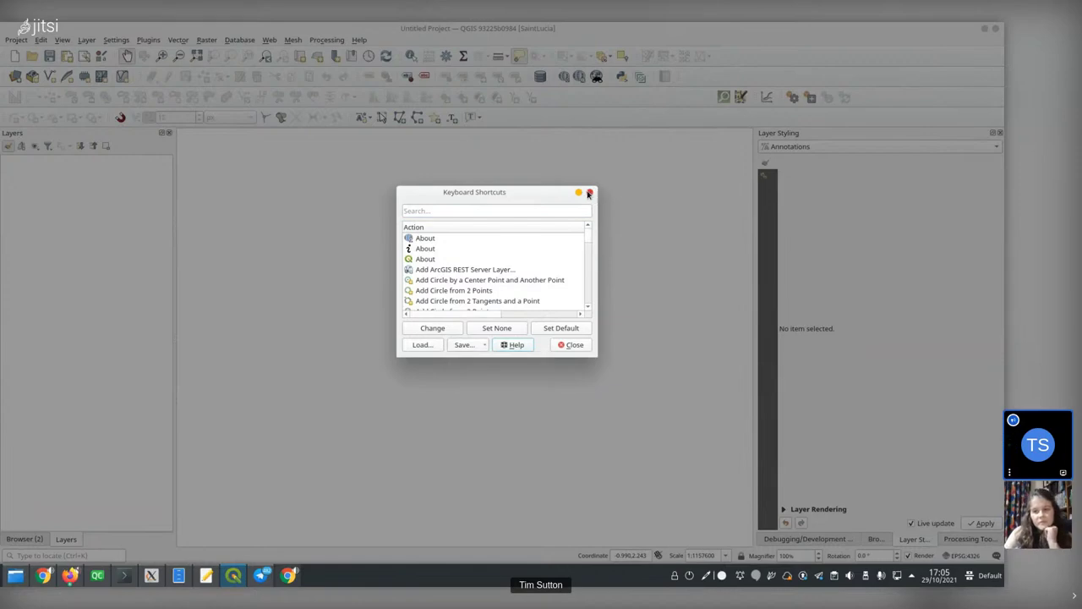
# Export the keyboard shortcuts as a PDF named QGIS-Keyboard-Shortcuts in the Downloads folder
pyautogui.click(116, 40)
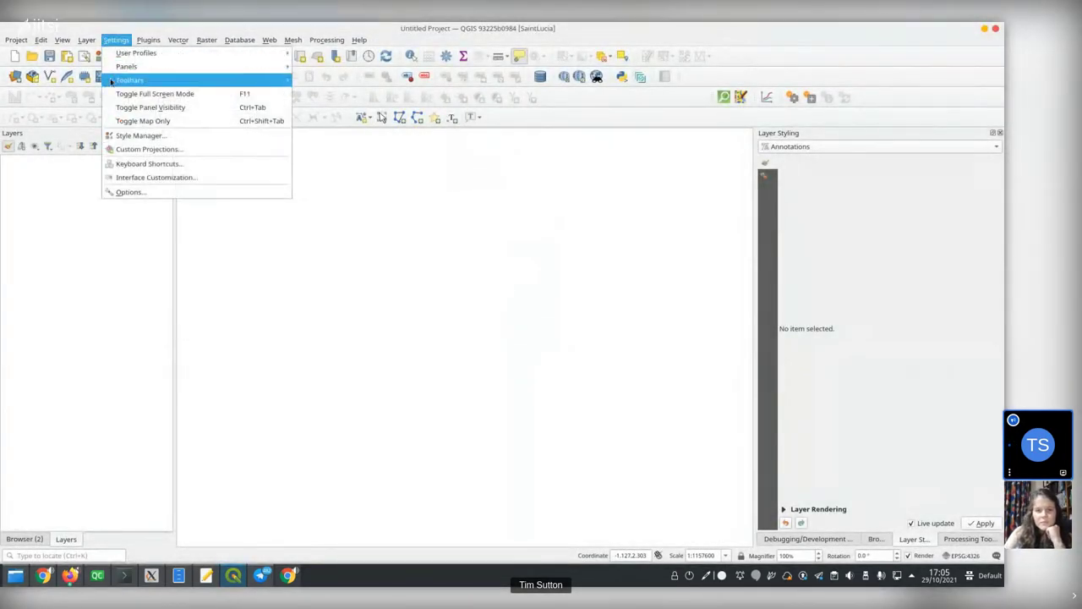
pyautogui.click(139, 164)
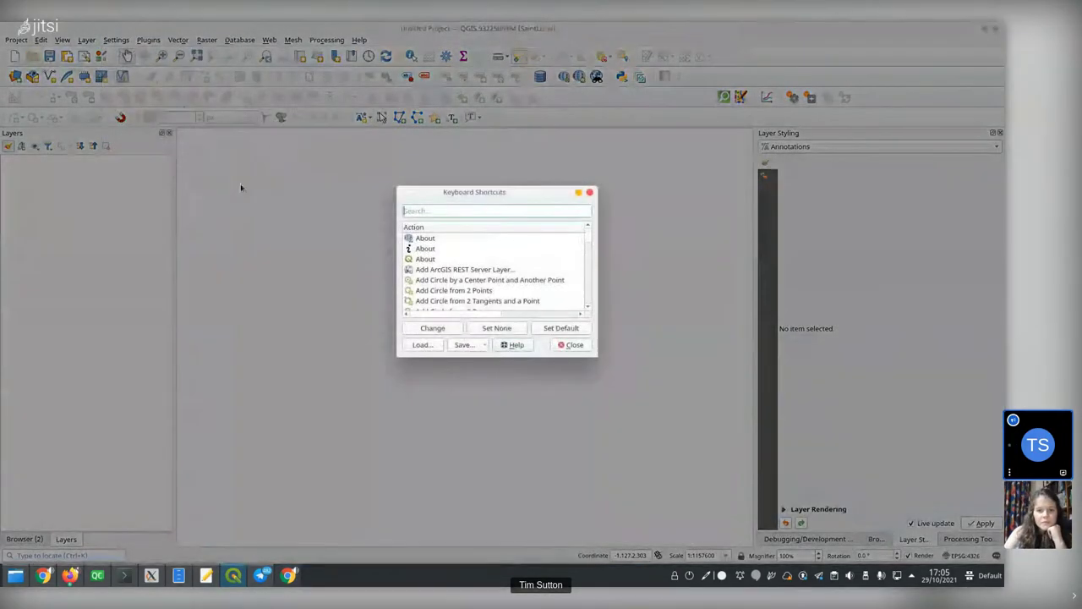
pyautogui.click(481, 345)
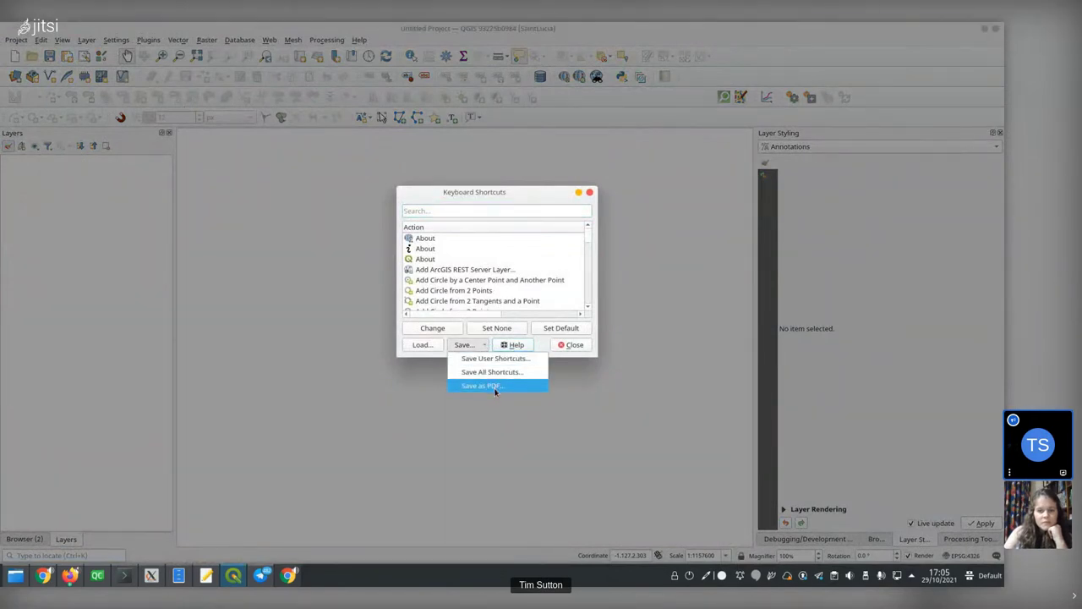
pyautogui.click(496, 387)
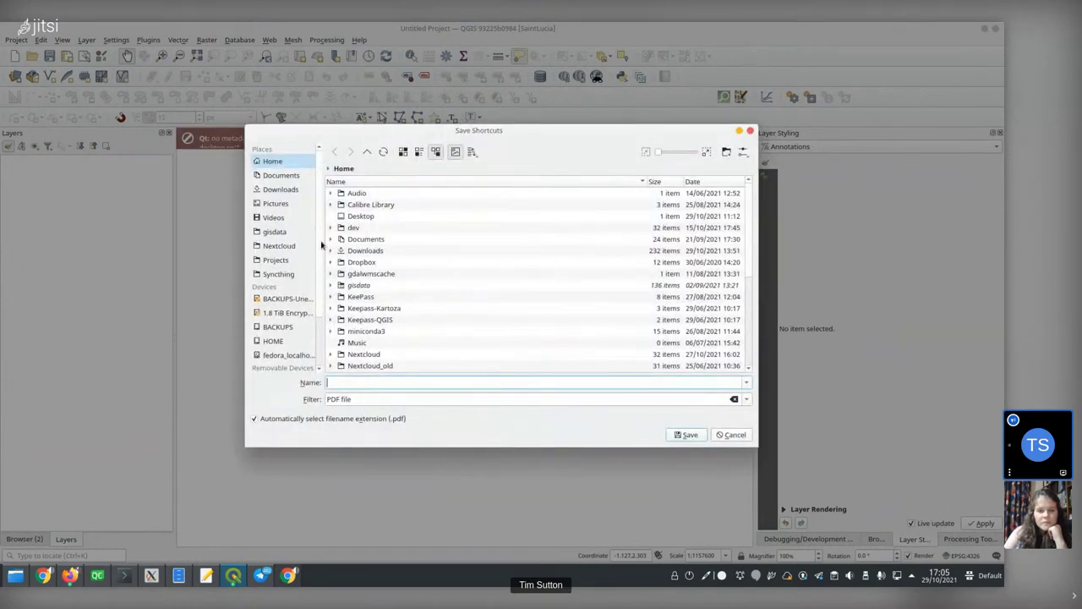
pyautogui.click(274, 191)
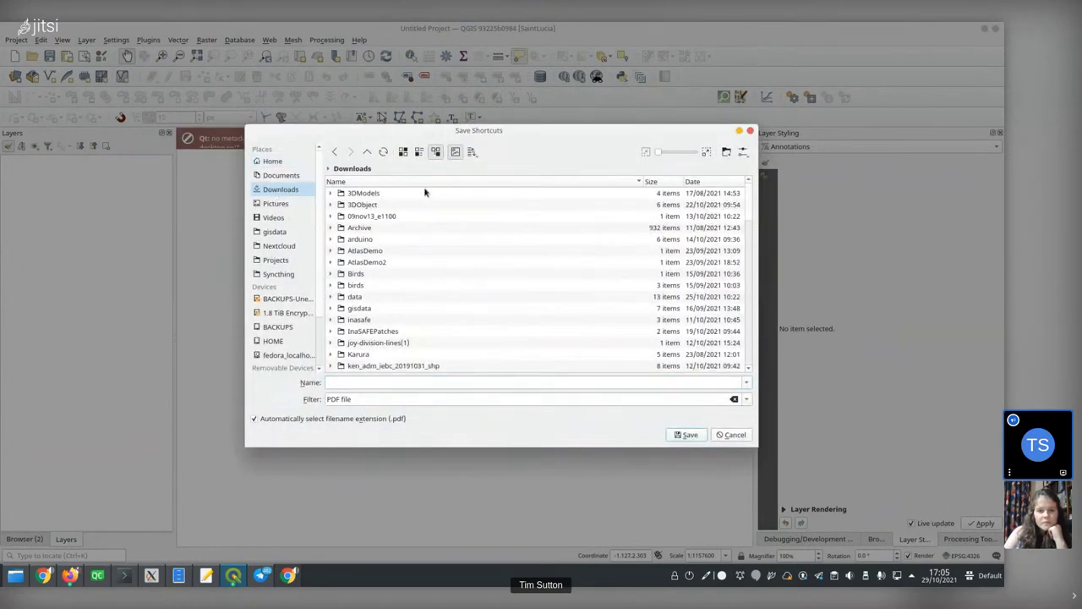
pyautogui.click(356, 383)
pyautogui.write('QGIS-Key')
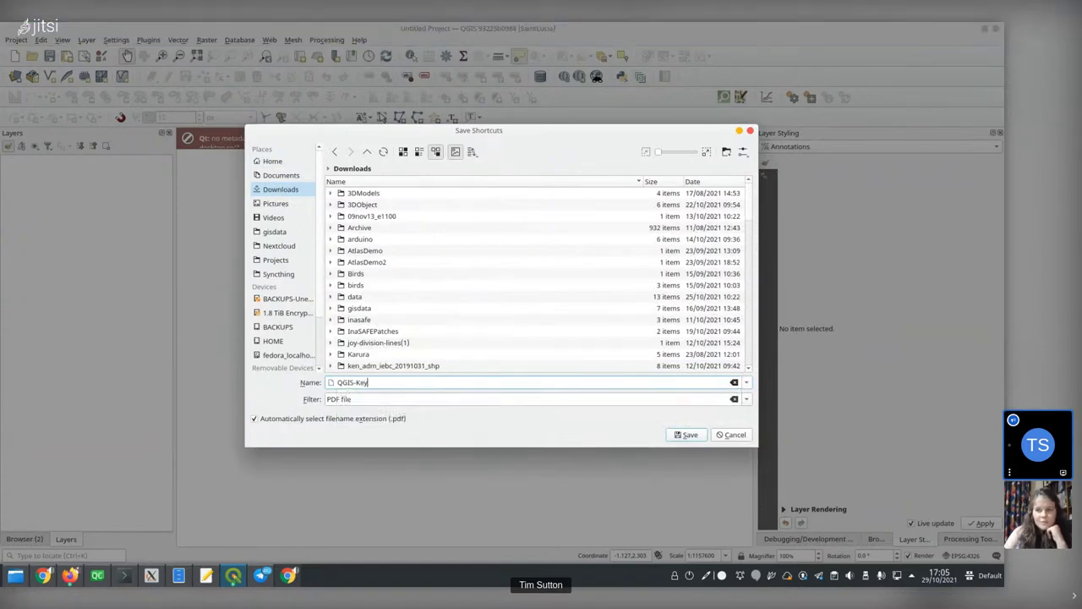
pyautogui.write('board')
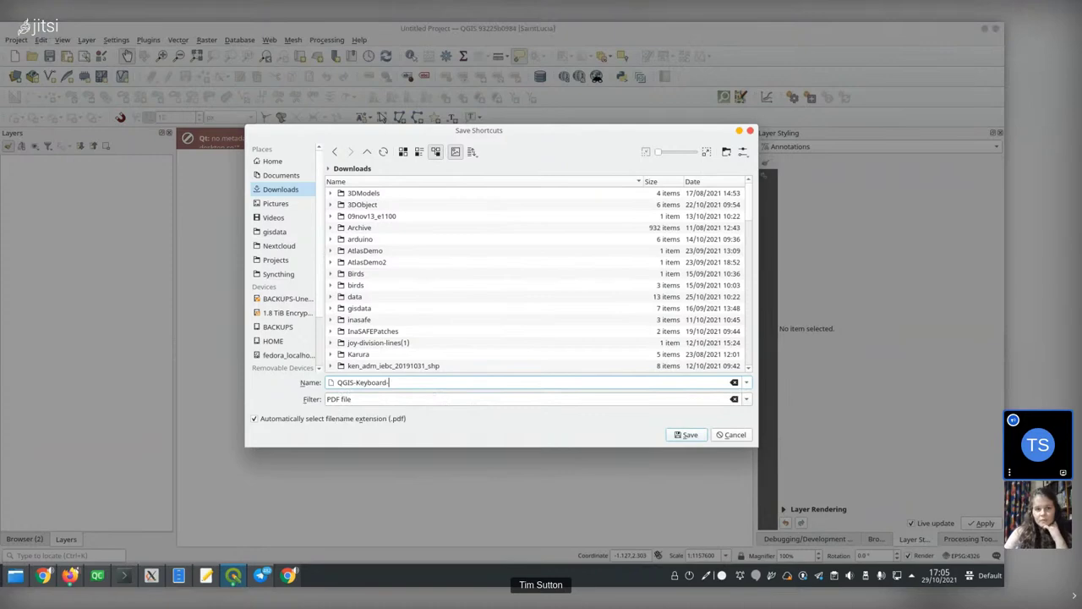
pyautogui.write('-Shortcuts')
pyautogui.press('Return')
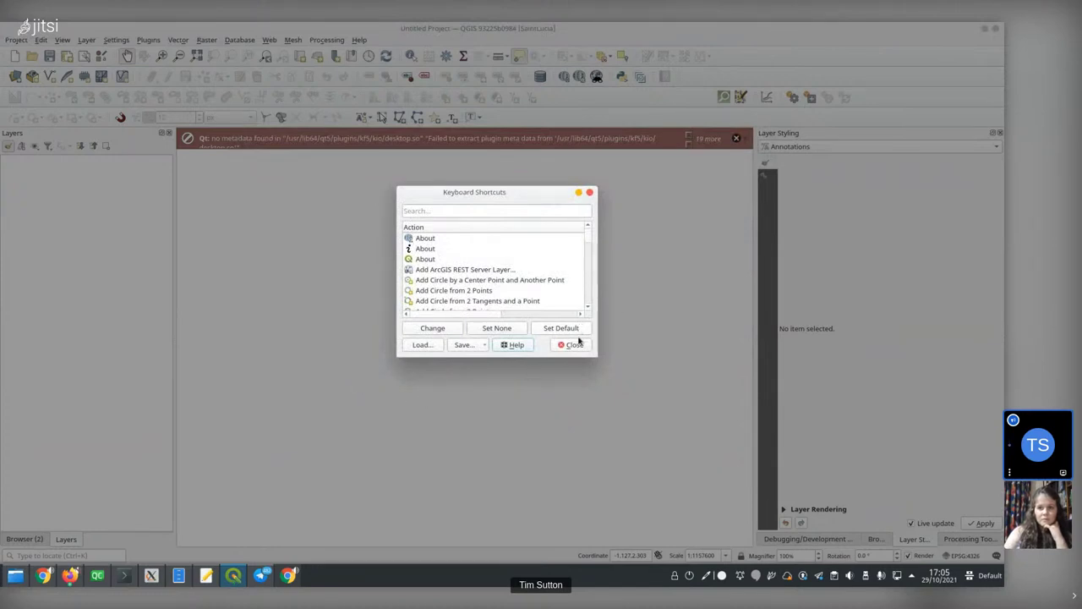
# Switch to the file manager, open QGIS-Keyboard-Shortcuts.pdf from Downloads and review the shortcuts on its first page
pyautogui.click(179, 576)
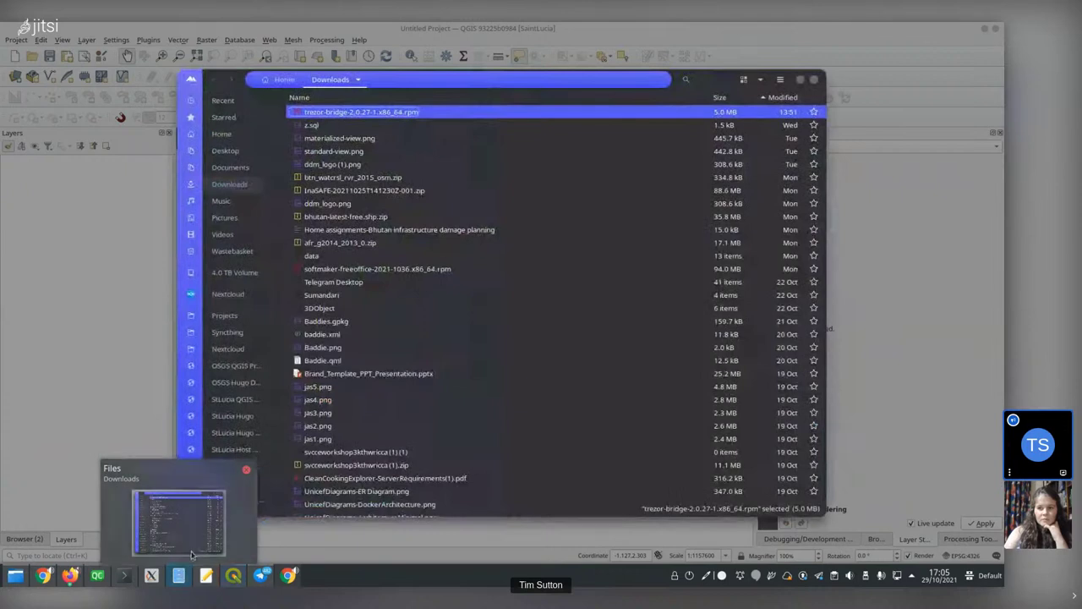
pyautogui.click(230, 184)
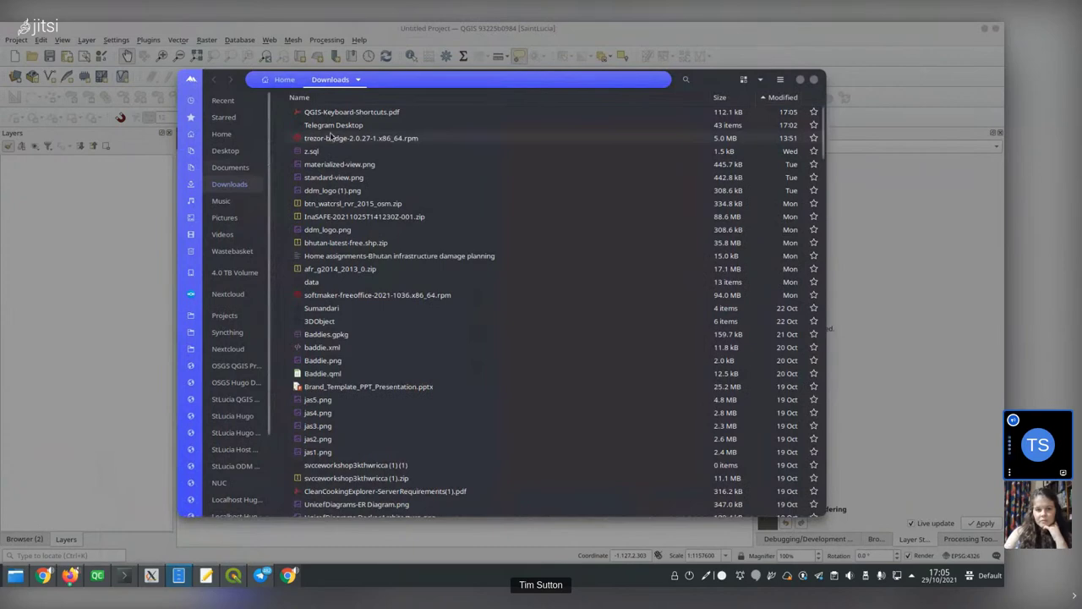
pyautogui.doubleClick(343, 111)
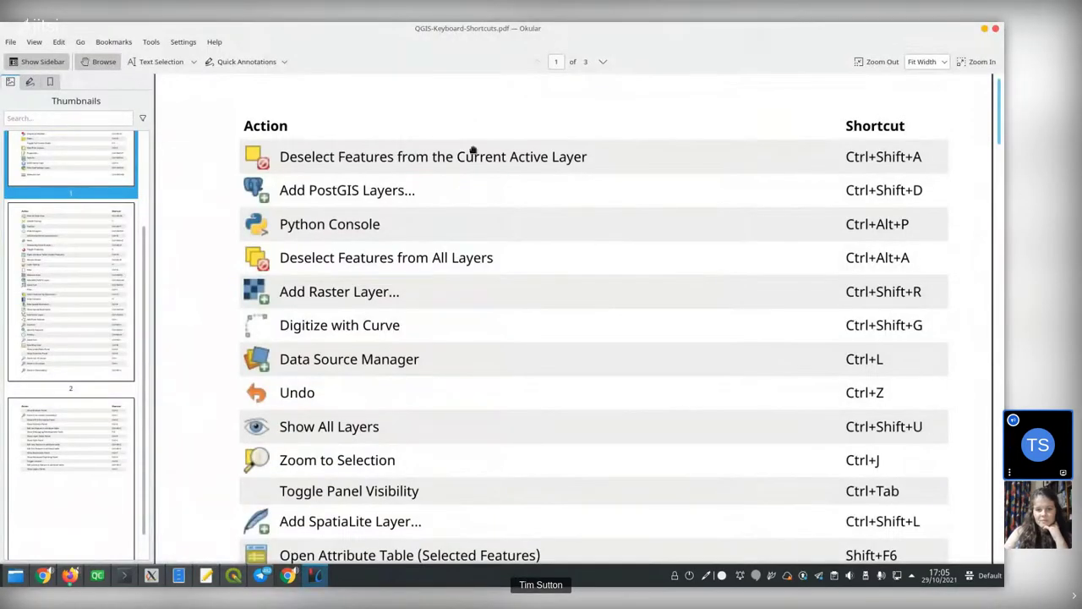
pyautogui.scroll(1, 245, 177)
pyautogui.scroll(2, 109, 199)
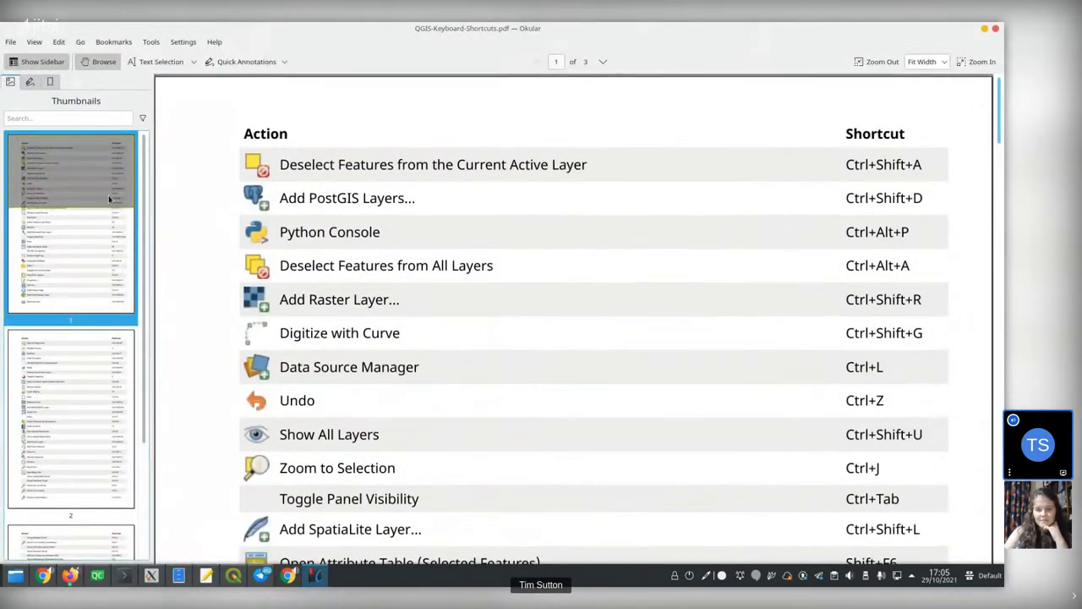
pyautogui.click(46, 201)
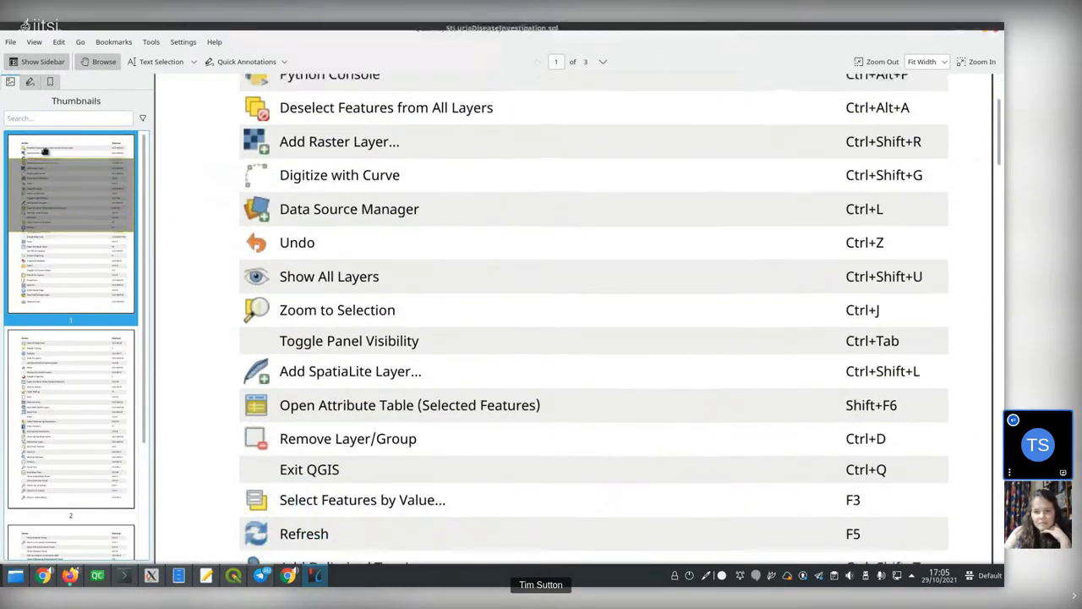
pyautogui.click(45, 150)
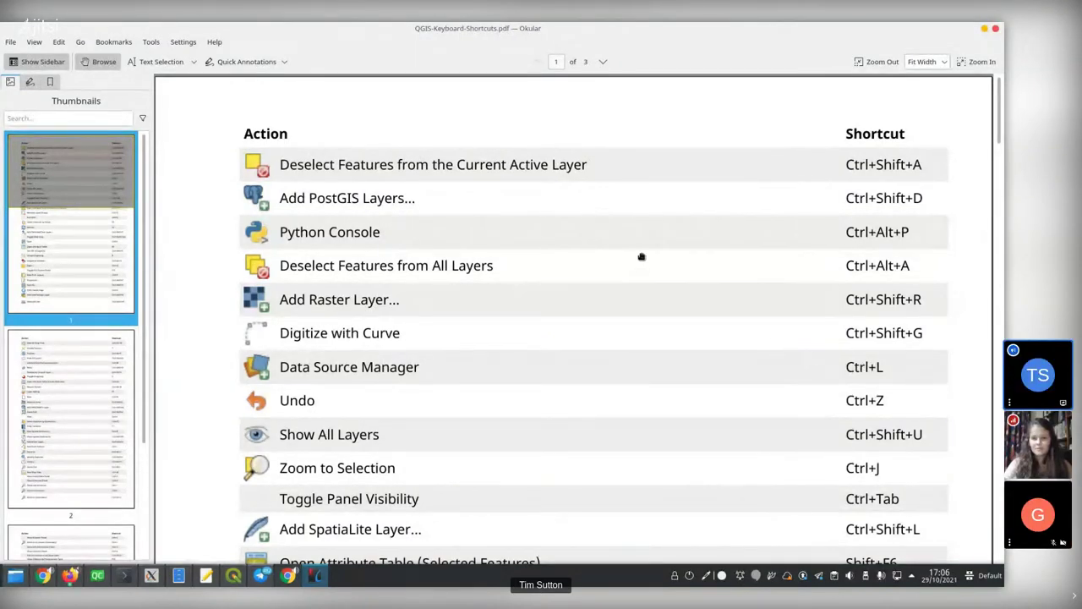
# Switch back to QGIS and browse the full list of actions in the Keyboard Shortcuts dialog
pyautogui.hotkey('alt', 'Tab')
pyautogui.hotkey('alt', 'Tab')
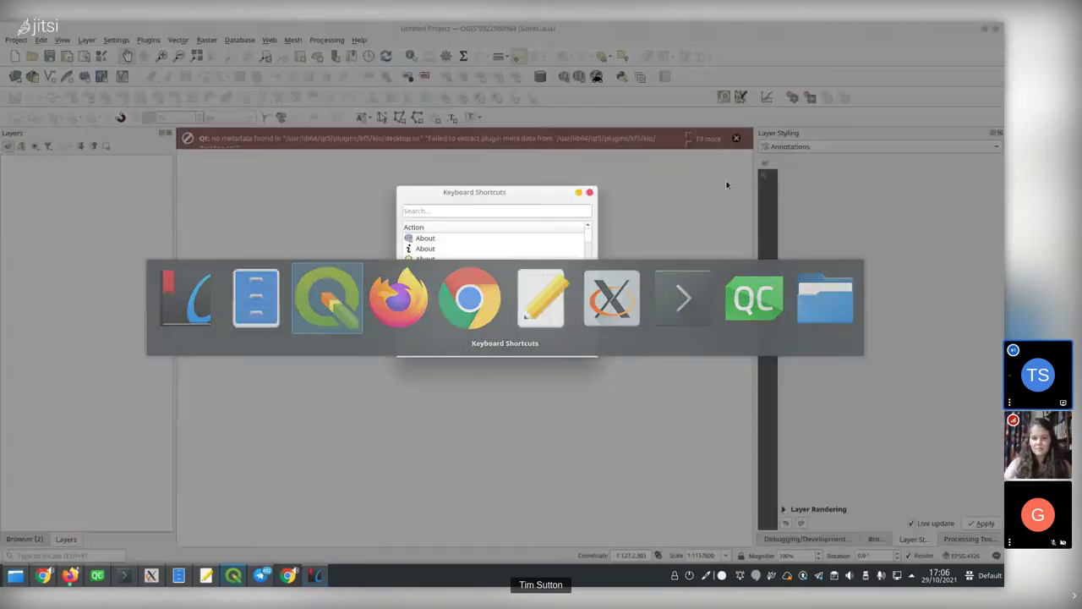
pyautogui.scroll(-7, 485, 259)
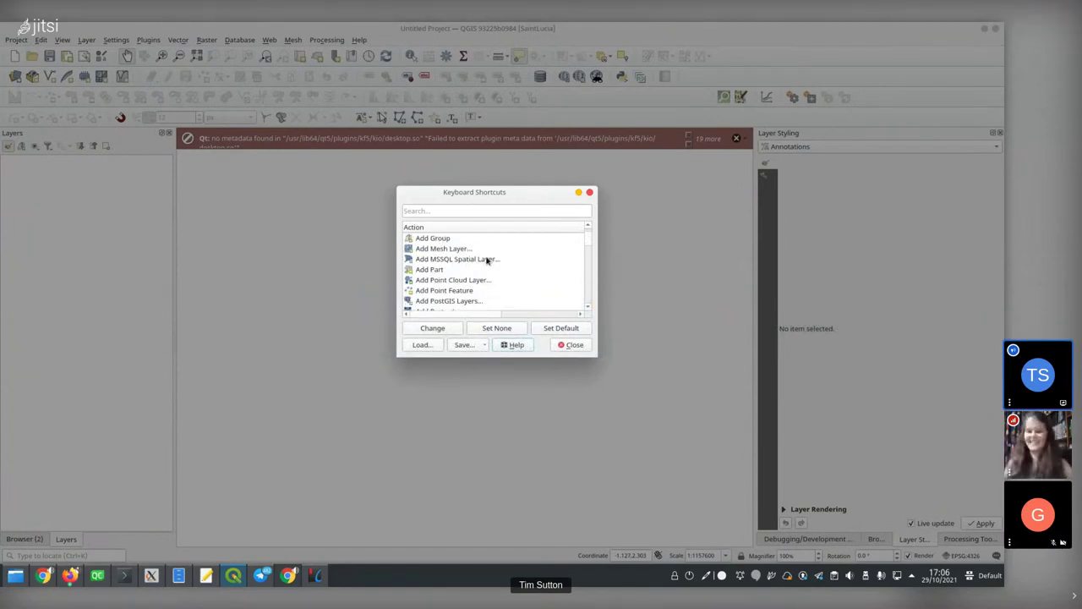
pyautogui.scroll(-1, 524, 282)
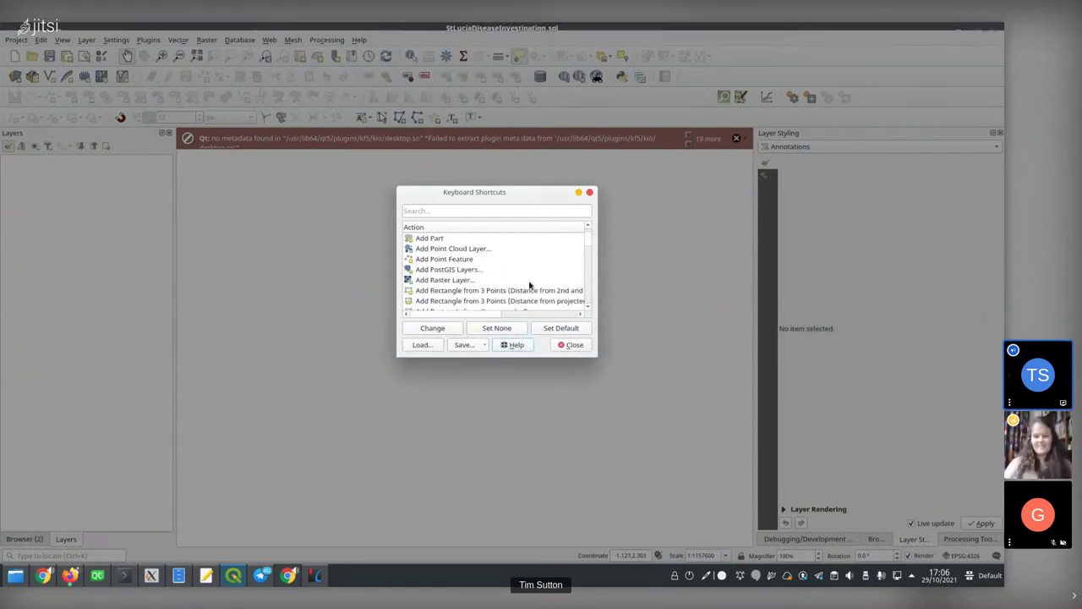
pyautogui.scroll(-3, 529, 285)
pyautogui.scroll(-1, 529, 285)
pyautogui.scroll(-1, 529, 285)
pyautogui.scroll(-6, 529, 285)
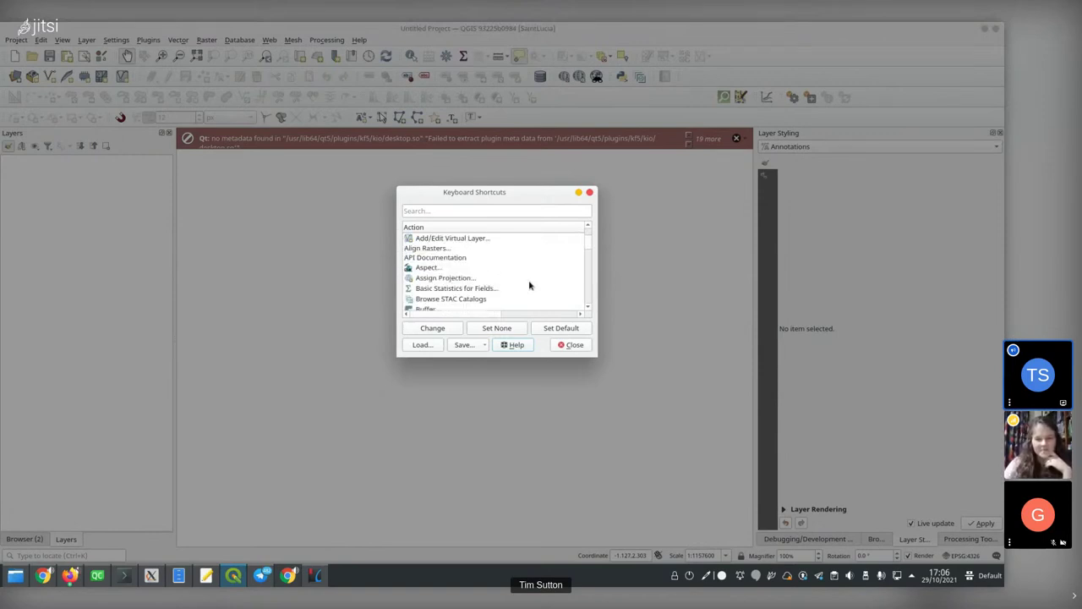
pyautogui.scroll(-2, 530, 284)
# Filter the keyboard shortcut actions by "layer" and look through the matching actions
pyautogui.click(453, 210)
pyautogui.write('layer')
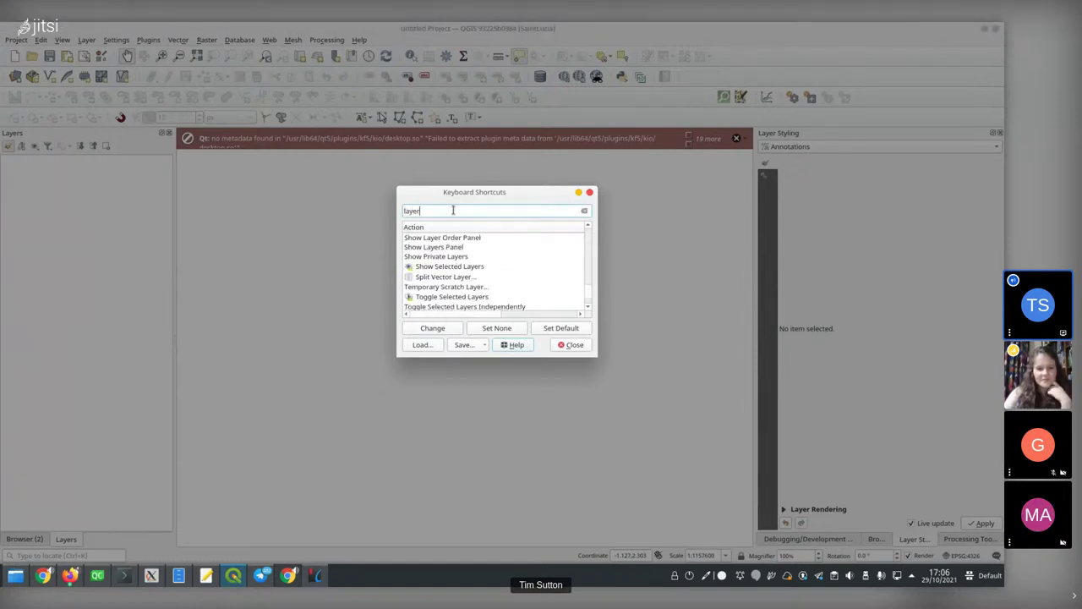
pyautogui.scroll(-2, 501, 272)
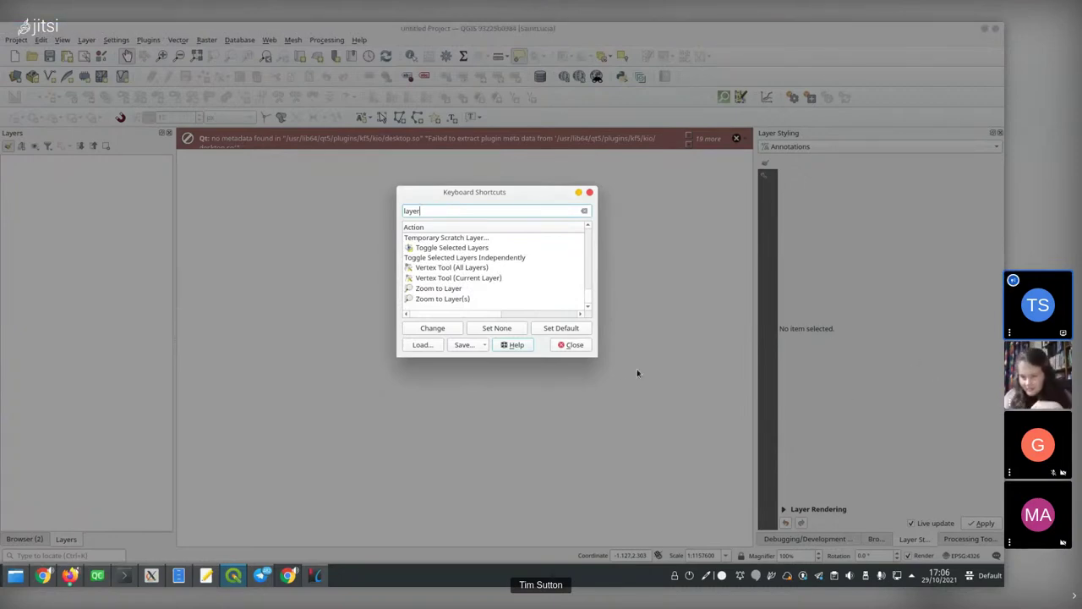
pyautogui.scroll(1, 527, 279)
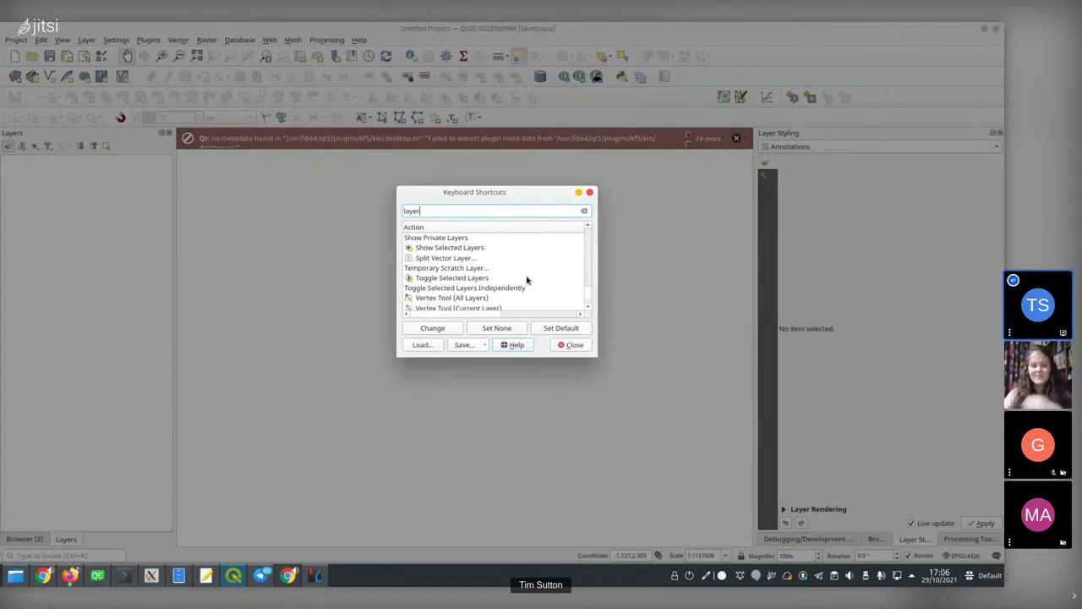
pyautogui.scroll(1, 532, 275)
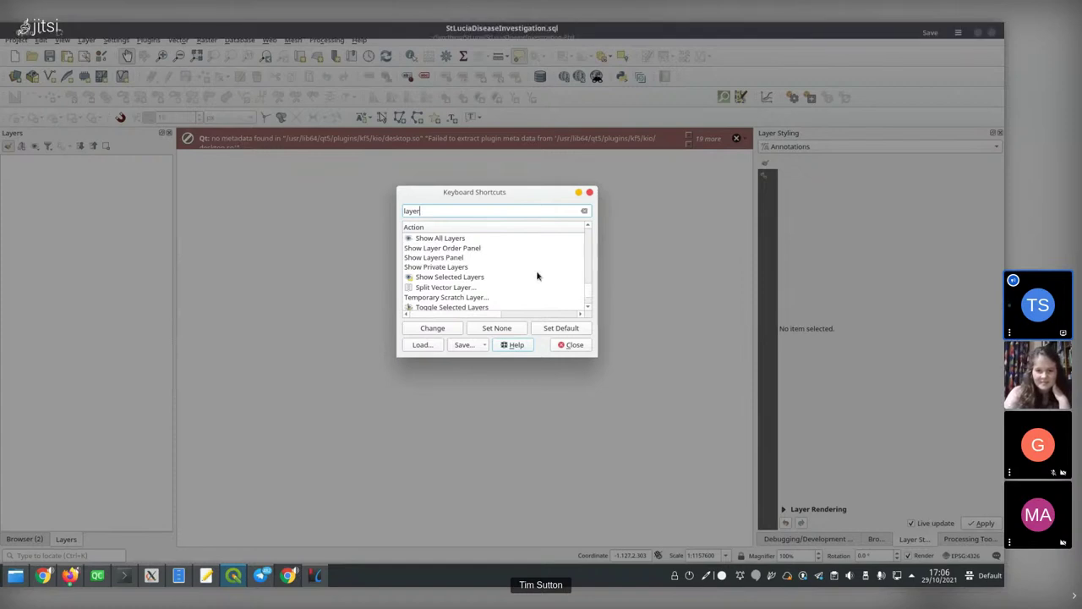
pyautogui.moveTo(589, 293); pyautogui.dragTo(592, 289)
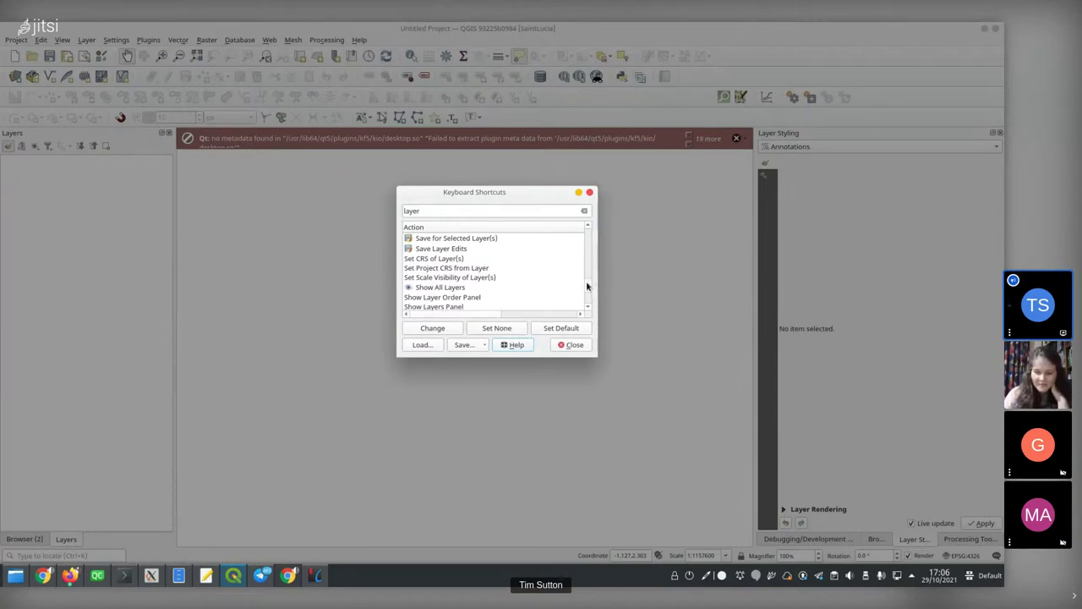
pyautogui.scroll(1, 588, 287)
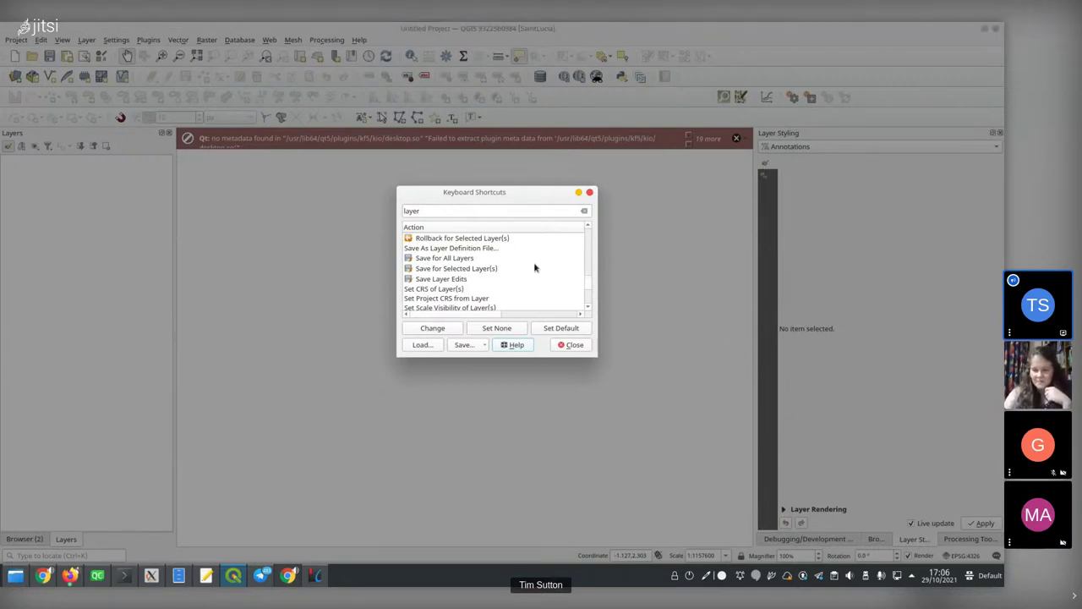
pyautogui.scroll(6, 536, 278)
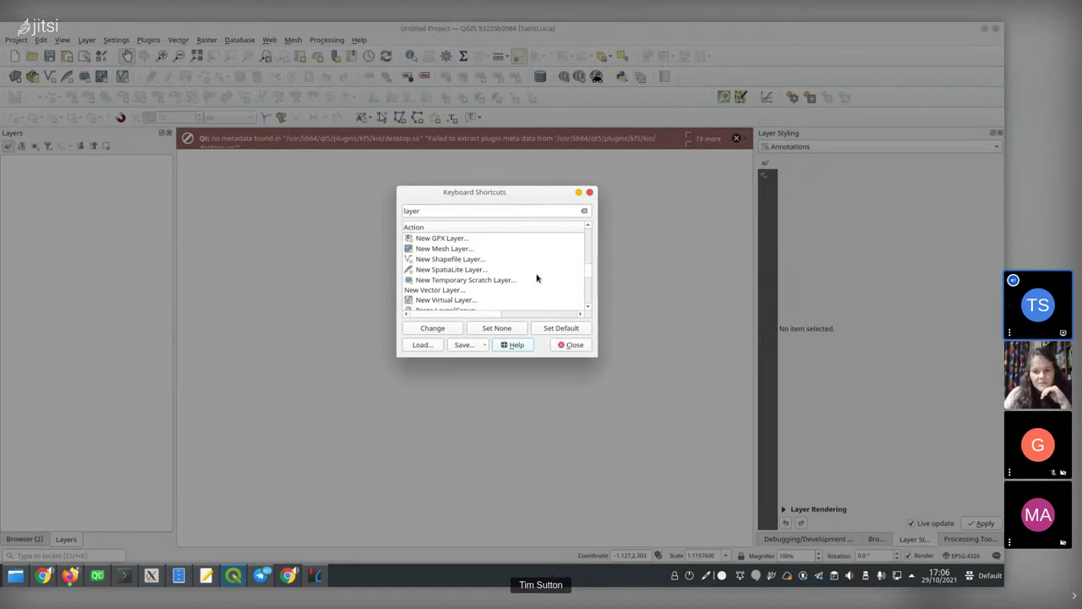
pyautogui.scroll(4, 536, 277)
pyautogui.scroll(5, 536, 278)
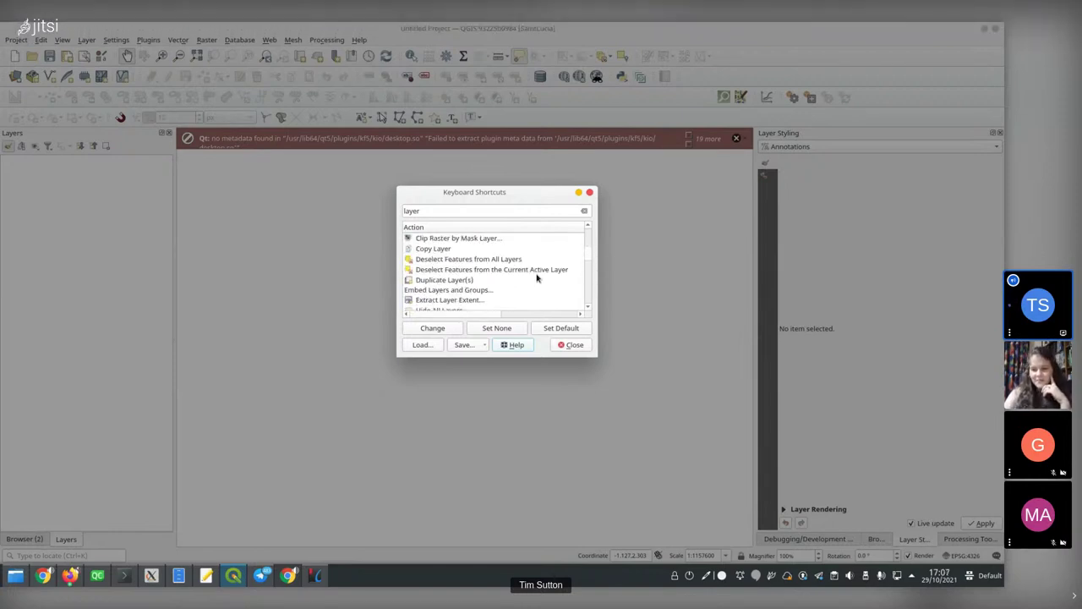
pyautogui.scroll(-5, 536, 277)
pyautogui.scroll(-2, 536, 277)
pyautogui.scroll(-5, 536, 277)
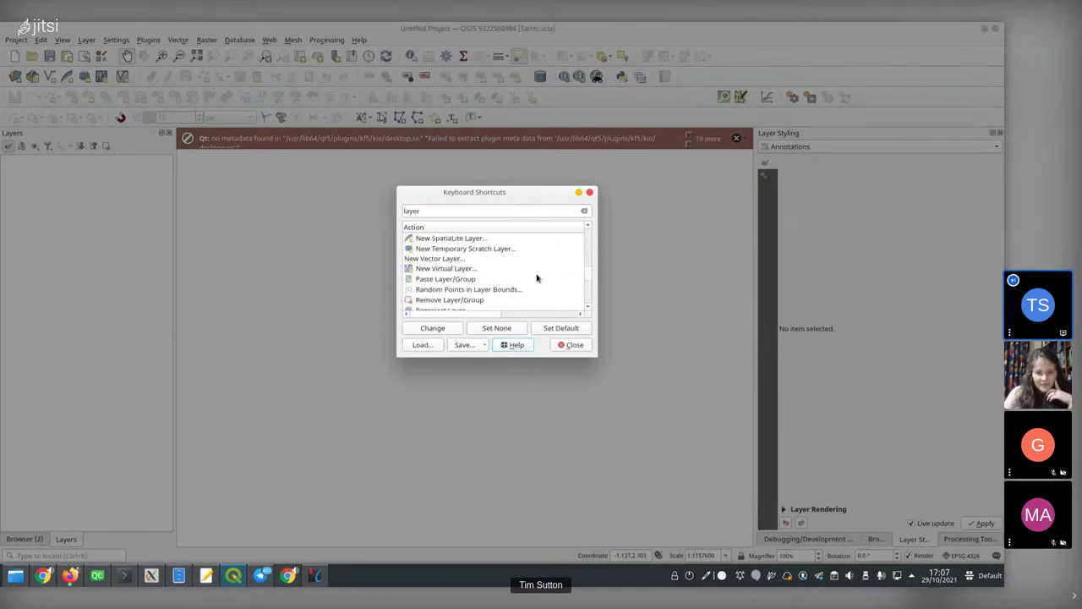
pyautogui.scroll(-6, 536, 277)
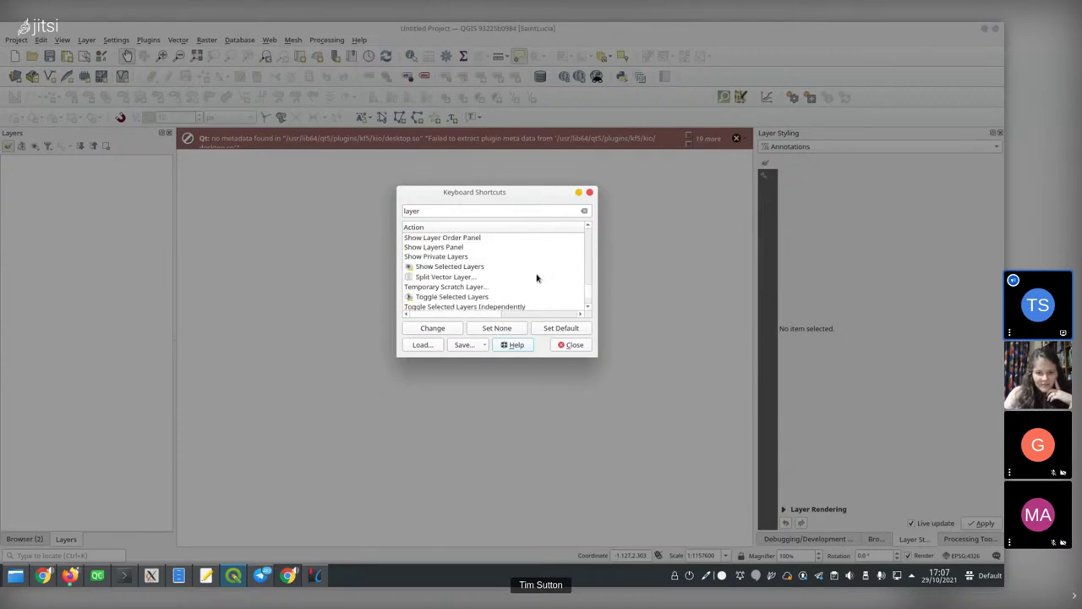
# Check the exported PDF, find Data Source Manager by filtering on "Data" in QGIS, and change its shortcut to Ctrl+Alt+Shift+D
pyautogui.hotkey('alt', 'Tab')
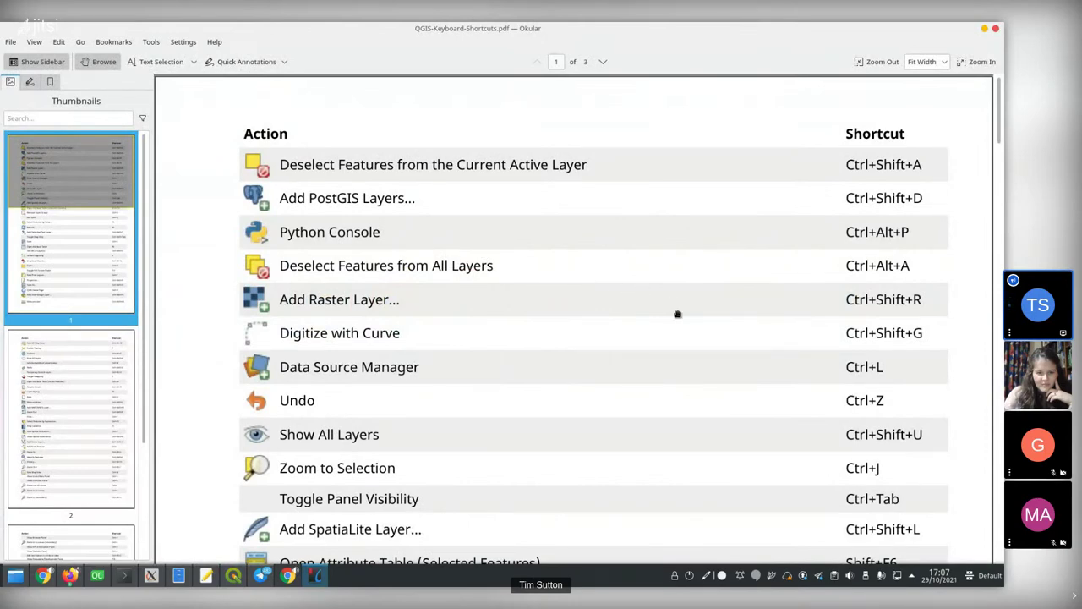
pyautogui.hotkey('alt', 'Tab')
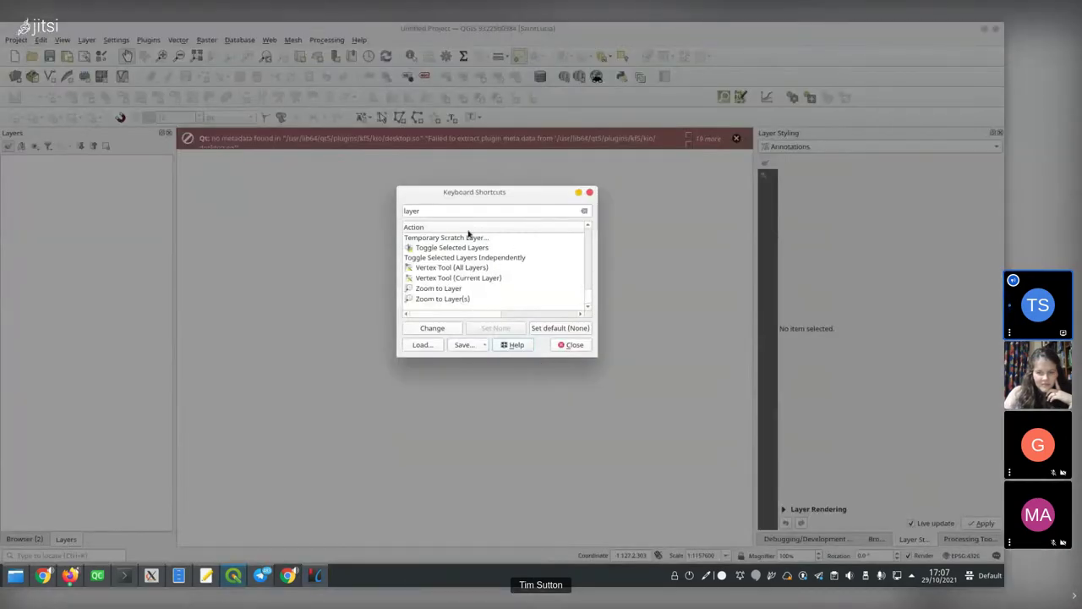
pyautogui.doubleClick(435, 212)
pyautogui.write('Data')
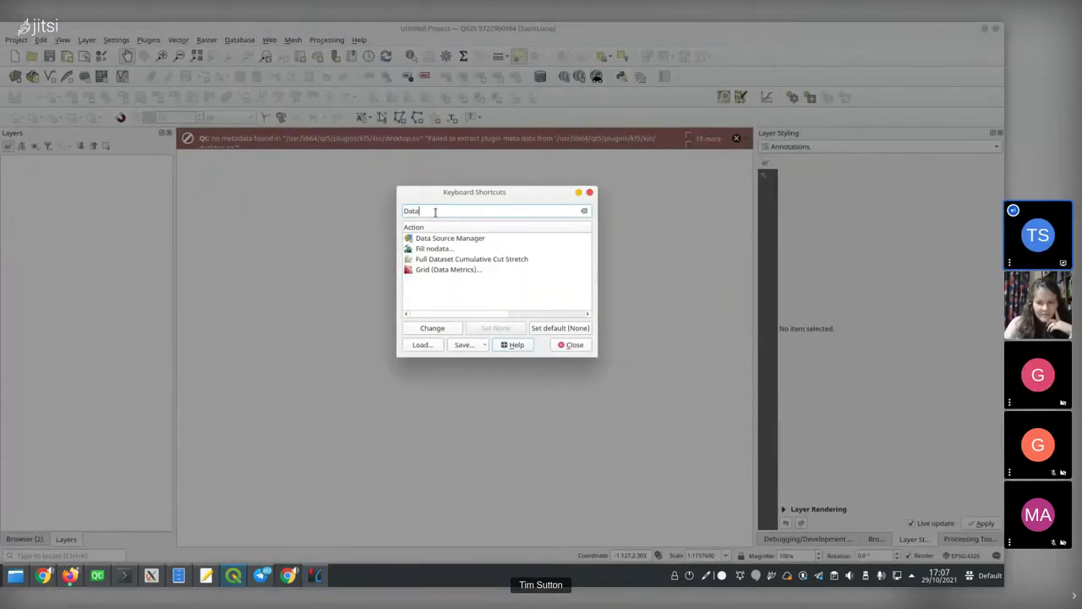
pyautogui.click(450, 239)
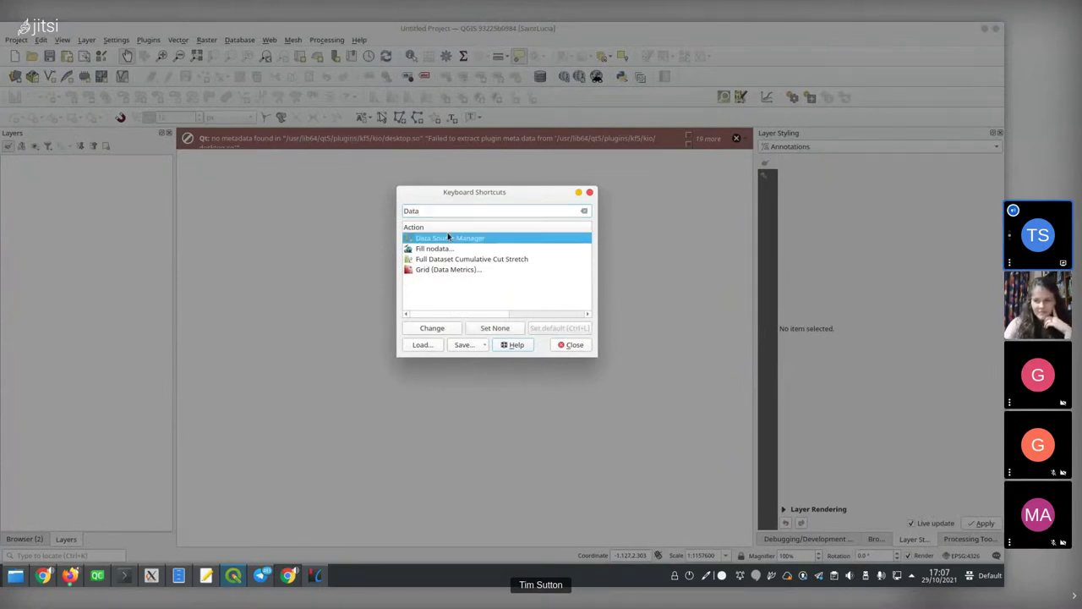
pyautogui.click(448, 328)
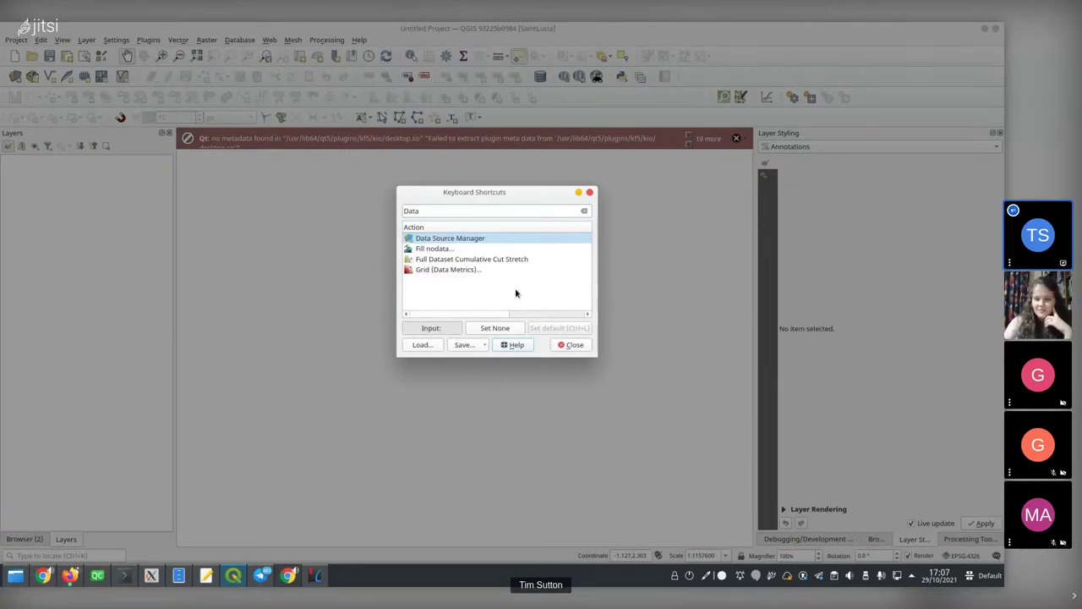
pyautogui.hotkey('ctrl', 'alt', 'shift')
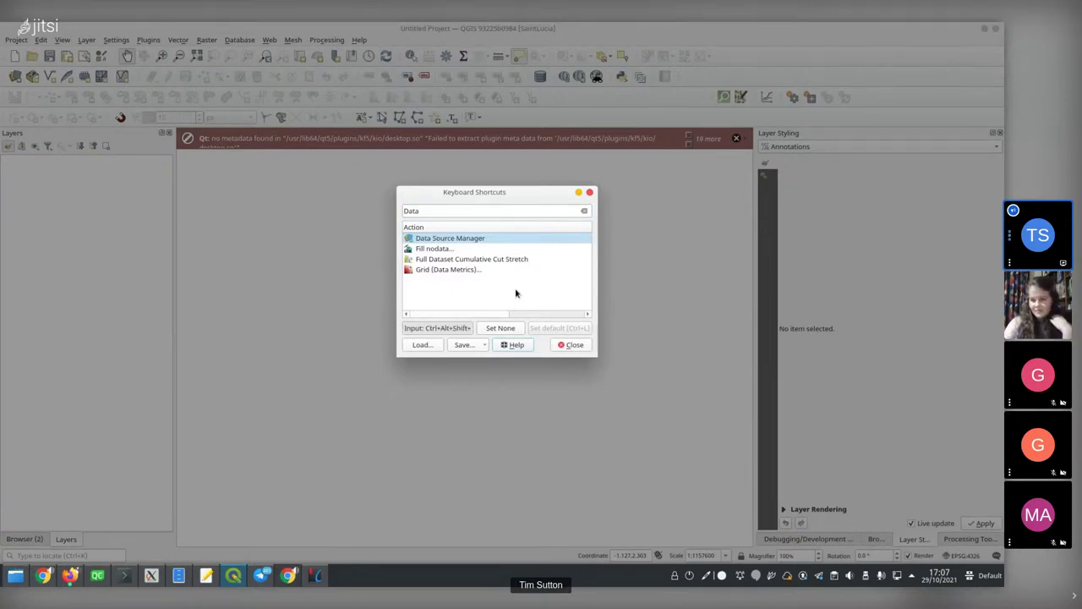
pyautogui.hotkey('ctrl', 'alt', 'shift', 'd')
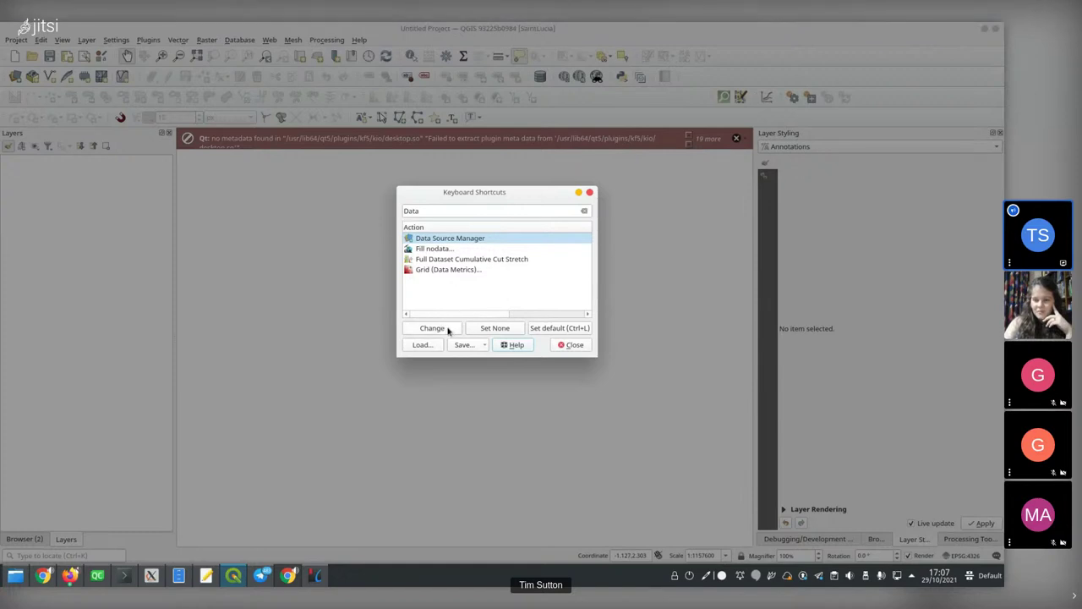
# Try to assign Ctrl+Shift+L to Data Source Manager, declining to reassign it from Add SpatiaLite Layer
pyautogui.click(449, 330)
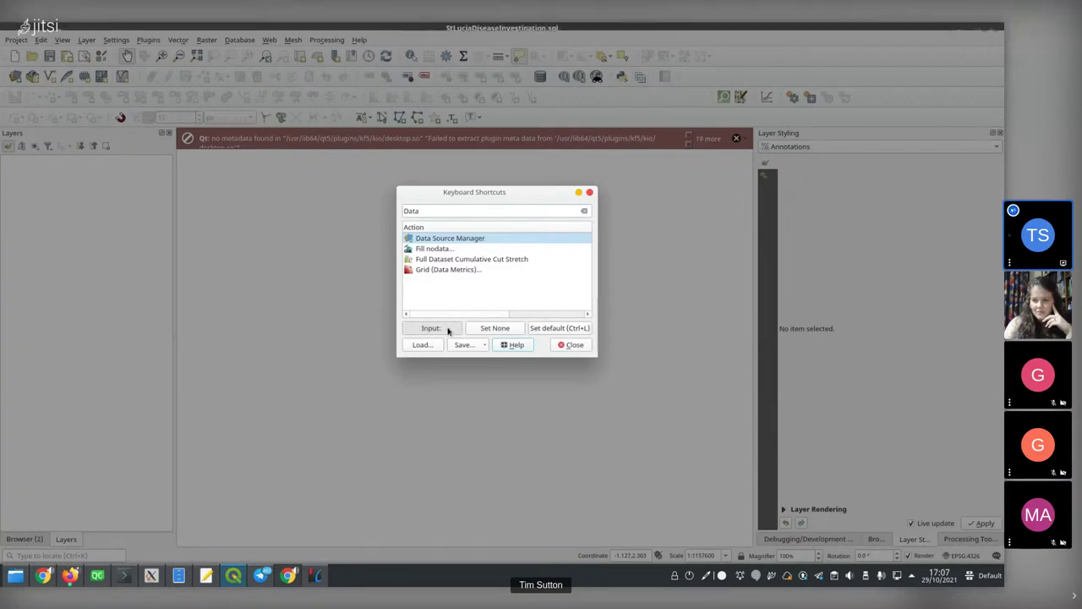
pyautogui.hotkey('ctrl', 'shift', 'l')
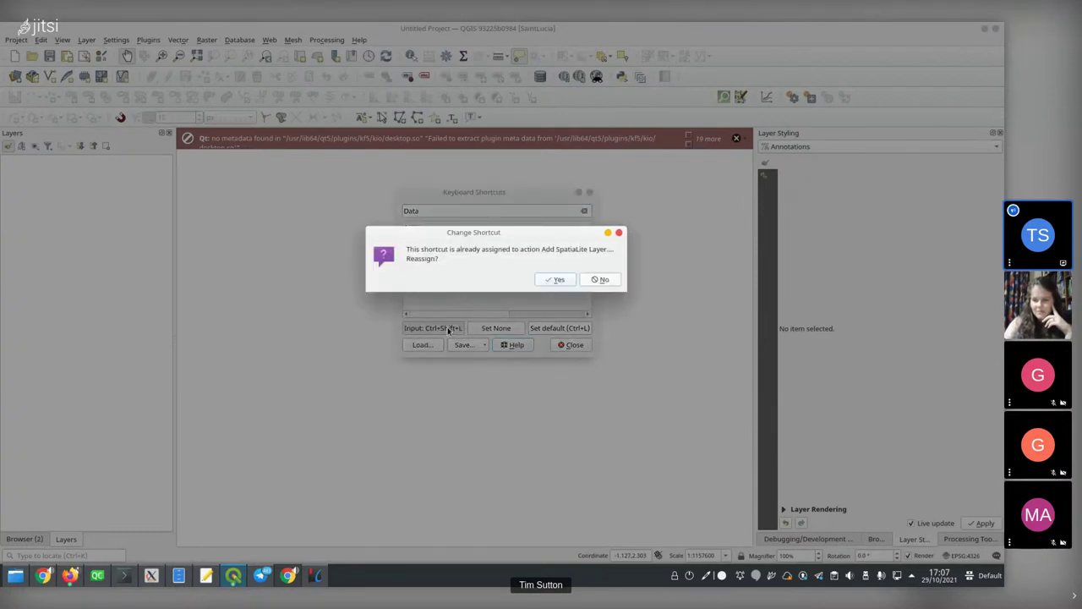
pyautogui.click(598, 279)
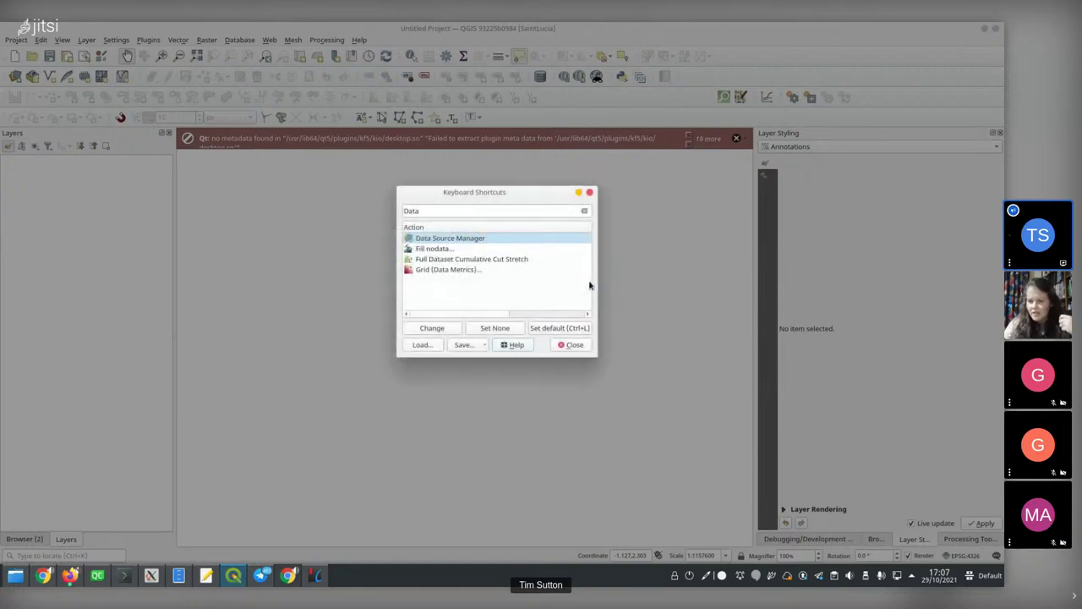
# Set the keyboard shortcut of Data Source Manager to Alt+L
pyautogui.click(447, 329)
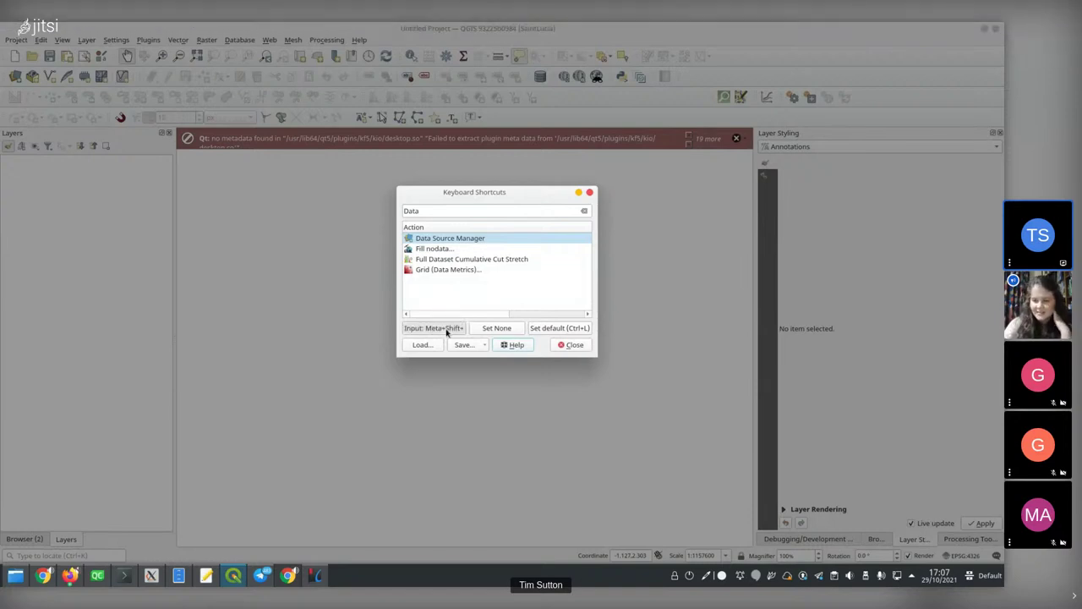
pyautogui.press('super+shift+d')
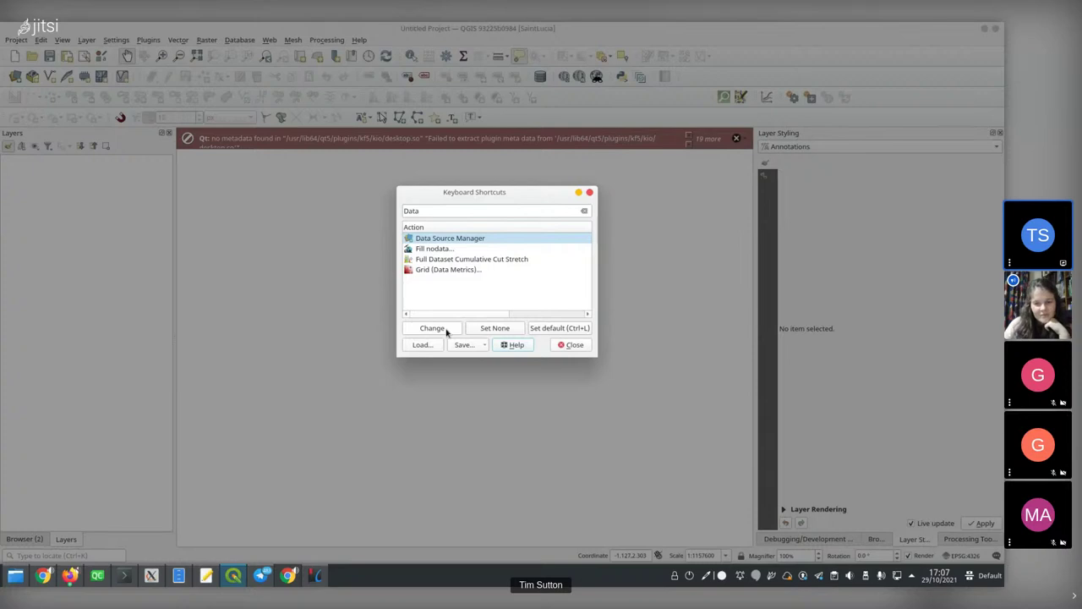
pyautogui.click(447, 330)
pyautogui.press('super+shift+d')
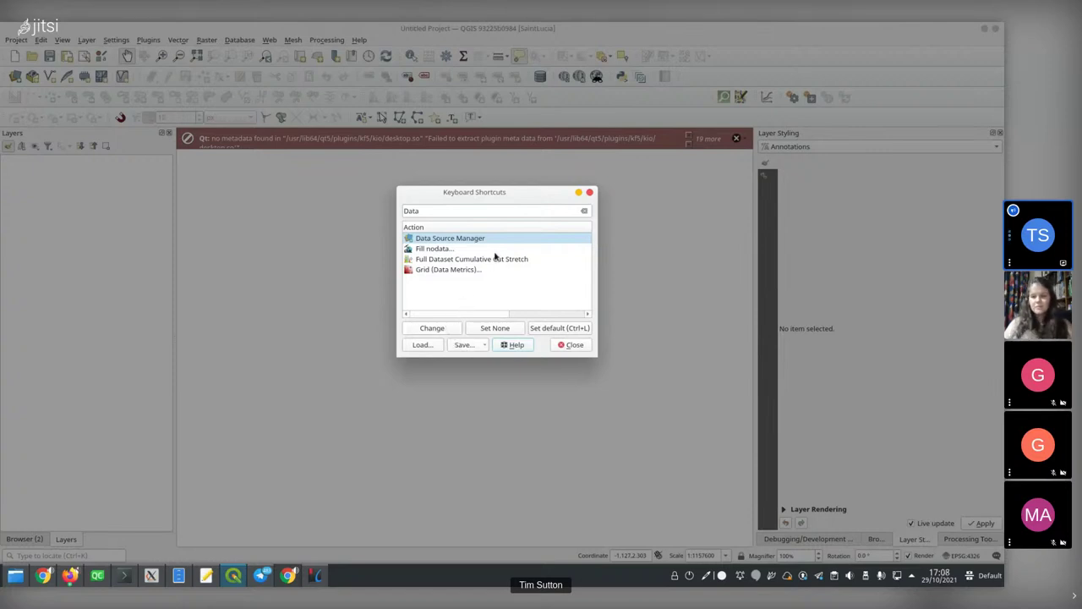
# Export the keyboard shortcuts as a PDF file named QGIS-Shortcuts2 in the Documents folder
pyautogui.click(464, 345)
pyautogui.click(482, 386)
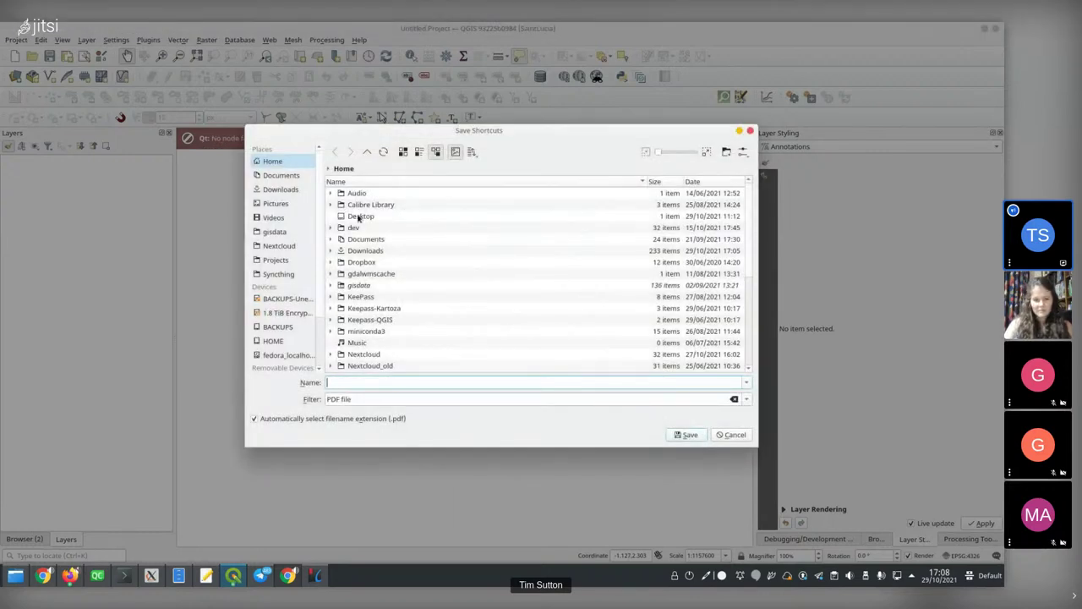
pyautogui.write('QG')
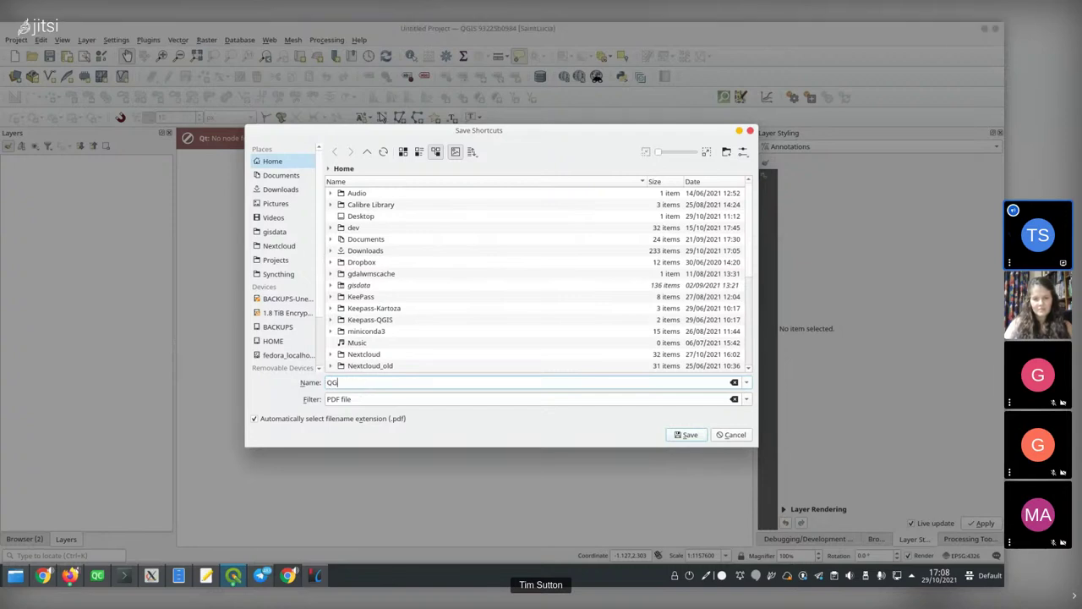
pyautogui.write('IS-Short')
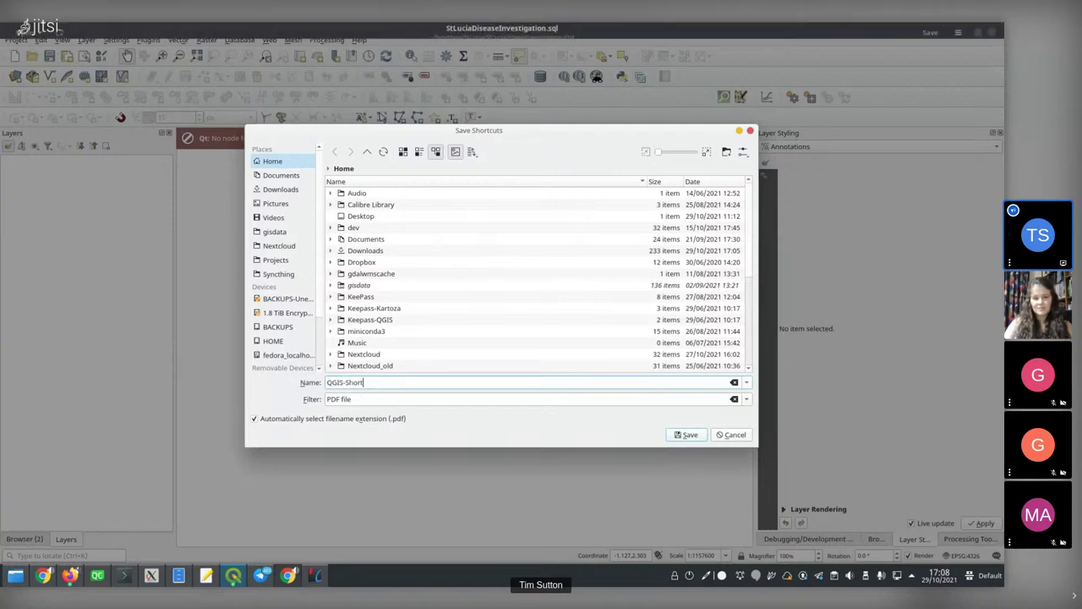
pyautogui.write('cuts2')
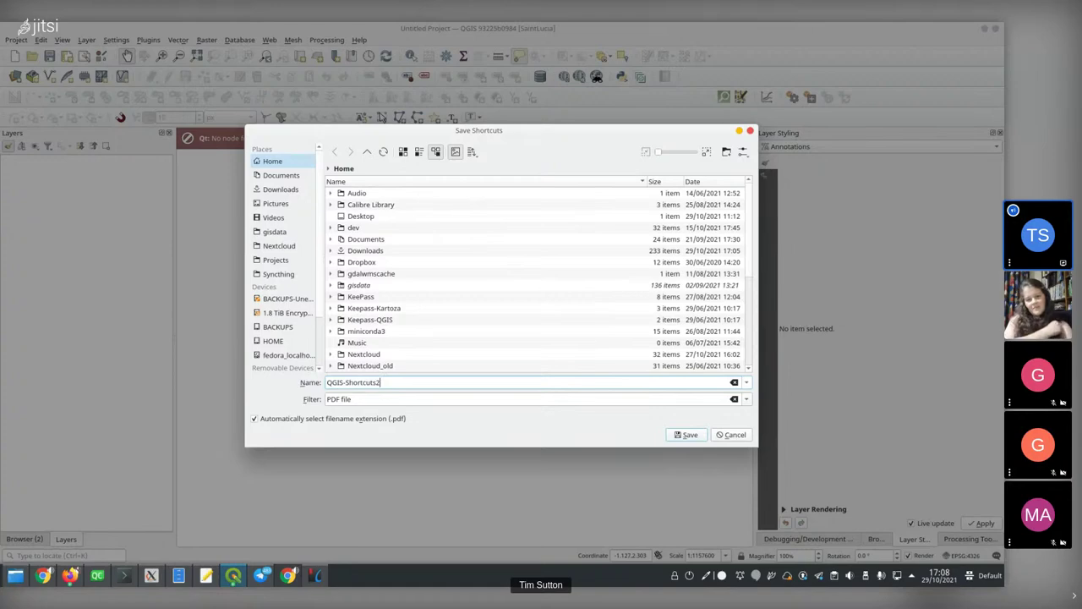
pyautogui.click(277, 176)
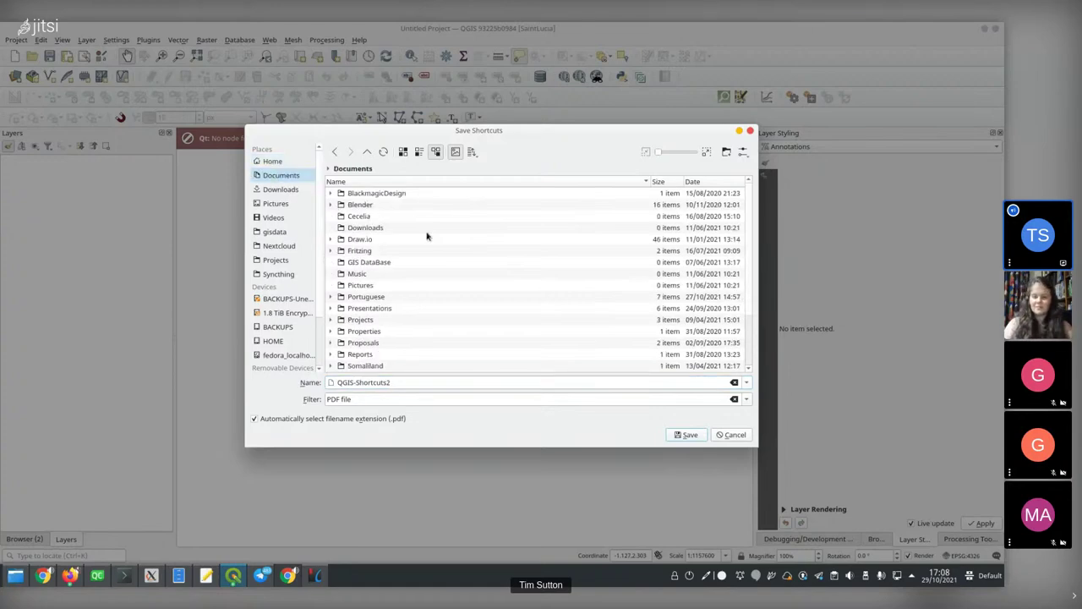
pyautogui.click(691, 437)
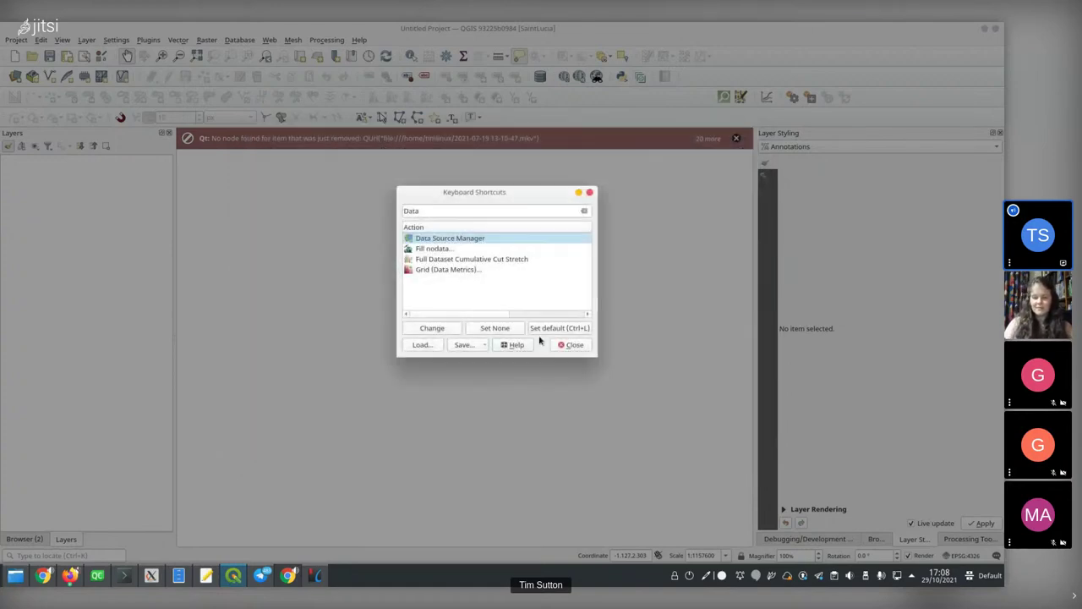
# Look for the newly exported PDF in the file manager's Downloads folder, and return to QGIS
pyautogui.hotkey('alt', 'Tab')
pyautogui.hotkey('alt', 'Tab')
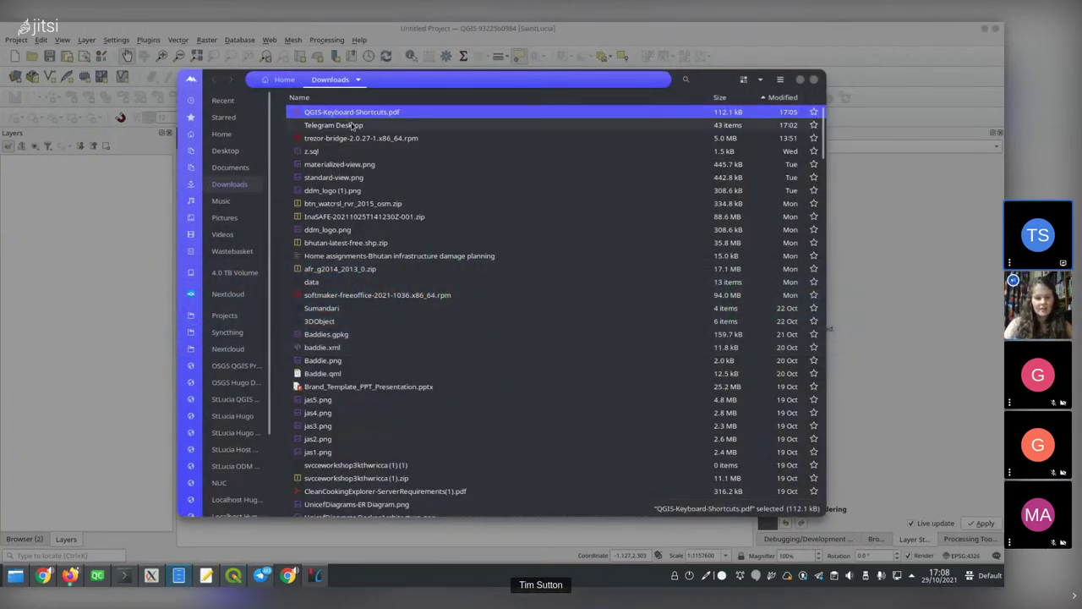
pyautogui.scroll(-1, 359, 131)
pyautogui.scroll(1, 360, 131)
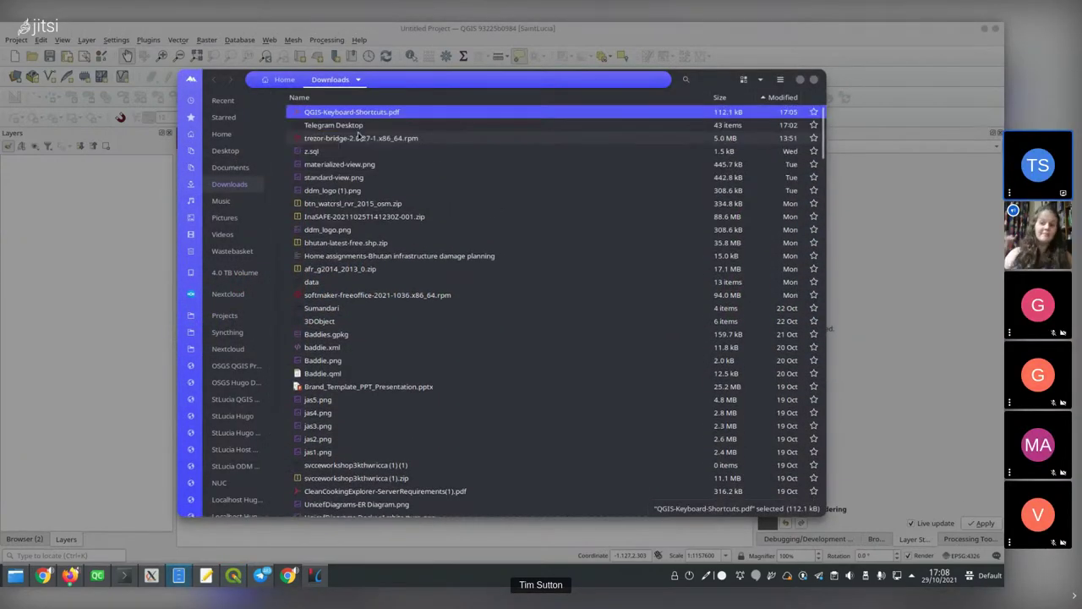
pyautogui.hotkey('alt', 'Tab')
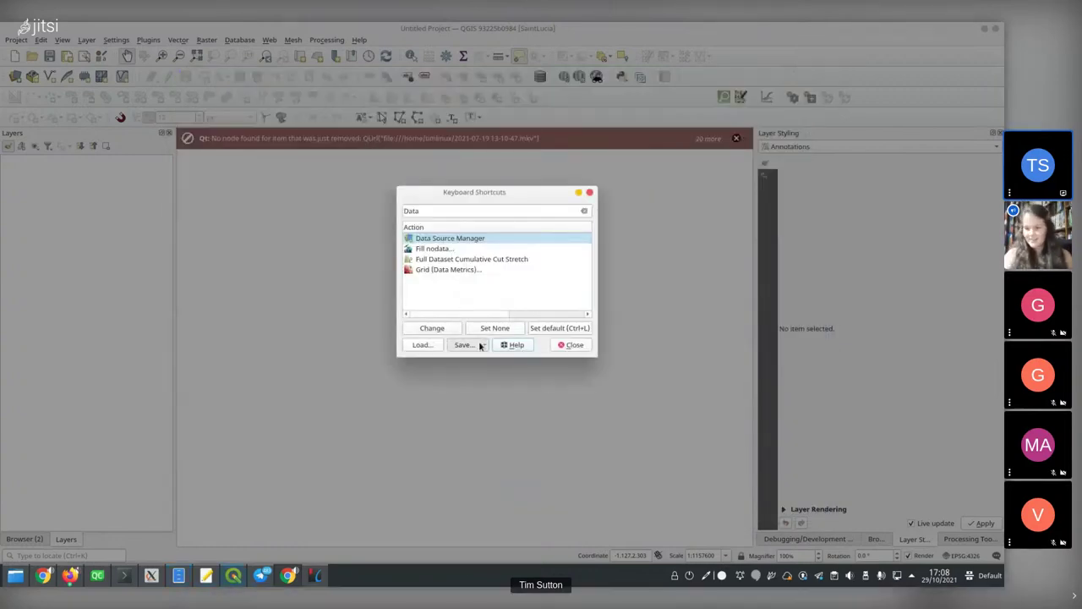
# Export the keyboard shortcuts again as a PDF file named QGIS2 in the Downloads folder
pyautogui.click(464, 345)
pyautogui.click(483, 385)
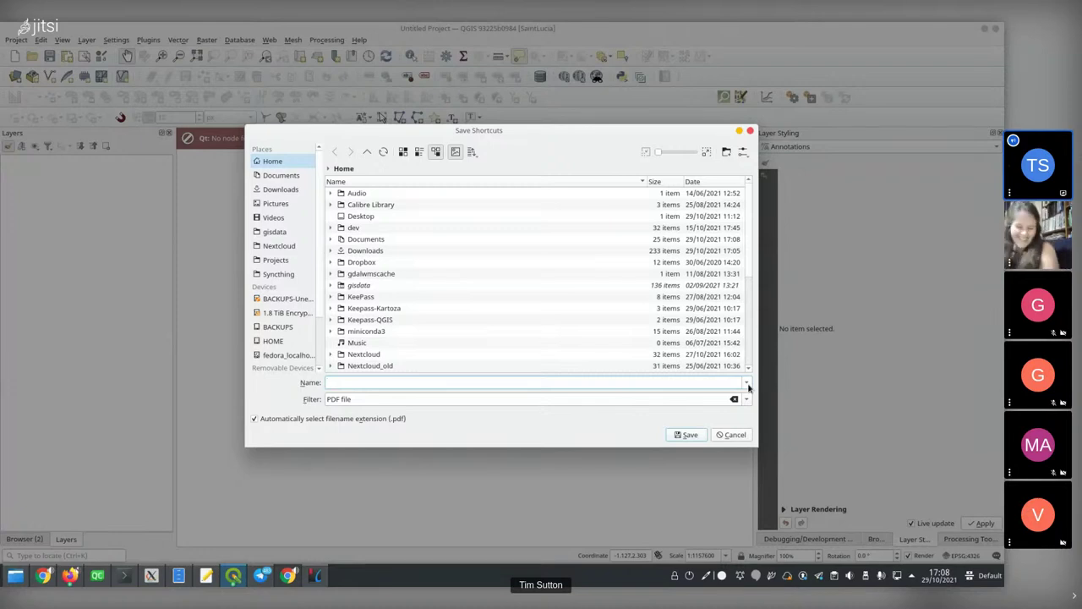
pyautogui.click(279, 191)
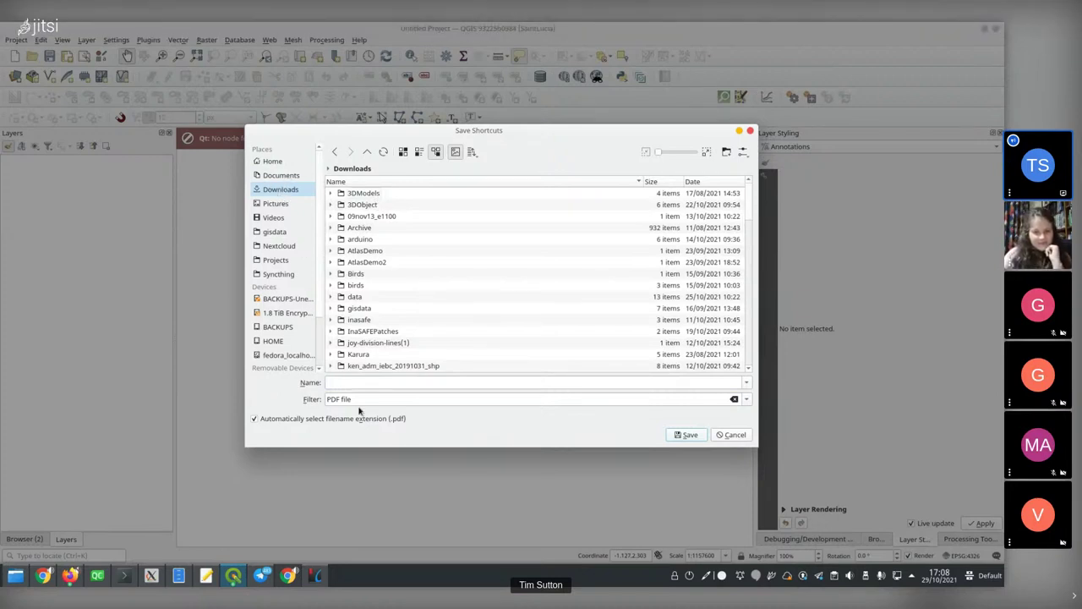
pyautogui.write('QGIS')
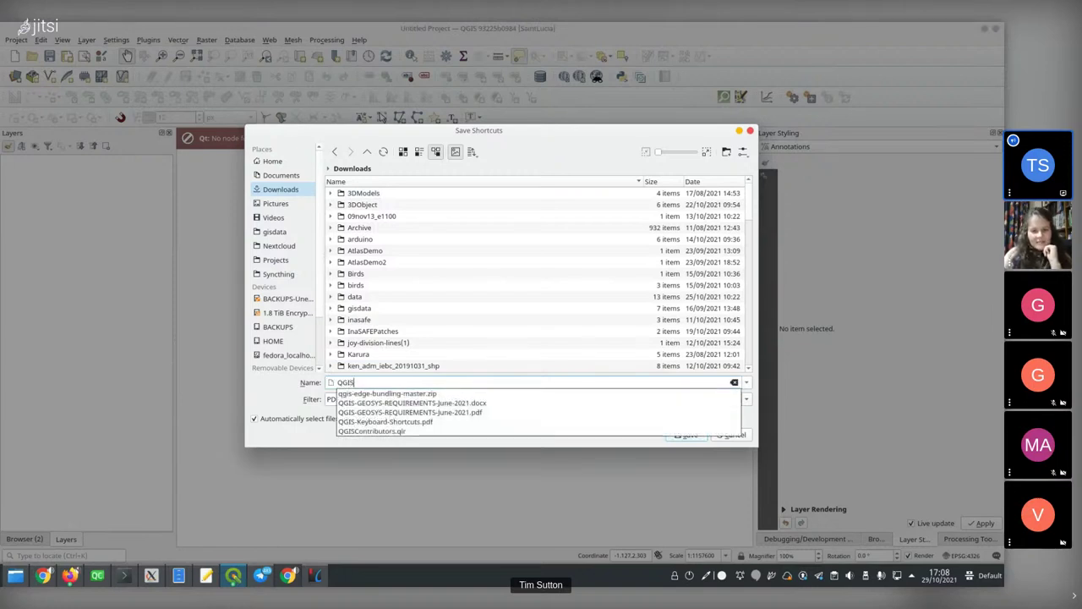
pyautogui.write('2')
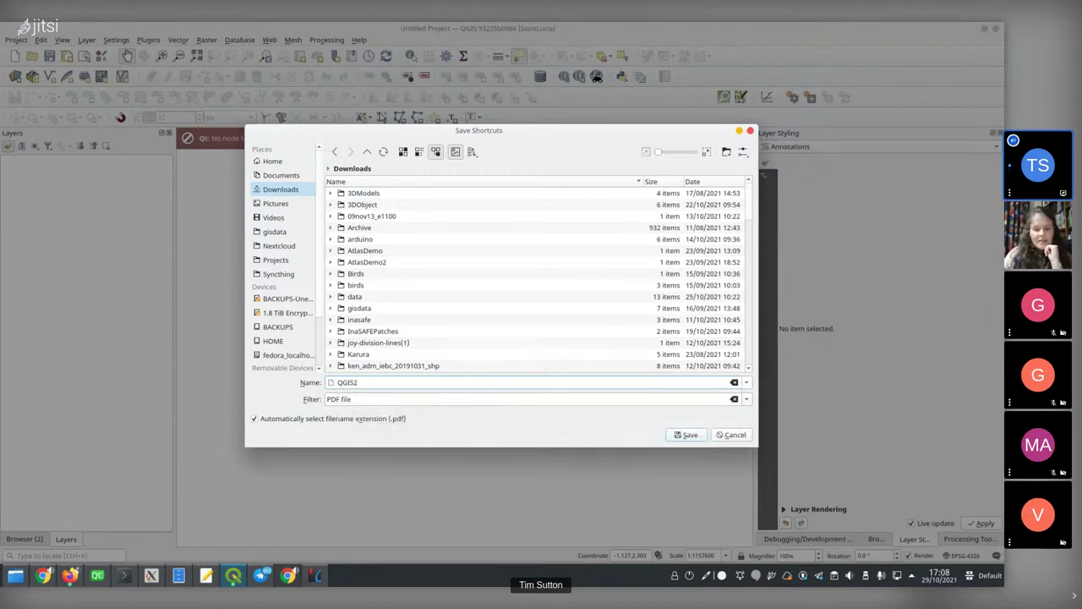
pyautogui.click(686, 435)
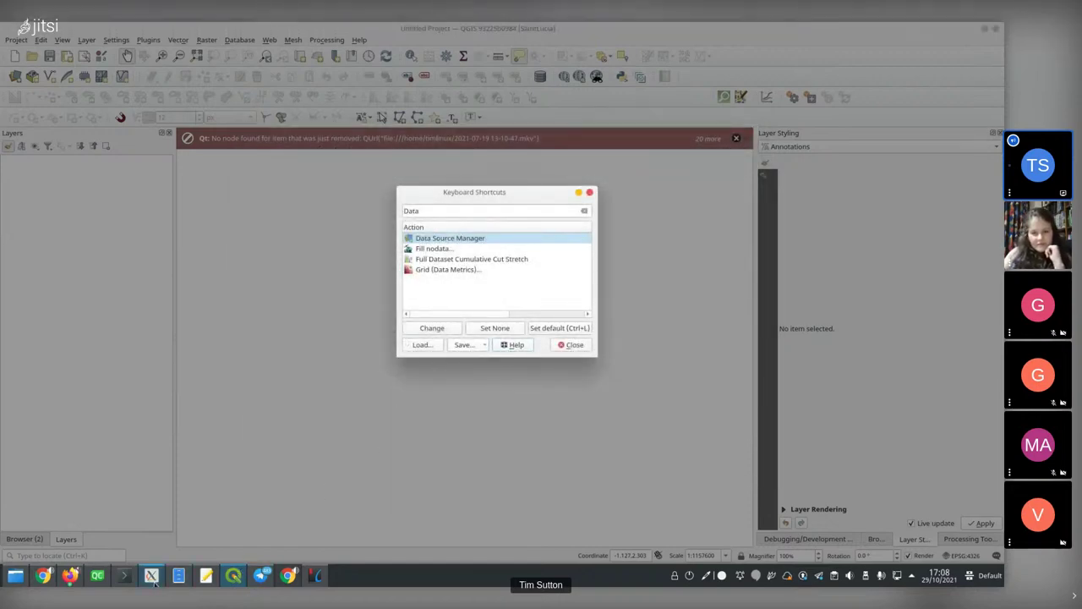
# Switch to the file manager, open QGIS2.pdf from Downloads and tile its window to half the screen to check the shortcuts
pyautogui.click(178, 575)
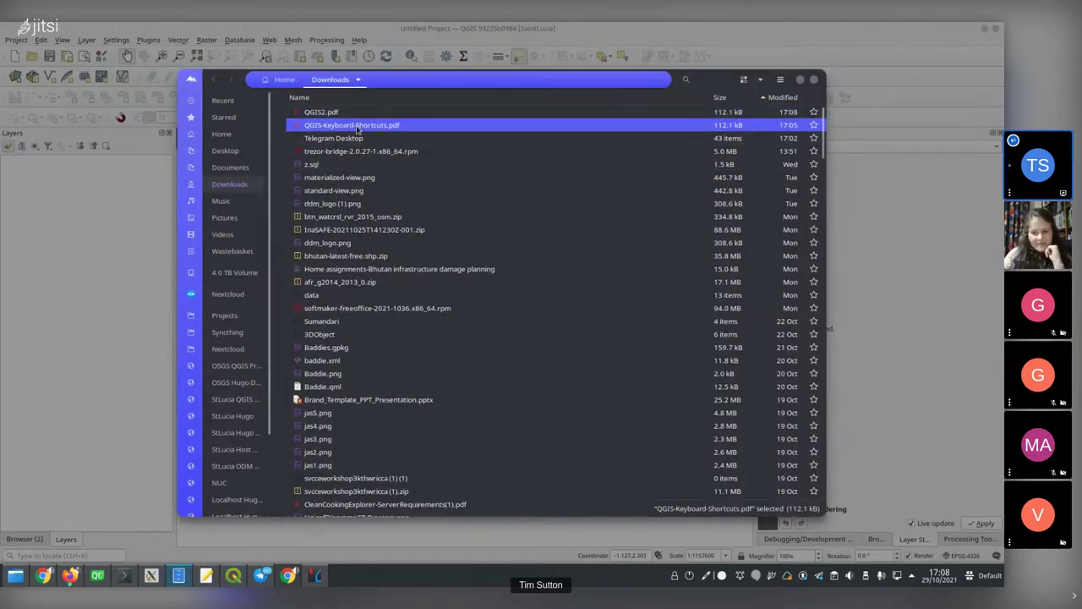
pyautogui.doubleClick(328, 112)
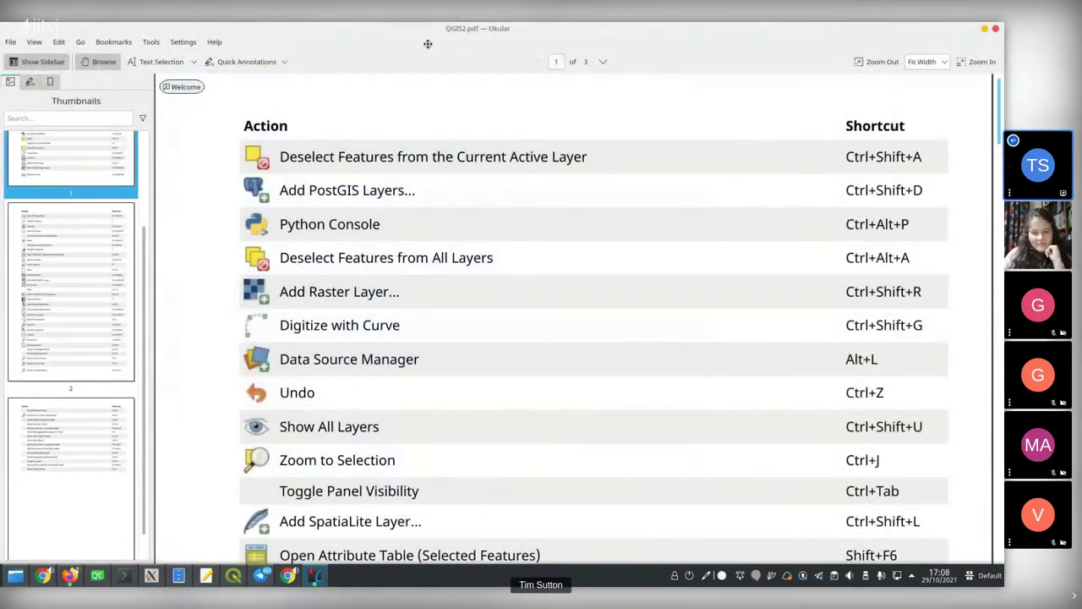
pyautogui.moveTo(428, 44); pyautogui.dragTo(8, 9)
pyautogui.moveTo(261, 25); pyautogui.dragTo(16, 174)
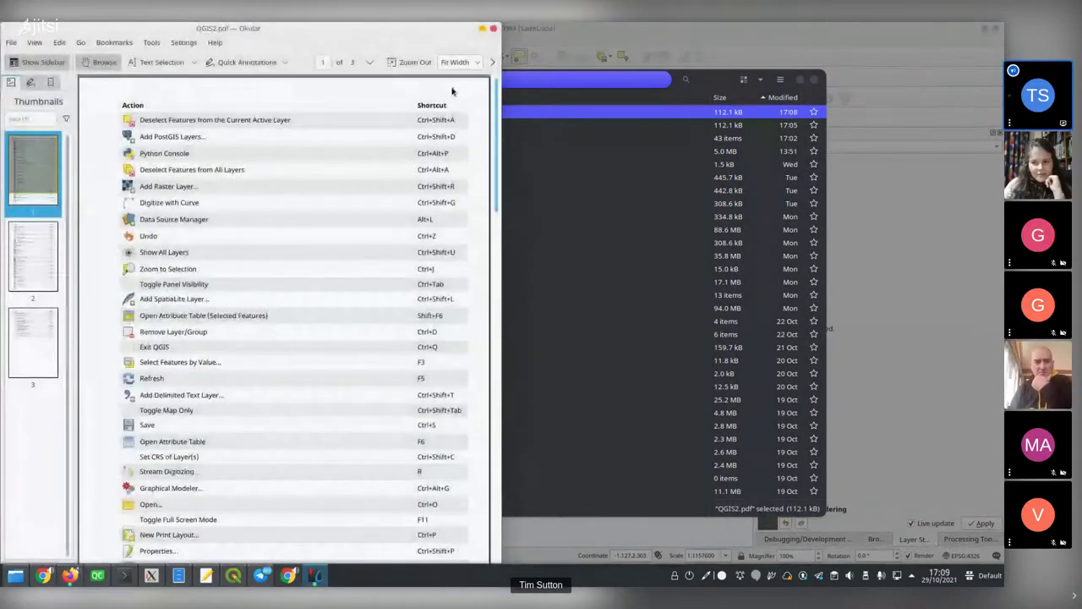
# Return to QGIS, close the Keyboard Shortcuts dialog and dismiss the Telegram notification
pyautogui.click(589, 26)
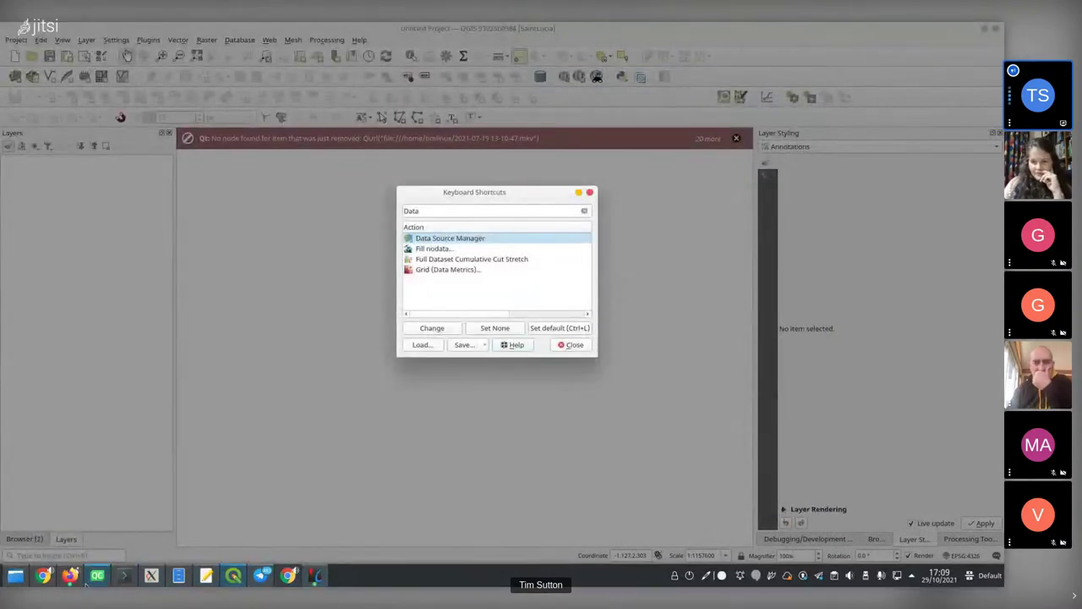
pyautogui.moveTo(67, 577)
pyautogui.moveTo(152, 576)
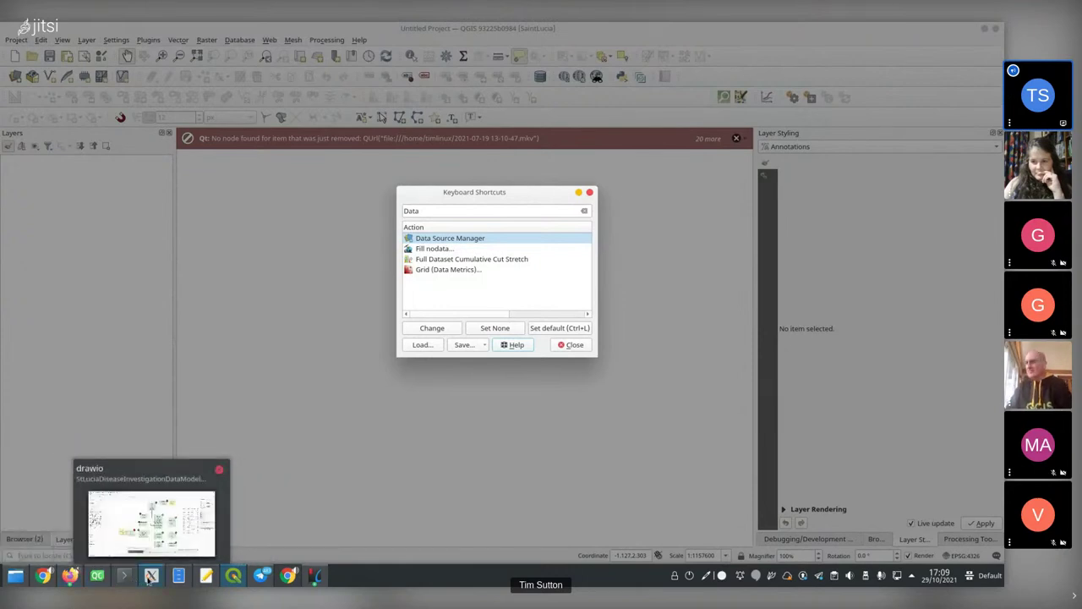
pyautogui.moveTo(273, 578)
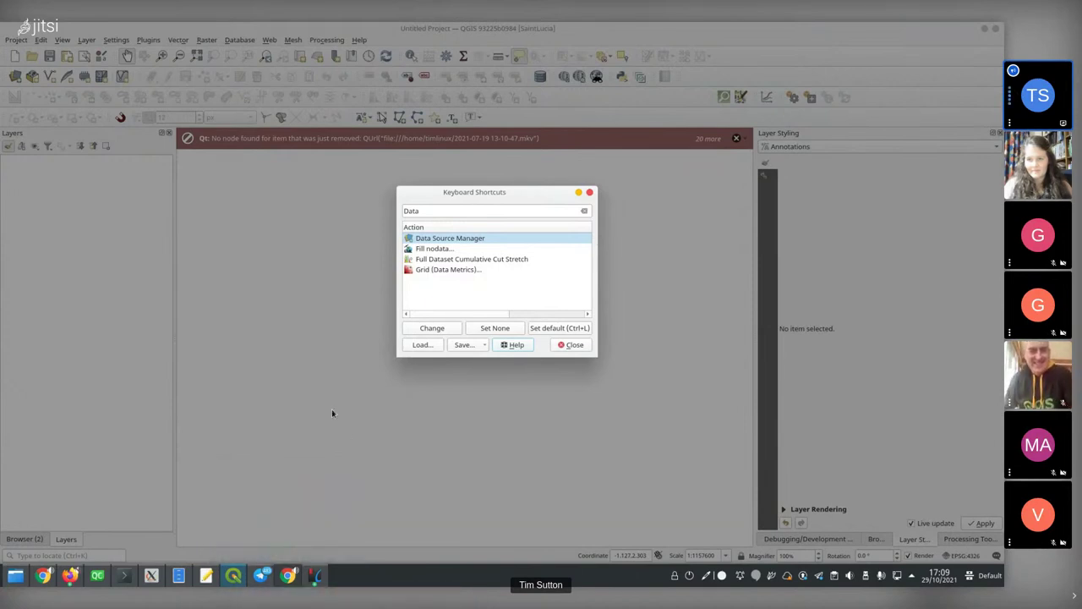
pyautogui.click(590, 193)
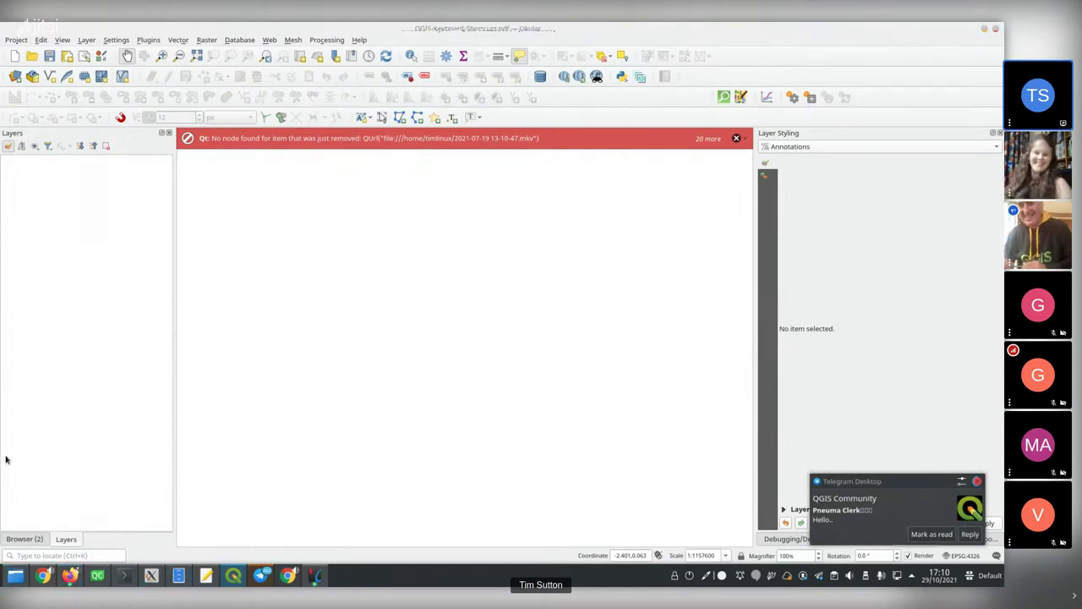
pyautogui.click(978, 481)
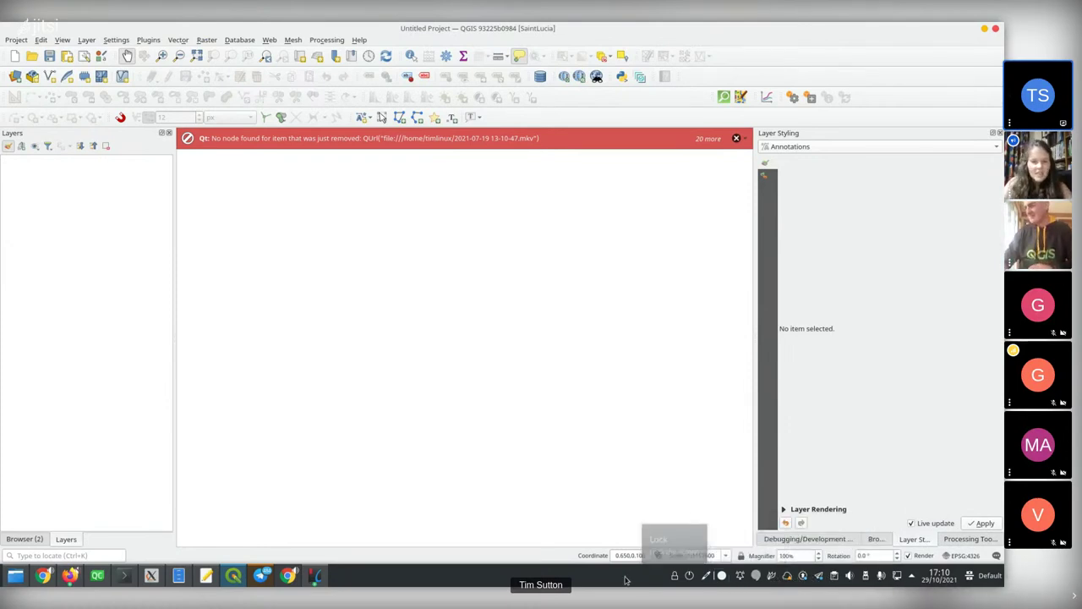
# Switch to the QGIS 3.22 changelog in Firefox and browse to the "Data defined raster layer opacity" feature
pyautogui.click(507, 328)
pyautogui.hotkey('alt', 'Tab')
pyautogui.hotkey('alt', 'Tab')
pyautogui.hotkey('alt', 'Tab')
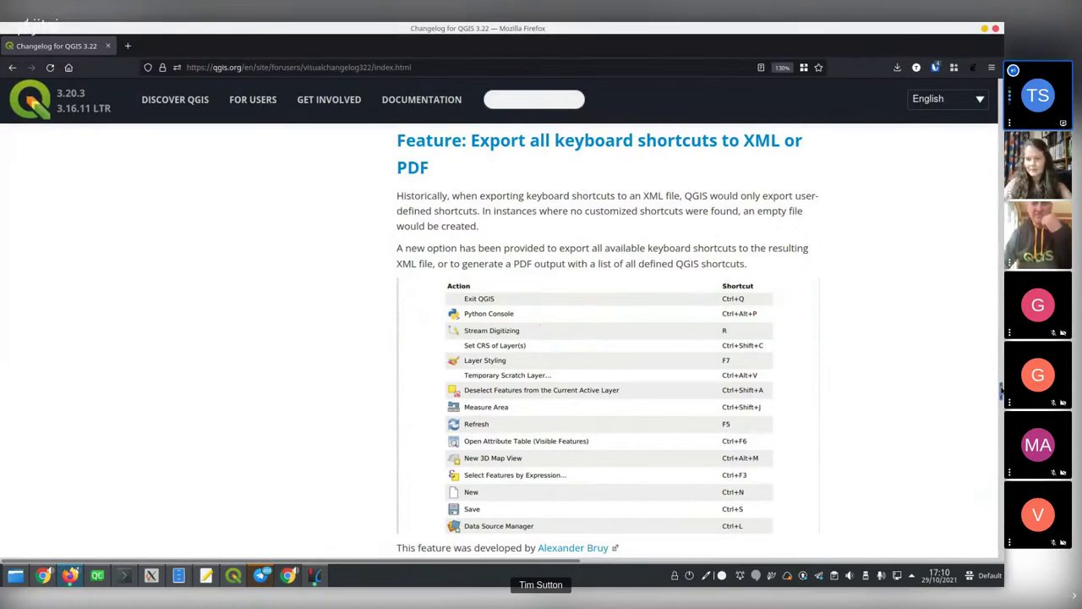
pyautogui.scroll(20, 609, 338)
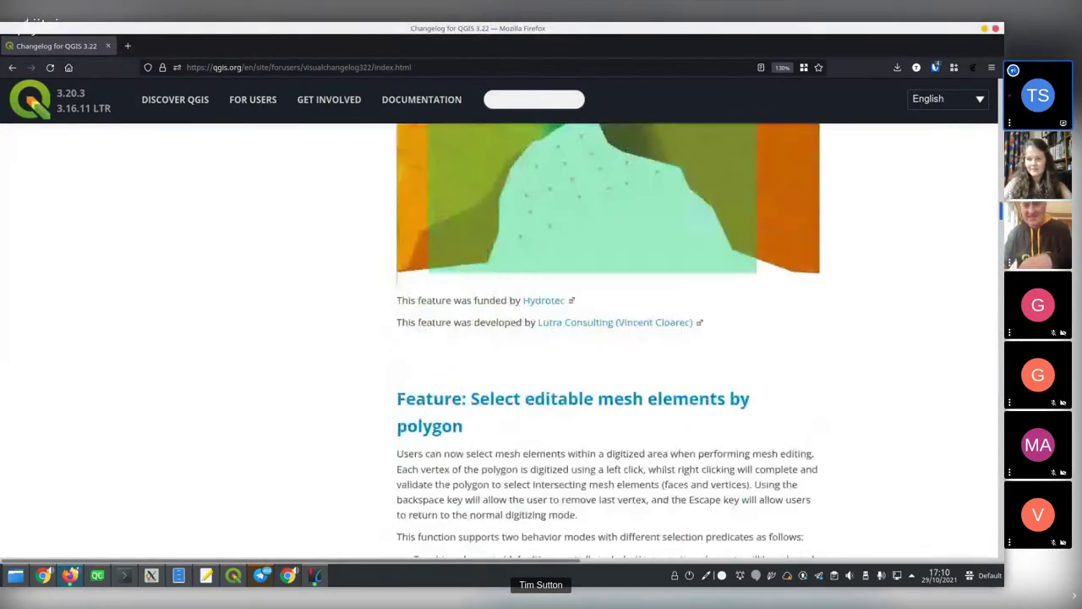
pyautogui.scroll(15, 609, 338)
pyautogui.scroll(-12, 609, 338)
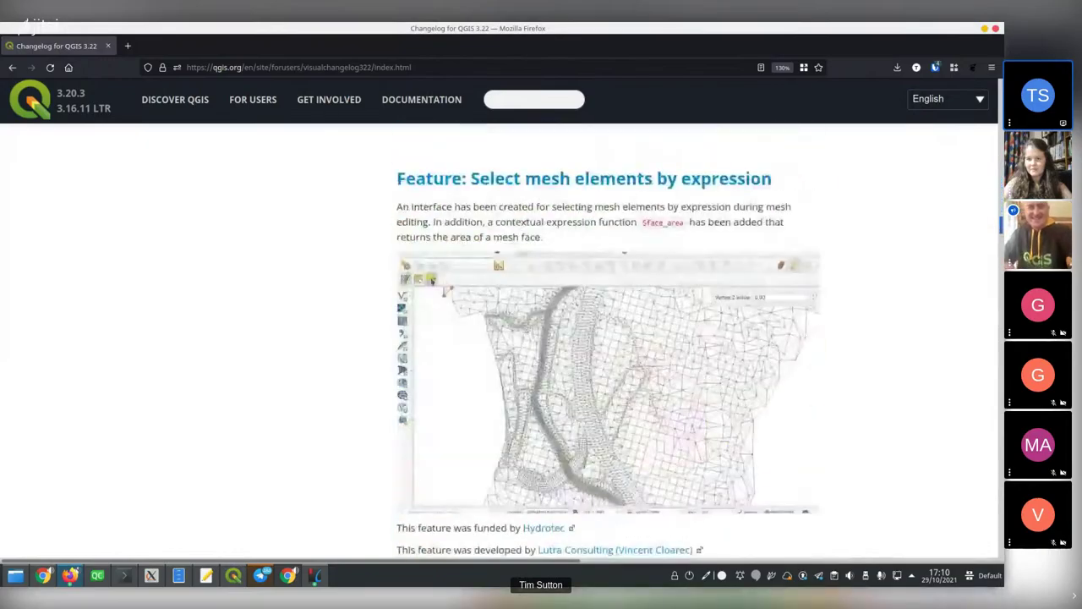
pyautogui.scroll(-20, 608, 338)
pyautogui.scroll(-20, 609, 338)
pyautogui.scroll(20, 608, 338)
pyautogui.scroll(-15, 609, 338)
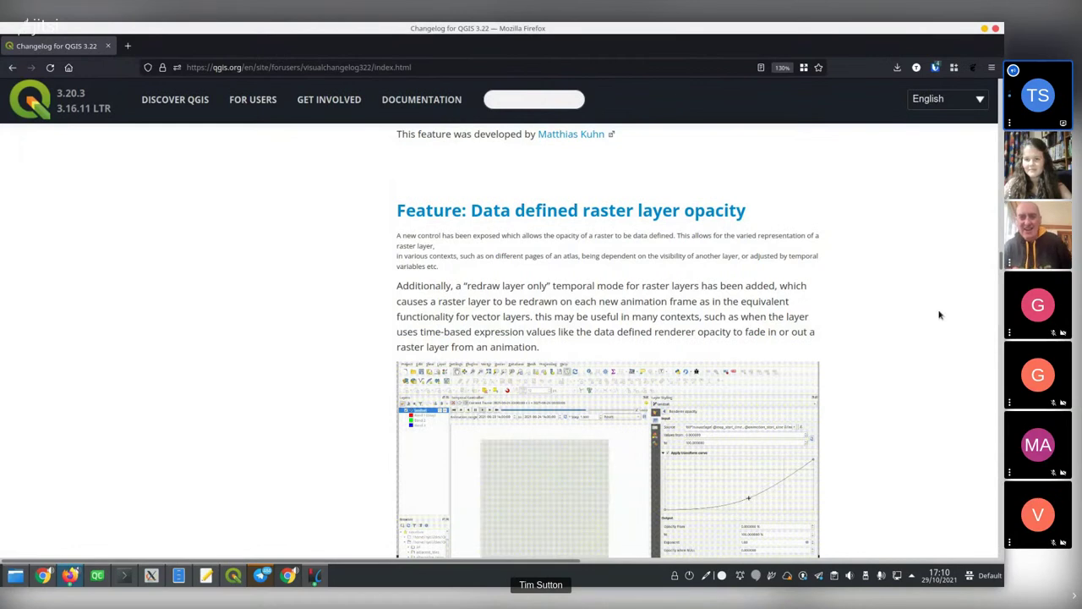
pyautogui.scroll(-1, 645, 287)
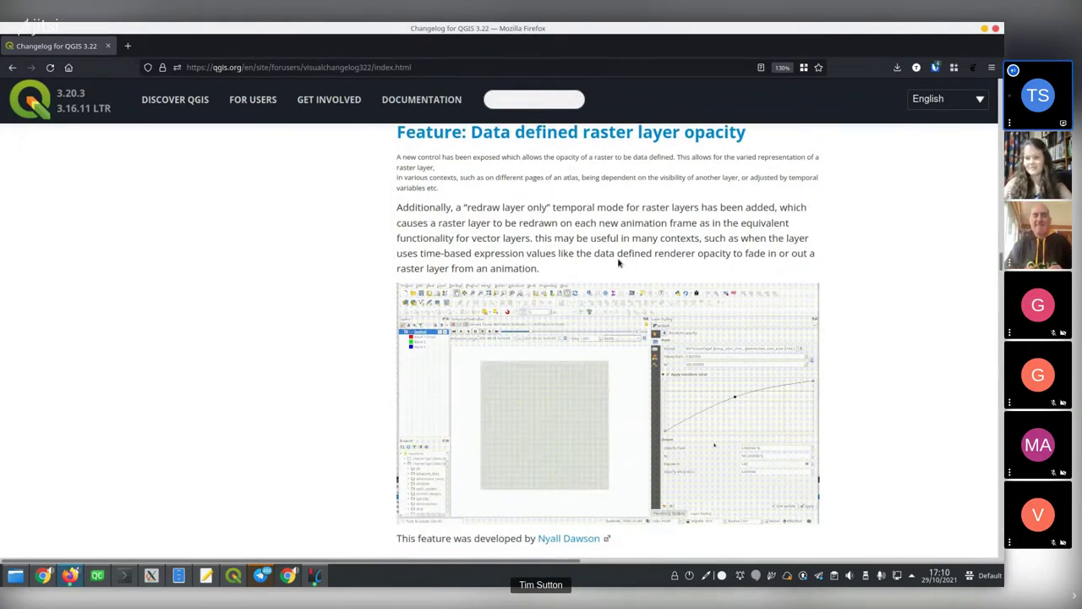
# Enlarge the changelog page to 160% and bring the raster layer opacity feature's text and animation fully into view
pyautogui.hotkey('ctrl', '+')
pyautogui.hotkey('ctrl', '+')
pyautogui.hotkey('ctrl', '+')
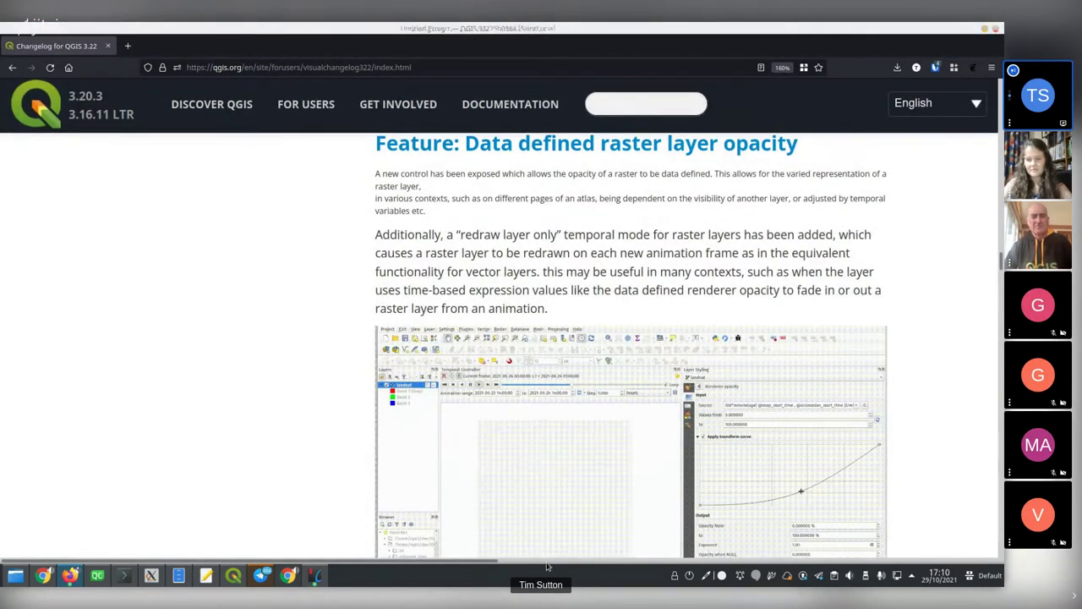
pyautogui.hscroll(3, 490, 558)
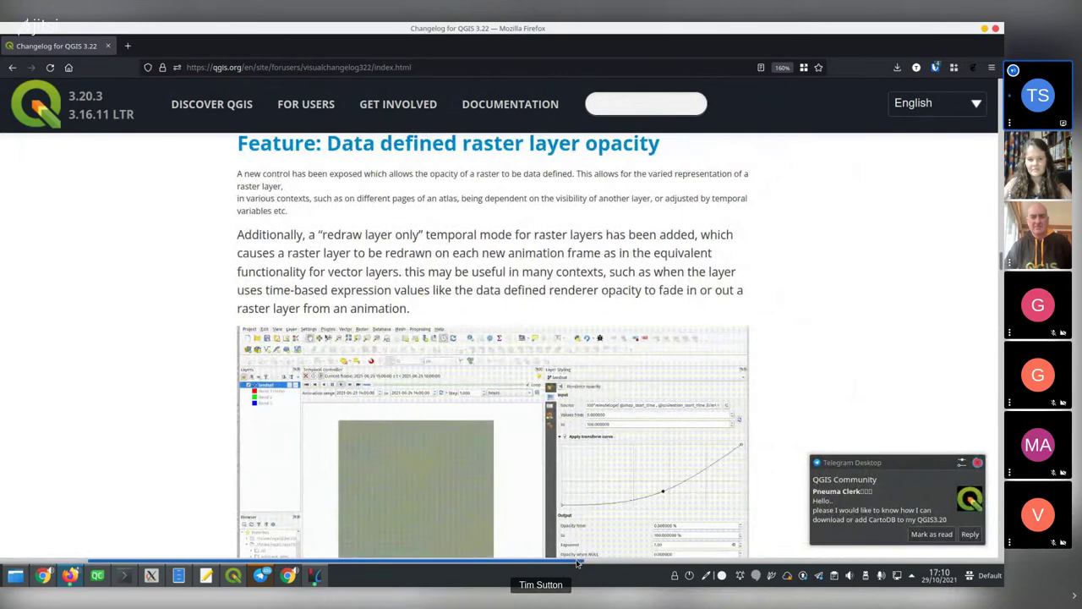
# Dismiss the Telegram notification and review the raster layer opacity feature's description and animation in the changelog
pyautogui.click(977, 462)
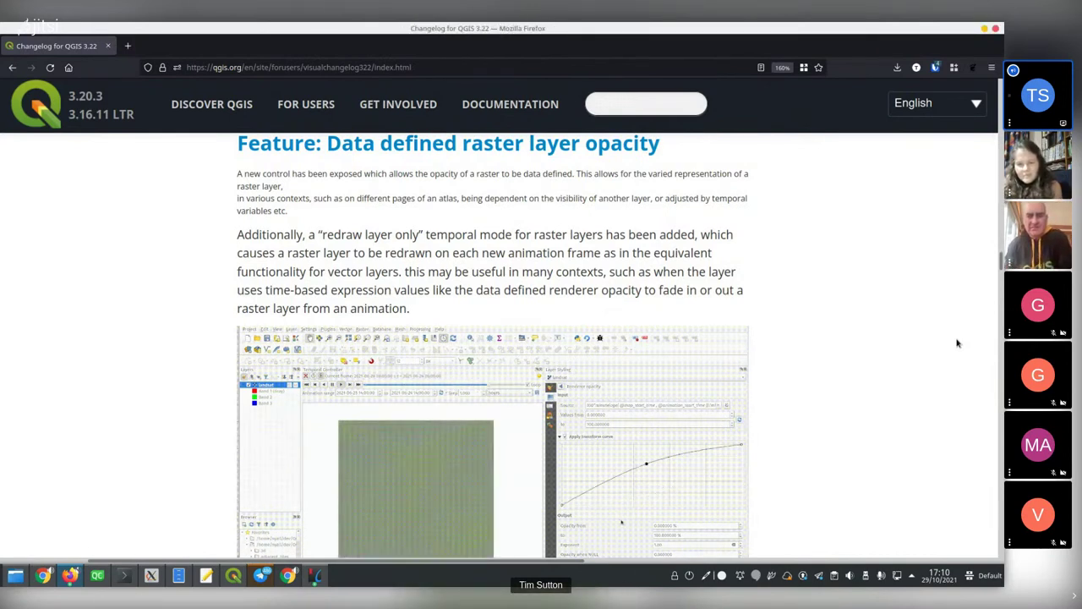
pyautogui.scroll(-3, 869, 329)
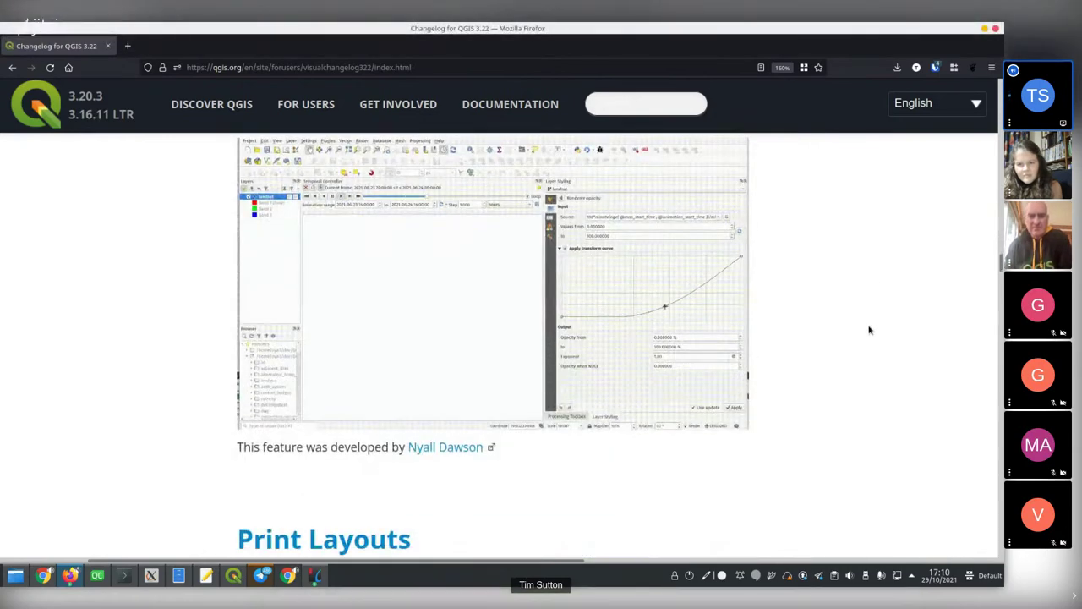
pyautogui.scroll(1, 869, 330)
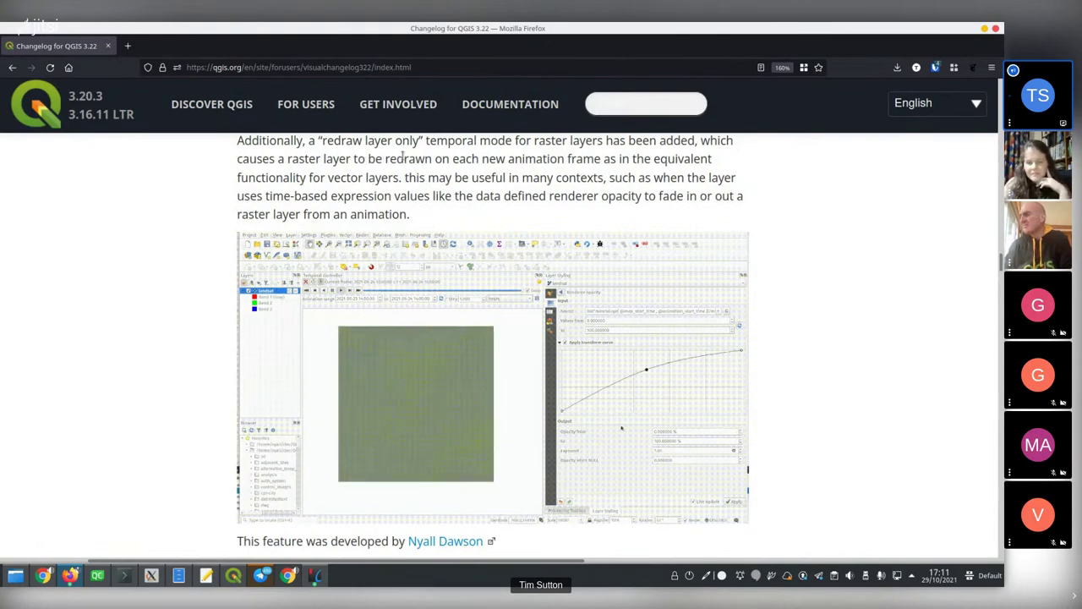
pyautogui.scroll(2, 423, 168)
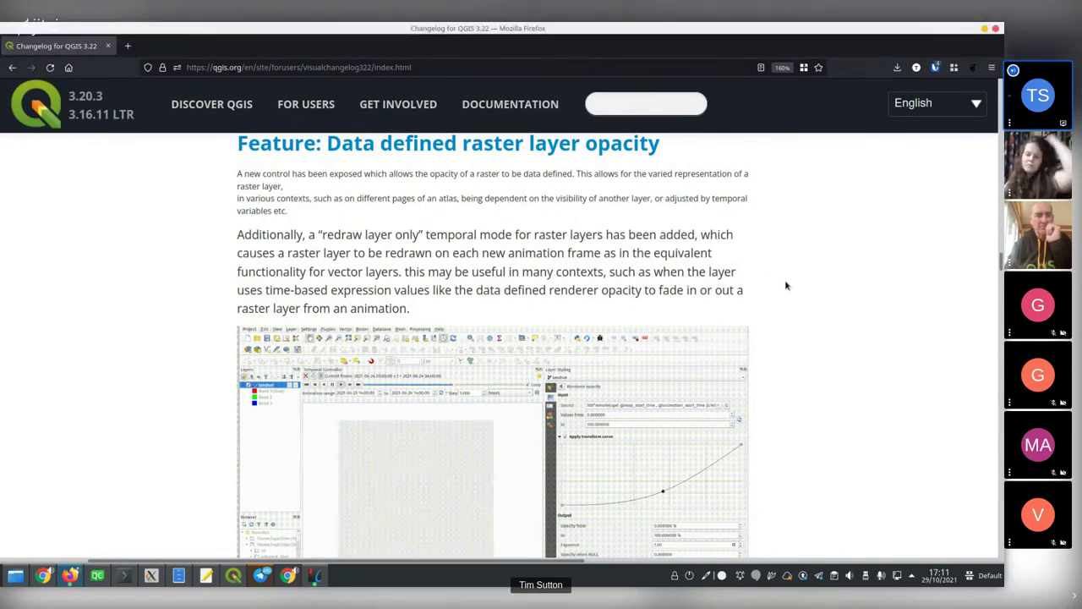
# Switch to QGIS and look through the Home folder and database connections in the Browser for a raster dataset
pyautogui.hotkey('alt', 'Tab')
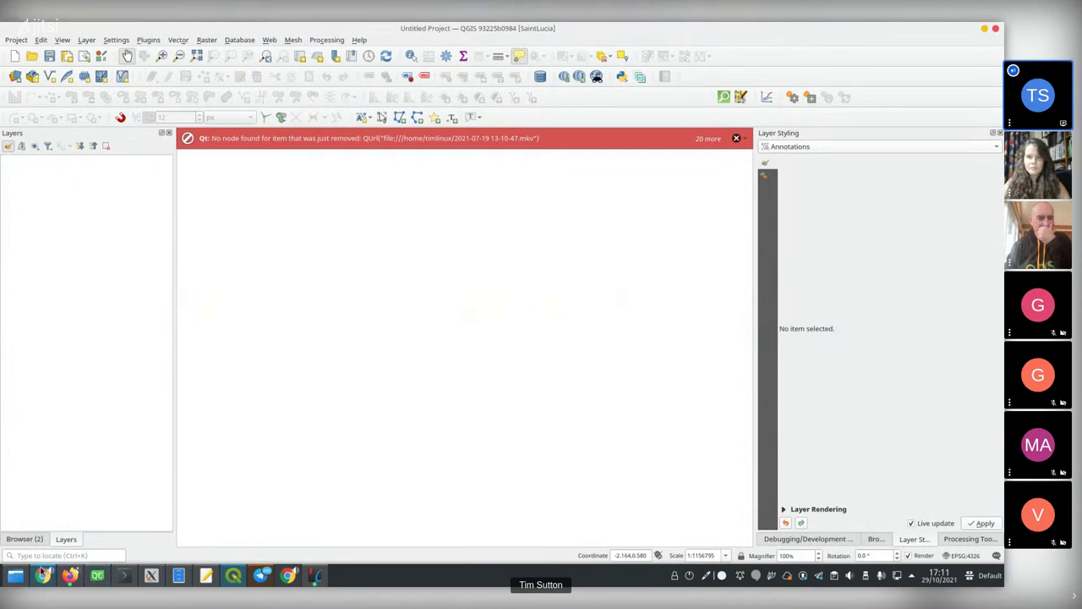
pyautogui.click(21, 540)
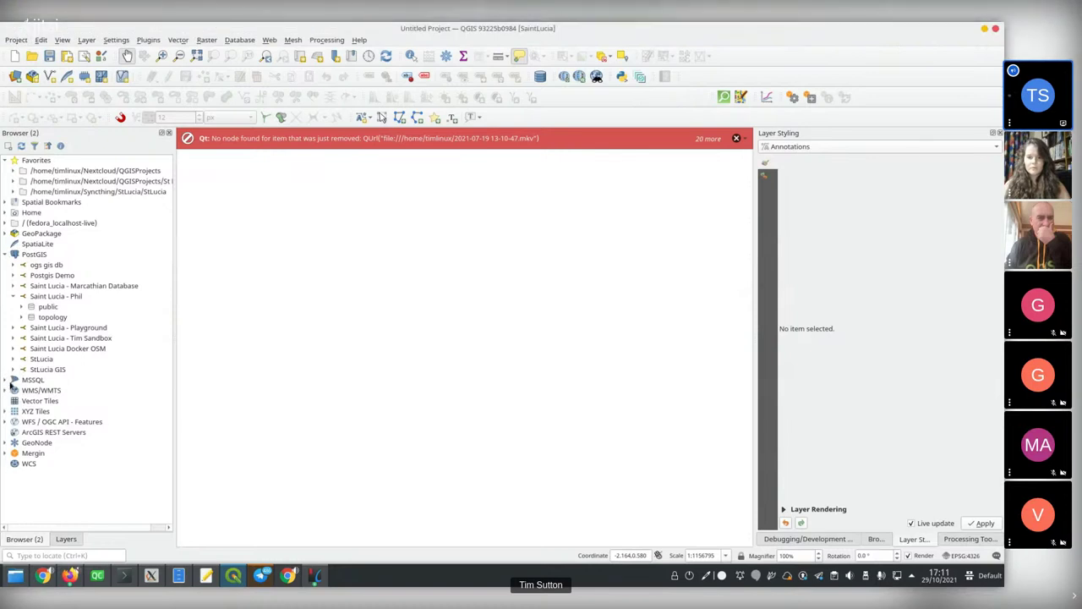
pyautogui.click(6, 214)
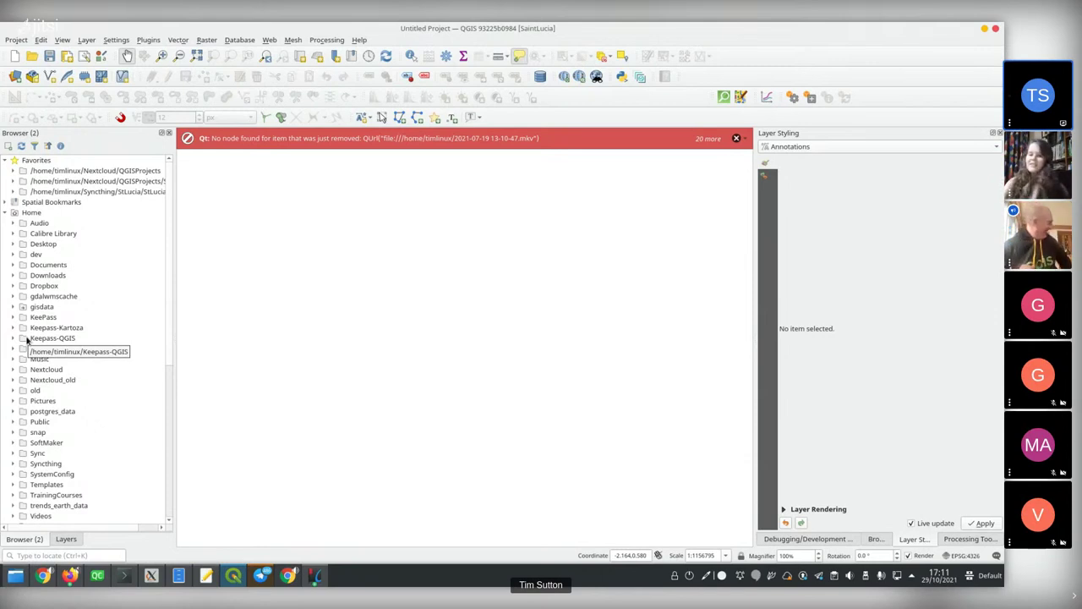
pyautogui.scroll(-1, 77, 478)
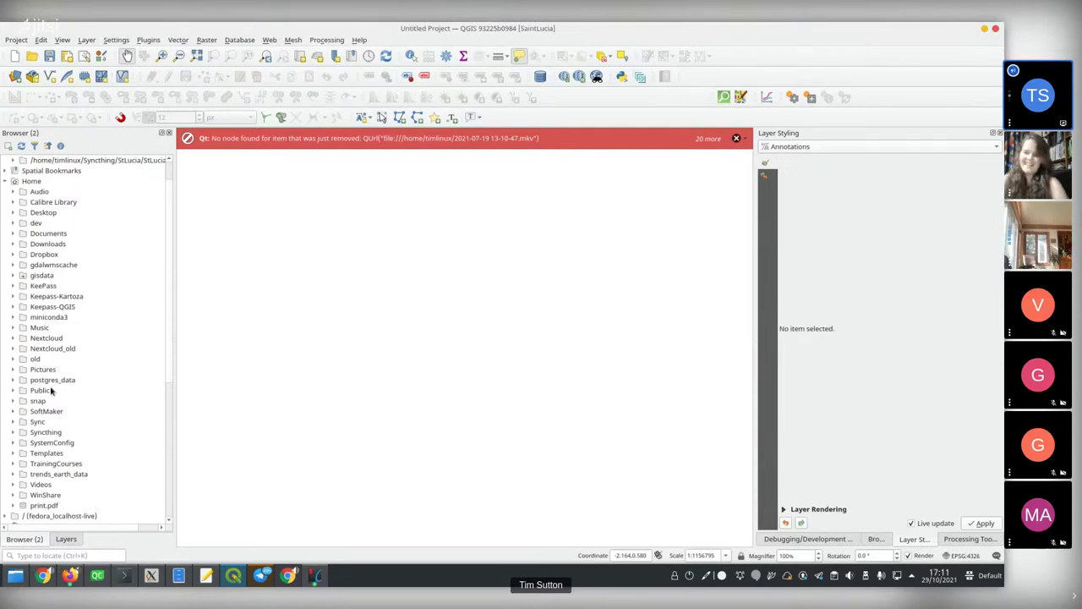
pyautogui.scroll(-2, 78, 413)
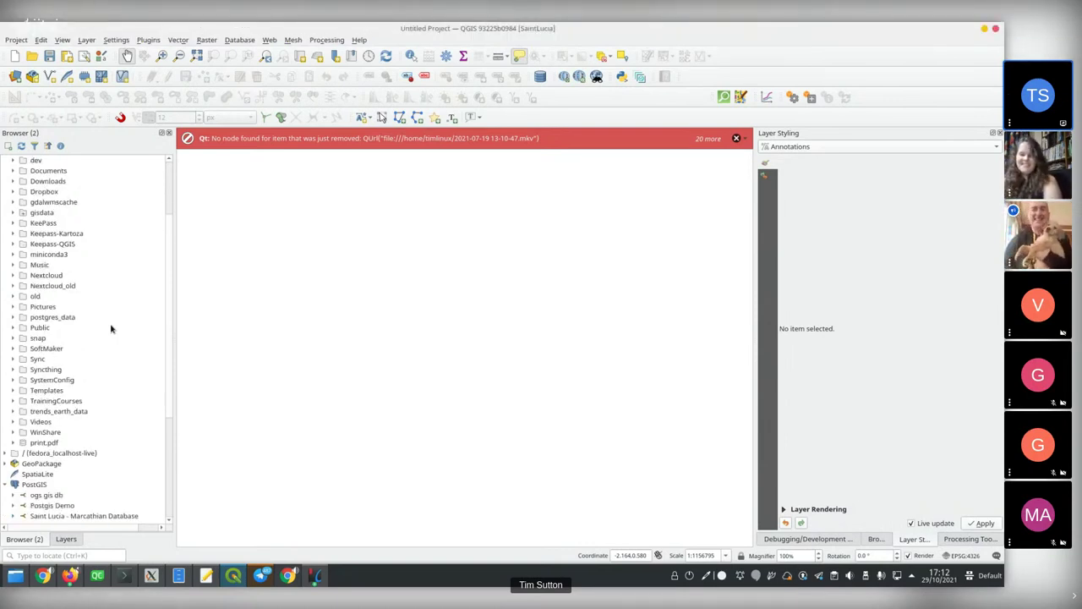
pyautogui.scroll(-3, 110, 328)
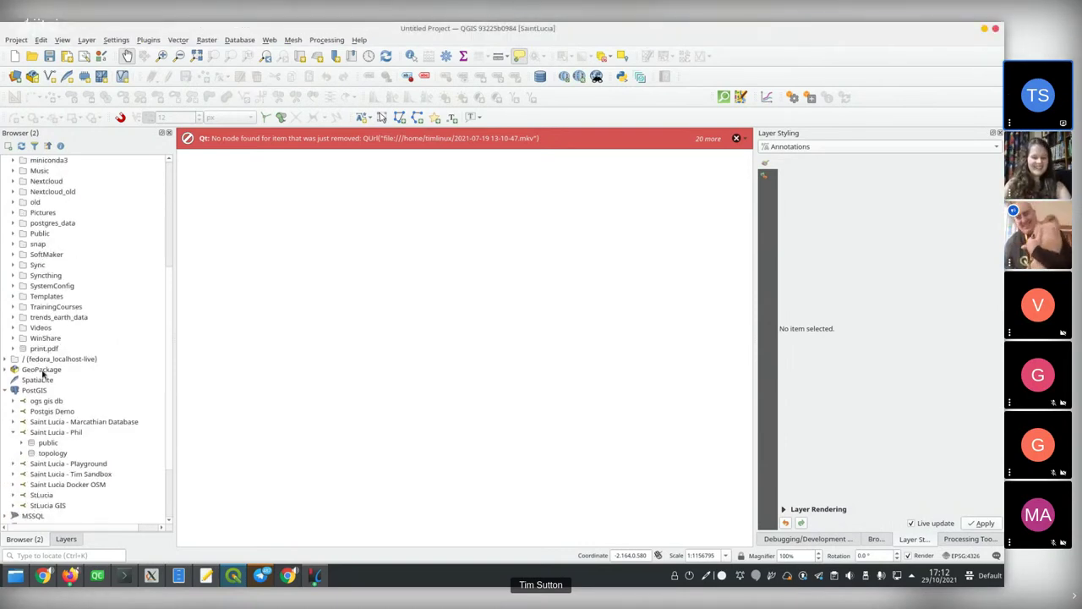
pyautogui.scroll(5, 63, 330)
pyautogui.scroll(1, 66, 231)
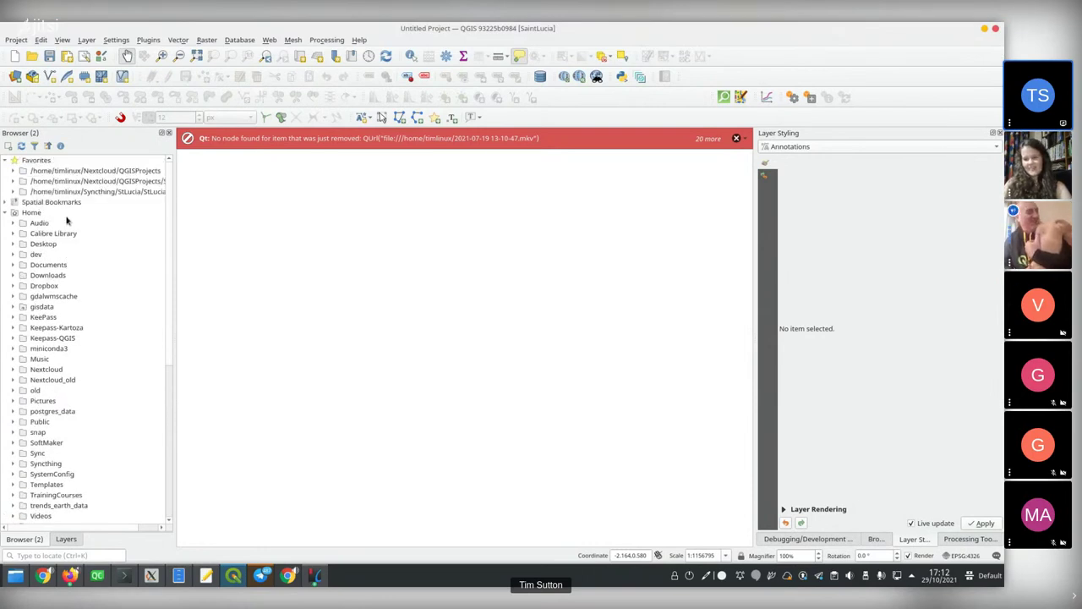
# Switch to the Dolphin file manager and open the Syncthing/StLucia/StLucia folder
pyautogui.hotkey('alt', 'Tab')
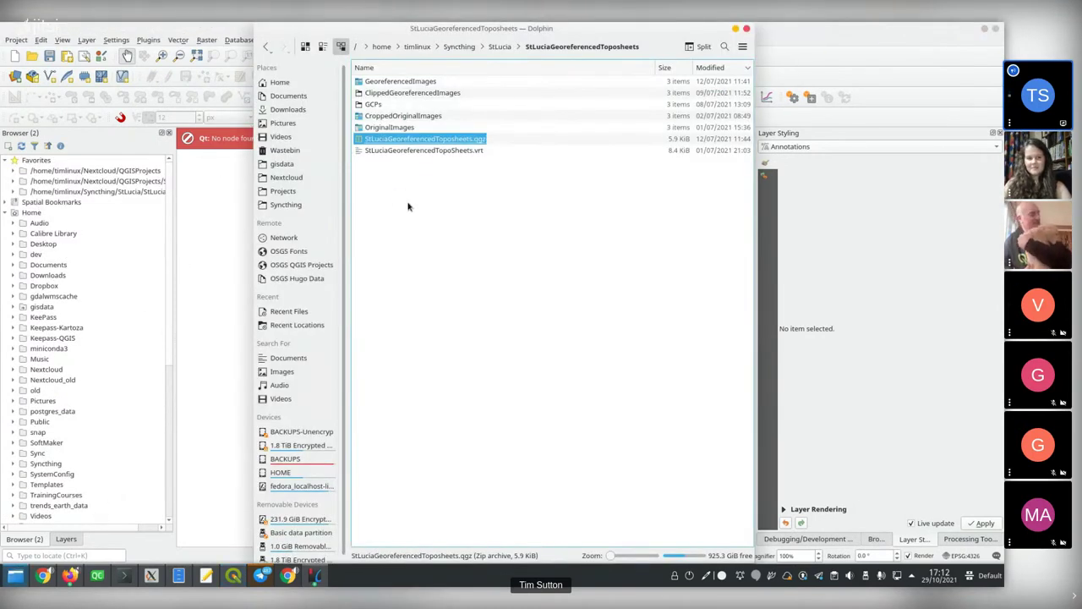
pyautogui.click(434, 220)
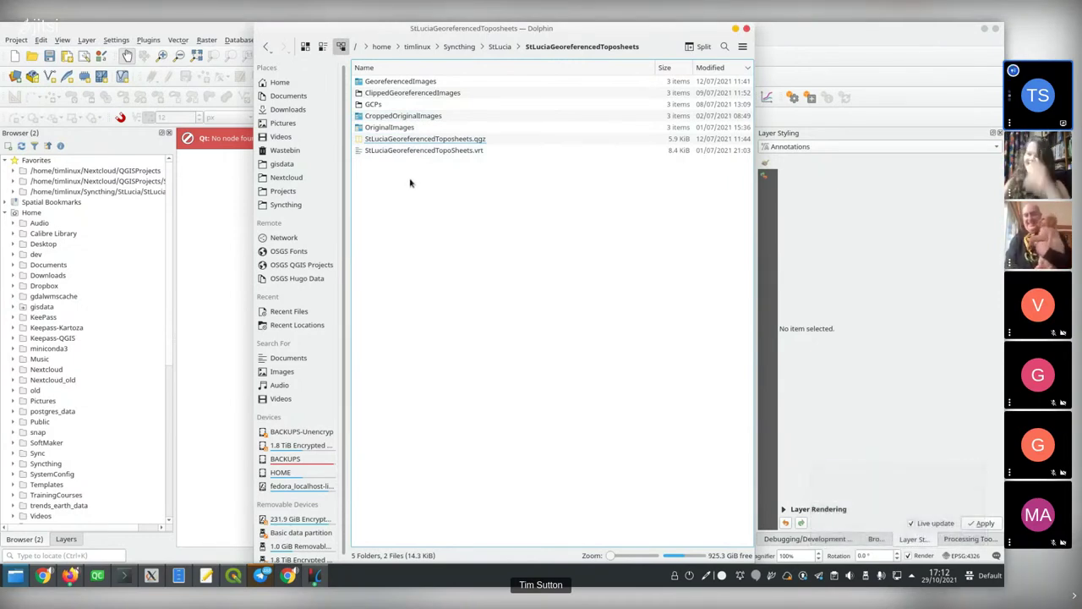
pyautogui.click(285, 206)
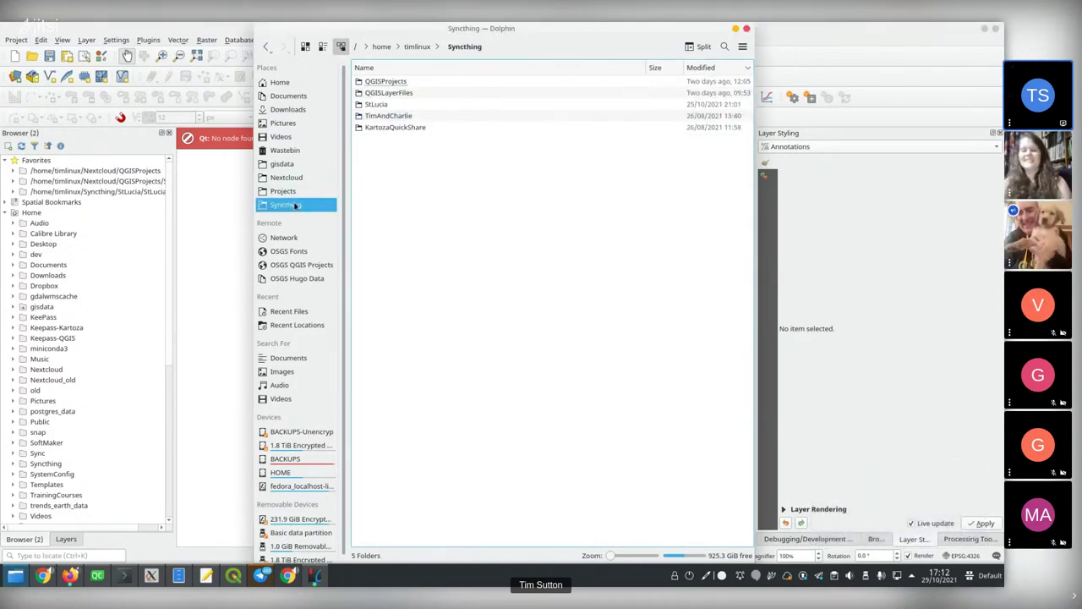
pyautogui.click(374, 104)
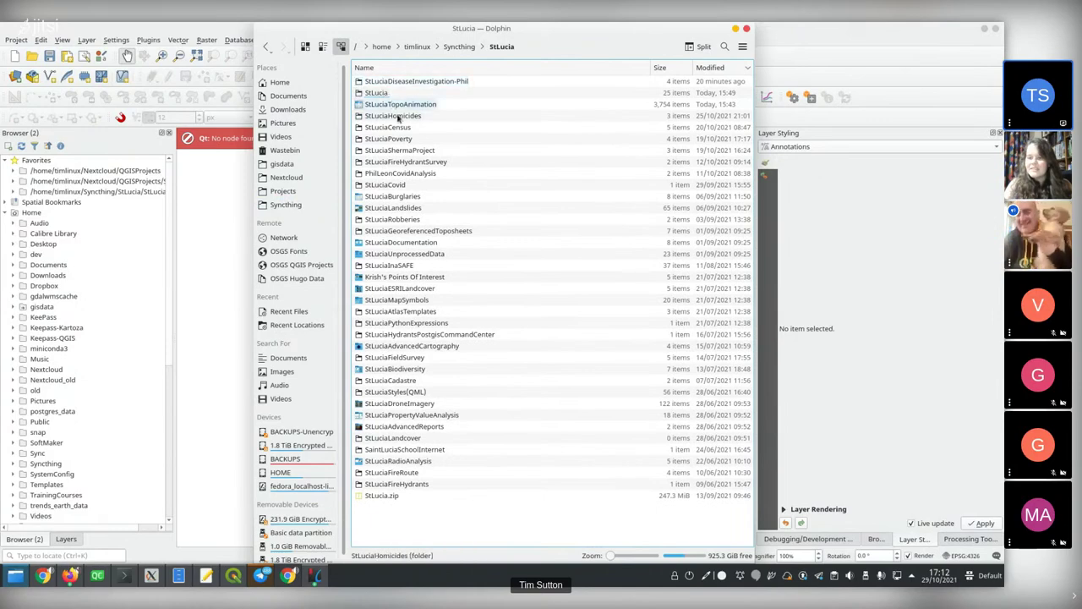
pyautogui.click(377, 92)
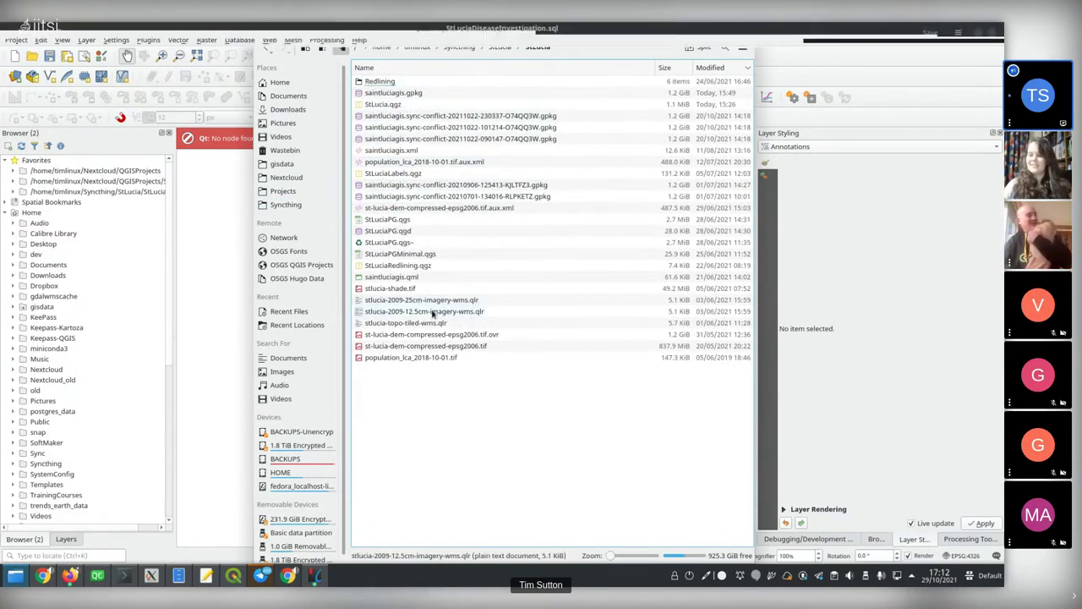
# Add st-lucia-dem-compressed-epsg2006.tif from the file manager to the QGIS project as a raster layer
pyautogui.click(391, 289)
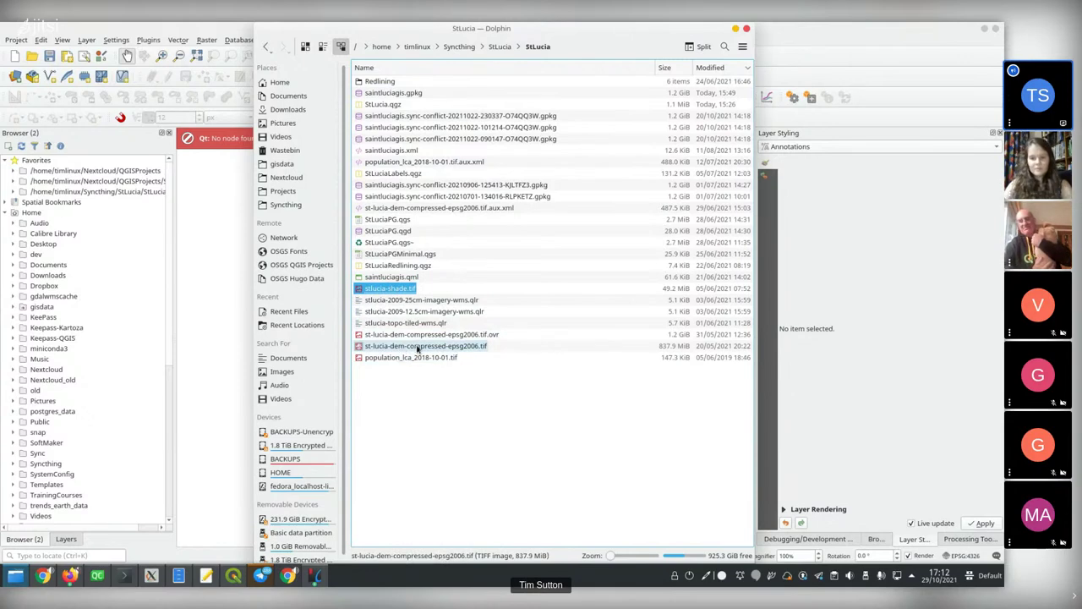
pyautogui.moveTo(427, 347); pyautogui.dragTo(230, 326)
pyautogui.moveTo(413, 254); pyautogui.dragTo(312, 254)
pyautogui.moveTo(485, 312); pyautogui.dragTo(358, 292)
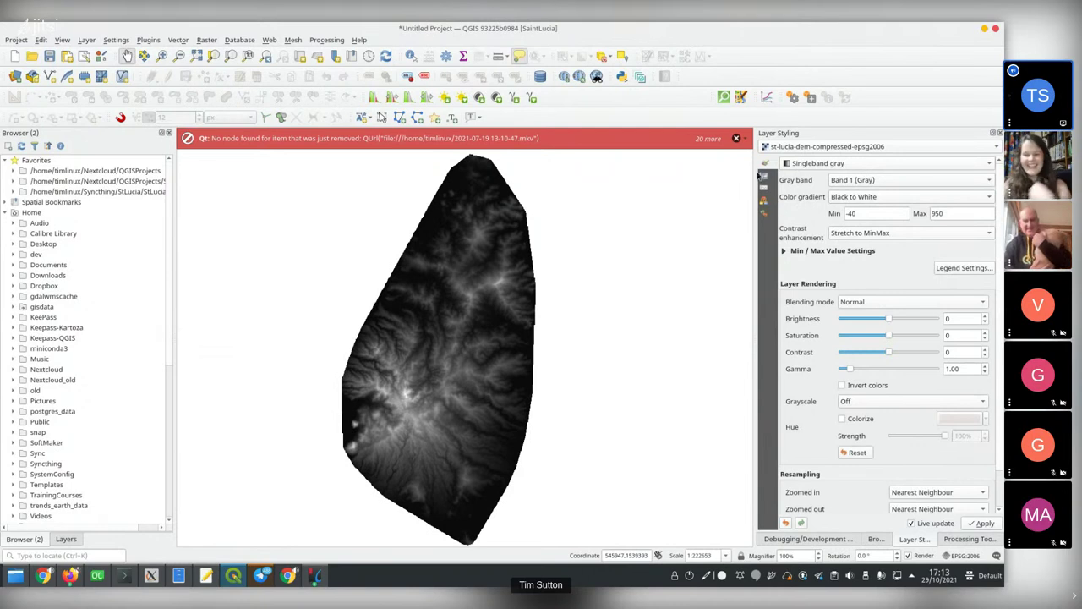
# Start a data-defined override expression for the DEM layer's global opacity and insert the user_full_name variable
pyautogui.click(766, 185)
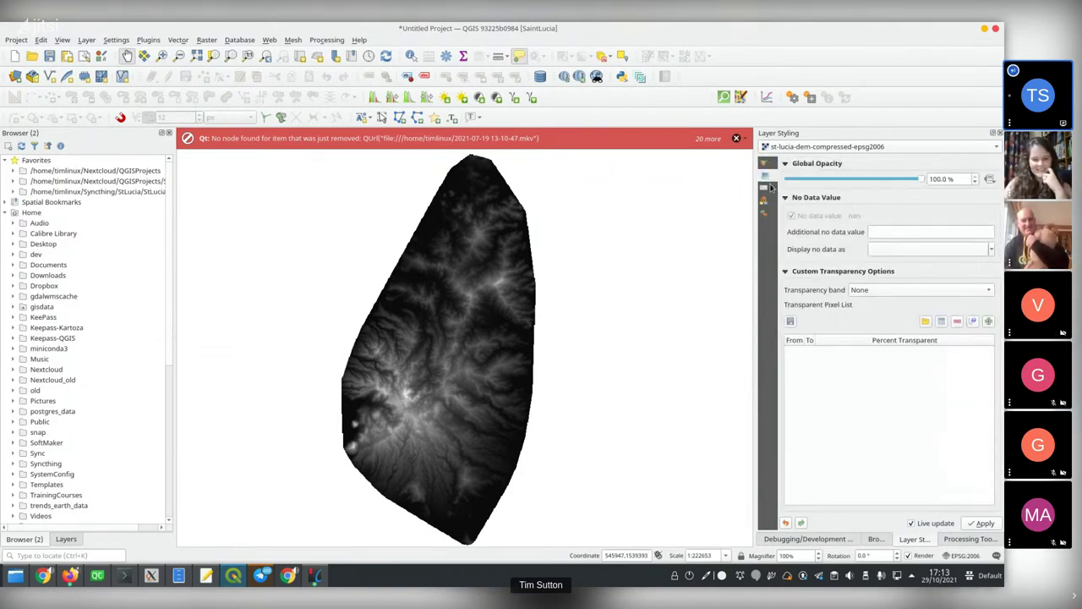
pyautogui.click(990, 179)
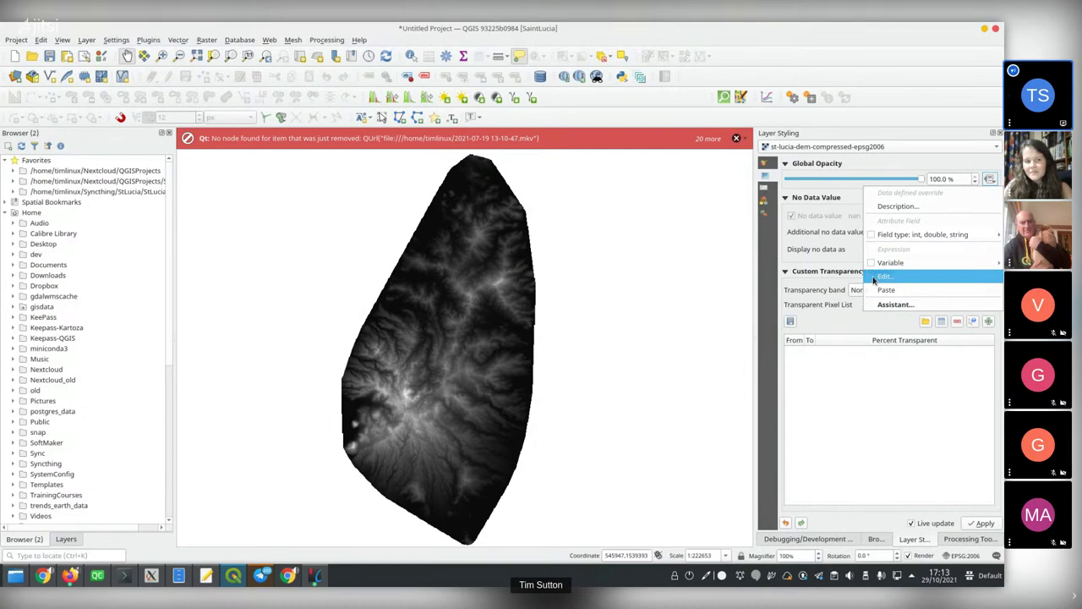
pyautogui.click(900, 278)
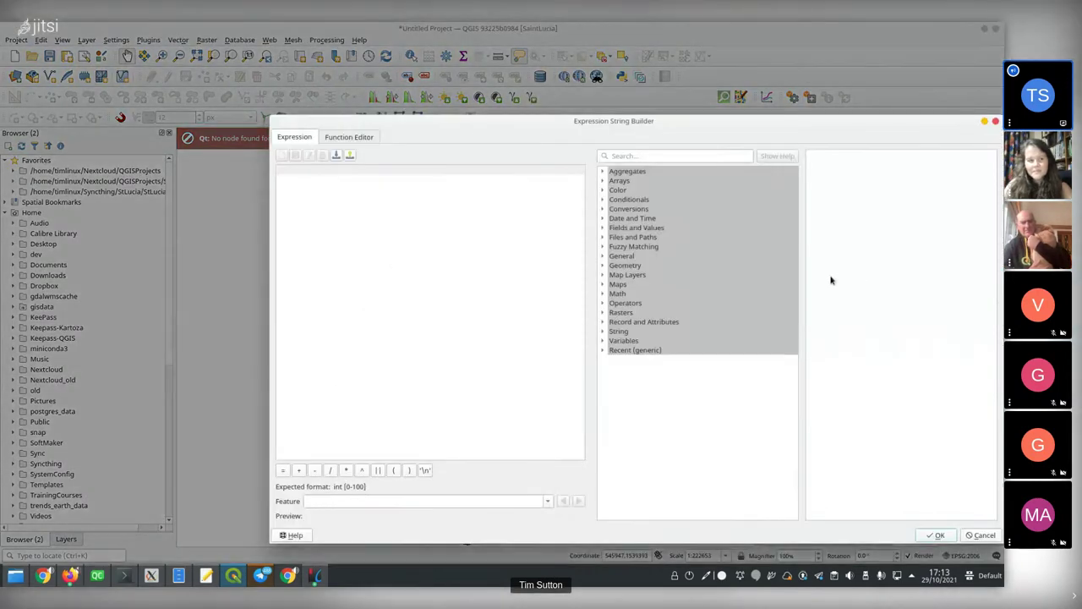
pyautogui.click(637, 156)
pyautogui.write('user')
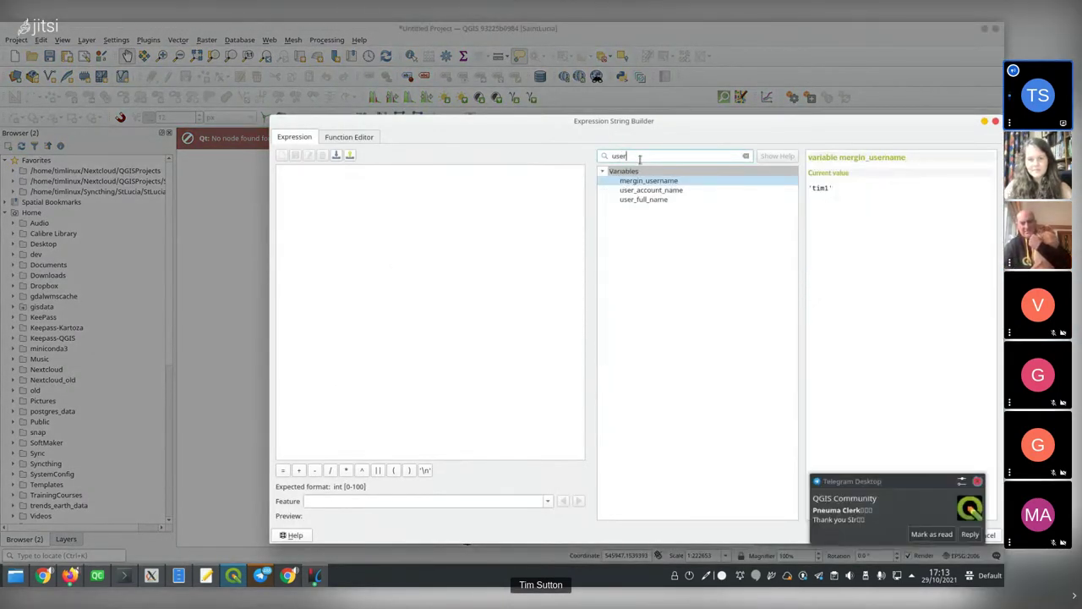
pyautogui.click(644, 199)
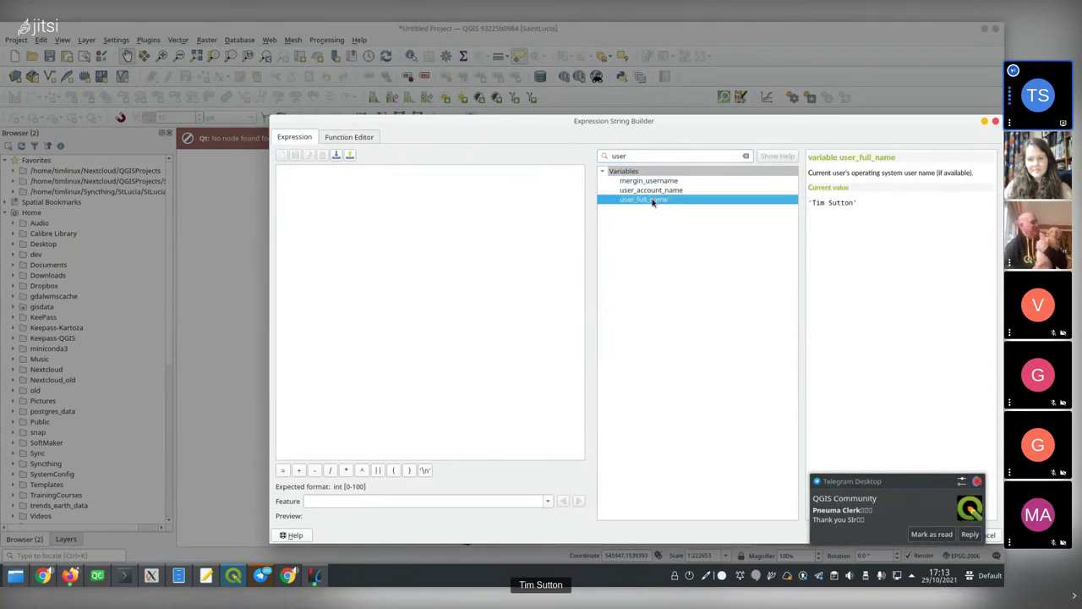
pyautogui.doubleClick(651, 200)
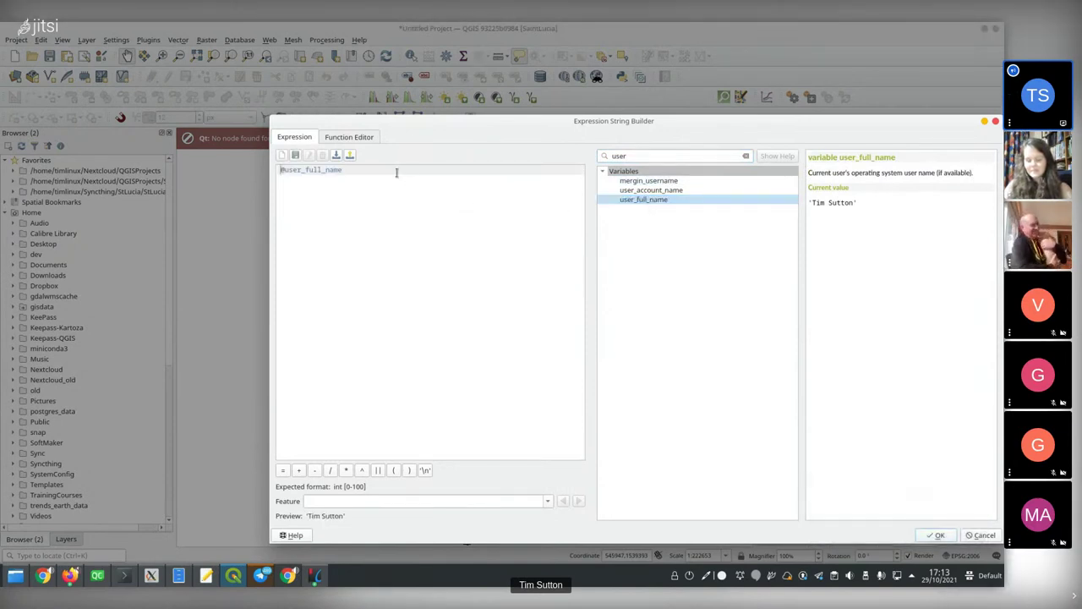
pyautogui.write('if ')
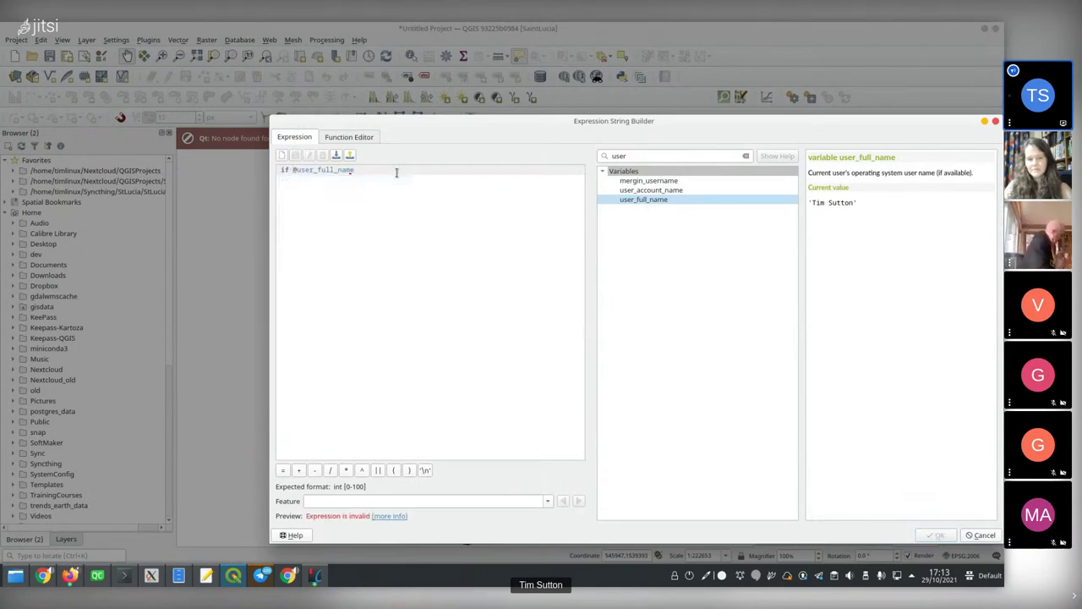
pyautogui.write('(')
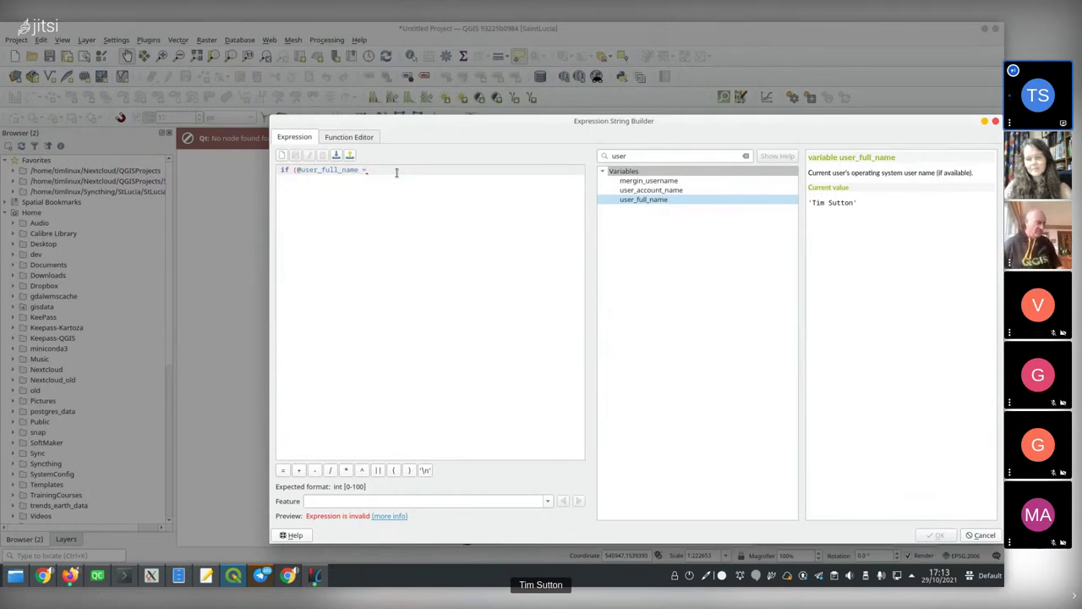
pyautogui.click(665, 201)
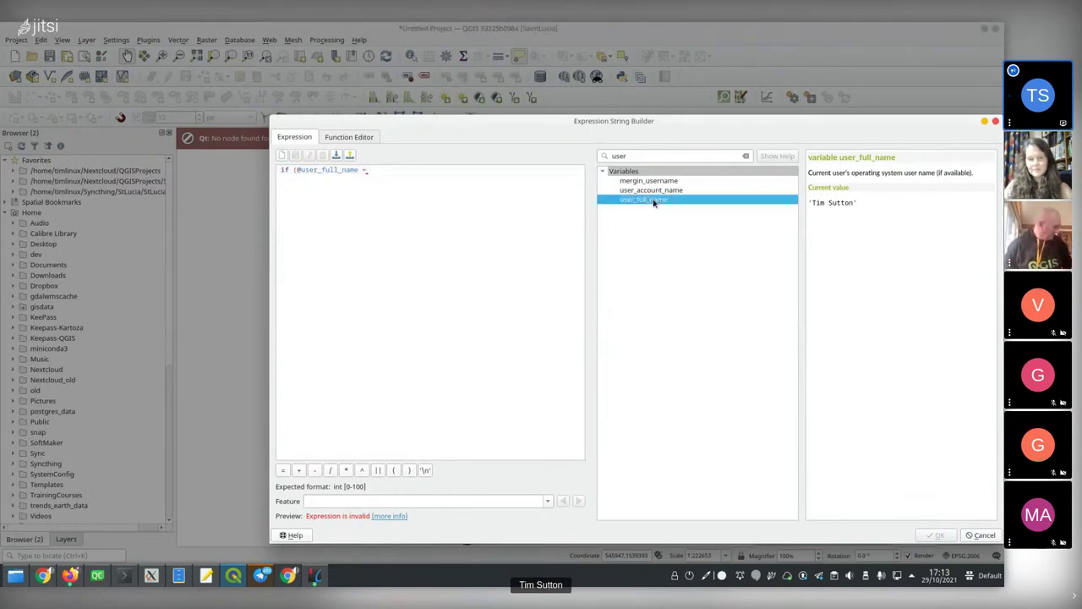
pyautogui.moveTo(861, 202); pyautogui.dragTo(813, 206)
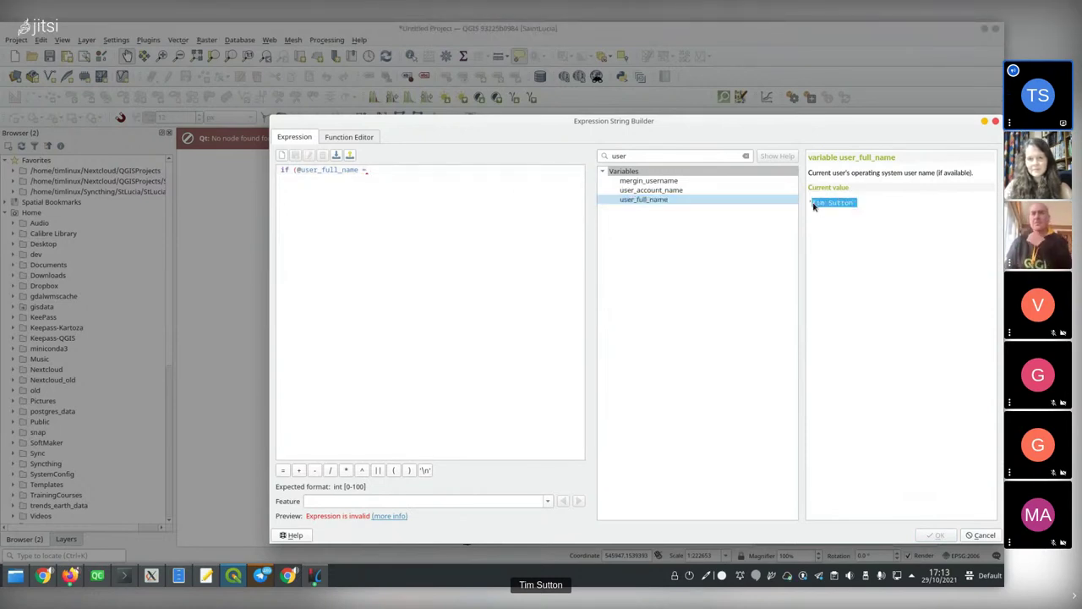
pyautogui.click(450, 181)
pyautogui.write("'Tim Sutton'")
pyautogui.write(')')
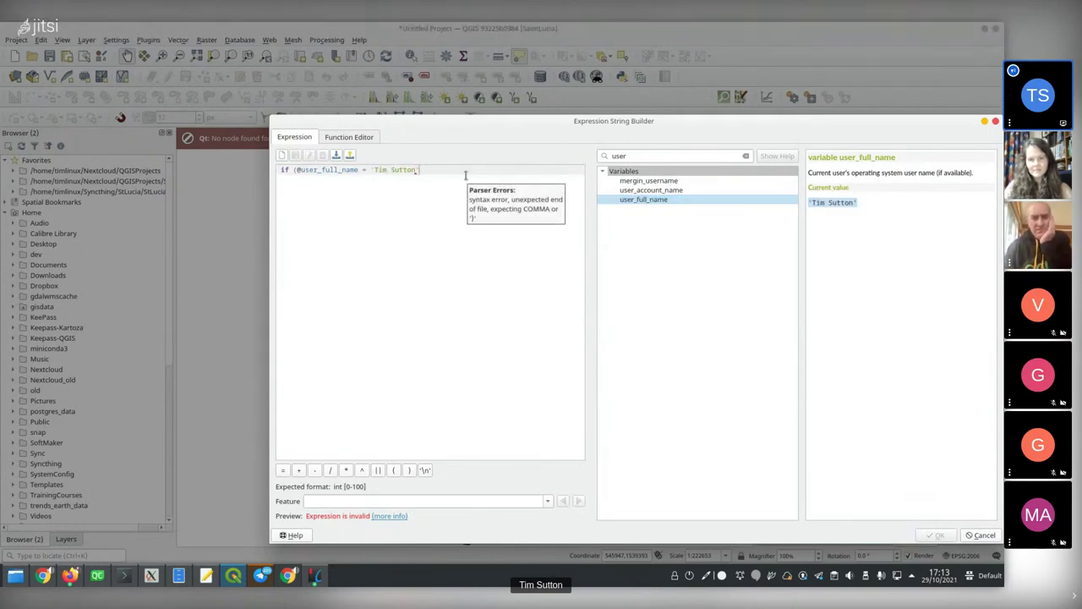
pyautogui.write(', 100,')
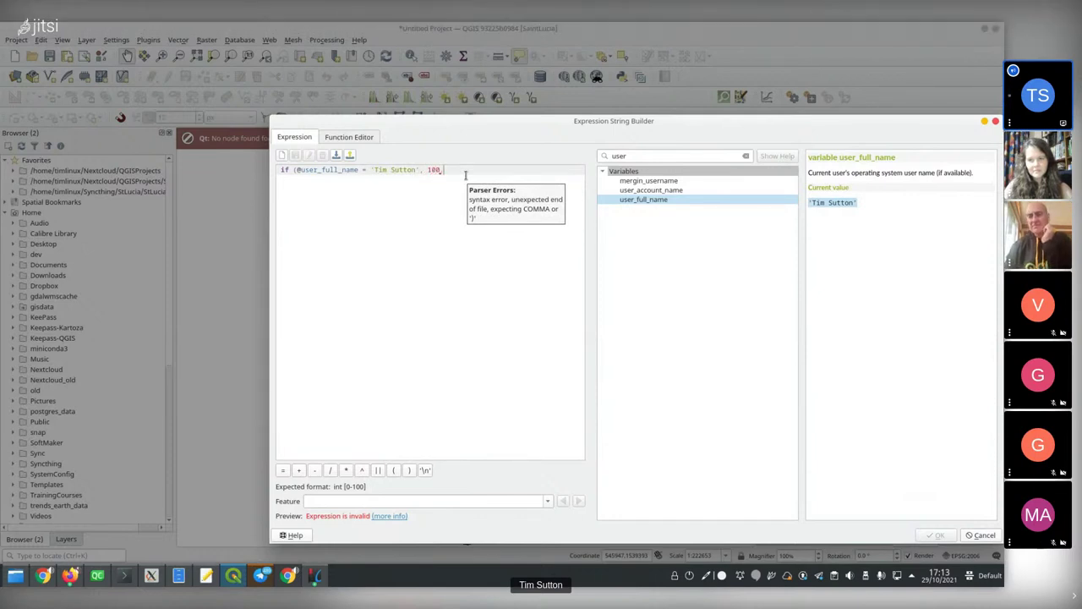
pyautogui.write(' 50)')
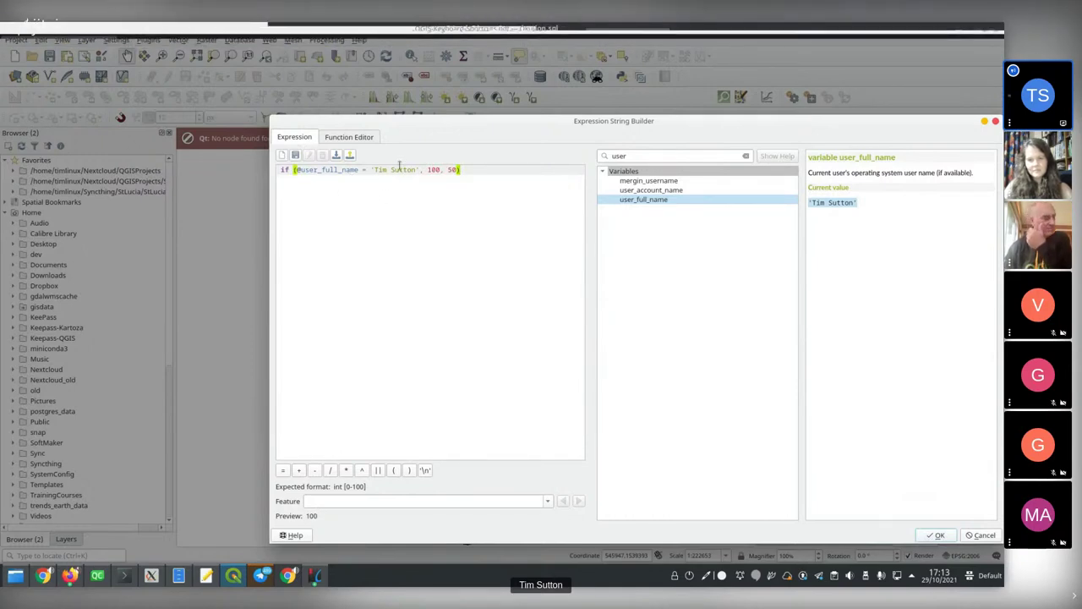
pyautogui.click(938, 534)
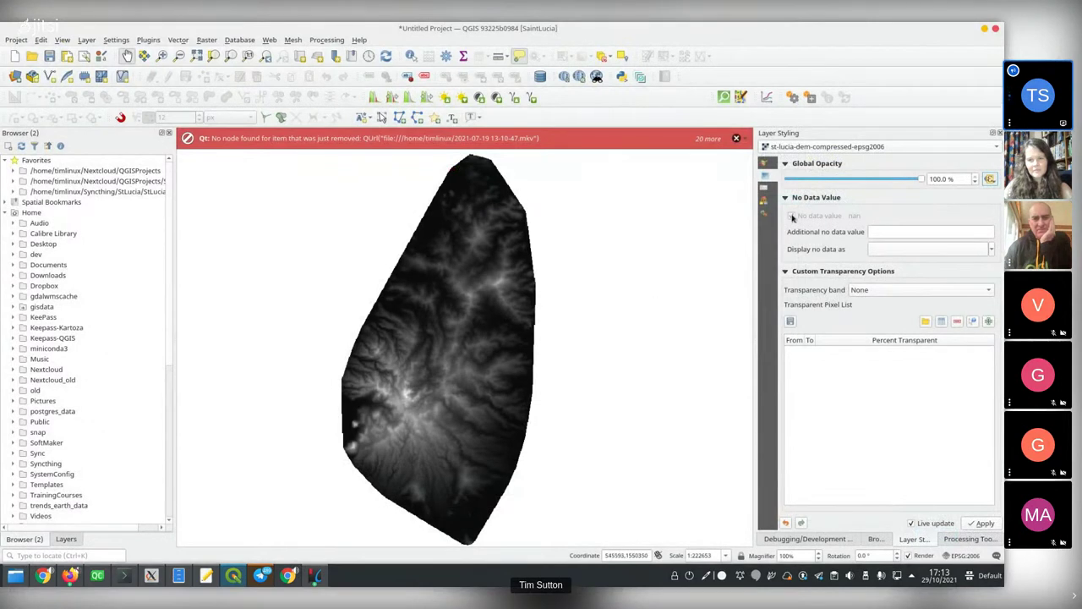
# Edit the DEM's global opacity expression, replacing the surname's first letter with F in the compared name, and accept it
pyautogui.click(989, 178)
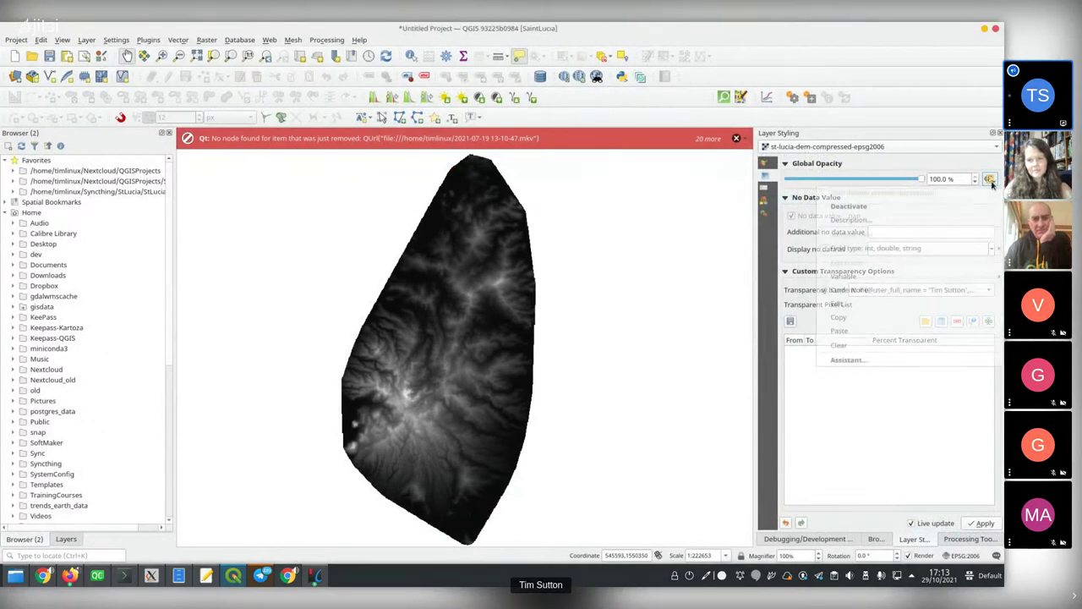
pyautogui.click(843, 303)
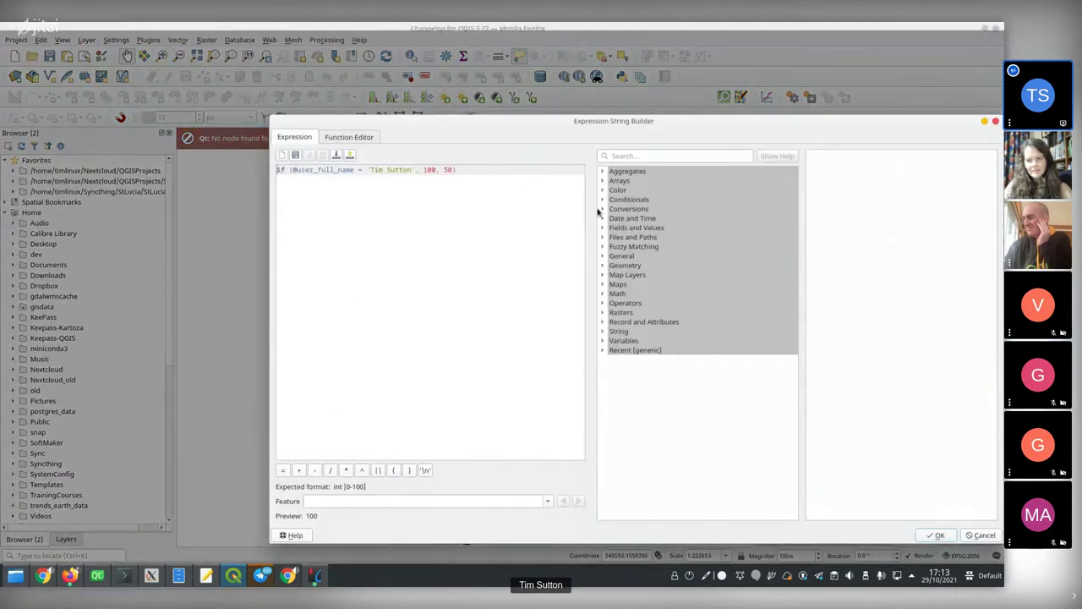
pyautogui.click(389, 169)
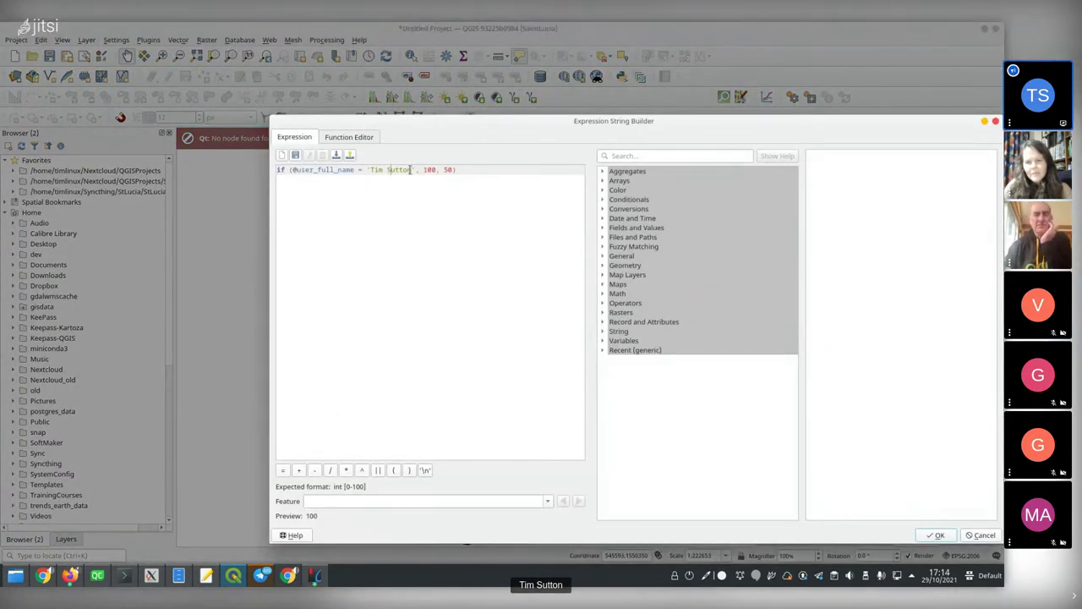
pyautogui.press('BackSpace')
pyautogui.write('F')
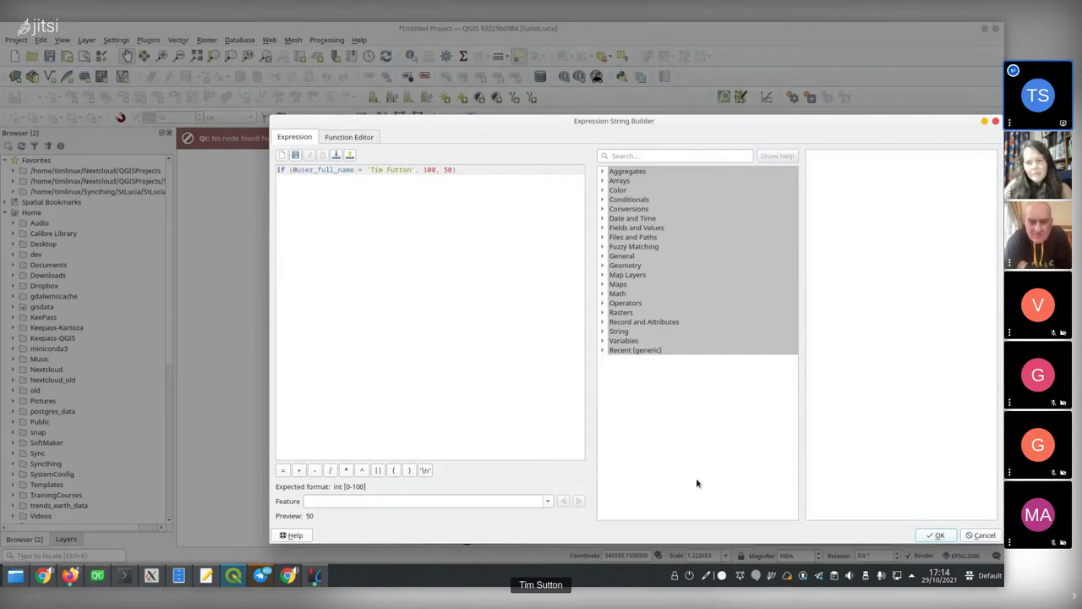
pyautogui.click(950, 534)
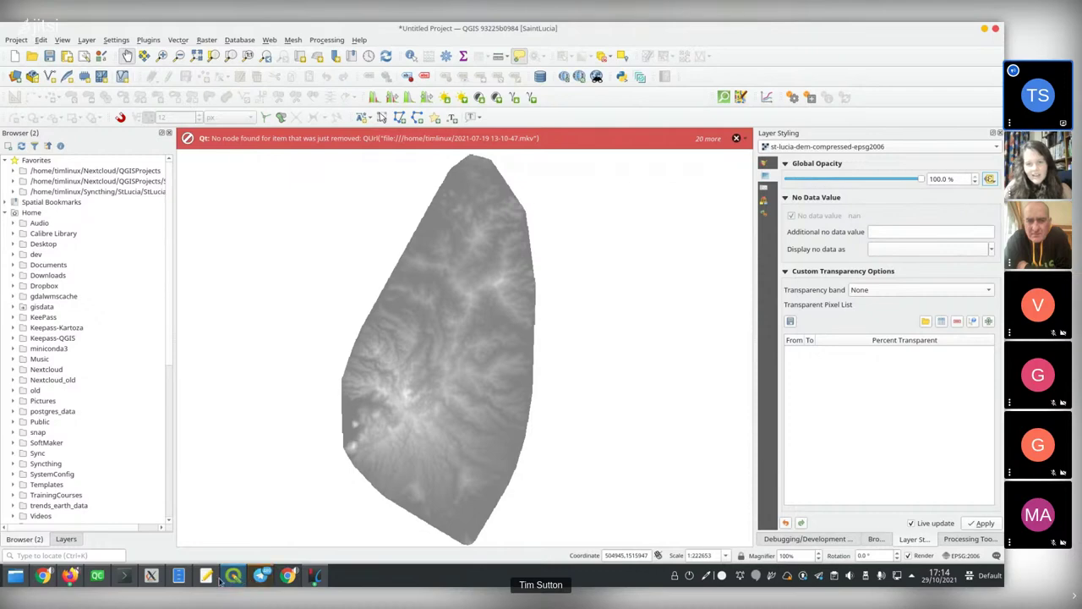
# Switch to the QGIS 3.22 changelog in Firefox and go to the feature Add incremental field with modulo option
pyautogui.moveTo(70, 576)
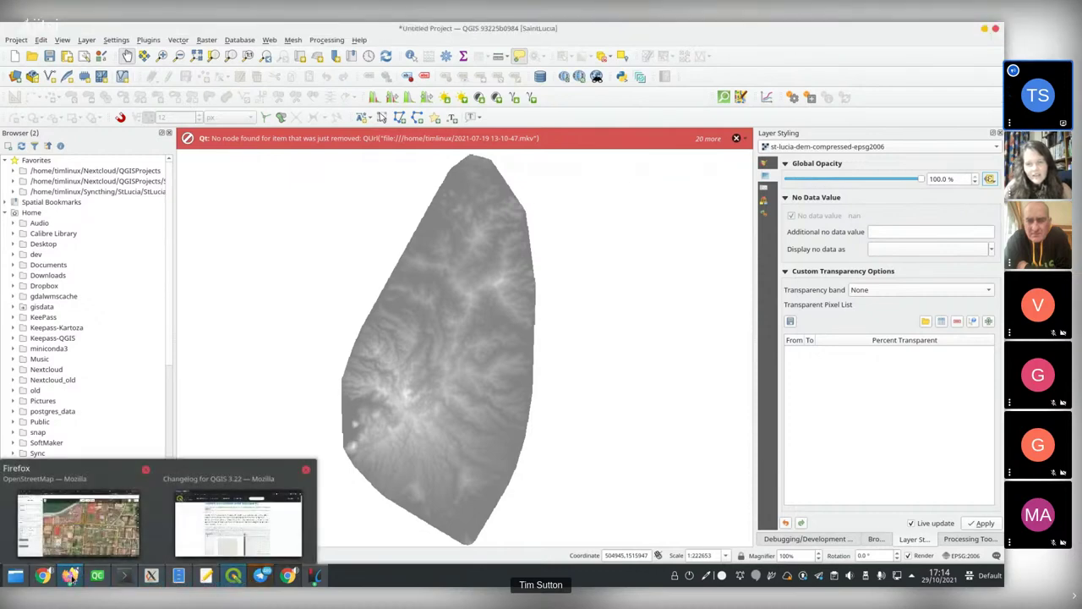
pyautogui.click(229, 541)
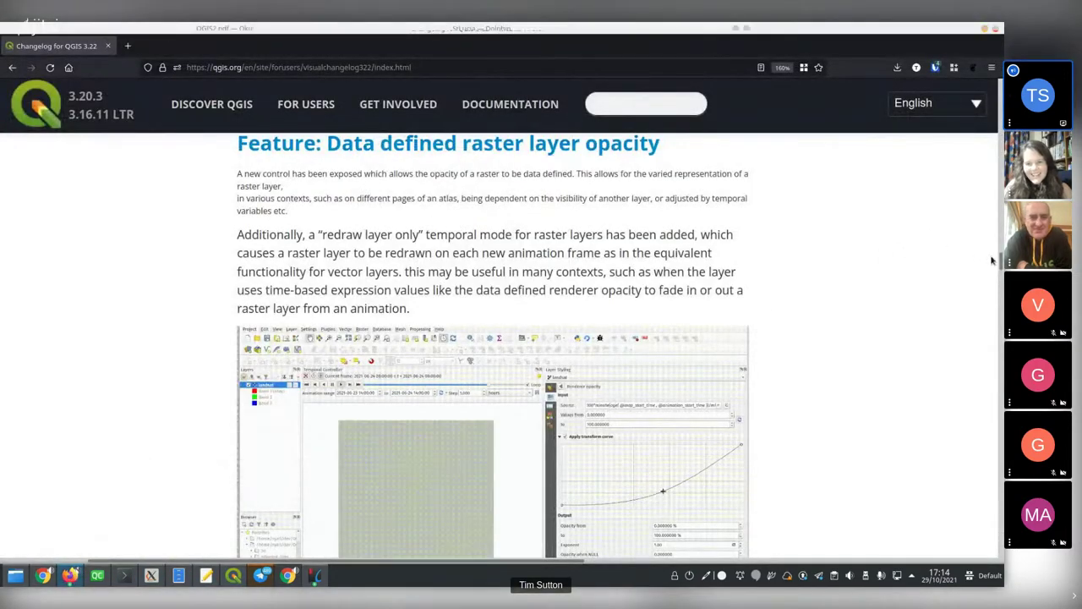
pyautogui.moveTo(1002, 262); pyautogui.dragTo(996, 372)
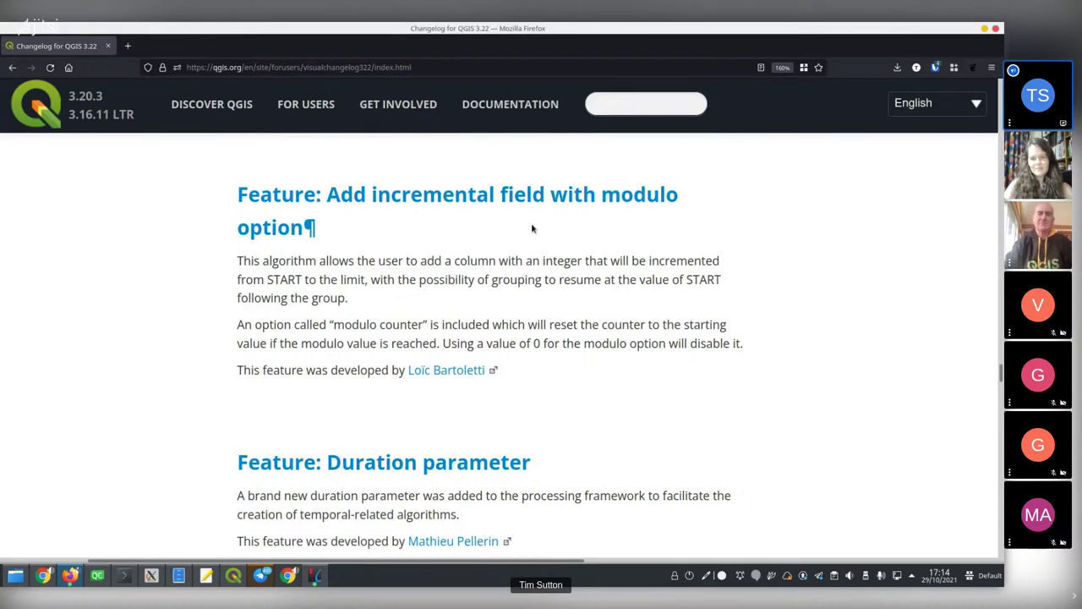
# Switch to QGIS and start a new shapefile layer with the file name LastShapefileInTheWorld.shp in the Downloads folder
pyautogui.hotkey('alt', 'Tab')
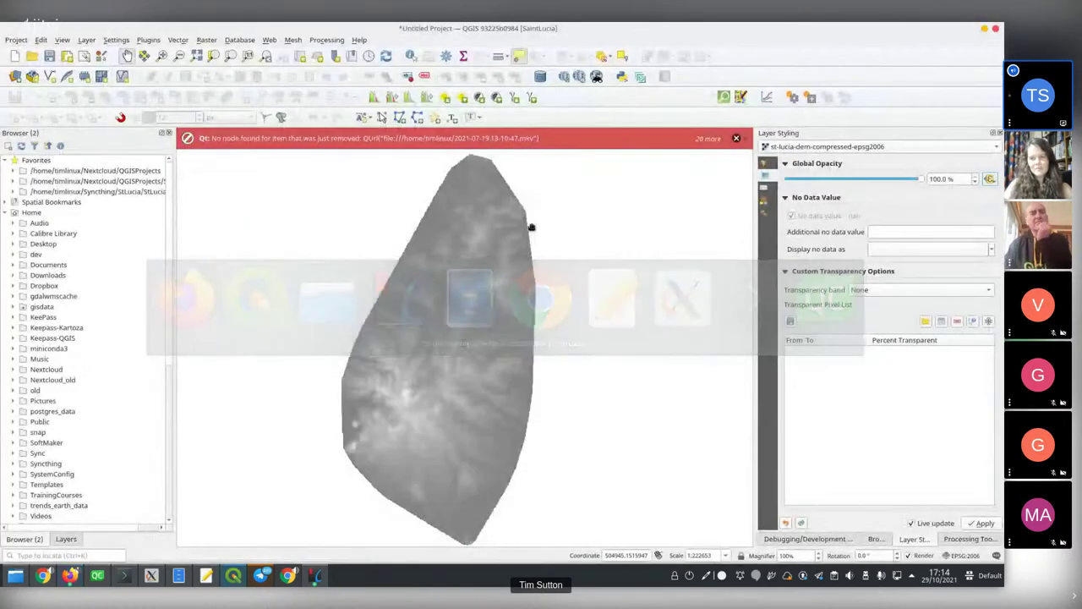
pyautogui.click(88, 42)
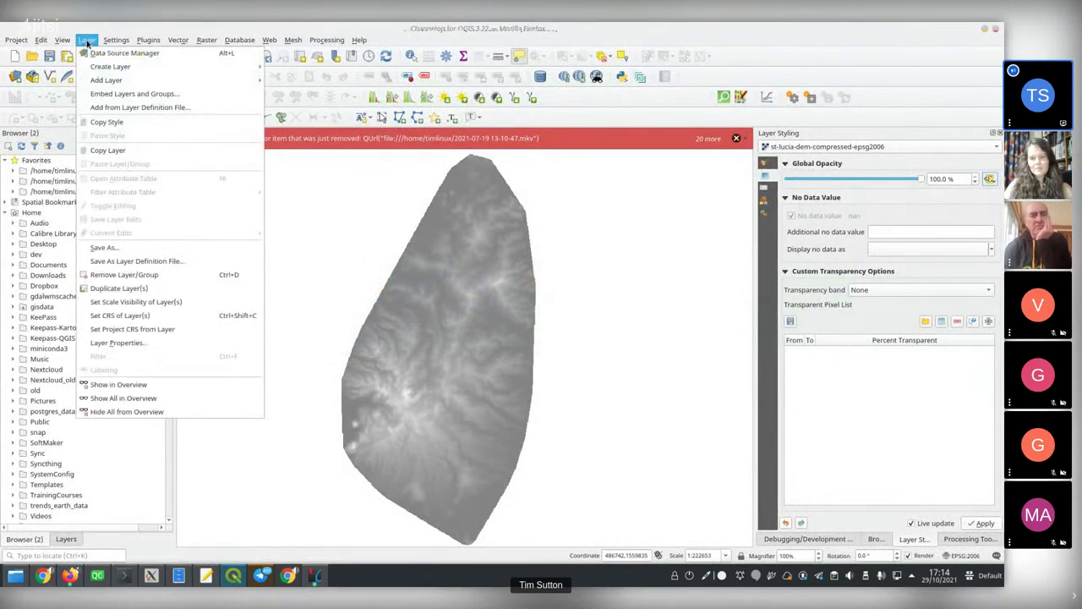
pyautogui.moveTo(169, 66)
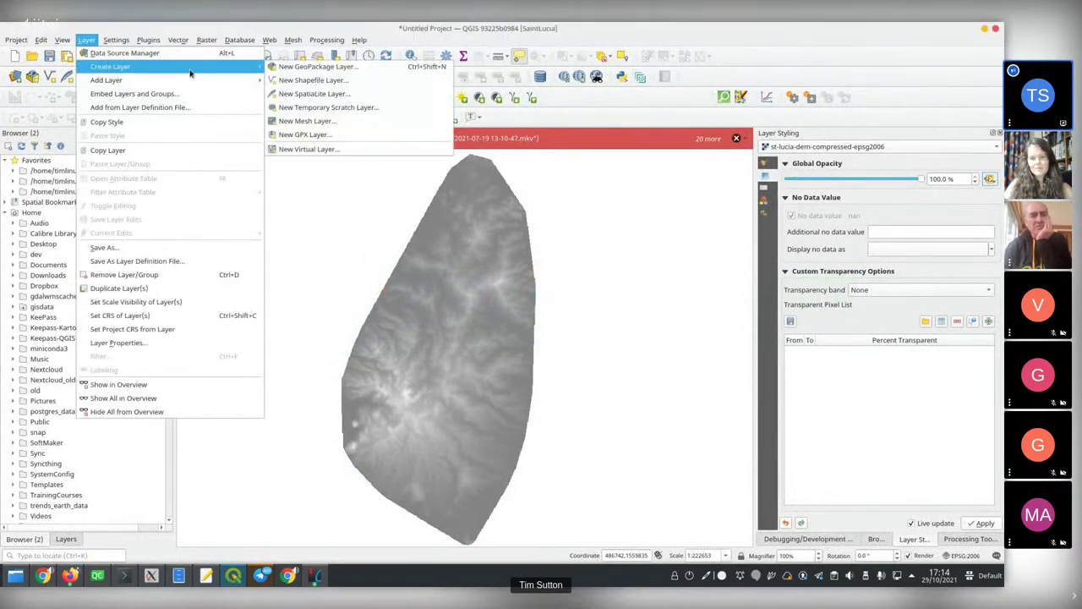
pyautogui.click(333, 81)
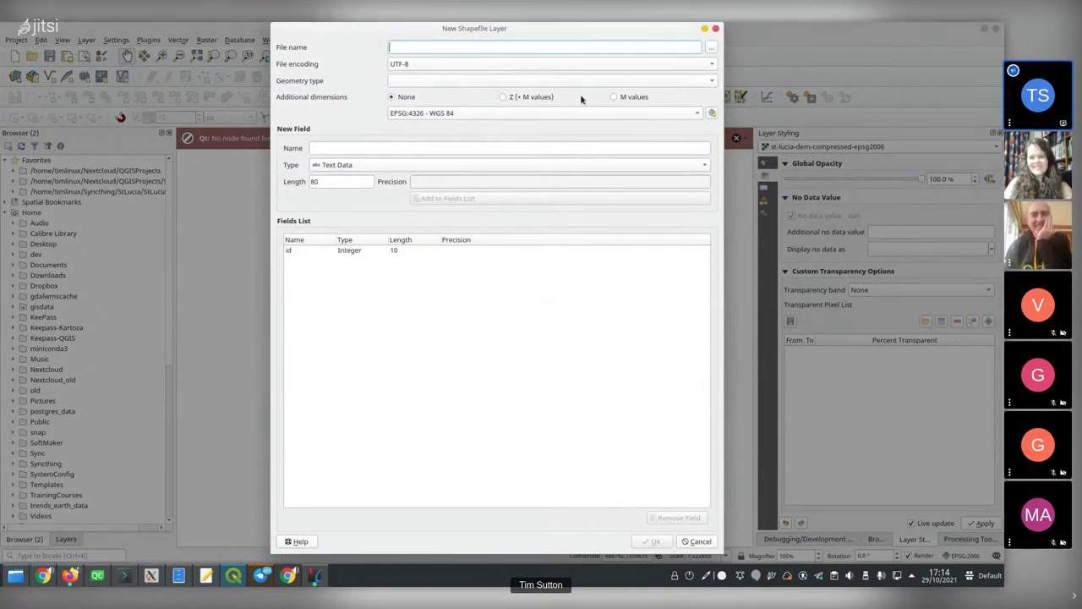
pyautogui.click(711, 47)
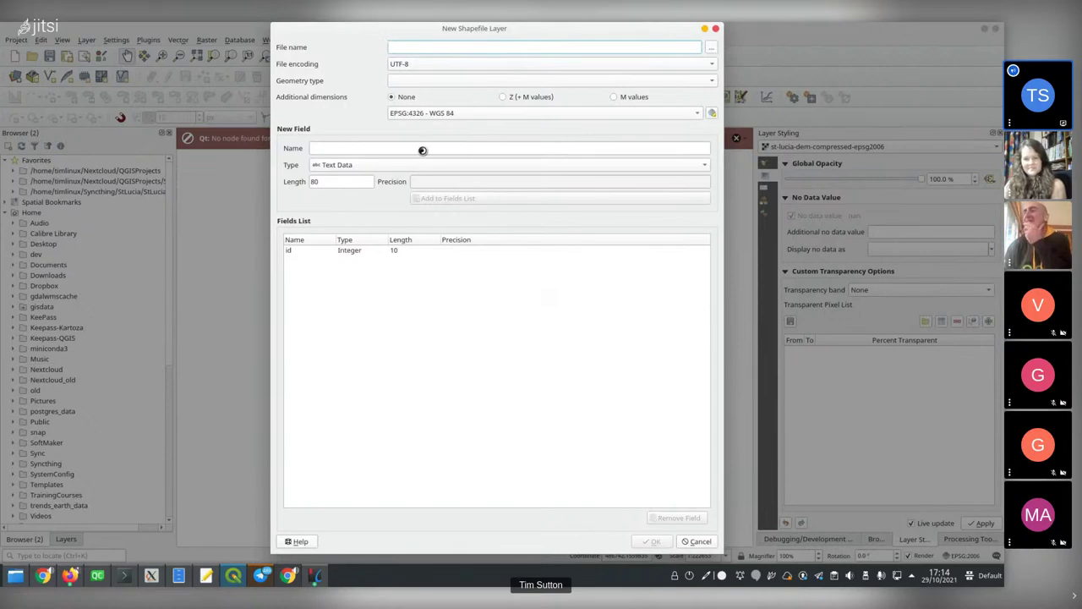
pyautogui.click(280, 190)
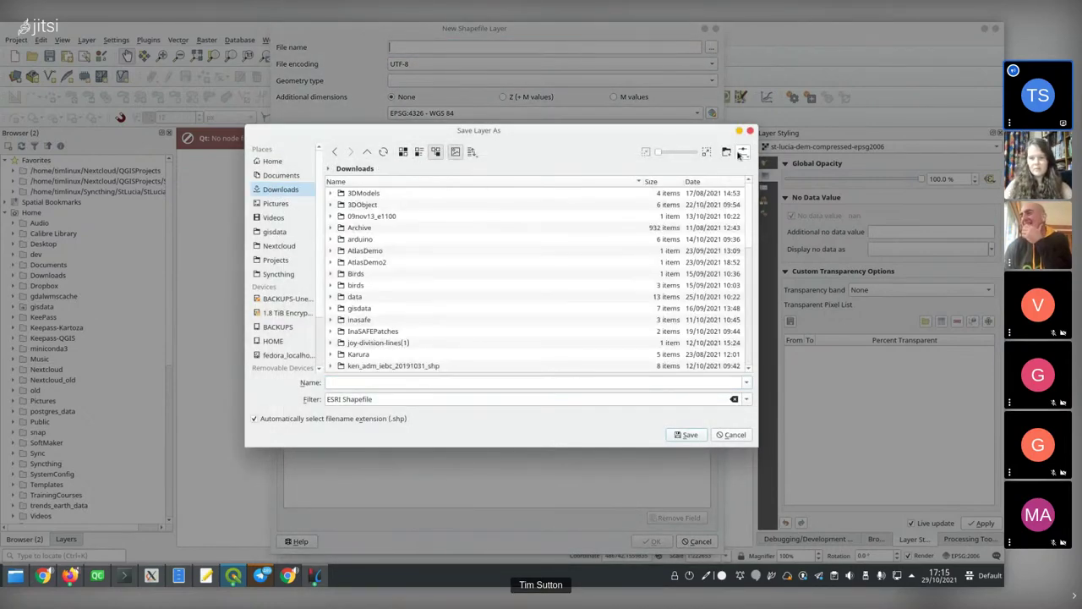
pyautogui.click(370, 383)
pyautogui.write('LastSha')
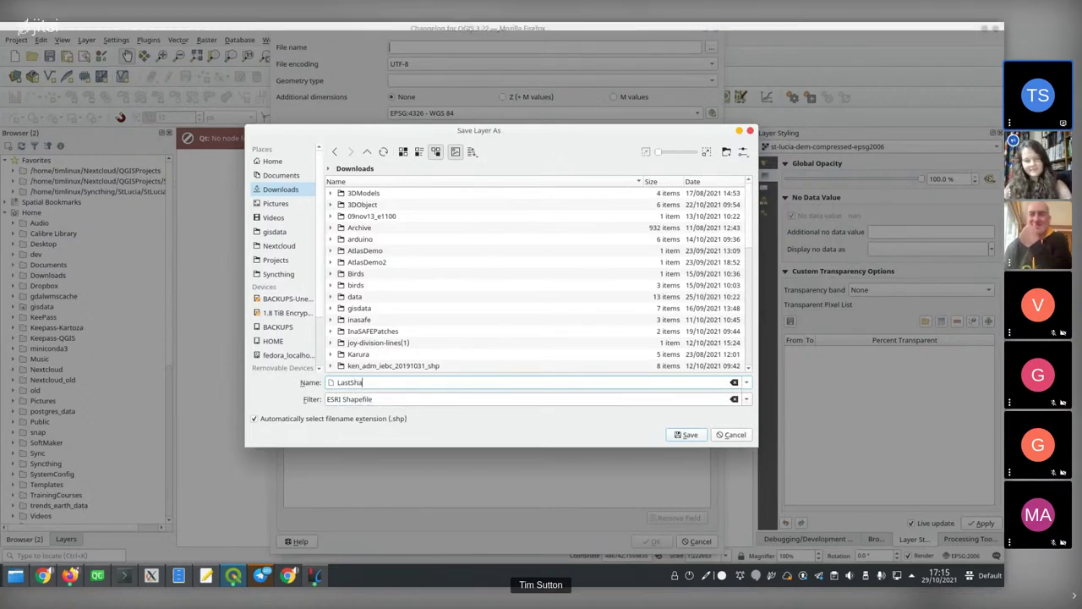
pyautogui.write('pefileInTheWorld.shp')
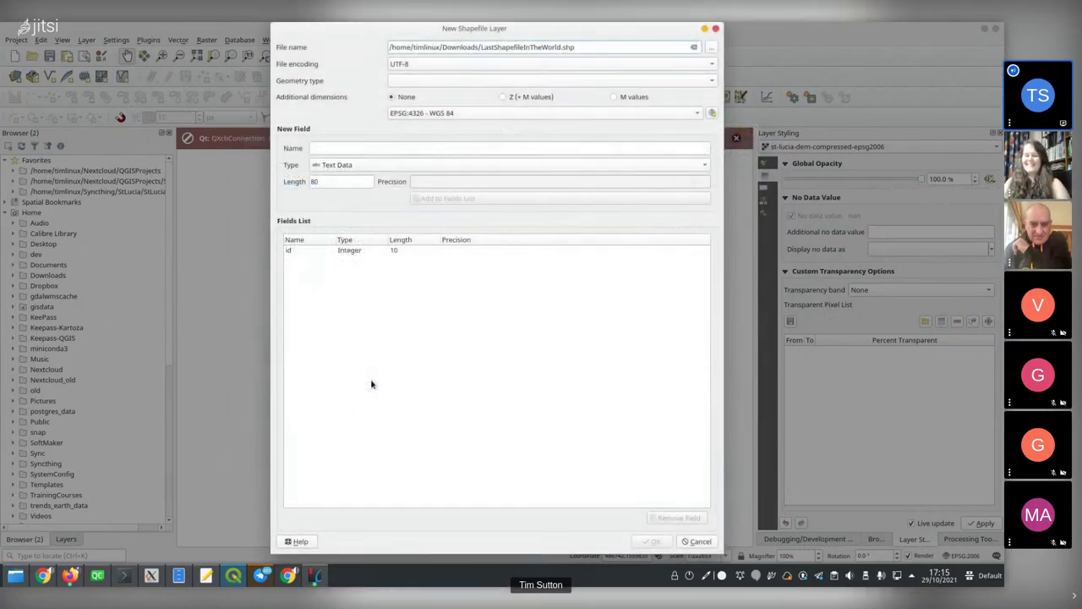
# Give the new shapefile Point geometry and EPSG:3857 - WGS 84 / Pseudo-Mercator, and define a new Whole Number field named id
pyautogui.click(452, 82)
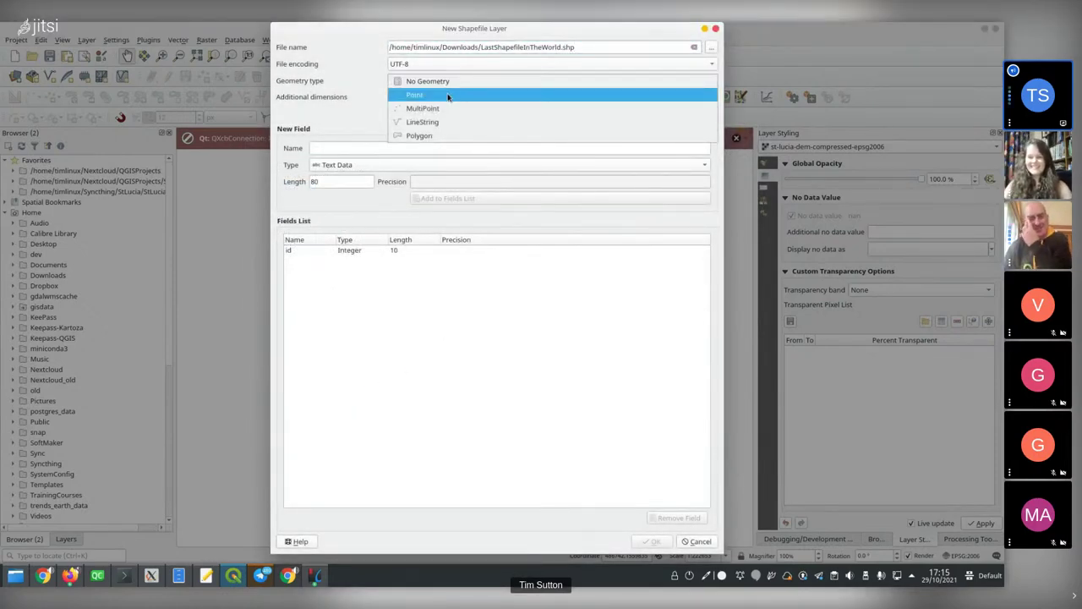
pyautogui.click(448, 95)
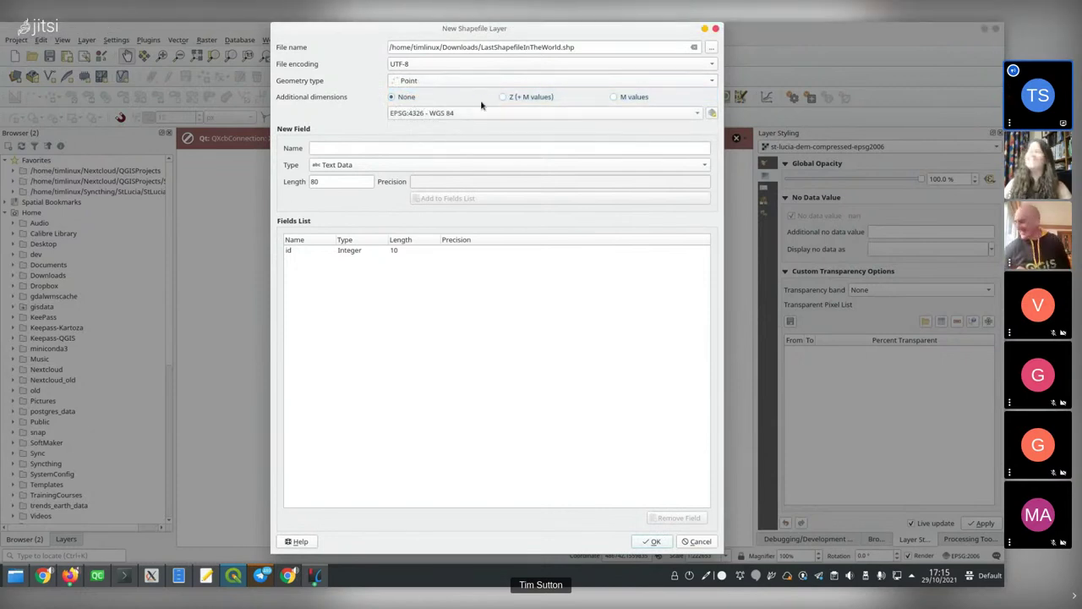
pyautogui.click(433, 114)
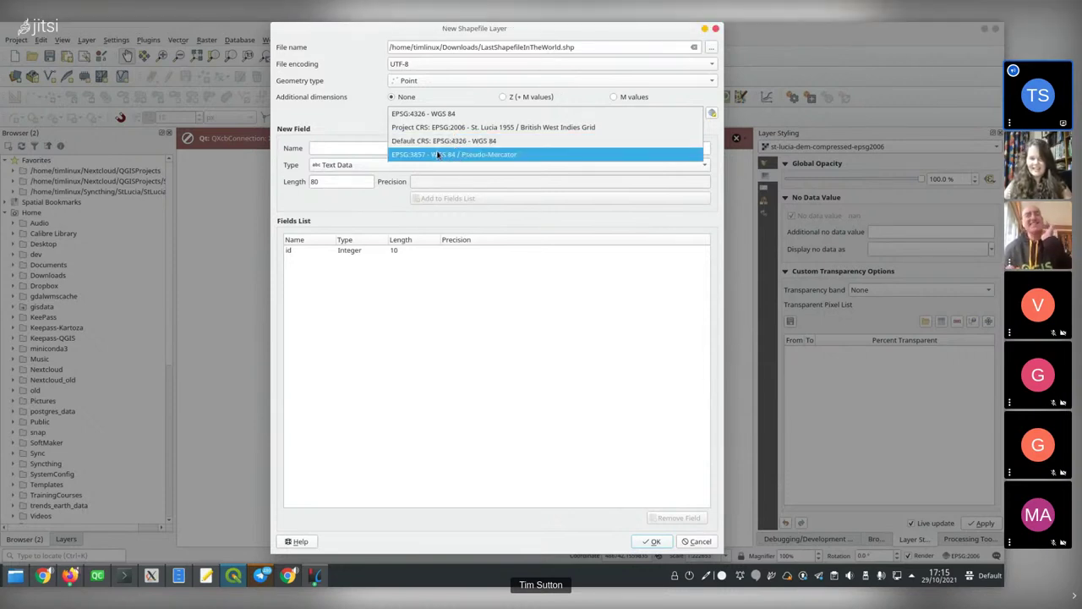
pyautogui.click(438, 155)
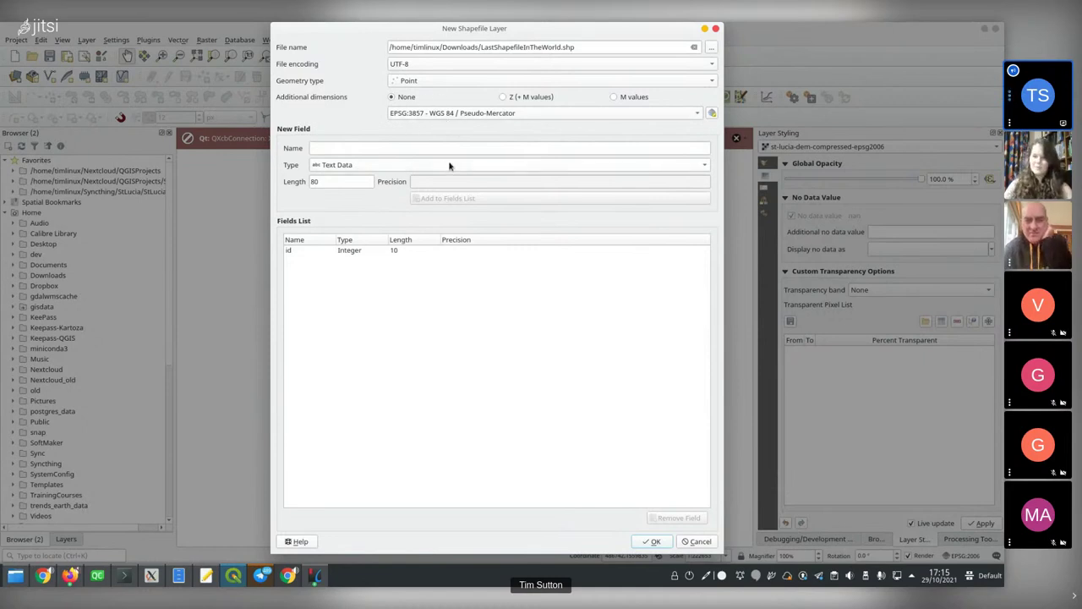
pyautogui.click(358, 148)
pyautogui.write('id')
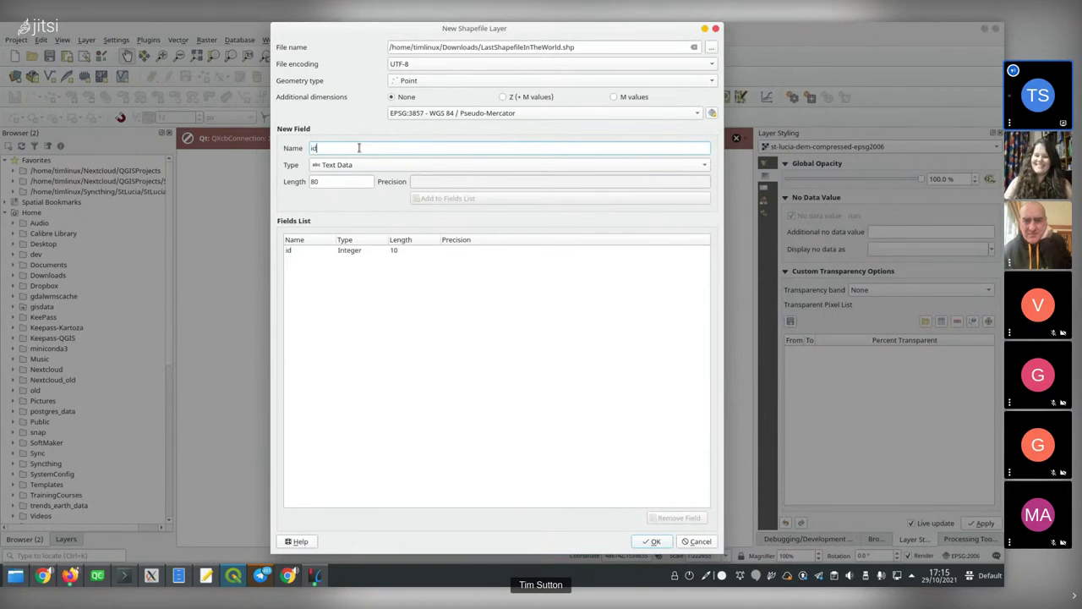
pyautogui.click(384, 165)
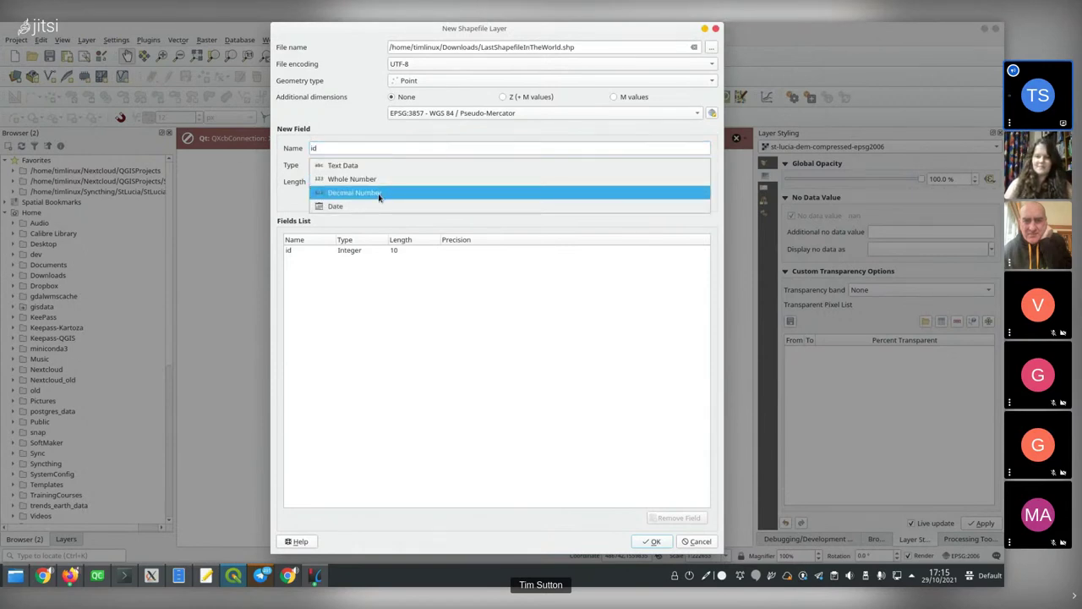
pyautogui.click(373, 179)
# Recheck the Processing features in the Firefox changelog, return to QGIS and cancel the new shapefile layer
pyautogui.hotkey('alt', 'Tab')
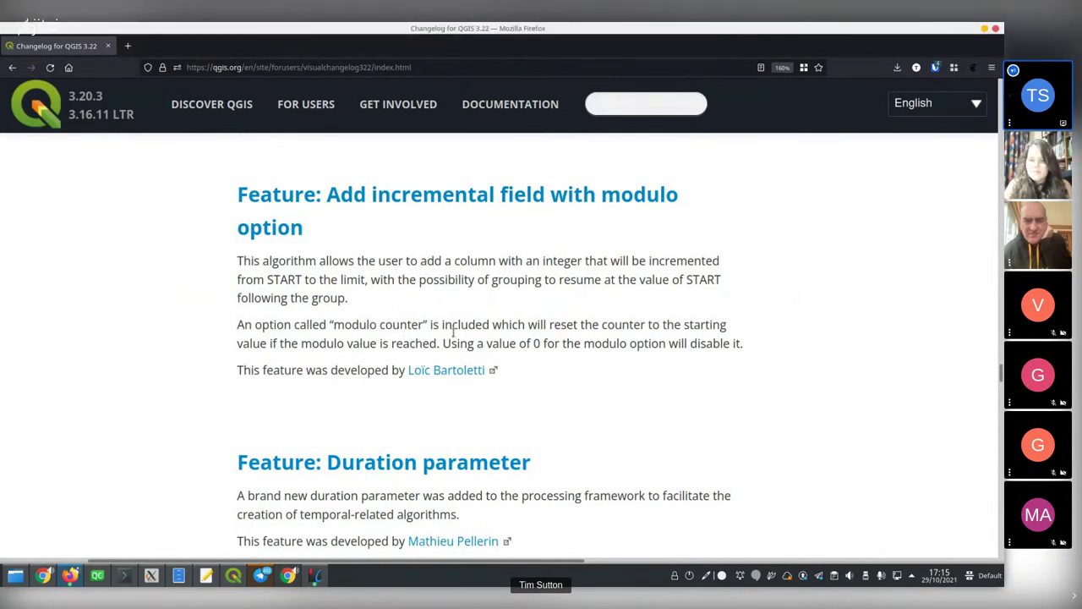
pyautogui.scroll(2, 557, 255)
pyautogui.scroll(9, 557, 256)
pyautogui.scroll(10, 557, 258)
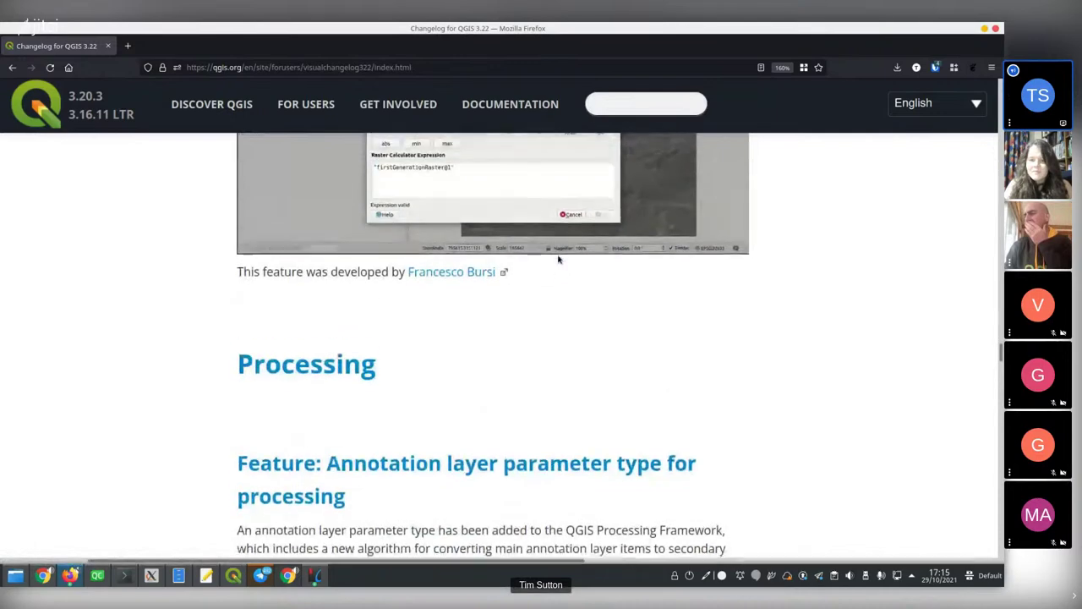
pyautogui.scroll(-9, 558, 258)
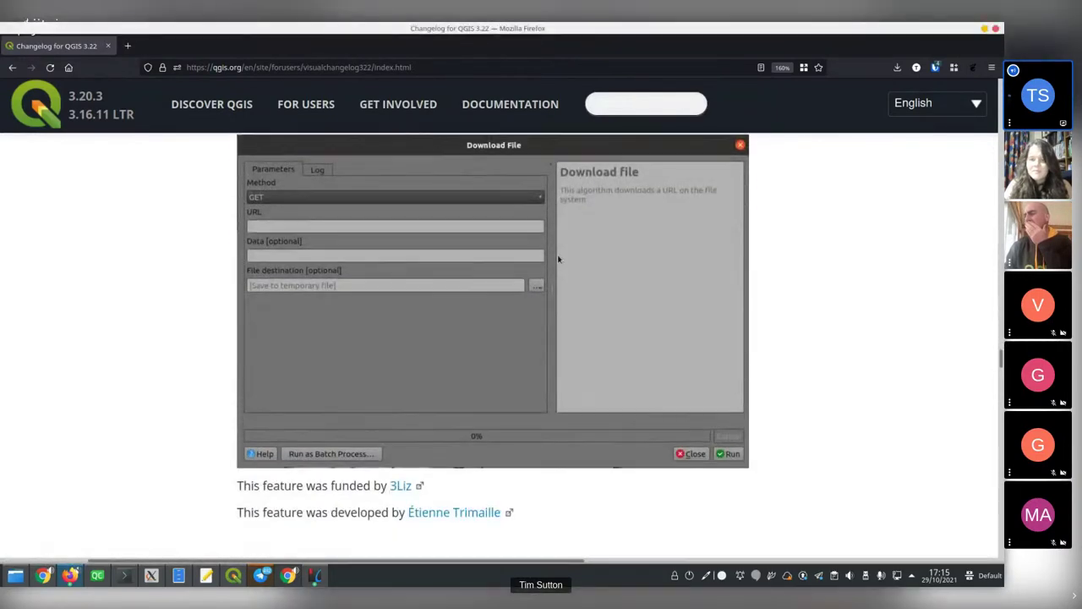
pyautogui.scroll(-5, 557, 259)
pyautogui.hotkey('alt', 'Tab')
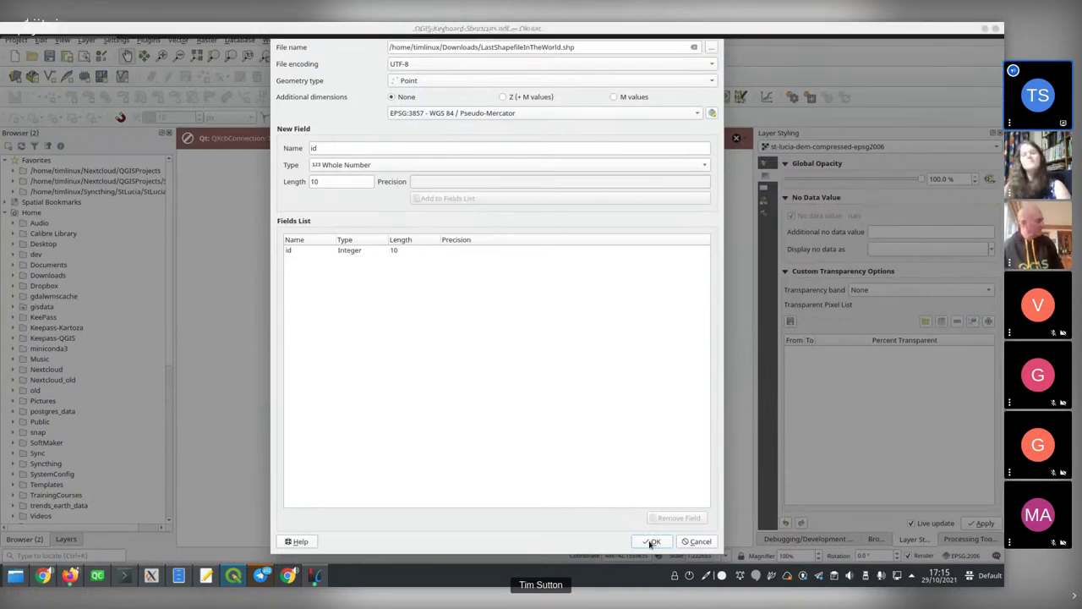
pyautogui.click(701, 542)
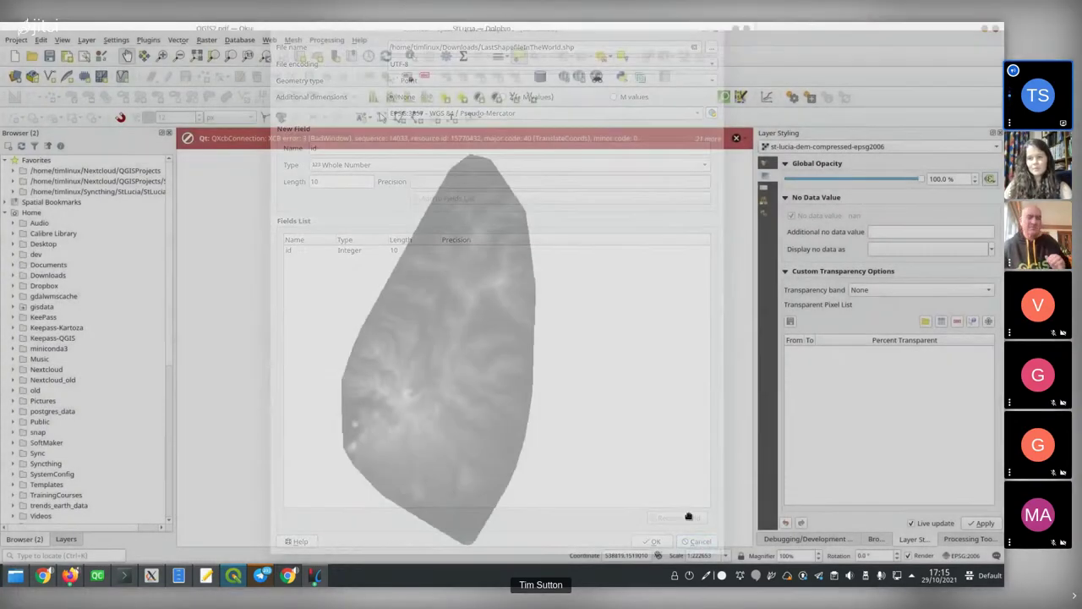
# Add the administrative_boundary layer from saintluciagis.gpkg to the project
pyautogui.scroll(-9, 119, 326)
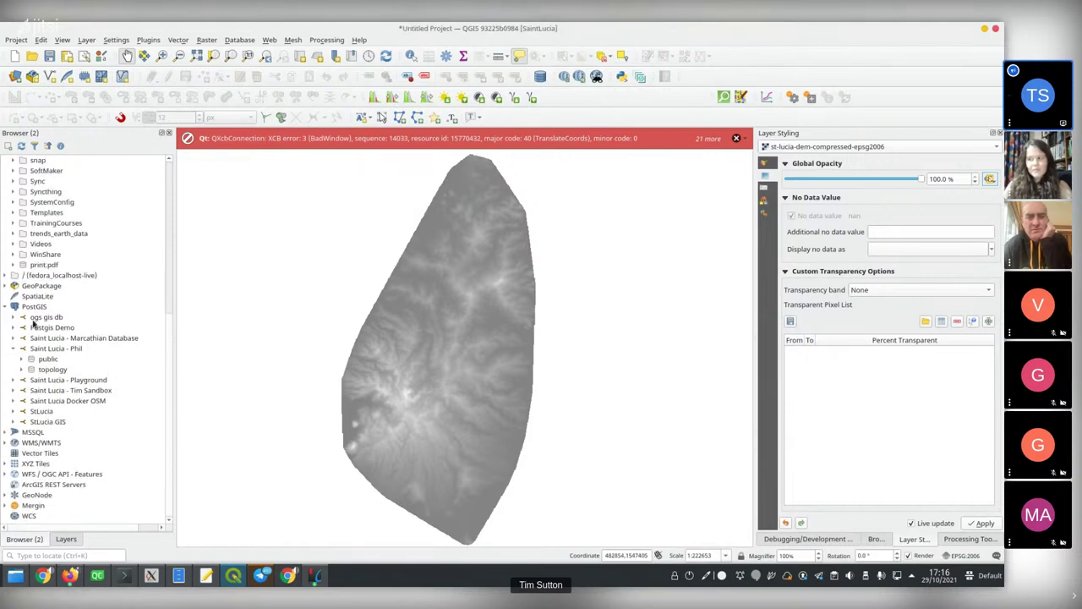
pyautogui.click(5, 287)
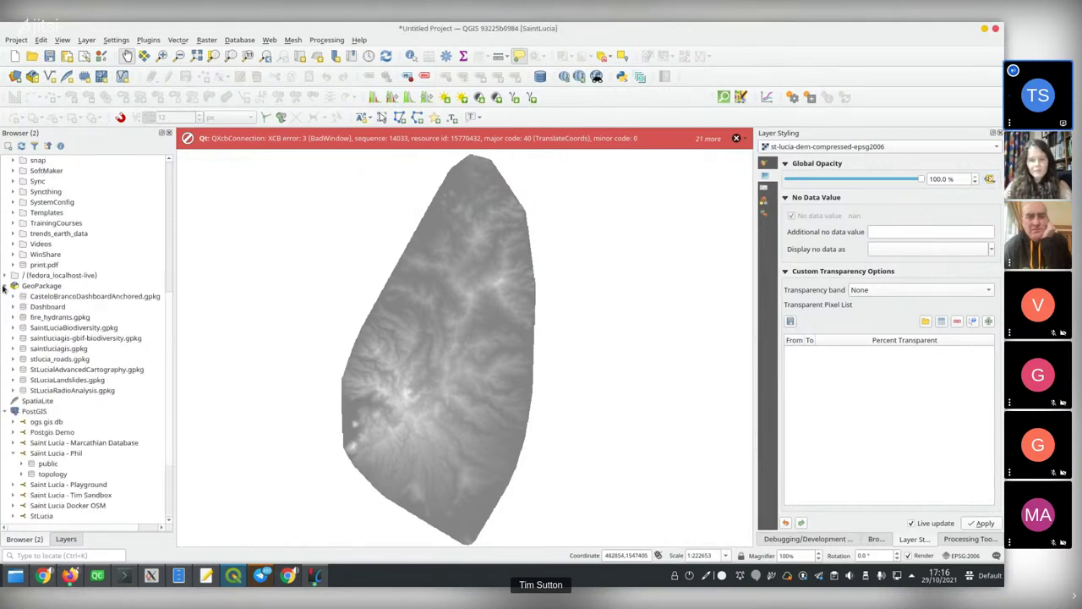
pyautogui.click(12, 348)
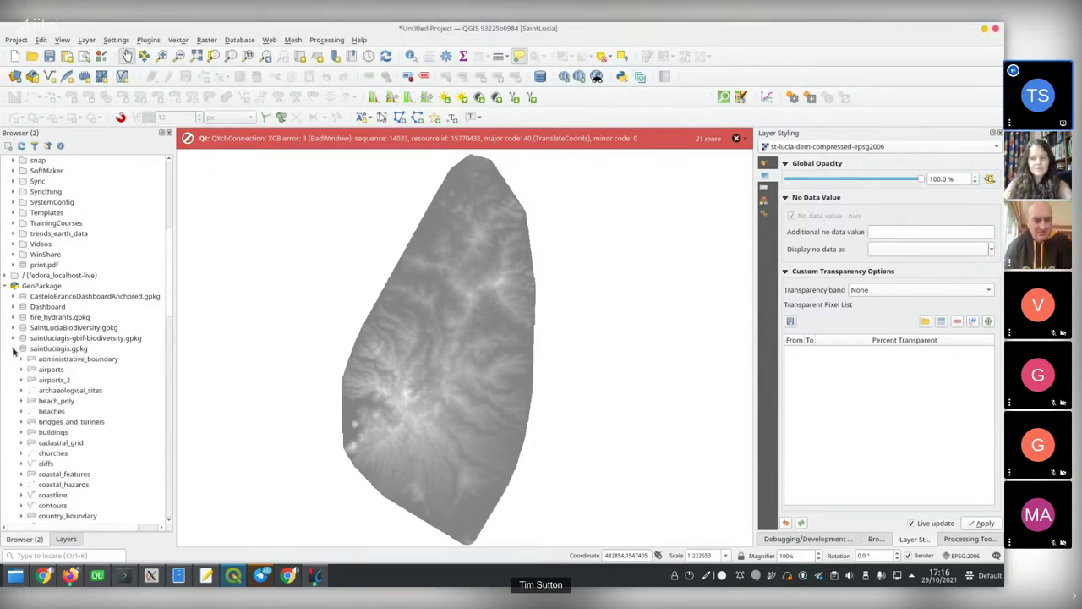
pyautogui.moveTo(60, 359); pyautogui.dragTo(319, 332)
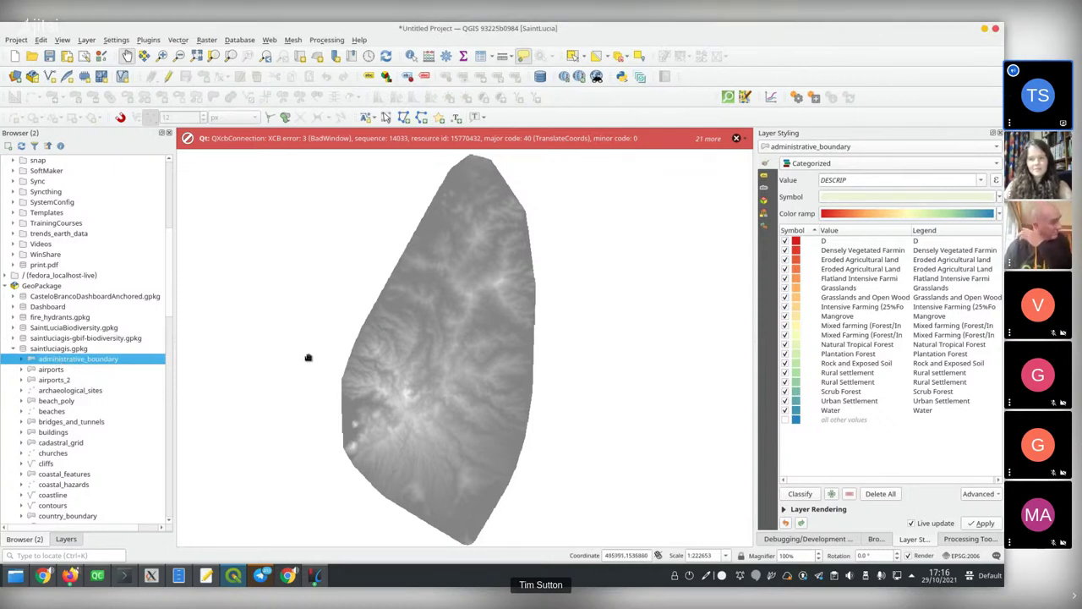
# Switch from the data browser to the project layers and zoom the map to the administrative_boundary layer
pyautogui.rightClick(78, 364)
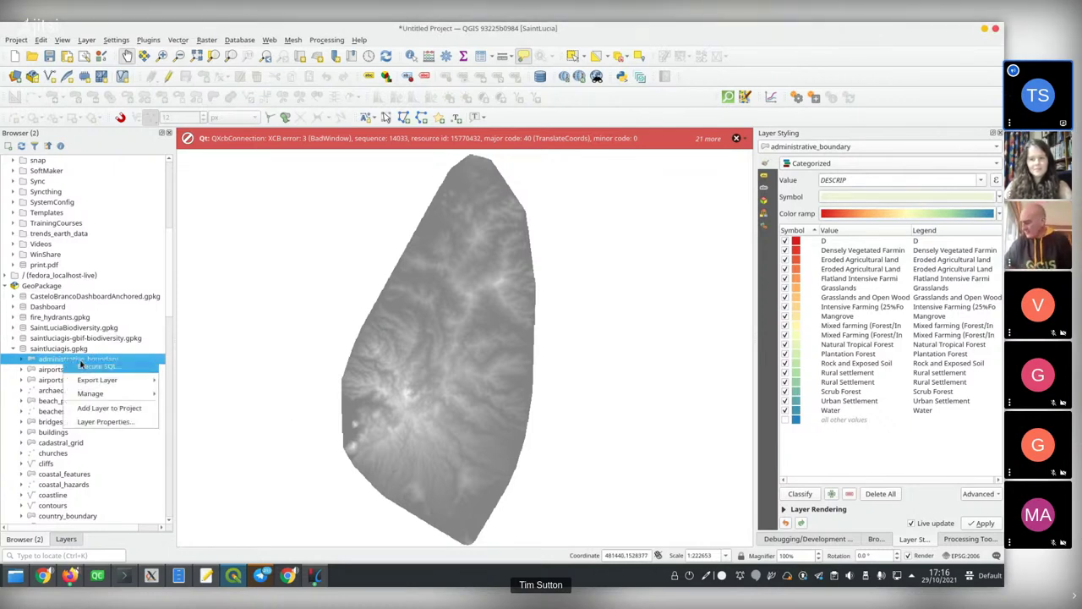
pyautogui.click(46, 367)
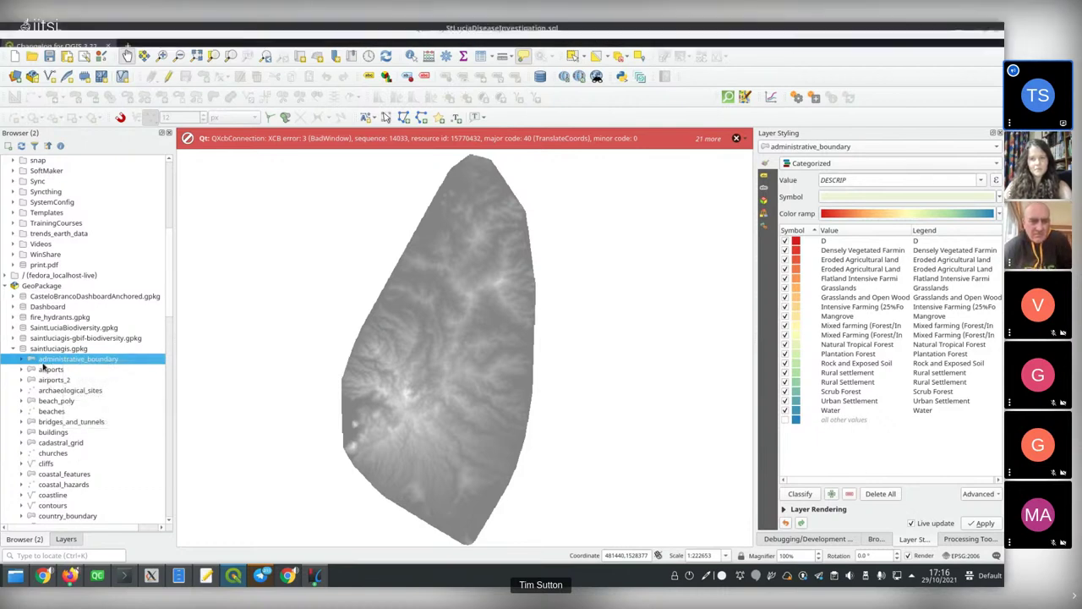
pyautogui.rightClick(51, 359)
pyautogui.click(69, 538)
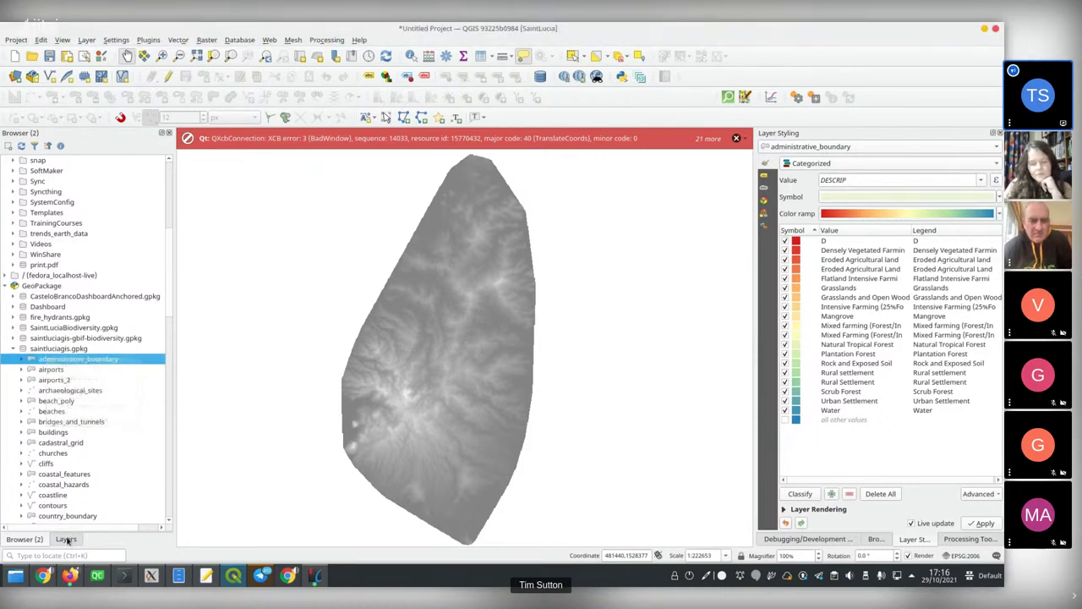
pyautogui.click(70, 538)
pyautogui.rightClick(78, 163)
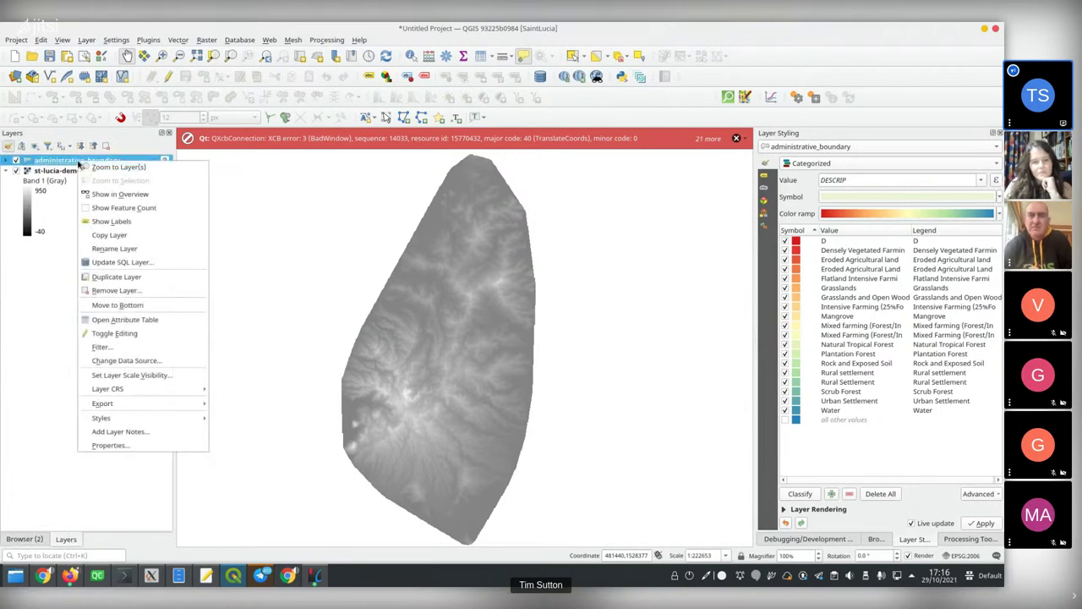
pyautogui.click(87, 166)
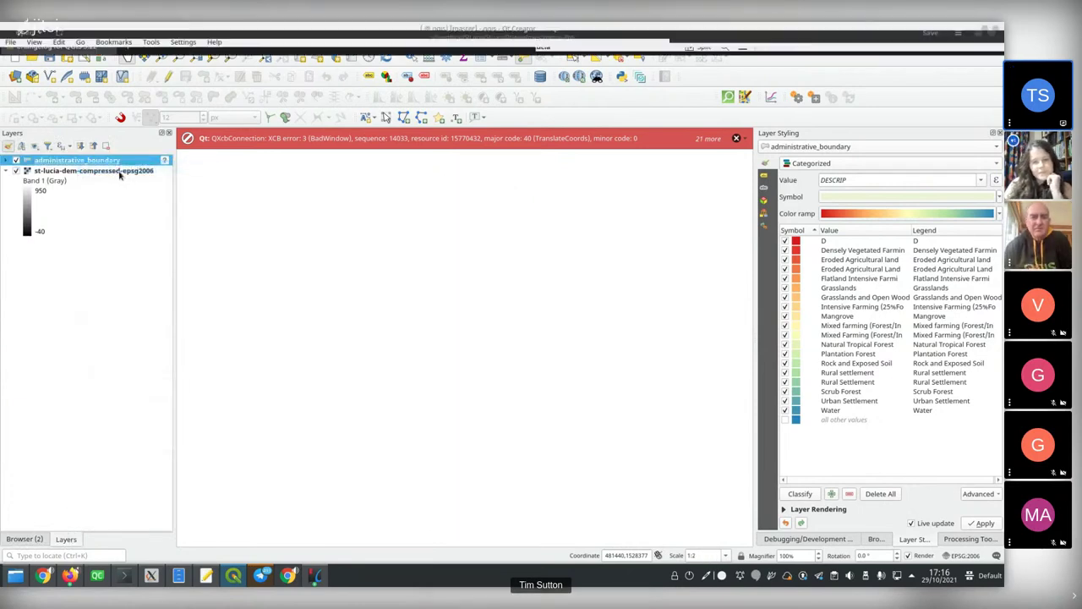
# Assign St. Lucia 1955 / British West Indies Grid (EPSG:2006) to the administrative_boundary layer and zoom to that layer again
pyautogui.hotkey('alt', 'Tab')
pyautogui.click(164, 161)
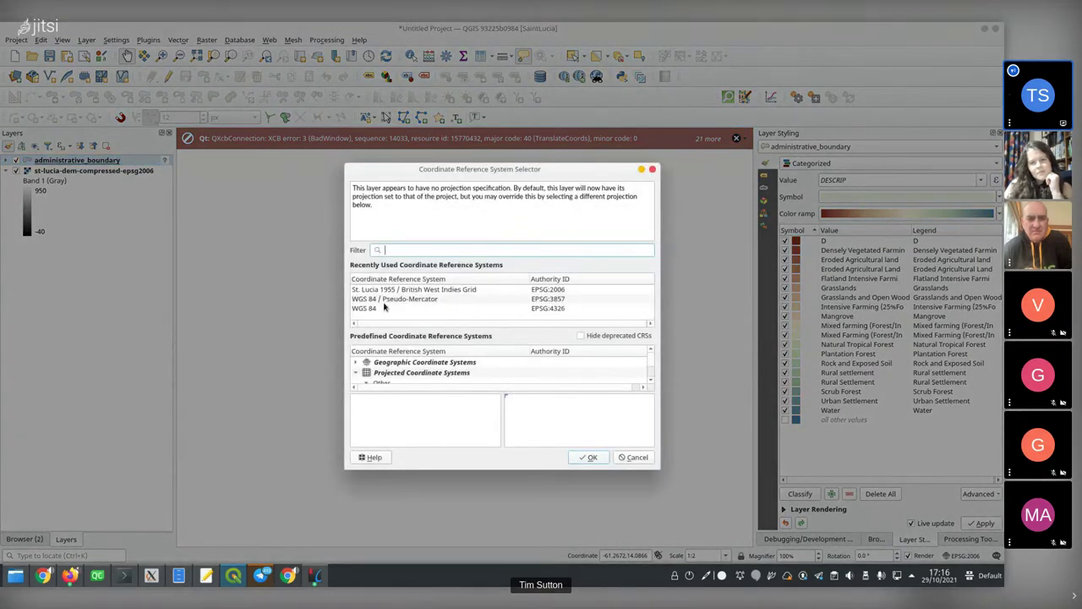
pyautogui.click(418, 290)
pyautogui.click(589, 458)
pyautogui.rightClick(101, 160)
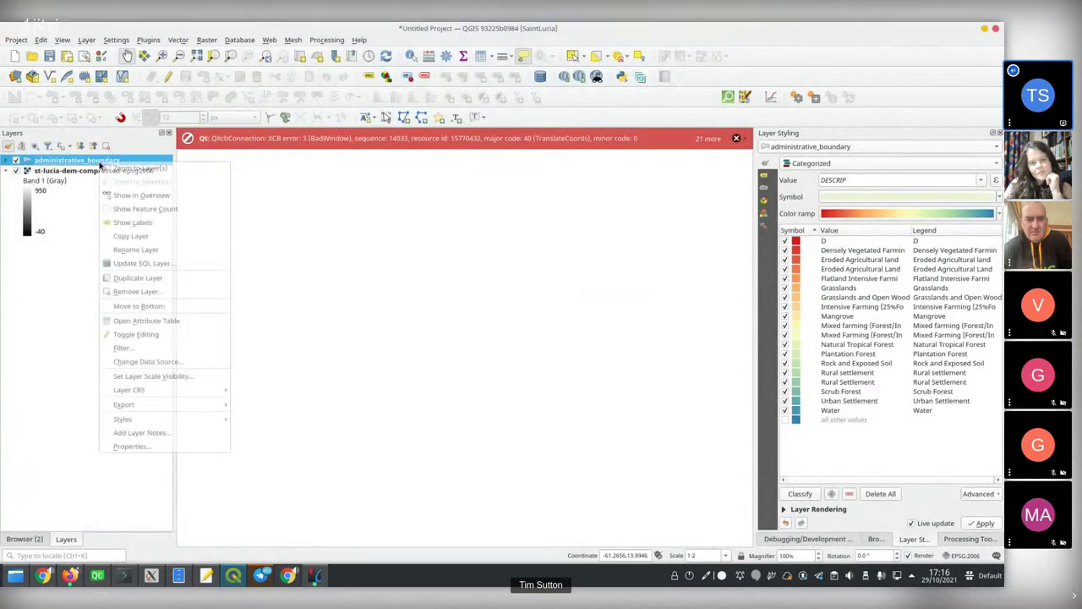
pyautogui.click(117, 167)
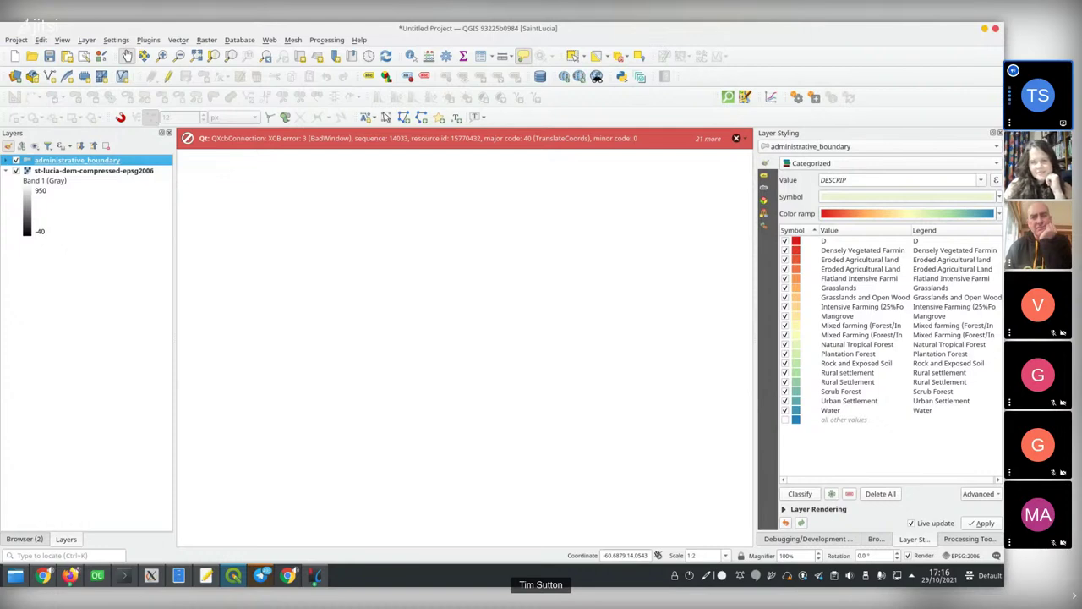
# Dismiss several of the stacked error messages and start a new project, discarding the current one without saving
pyautogui.click(530, 185)
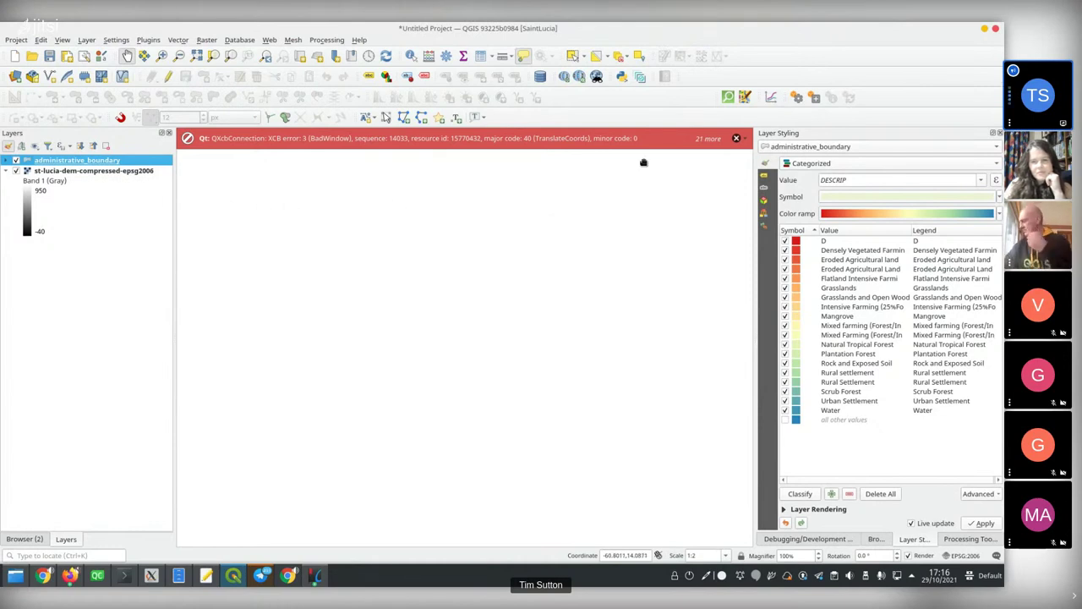
pyautogui.click(735, 138)
pyautogui.click(736, 139)
pyautogui.click(736, 139)
pyautogui.click(735, 139)
pyautogui.click(736, 139)
pyautogui.click(735, 139)
pyautogui.click(735, 139)
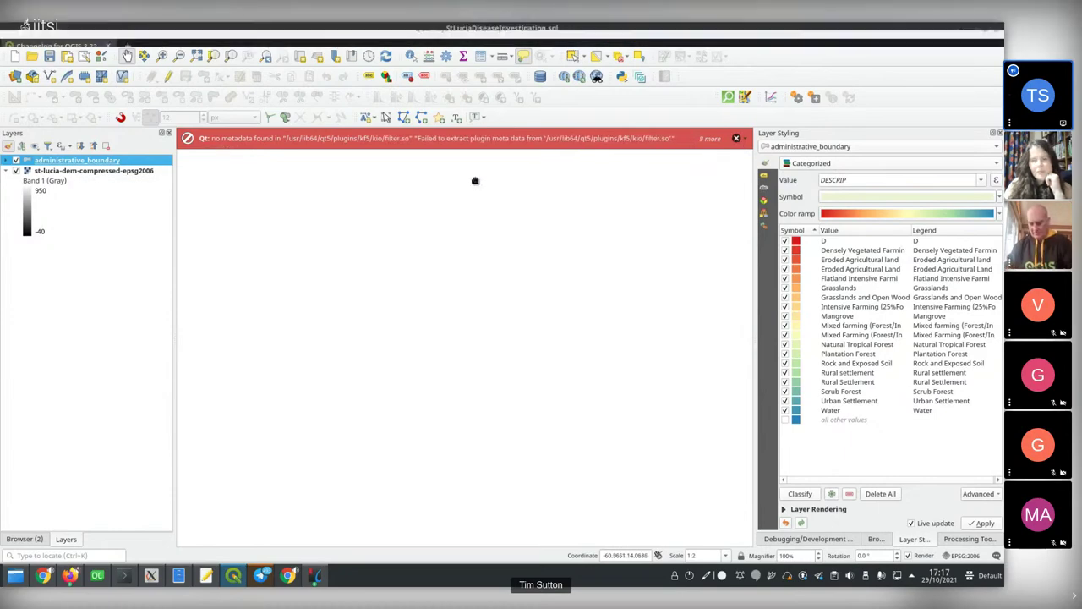
pyautogui.click(15, 55)
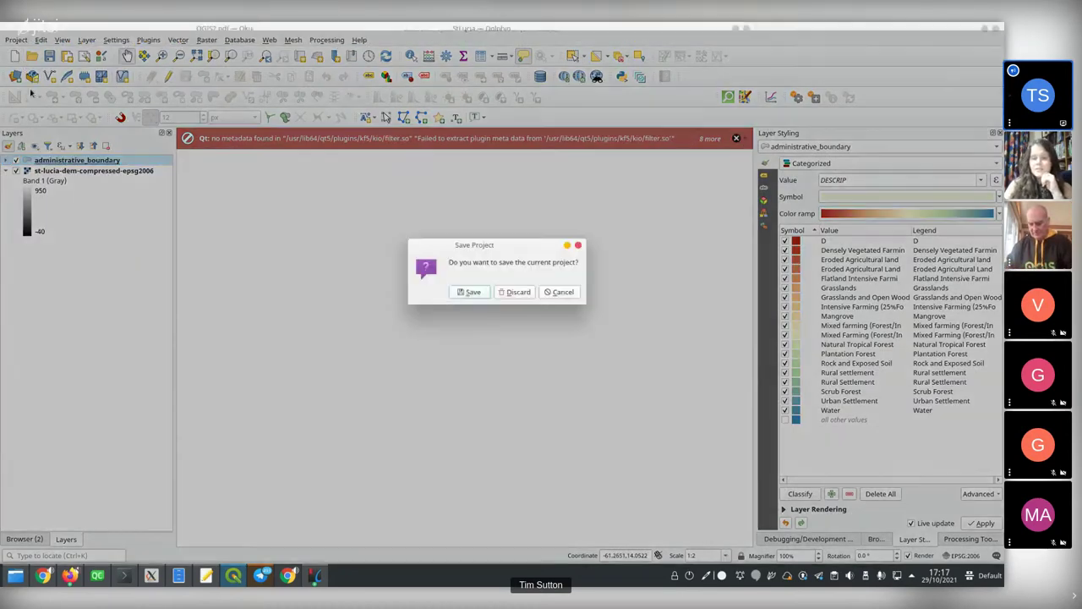
pyautogui.click(519, 293)
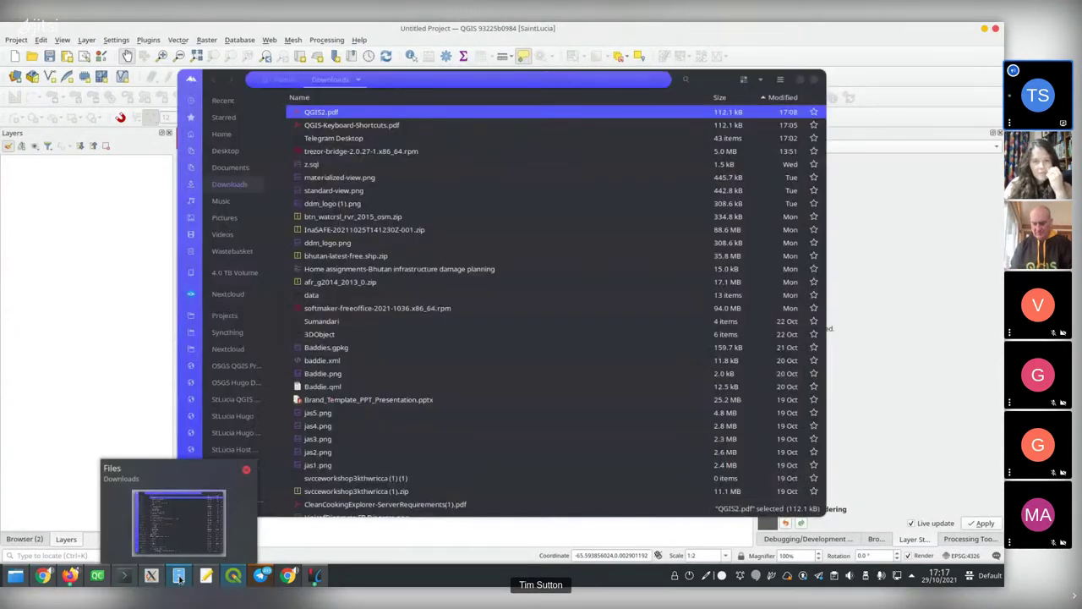
pyautogui.click(179, 576)
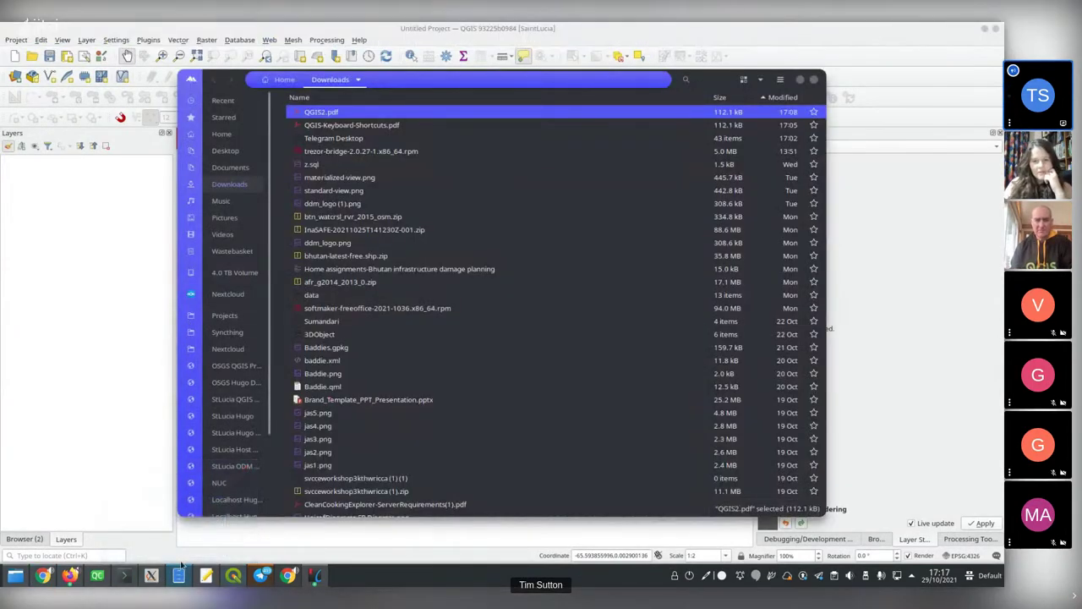
pyautogui.click(96, 460)
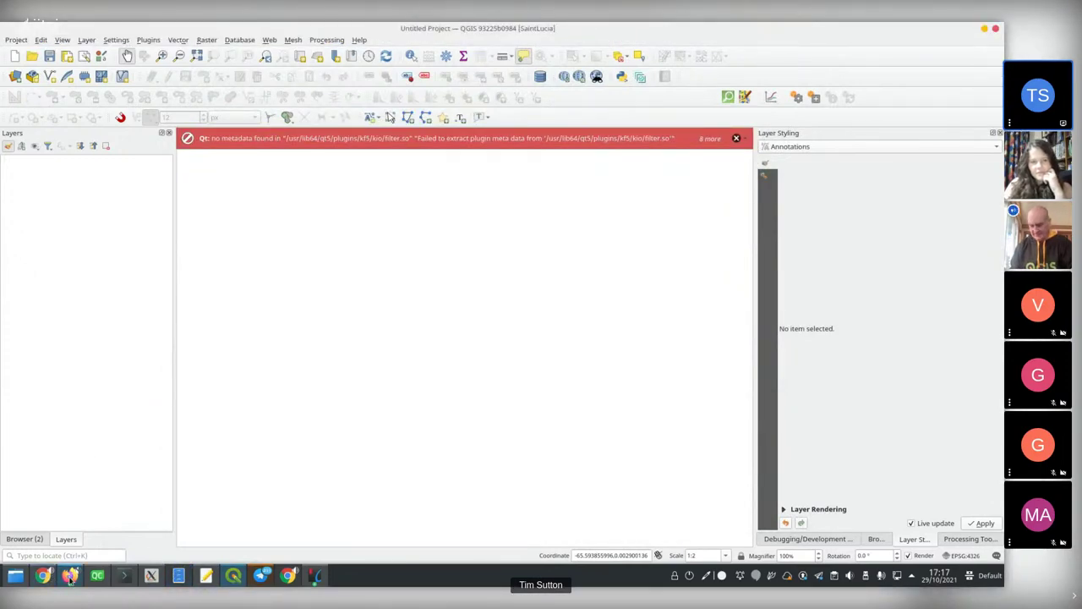
pyautogui.moveTo(98, 577)
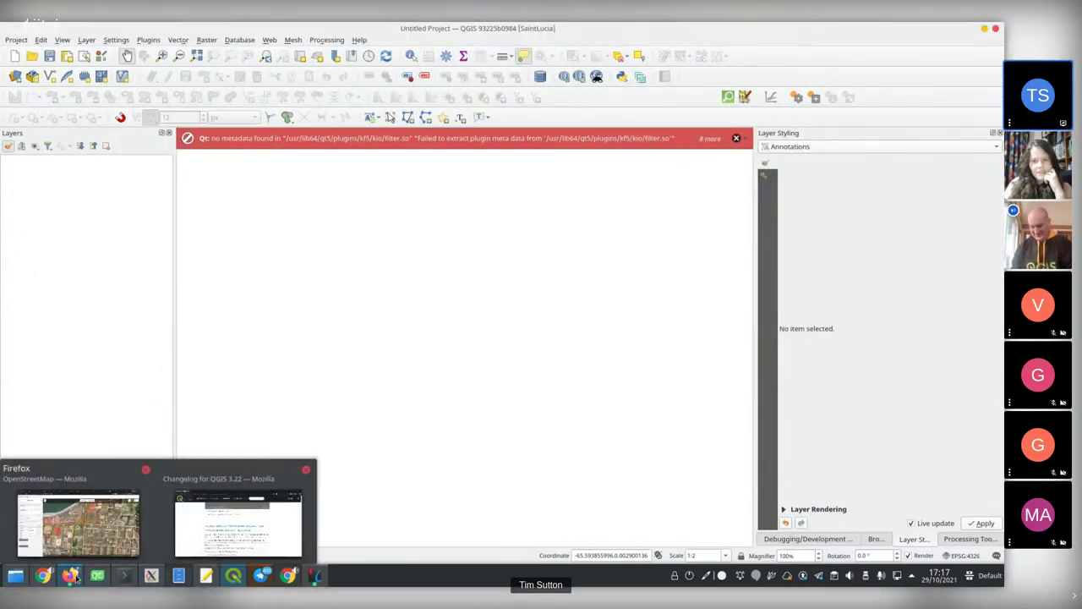
# Add the dams layer from saintluciagis.gpkg to the new project
pyautogui.click(32, 539)
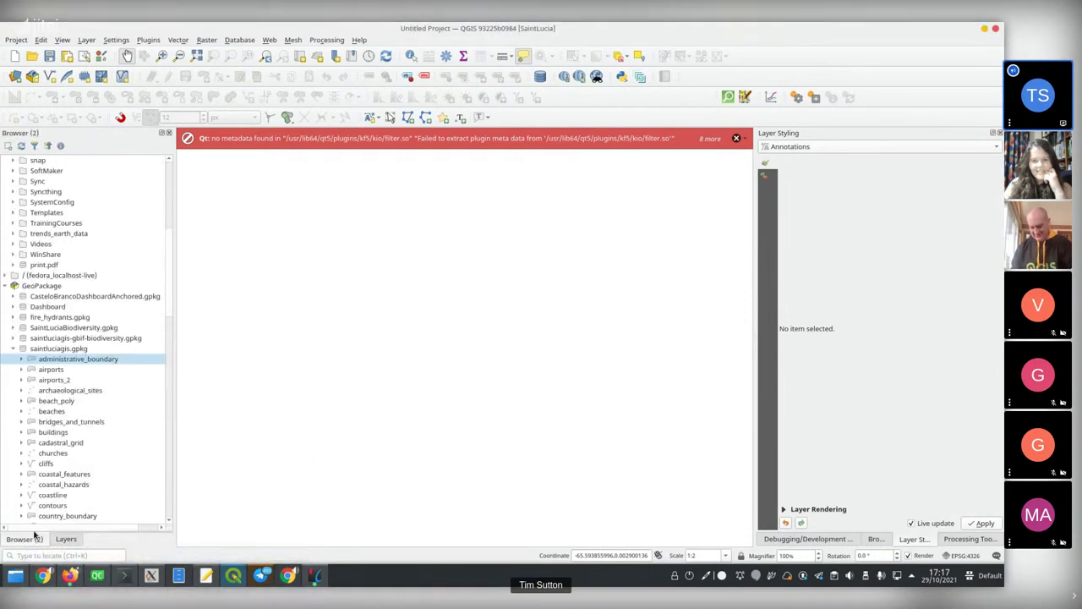
pyautogui.scroll(-2, 70, 383)
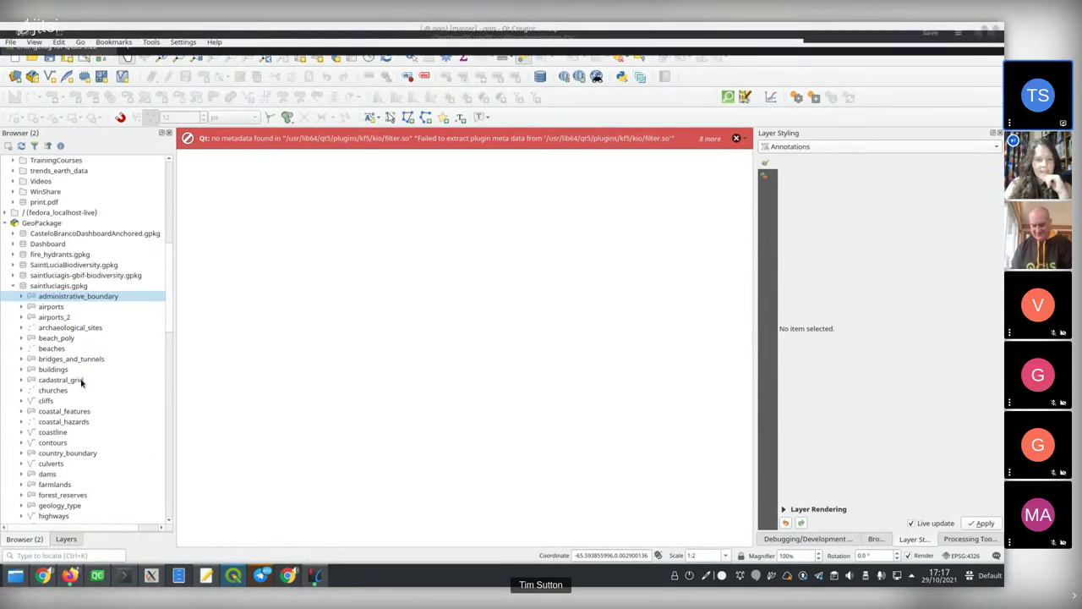
pyautogui.click(58, 371)
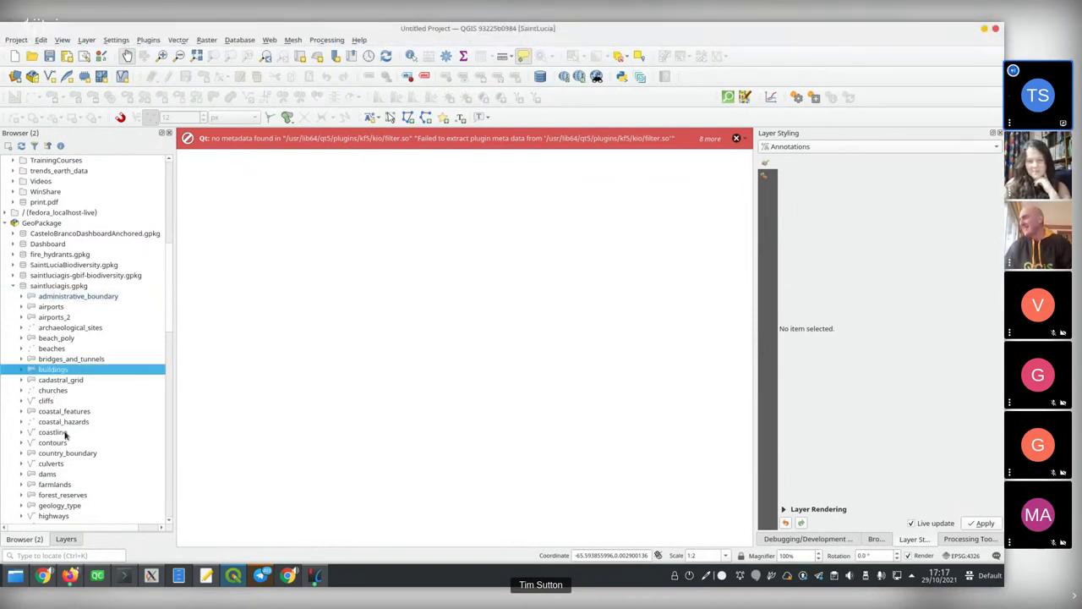
pyautogui.scroll(-1, 82, 463)
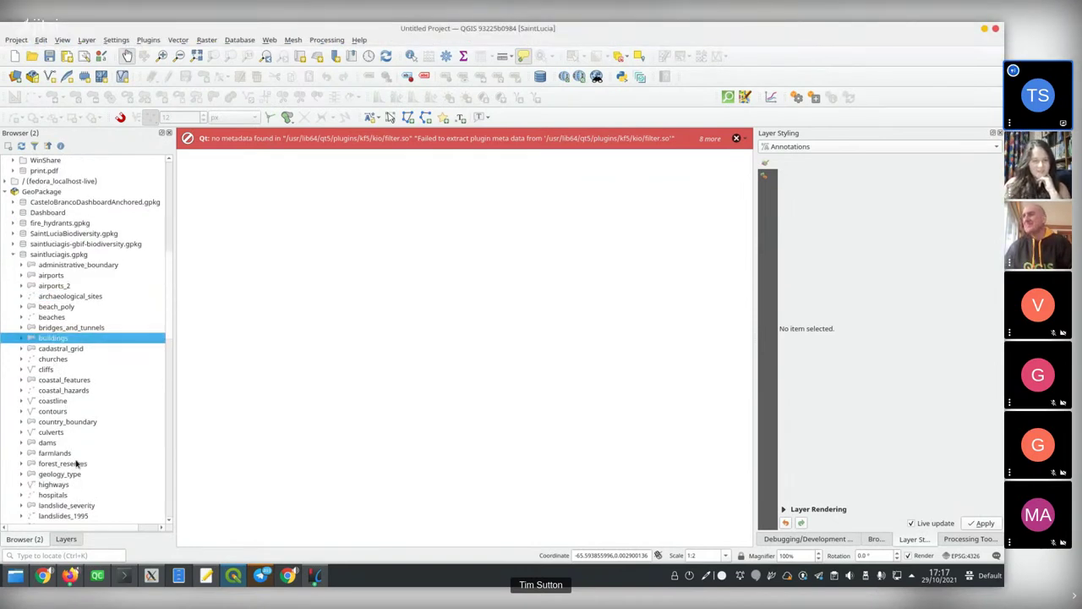
pyautogui.moveTo(45, 446); pyautogui.dragTo(217, 411)
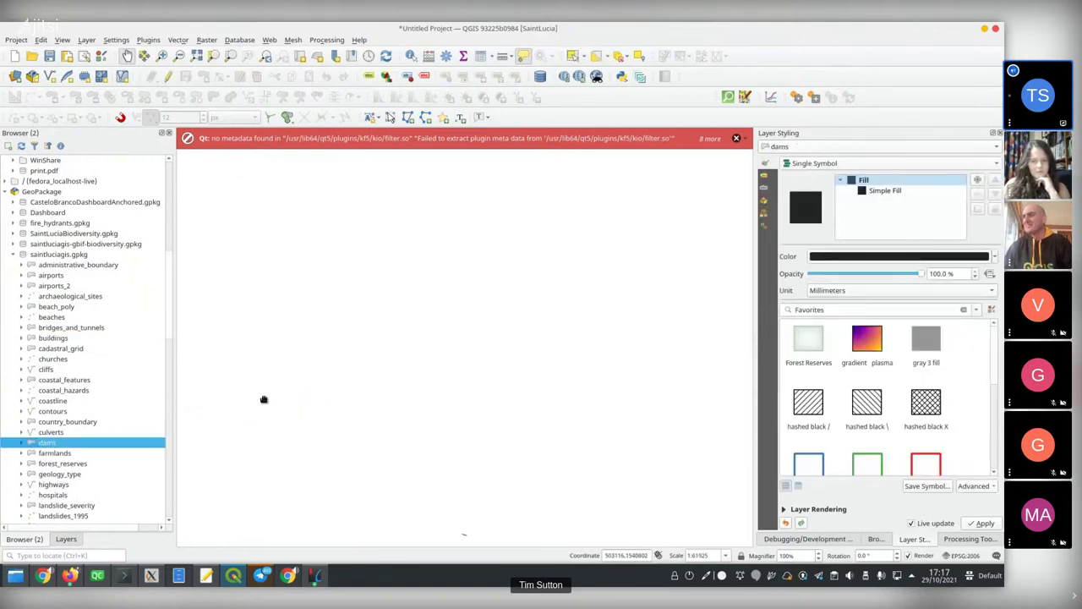
# Centre the map on the dam polygon and zoom in on it
pyautogui.click(66, 539)
pyautogui.hotkey('alt', 'Tab')
pyautogui.rightClick(38, 161)
pyautogui.press('Escape')
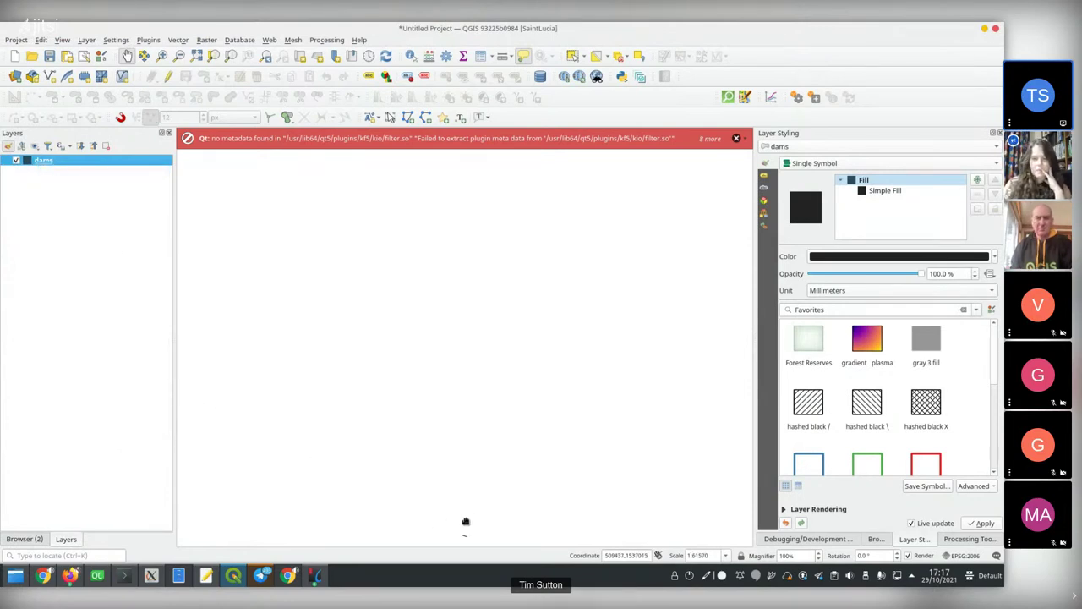
pyautogui.moveTo(459, 519); pyautogui.dragTo(454, 379)
pyautogui.scroll(4, 454, 379)
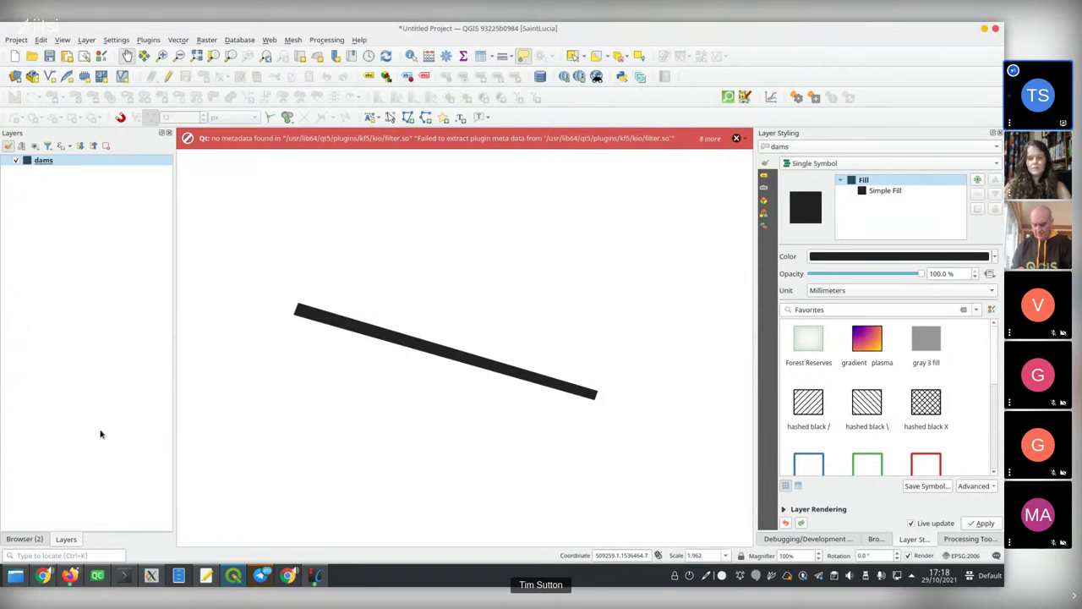
# Add countries.shp from the Africa folder inside the home directory's gisdata folder to the project
pyautogui.click(30, 539)
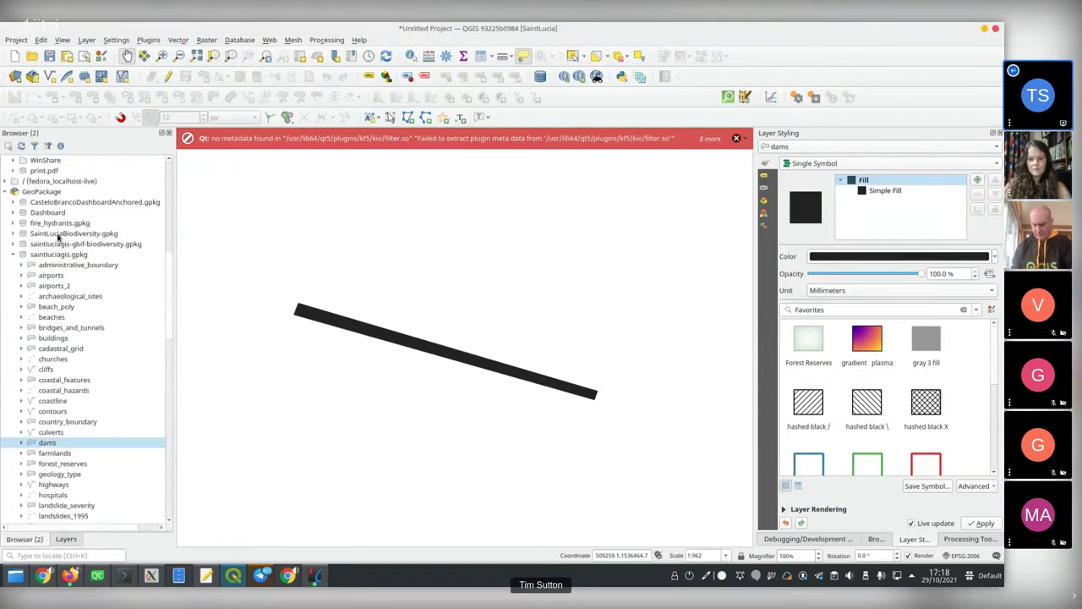
pyautogui.scroll(1, 57, 239)
pyautogui.click(13, 286)
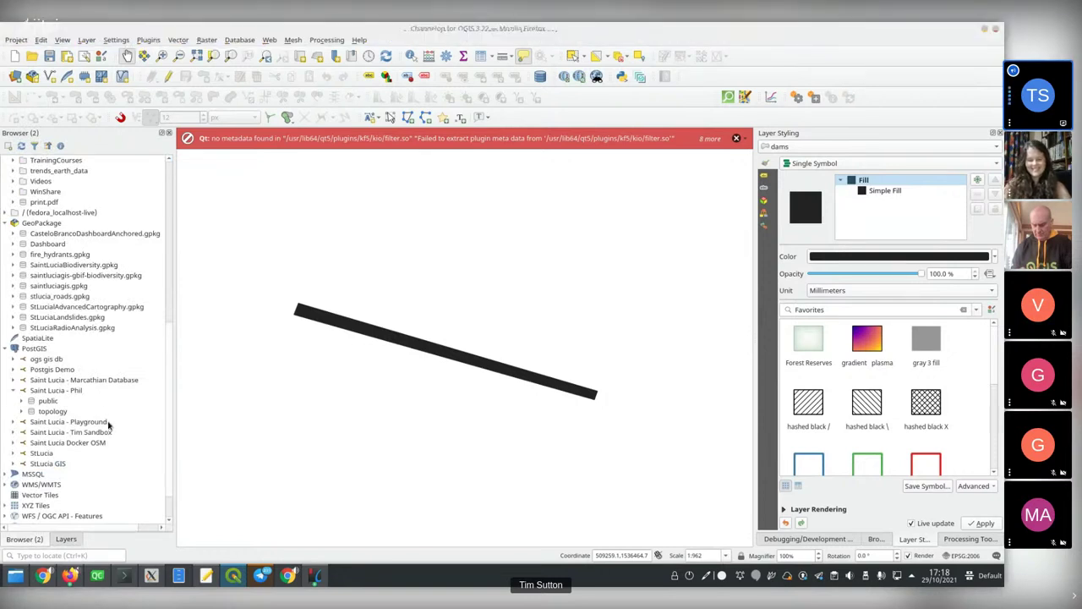
pyautogui.scroll(10, 108, 428)
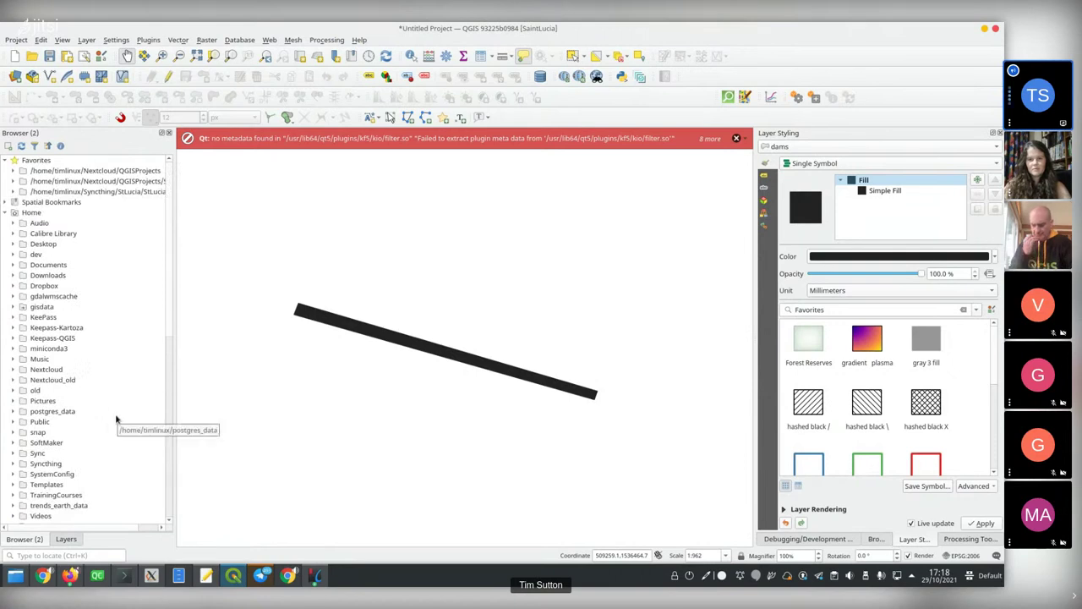
pyautogui.click(14, 308)
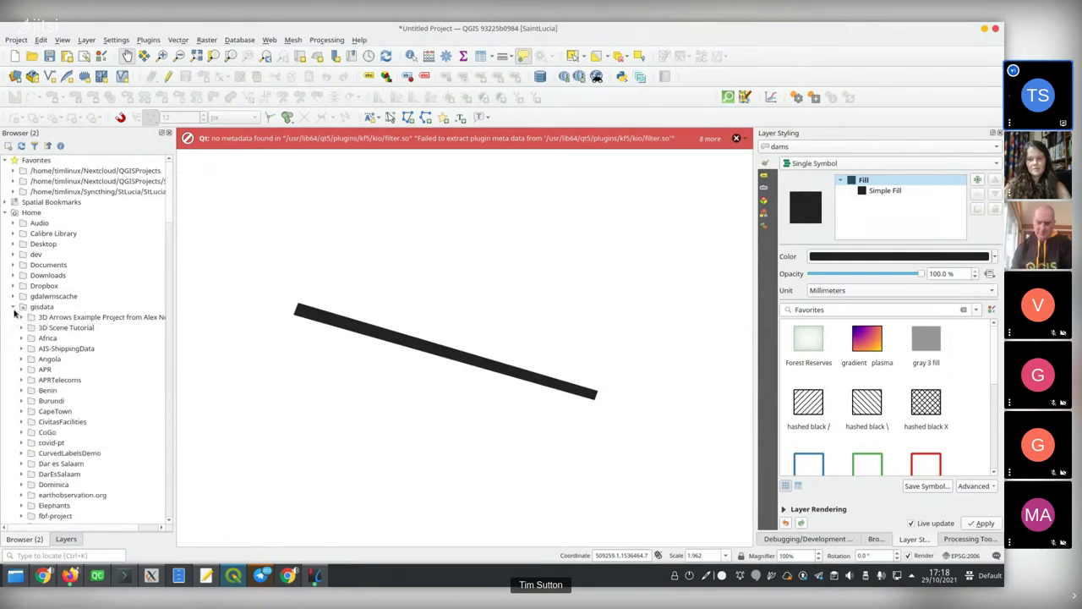
pyautogui.click(22, 339)
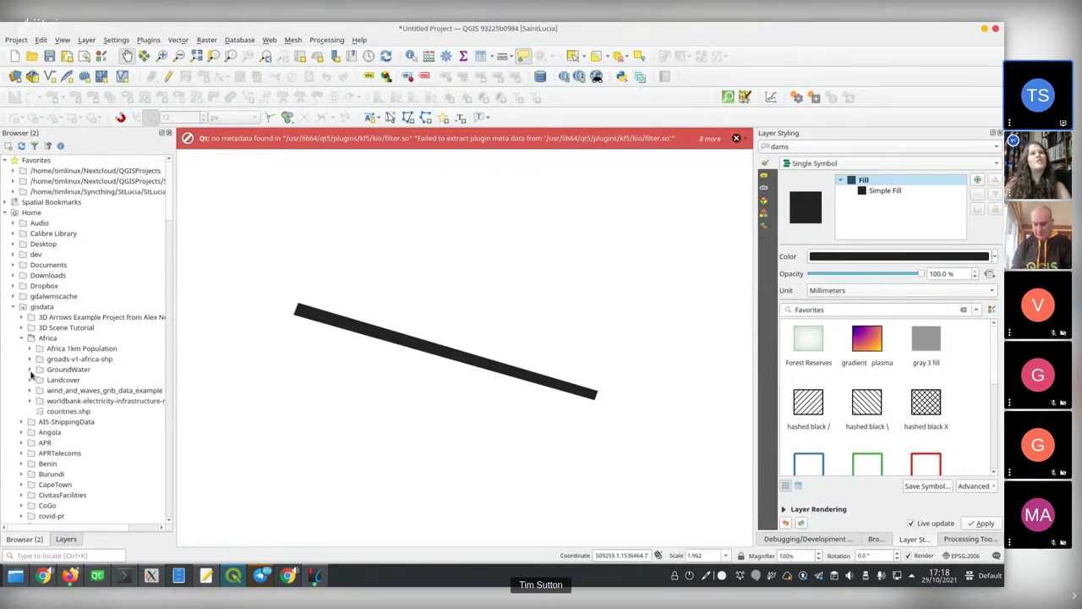
pyautogui.moveTo(59, 413); pyautogui.dragTo(263, 410)
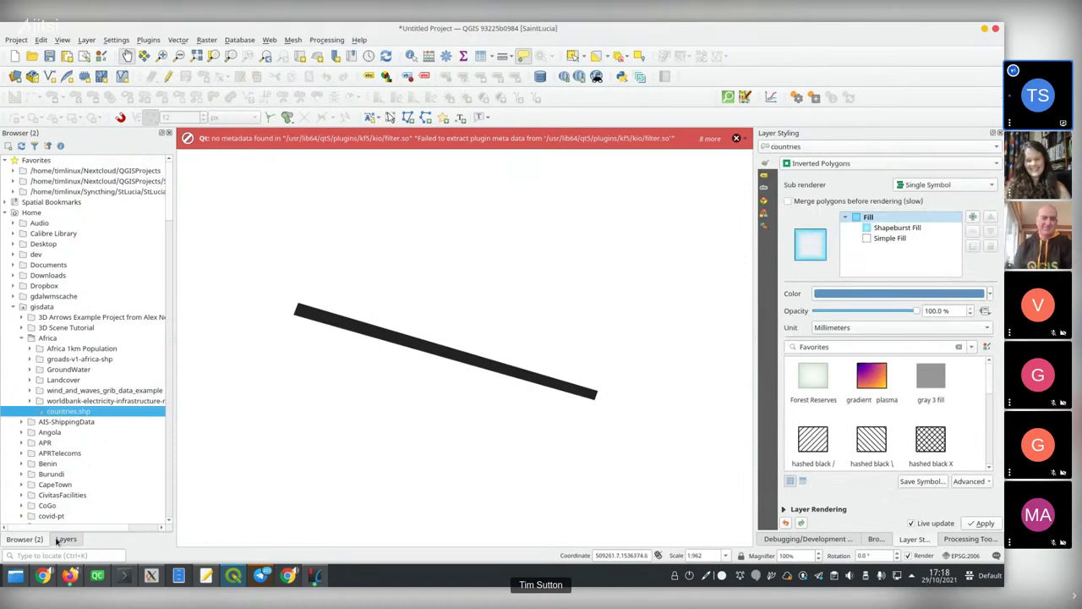
# Remove the dams layer from the project and zoom the map to the countries layer
pyautogui.click(65, 539)
pyautogui.click(43, 171)
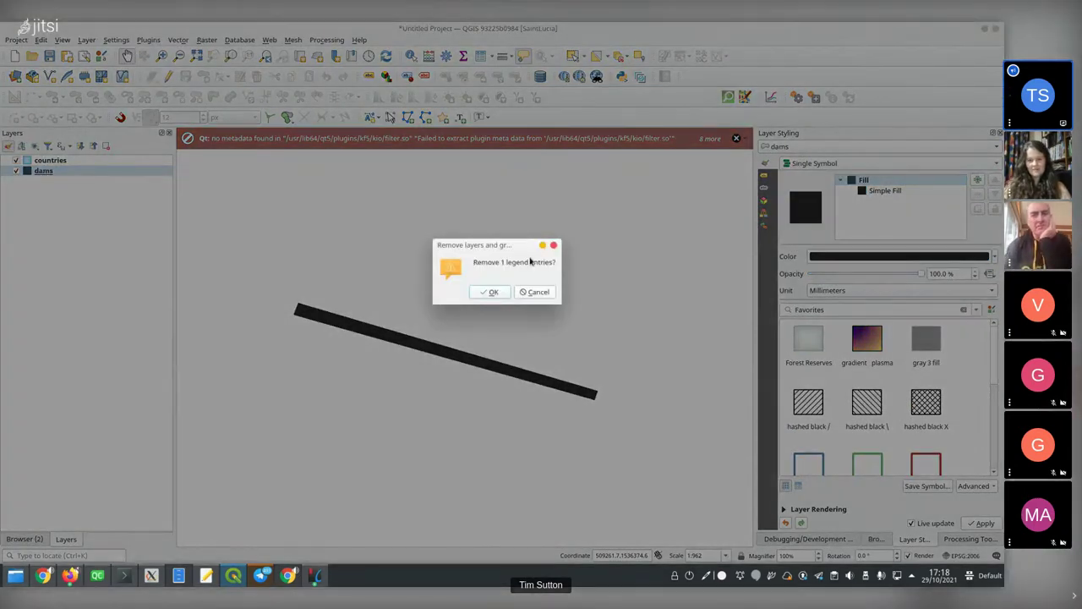
pyautogui.click(489, 291)
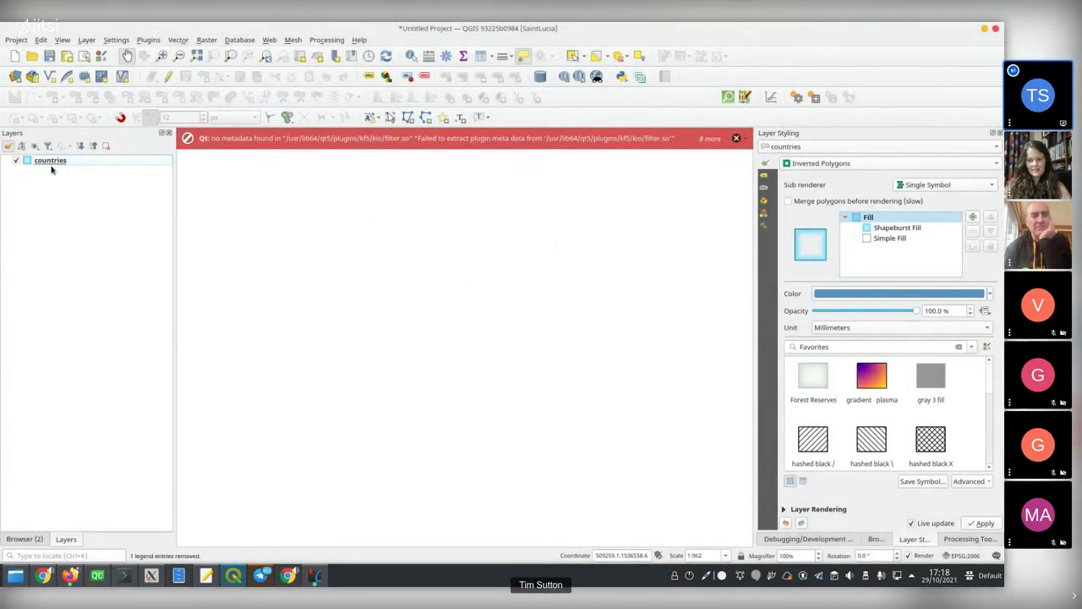
pyautogui.click(51, 166)
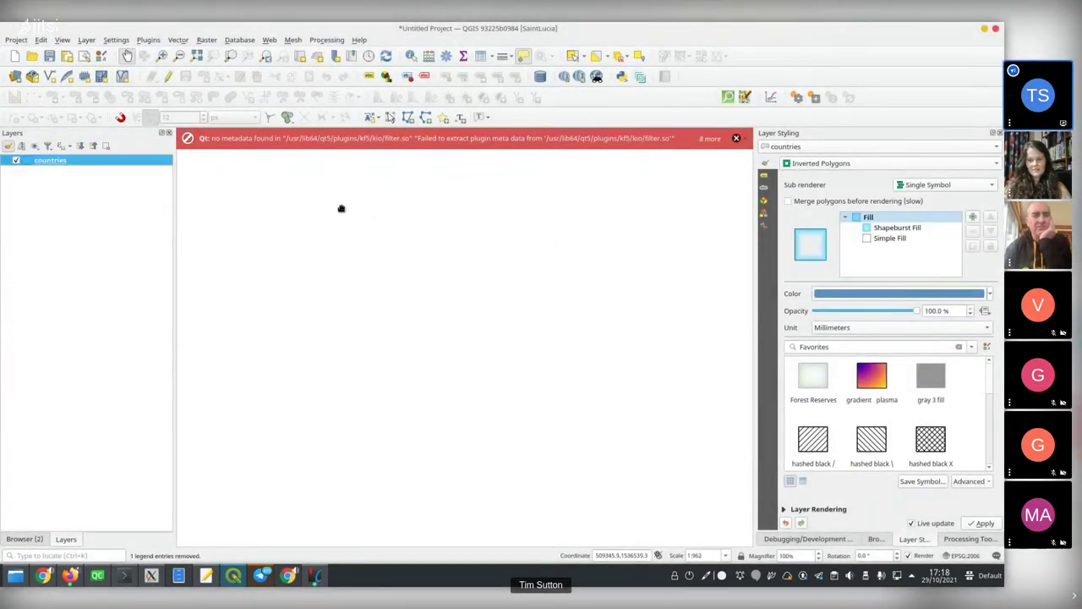
pyautogui.rightClick(63, 159)
pyautogui.click(93, 166)
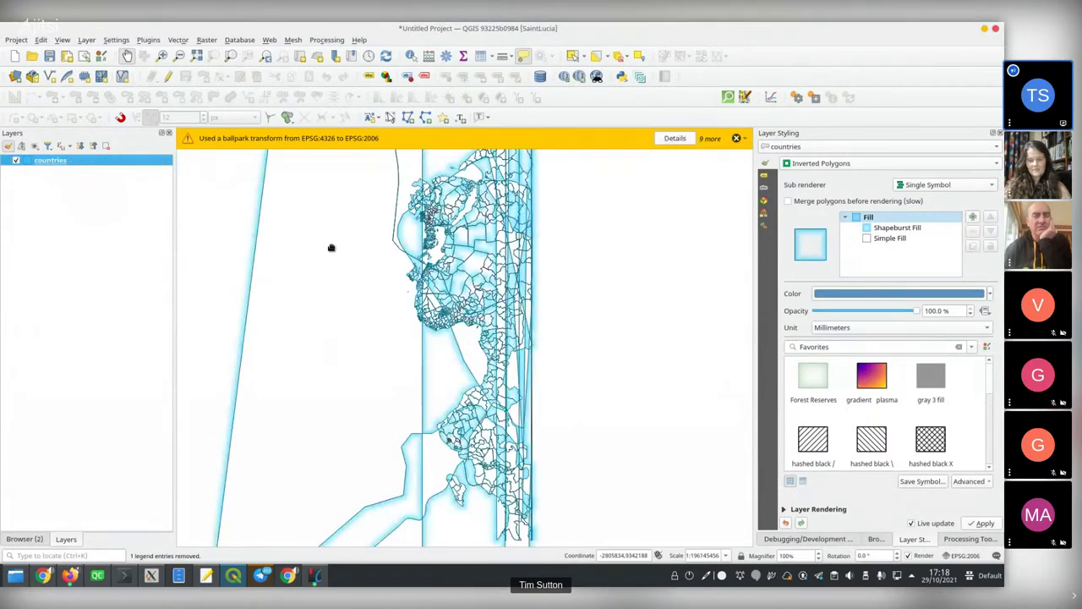
pyautogui.scroll(2, 477, 296)
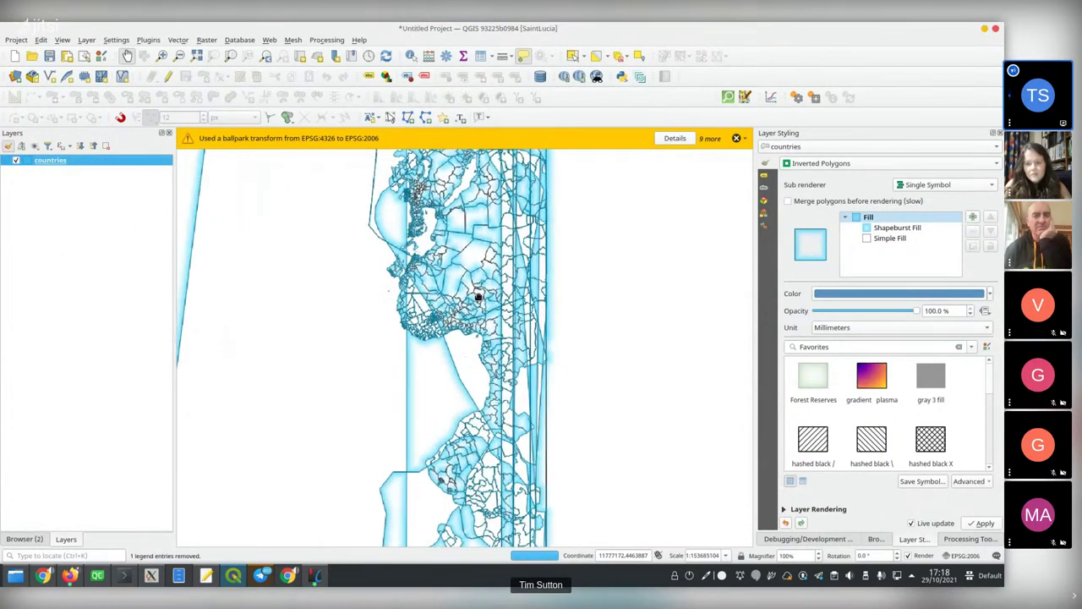
# Set the project coordinate reference system to WGS 84 / Pseudo-Mercator (EPSG:3857)
pyautogui.click(965, 555)
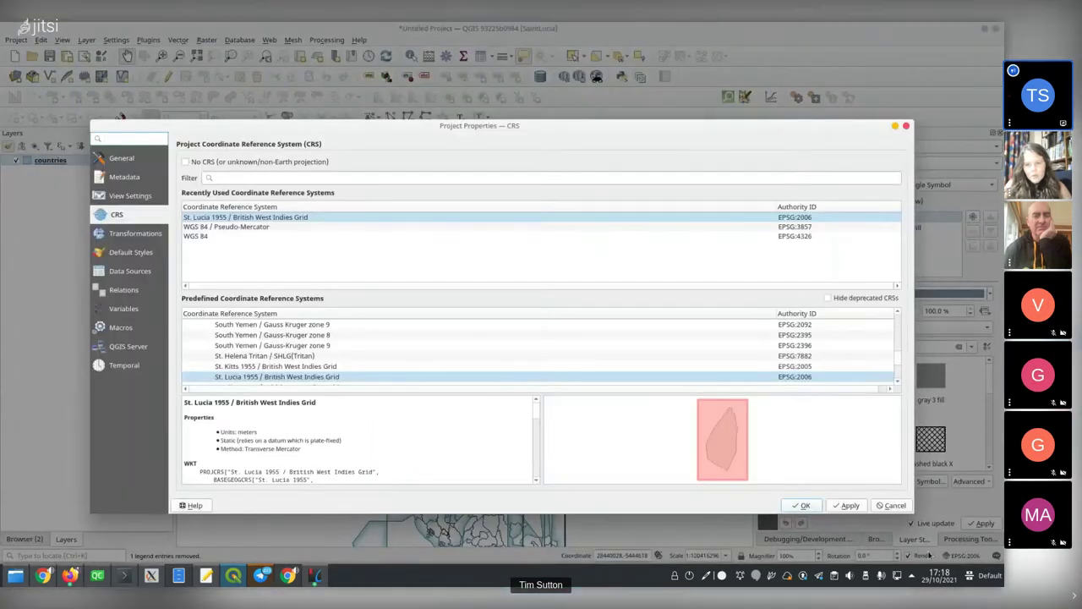
pyautogui.click(253, 226)
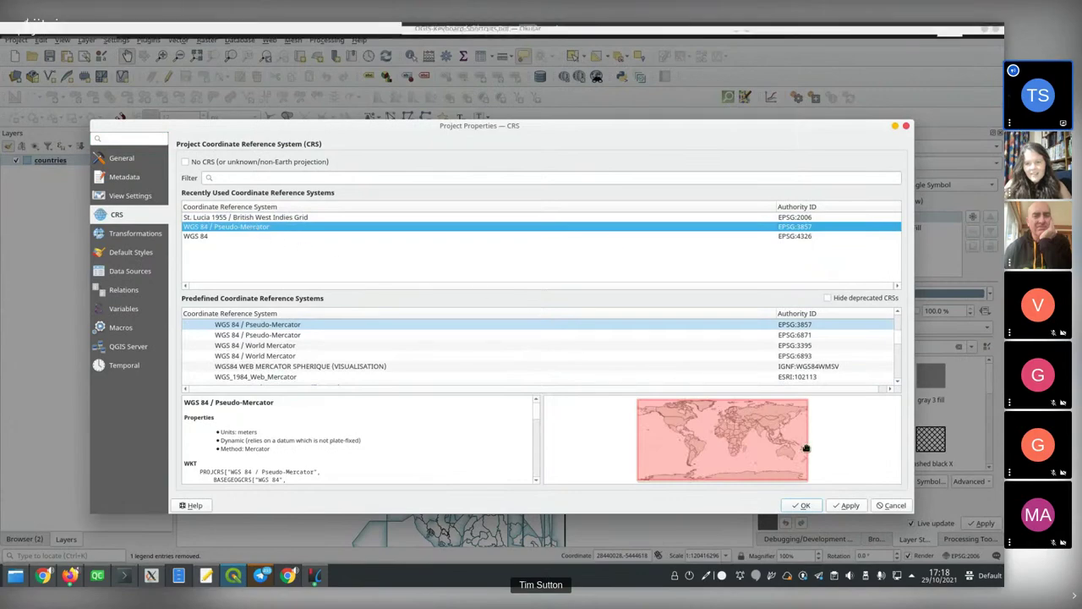
pyautogui.click(800, 505)
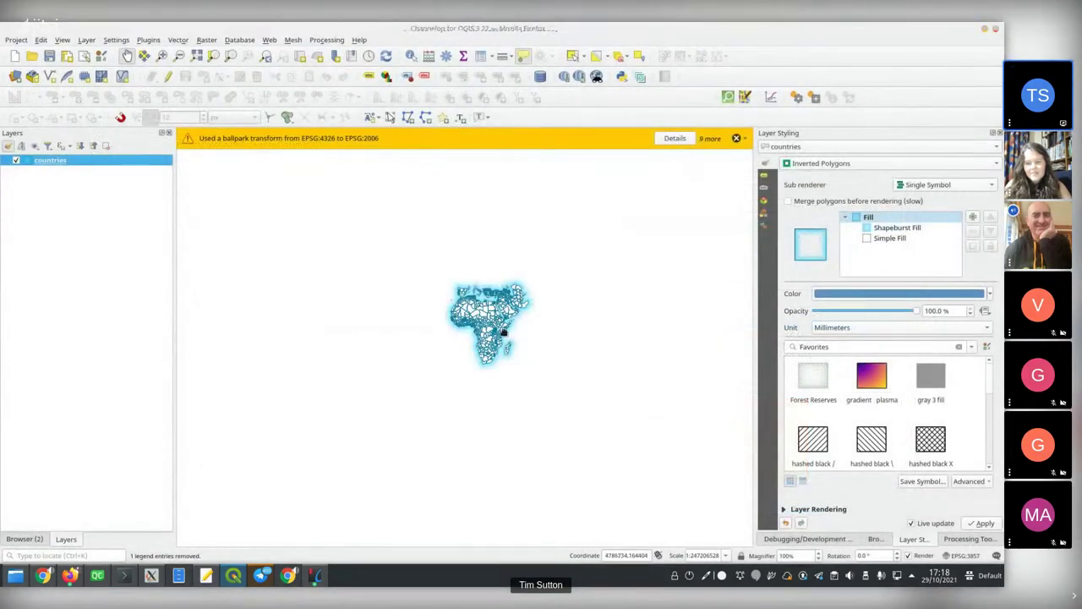
pyautogui.scroll(3, 507, 326)
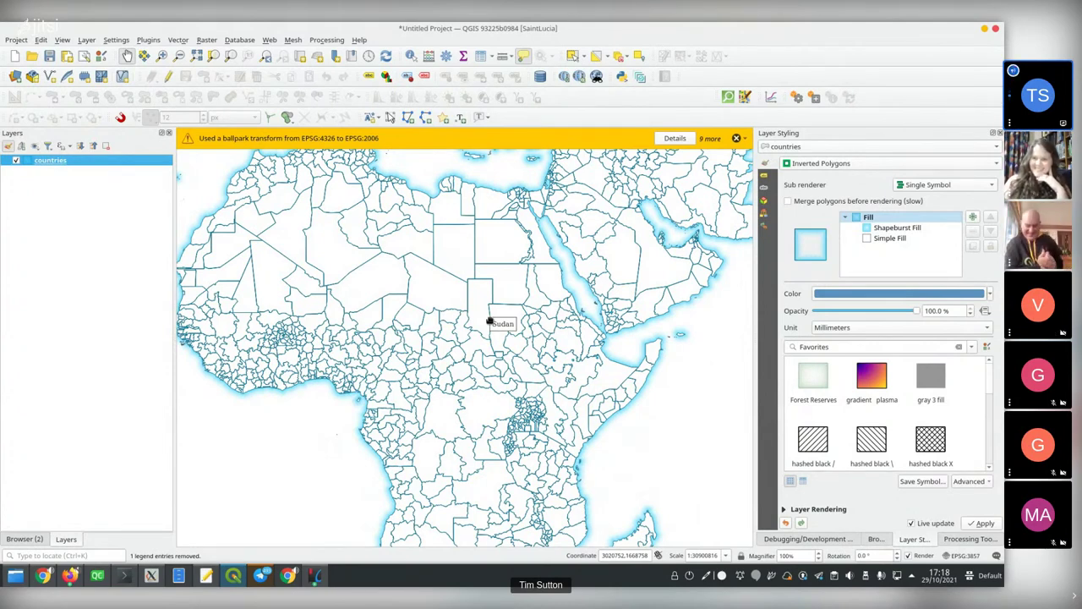
# Switch to the QGIS 3.22 changelog in Firefox and read the entry on adding an incremental field with modulo option
pyautogui.hotkey('alt', 'Tab')
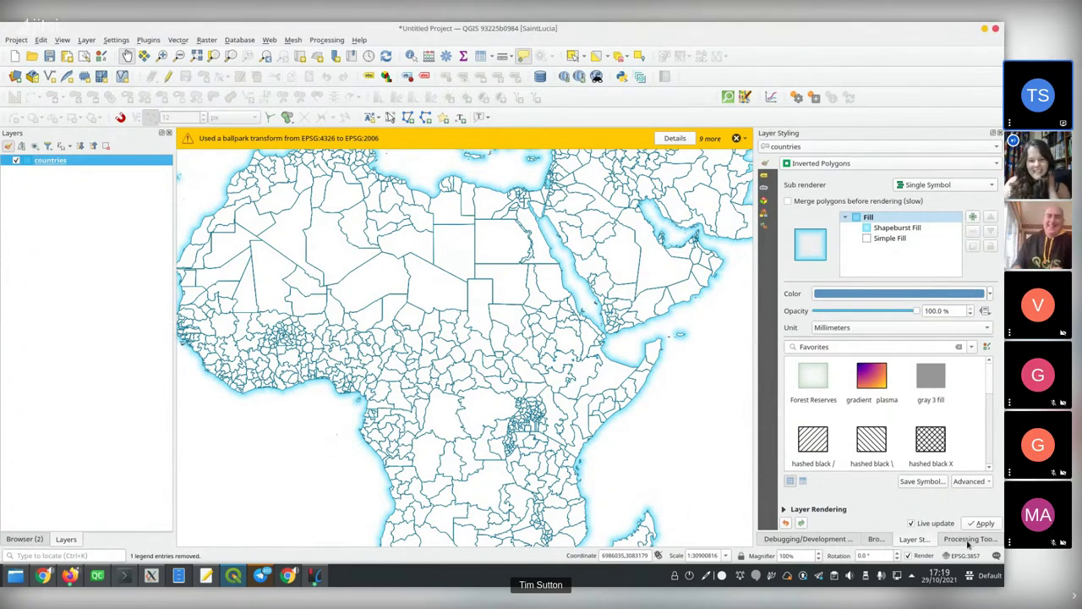
pyautogui.click(966, 539)
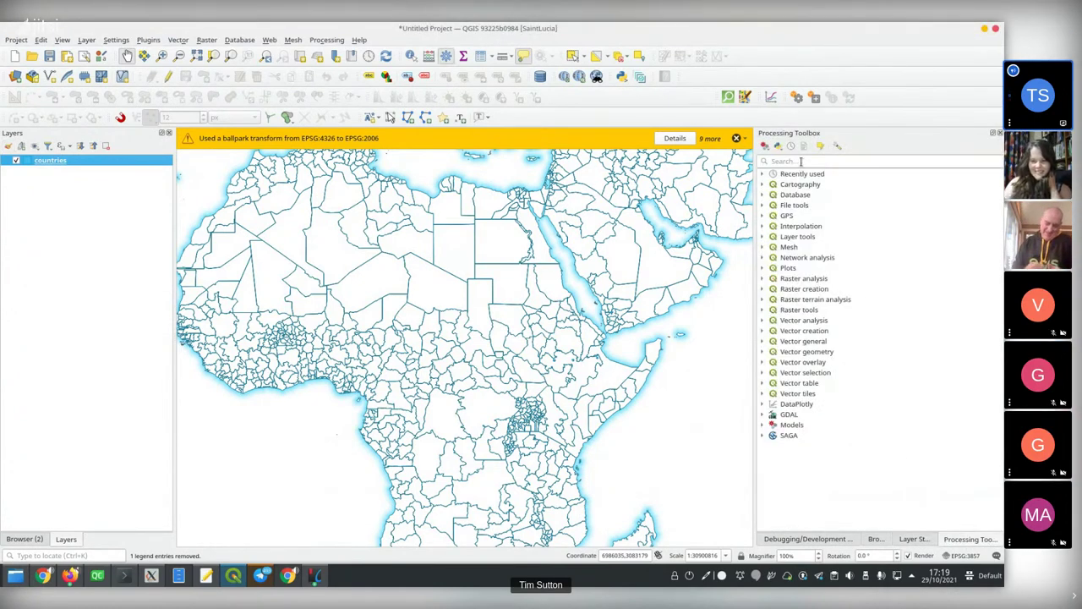
pyautogui.hotkey('alt', 'Tab')
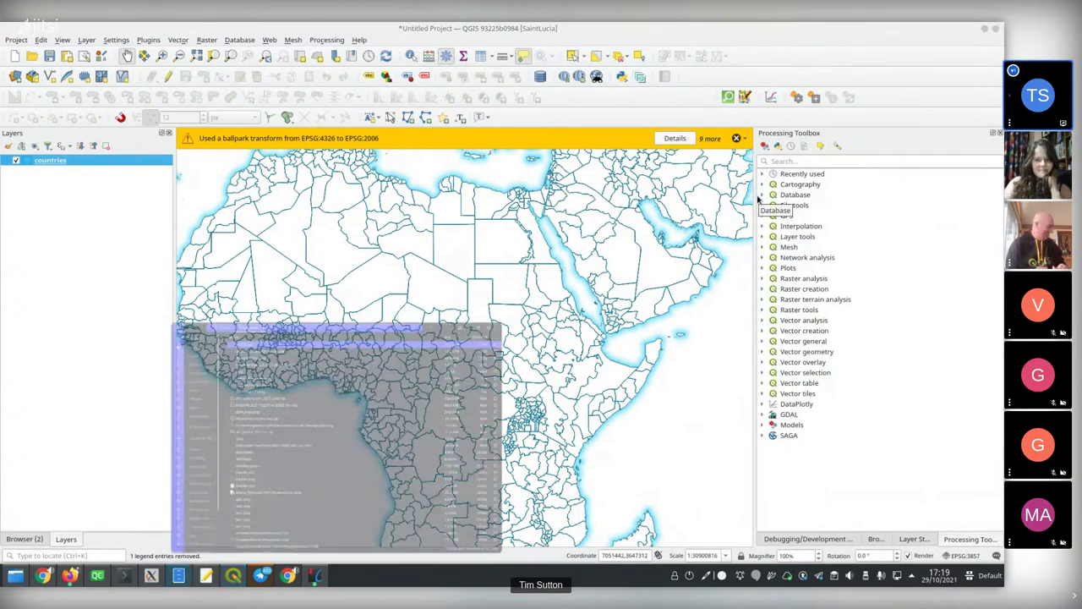
pyautogui.hotkey('alt', 'Tab')
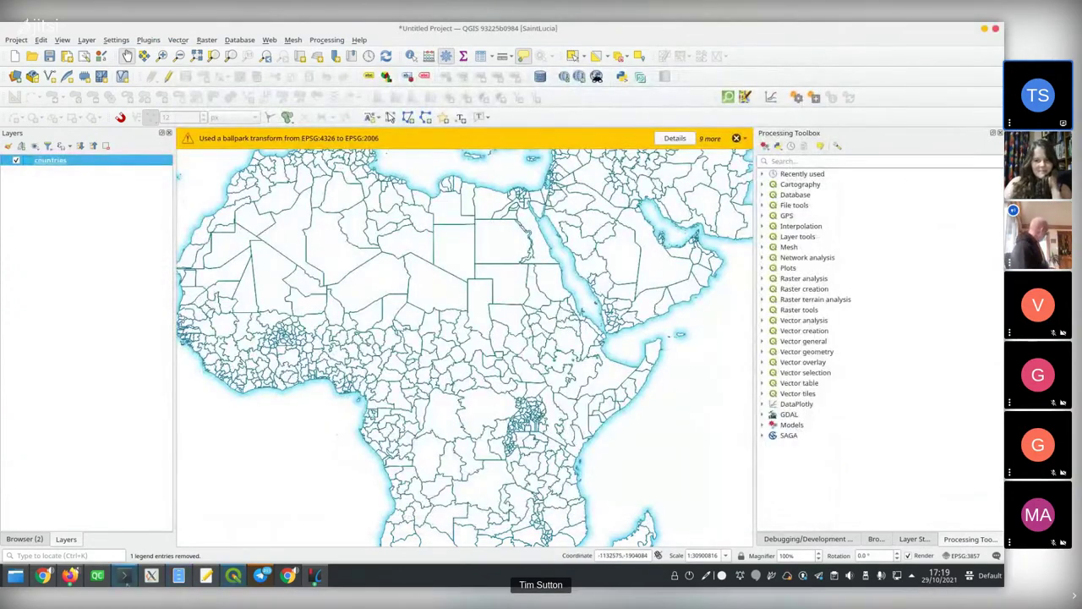
pyautogui.click(71, 577)
pyautogui.scroll(1, 489, 255)
pyautogui.scroll(5, 489, 255)
pyautogui.scroll(-7, 489, 255)
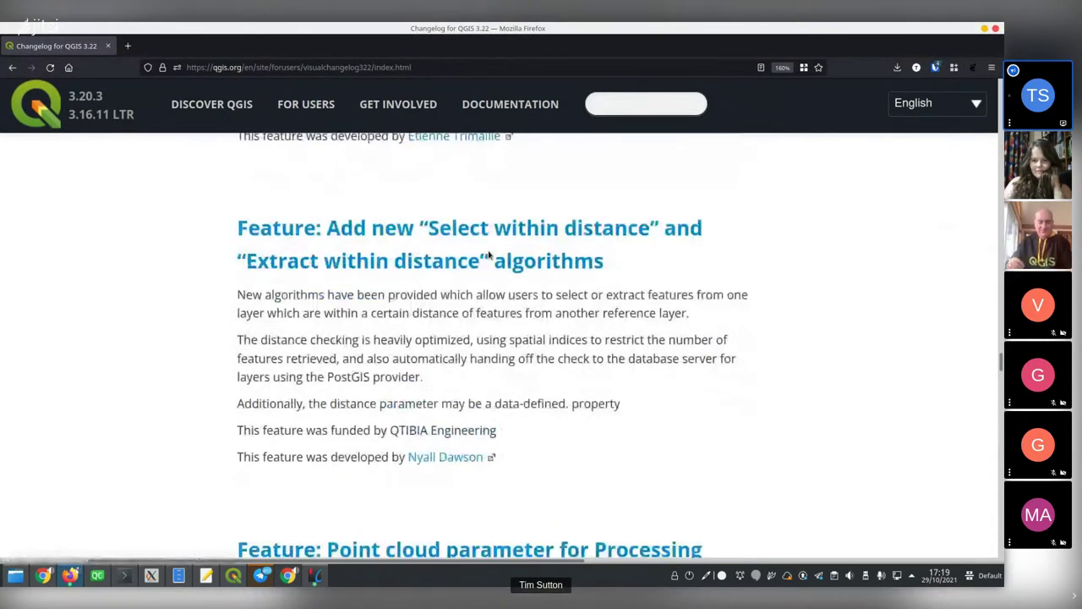
pyautogui.scroll(-8, 489, 256)
pyautogui.scroll(-5, 486, 256)
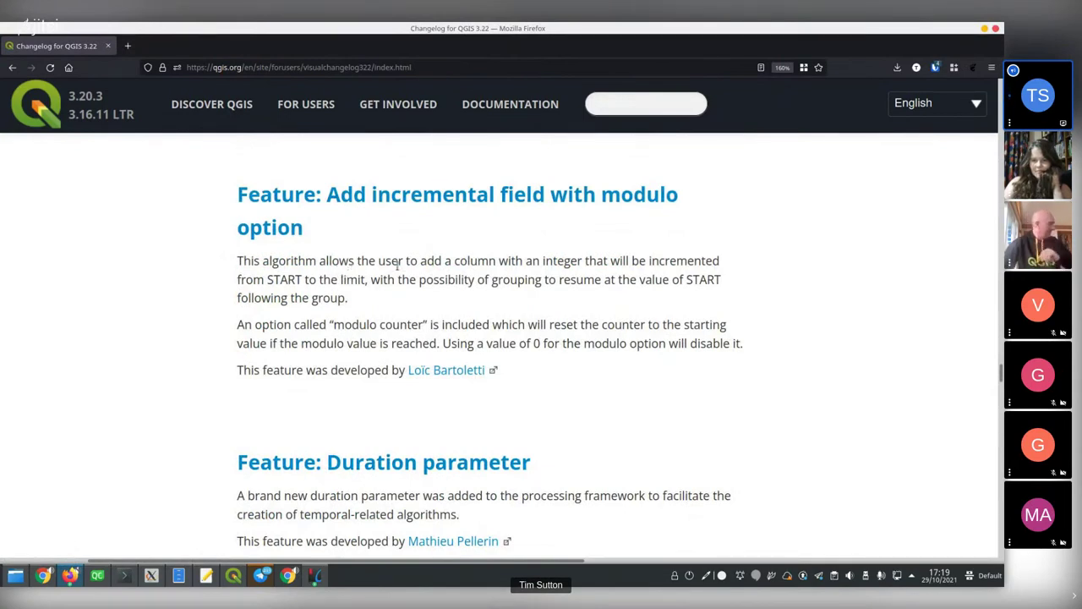
# Switch back to QGIS, search the processing algorithms for "incre" and open Add autoincremental field
pyautogui.hotkey('alt', 'Tab')
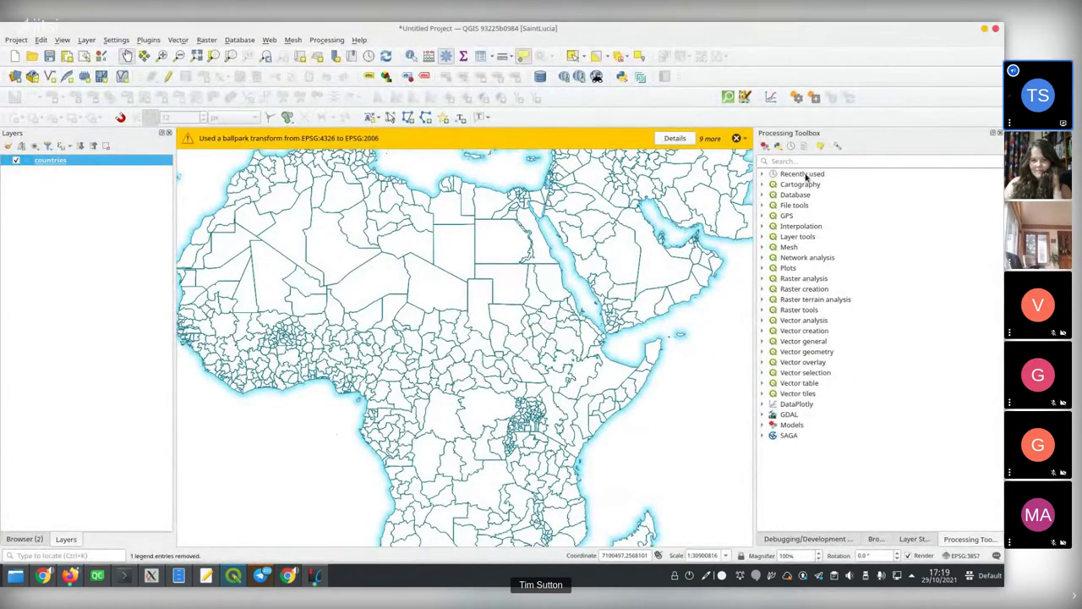
pyautogui.click(801, 160)
pyautogui.write('mo')
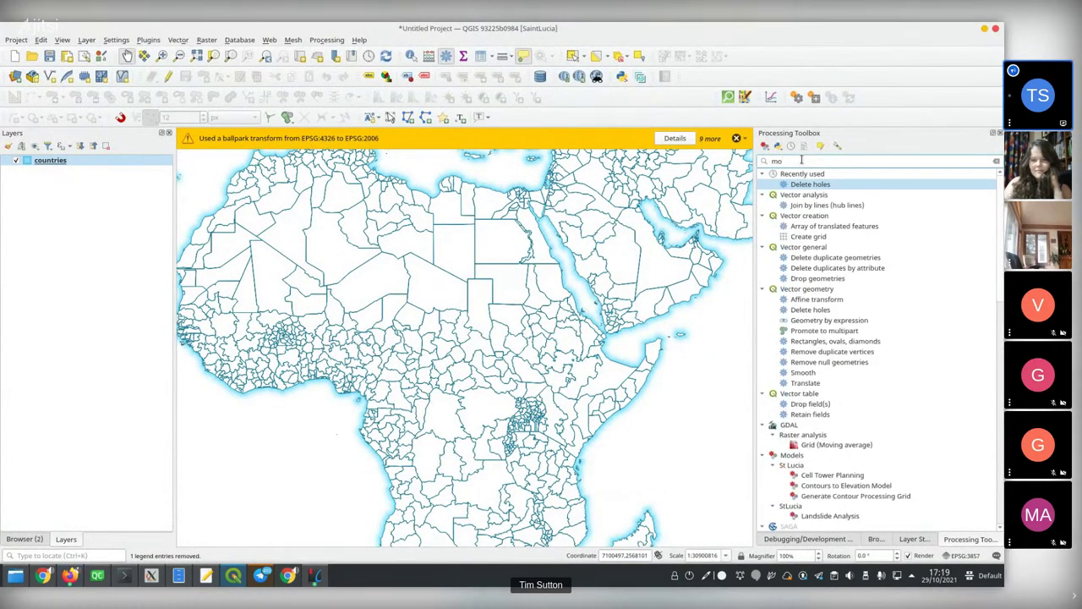
pyautogui.press('BackSpace')
pyautogui.press('BackSpace')
pyautogui.write('in')
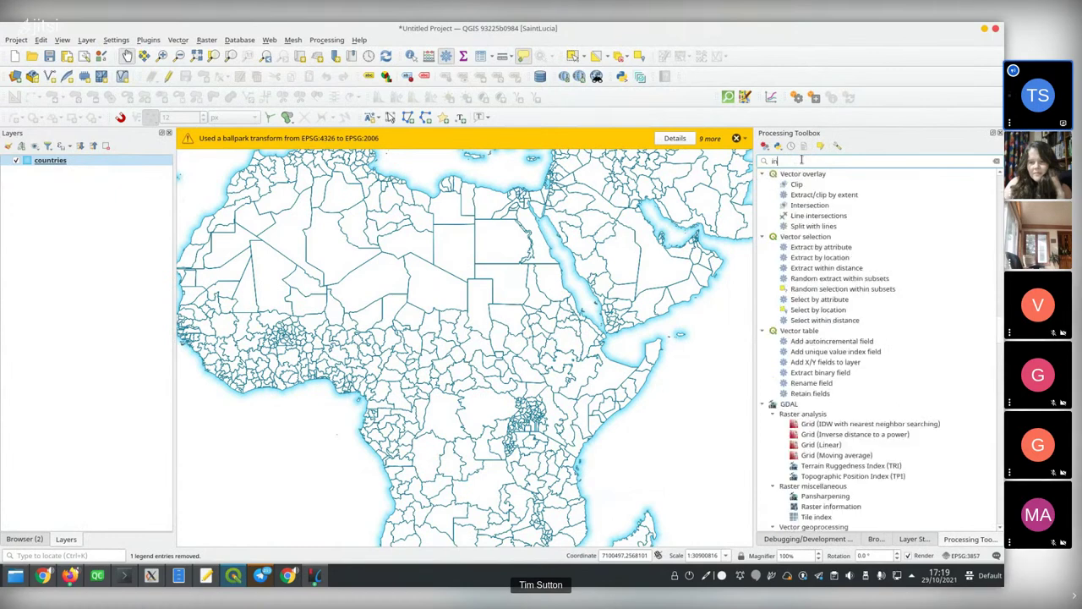
pyautogui.write('cre')
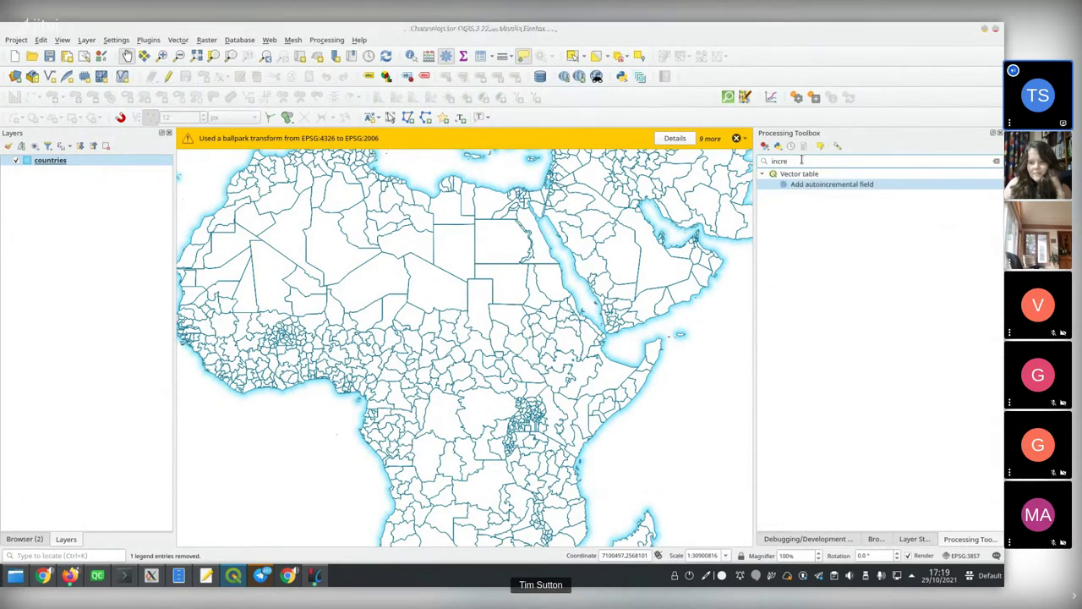
pyautogui.doubleClick(813, 185)
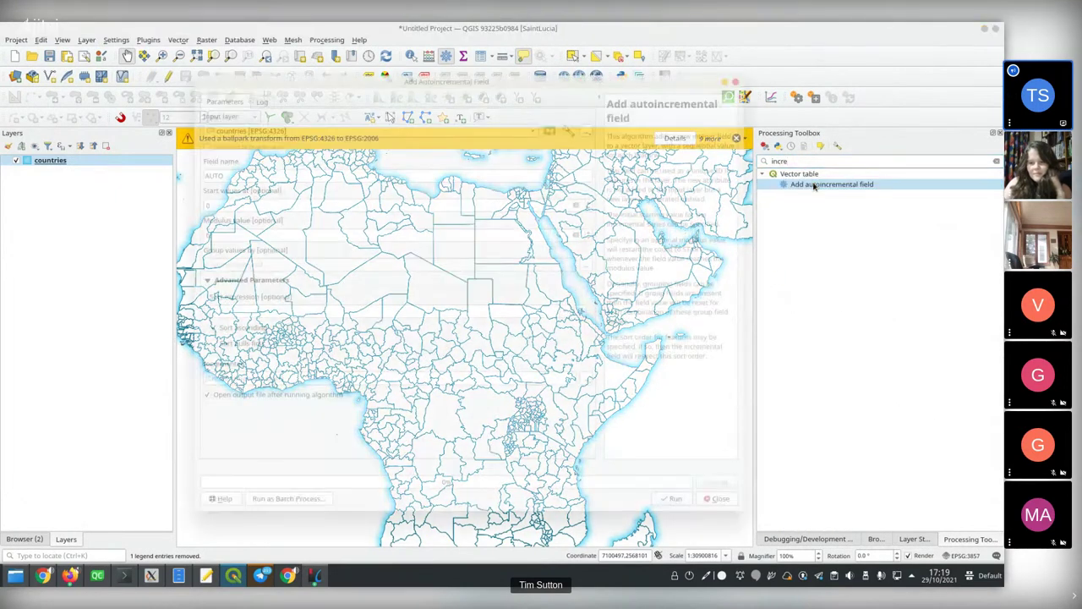
# Add an autoincremental field to the countries layer with a modulus value of 100, output to a temporary layer
pyautogui.click(268, 176)
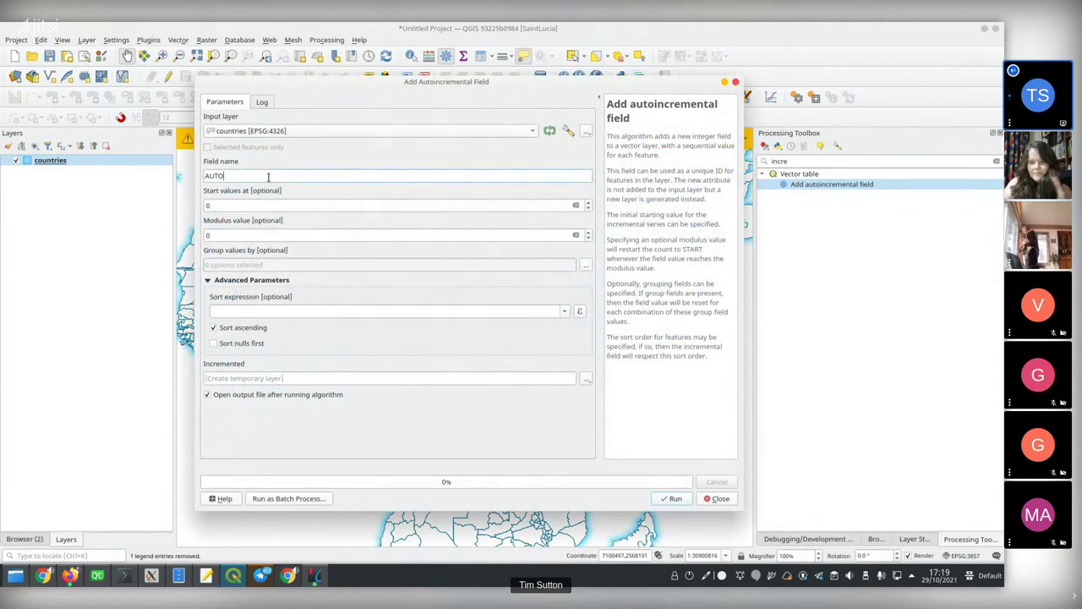
pyautogui.click(235, 204)
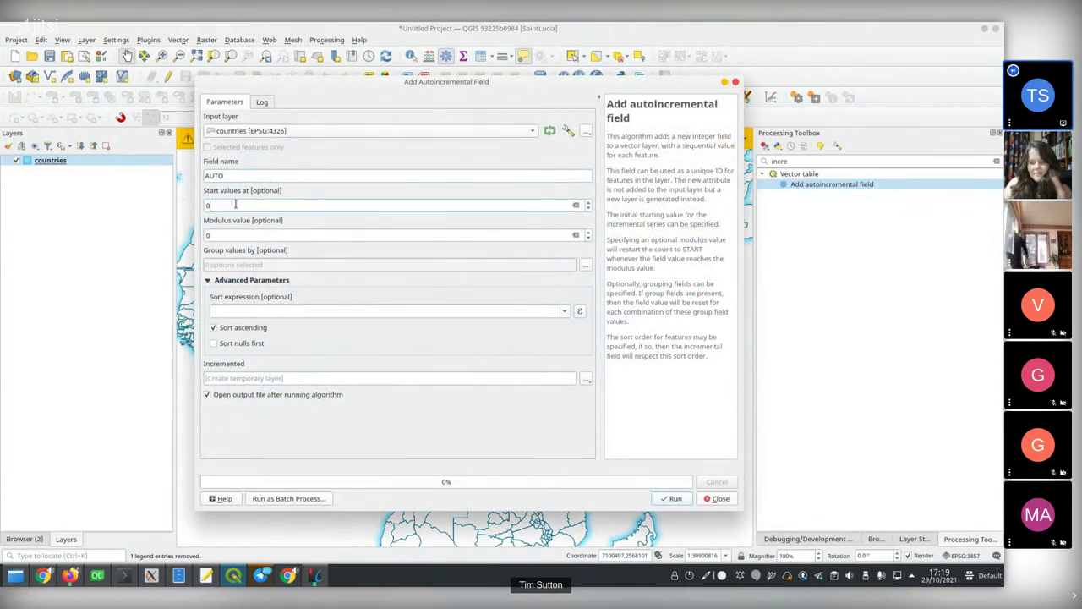
pyautogui.moveTo(250, 235); pyautogui.dragTo(184, 236)
pyautogui.write('100')
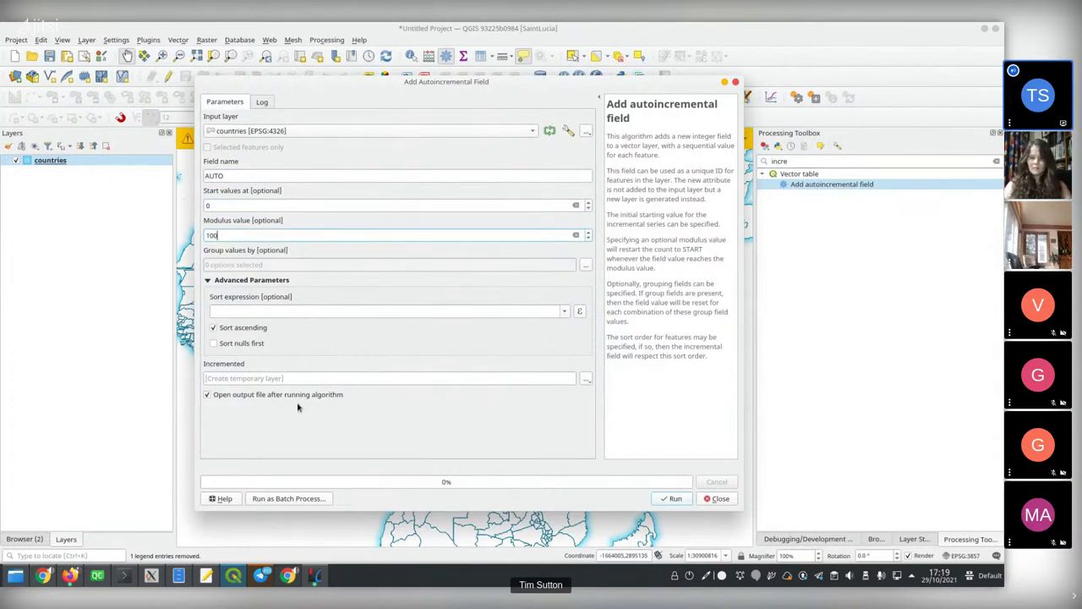
pyautogui.click(673, 498)
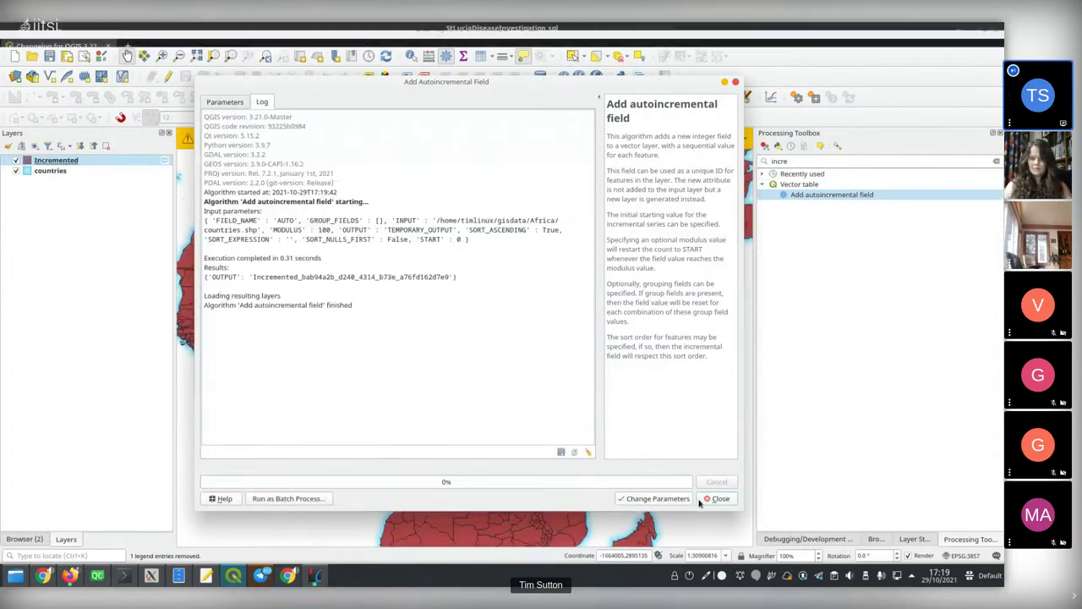
pyautogui.click(718, 498)
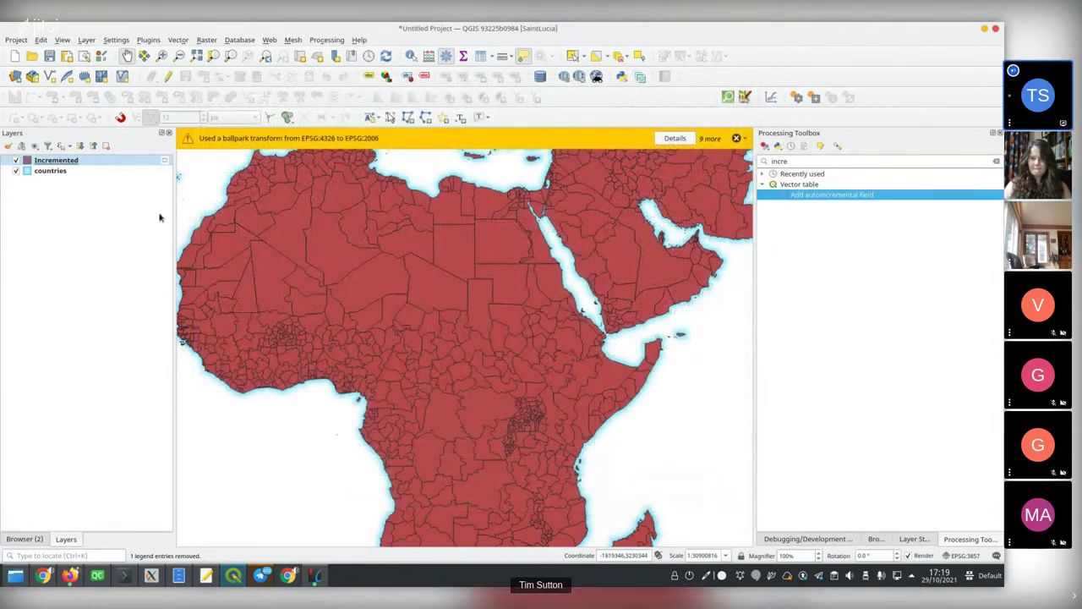
# Style the Incremented layer with a Graduated renderer on the AUTO field and classify it
pyautogui.click(876, 538)
pyautogui.click(914, 539)
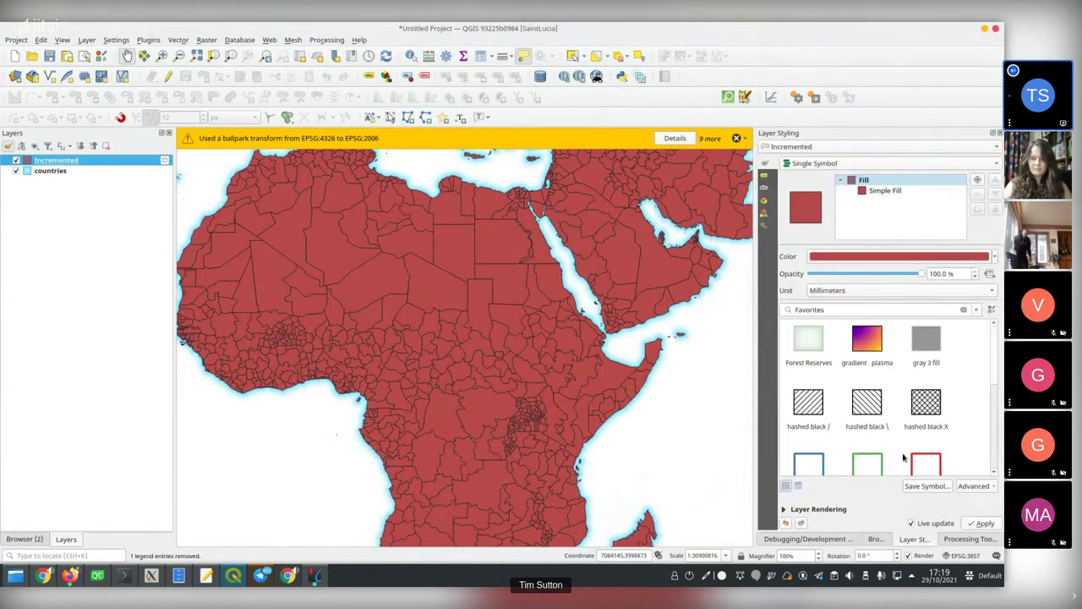
pyautogui.click(883, 193)
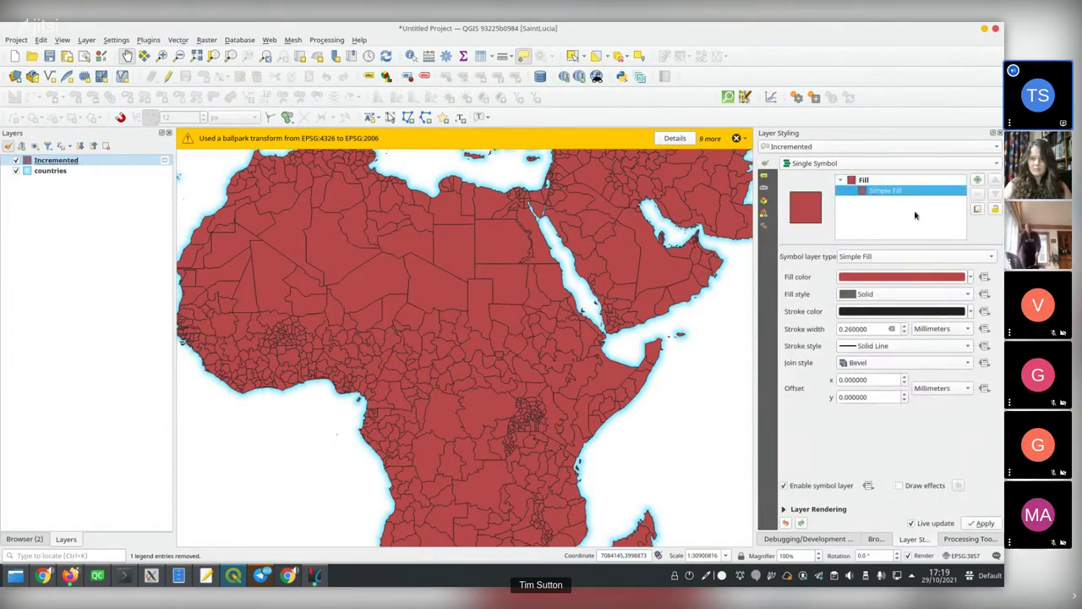
pyautogui.click(885, 164)
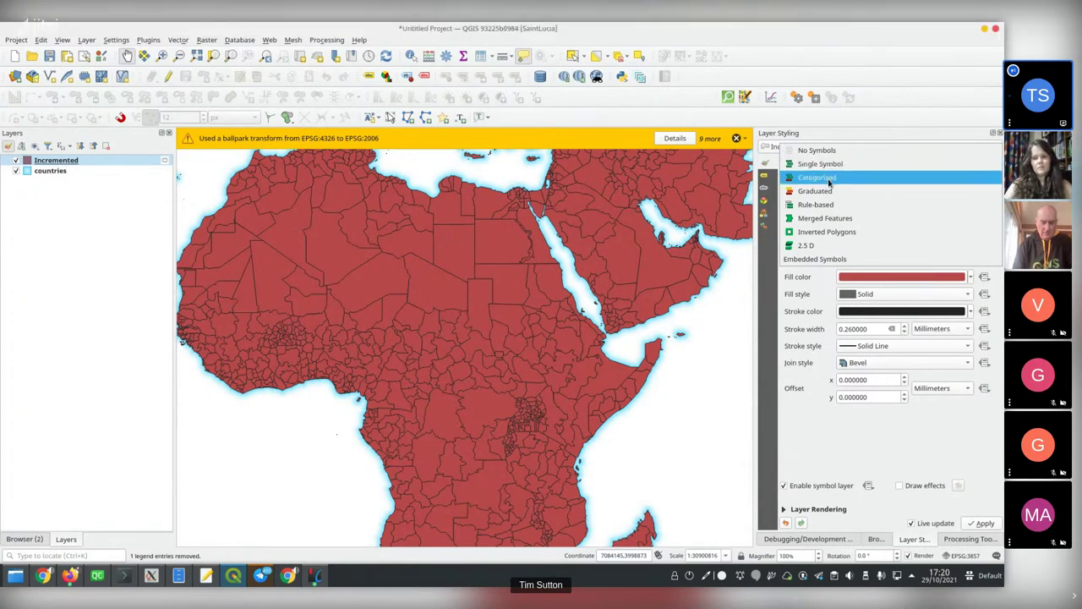
pyautogui.click(828, 190)
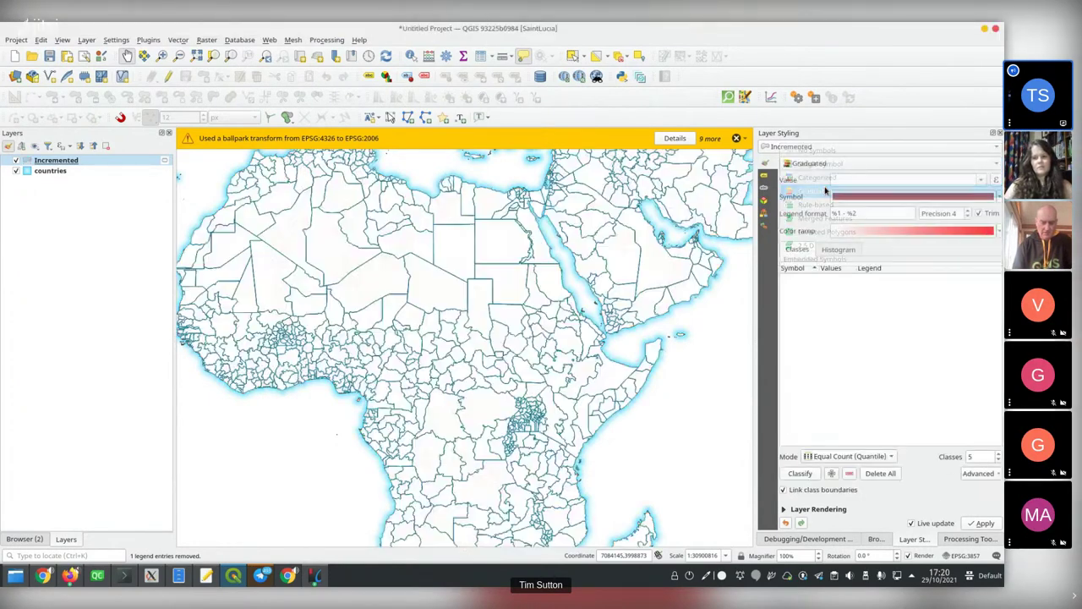
pyautogui.click(978, 182)
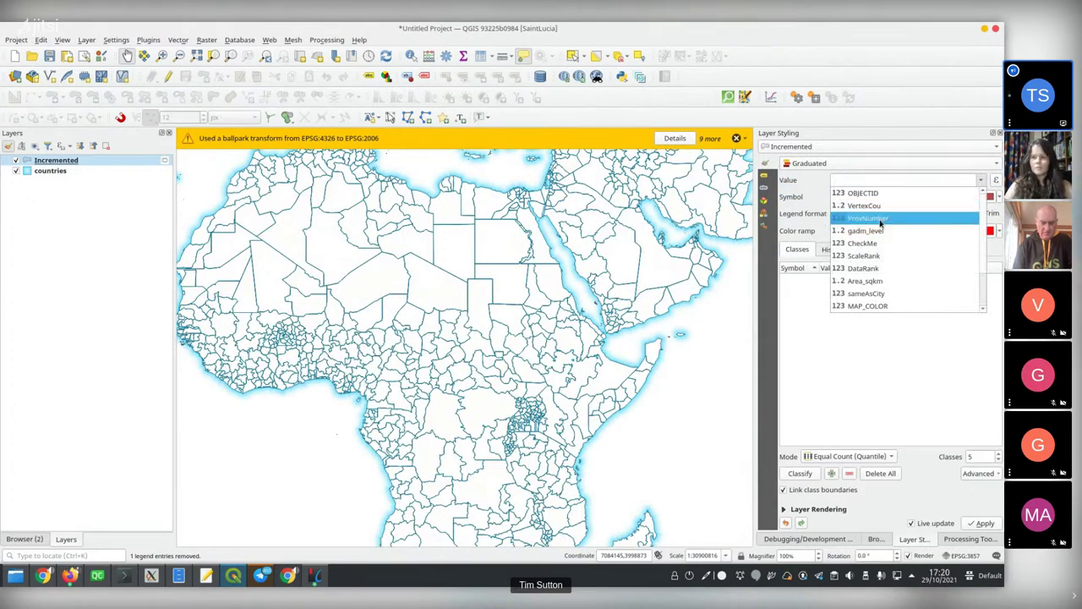
pyautogui.scroll(-5, 890, 268)
pyautogui.click(868, 306)
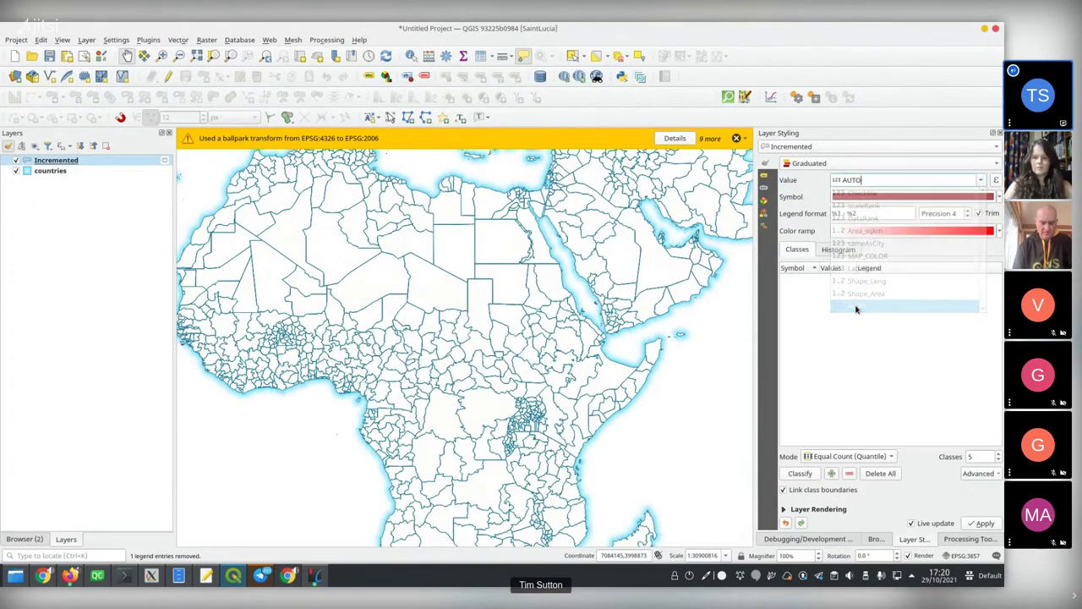
pyautogui.click(802, 474)
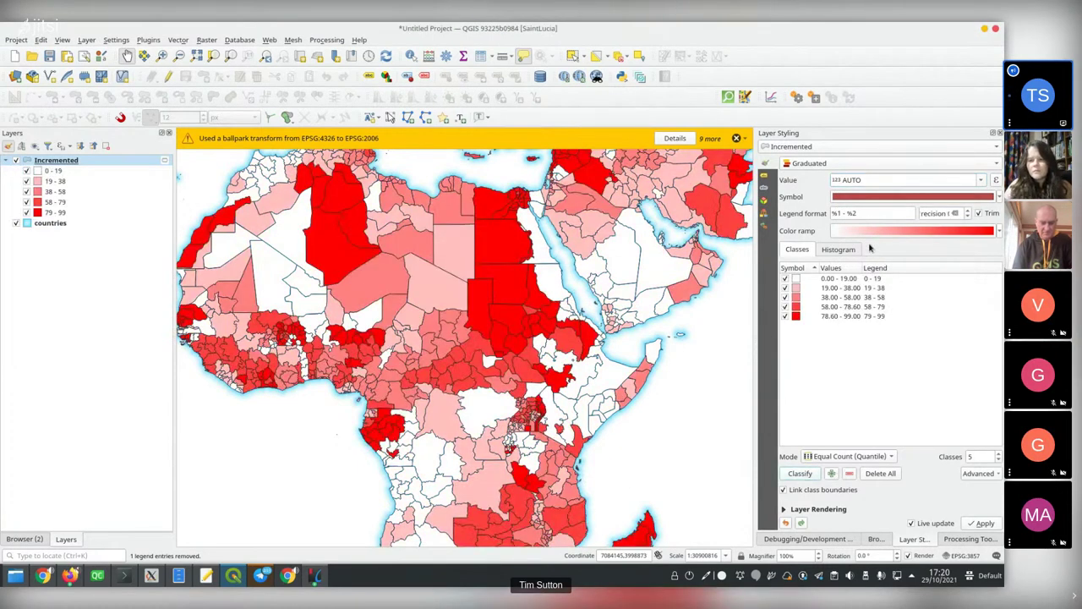
# Change the first colour of the graduated colour ramp to yellow
pyautogui.click(840, 234)
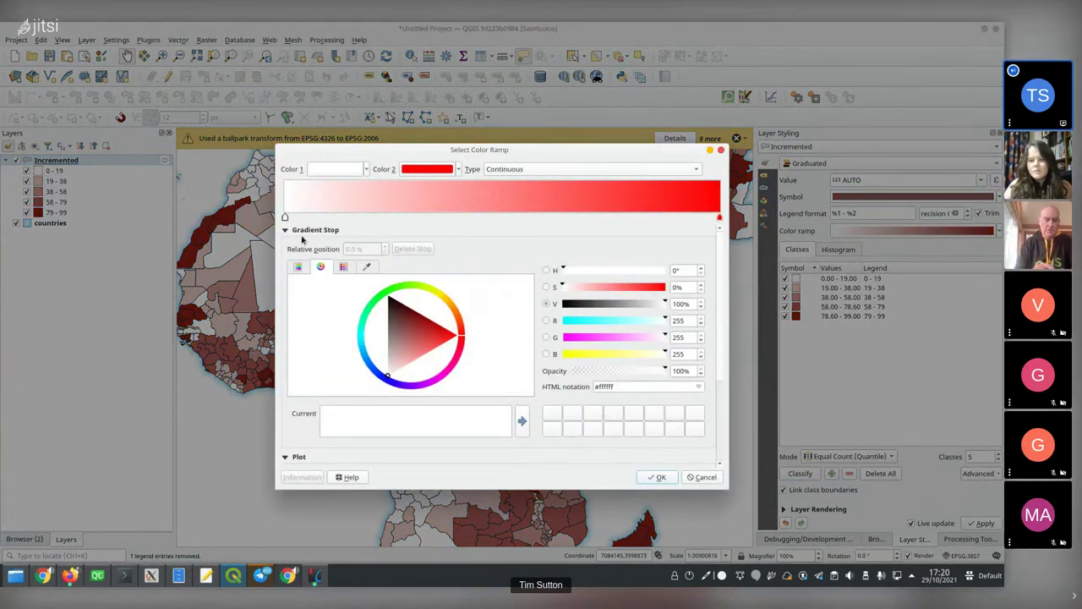
pyautogui.click(356, 171)
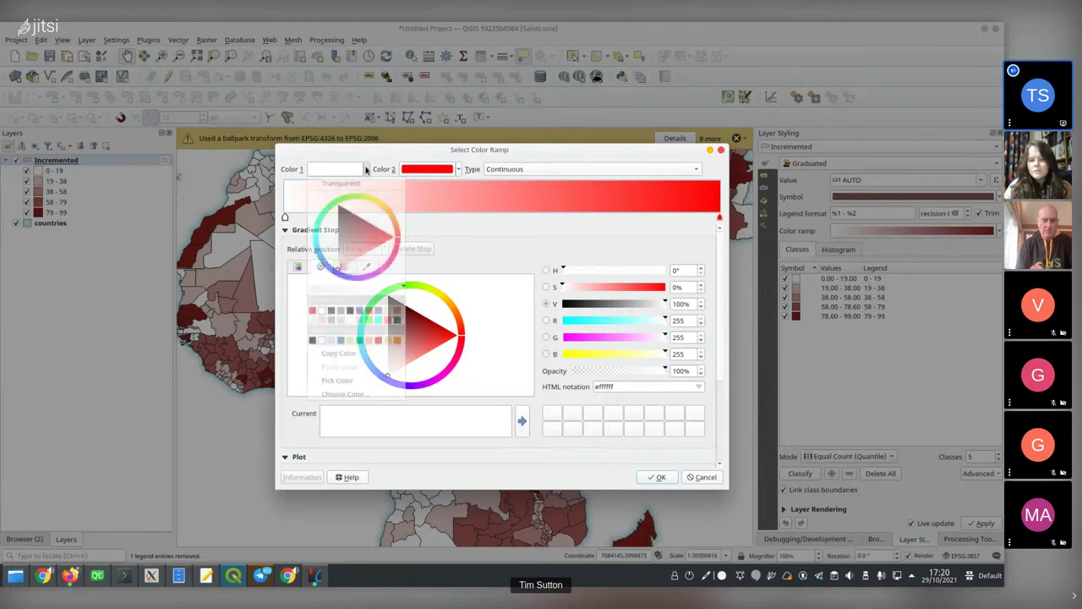
pyautogui.moveTo(372, 204); pyautogui.dragTo(377, 207)
pyautogui.click(671, 481)
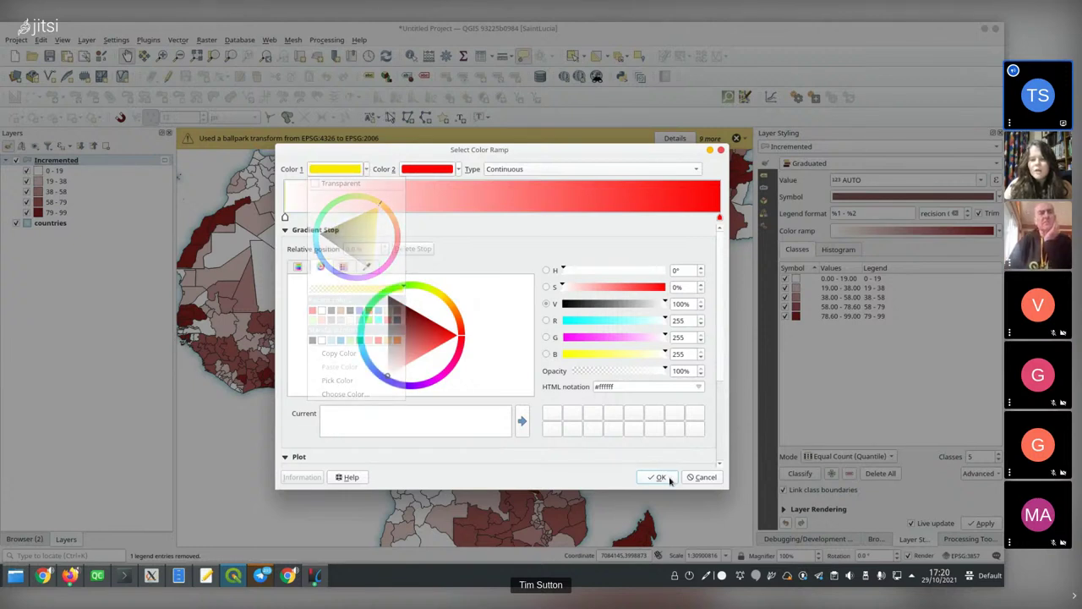
pyautogui.click(659, 478)
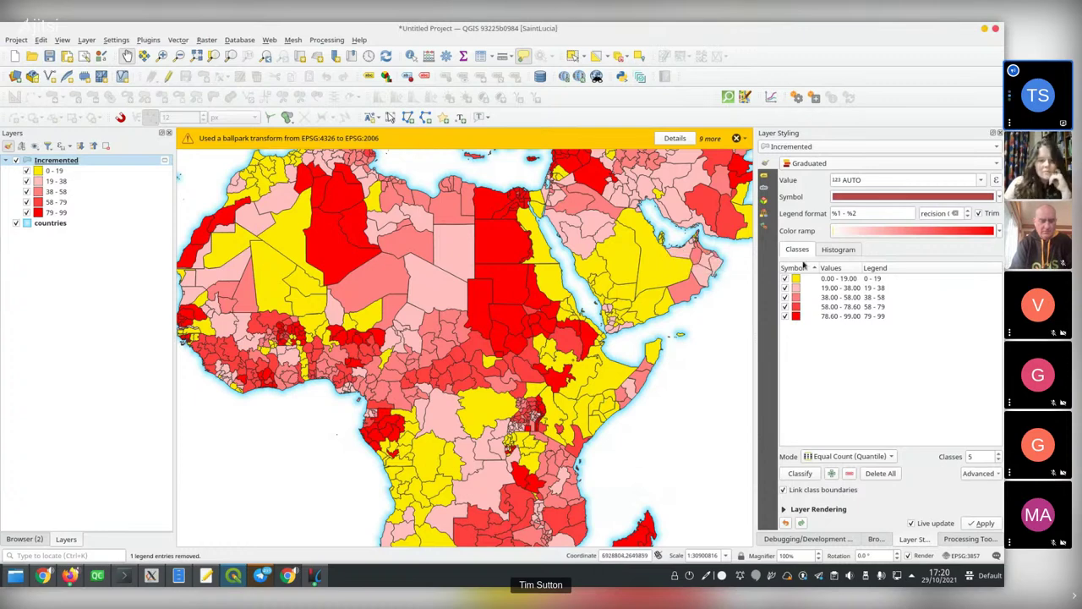
# Reopen the Add autoincremental field algorithm to review its modulus value option, and close it without running
pyautogui.click(965, 539)
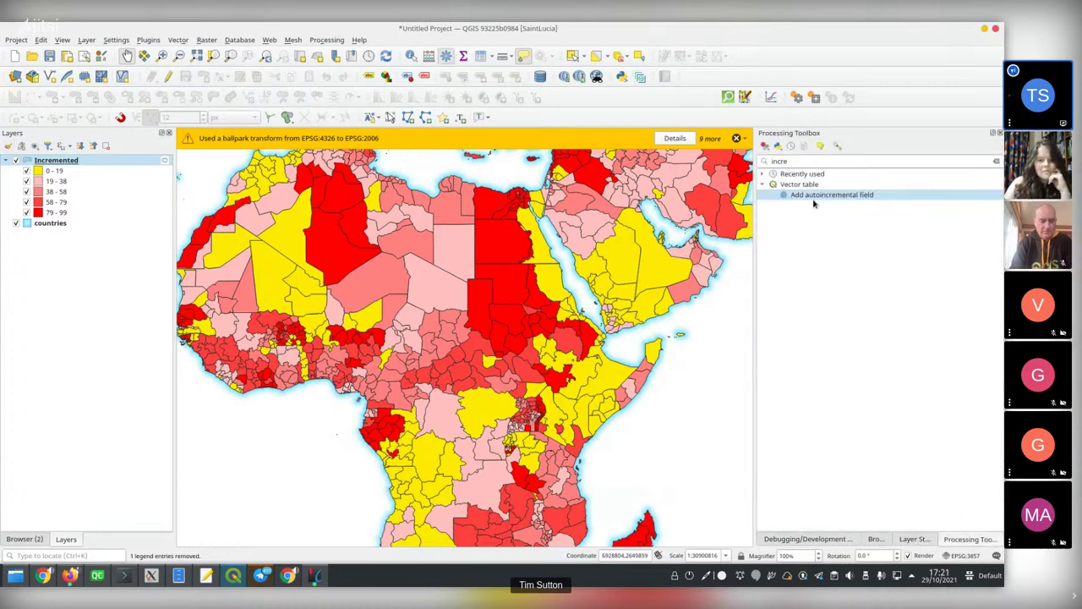
pyautogui.click(815, 195)
pyautogui.doubleClick(814, 195)
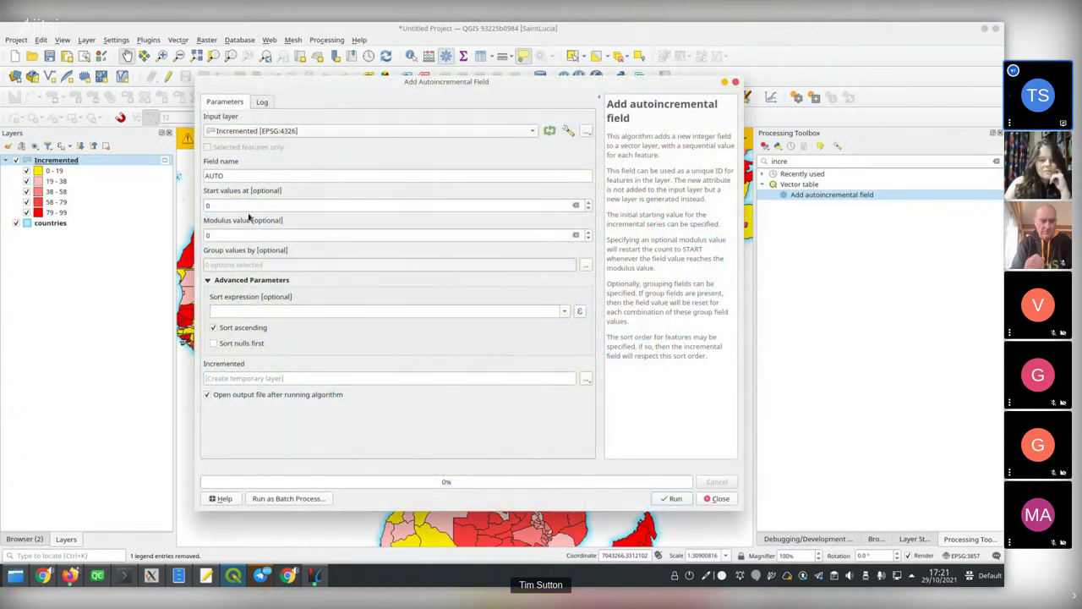
pyautogui.moveTo(231, 234); pyautogui.dragTo(197, 235)
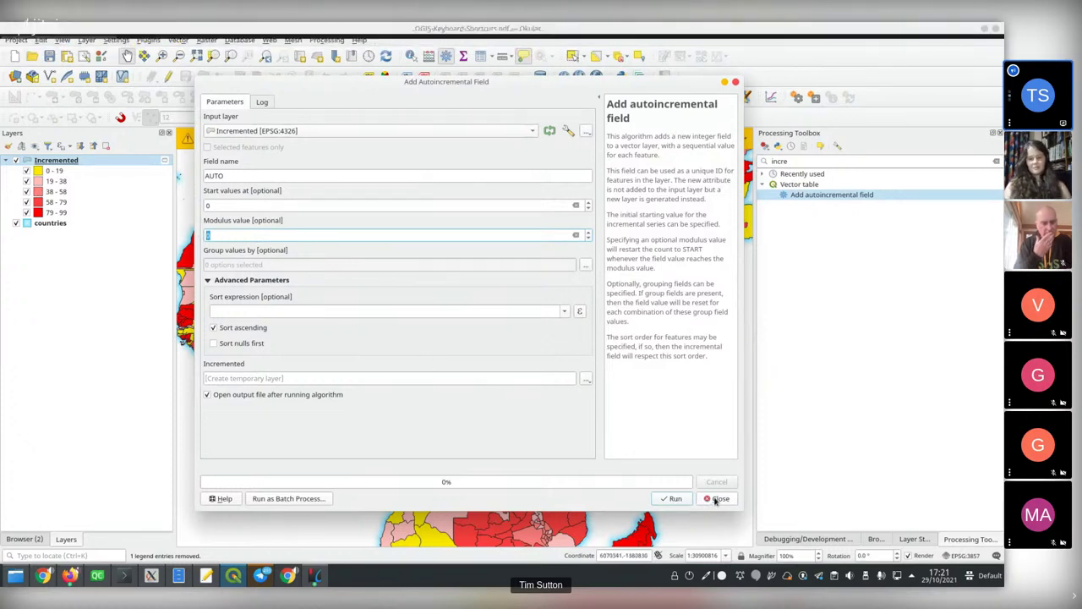
pyautogui.click(717, 499)
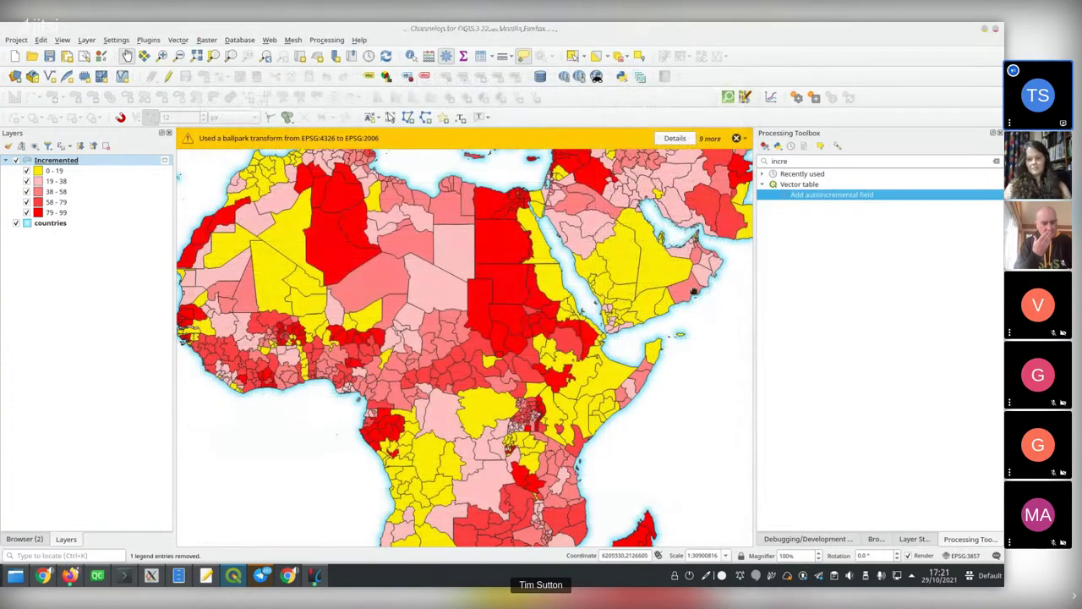
# Switch to the QGIS 3.22 changelog in Firefox and read the feature on moving GPSBabel device configuration to global settings
pyautogui.click(70, 576)
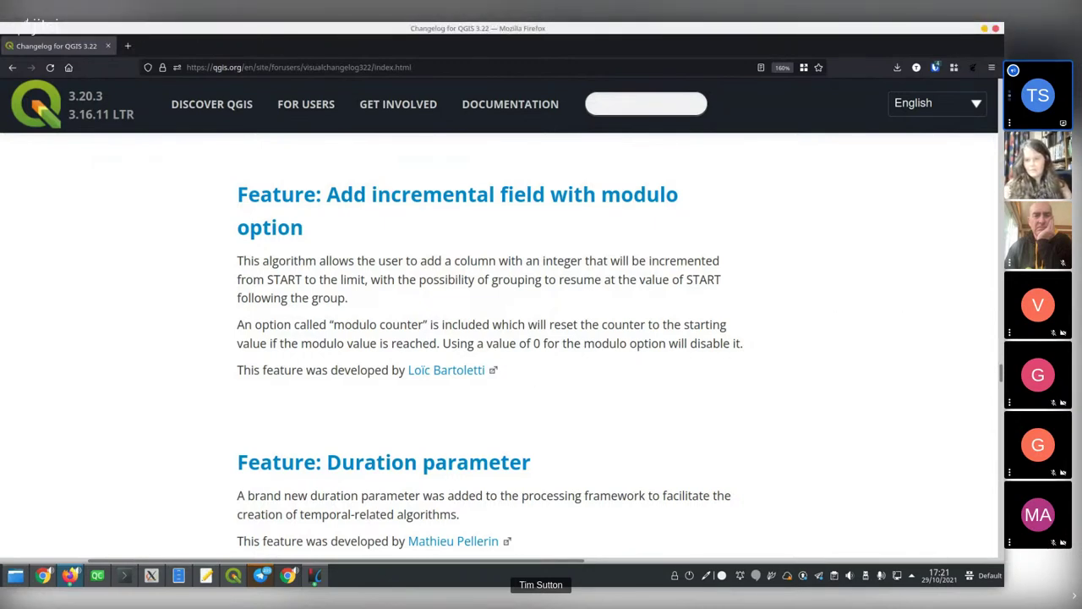
pyautogui.moveTo(1001, 377)
pyautogui.mouseDown()
pyautogui.moveTo(1001, 461)
pyautogui.moveTo(1001, 294)
pyautogui.moveTo(1001, 395)
pyautogui.mouseUp()
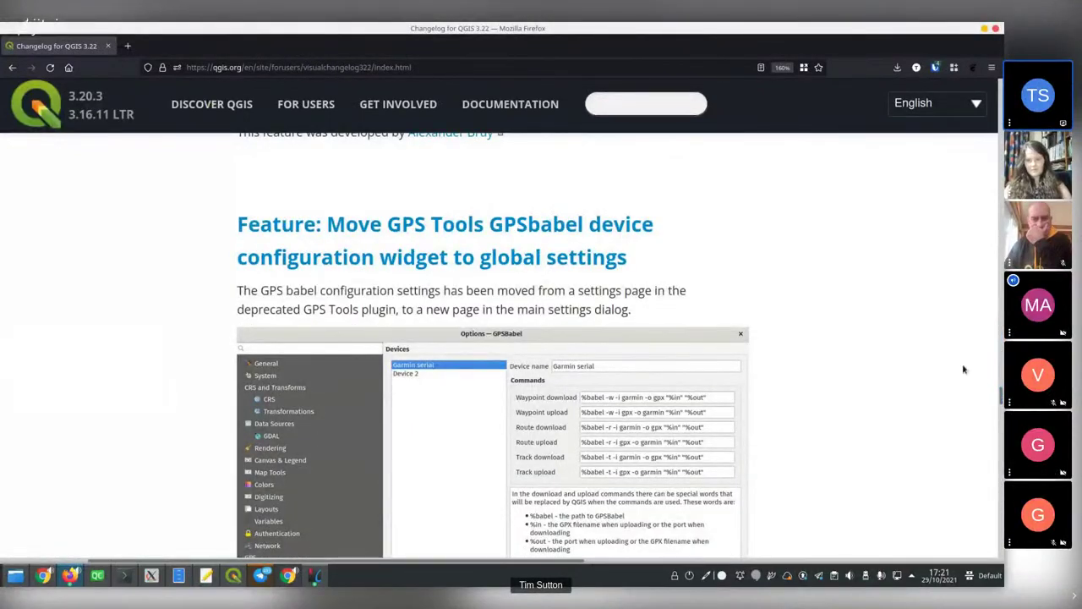
pyautogui.scroll(-2, 910, 325)
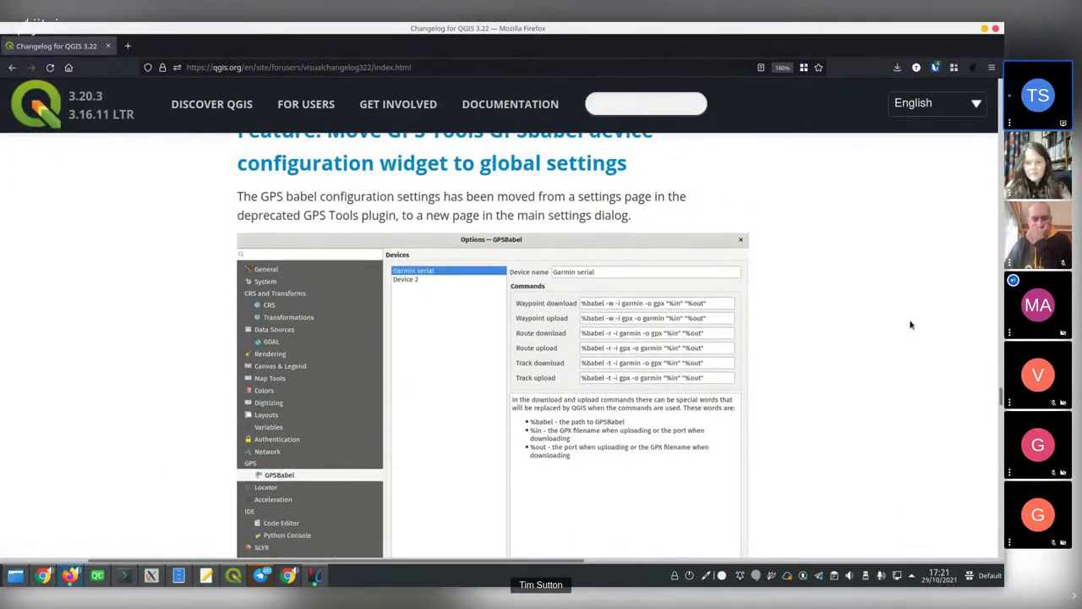
pyautogui.scroll(2, 876, 321)
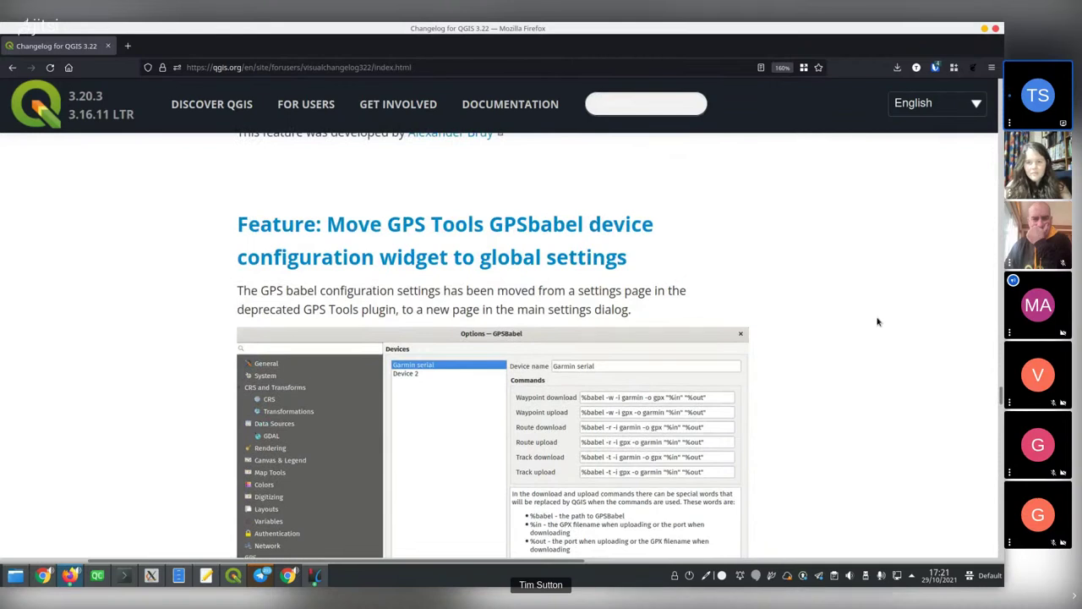
pyautogui.hotkey('alt', 'Tab')
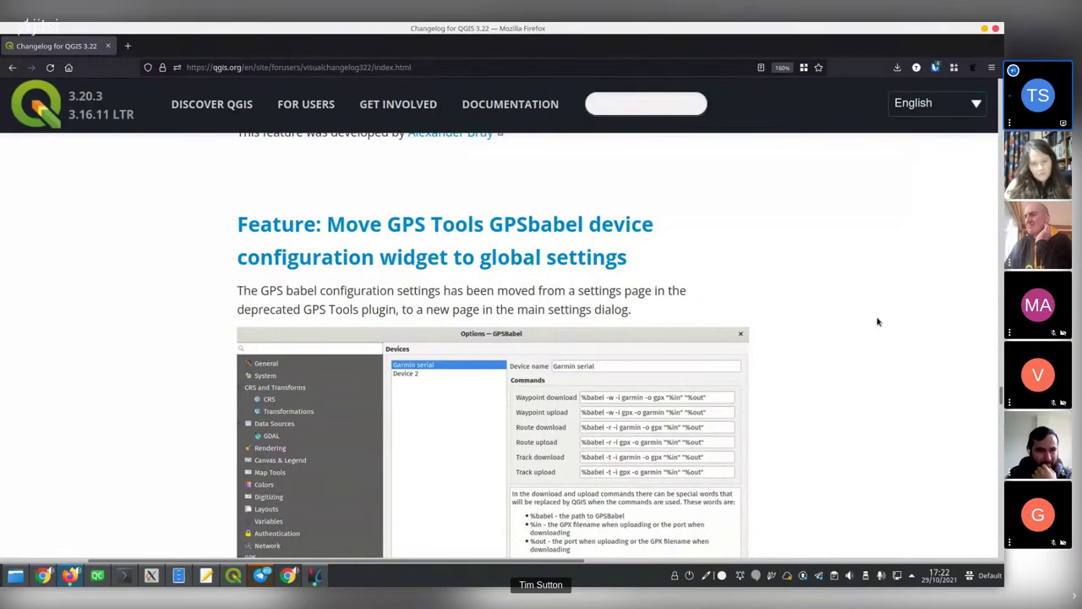
pyautogui.hotkey('alt', 'Tab')
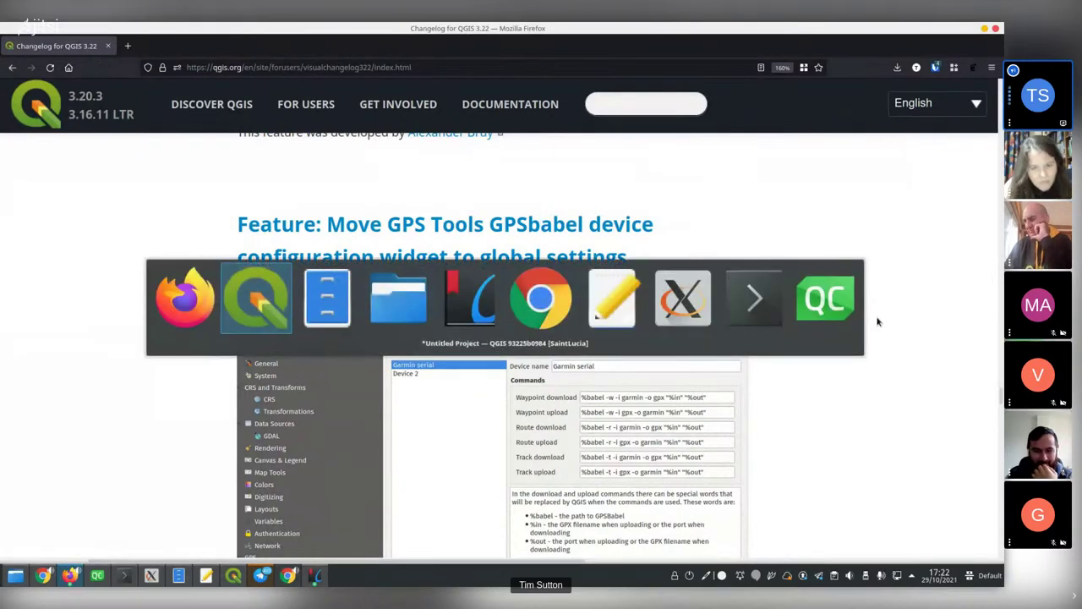
pyautogui.press('Escape')
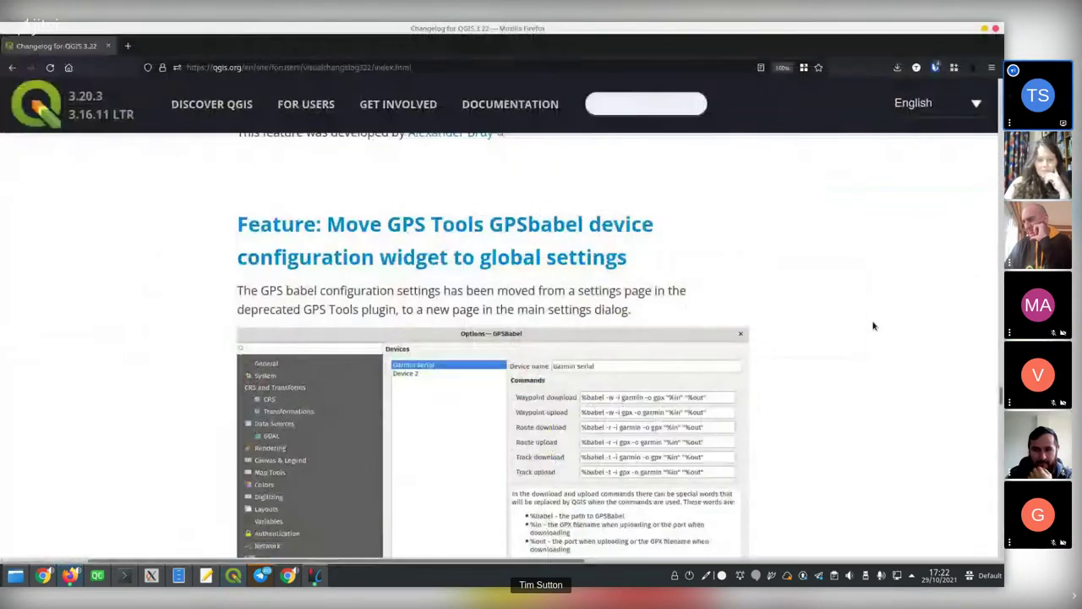
pyautogui.scroll(-1, 629, 338)
pyautogui.scroll(-5, 630, 338)
pyautogui.scroll(4, 609, 348)
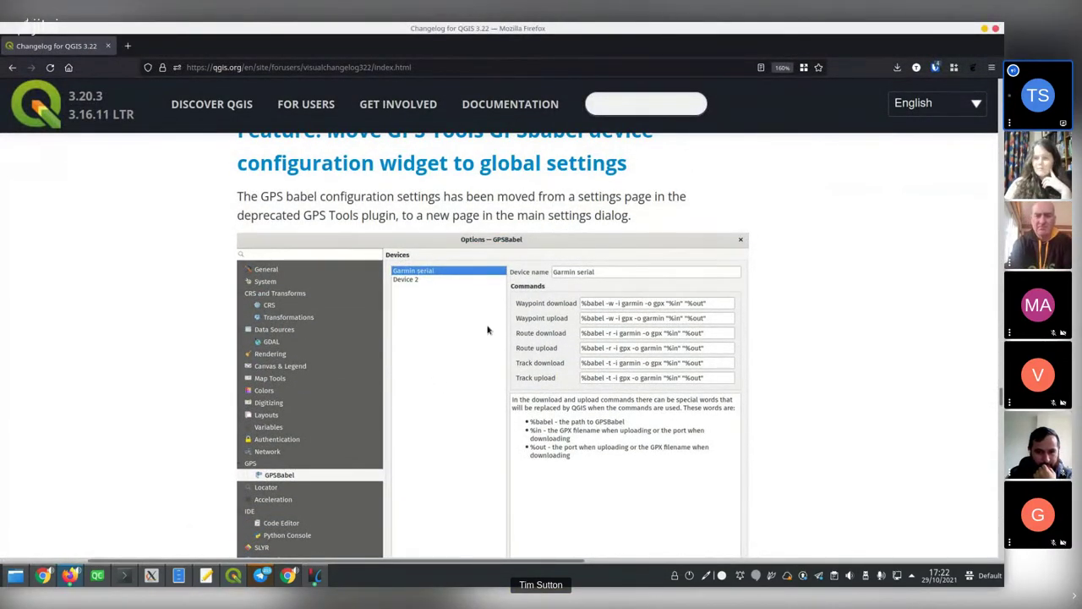
# Switch to QGIS, review the GPSBabel page of the program options, and close the options without changes
pyautogui.hotkey('alt', 'Tab')
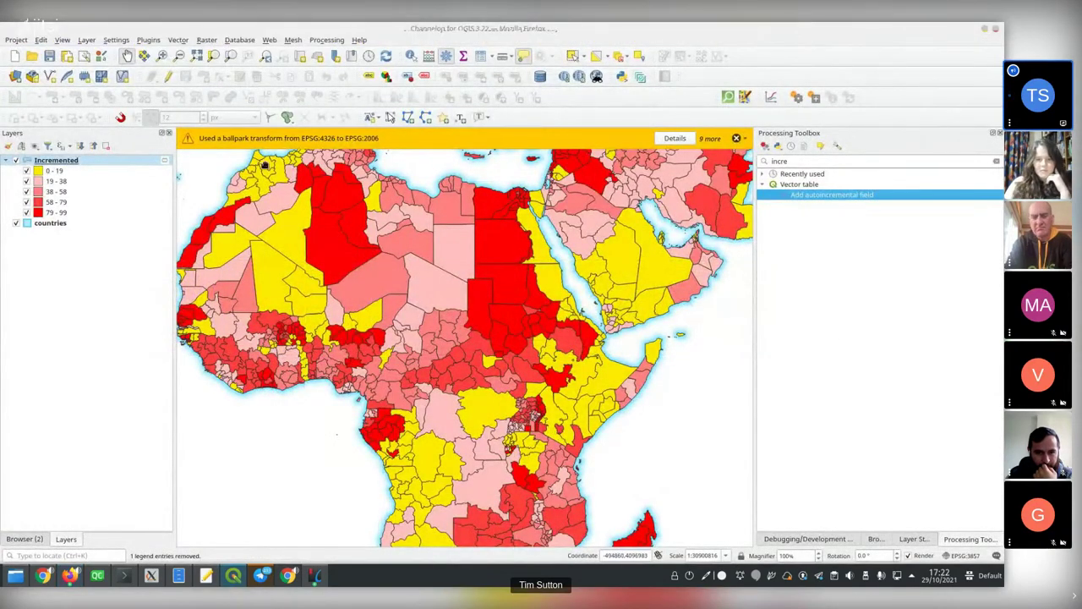
pyautogui.click(127, 40)
pyautogui.click(156, 192)
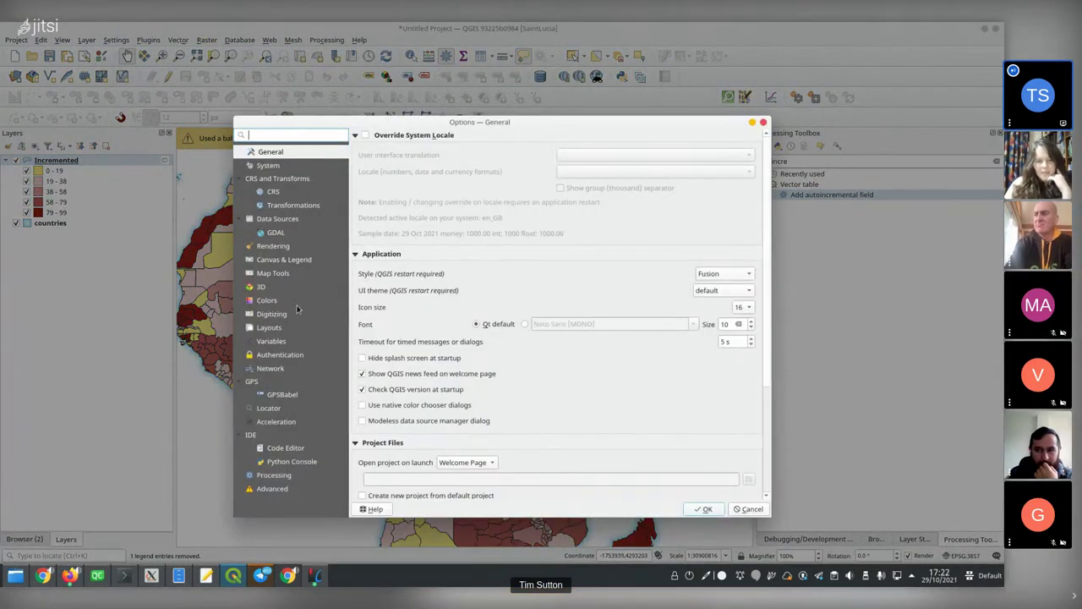
pyautogui.click(283, 395)
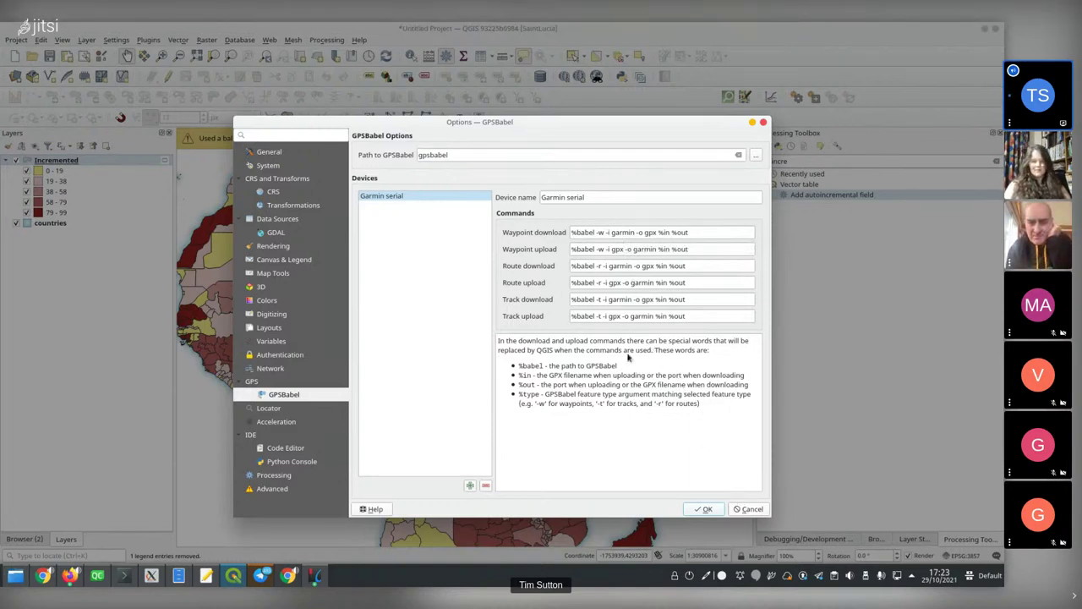
pyautogui.click(752, 509)
# Return to the changelog in Firefox and read the feature on virtual raster support in the raster calculator
pyautogui.hotkey('alt', 'Tab')
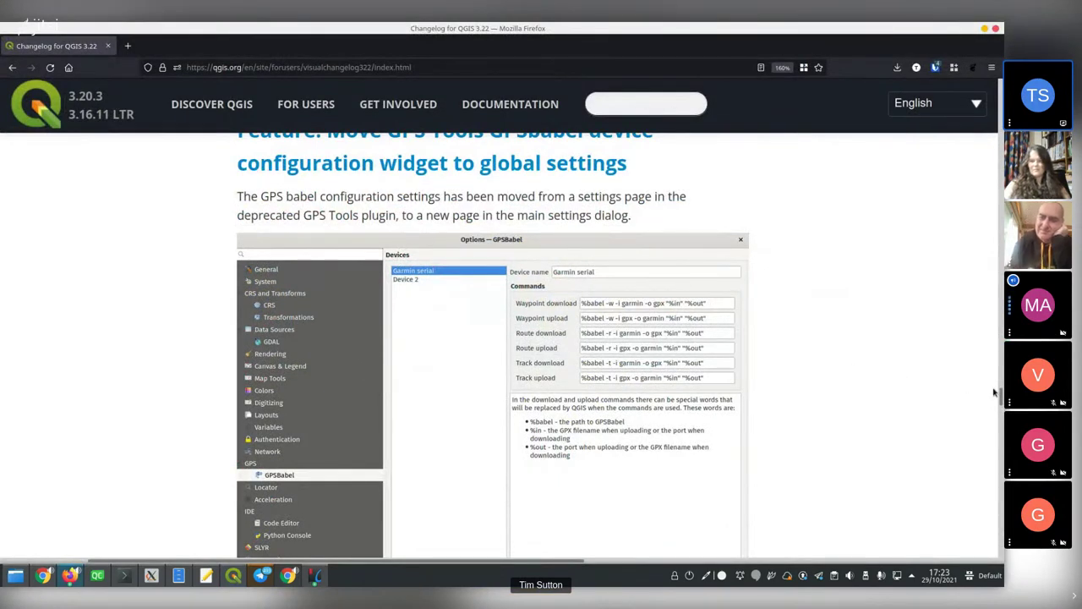
pyautogui.hotkey('alt', 'Tab')
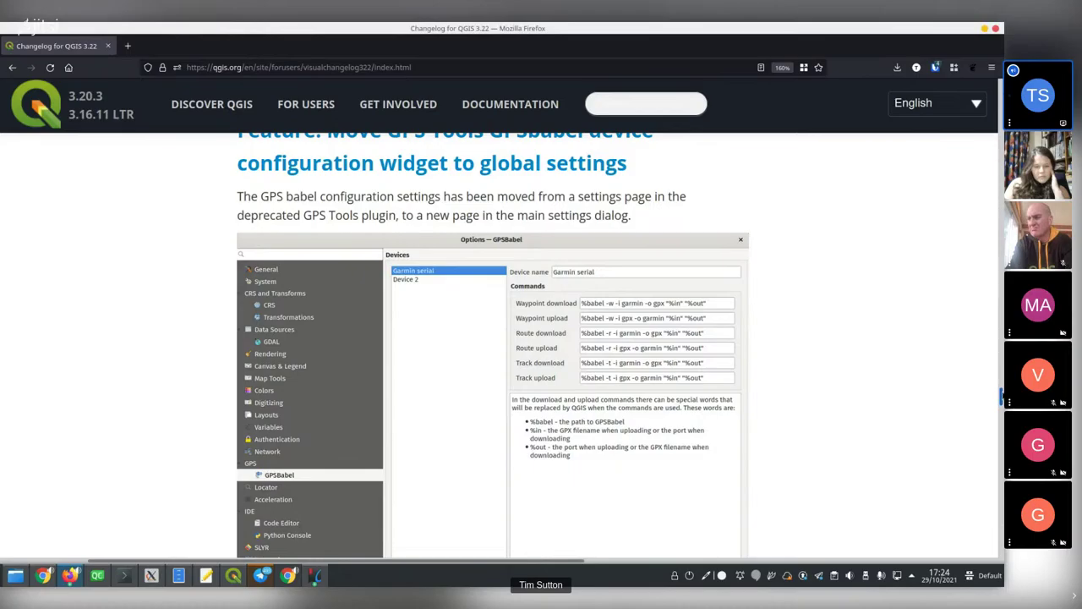
pyautogui.scroll(10, 1000, 389)
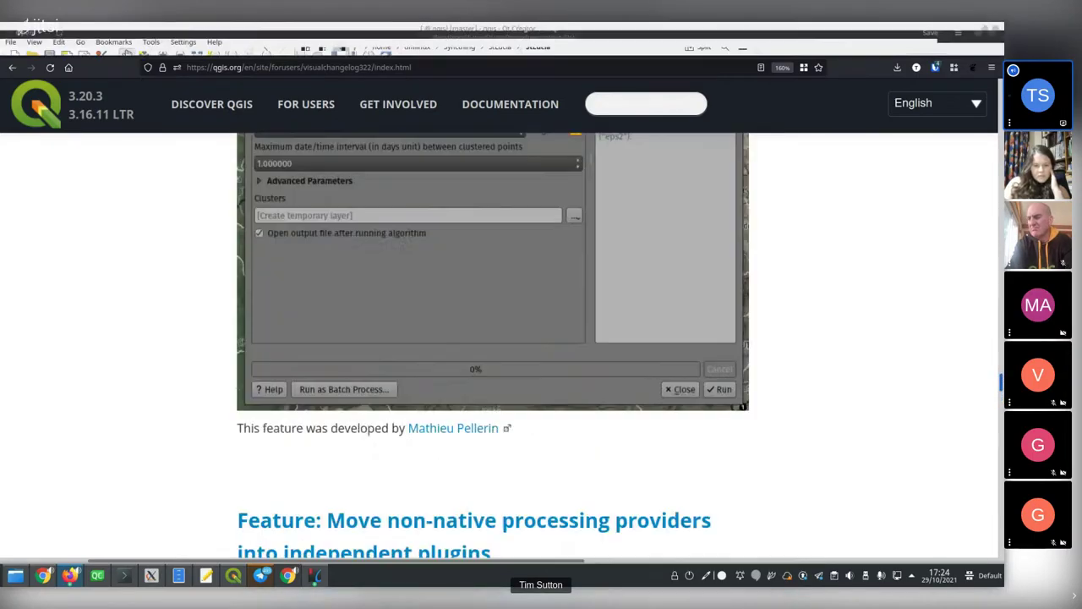
pyautogui.scroll(15, 1000, 382)
pyautogui.moveTo(1000, 250); pyautogui.dragTo(1000, 345)
pyautogui.hotkey('alt', 'Tab')
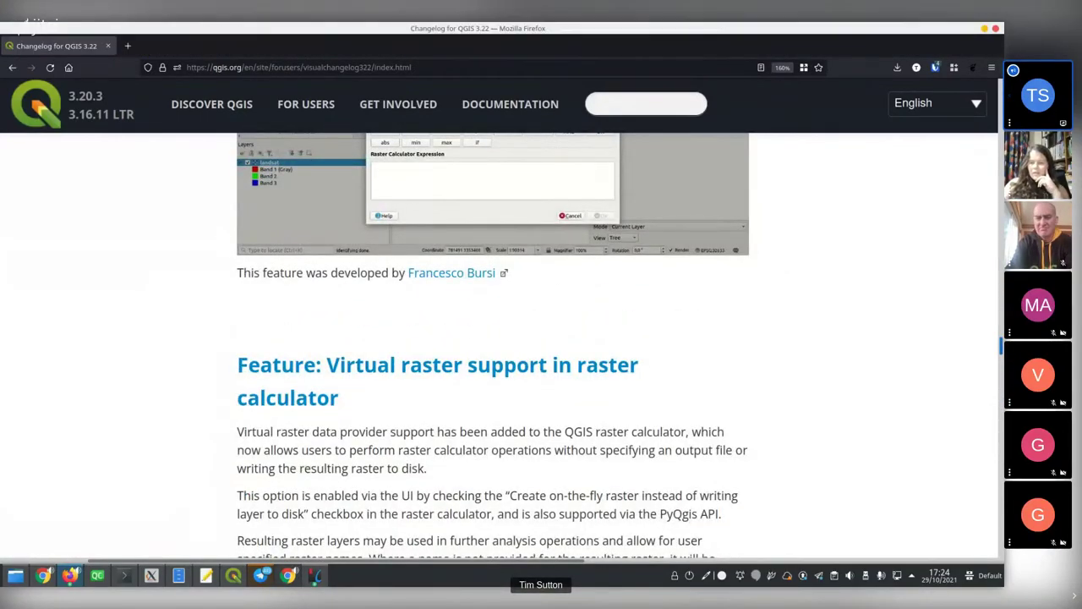
pyautogui.moveTo(1001, 345)
pyautogui.mouseDown()
pyautogui.moveTo(1000, 377)
pyautogui.moveTo(1001, 246)
pyautogui.moveTo(1000, 440)
pyautogui.moveTo(1000, 305)
pyautogui.moveTo(1000, 349)
pyautogui.mouseUp()
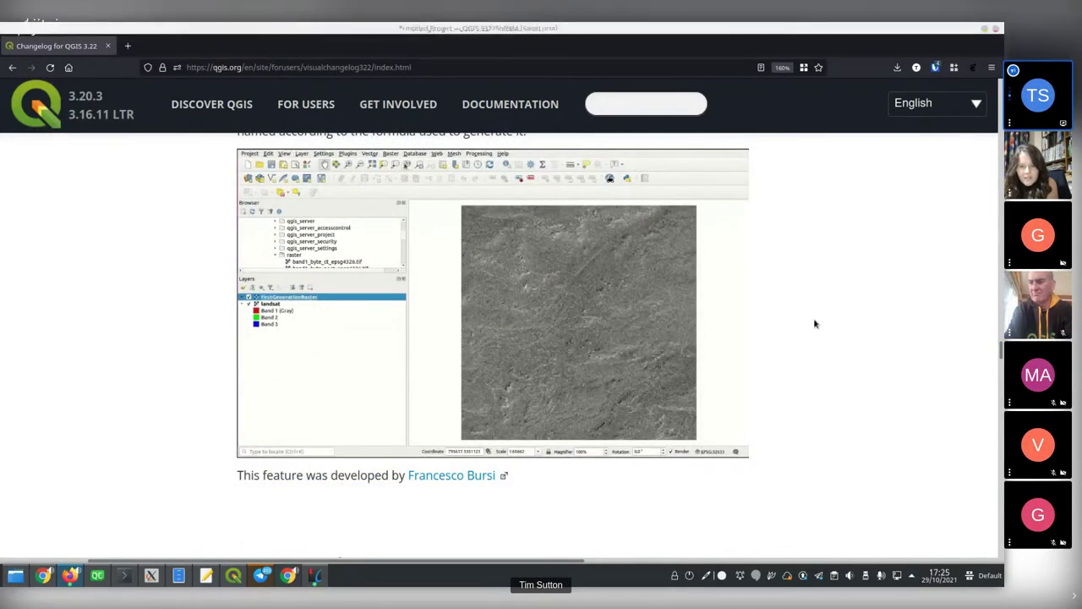
pyautogui.scroll(2, 815, 323)
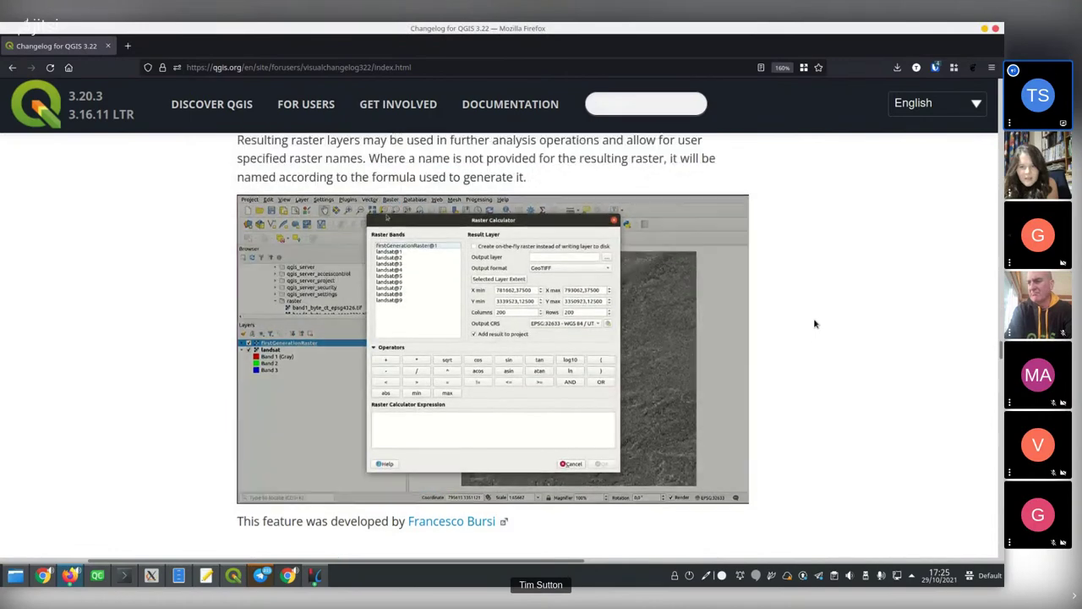
pyautogui.scroll(3, 815, 324)
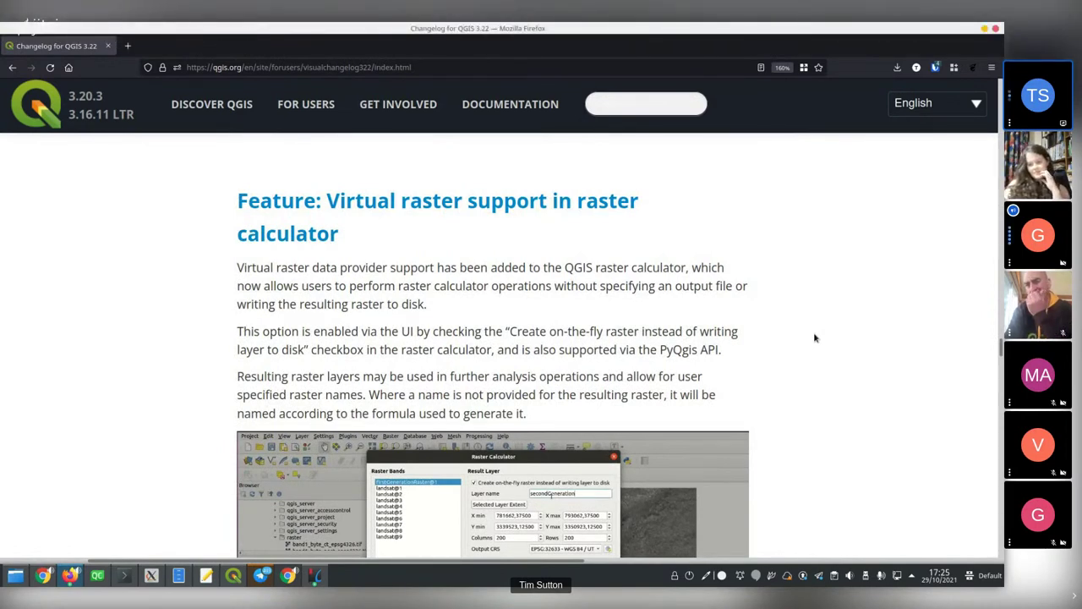
pyautogui.scroll(-2, 847, 296)
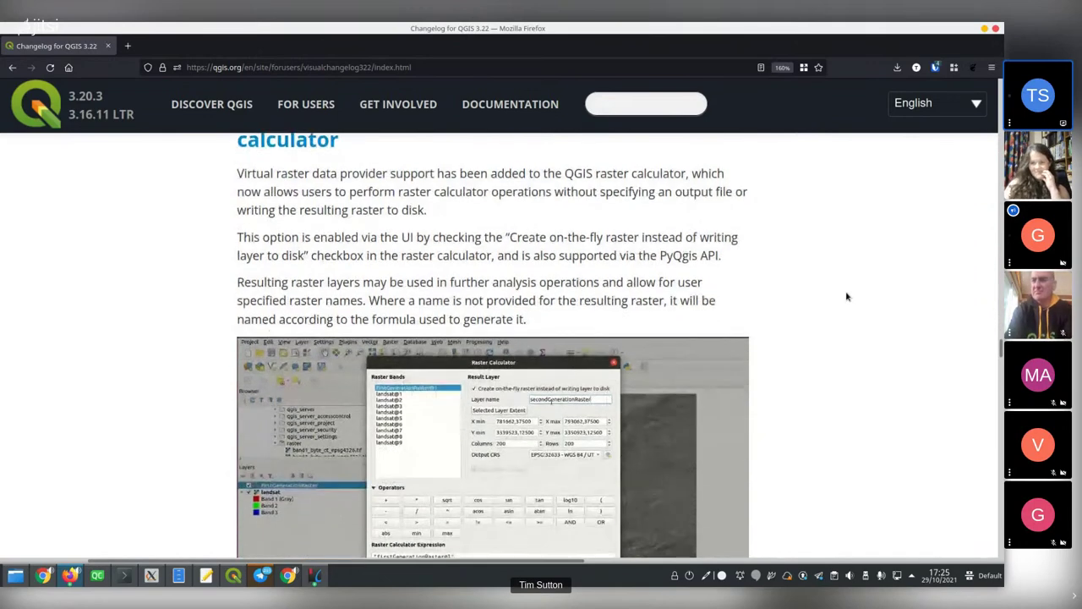
pyautogui.scroll(2, 847, 296)
# Switch to QGIS and start a session with the Open GIS Stack user profile
pyautogui.hotkey('alt', 'Tab')
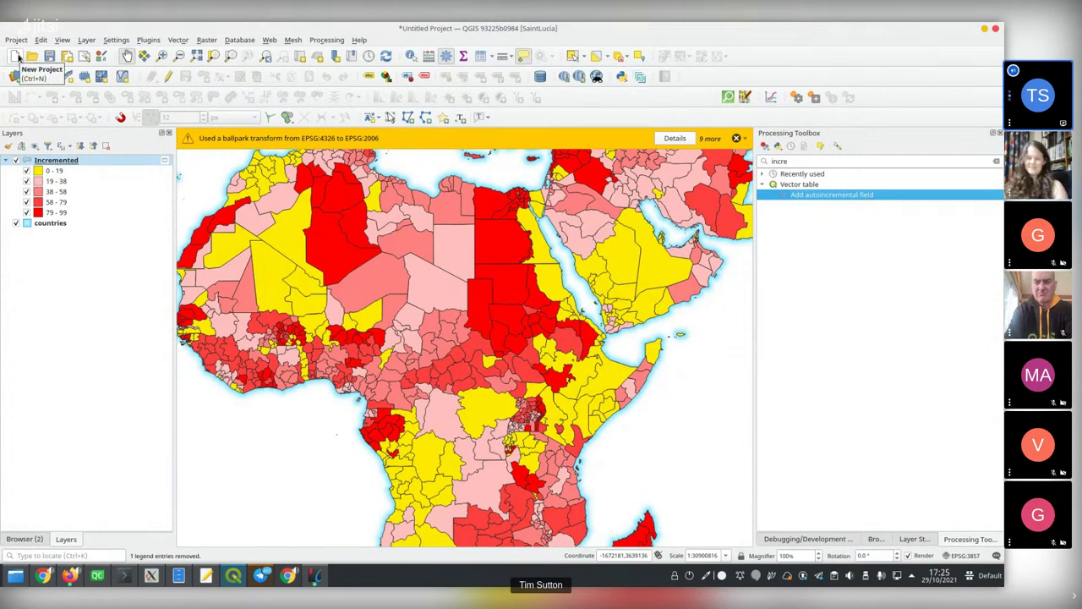
pyautogui.scroll(6, 541, 457)
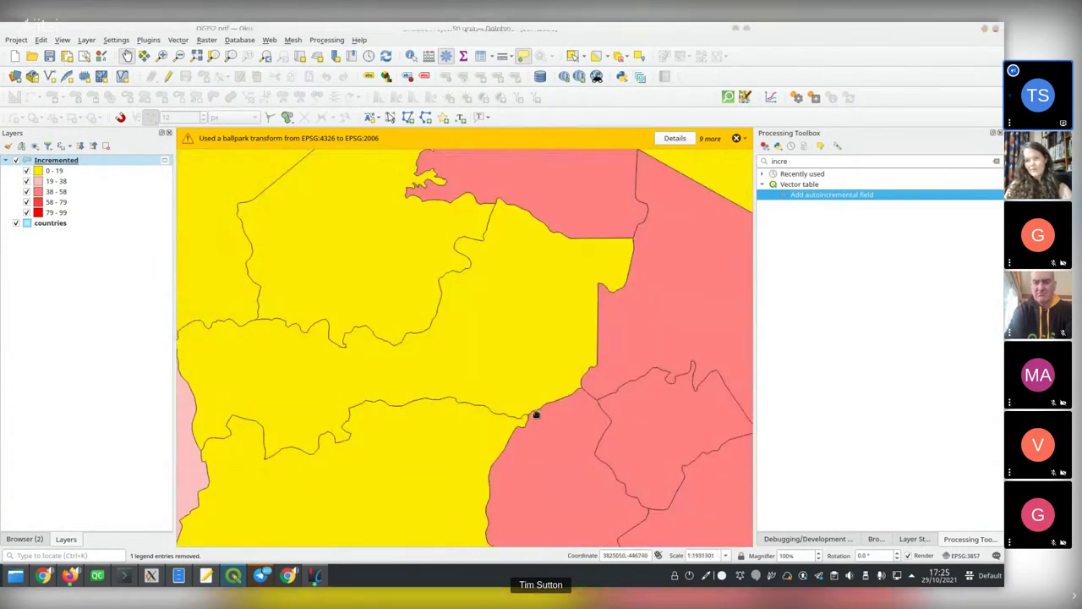
pyautogui.click(148, 40)
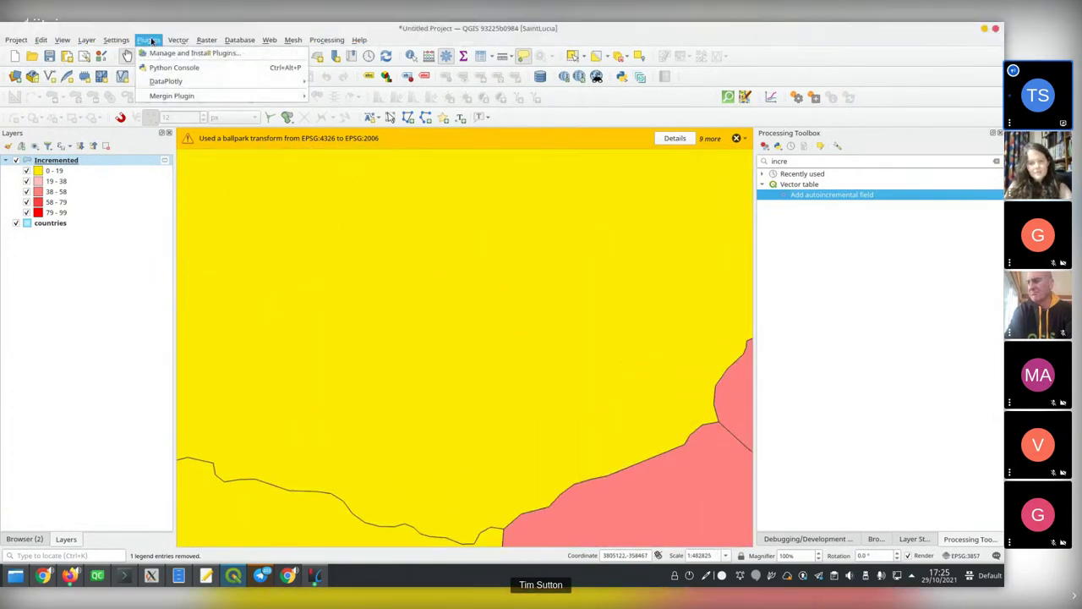
pyautogui.moveTo(169, 95)
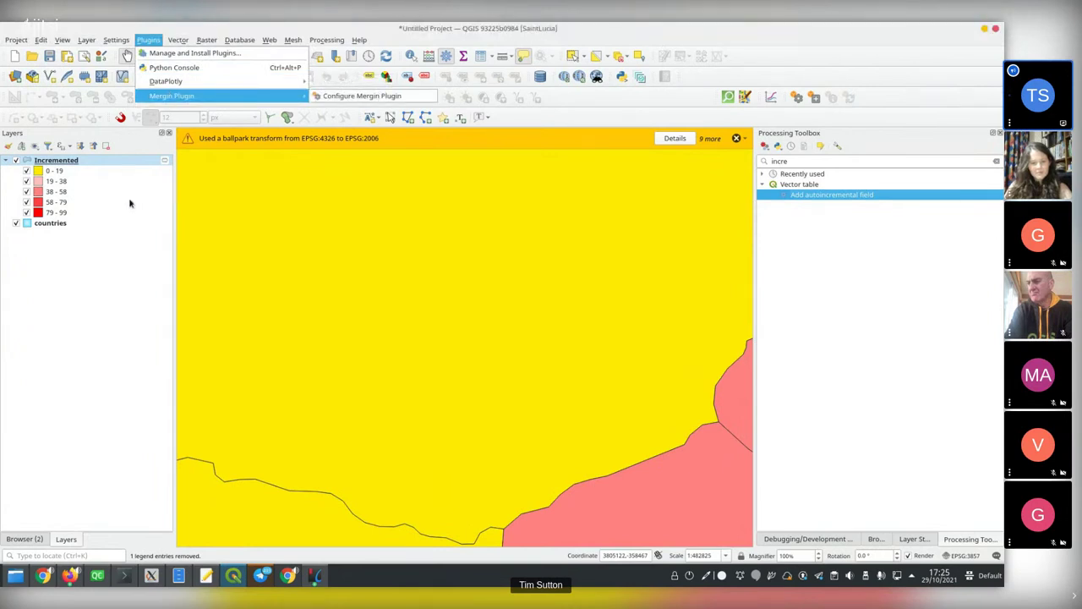
pyautogui.click(131, 277)
pyautogui.click(116, 40)
pyautogui.moveTo(135, 53)
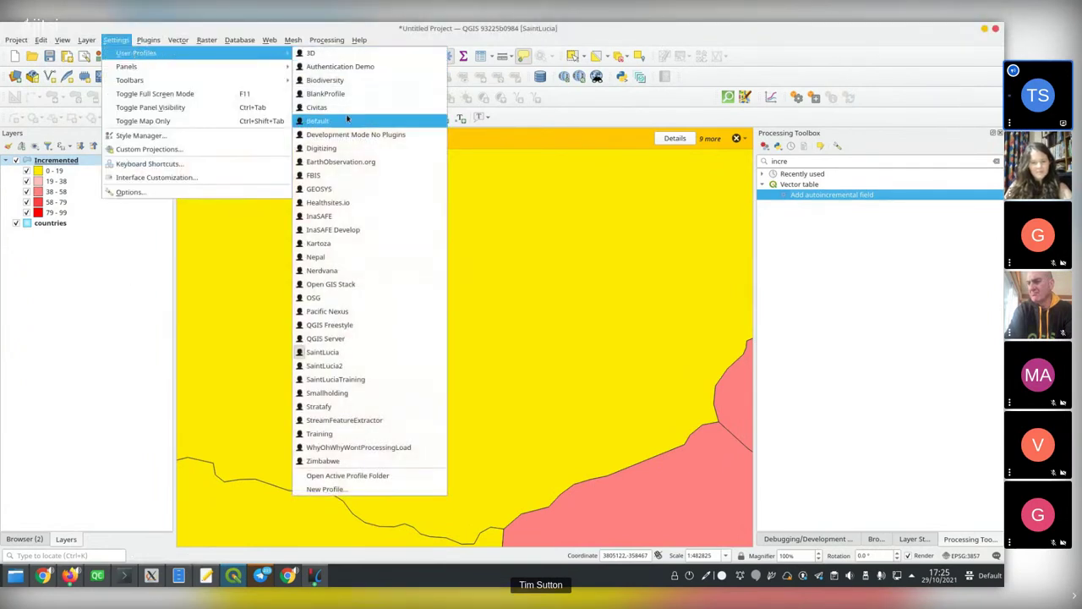
pyautogui.click(330, 286)
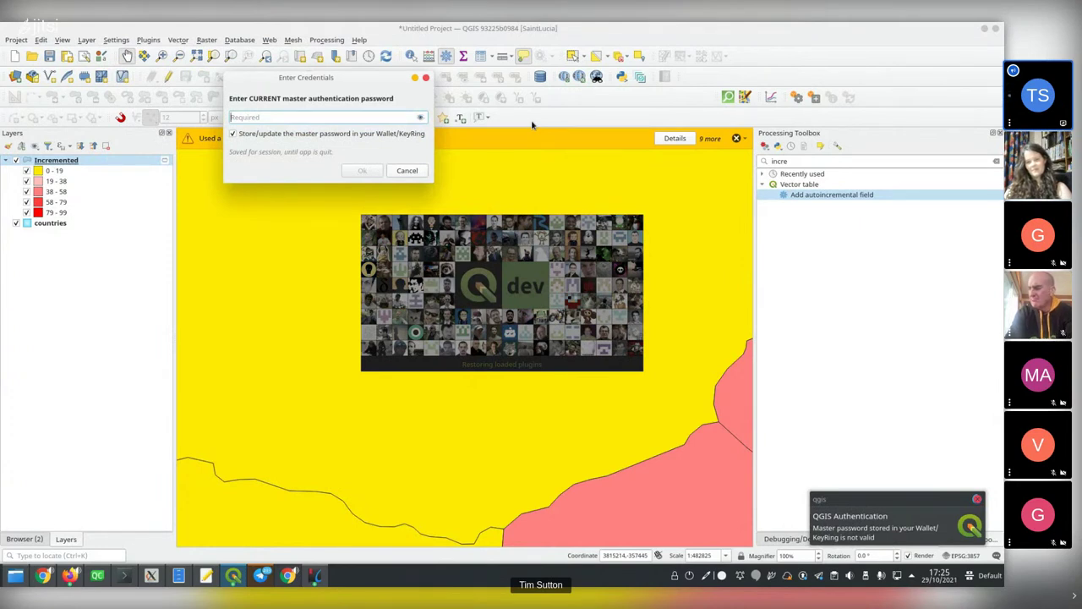
# Enter the current master authentication password and submit the credentials so the new profile can load
pyautogui.write('********')
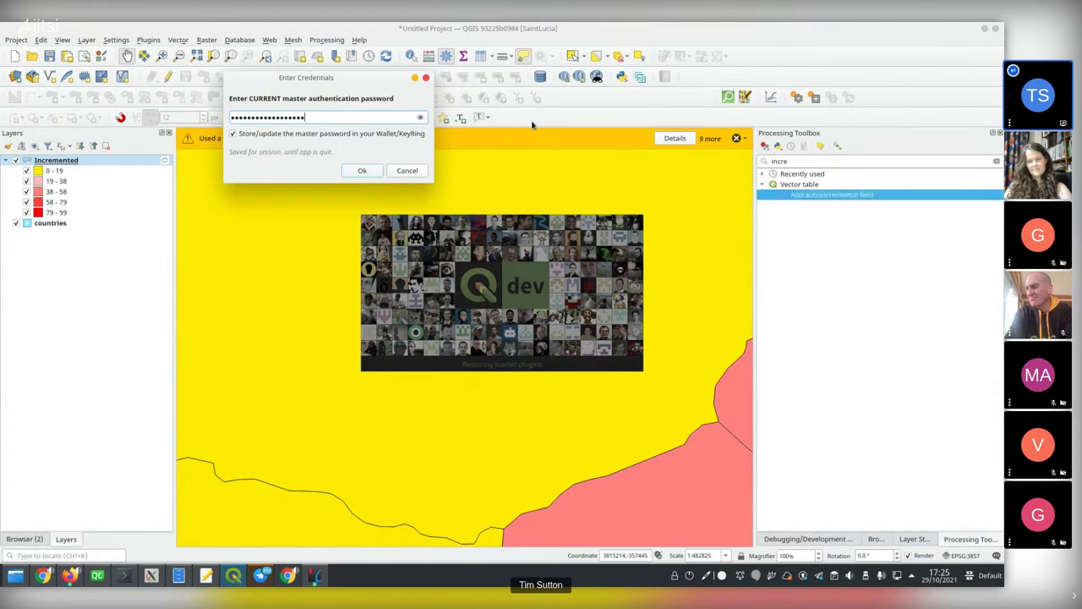
pyautogui.press('Return')
pyautogui.write('****')
pyautogui.press('Return')
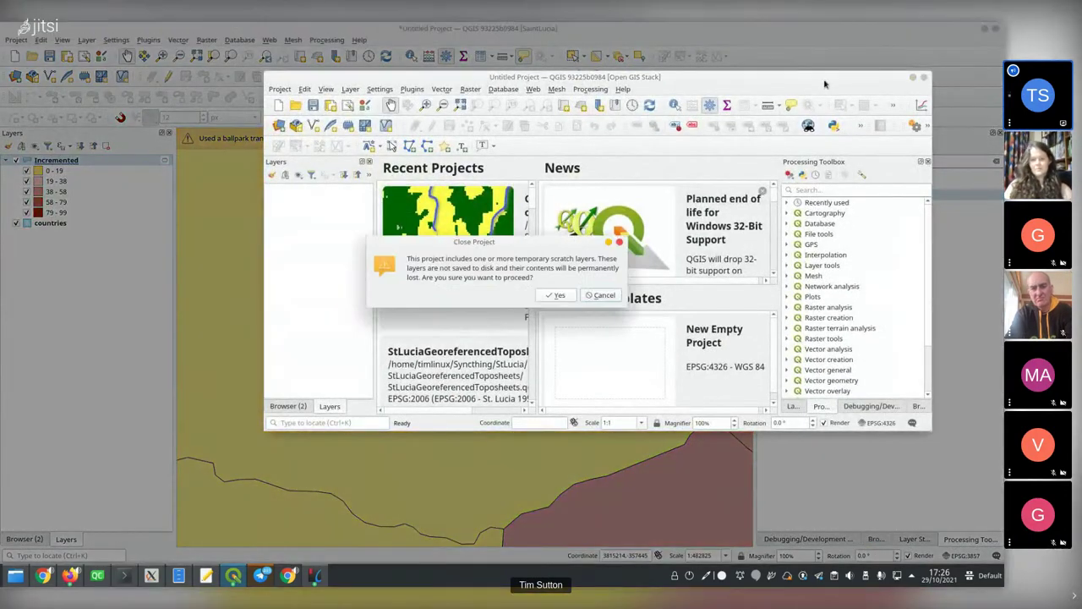
# Close the previous project, discarding its temporary scratch layers, and maximize the Open GIS Stack window
pyautogui.click(568, 298)
pyautogui.click(514, 292)
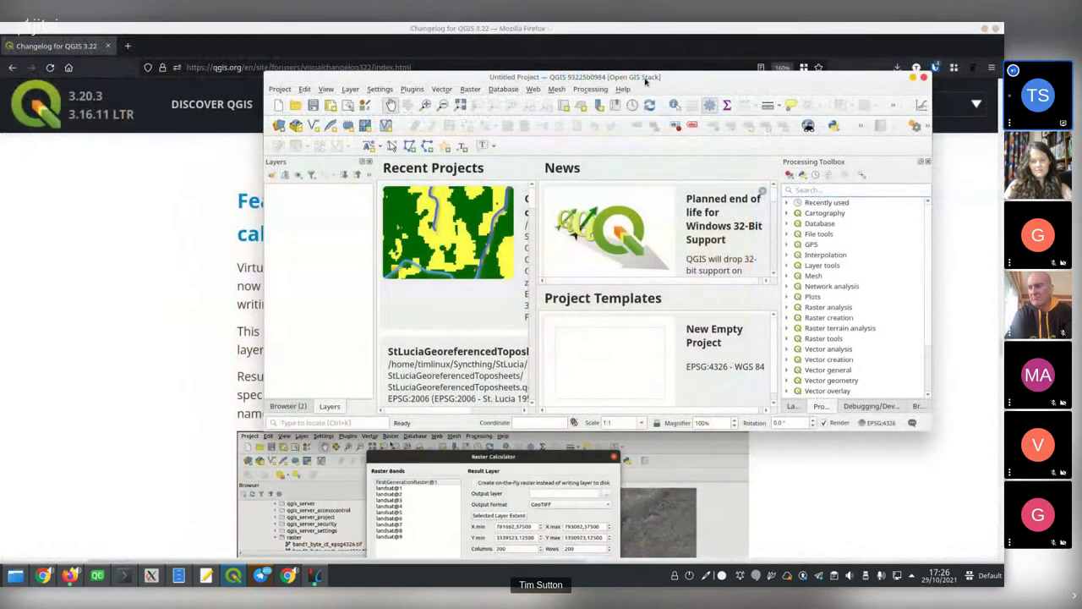
pyautogui.doubleClick(645, 81)
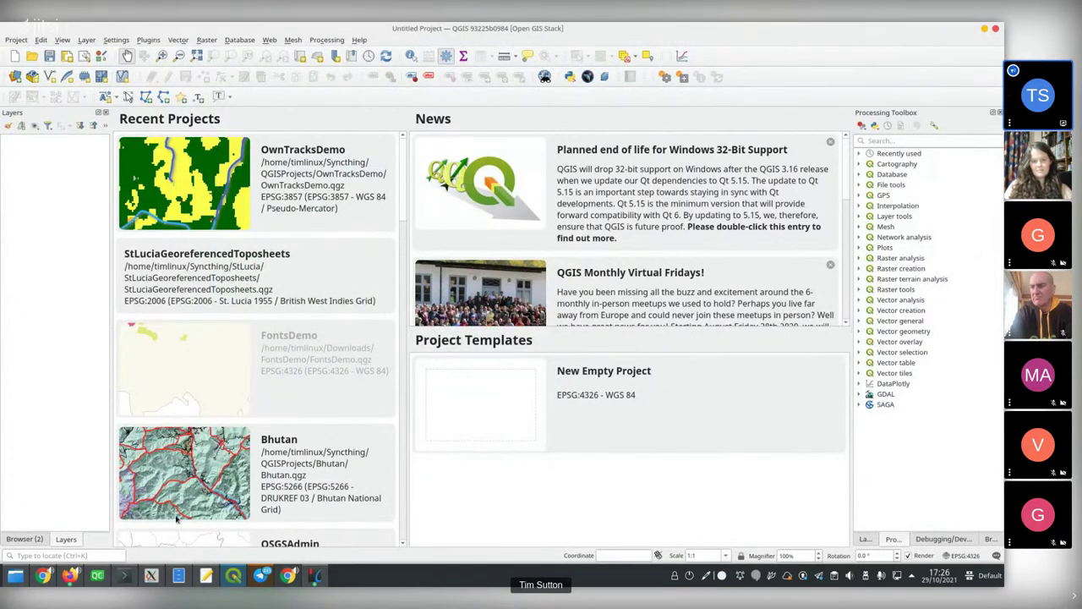
# Add the OpenStreetMap layer from the XYZ Tiles connections to the empty project
pyautogui.click(24, 538)
pyautogui.scroll(-15, 52, 381)
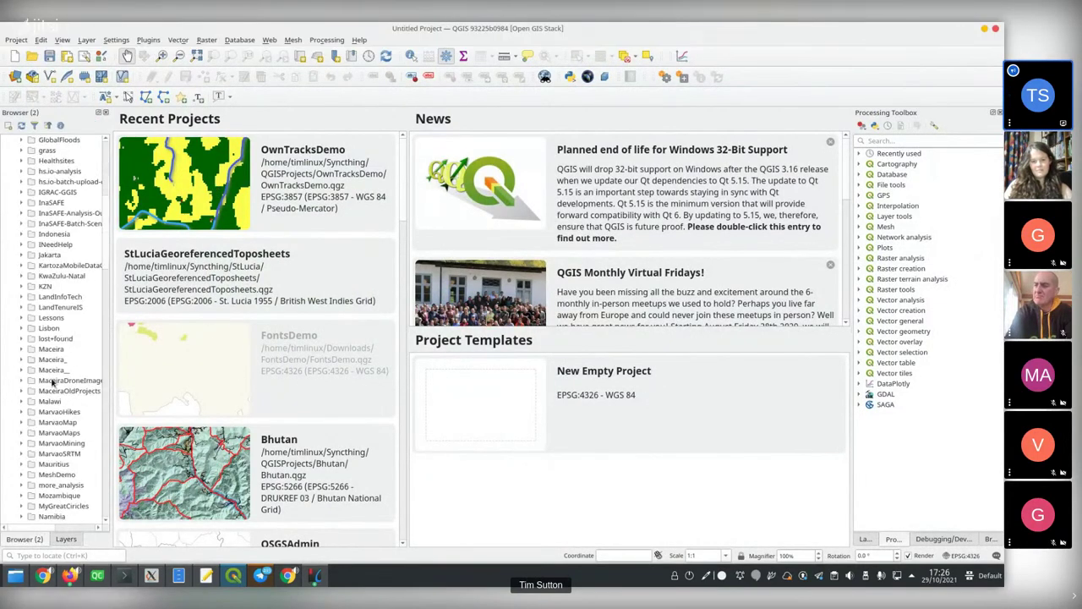
pyautogui.scroll(-10, 50, 322)
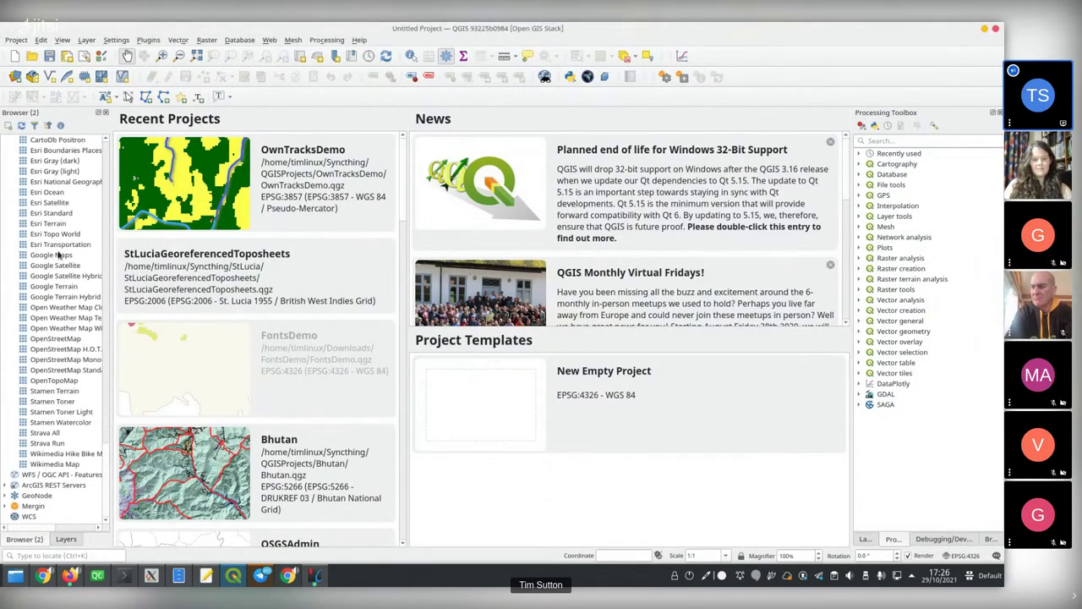
pyautogui.scroll(3, 57, 255)
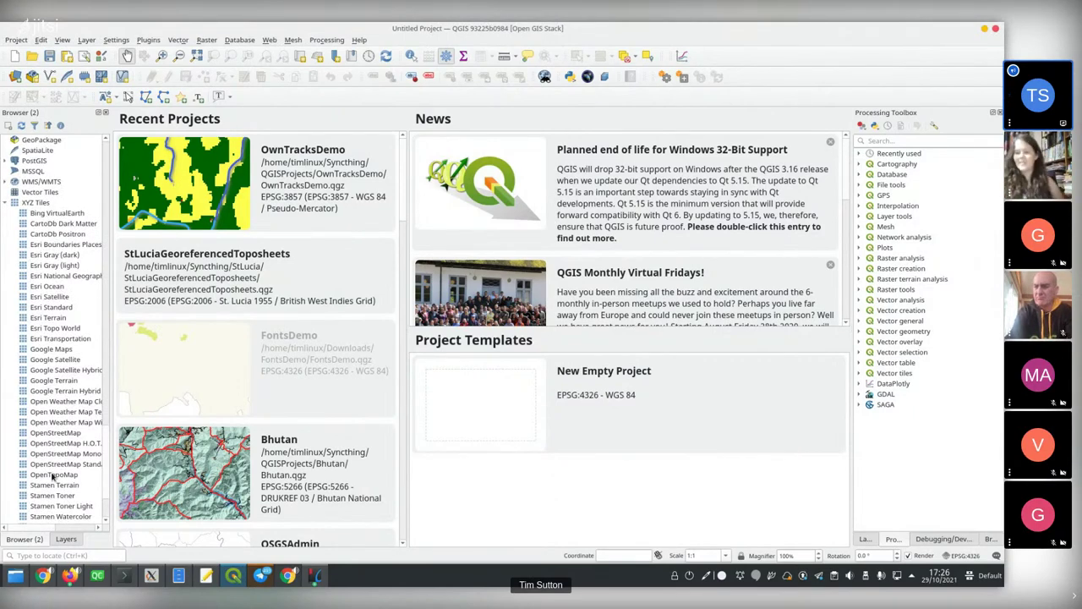
pyautogui.moveTo(55, 432); pyautogui.dragTo(294, 296)
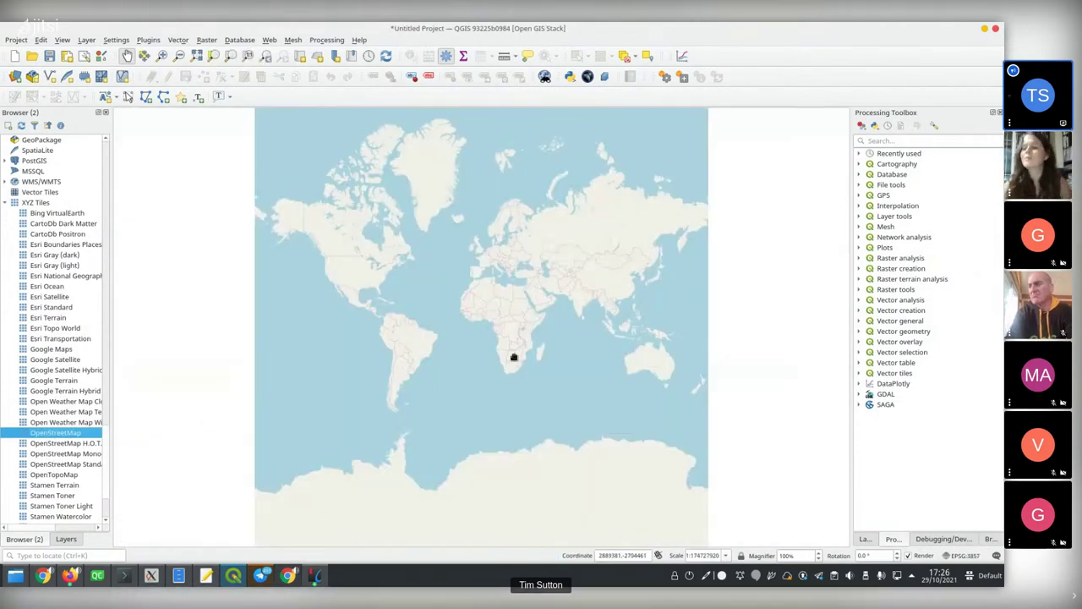
# Frame the Palermo area of northern Sicily on the OpenStreetMap canvas as the sample area
pyautogui.scroll(5, 483, 268)
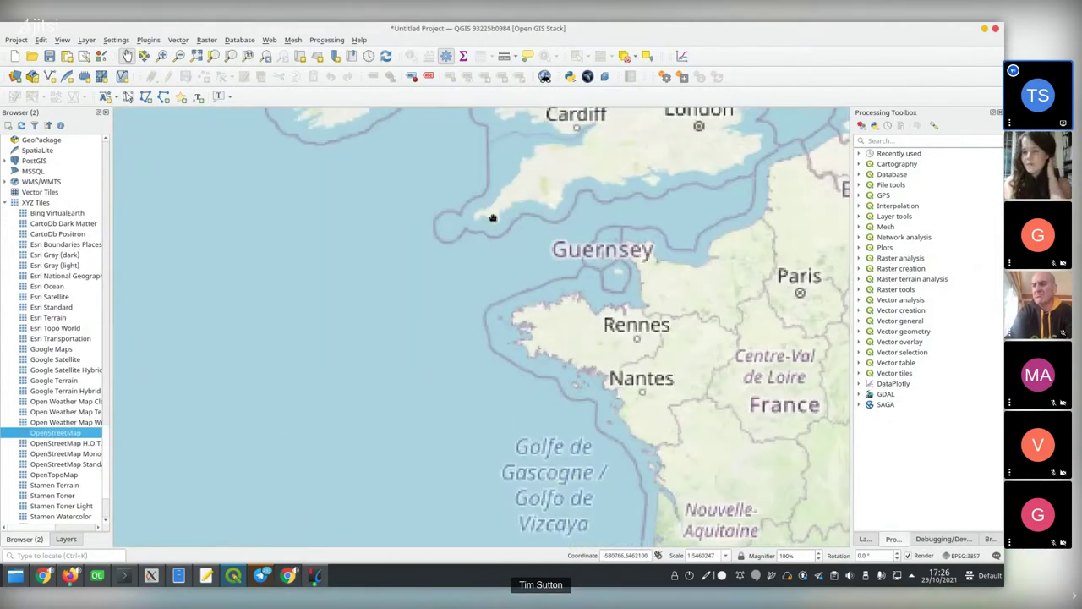
pyautogui.moveTo(587, 188); pyautogui.dragTo(447, 140)
pyautogui.moveTo(752, 371); pyautogui.dragTo(512, 355)
pyautogui.moveTo(837, 321); pyautogui.dragTo(684, 331)
pyautogui.moveTo(812, 355); pyautogui.dragTo(591, 152)
pyautogui.moveTo(550, 524); pyautogui.dragTo(563, 358)
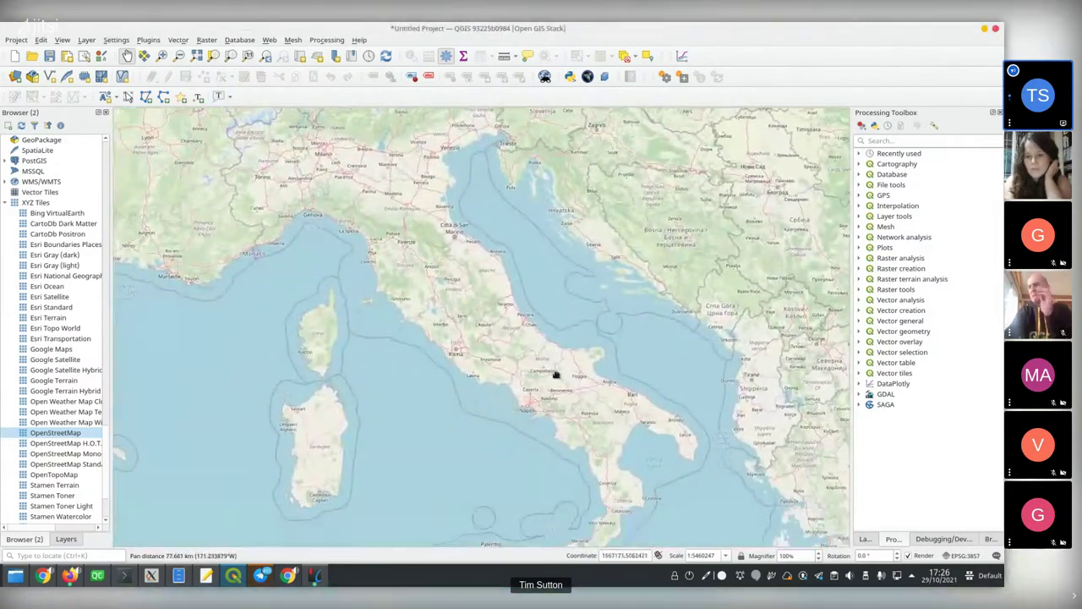
pyautogui.moveTo(416, 306); pyautogui.dragTo(433, 286)
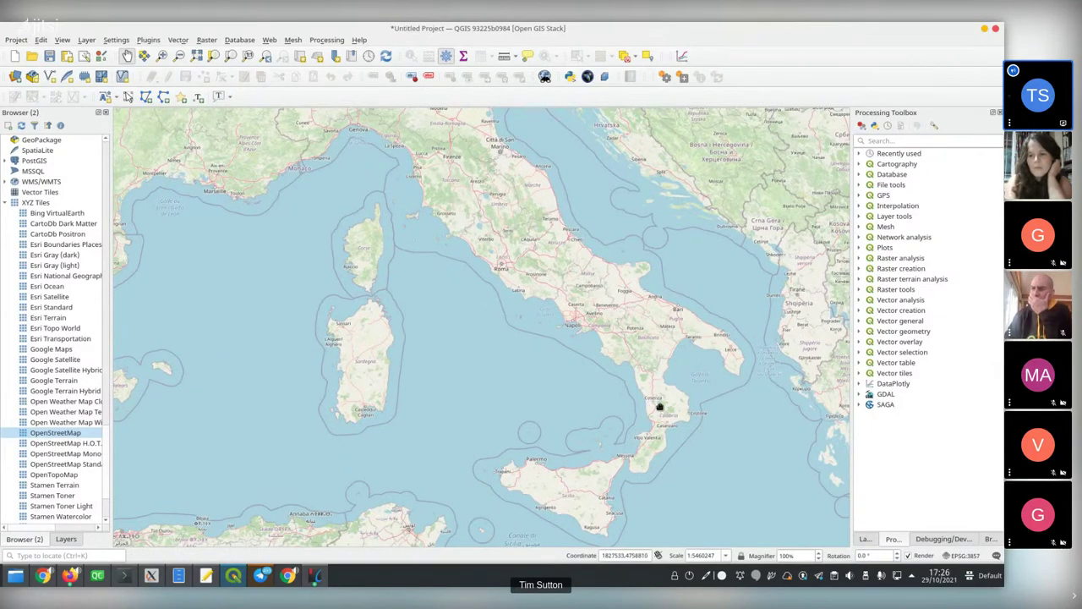
pyautogui.scroll(3, 651, 355)
pyautogui.scroll(-1, 499, 266)
pyautogui.moveTo(500, 266); pyautogui.dragTo(619, 344)
pyautogui.moveTo(428, 222); pyautogui.dragTo(583, 351)
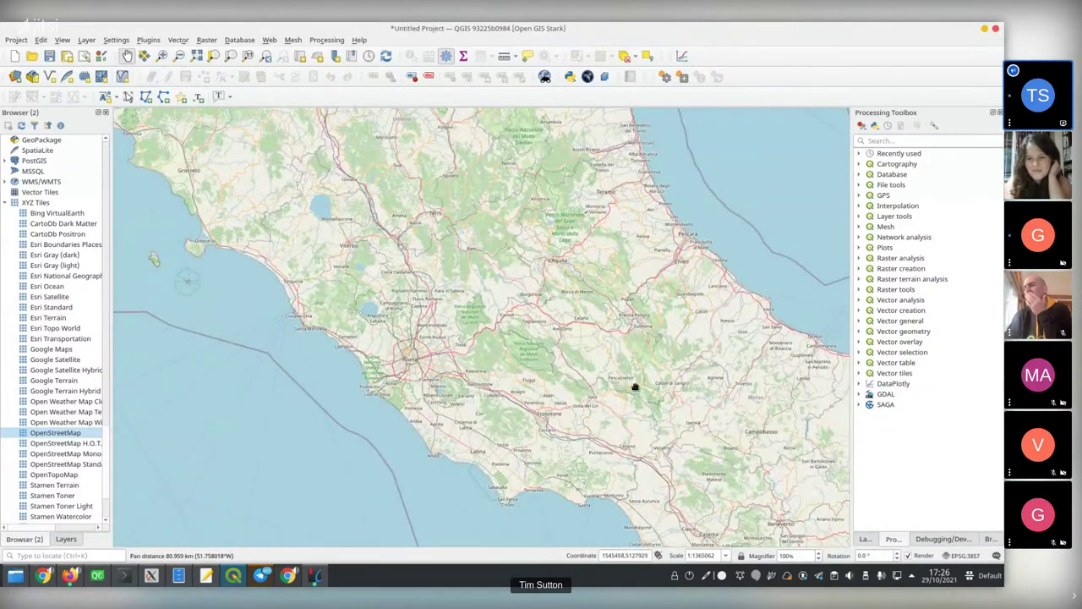
pyautogui.scroll(-2, 634, 387)
pyautogui.moveTo(470, 453); pyautogui.dragTo(505, 415)
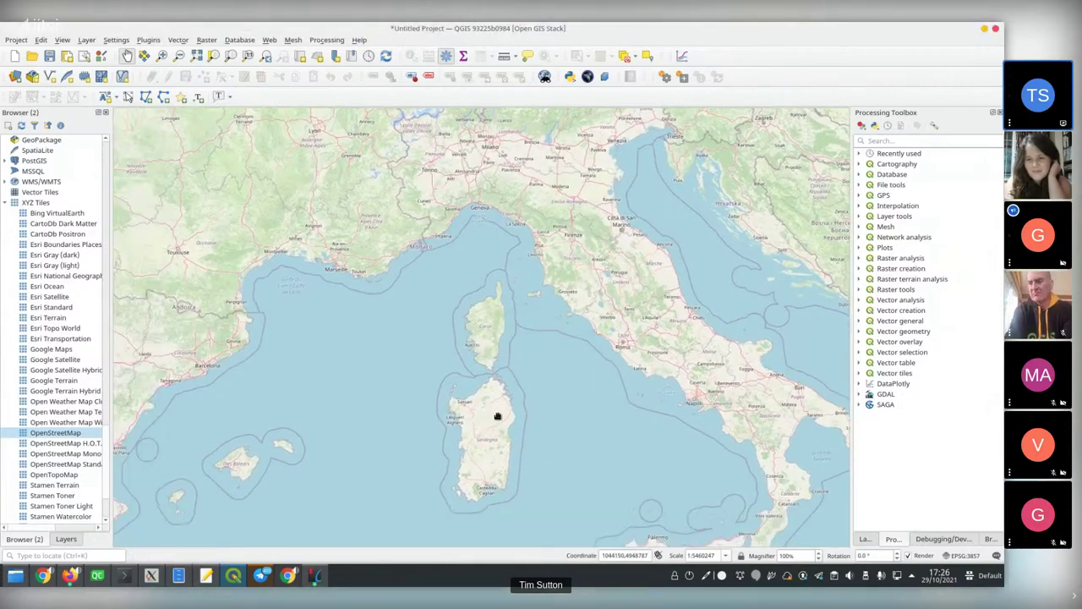
pyautogui.moveTo(537, 439); pyautogui.dragTo(534, 351)
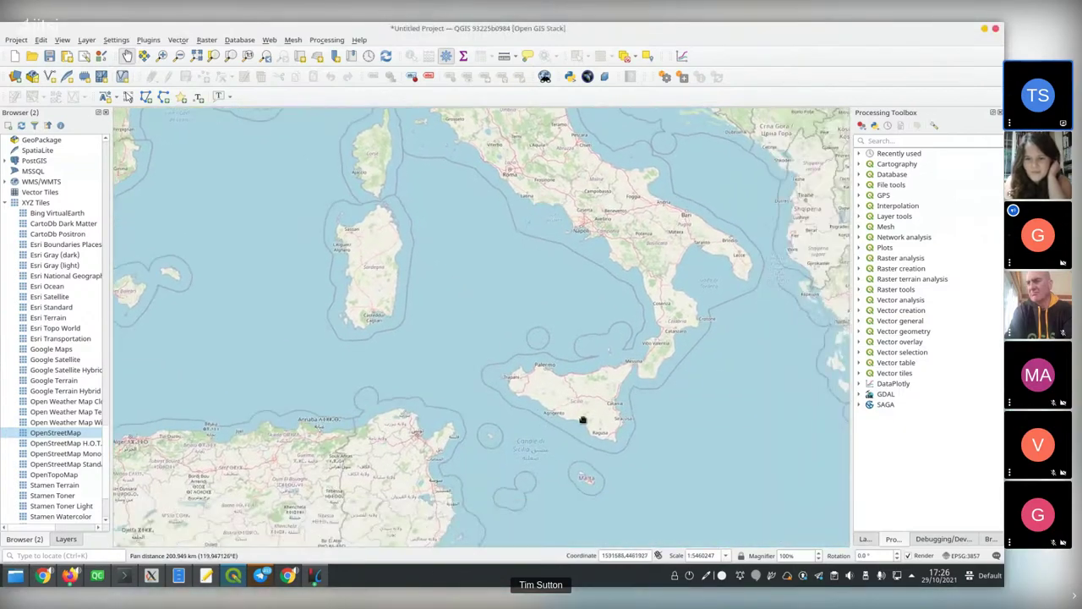
pyautogui.scroll(2, 583, 398)
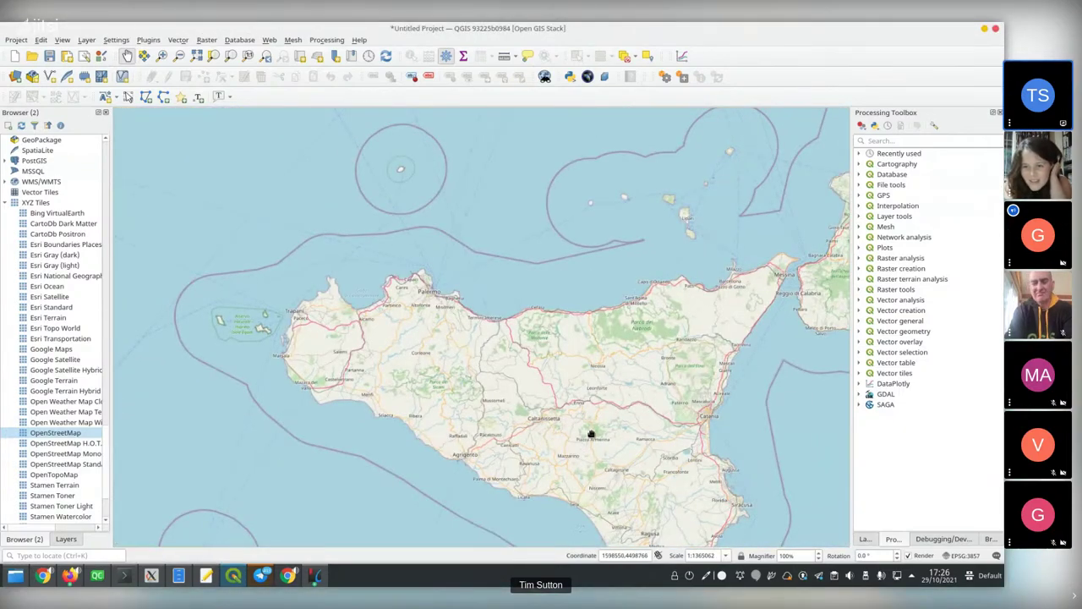
pyautogui.scroll(1, 591, 435)
pyautogui.moveTo(634, 376); pyautogui.dragTo(753, 234)
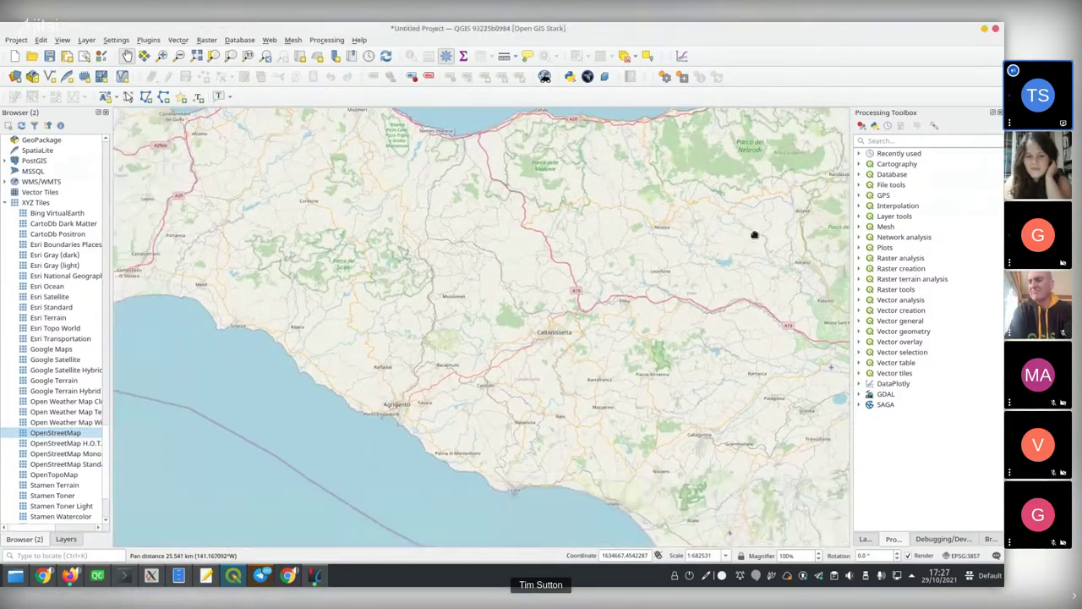
pyautogui.moveTo(667, 351); pyautogui.dragTo(645, 330)
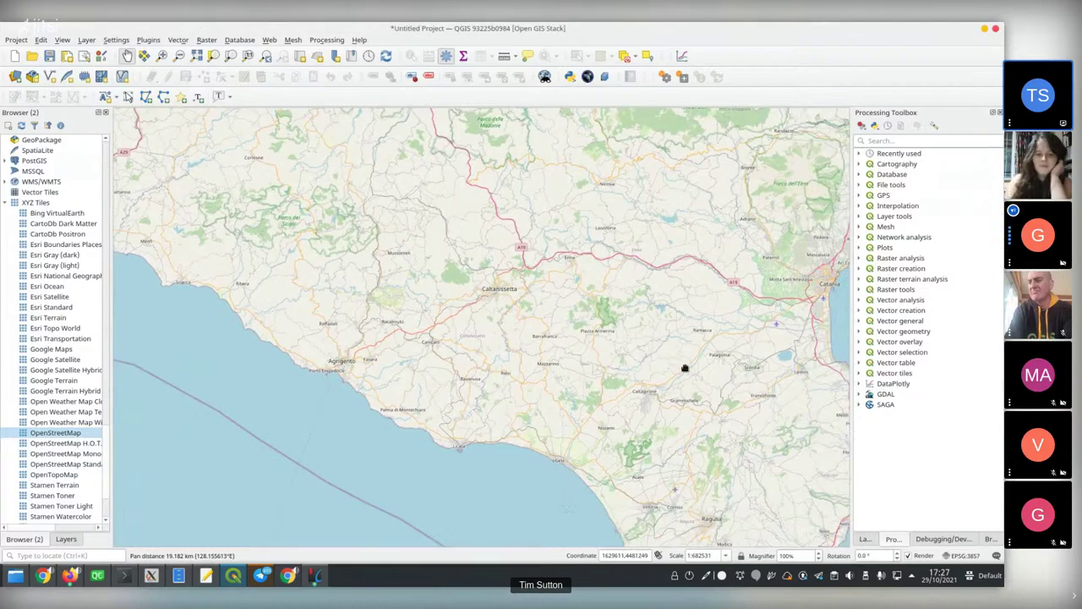
pyautogui.moveTo(683, 367); pyautogui.dragTo(657, 345)
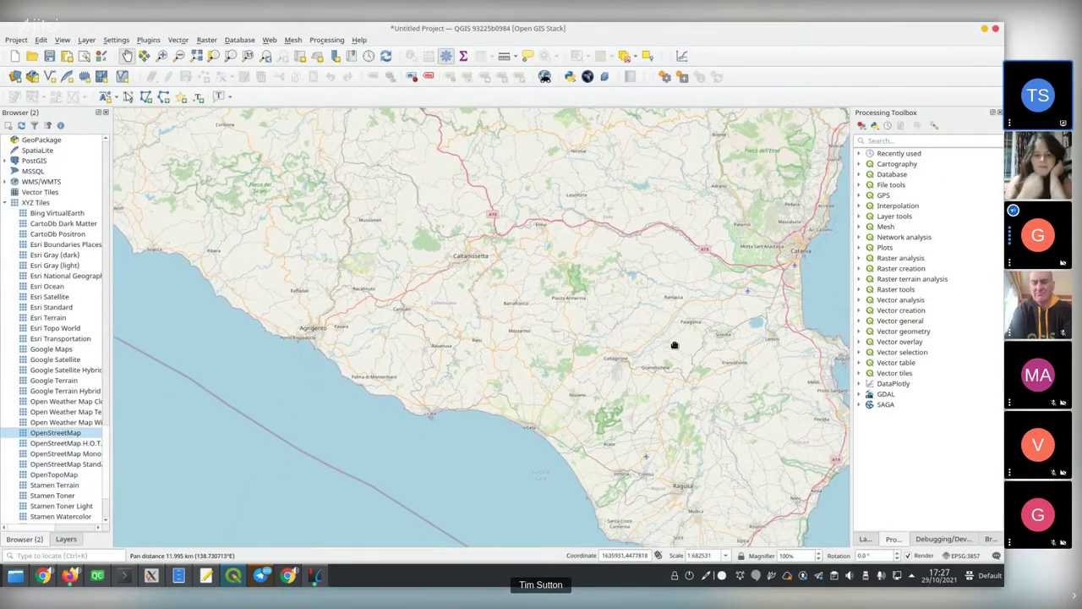
pyautogui.moveTo(696, 375); pyautogui.dragTo(694, 466)
pyautogui.moveTo(454, 302); pyautogui.dragTo(464, 343)
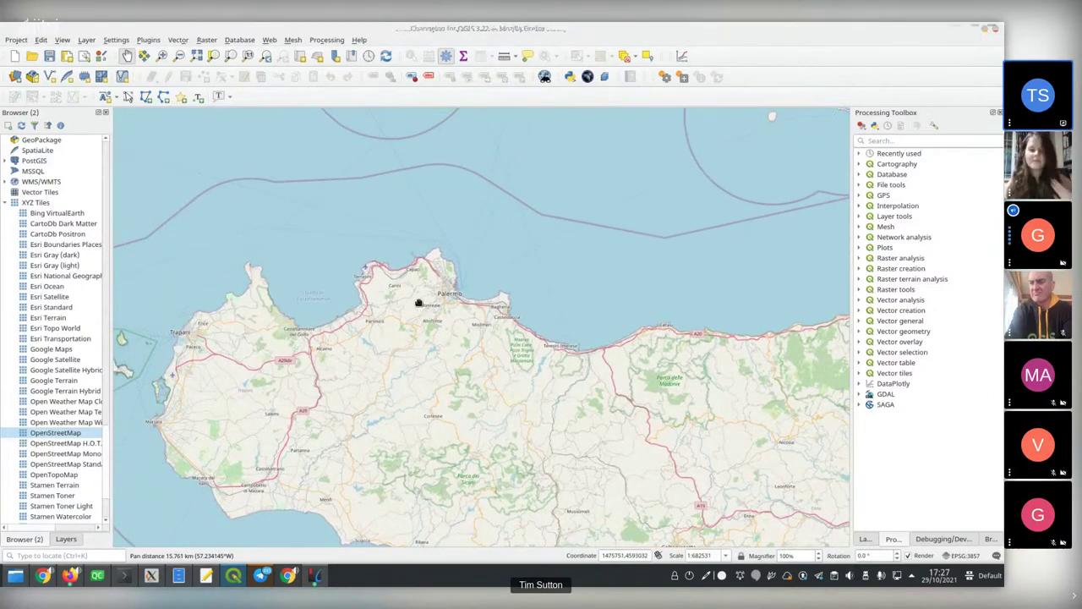
pyautogui.scroll(2, 421, 306)
# Open the SRTM Downloader plugin and set its bounds from the current canvas extent
pyautogui.click(149, 38)
pyautogui.moveTo(264, 113)
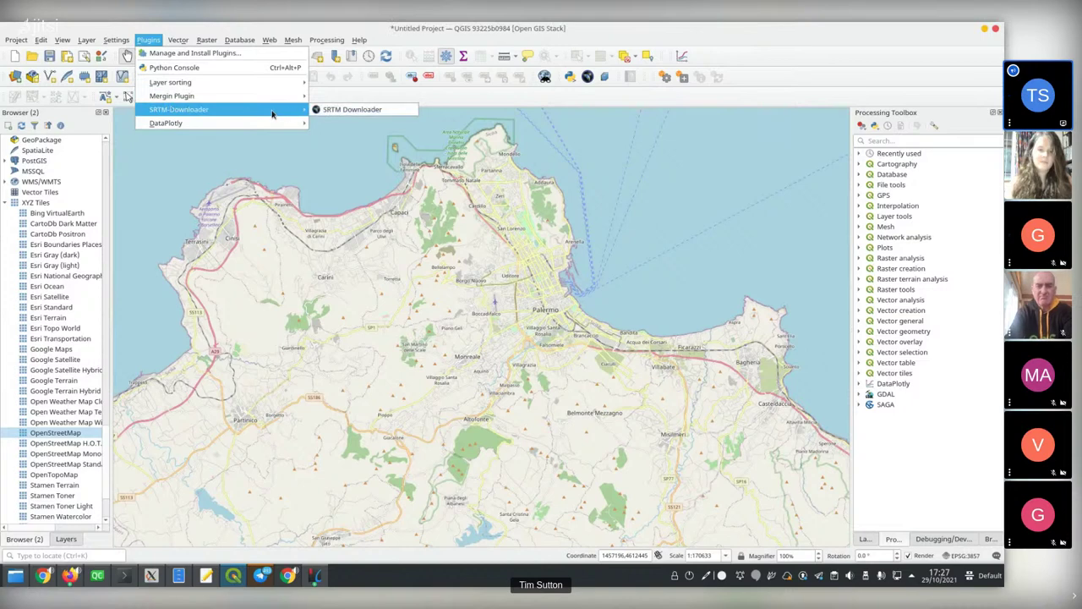
pyautogui.click(351, 109)
pyautogui.click(496, 169)
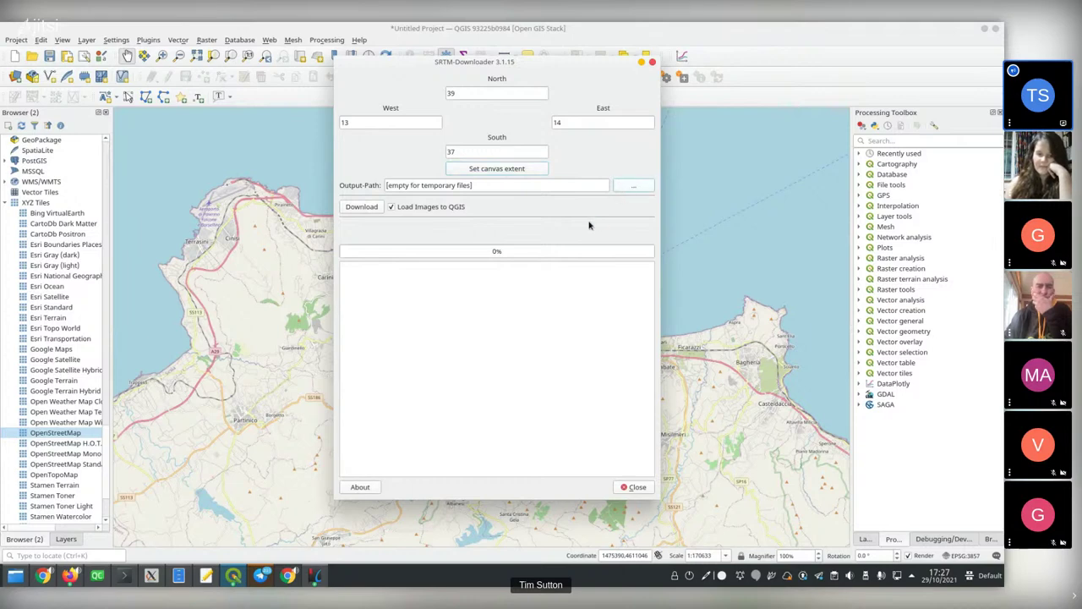
# Create a new folder in Downloads, named with a person's first name, and use it as the SRTM output path
pyautogui.click(626, 185)
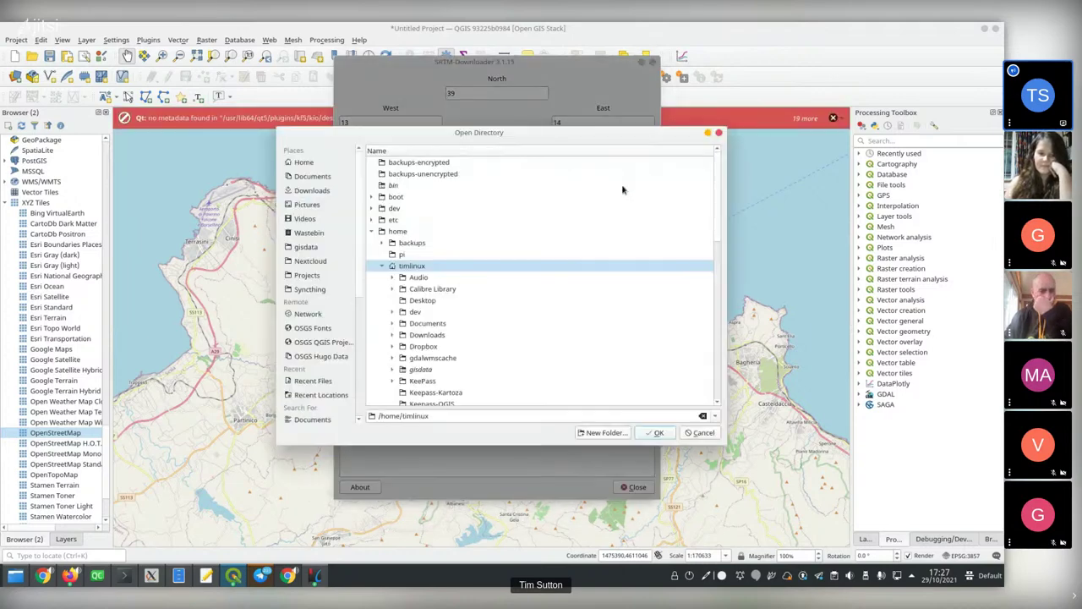
pyautogui.click(311, 191)
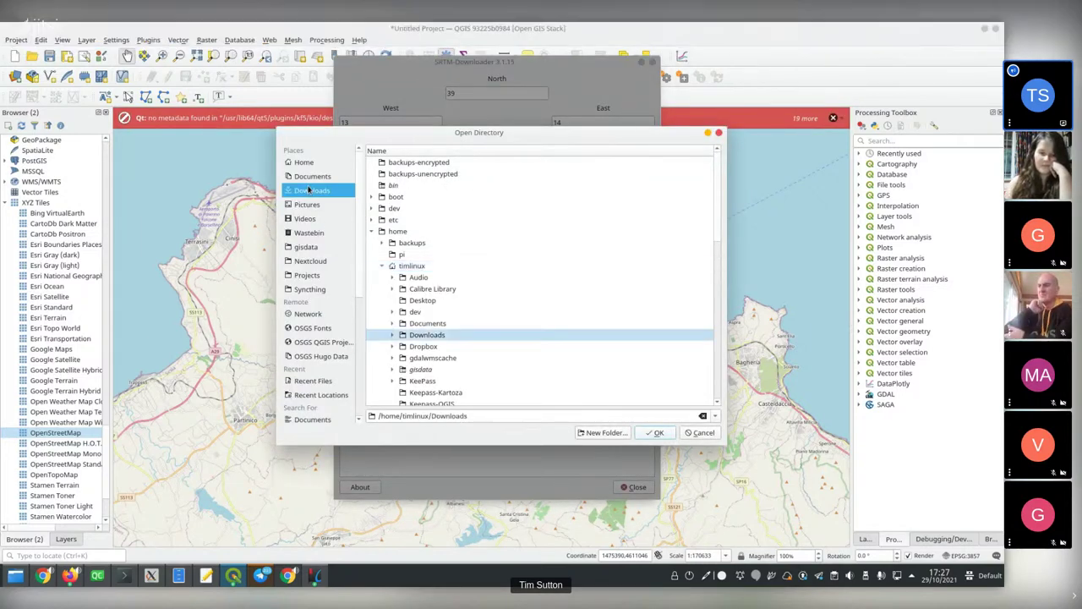
pyautogui.click(606, 432)
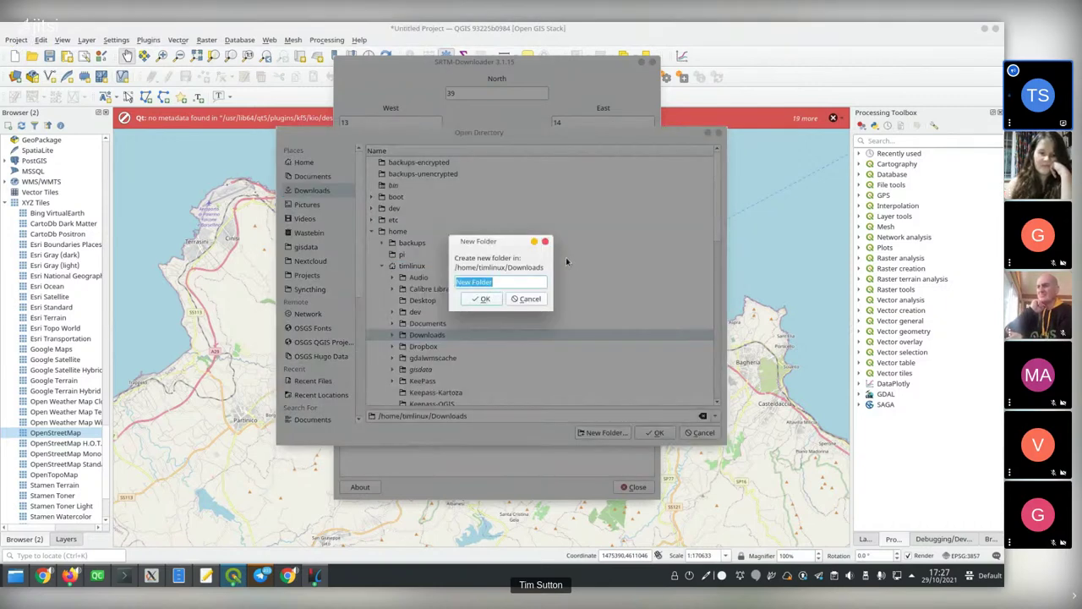
pyautogui.write('Guiseppe')
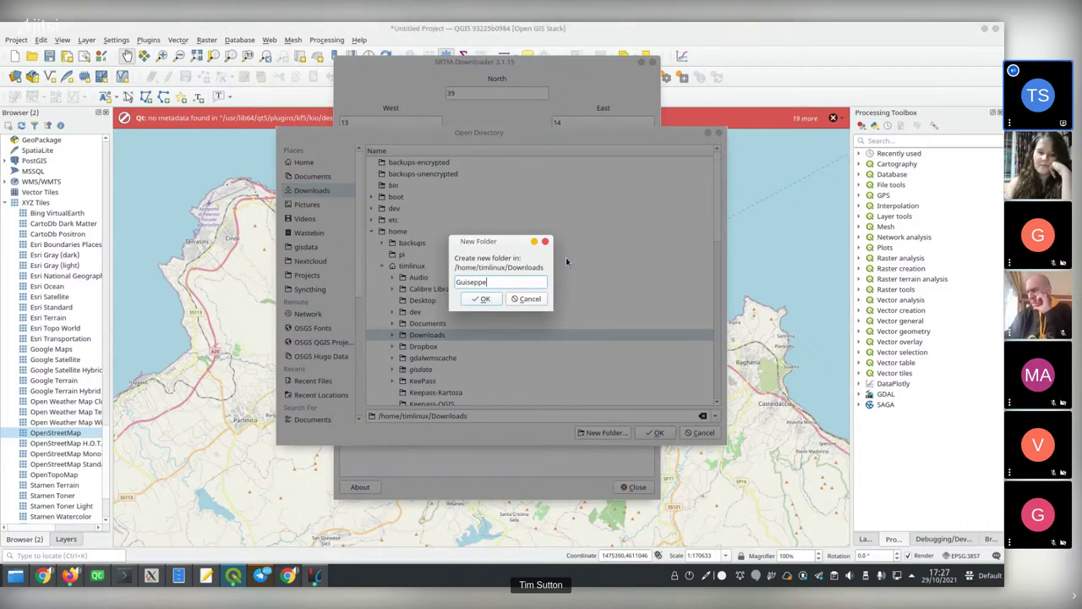
pyautogui.press('Return')
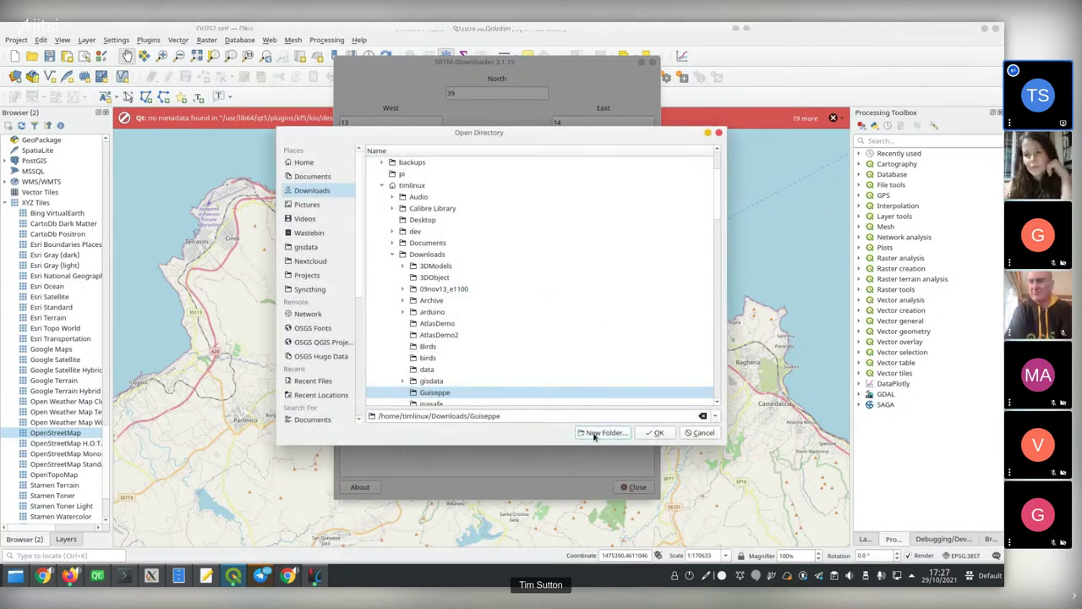
pyautogui.click(657, 433)
# Download the SRTM images and load them into the project, logging in with the Earthdata username and password, and close the downloader
pyautogui.click(364, 207)
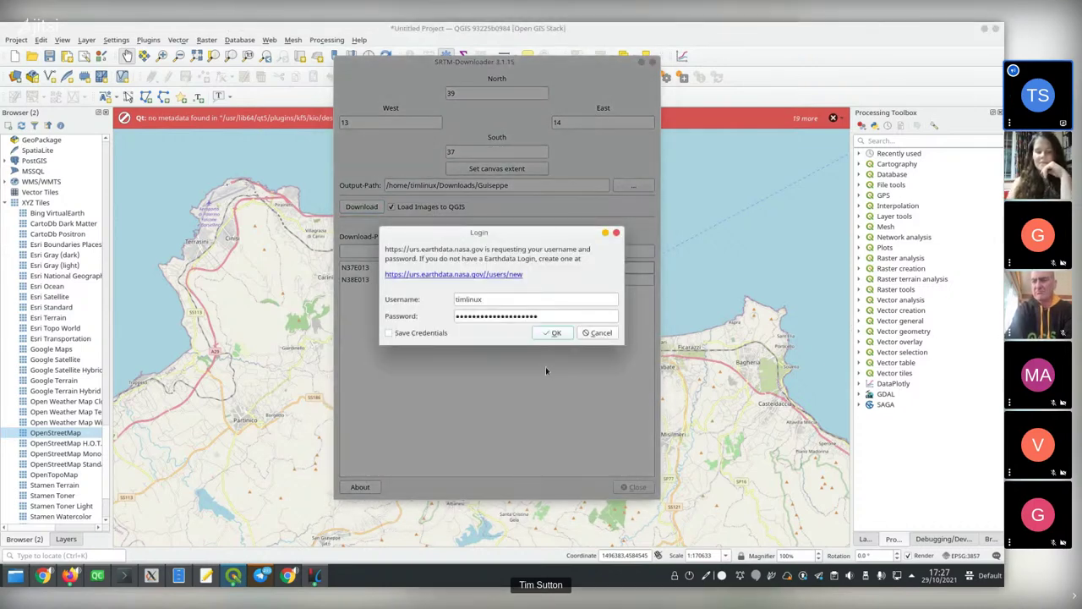
pyautogui.click(554, 332)
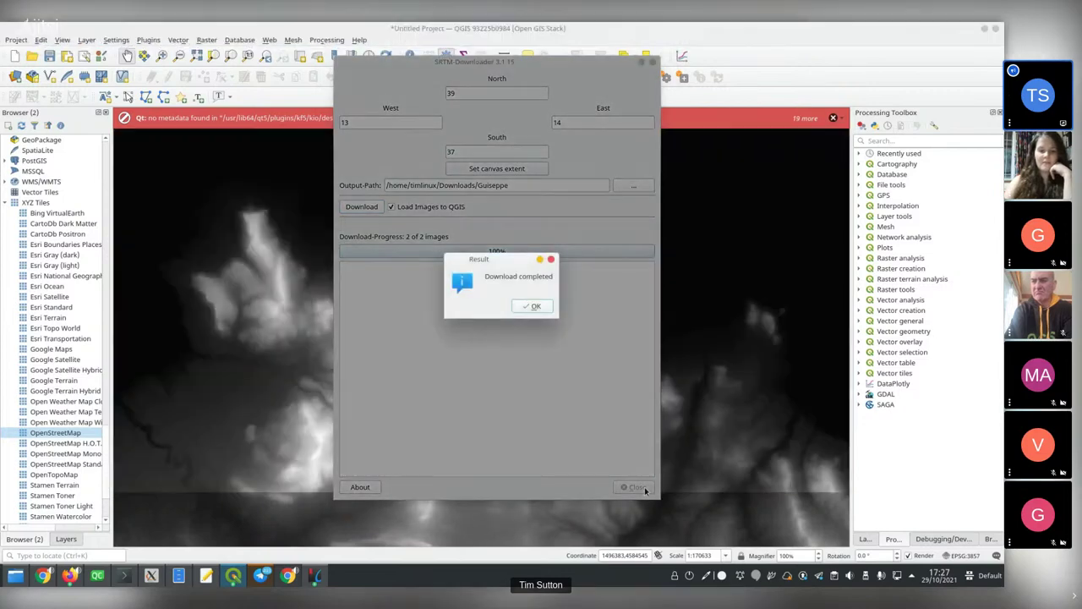
pyautogui.click(532, 306)
pyautogui.click(634, 487)
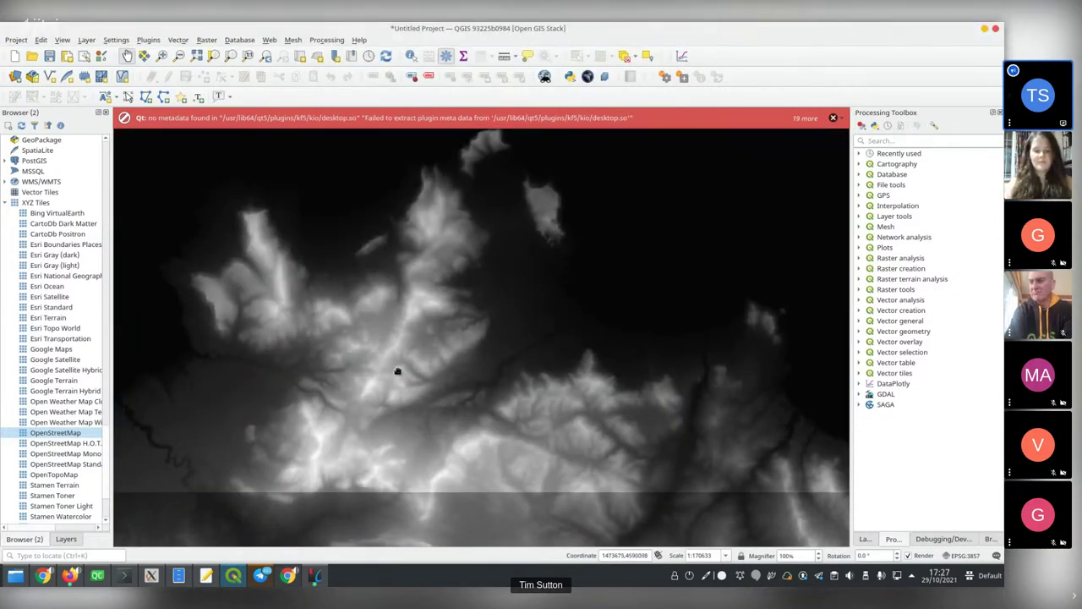
# Build a virtual raster from the N37E013.hgt and N38E013.hgt layers, saving it to a temporary file with Average resolution and Nearest Neighbour resampling
pyautogui.click(148, 40)
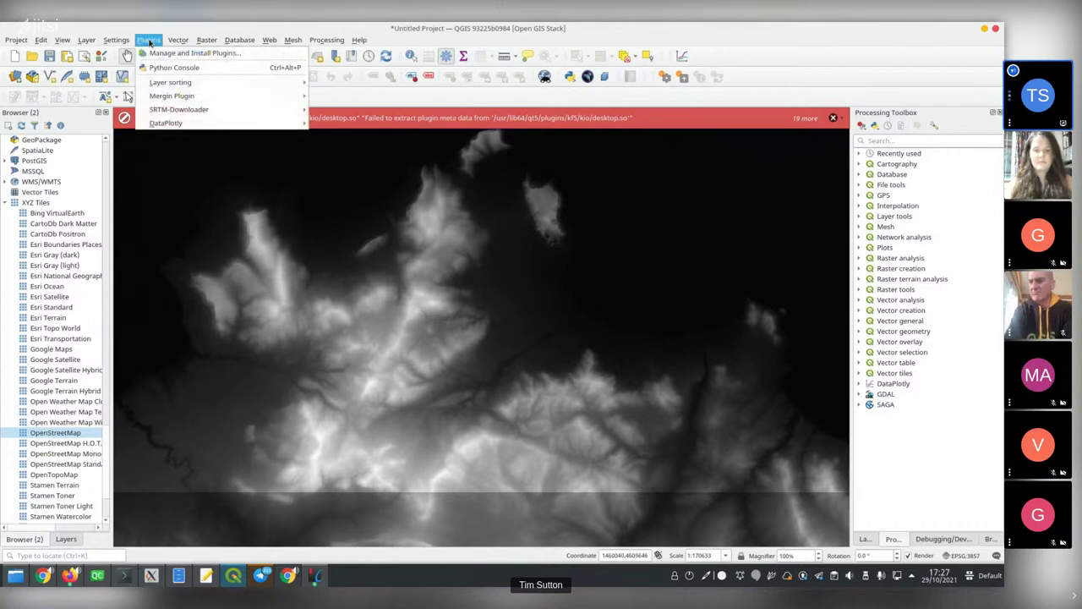
pyautogui.moveTo(206, 39)
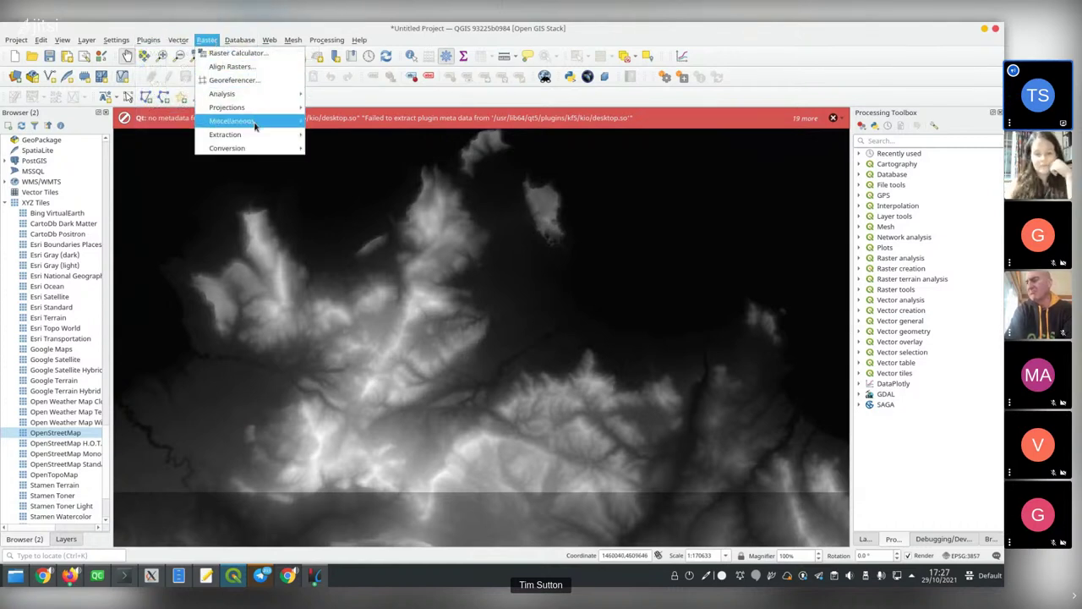
pyautogui.moveTo(287, 155)
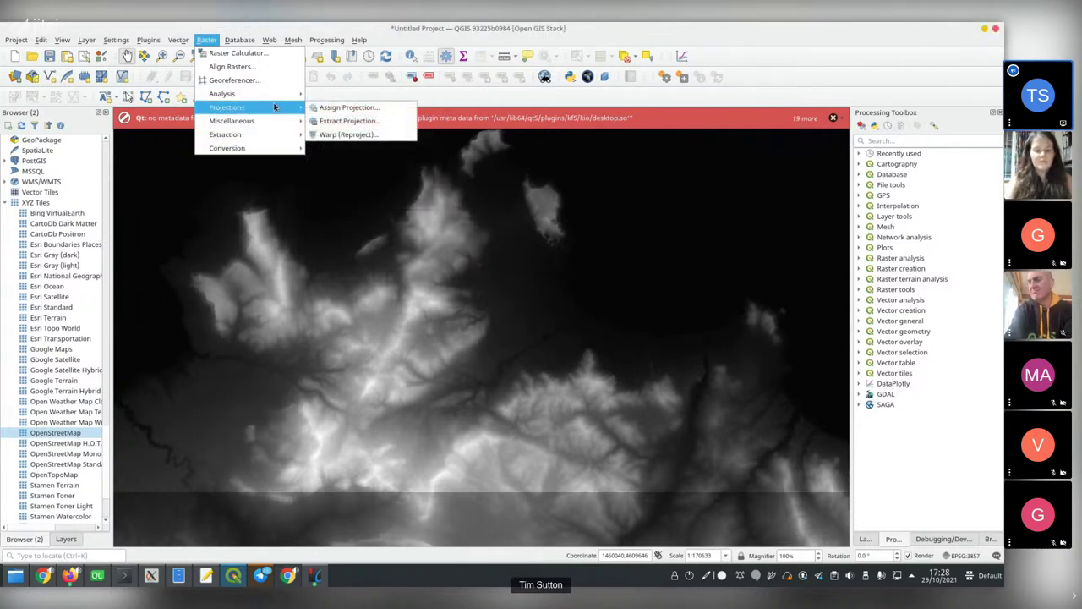
pyautogui.moveTo(275, 123)
pyautogui.click(325, 124)
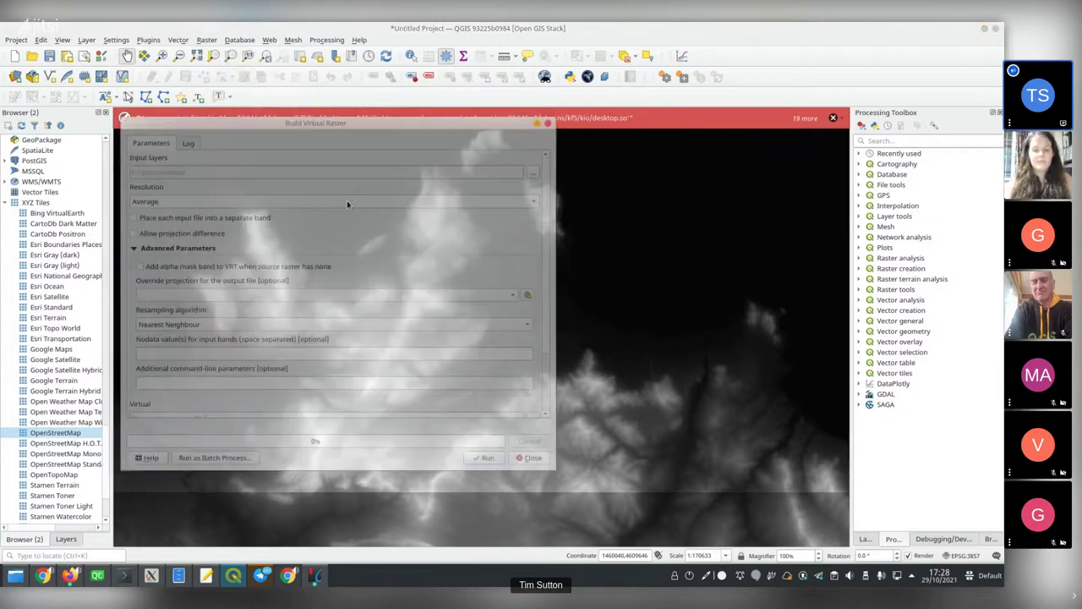
pyautogui.moveTo(303, 130); pyautogui.dragTo(428, 137)
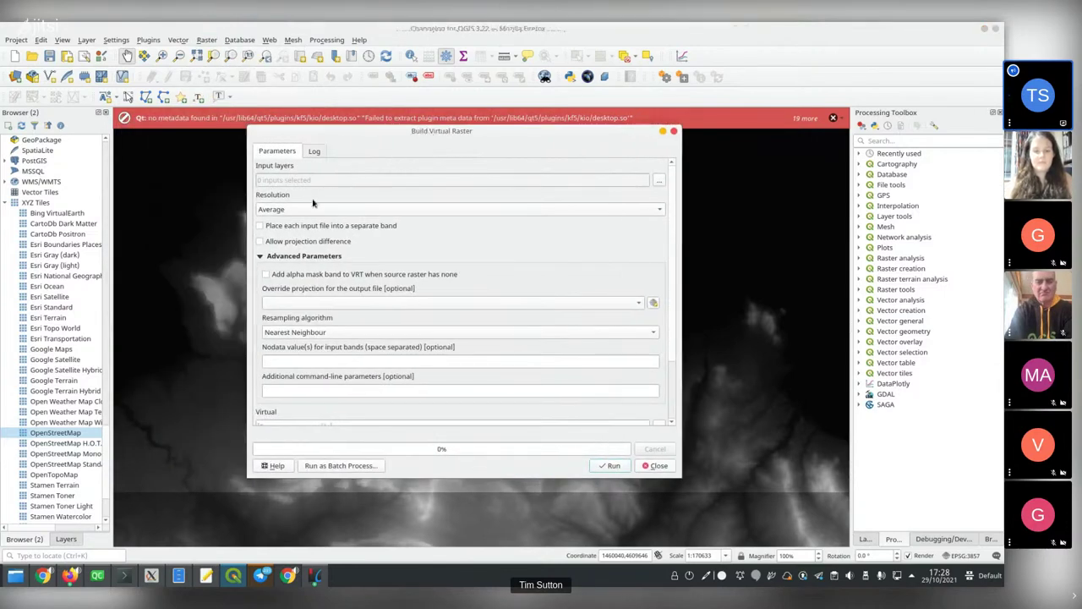
pyautogui.click(657, 180)
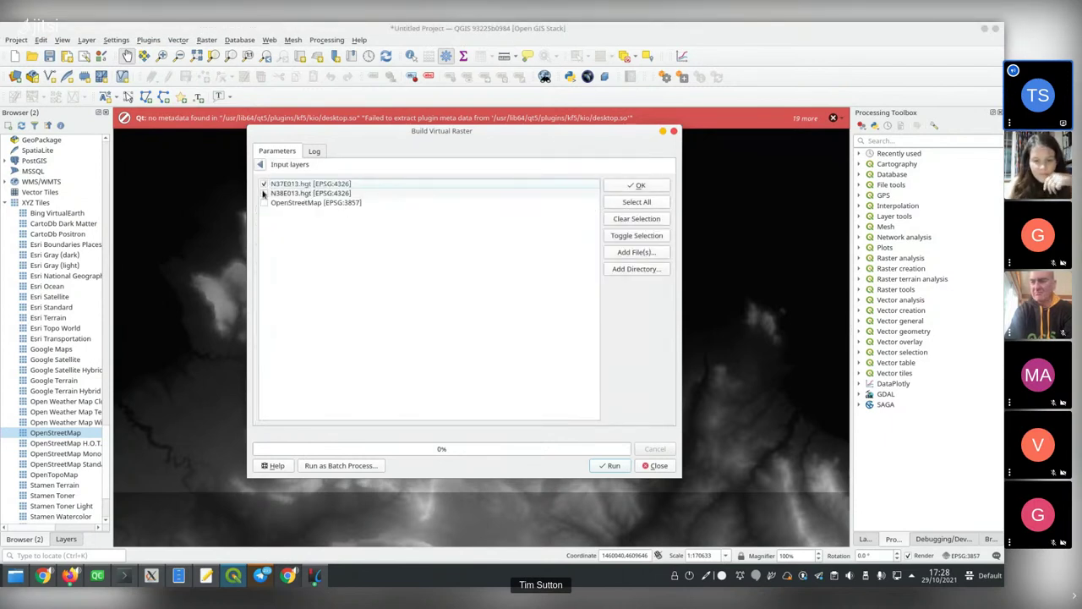
pyautogui.click(261, 165)
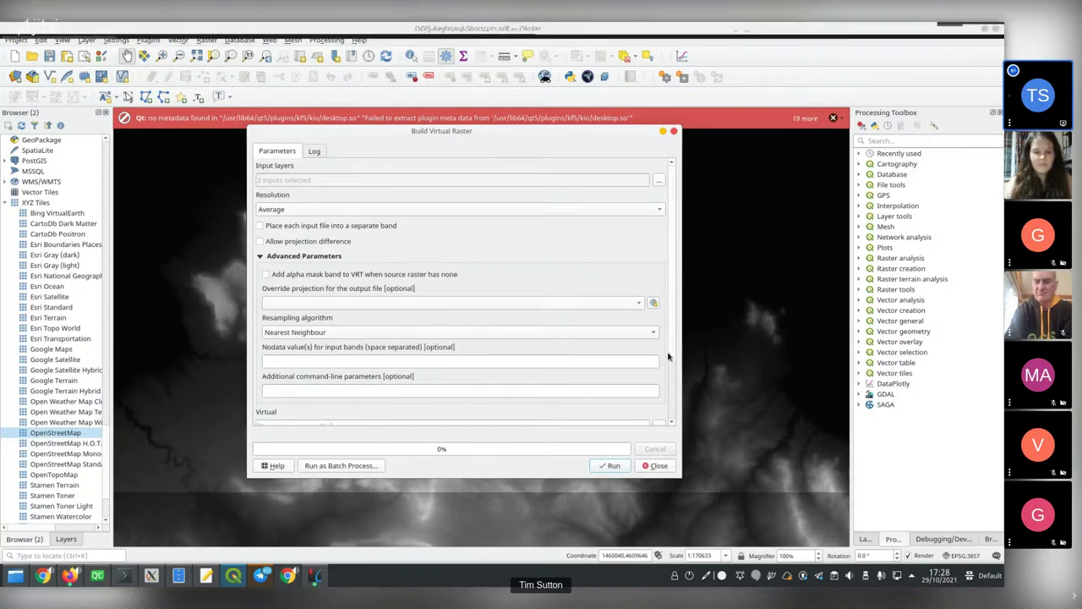
pyautogui.scroll(-3, 507, 381)
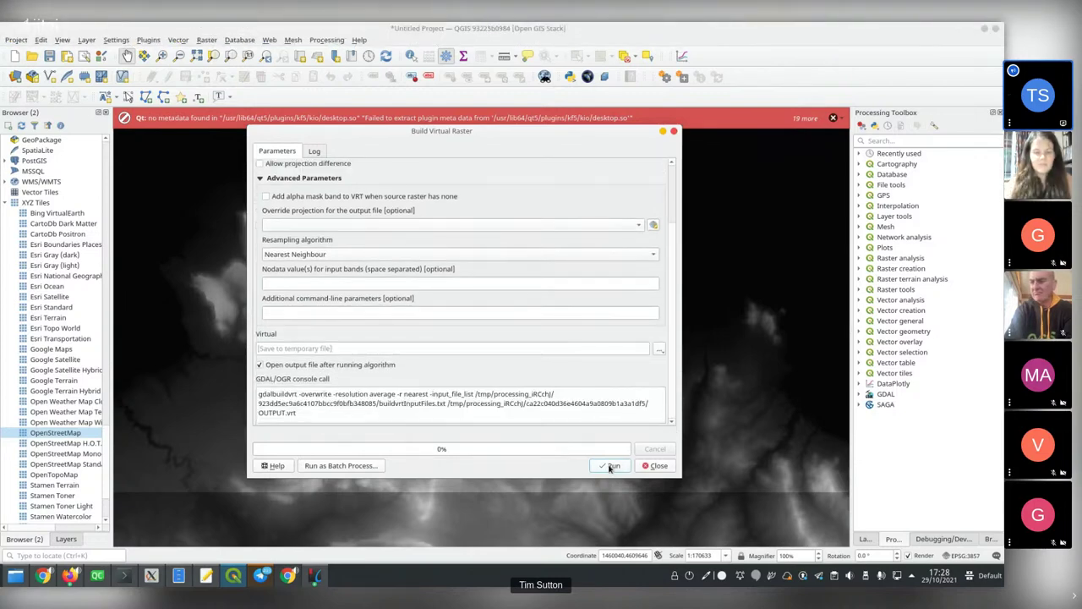
pyautogui.click(610, 466)
pyautogui.click(656, 466)
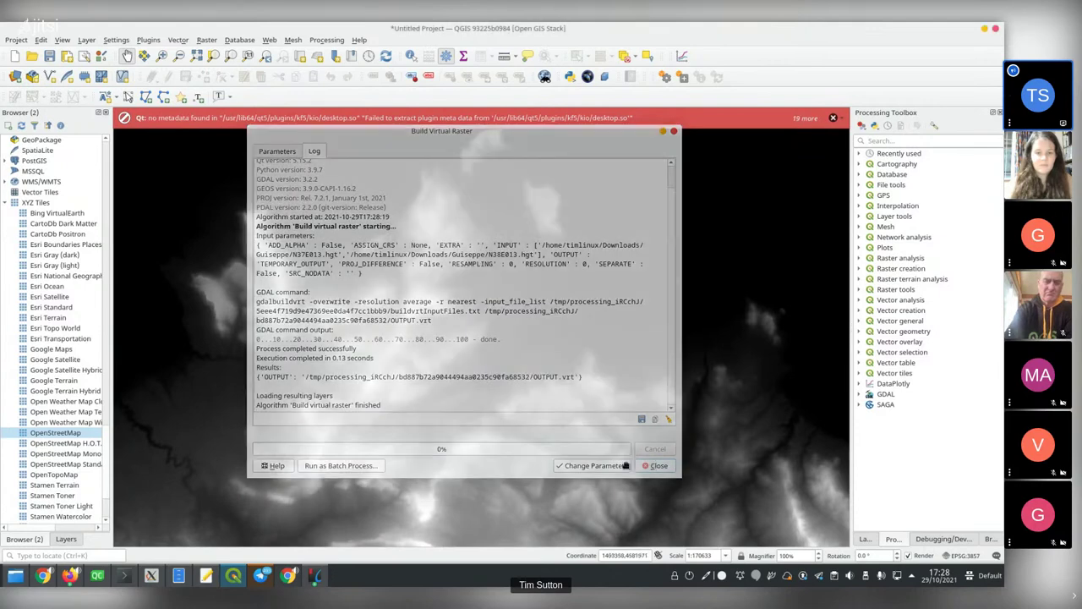
# Show the layer list and hide both the N38E013.hgt and N37E013.hgt layers
pyautogui.click(65, 539)
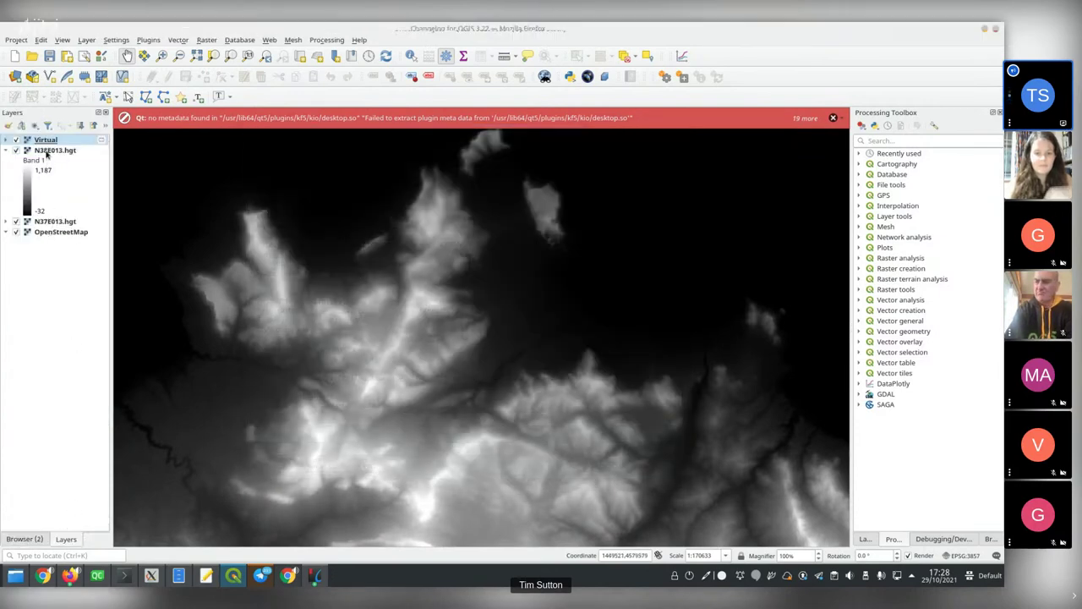
pyautogui.click(48, 222)
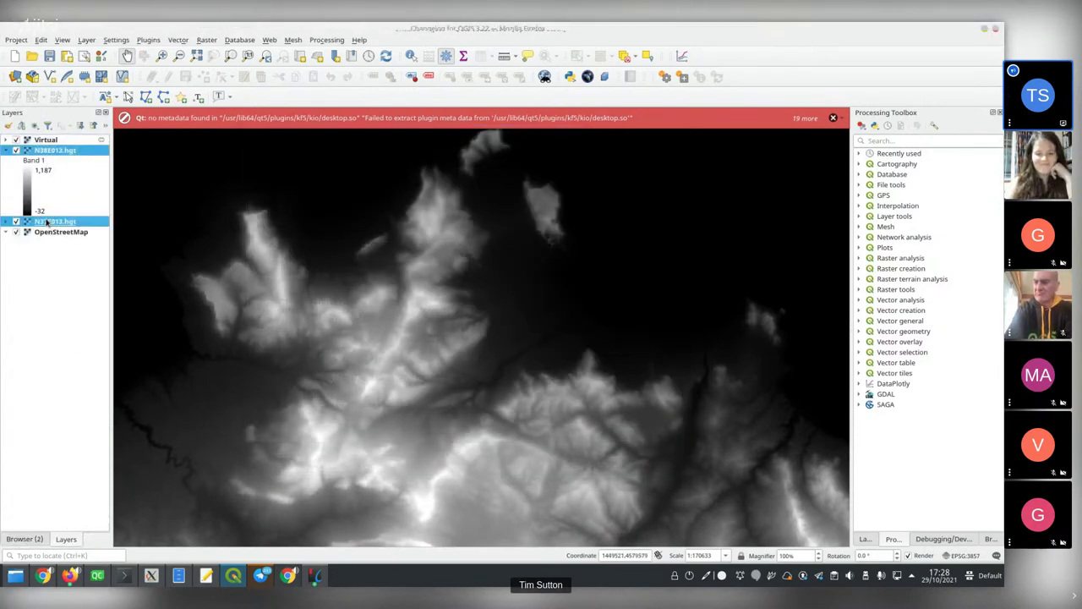
pyautogui.click(15, 150)
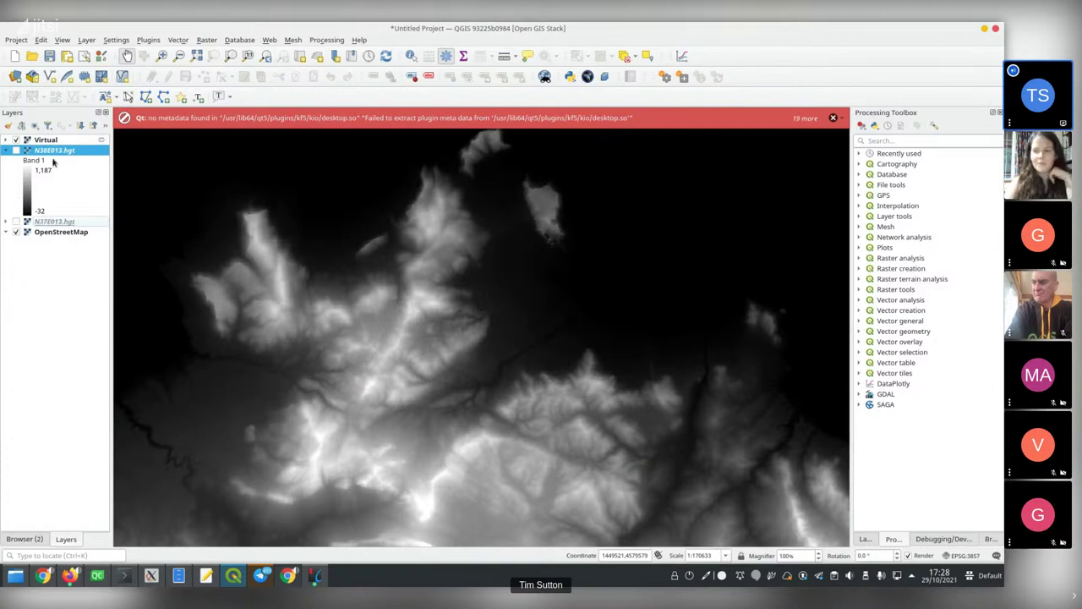
# Open the Raster Calculator for the Virtual layer and add the Virtual@1 band to the expression
pyautogui.click(45, 140)
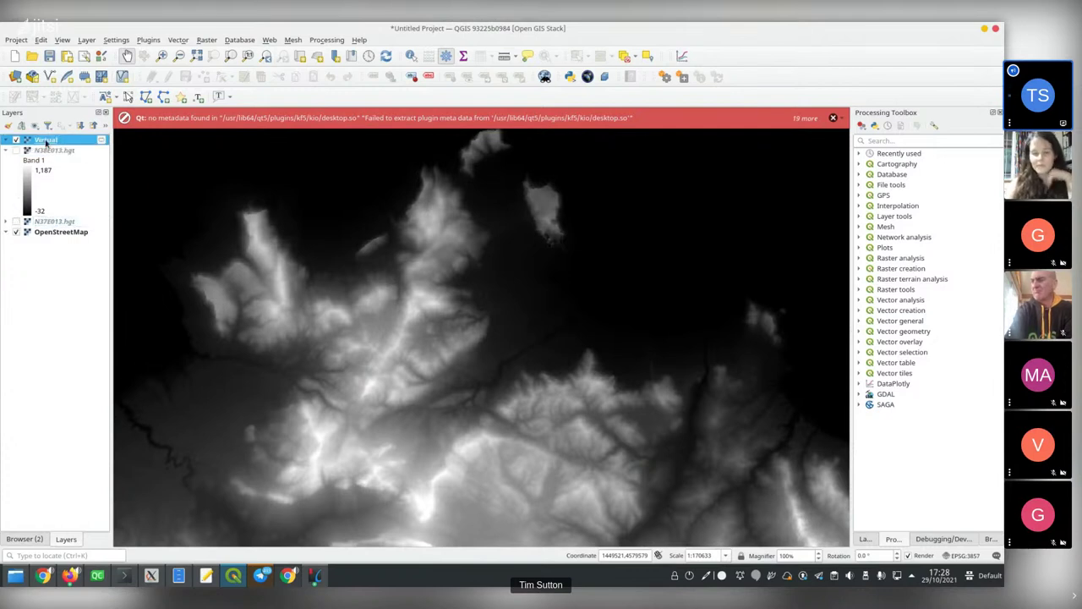
pyautogui.click(202, 40)
pyautogui.click(221, 53)
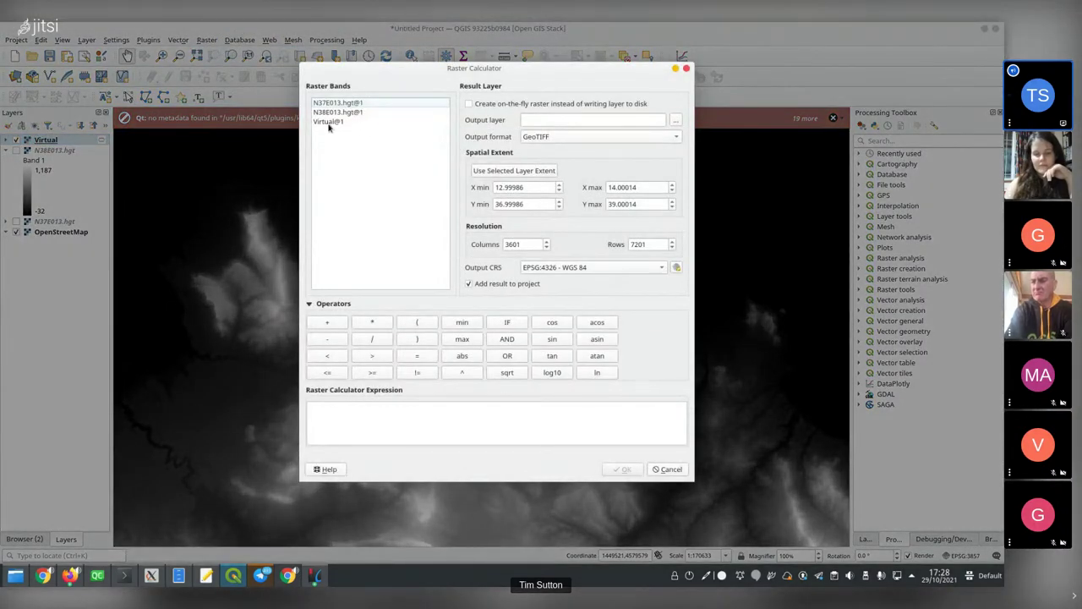
pyautogui.click(330, 124)
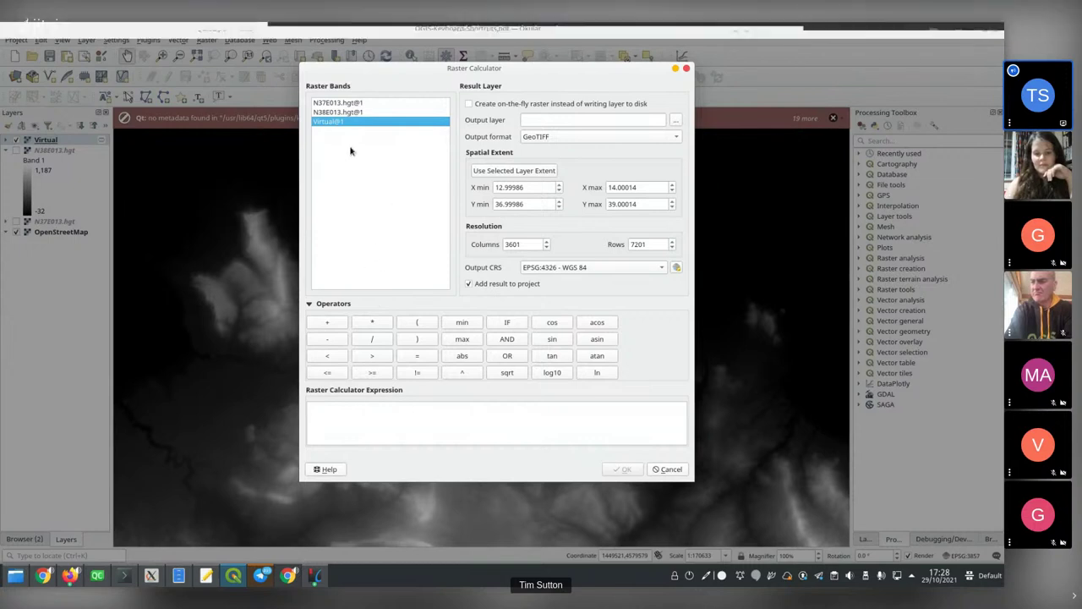
pyautogui.doubleClick(333, 123)
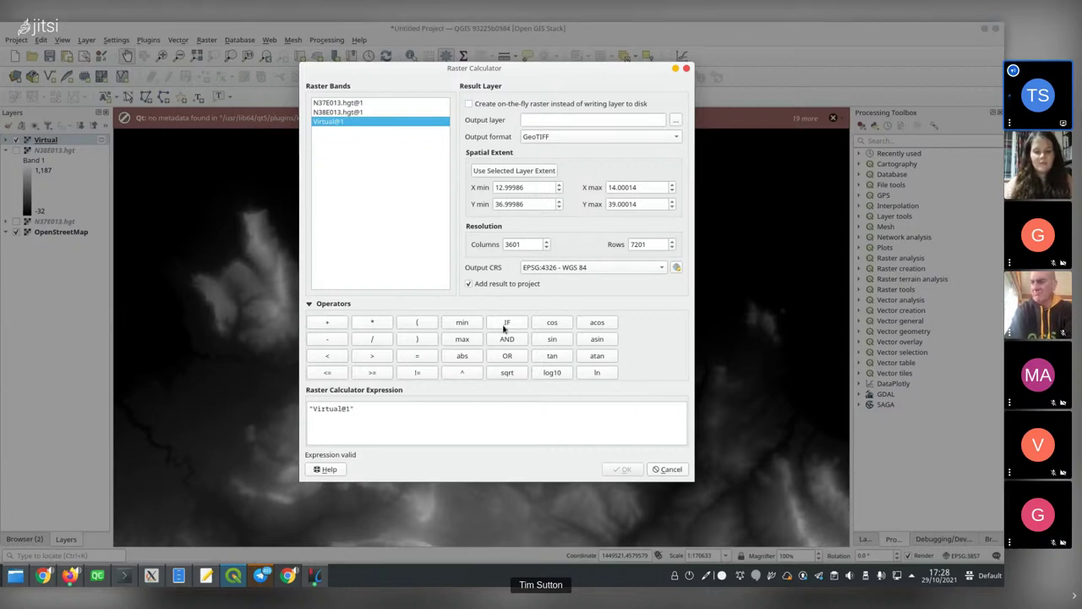
# Insert a single opening "if (" in front of "Virtual@1", keeping the expression on one line
pyautogui.click(401, 405)
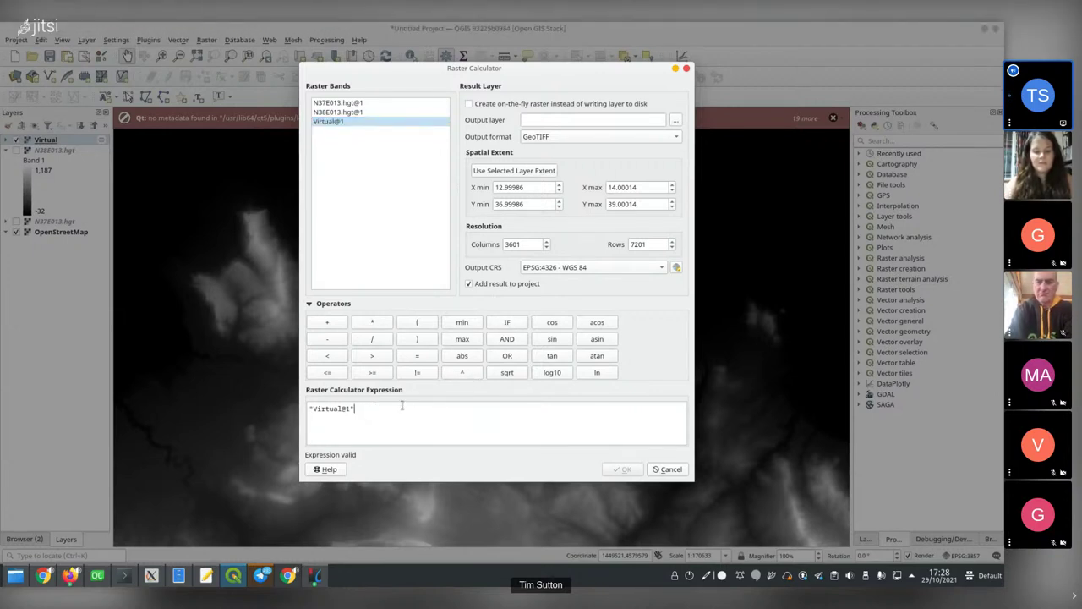
pyautogui.press('Return')
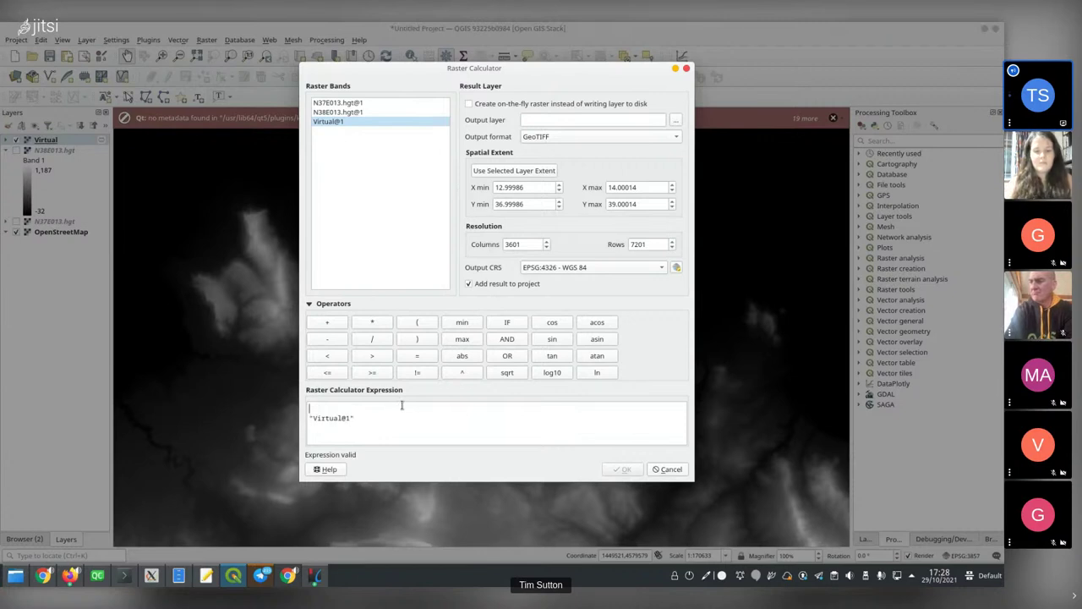
pyautogui.doubleClick(515, 323)
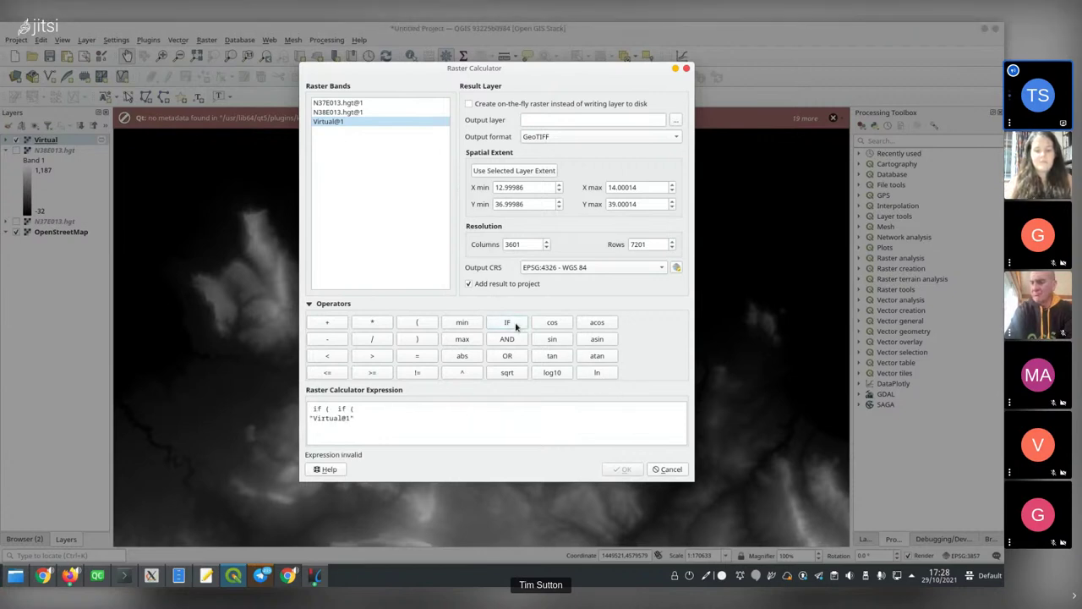
pyautogui.press('BackSpace')
pyautogui.press('BackSpace')
pyautogui.press('BackSpace')
pyautogui.press('BackSpace')
pyautogui.press('BackSpace')
pyautogui.press('BackSpace')
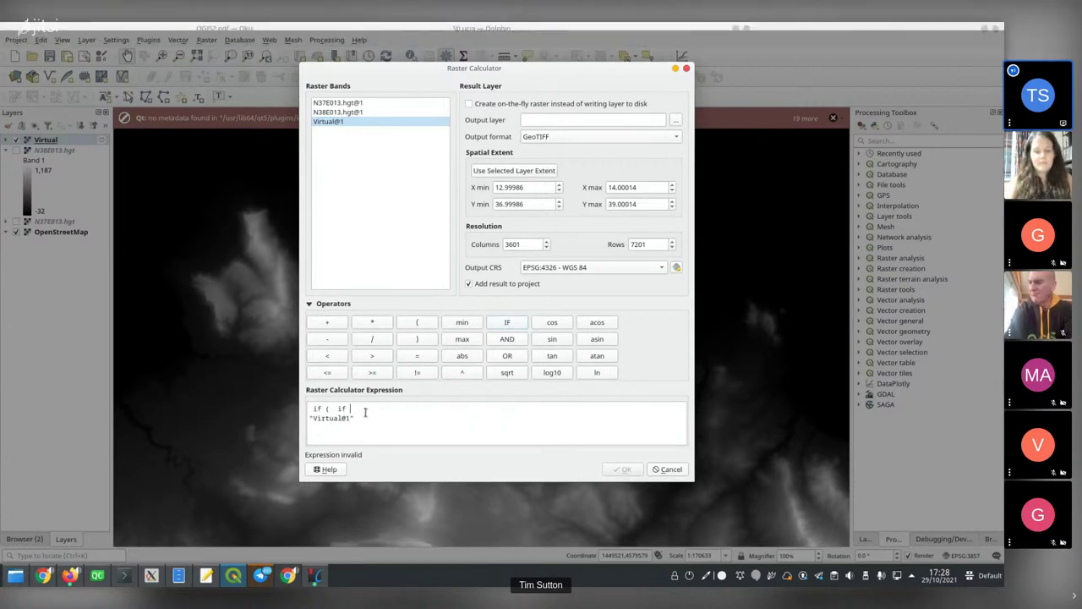
pyautogui.press('Delete')
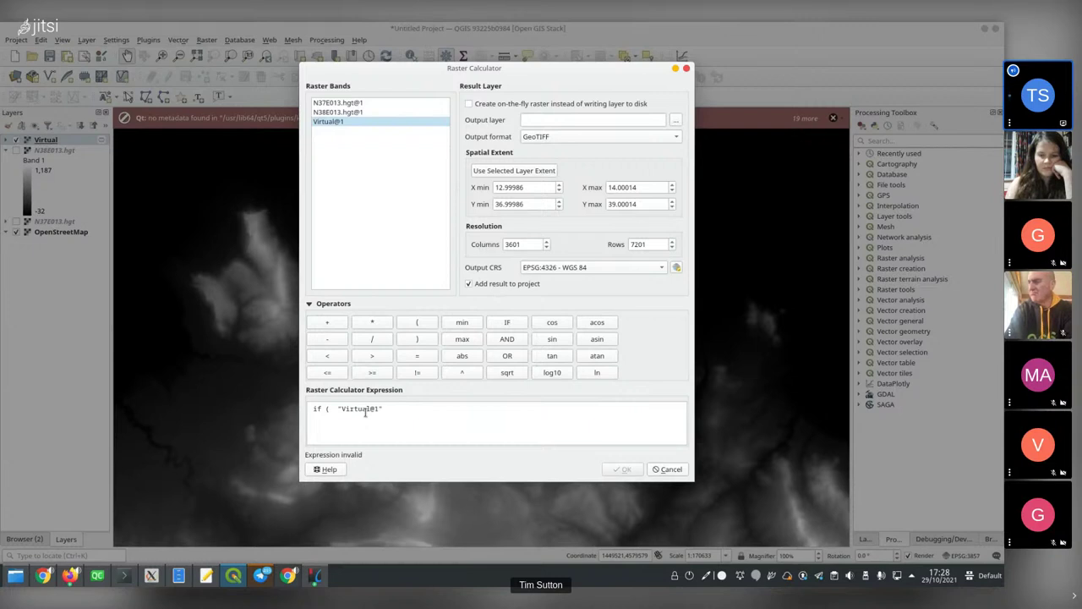
# Extend the expression to if ( "Virtual@1" > 300, 0 ), with 0 as the first option
pyautogui.write('>')
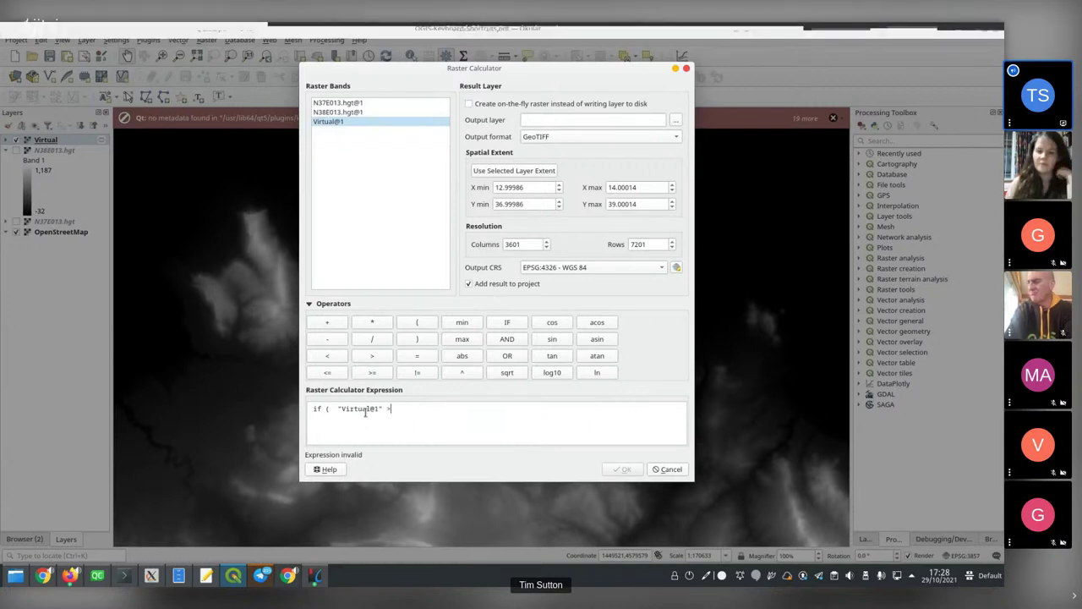
pyautogui.write(' 199')
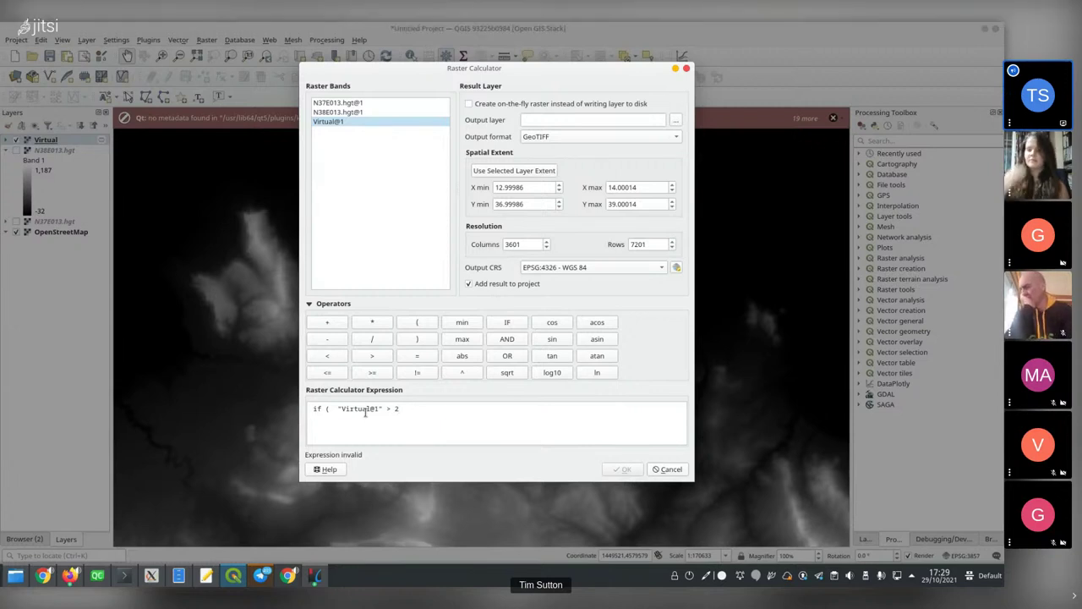
pyautogui.press('BackSpace')
pyautogui.write('300')
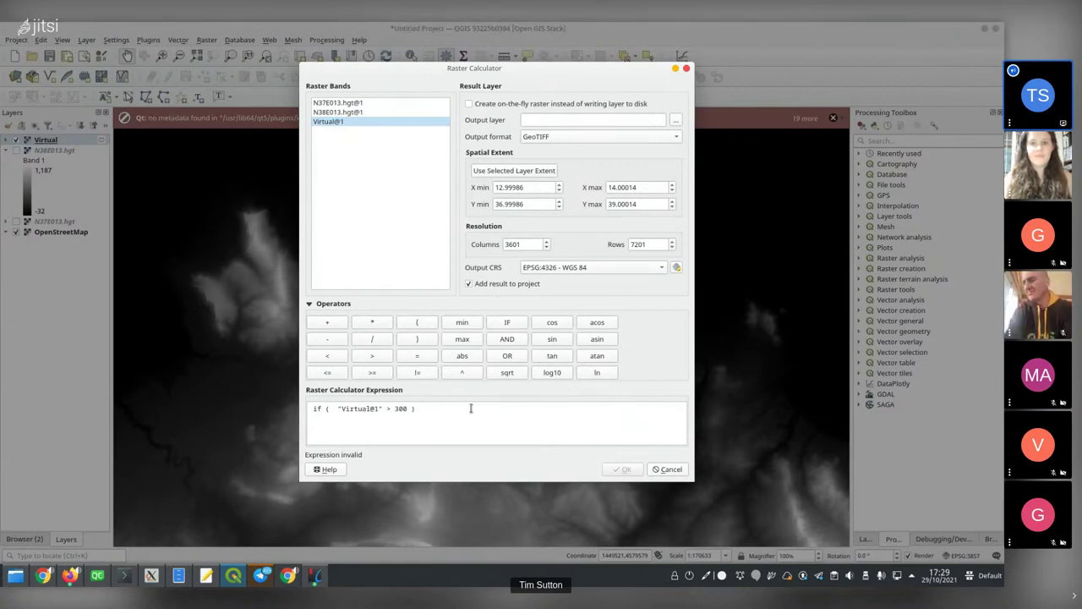
pyautogui.write('0')
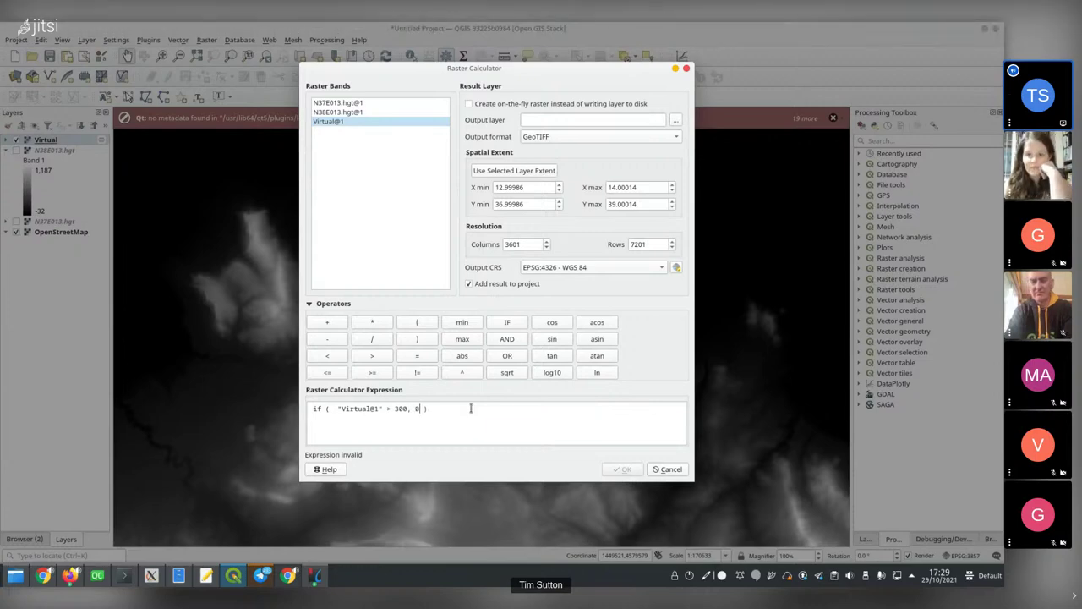
# Switch to the QGIS 3.22 changelog in Firefox, examine the raster calculator if() syntax and example, and return to the Raster Calculator in QGIS
pyautogui.hotkey('alt', 'Tab')
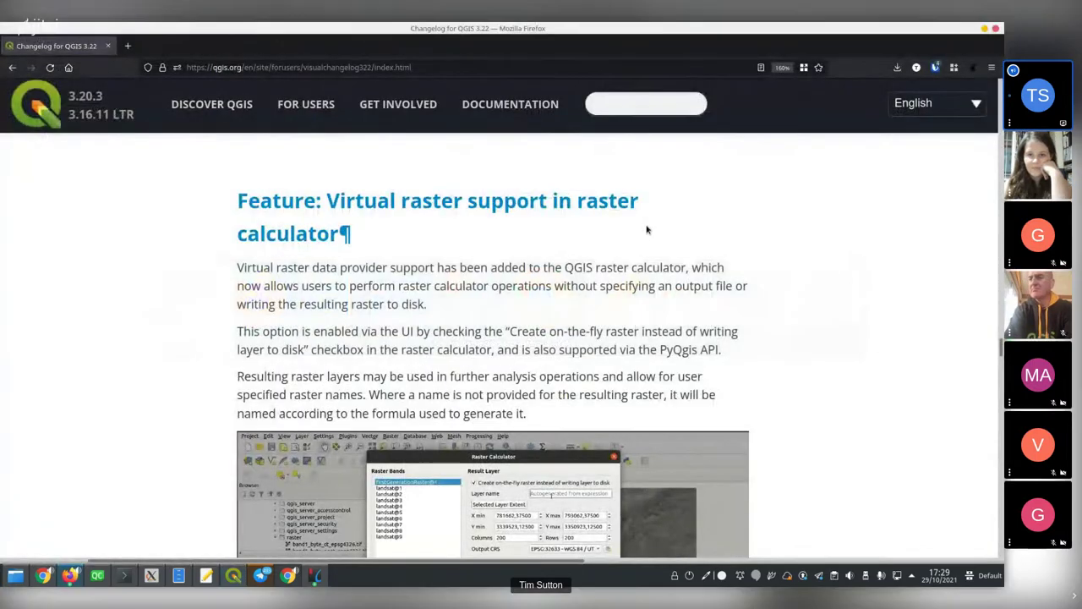
pyautogui.scroll(-5, 729, 257)
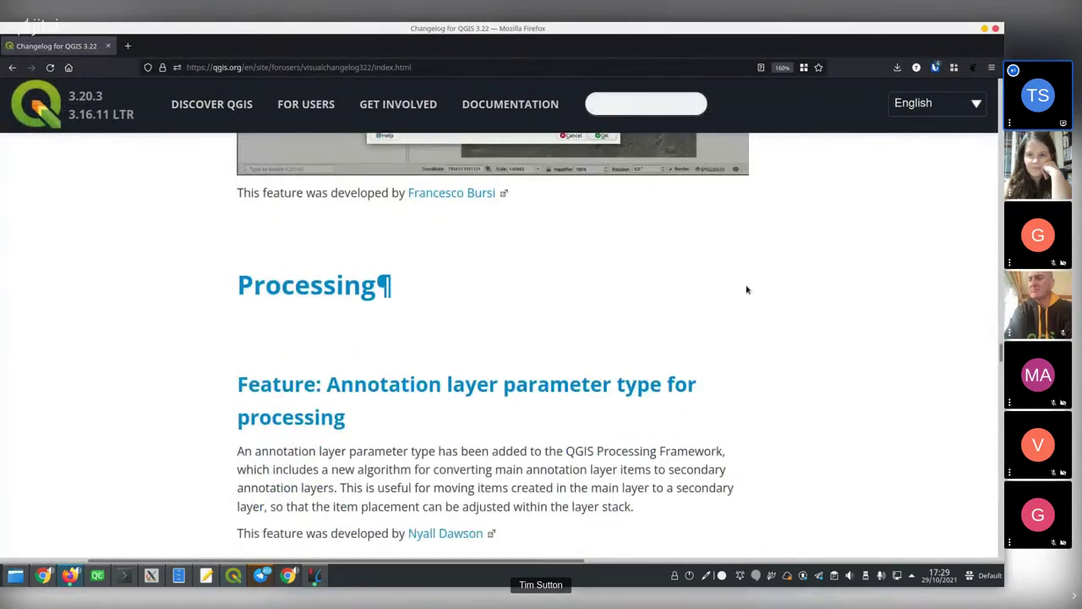
pyautogui.scroll(5, 745, 286)
pyautogui.scroll(-2, 746, 286)
pyautogui.scroll(4, 746, 286)
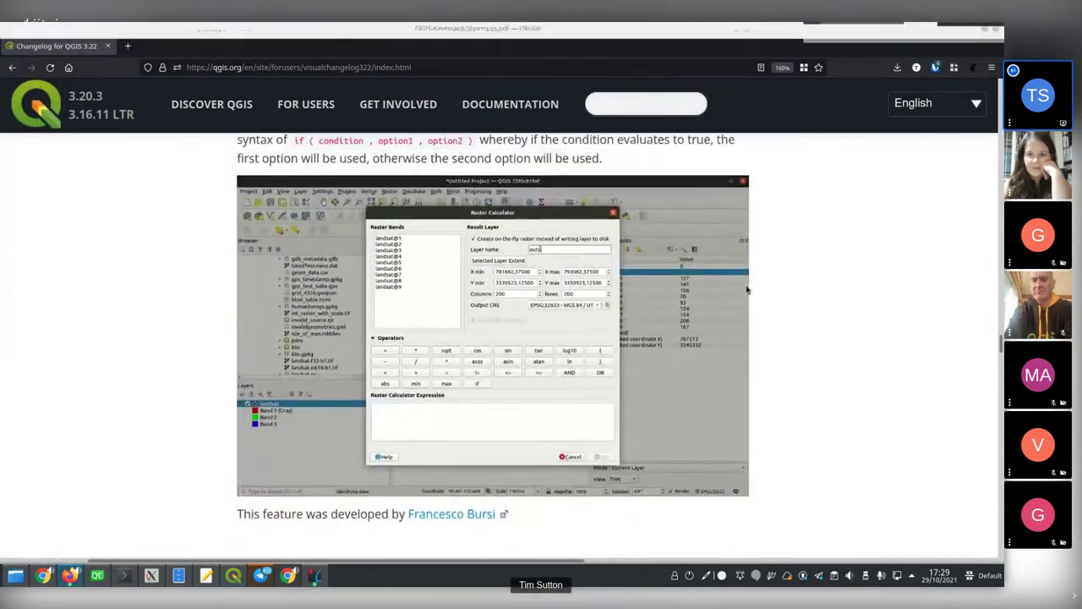
pyautogui.scroll(-1, 415, 253)
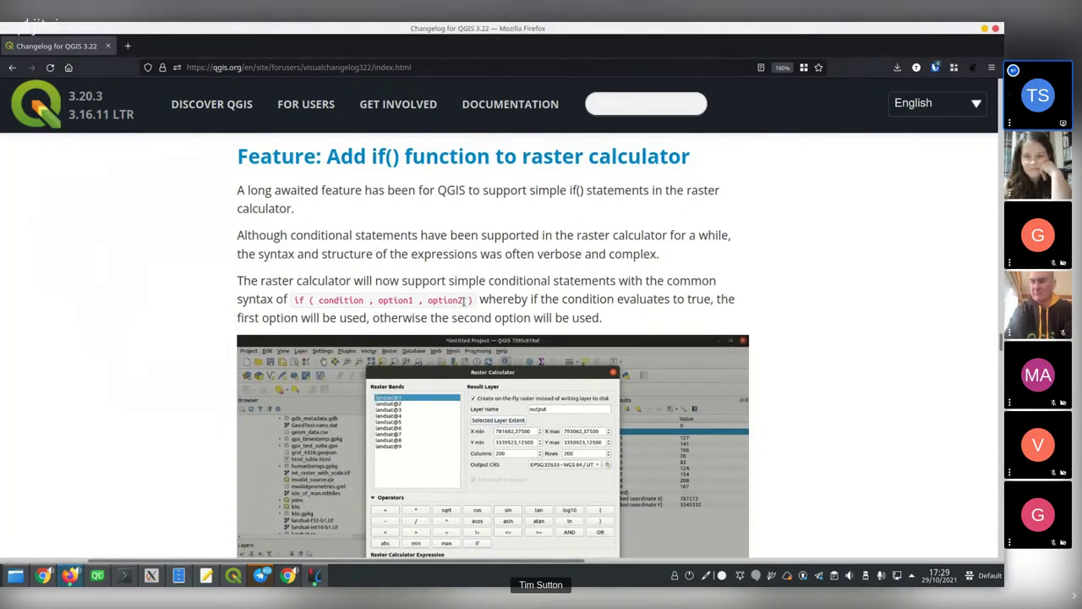
pyautogui.scroll(-2, 465, 300)
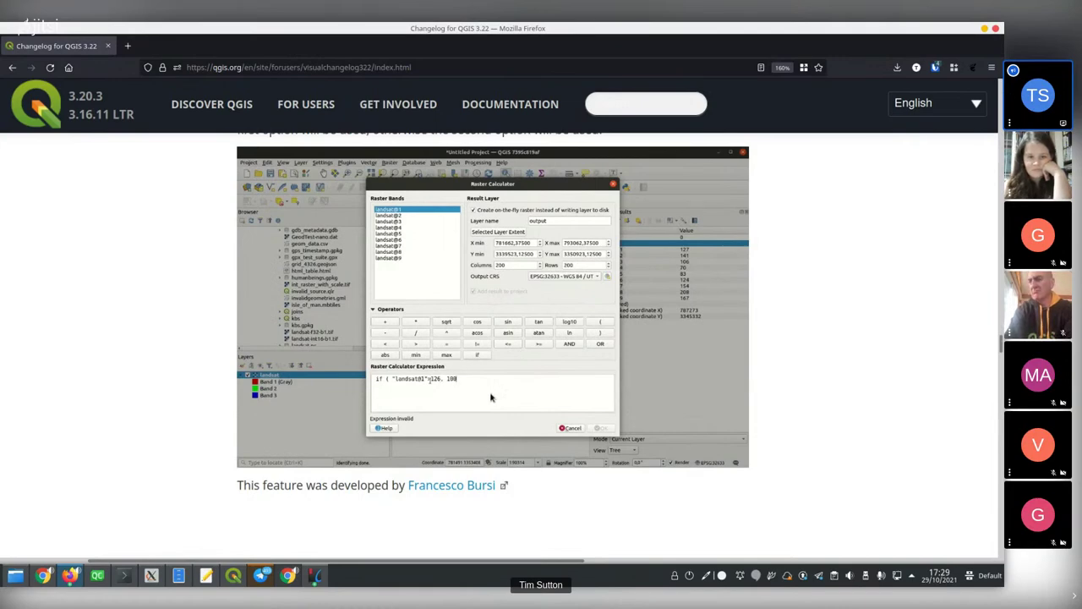
pyautogui.hotkey('alt', 'Tab')
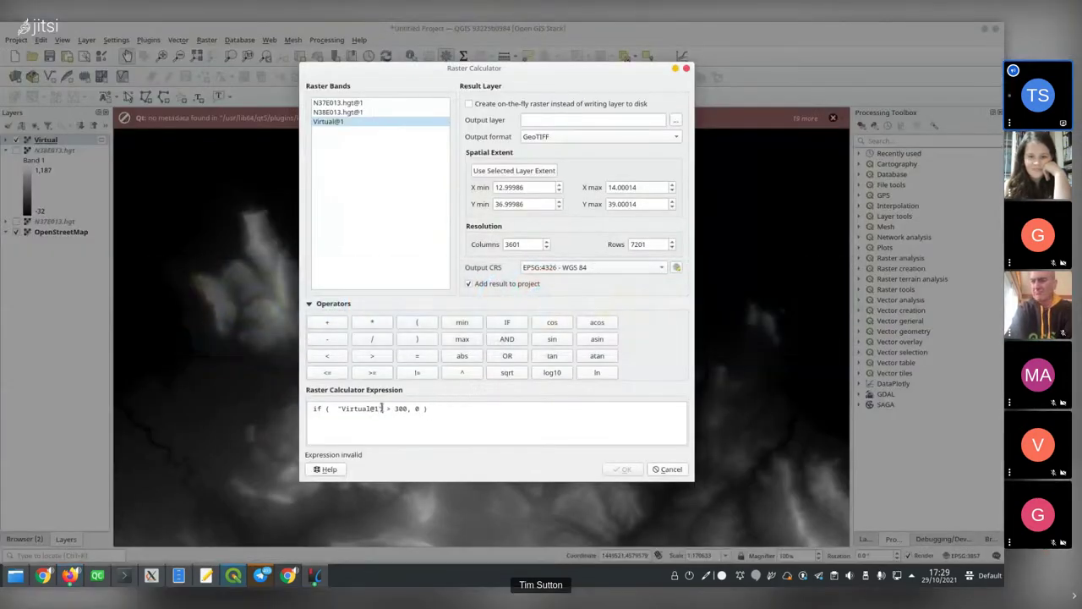
# Complete the raster calculator expression as if ( "Virtual@1" > 300, 0, "Virtual@1" )
pyautogui.moveTo(382, 407); pyautogui.dragTo(338, 407)
pyautogui.hotkey('ctrl', 'c')
pyautogui.click(418, 407)
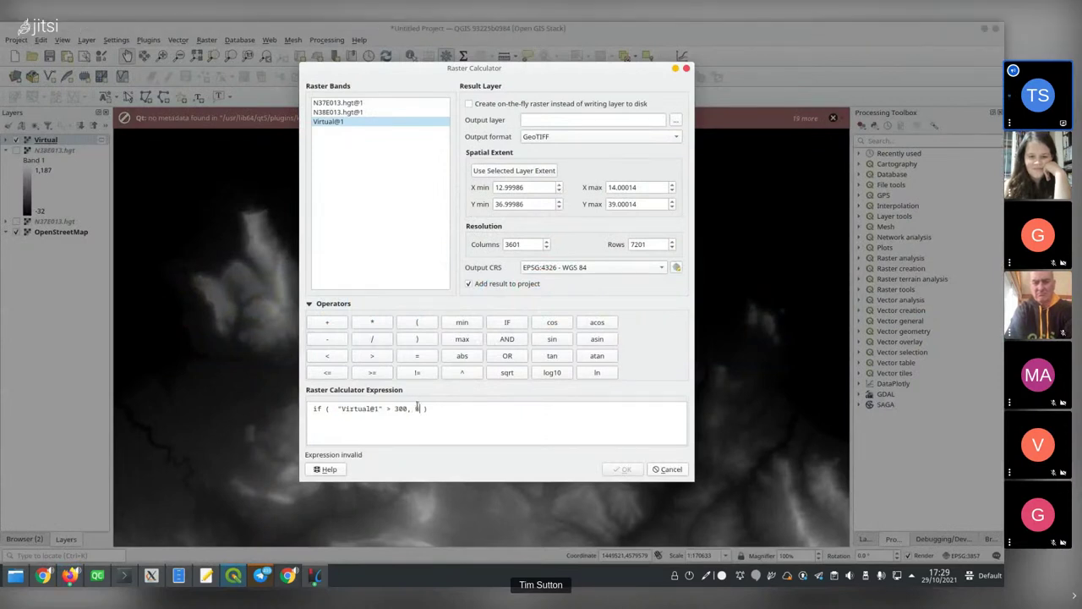
pyautogui.press('BackSpace')
pyautogui.hotkey('ctrl', 'v')
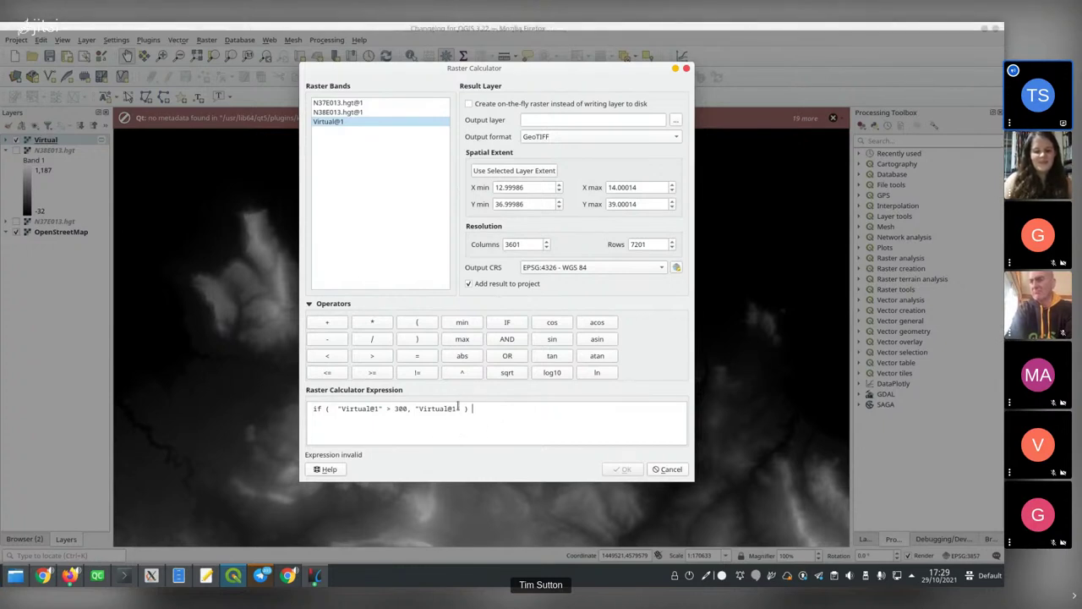
pyautogui.moveTo(446, 409); pyautogui.dragTo(413, 408)
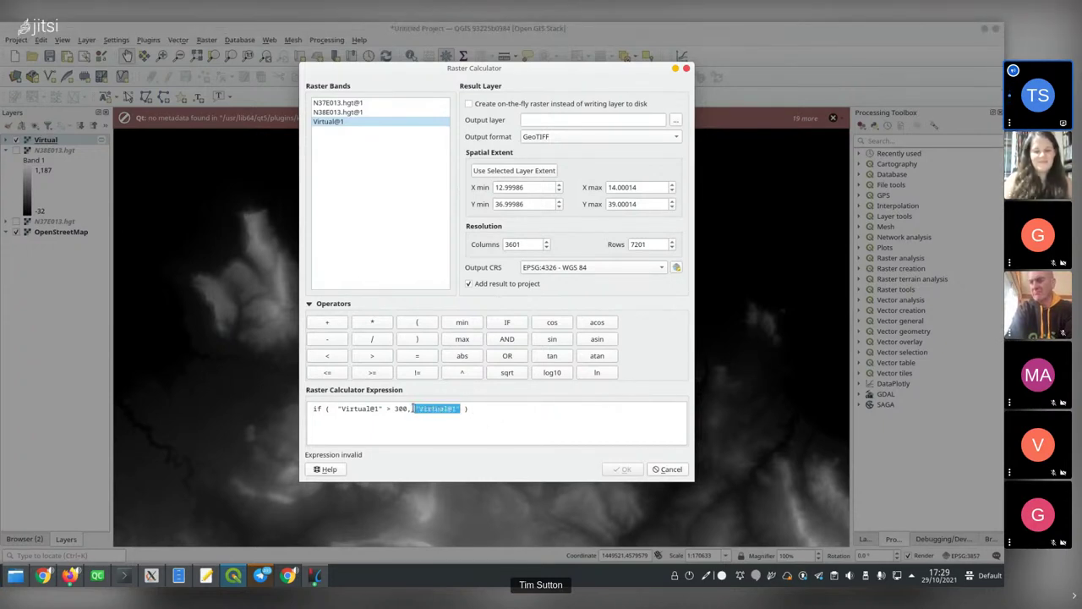
pyautogui.write('1')
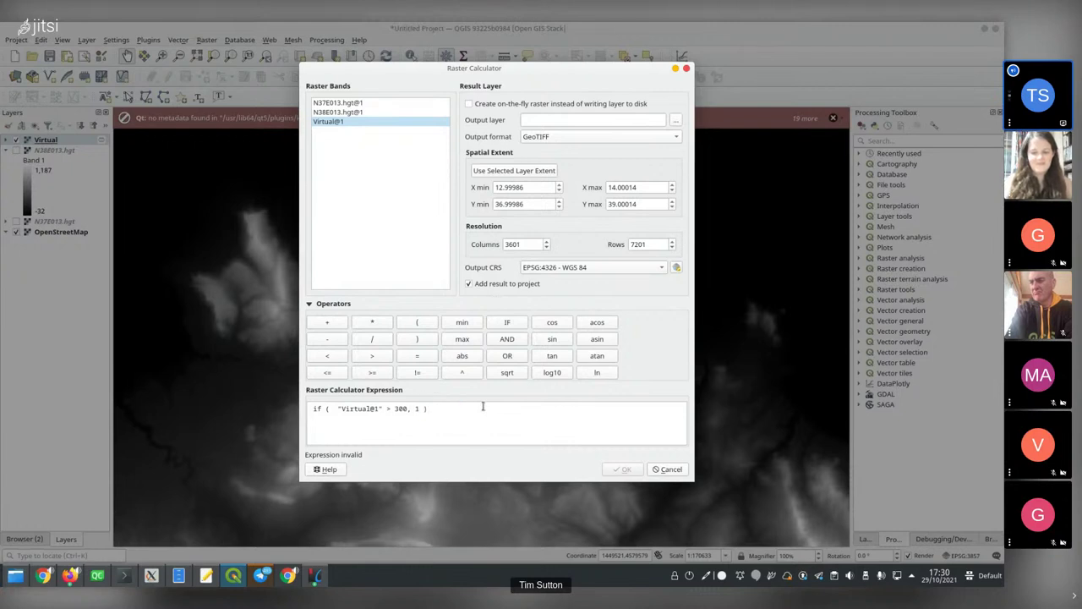
pyautogui.press('BackSpace')
pyautogui.press('BackSpace')
pyautogui.press('BackSpace')
pyautogui.write('2')
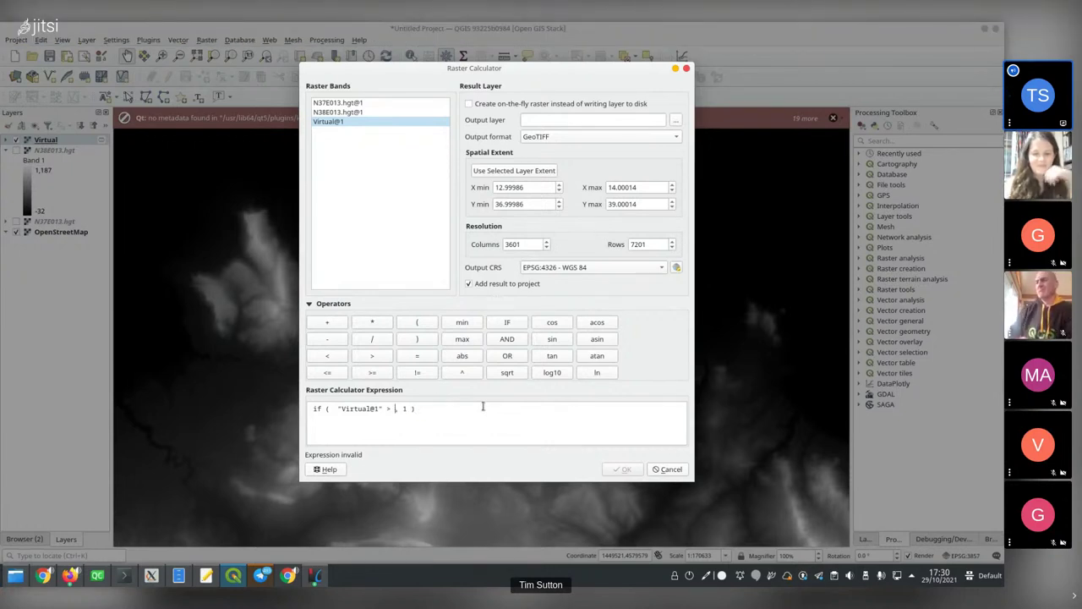
pyautogui.press('BackSpace')
pyautogui.write('300')
pyautogui.press('Right')
pyautogui.hotkey('ctrl', 'v')
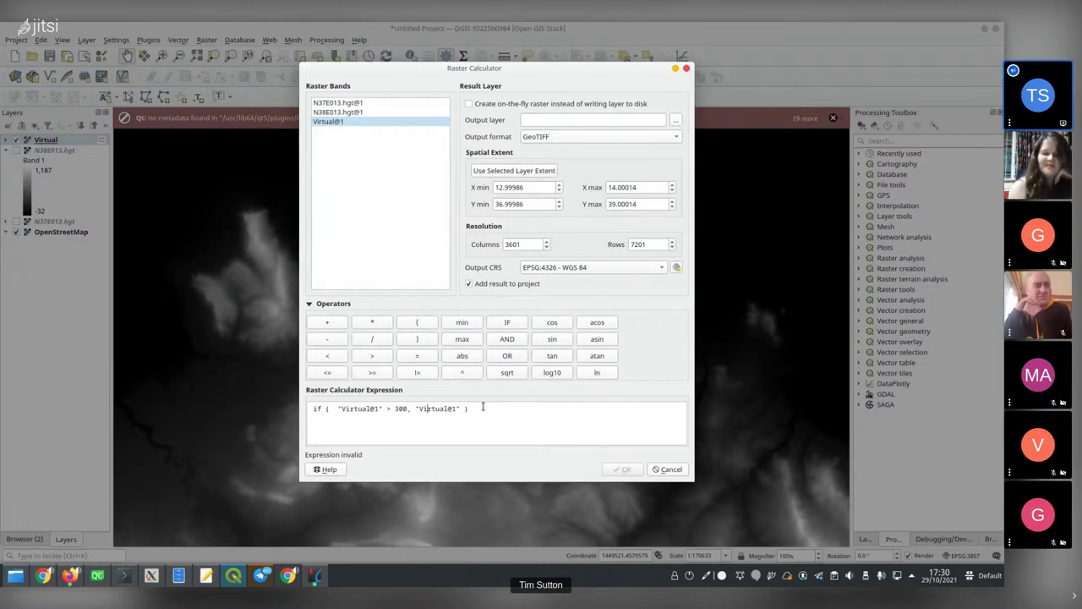
pyautogui.write('0,')
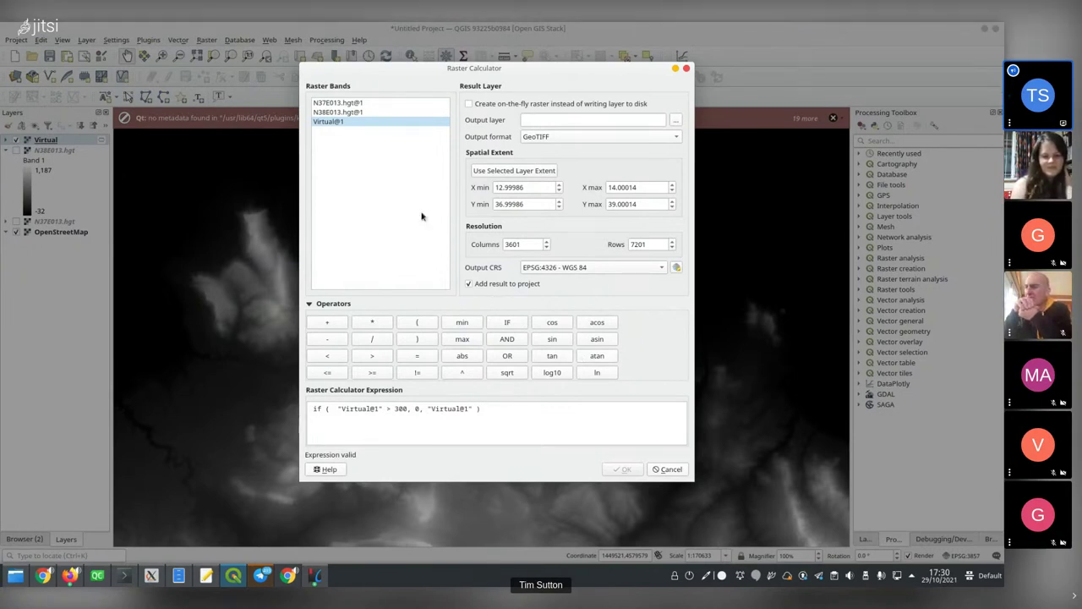
# Set the output layer to a file named demo in the Downloads folder and run the raster calculation
pyautogui.click(677, 122)
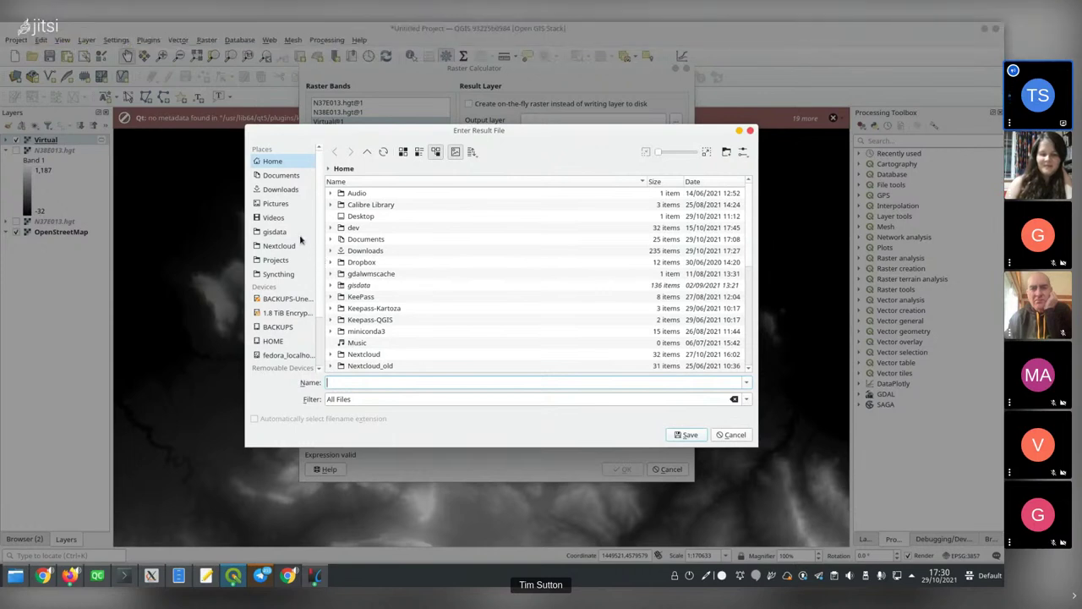
pyautogui.click(272, 191)
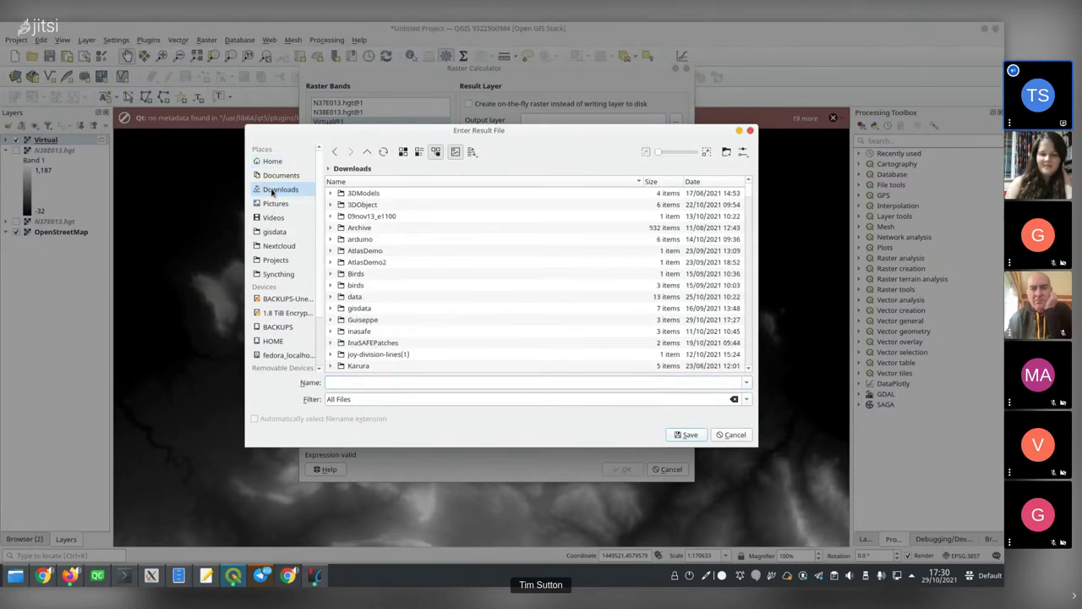
pyautogui.write('demo')
pyautogui.press('Return')
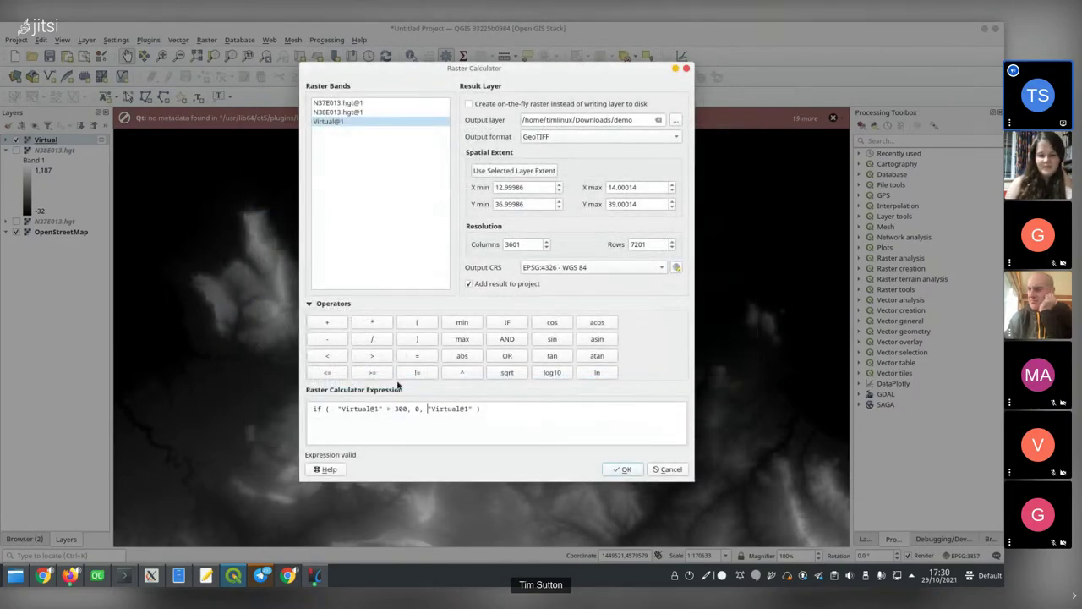
pyautogui.click(623, 470)
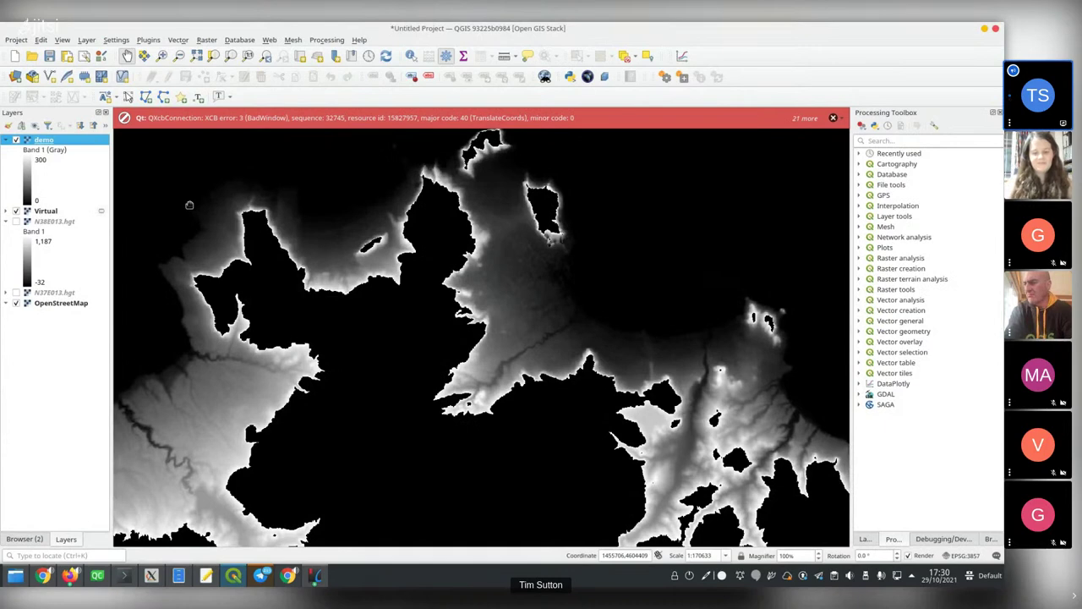
# Hide the Virtual layer and inspect the demo raster along the coast
pyautogui.scroll(-1, 376, 303)
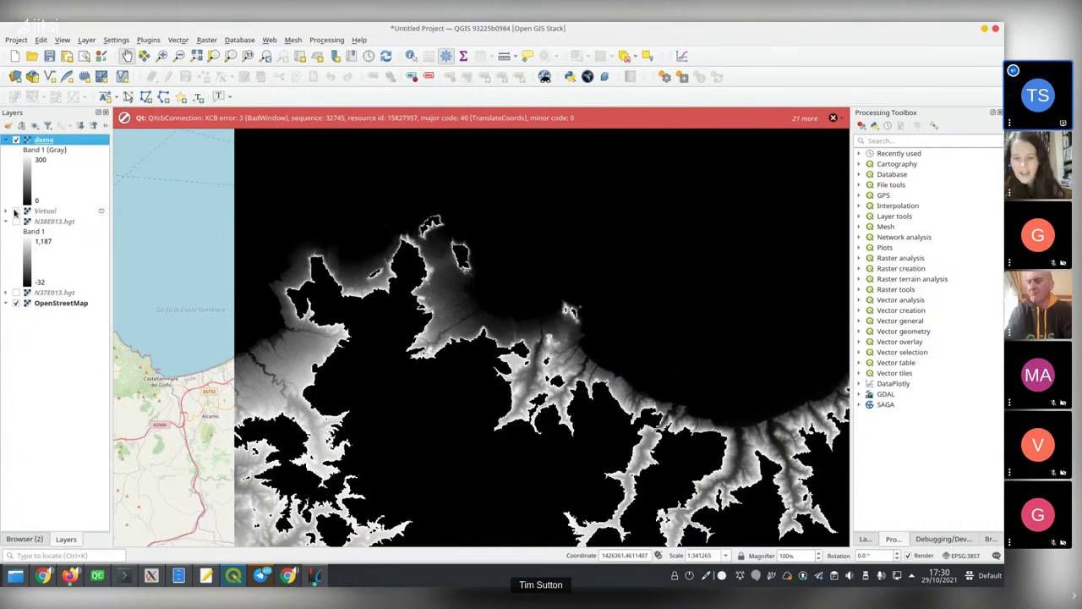
pyautogui.moveTo(430, 391); pyautogui.dragTo(212, 278)
pyautogui.moveTo(302, 314); pyautogui.dragTo(361, 349)
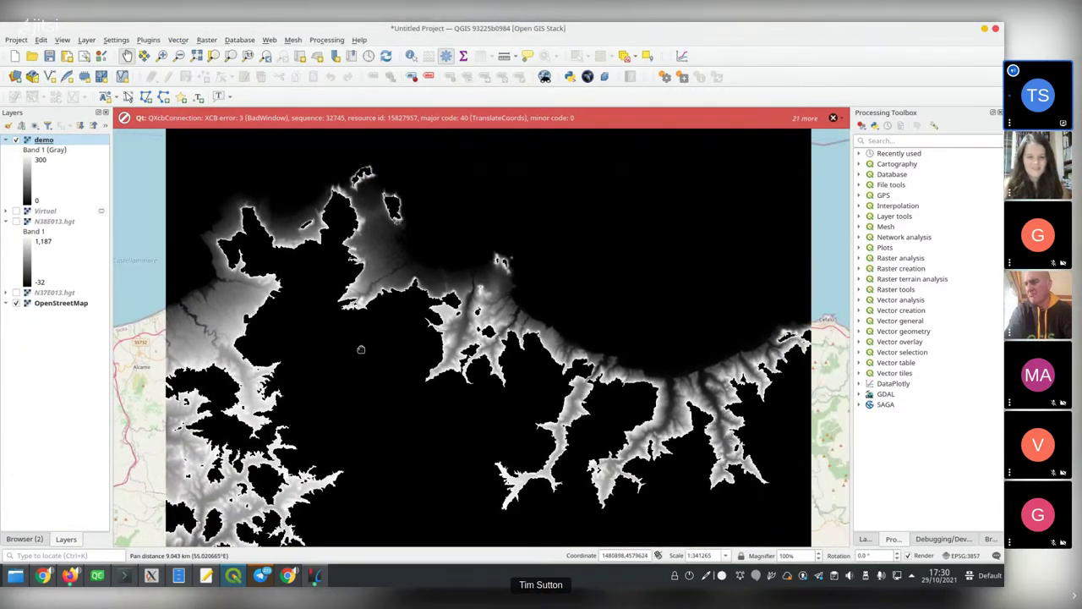
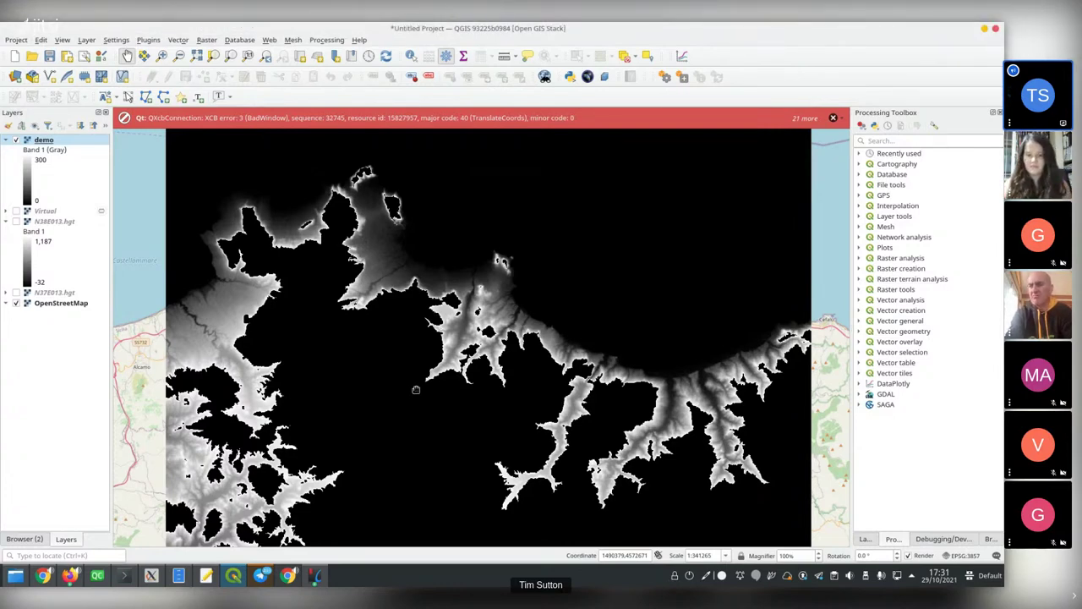
# Switch to Firefox and review the QGIS 3.22 changelog entries on raster calculator if() statements and on-the-fly rasters
pyautogui.hotkey('alt', 'Tab')
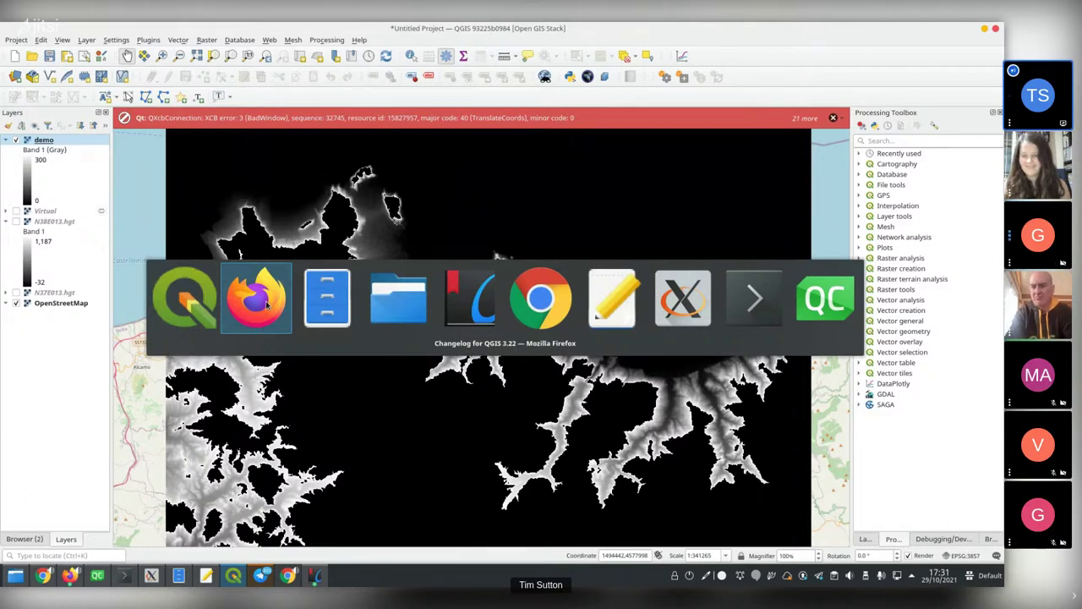
pyautogui.press('Escape')
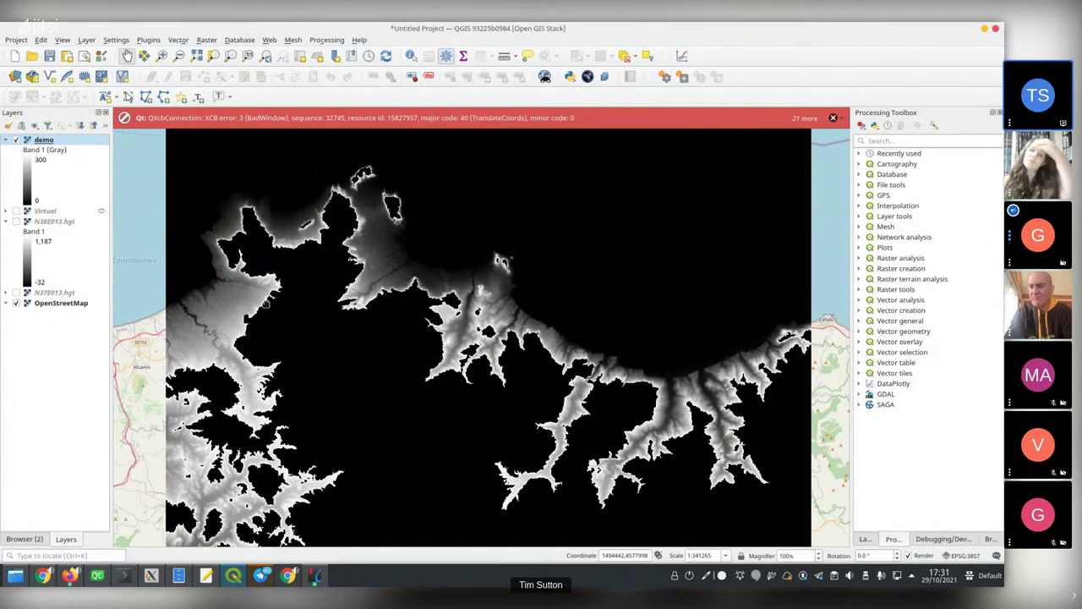
pyautogui.hotkey('alt', 'Tab')
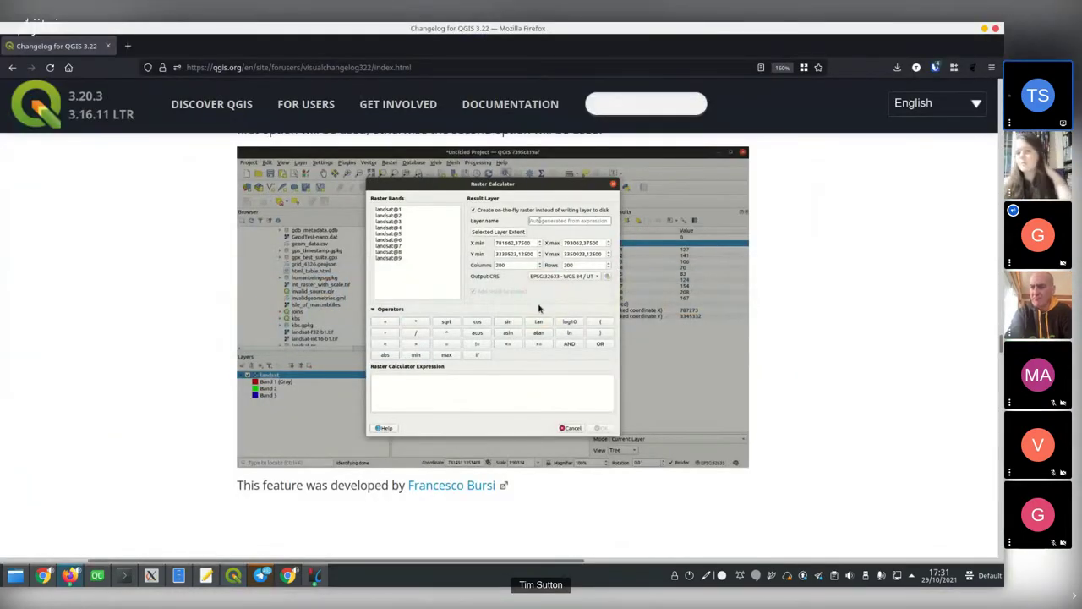
pyautogui.scroll(6, 538, 309)
pyautogui.scroll(-6, 538, 309)
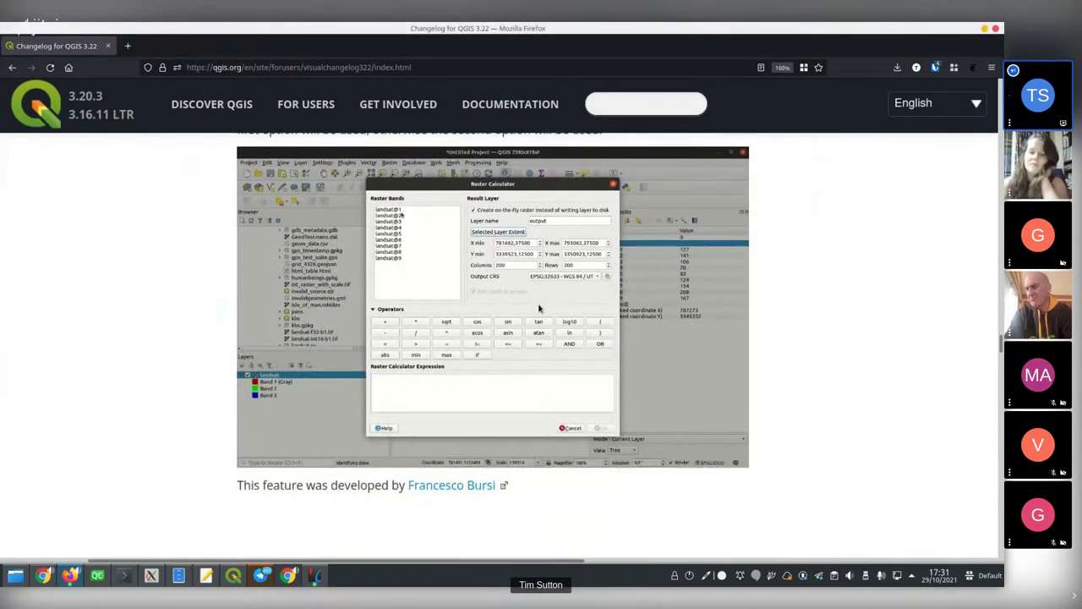
pyautogui.scroll(2, 539, 308)
pyautogui.scroll(-1, 538, 309)
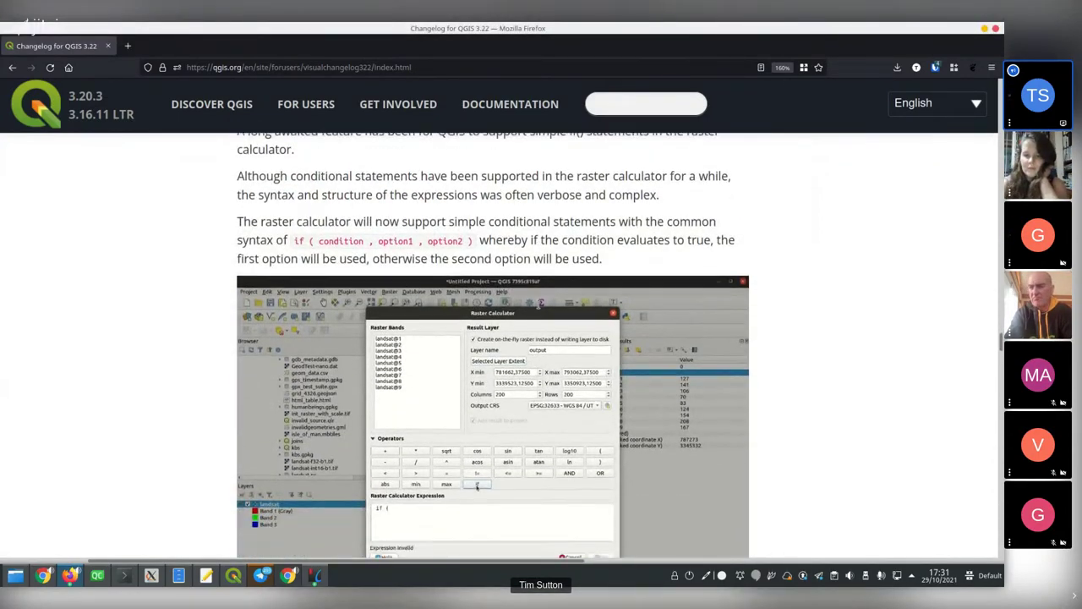
pyautogui.scroll(-10, 538, 307)
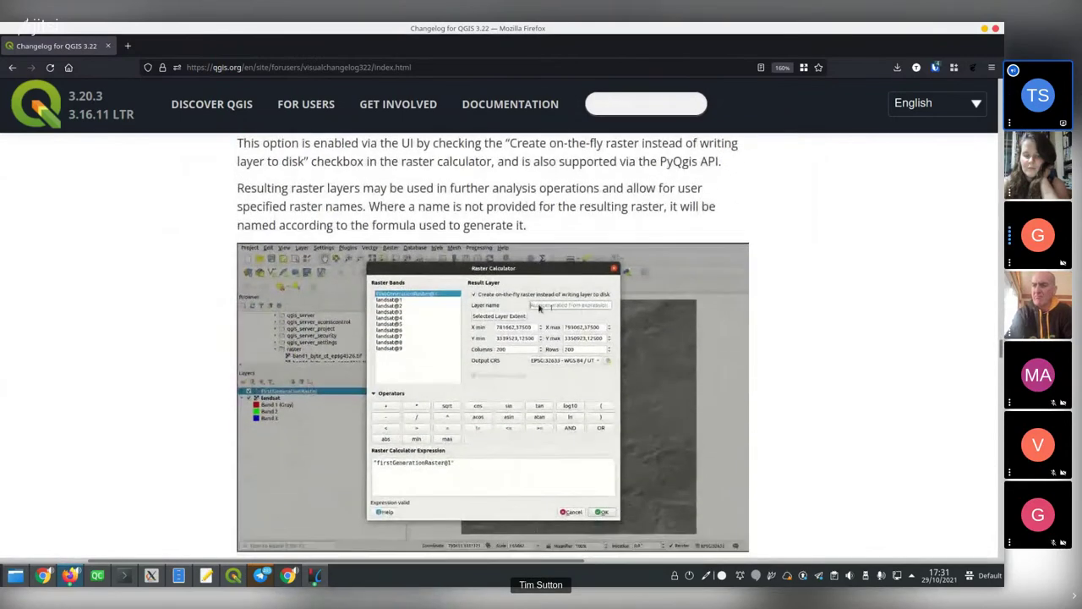
pyautogui.scroll(-2, 539, 306)
pyautogui.scroll(2, 538, 306)
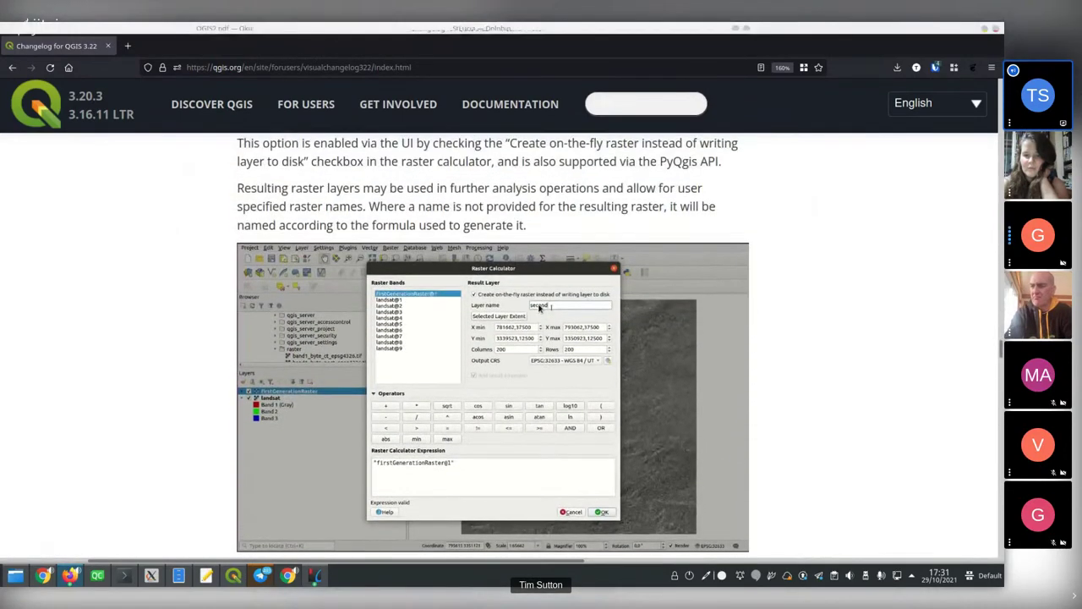
pyautogui.scroll(-2, 538, 309)
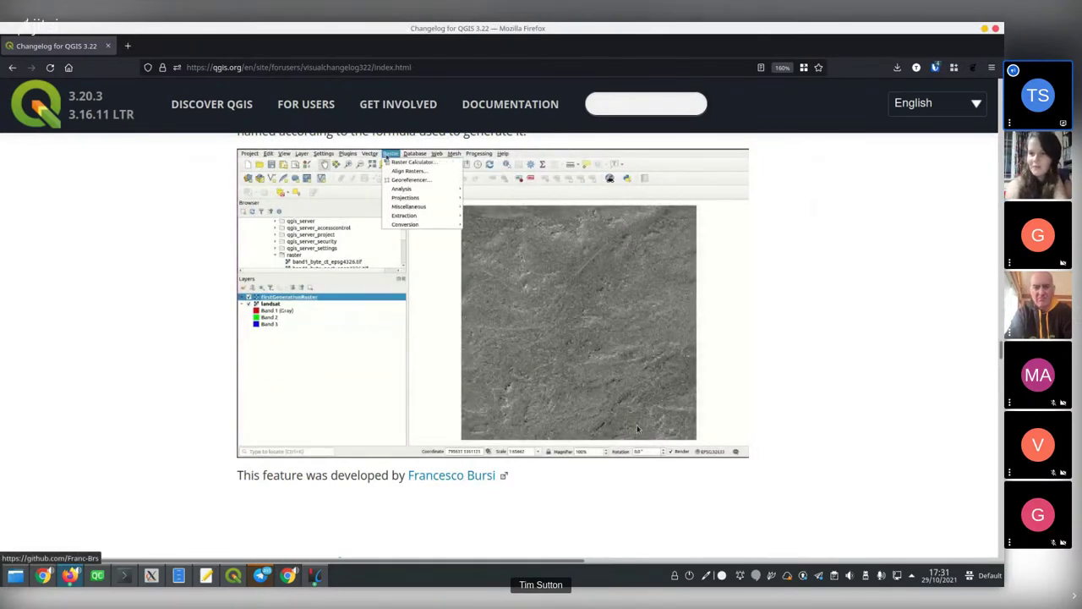
pyautogui.scroll(2, 843, 281)
# Return to QGIS and examine the inland valleys of the demo raster up close
pyautogui.hotkey('alt', 'Tab')
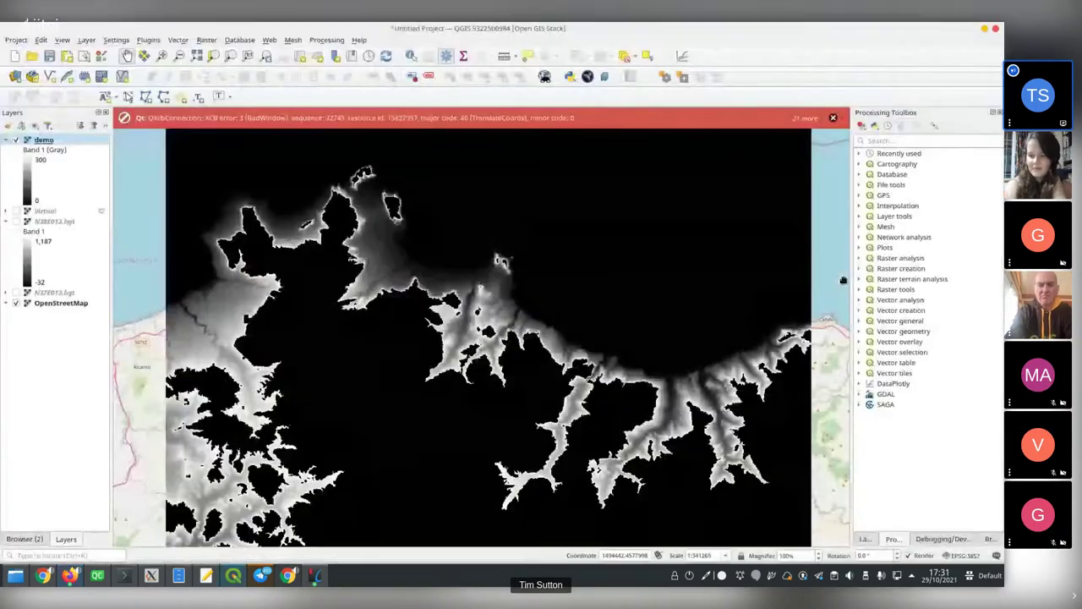
pyautogui.moveTo(490, 410); pyautogui.dragTo(593, 369)
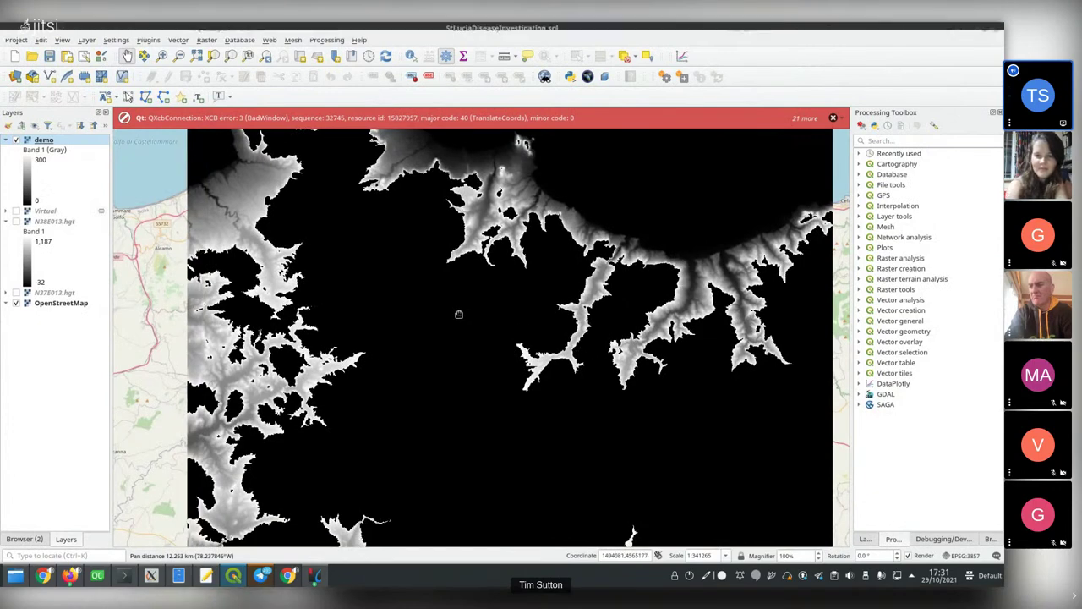
pyautogui.scroll(1, 459, 313)
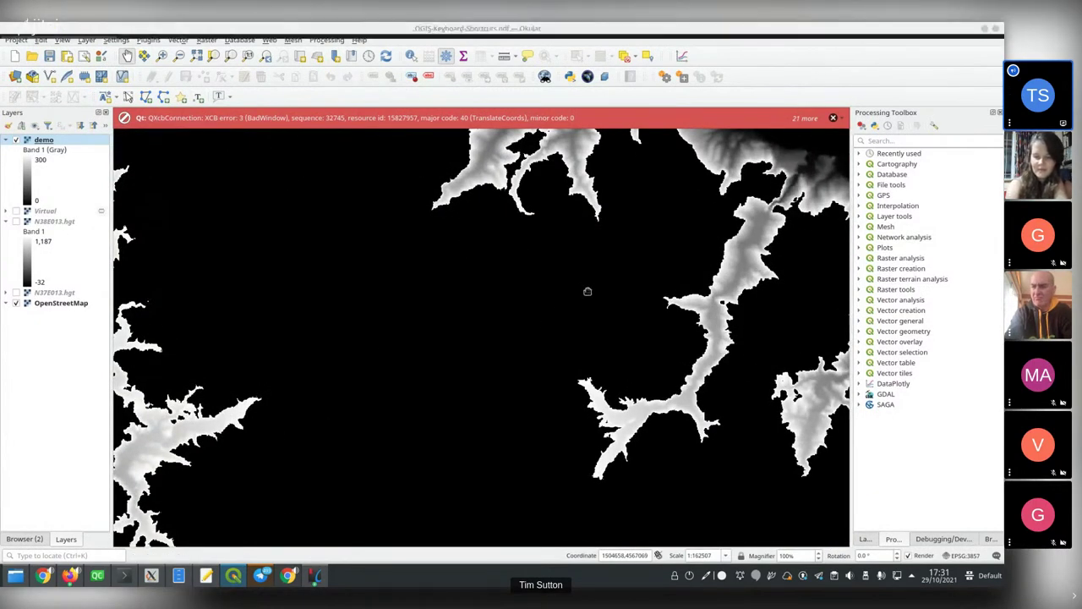
# Switch to the changelog in Firefox and find the geometry snapper optimization entry in the Digitising section
pyautogui.hotkey('alt', 'Tab')
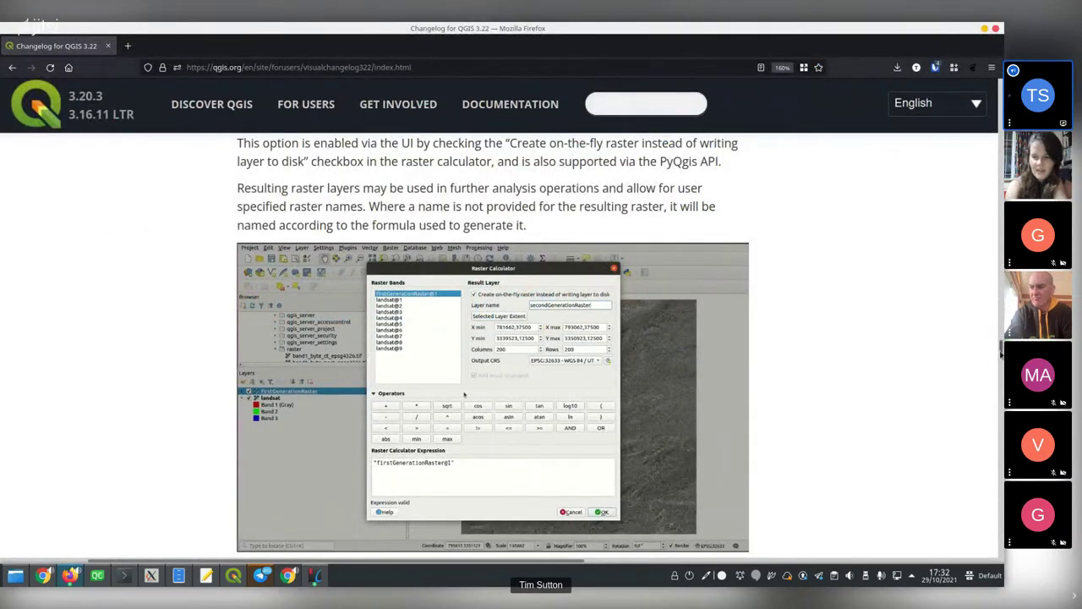
pyautogui.moveTo(1002, 353); pyautogui.dragTo(993, 290)
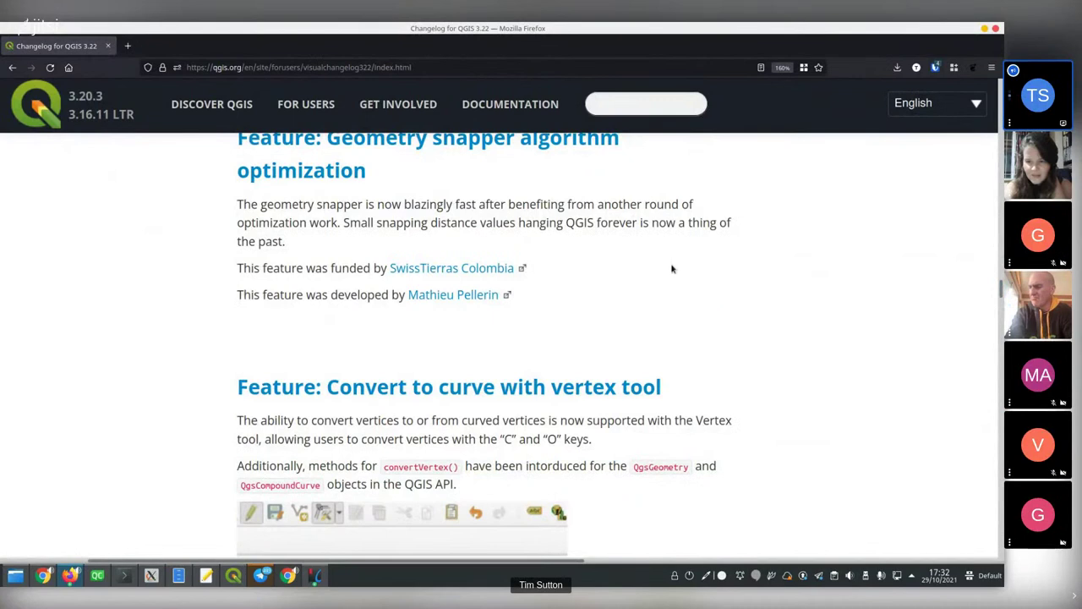
pyautogui.scroll(2, 650, 269)
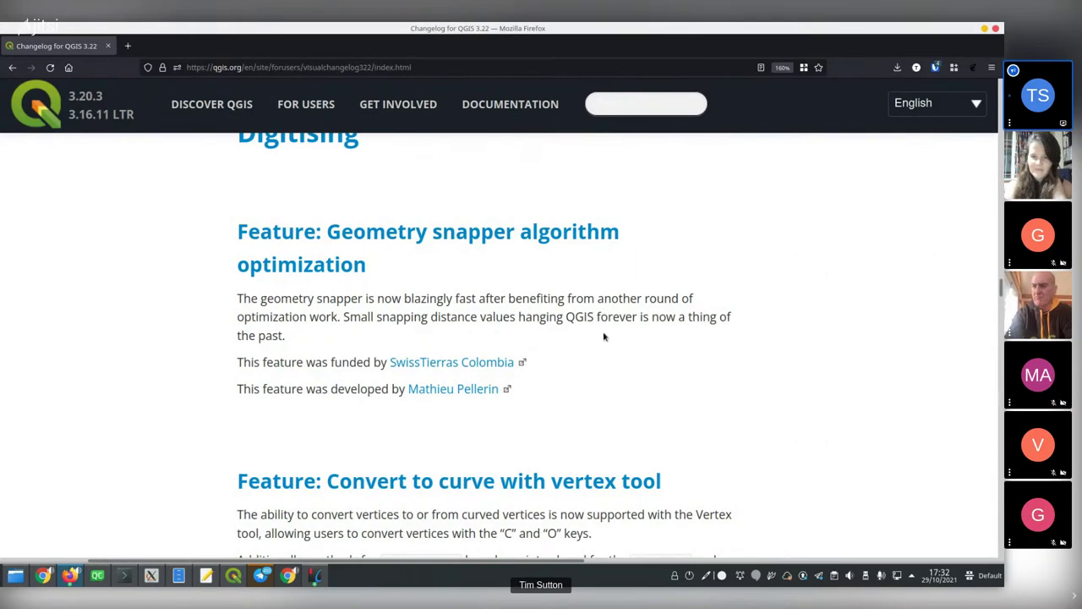
# Back in QGIS, run Polygonize on Band 1 of the demo raster with field name DN and a temporary output, and check its progress
pyautogui.hotkey('alt', 'Tab')
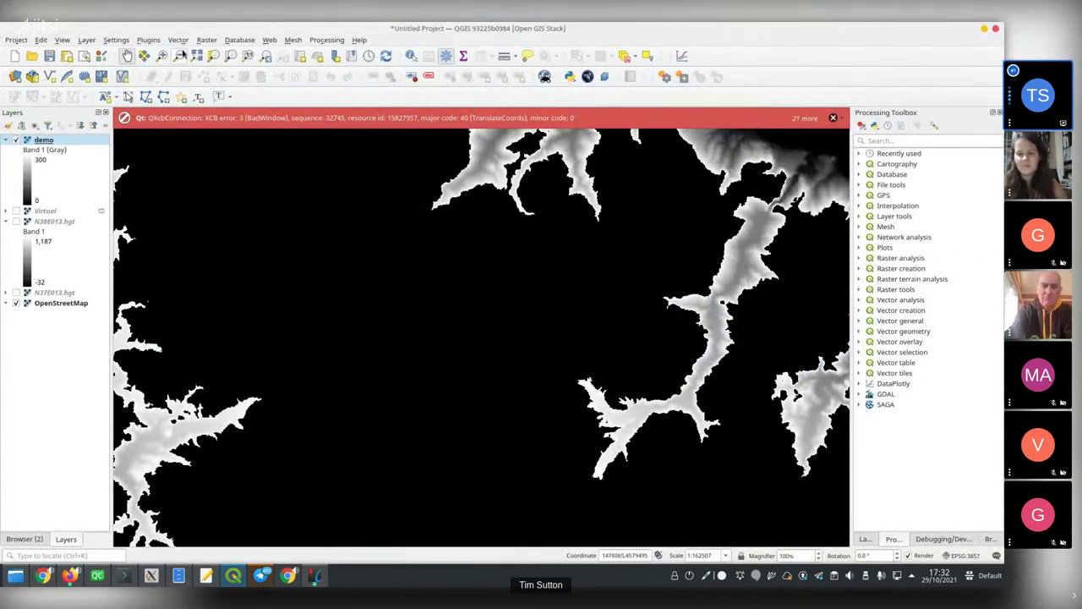
pyautogui.click(203, 40)
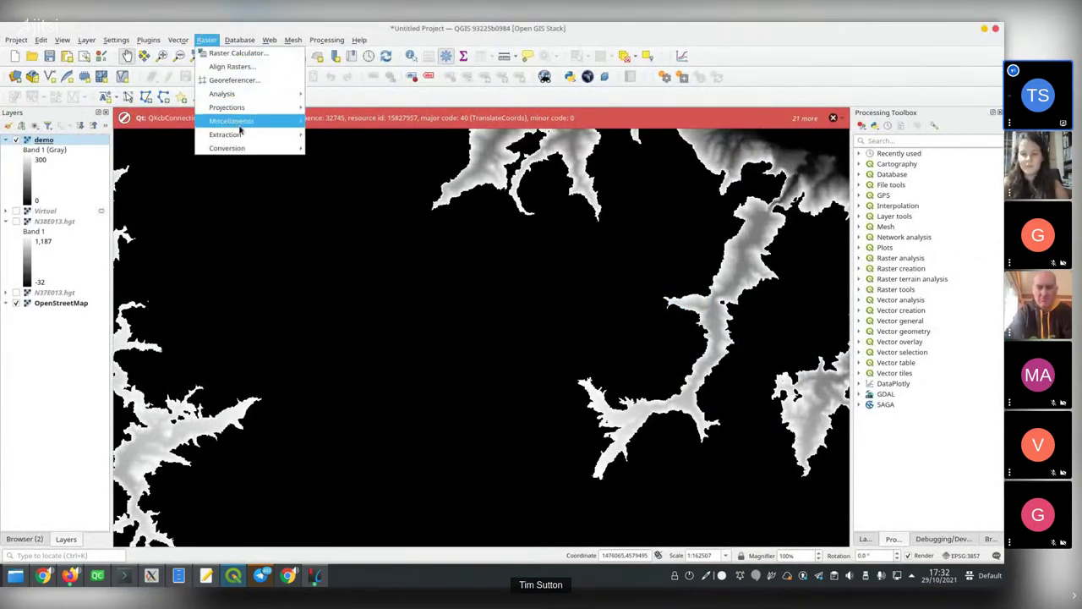
pyautogui.moveTo(253, 137)
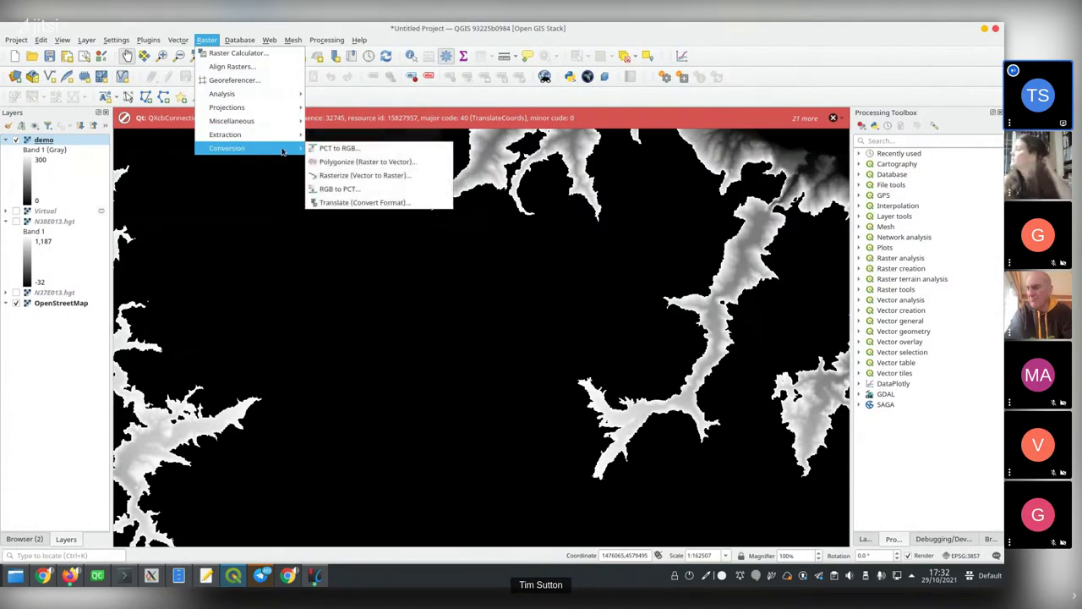
pyautogui.click(331, 163)
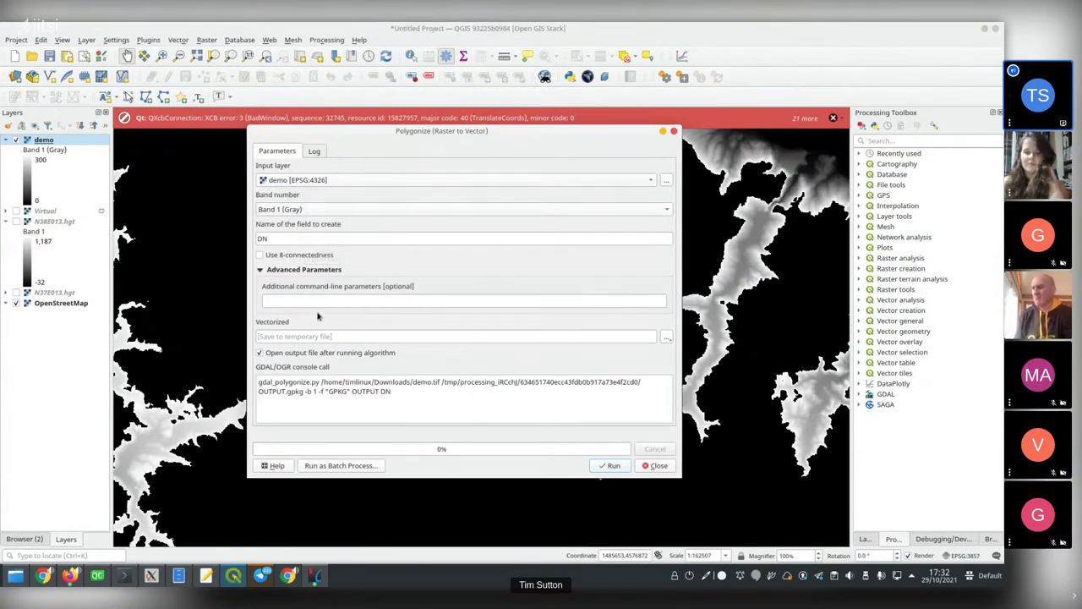
pyautogui.click(609, 465)
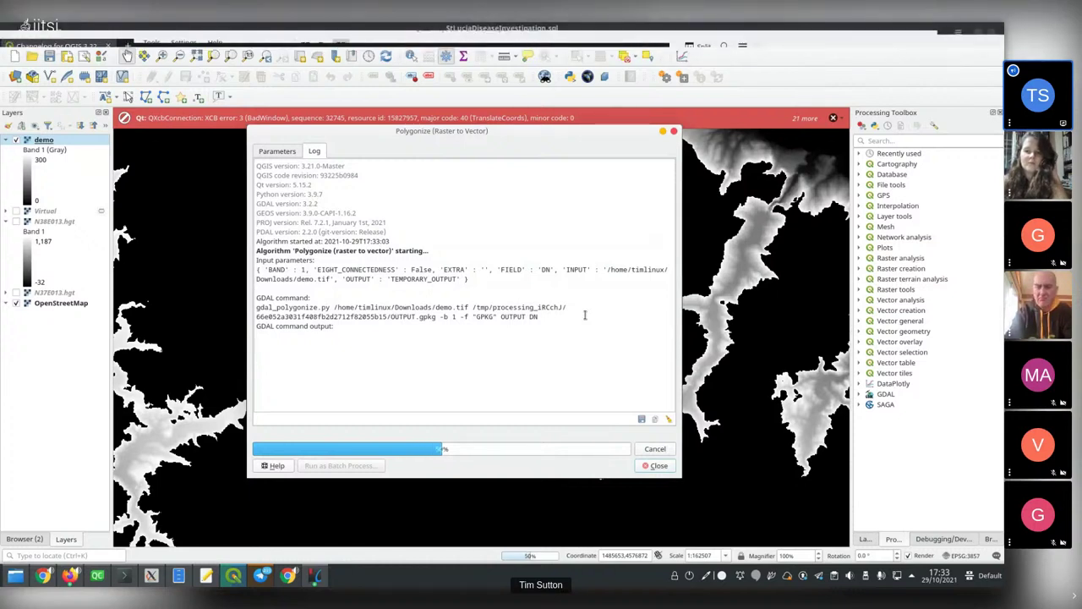
pyautogui.hotkey('alt', 'Tab')
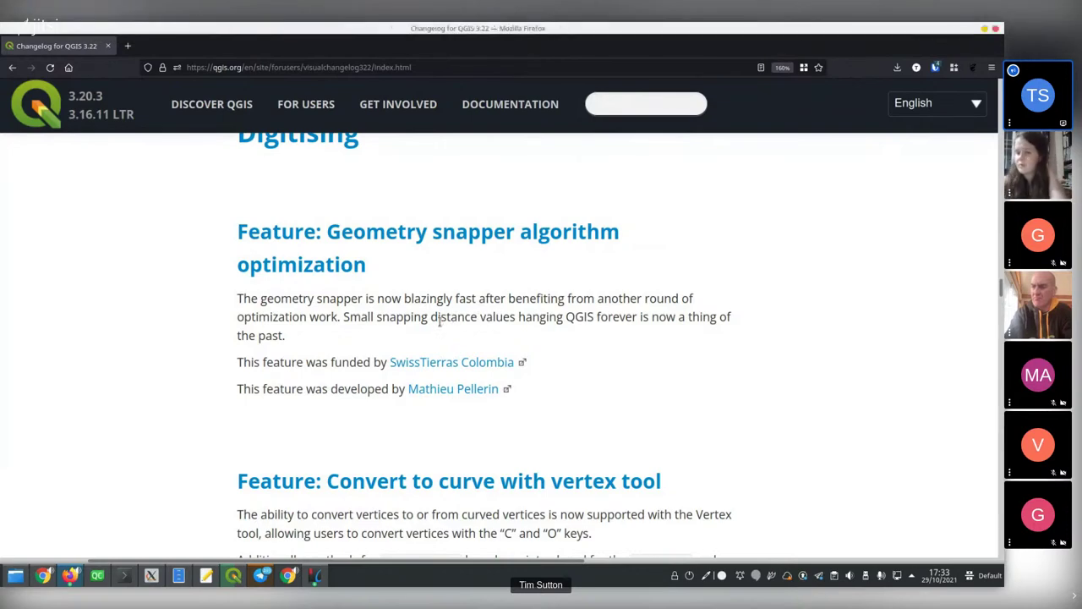
pyautogui.hotkey('alt', 'Tab')
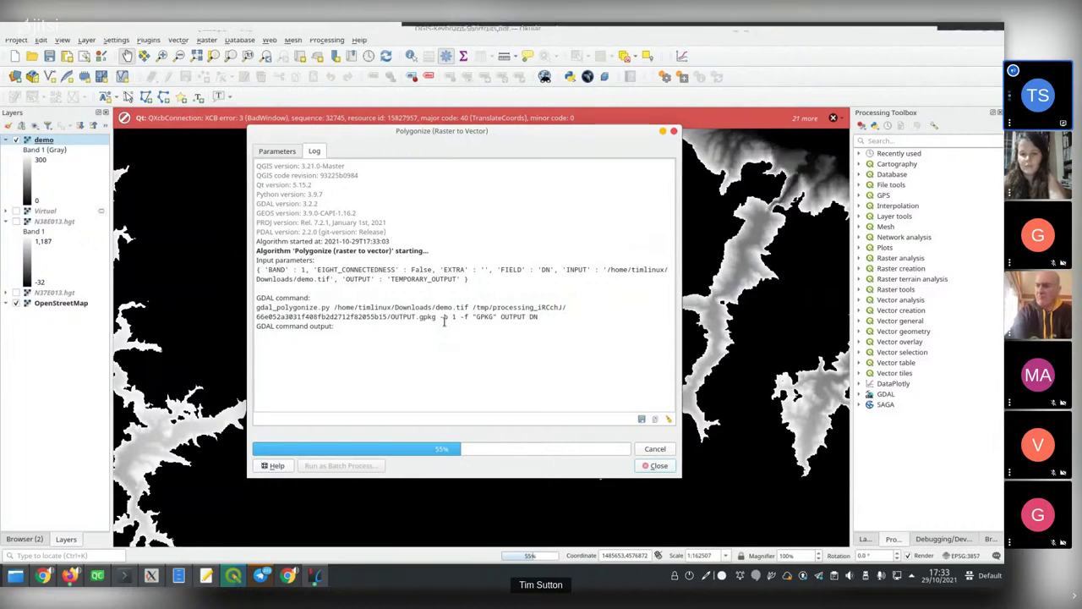
# Review the geometry snapper optimization entry in Firefox, return to QGIS and close the Polygonize dialog
pyautogui.hotkey('alt', 'Tab')
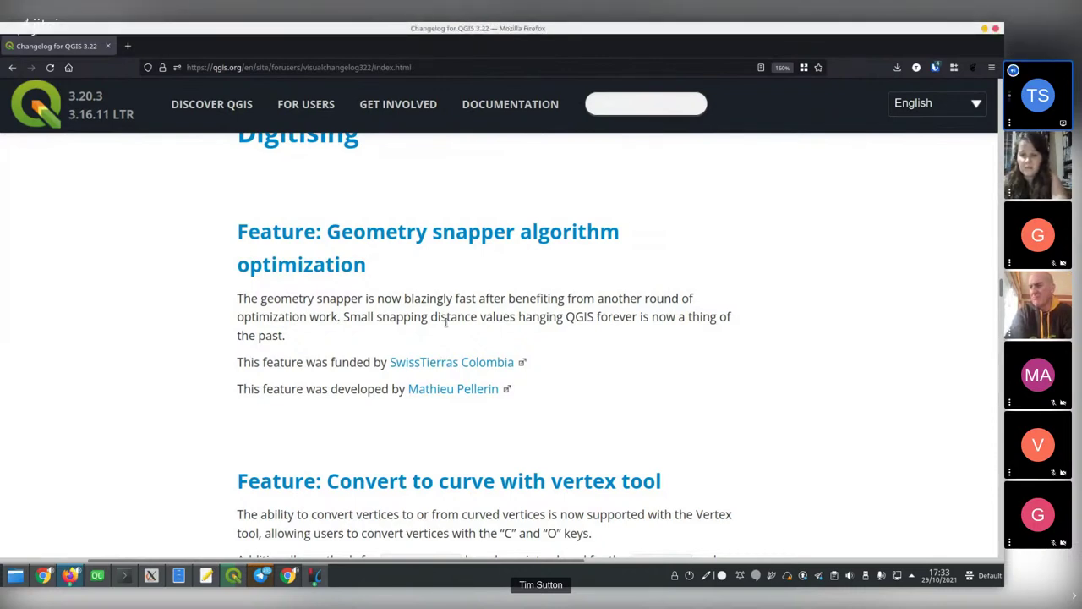
pyautogui.hotkey('alt', 'Tab')
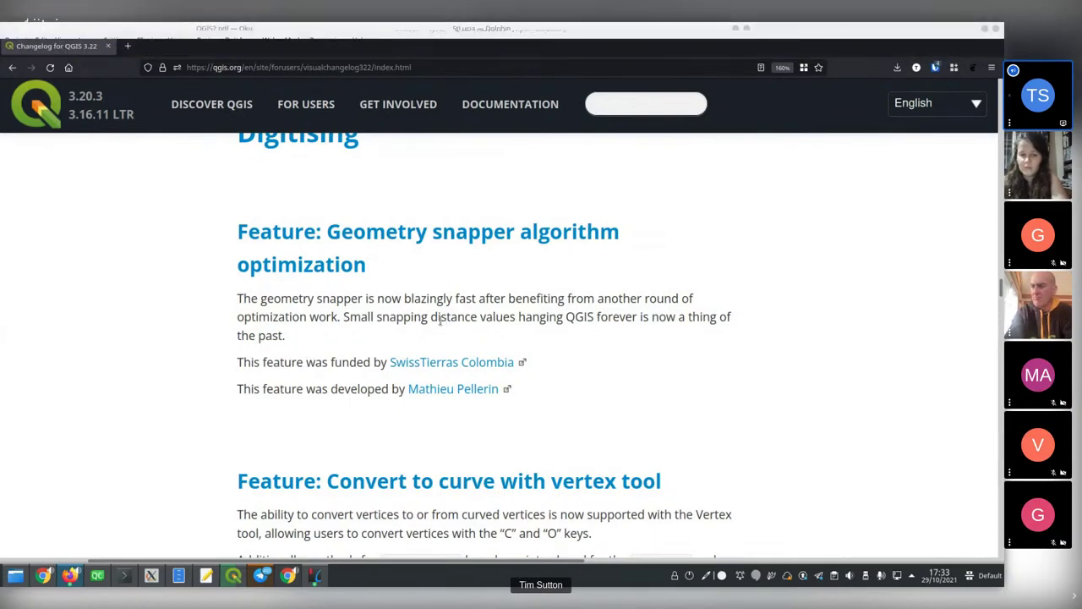
pyautogui.hotkey('alt', 'Tab')
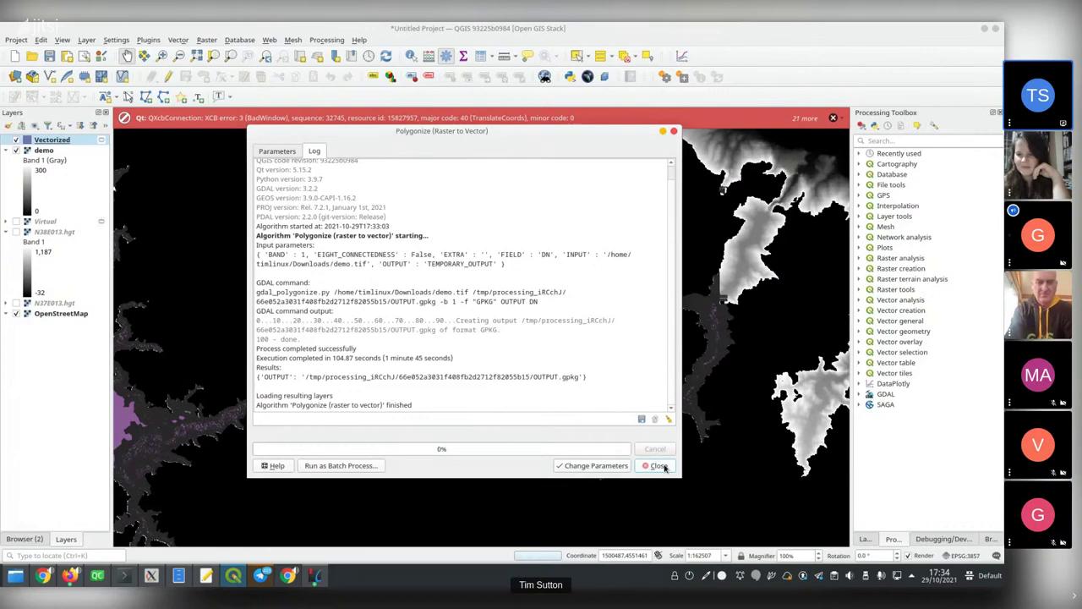
pyautogui.click(657, 466)
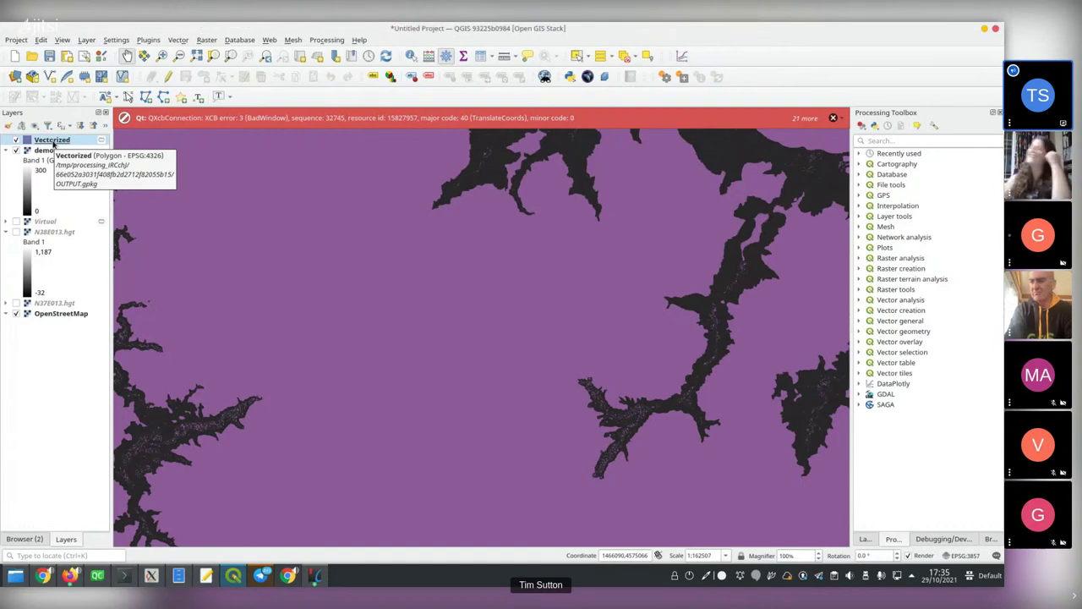
# Examine the pixel-shaped polygons of the Vectorized layer up close along the edge of a valley
pyautogui.moveTo(529, 242)
pyautogui.mouseDown()
pyautogui.moveTo(514, 282)
pyautogui.moveTo(518, 346)
pyautogui.mouseUp()
pyautogui.scroll(3, 431, 309)
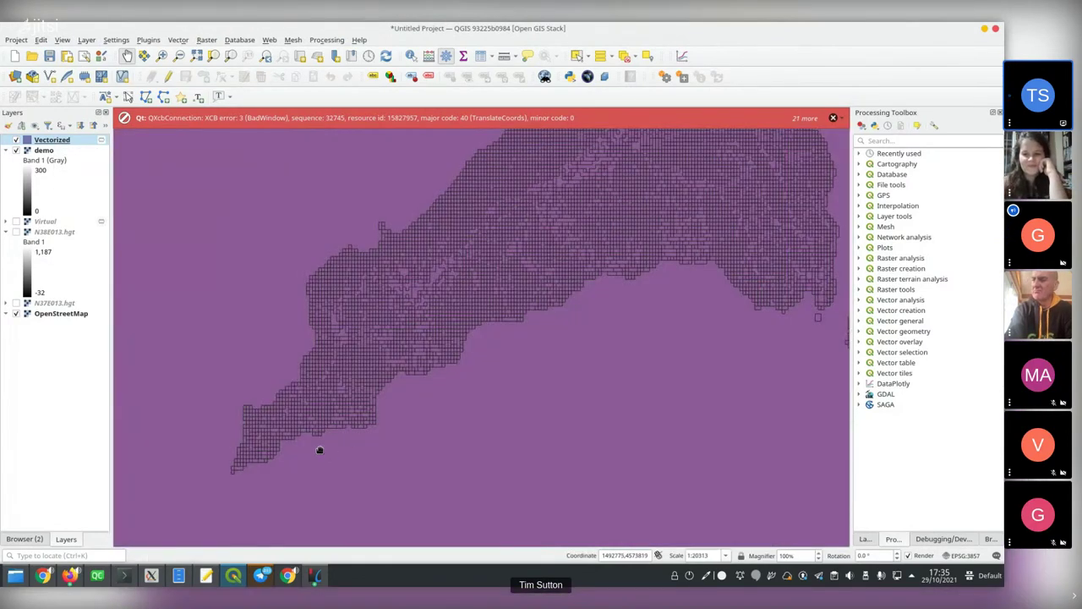
pyautogui.moveTo(283, 404); pyautogui.dragTo(311, 401)
pyautogui.moveTo(457, 338); pyautogui.dragTo(460, 338)
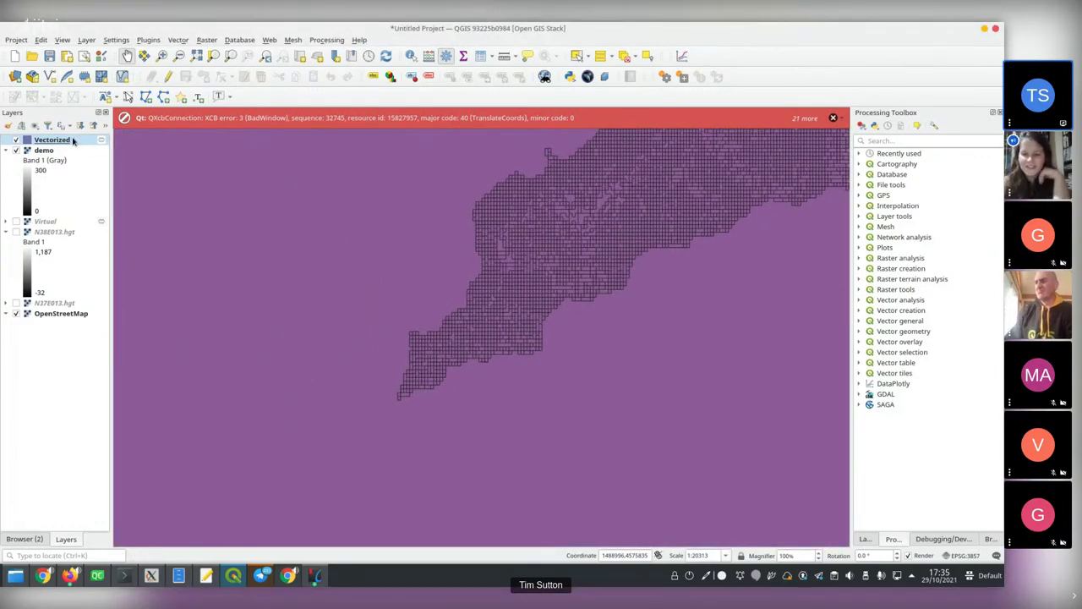
pyautogui.scroll(3, 462, 248)
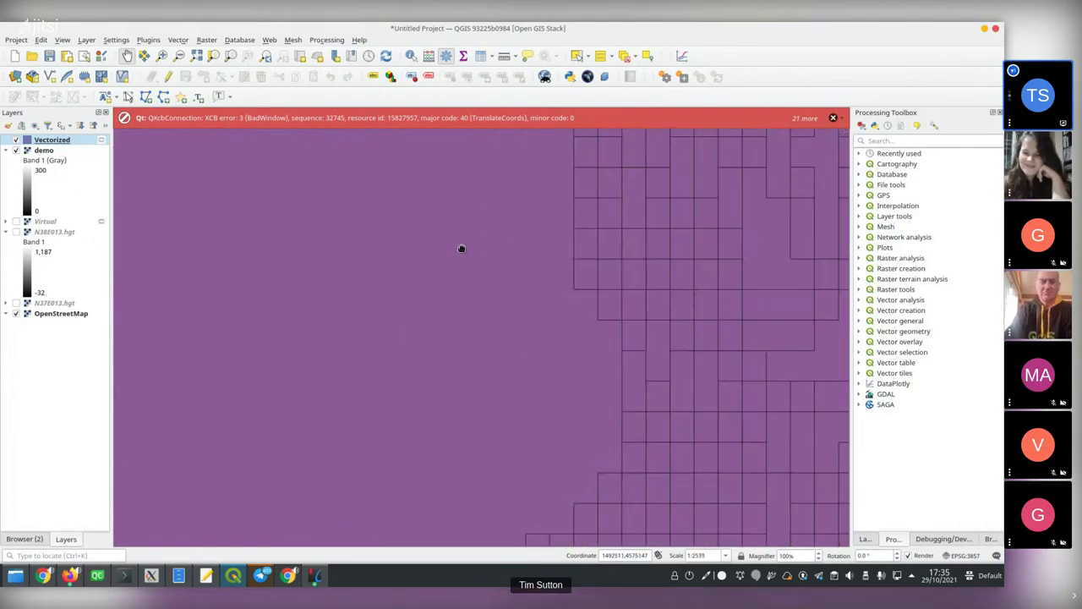
pyautogui.scroll(-1, 553, 261)
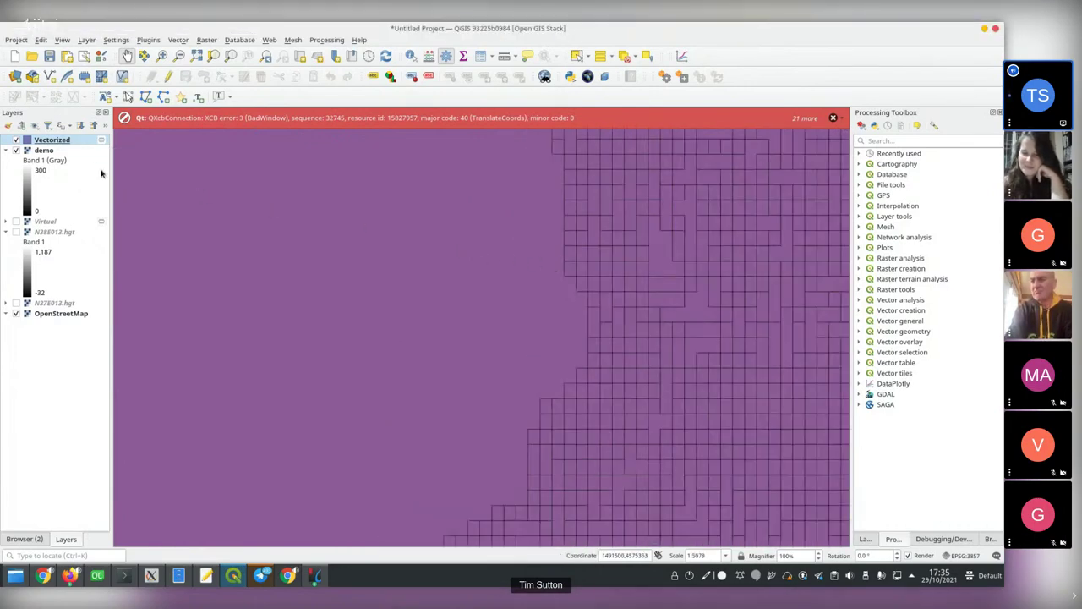
# Create a temporary scratch layer named Polygon with Polygon geometry, a text field Name of length 10, and the project CRS EPSG:3857
pyautogui.click(86, 39)
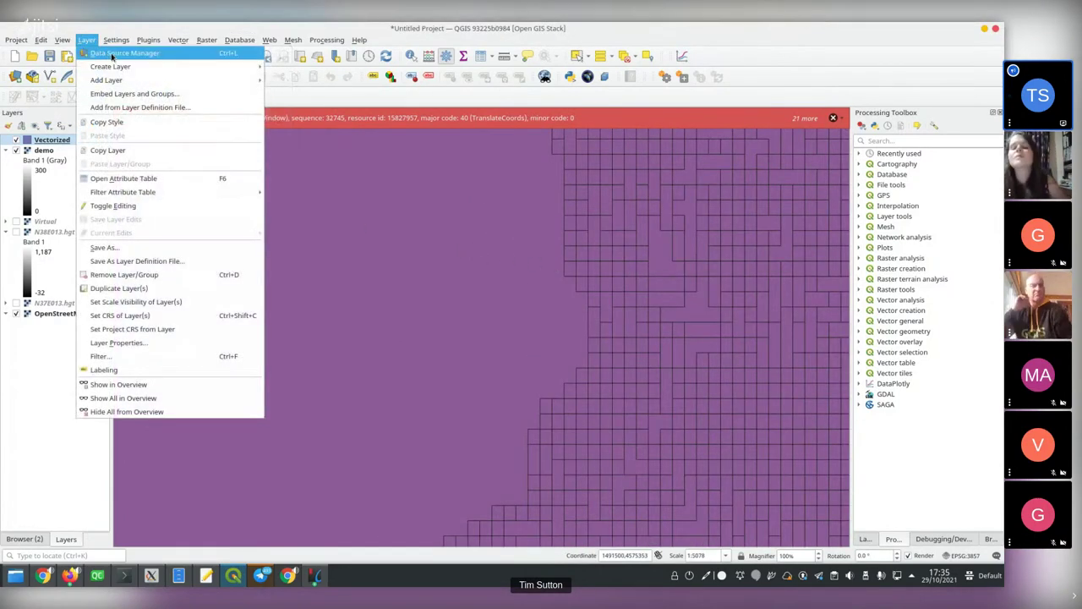
pyautogui.moveTo(155, 67)
pyautogui.click(347, 106)
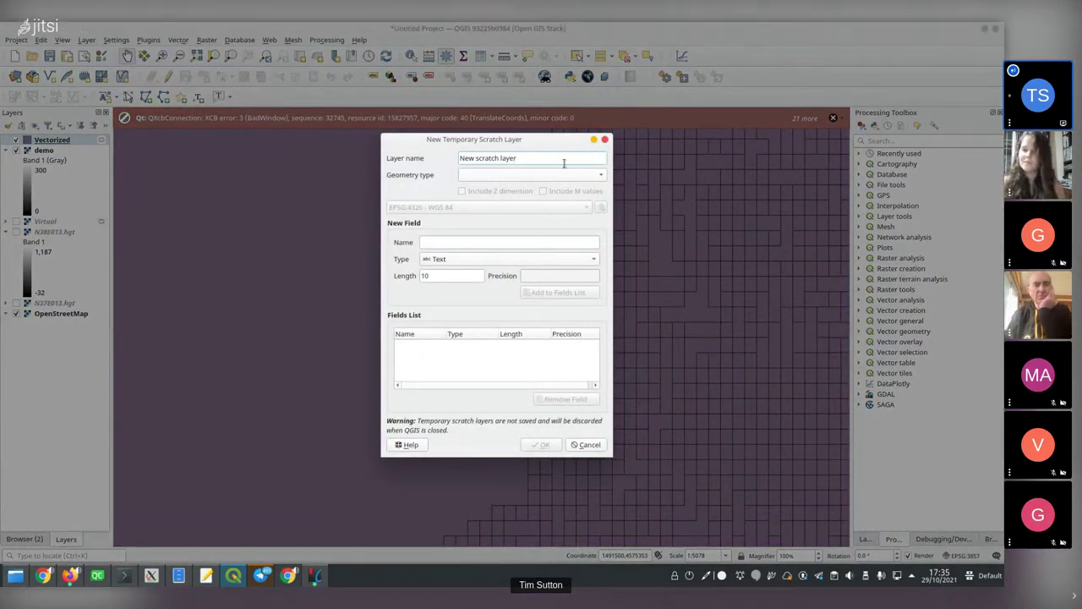
pyautogui.write('Polygon')
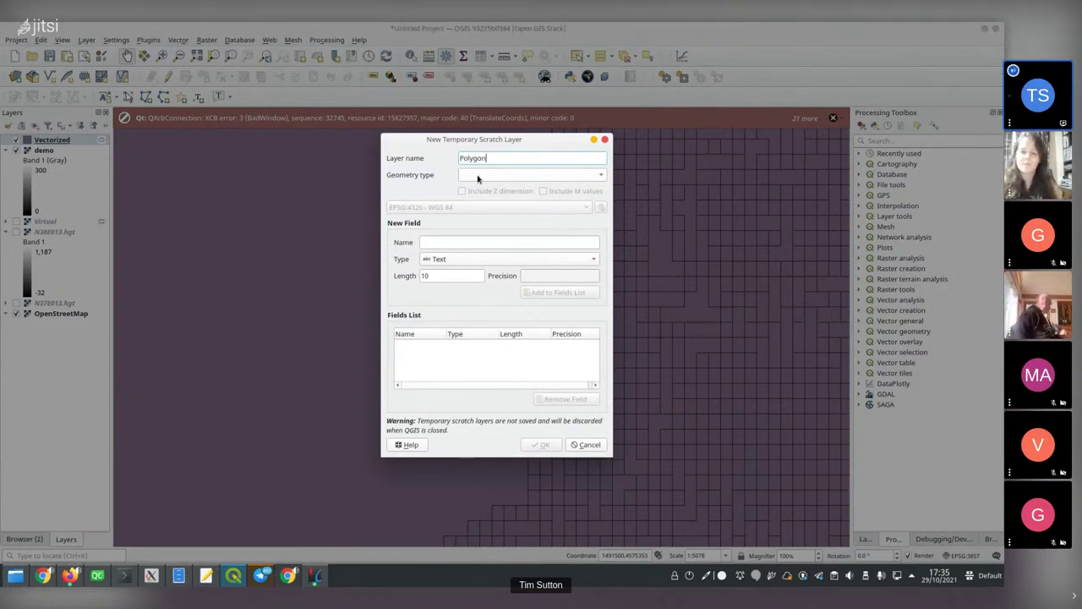
pyautogui.click(478, 176)
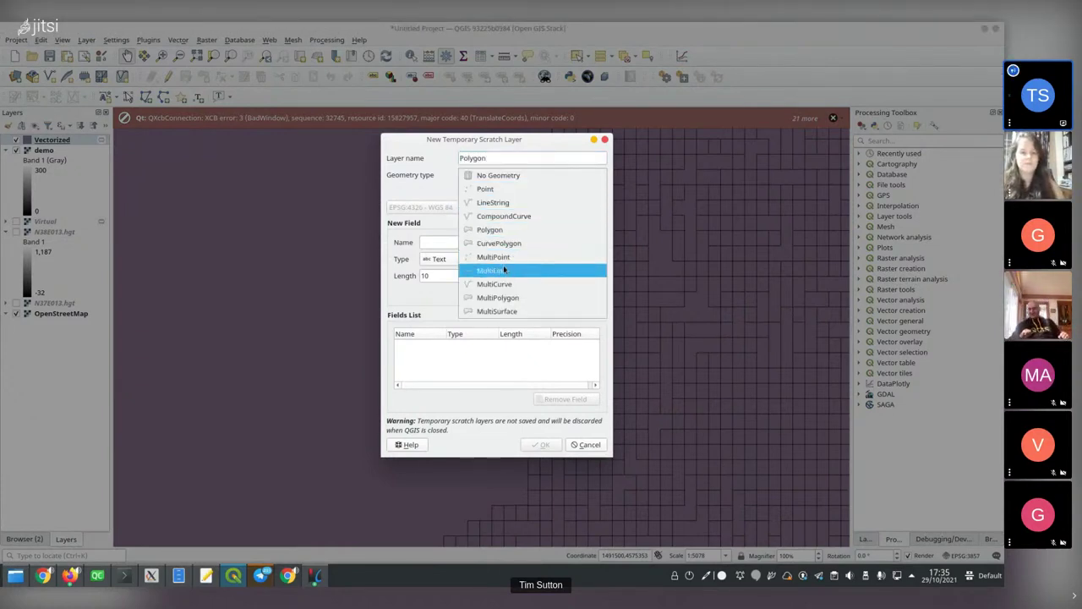
pyautogui.click(499, 230)
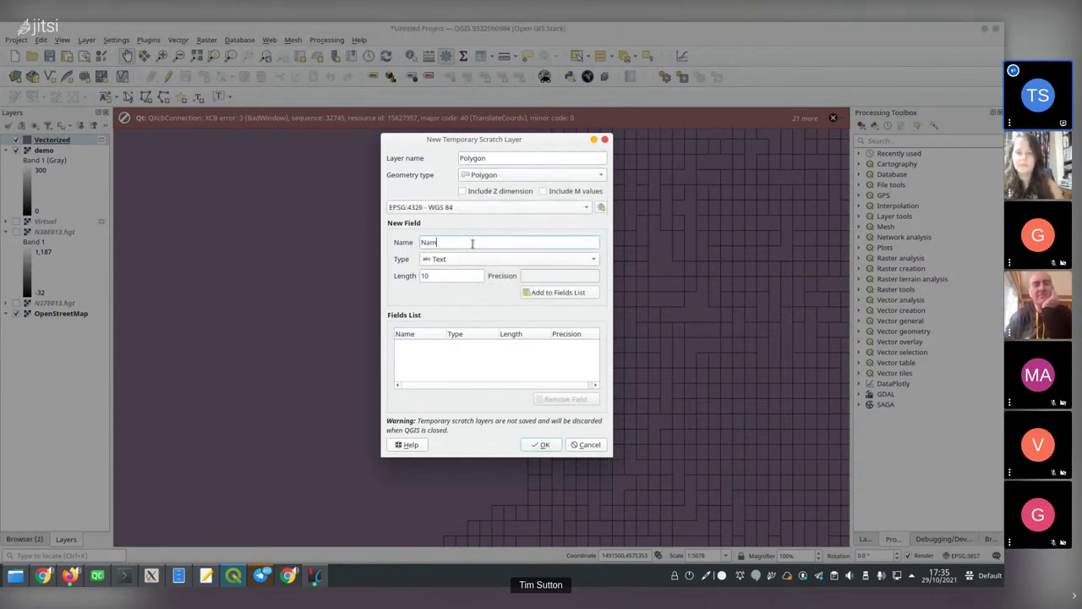
pyautogui.click(547, 295)
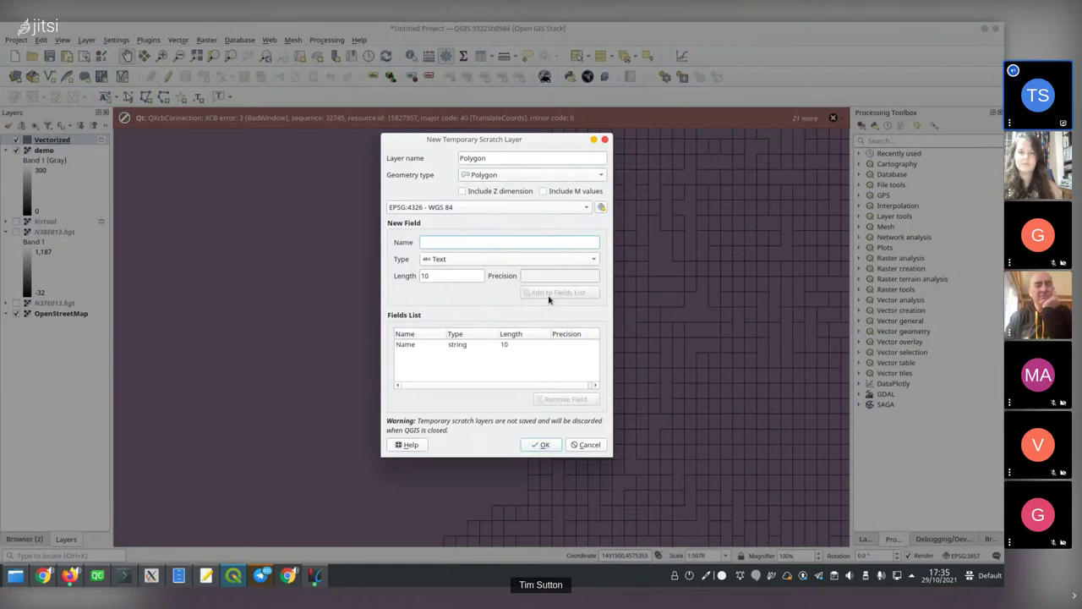
pyautogui.click(534, 208)
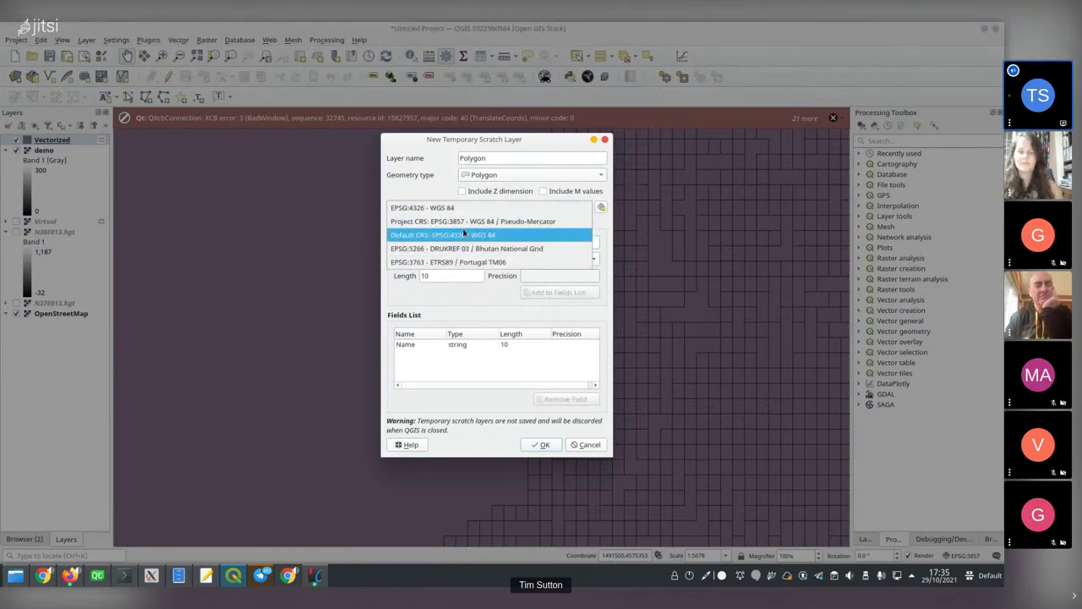
pyautogui.click(465, 221)
pyautogui.click(541, 444)
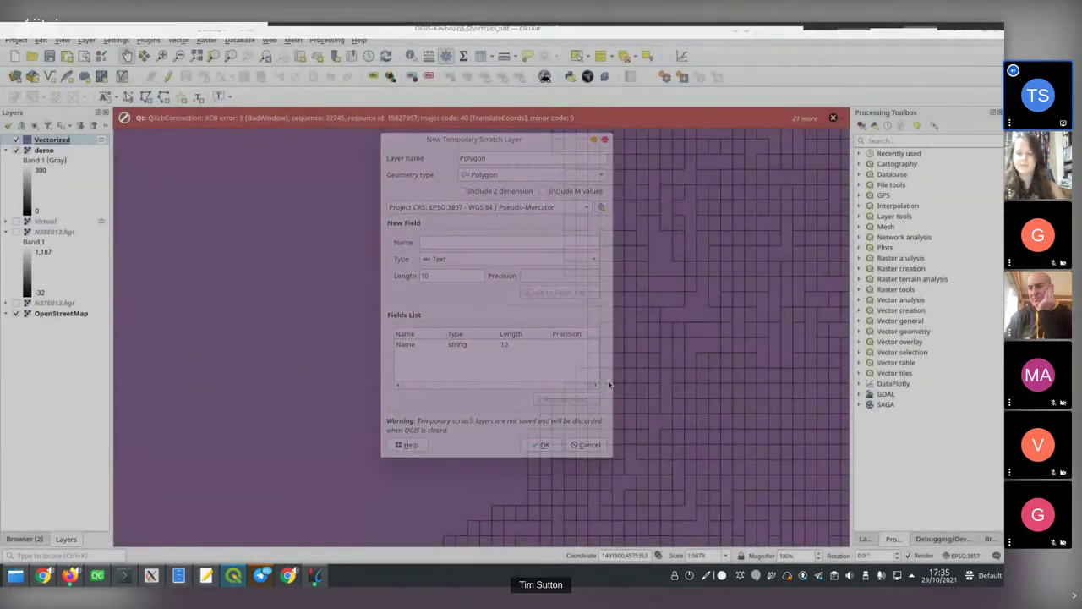
# Display the Snapping Toolbar and dock it in the same row as the annotation tools
pyautogui.rightClick(403, 100)
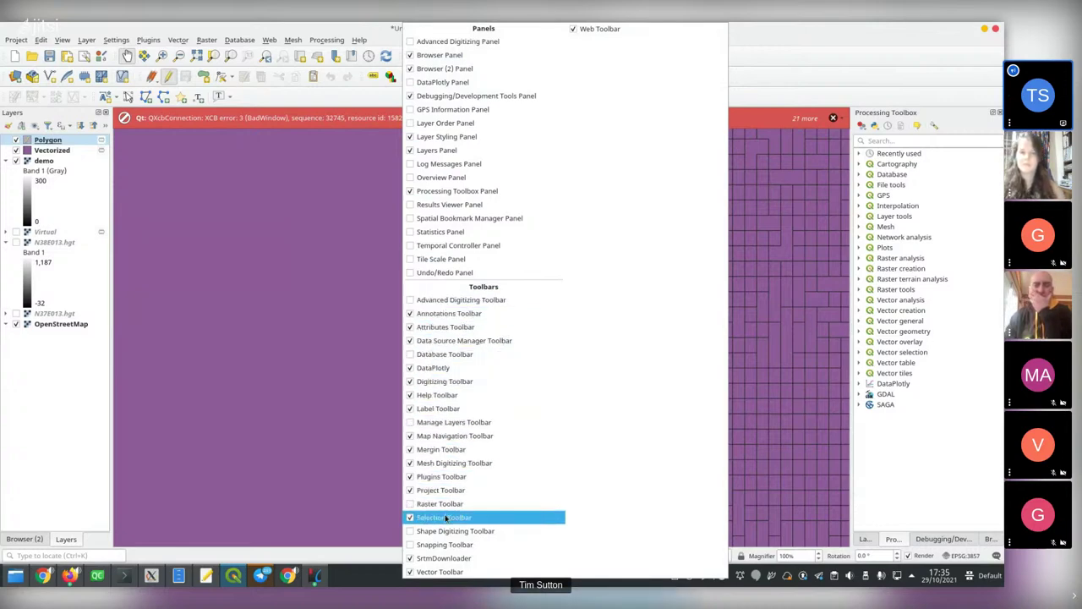
pyautogui.click(442, 545)
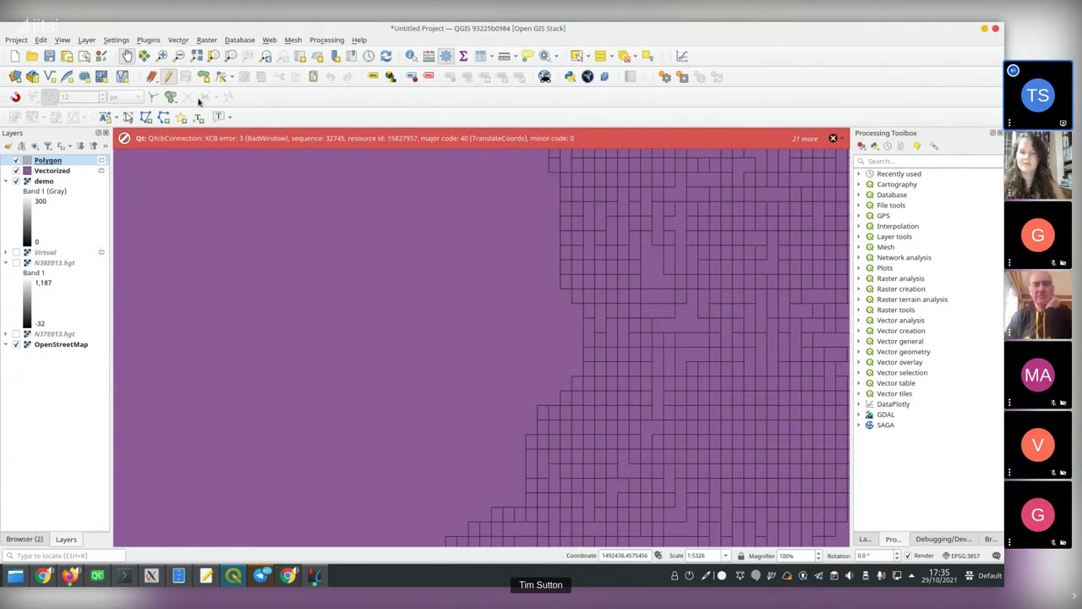
pyautogui.moveTo(251, 114); pyautogui.dragTo(251, 99)
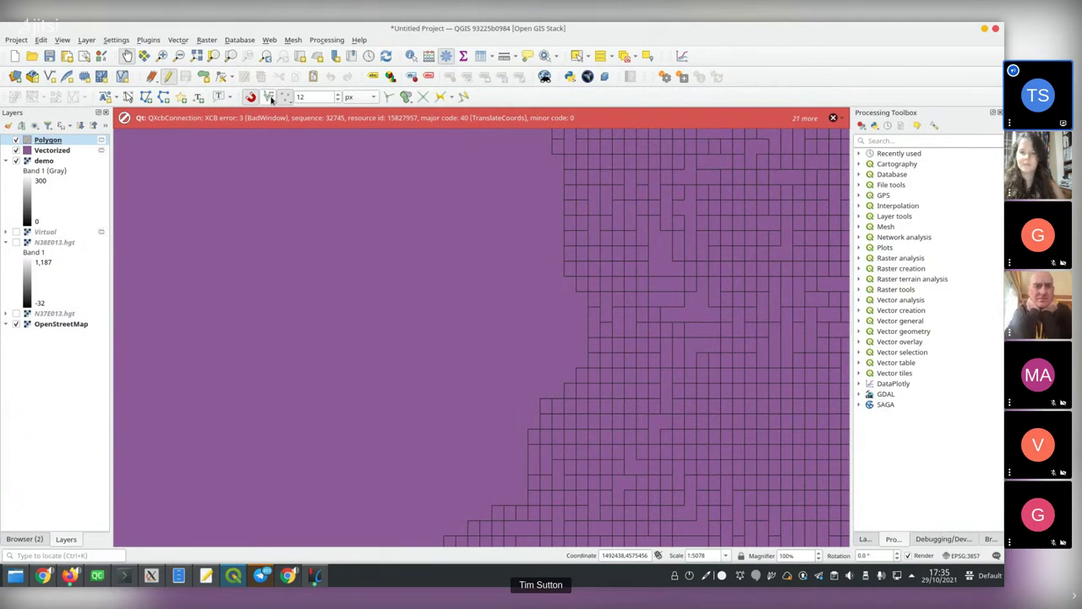
# Switch snapping to Advanced Configuration and review the per-layer options in the project snapping settings
pyautogui.click(271, 99)
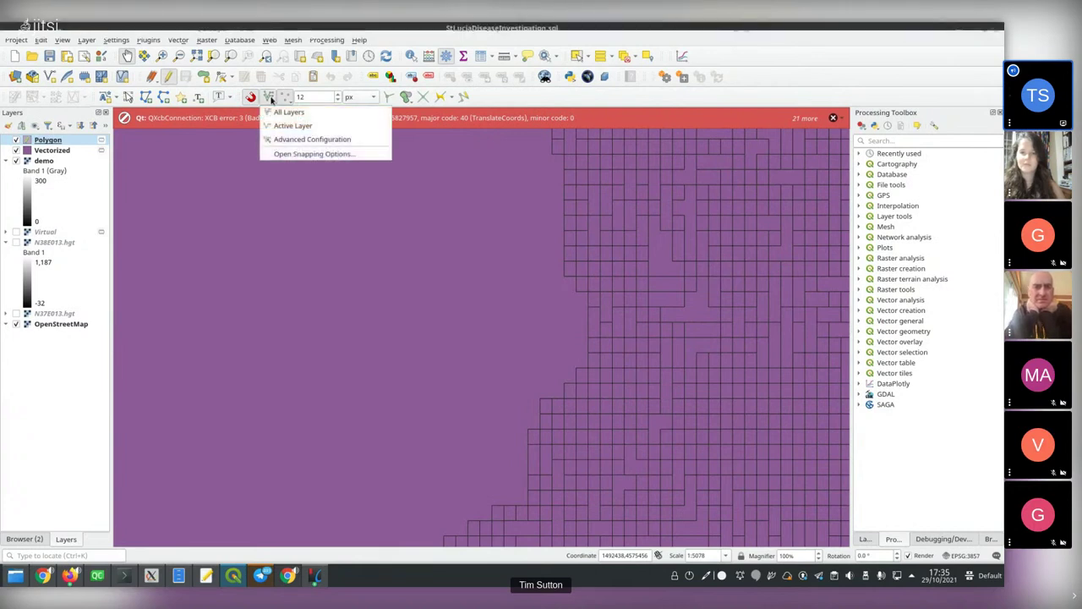
pyautogui.click(308, 139)
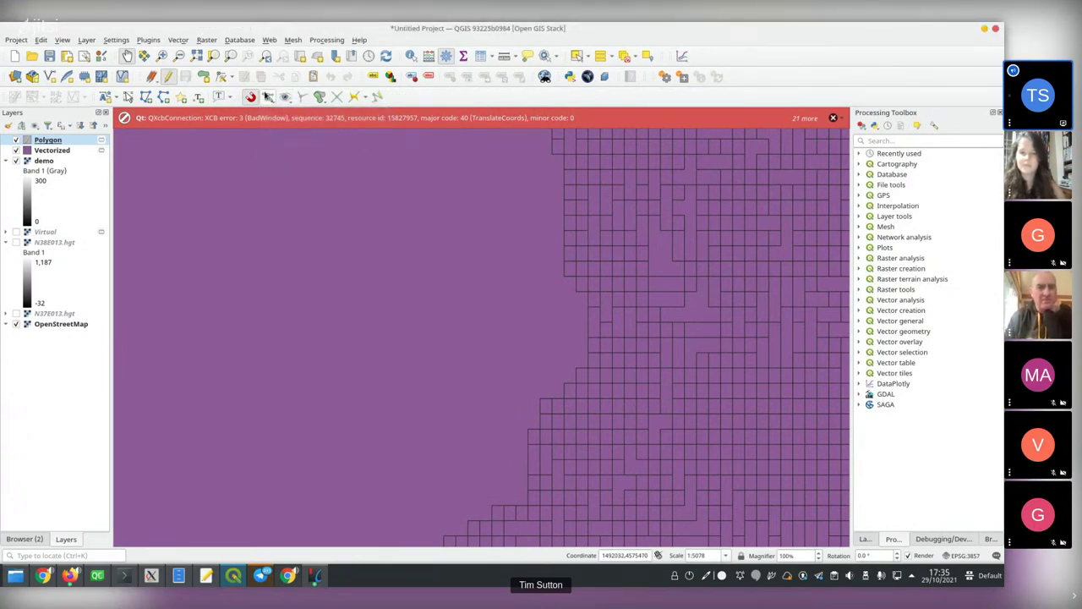
pyautogui.click(268, 97)
pyautogui.click(319, 153)
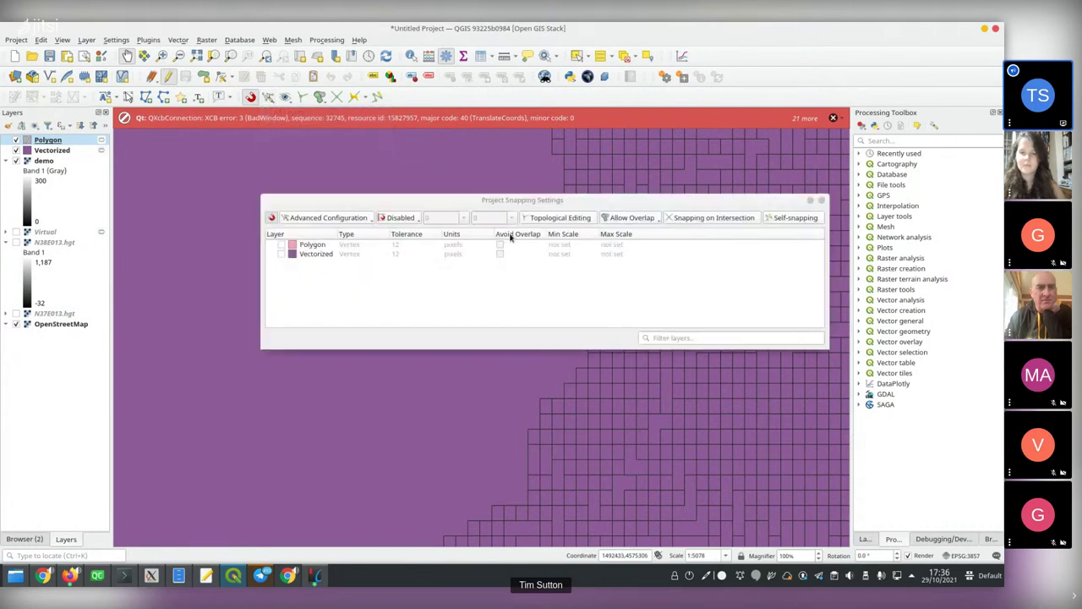
pyautogui.click(821, 201)
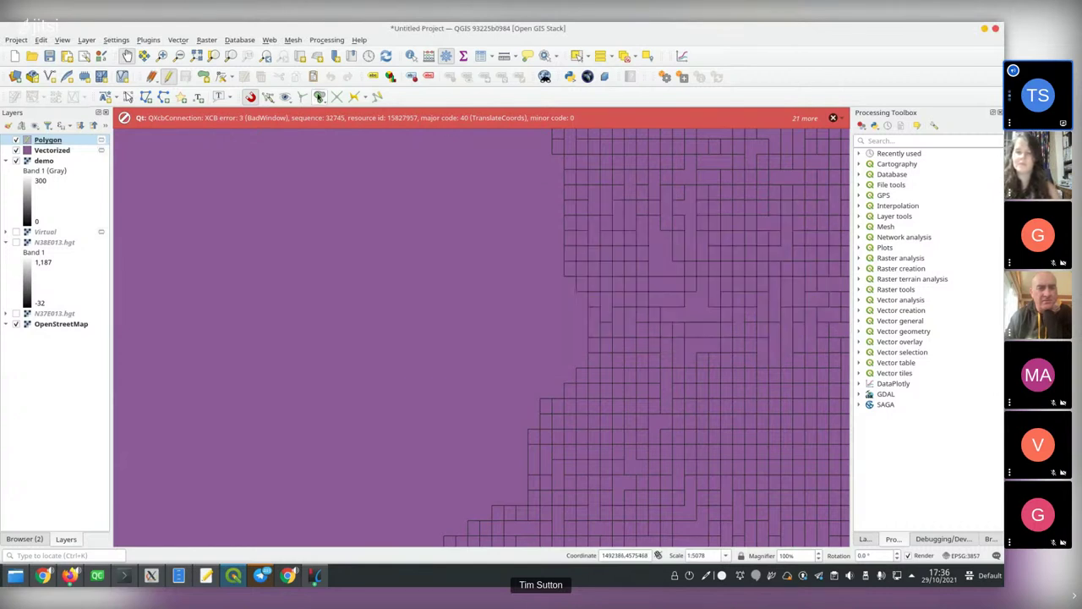
# Set snapping to All Layers and enable tracing for digitizing
pyautogui.click(269, 97)
pyautogui.click(287, 112)
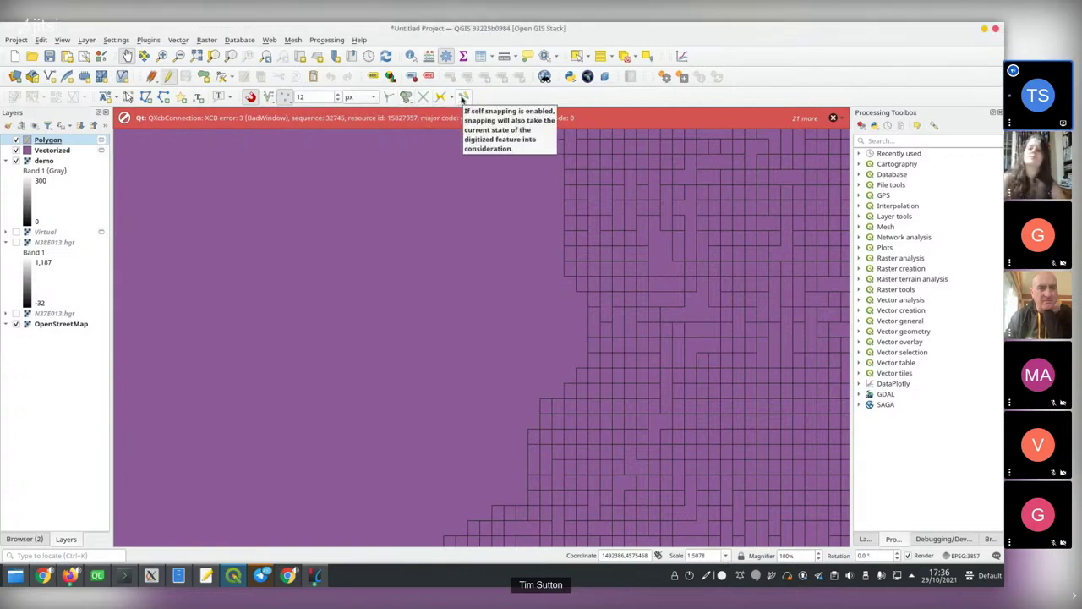
pyautogui.click(440, 97)
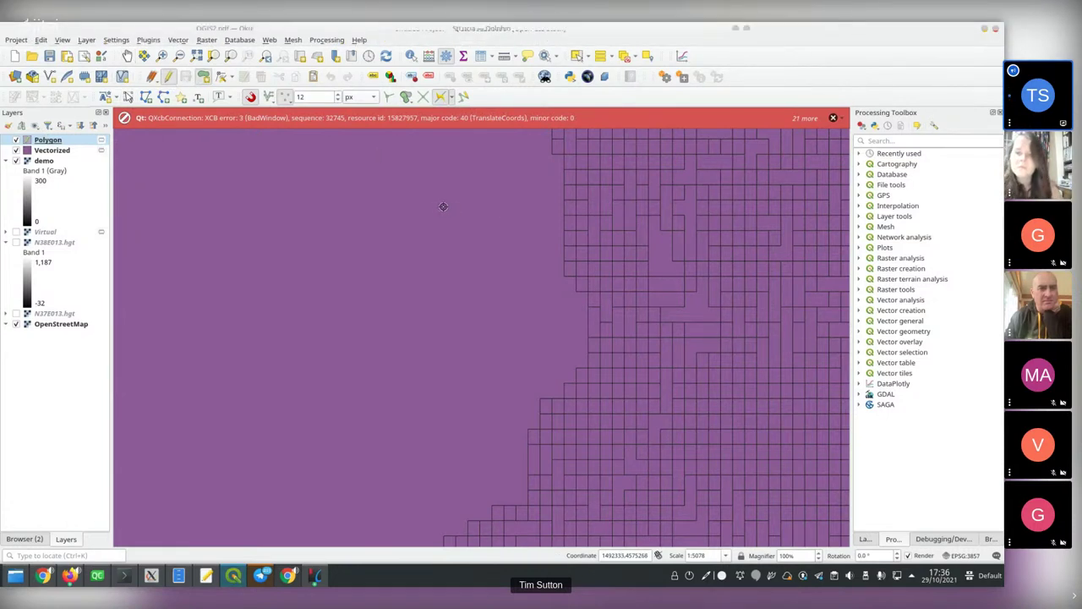
# Digitize the polygon's boundary by snapping and tracing along the stepped western edge of the Vectorized cells
pyautogui.click(451, 209)
pyautogui.click(565, 245)
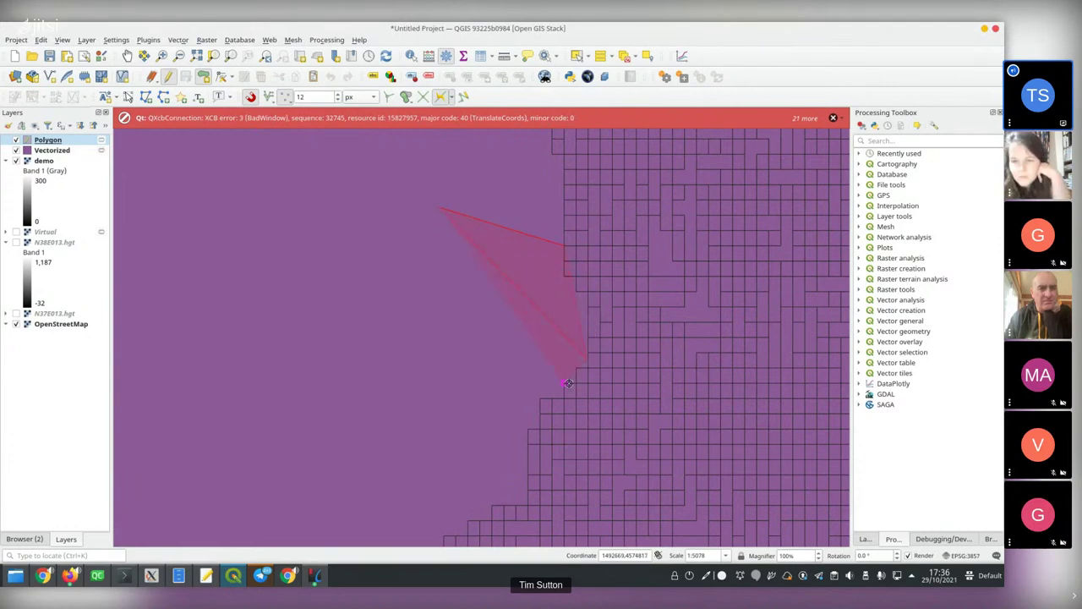
pyautogui.click(551, 397)
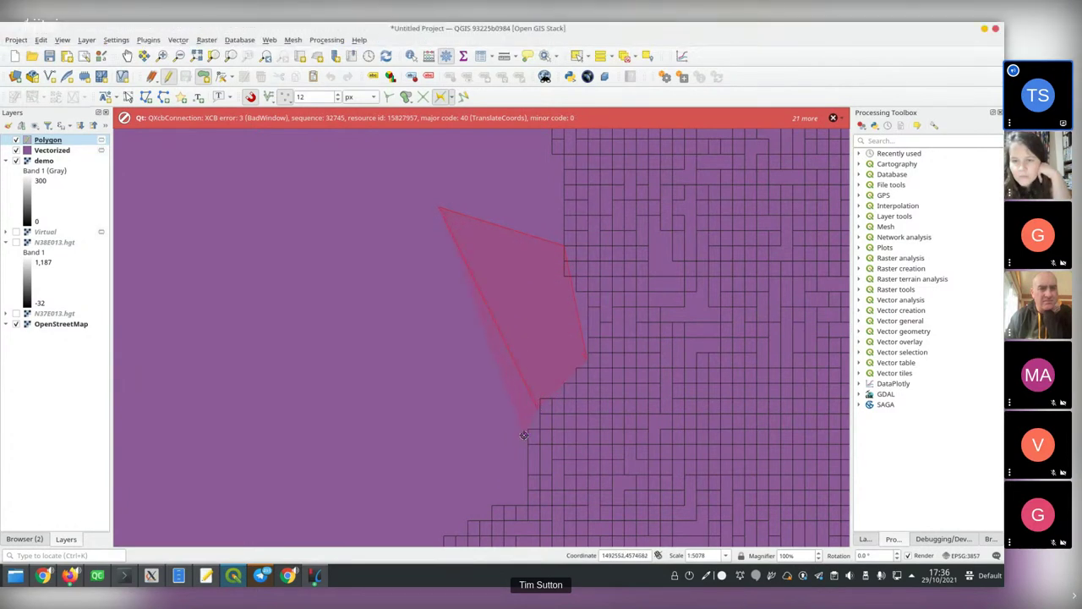
pyautogui.click(526, 432)
pyautogui.moveTo(375, 430); pyautogui.dragTo(486, 99)
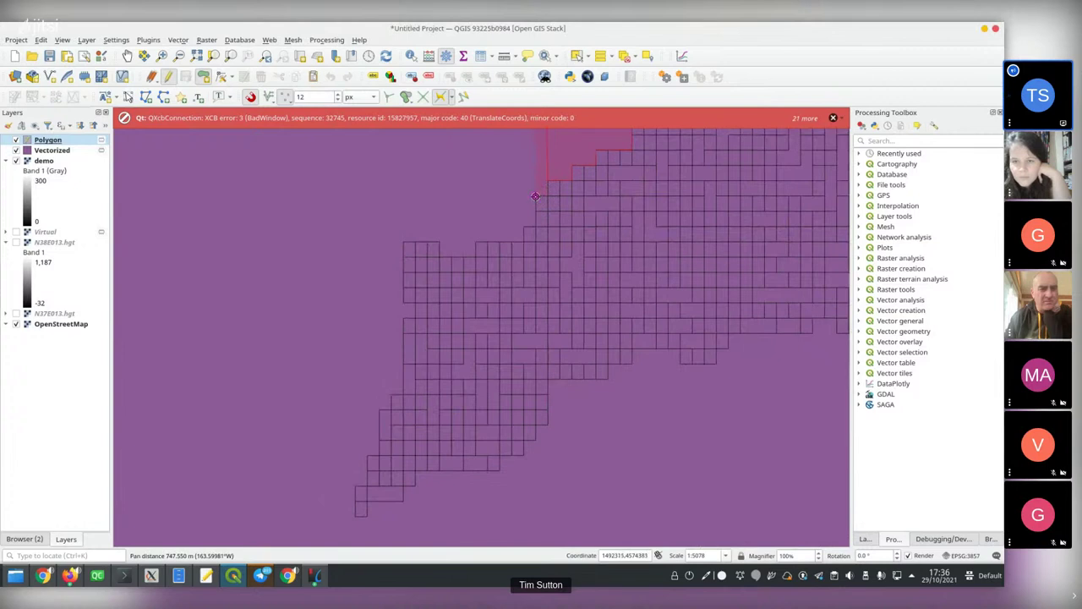
pyautogui.click(524, 226)
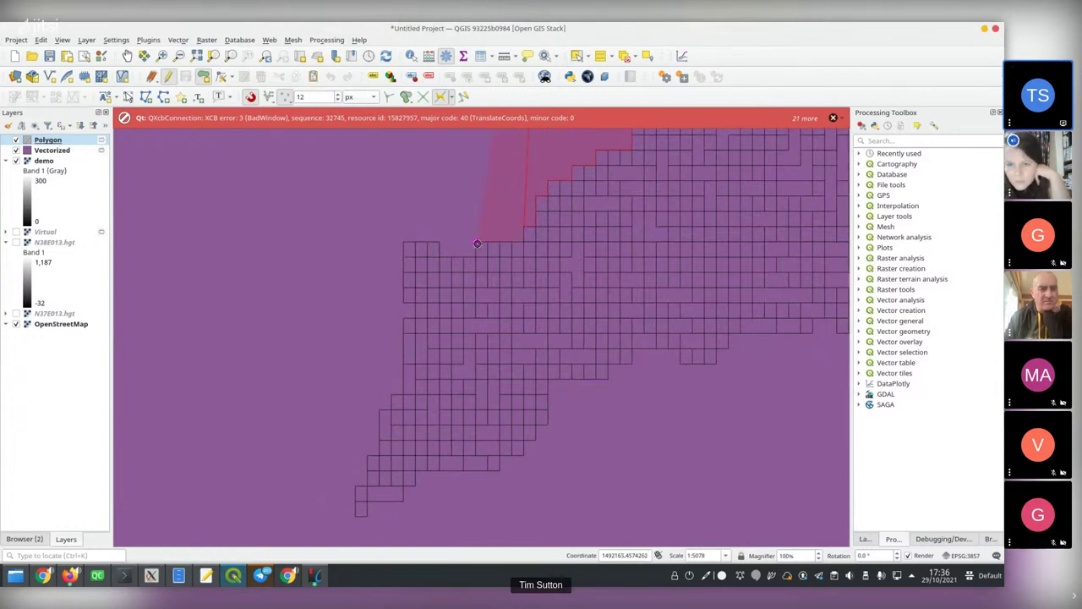
pyautogui.click(403, 242)
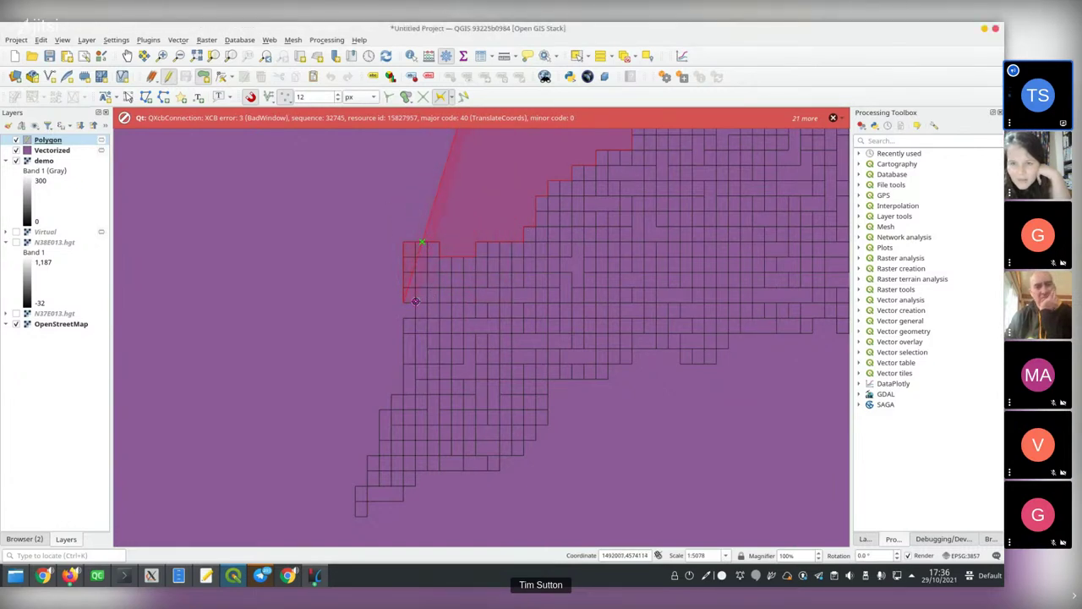
pyautogui.click(403, 320)
pyautogui.click(402, 351)
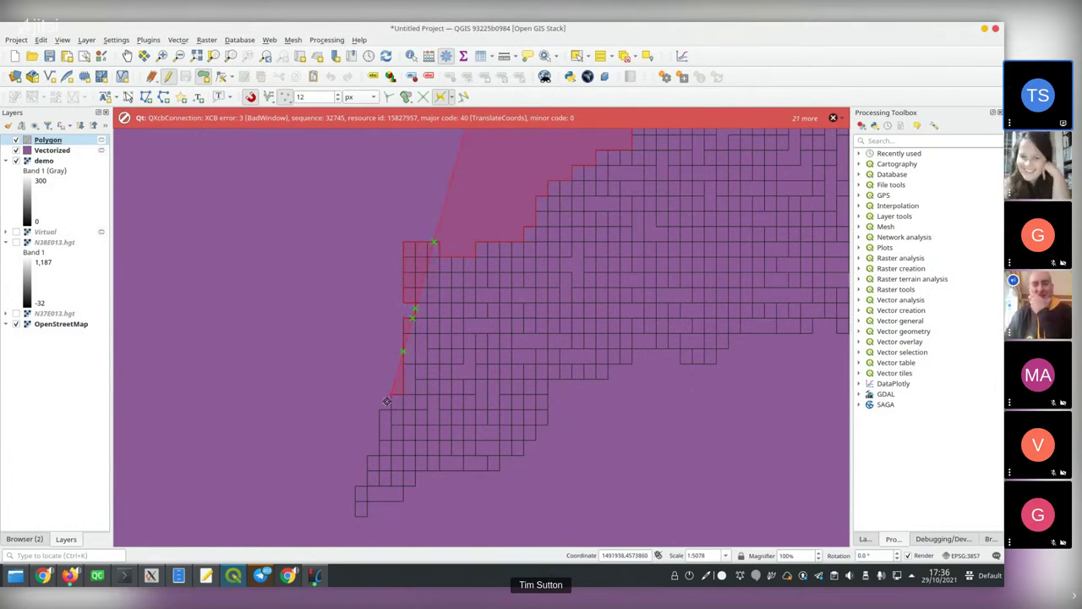
pyautogui.click(378, 411)
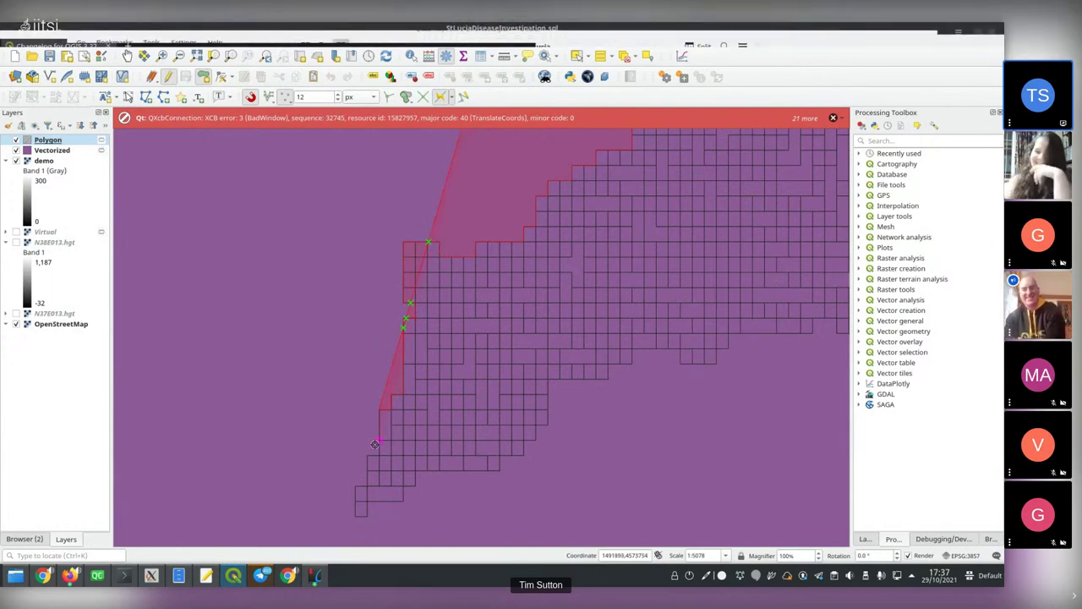
pyautogui.click(378, 439)
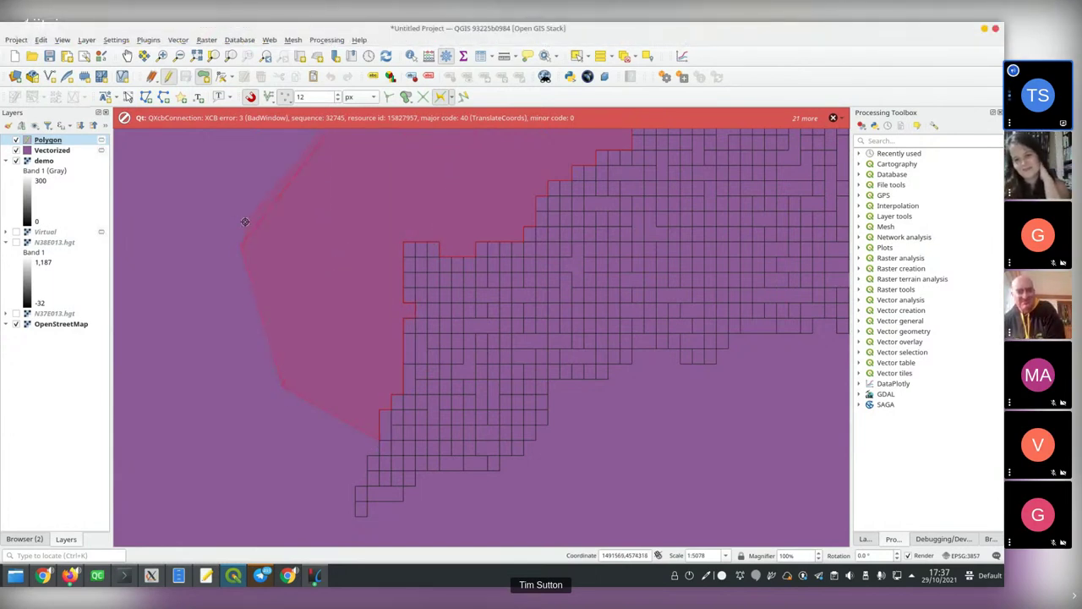
# Complete the polygon's outline around the open area west of the cells and save the feature with Name Yay!
pyautogui.moveTo(432, 175); pyautogui.dragTo(268, 289)
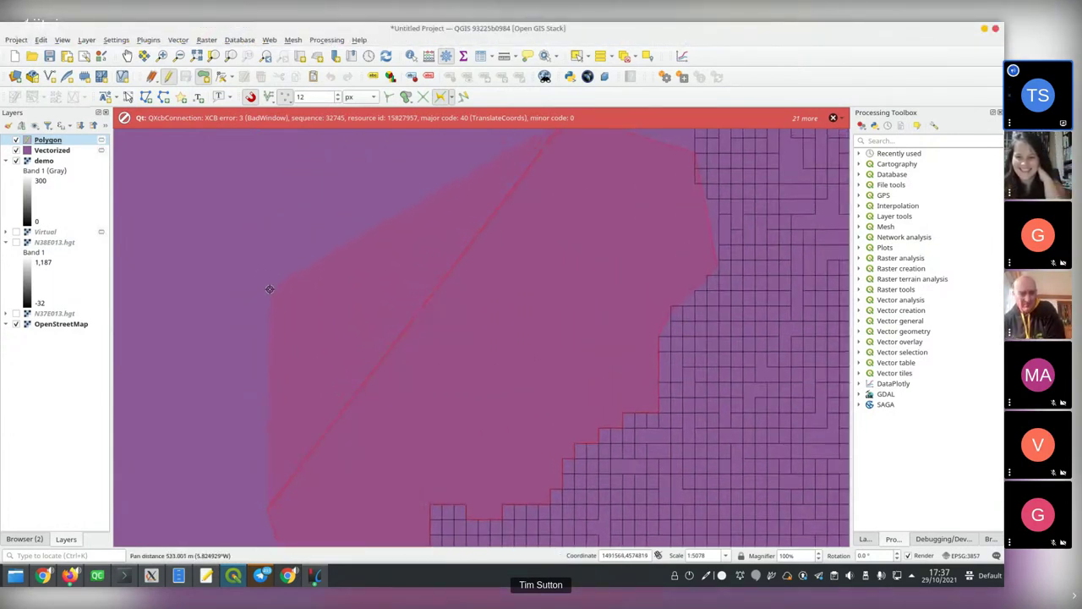
pyautogui.rightClick(462, 160)
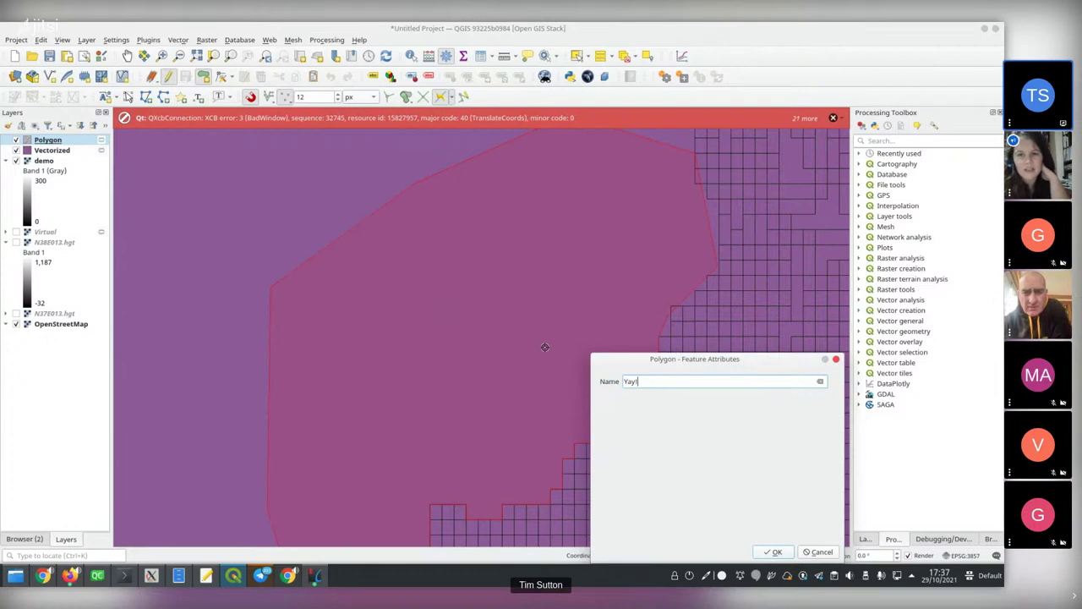
pyautogui.click(777, 549)
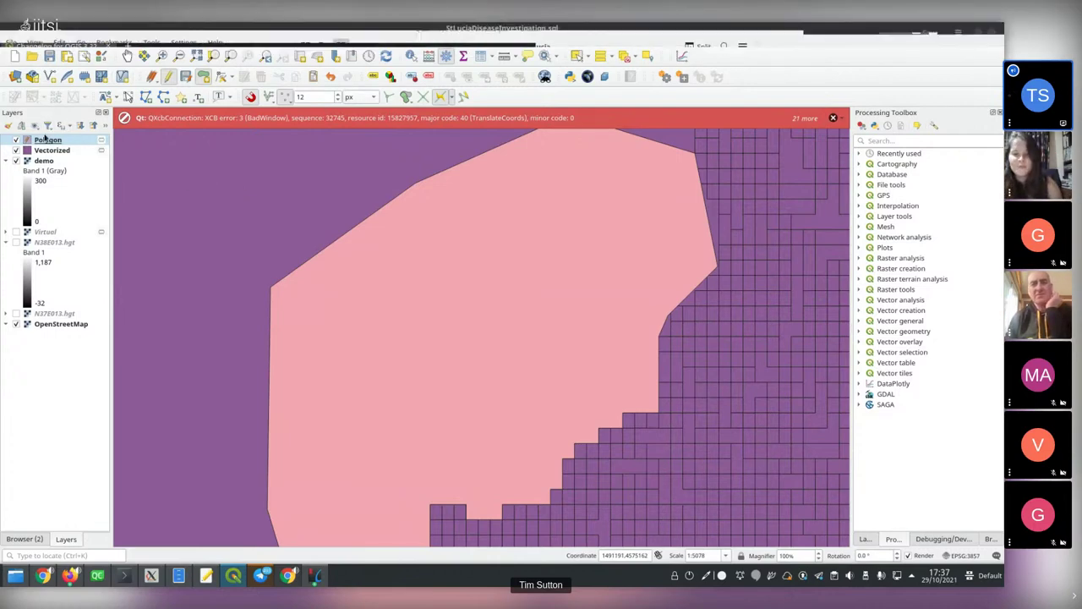
# Switch to the QGIS 3.22 changelog in Firefox and read the Layer Legend feature about placeholder icons for raster layers
pyautogui.hotkey('alt', 'Tab')
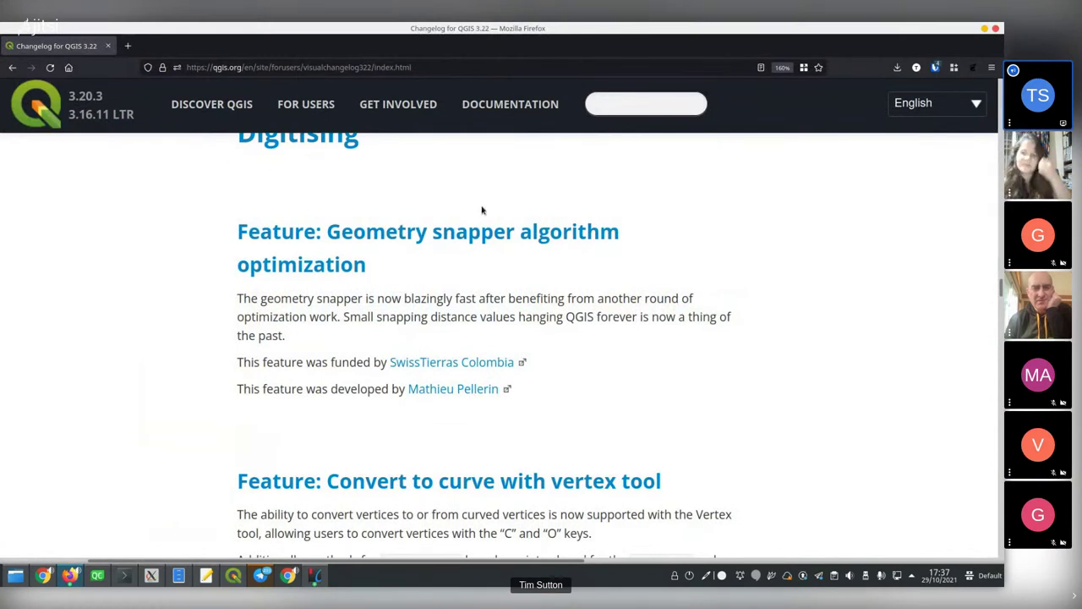
pyautogui.moveTo(1000, 288); pyautogui.dragTo(1001, 336)
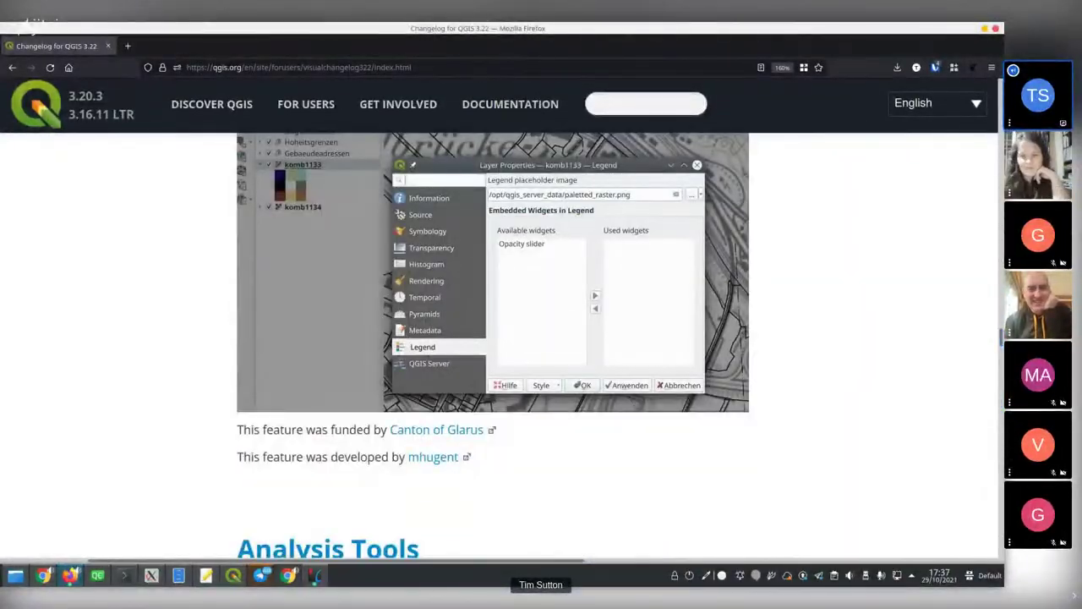
pyautogui.scroll(5, 915, 321)
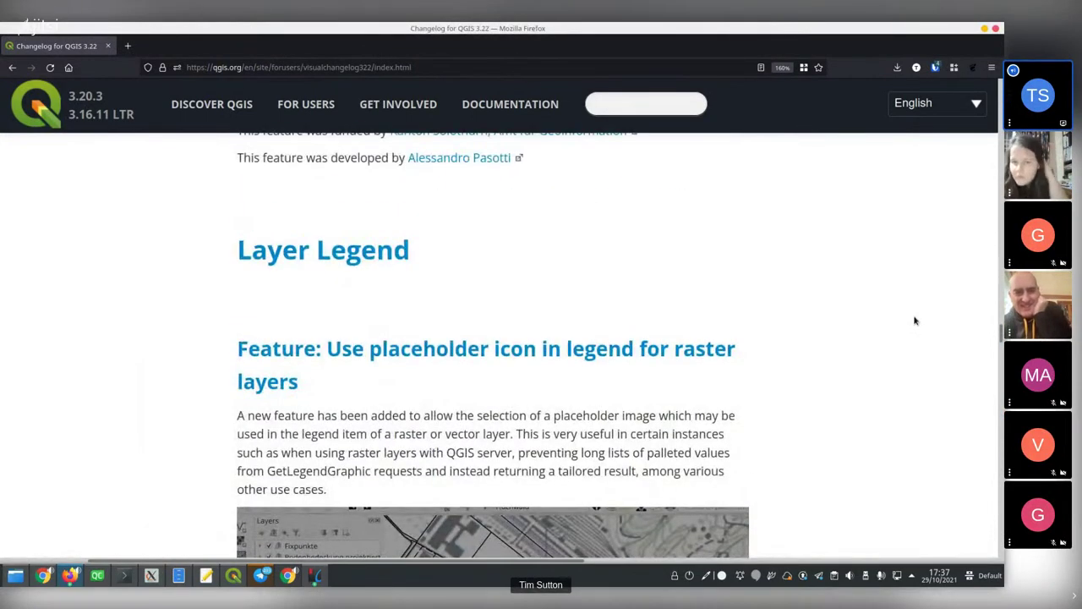
pyautogui.scroll(-1, 915, 321)
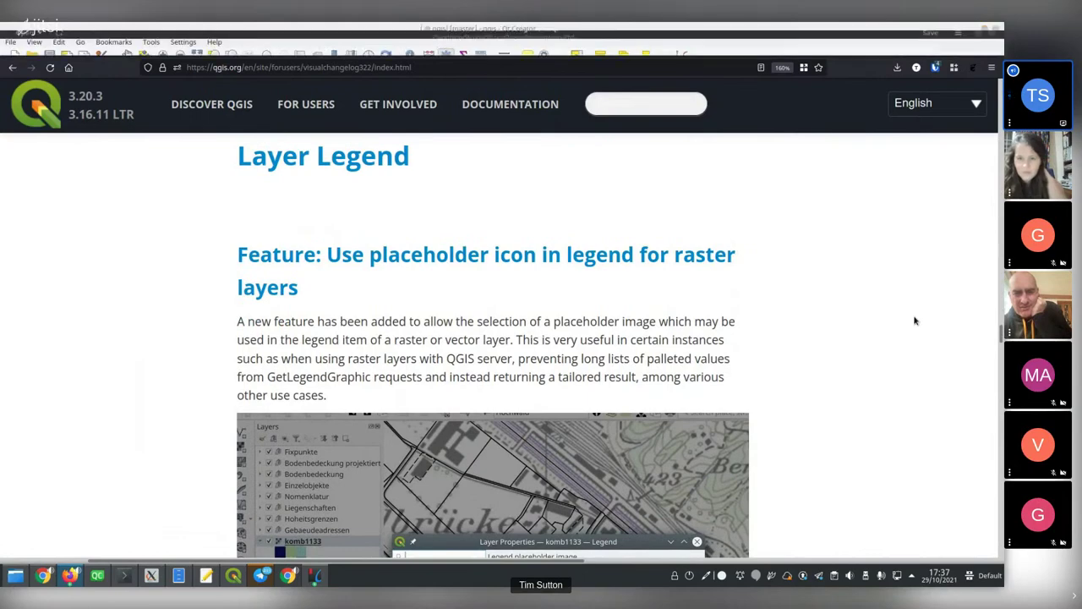
pyautogui.scroll(-2, 741, 257)
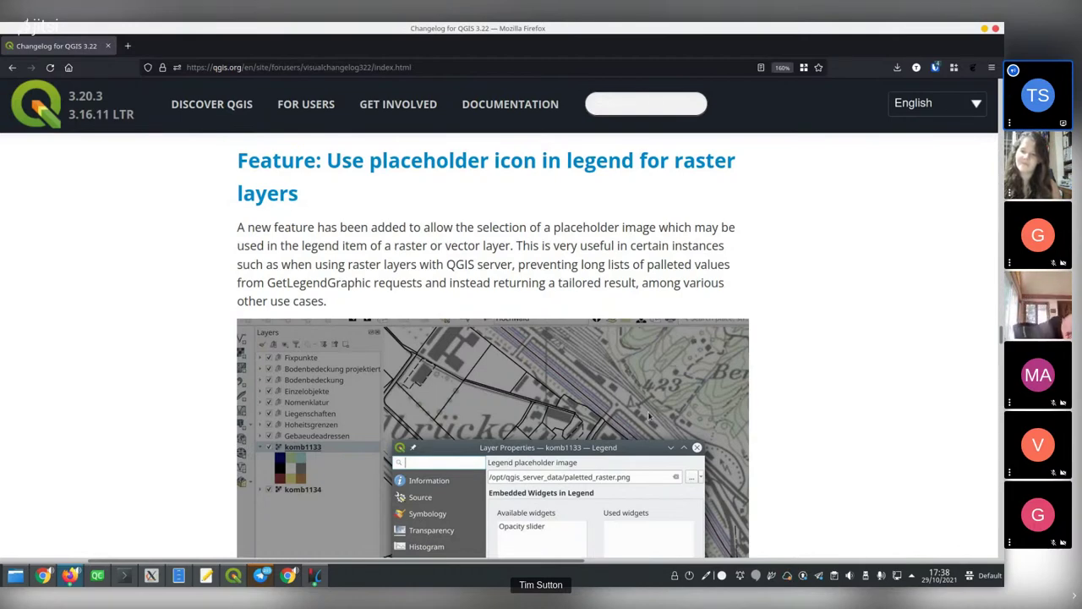
# Switch back to QGIS and look through the Browser tree for the web service connections
pyautogui.click(234, 576)
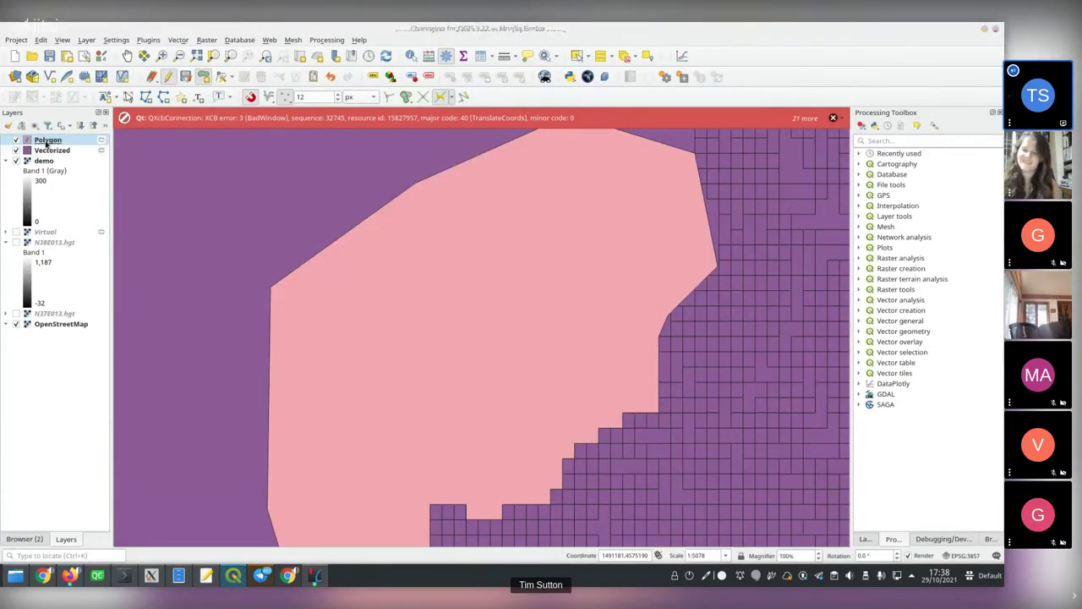
pyautogui.click(28, 537)
pyautogui.scroll(-5, 102, 389)
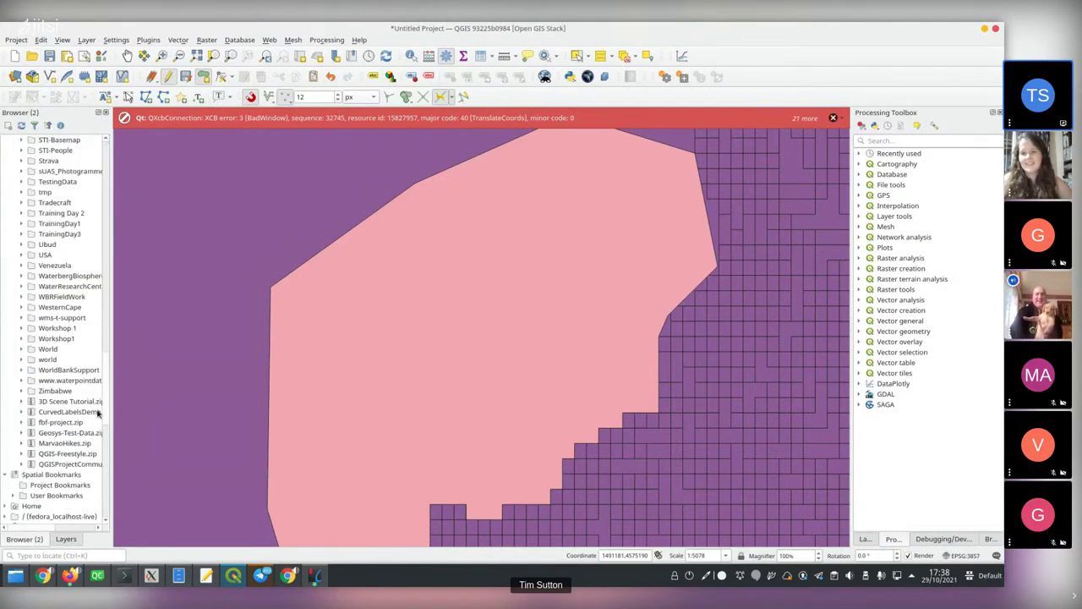
pyautogui.scroll(-10, 101, 490)
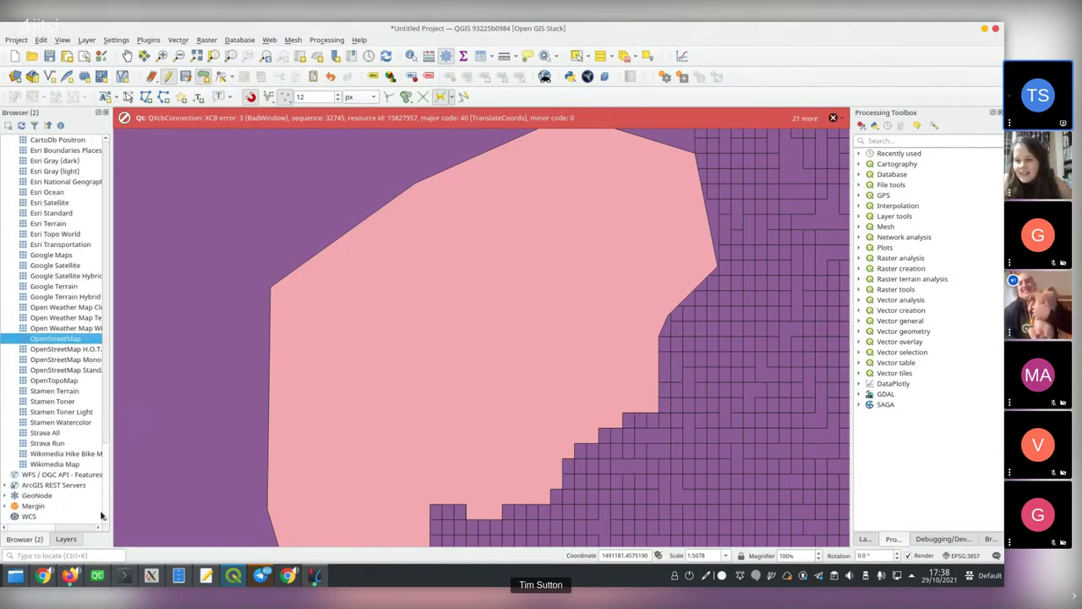
pyautogui.scroll(10, 102, 473)
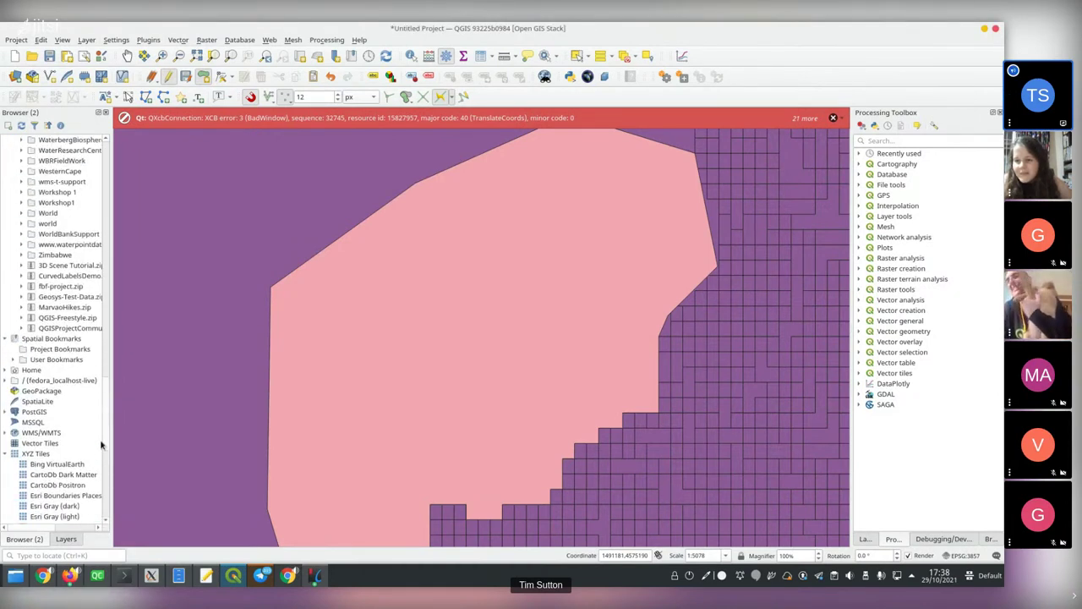
pyautogui.click(100, 444)
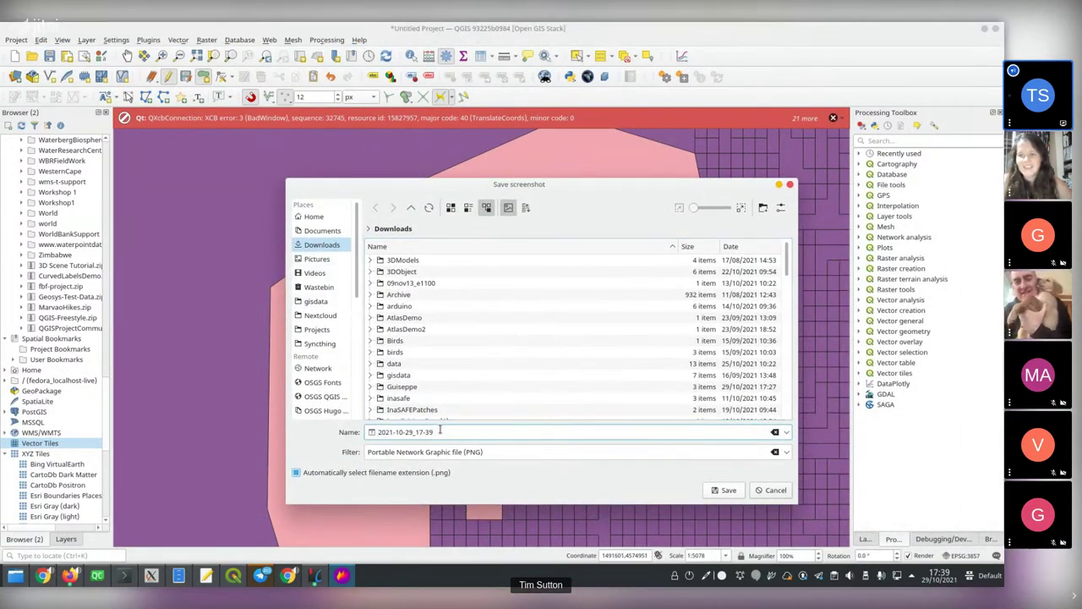
# Save the captured screenshot as a PNG named puppy in the Downloads folder
pyautogui.write('puppy')
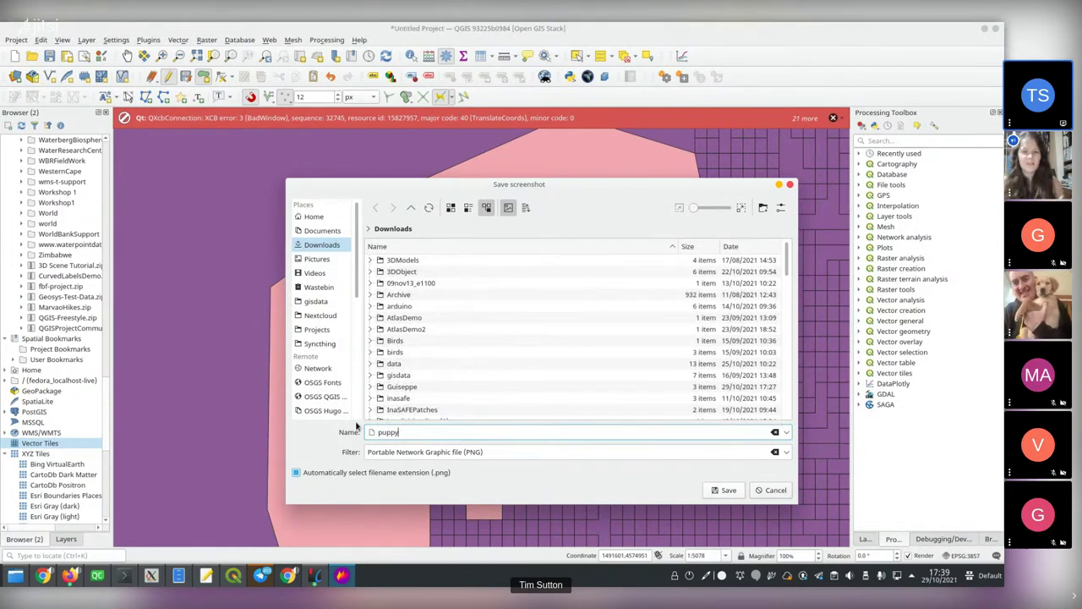
pyautogui.click(730, 491)
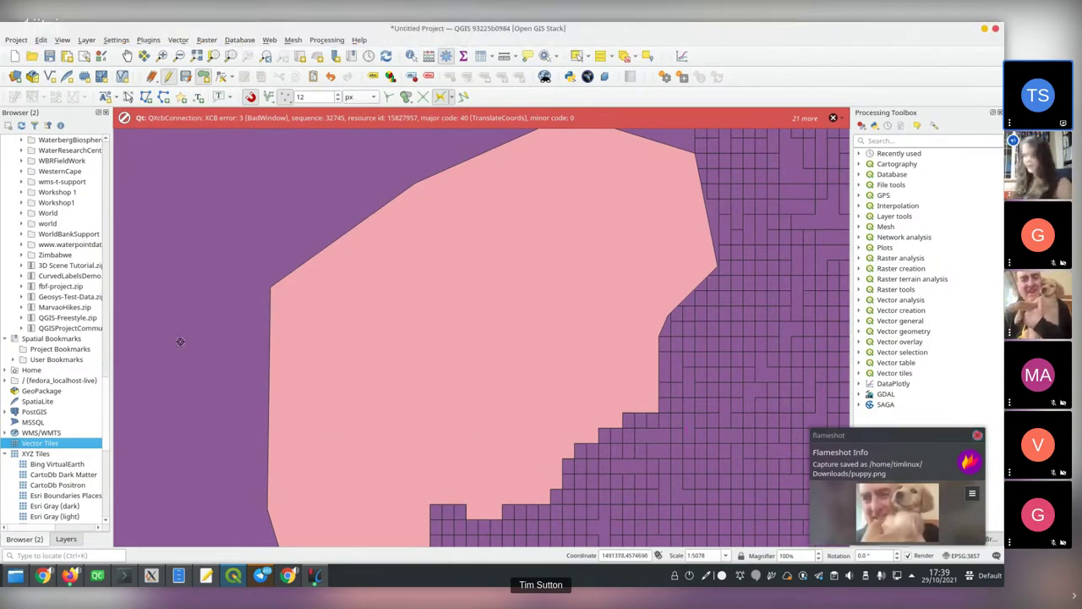
# Expand the WMS/WMTS entry in the Browser tree and go through its saved server connections
pyautogui.click(5, 432)
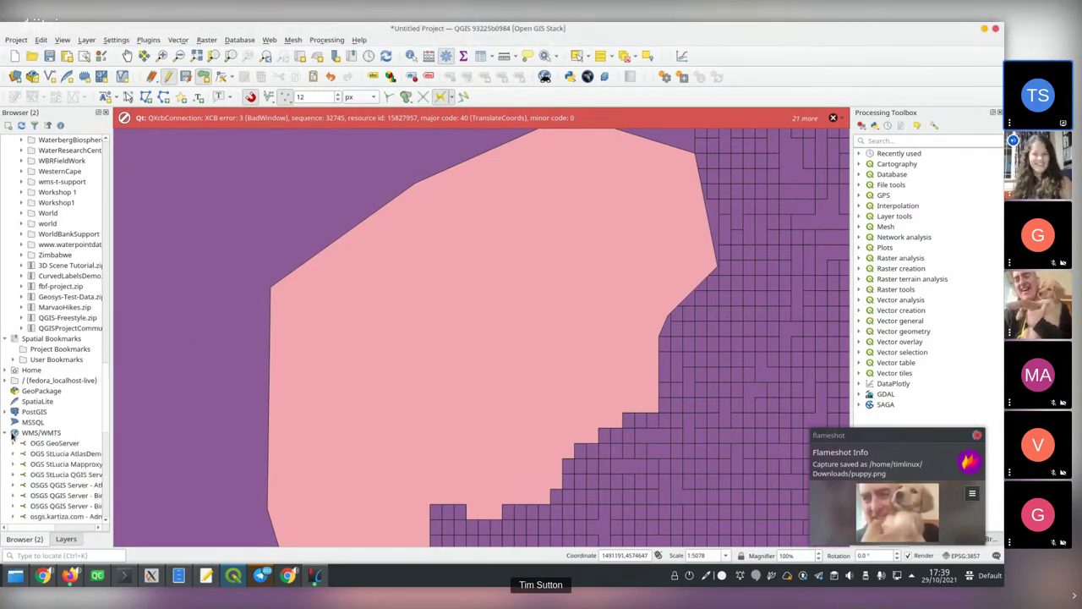
pyautogui.scroll(-1, 73, 443)
pyautogui.scroll(-3, 73, 443)
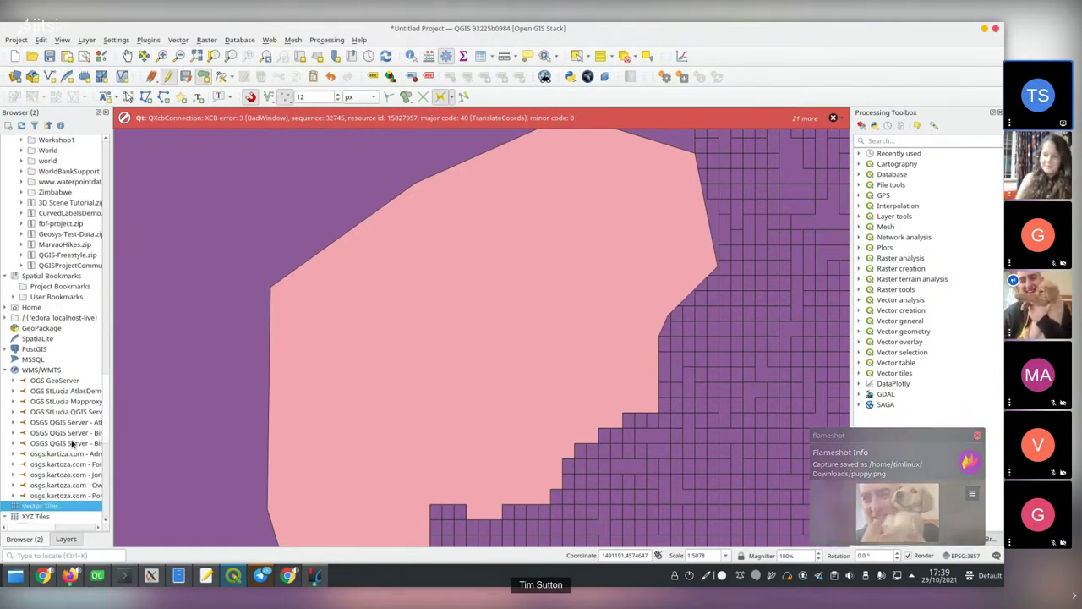
pyautogui.click(32, 440)
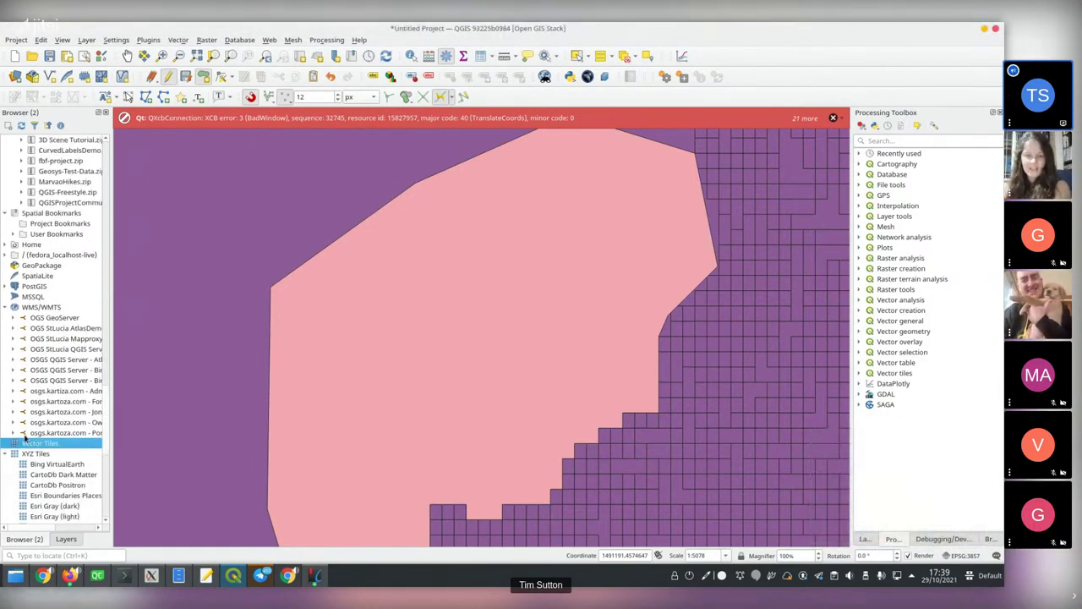
# Start a new empty project, giving up the temporary layers and discarding the current project's changes
pyautogui.click(15, 56)
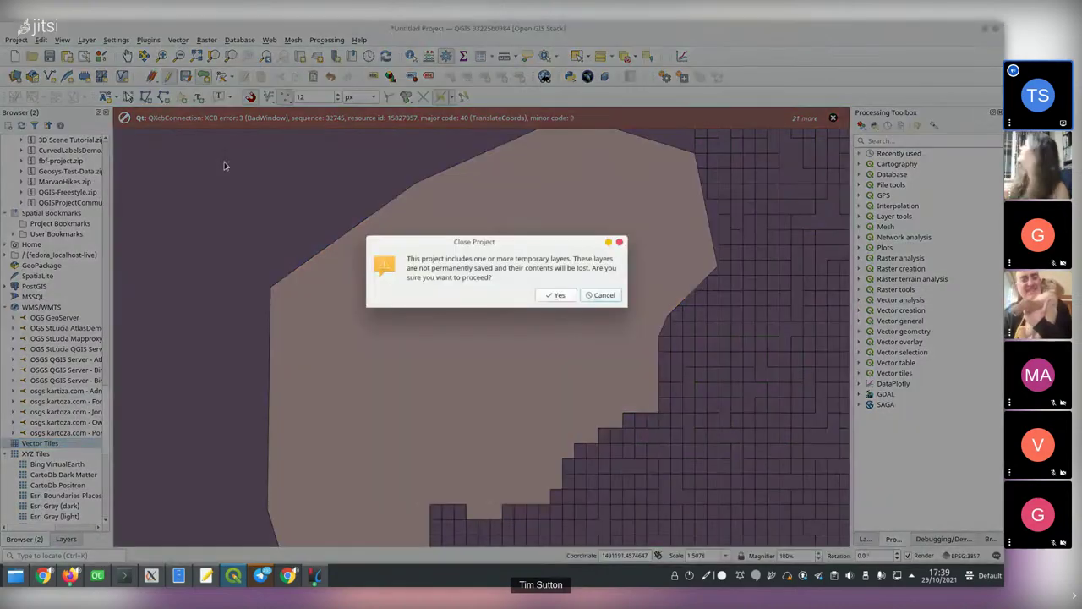
pyautogui.click(554, 295)
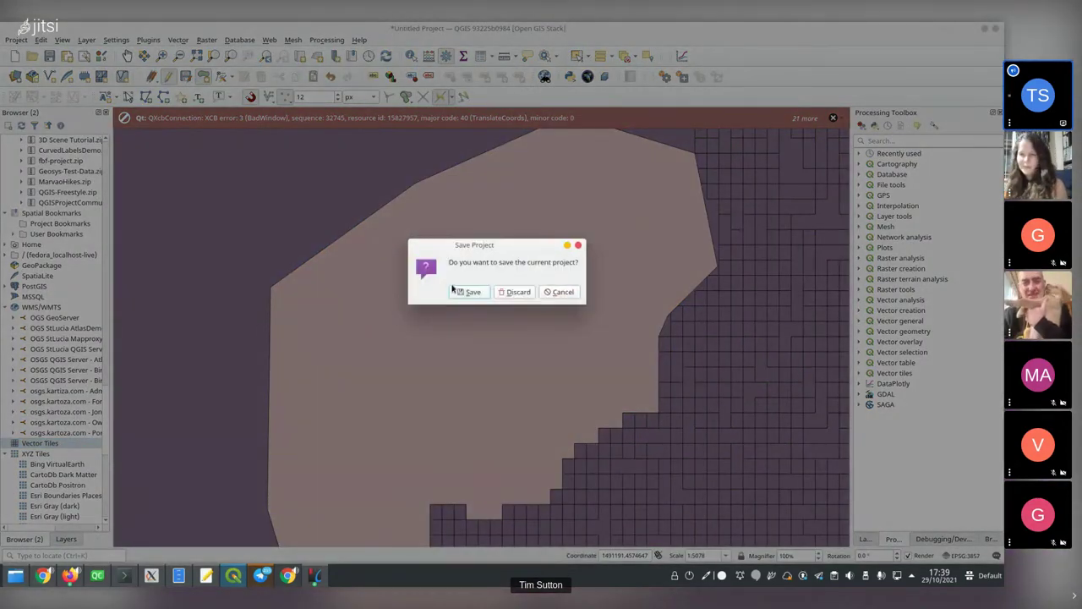
pyautogui.click(501, 295)
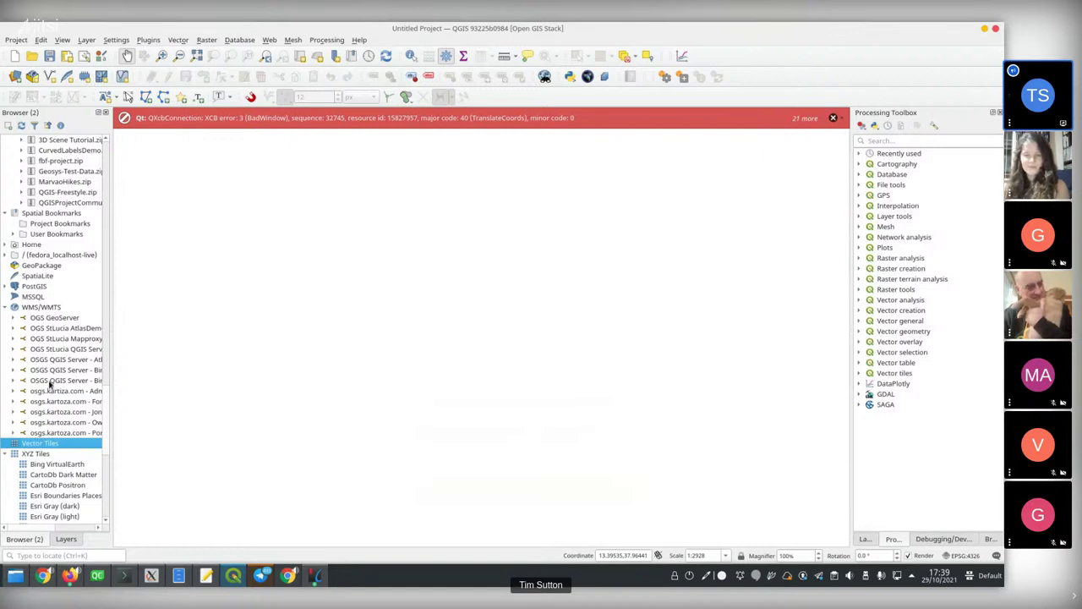
# Widen the Browser and add the portugal layer from the osgs.kartoza.com - Portugal WMS connection to the map
pyautogui.moveTo(111, 409); pyautogui.dragTo(174, 411)
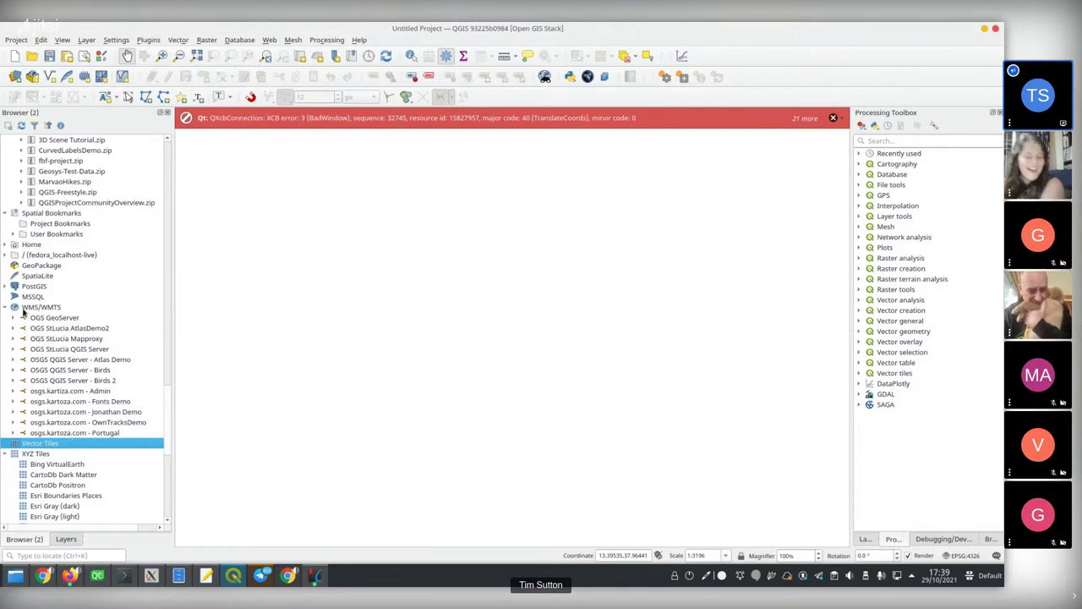
pyautogui.click(12, 433)
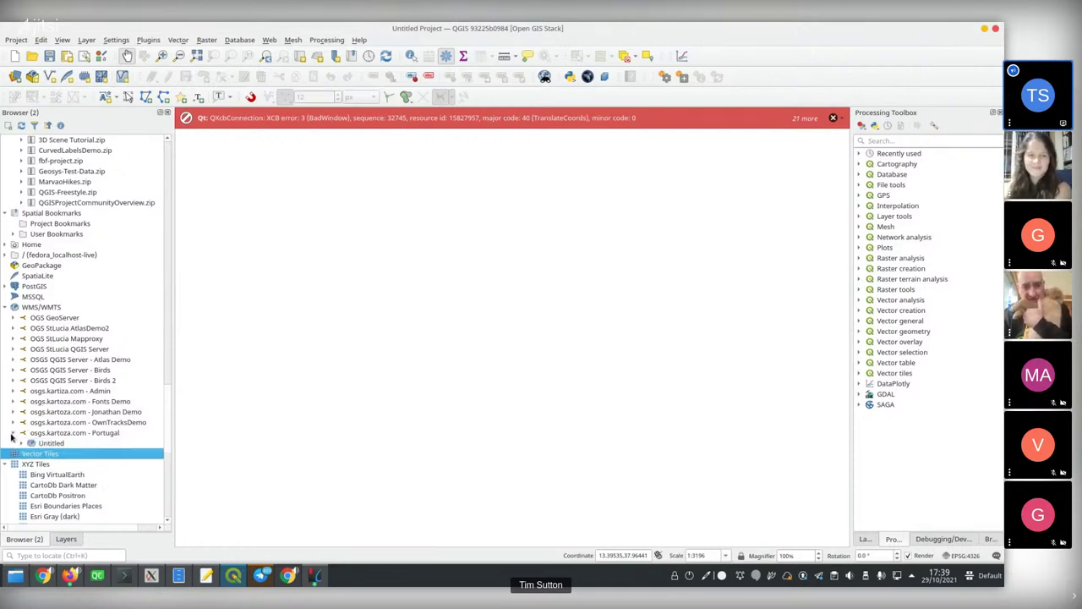
pyautogui.click(22, 443)
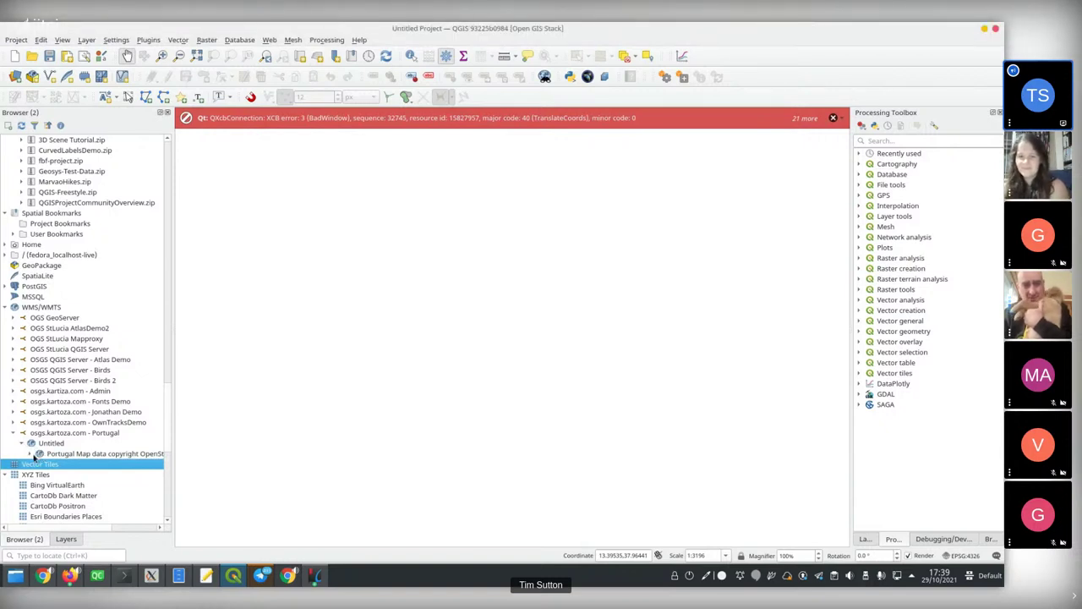
pyautogui.click(30, 453)
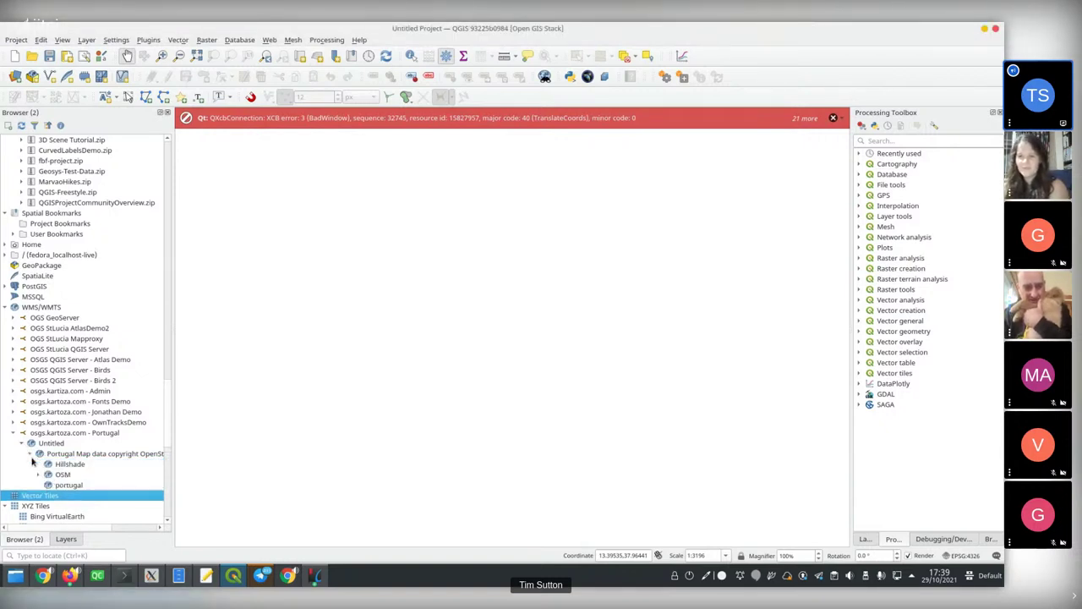
pyautogui.click(56, 485)
pyautogui.moveTo(112, 474); pyautogui.dragTo(338, 343)
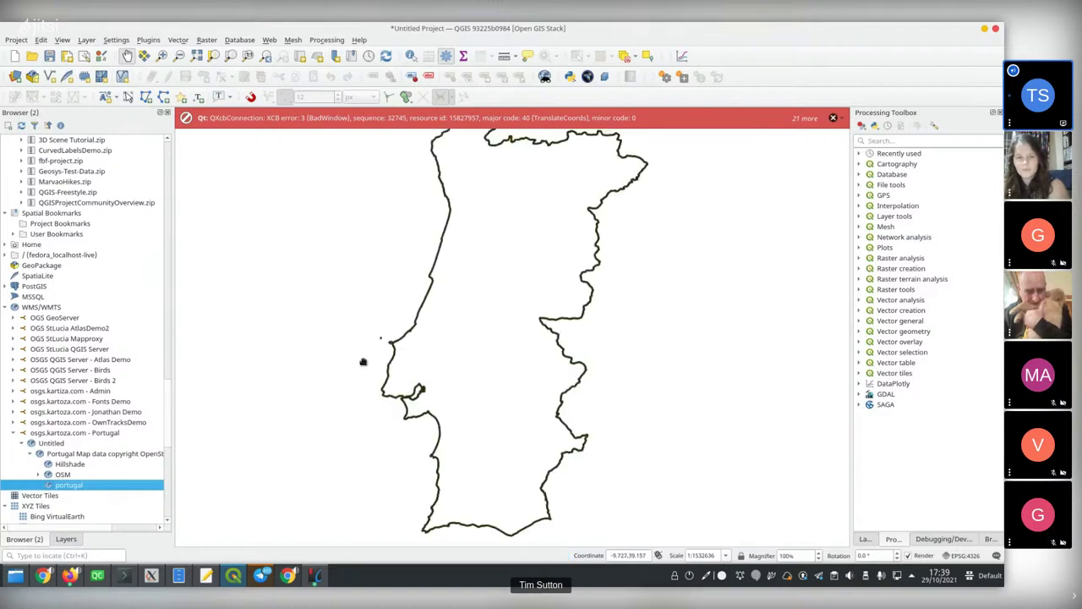
# Dismiss all the queued Qt error messages shown above the map
pyautogui.click(833, 117)
pyautogui.click(833, 118)
pyautogui.click(833, 117)
pyautogui.click(832, 118)
pyautogui.click(832, 117)
pyautogui.click(833, 118)
pyautogui.click(832, 117)
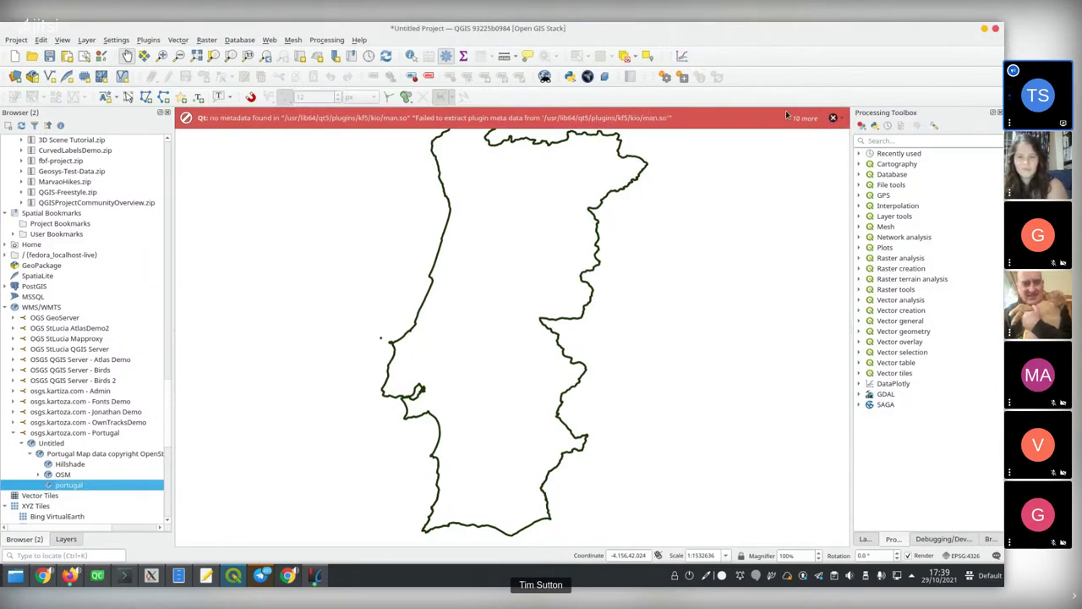
pyautogui.click(832, 118)
pyautogui.click(832, 117)
pyautogui.click(833, 117)
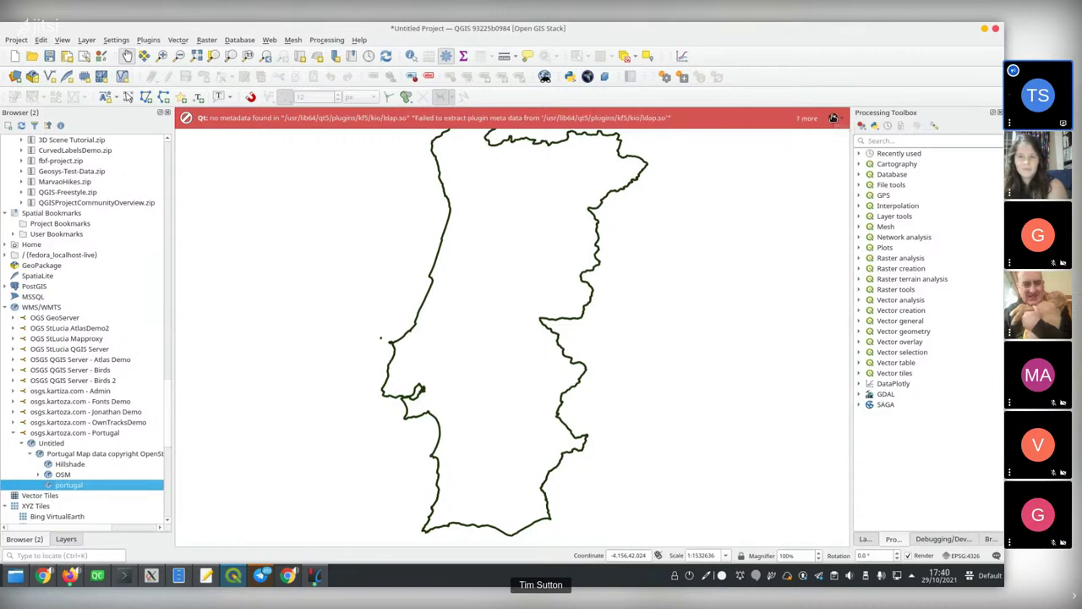
pyautogui.click(833, 118)
# Show the Legend settings in the portugal layer's properties
pyautogui.moveTo(619, 166); pyautogui.dragTo(629, 205)
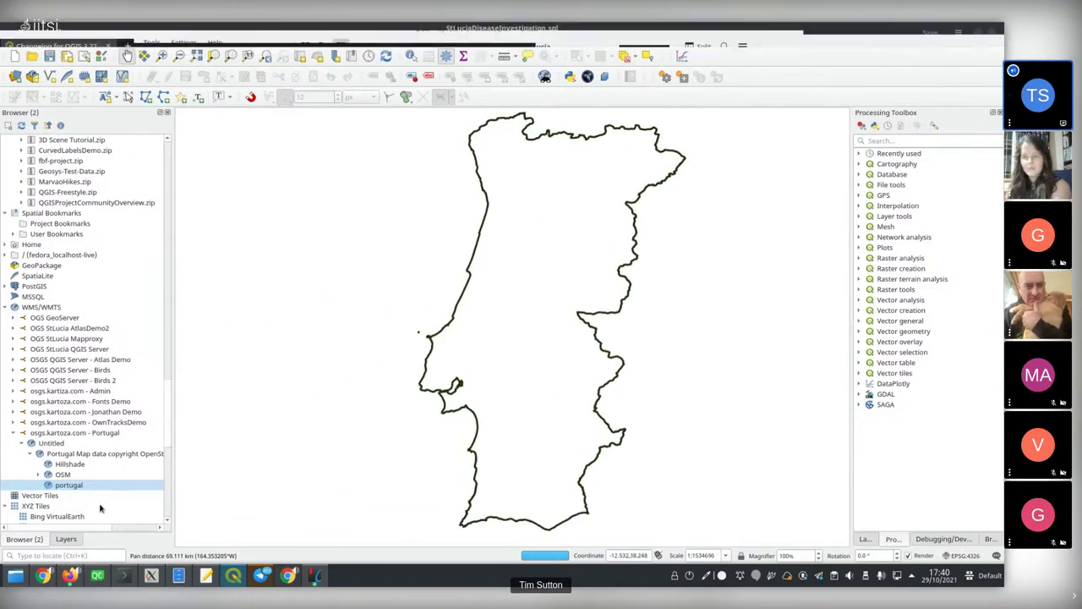
pyautogui.click(66, 538)
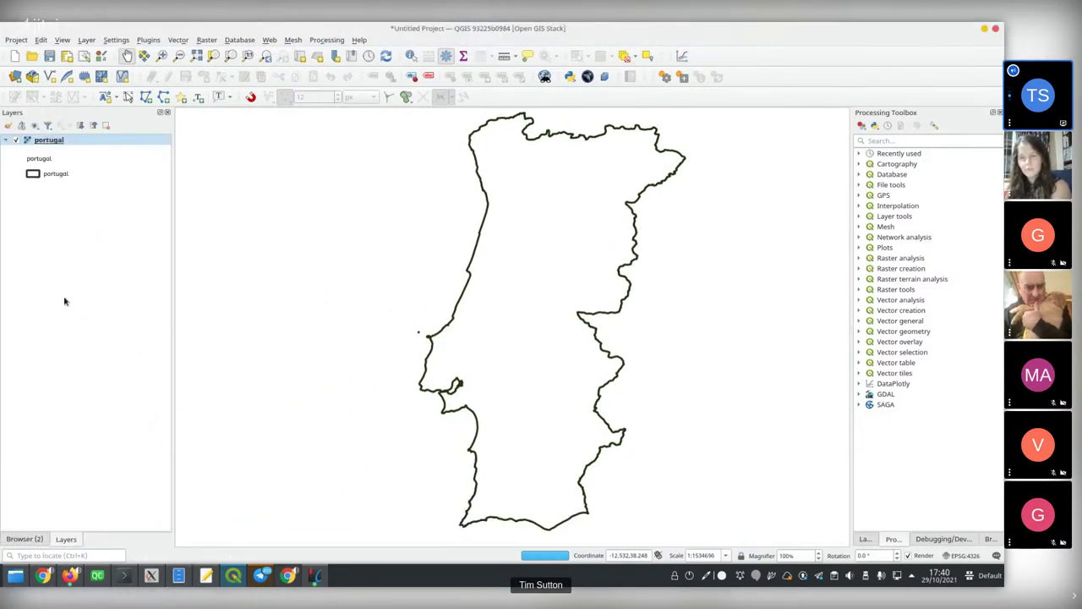
pyautogui.click(56, 140)
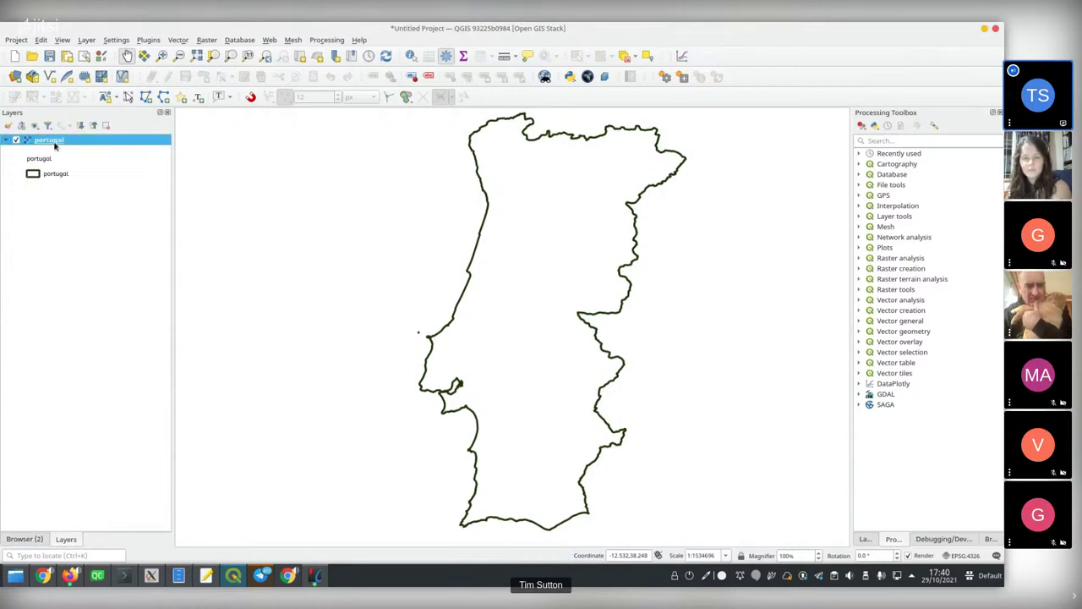
pyautogui.rightClick(58, 141)
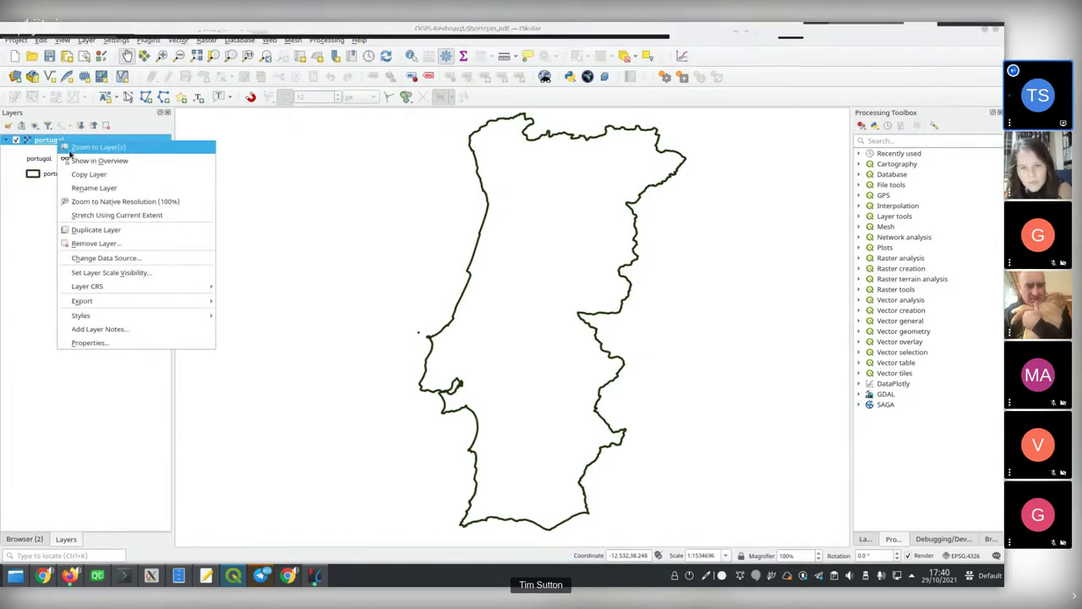
pyautogui.click(151, 342)
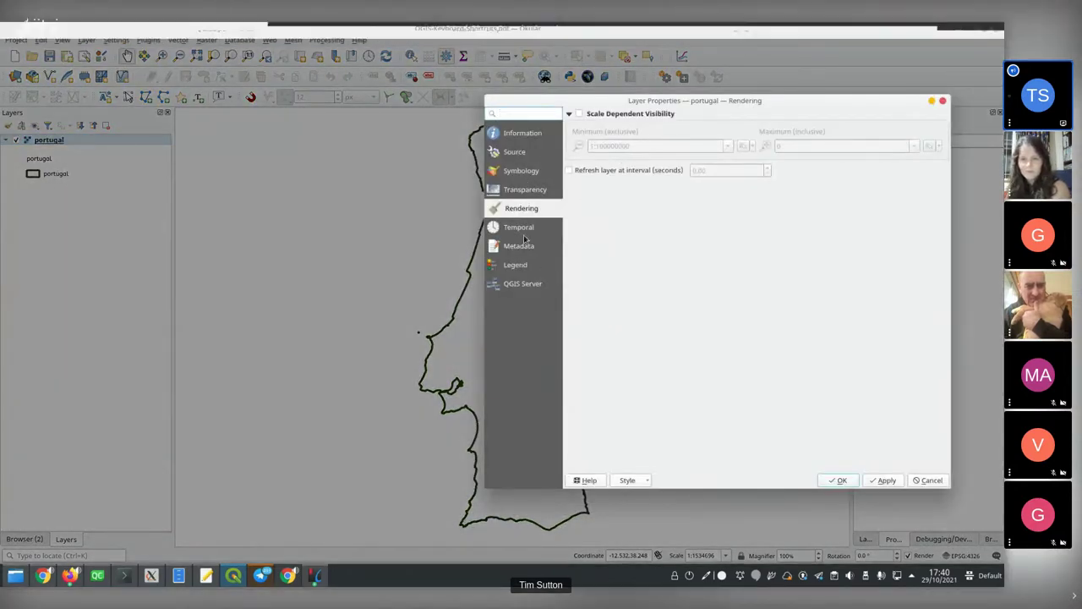
pyautogui.click(517, 265)
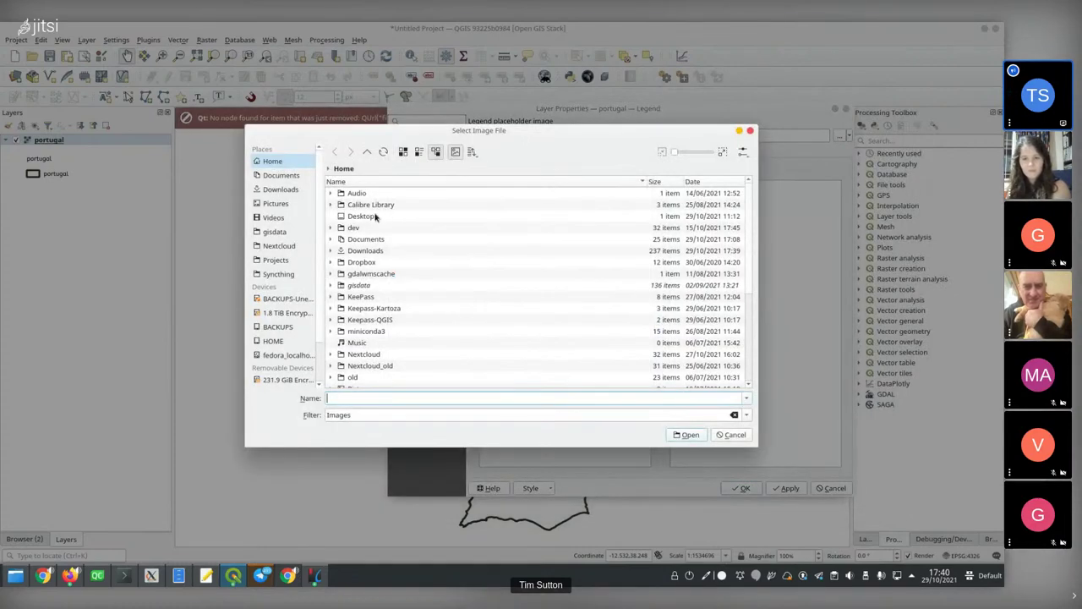
# Set puppy.png from the Downloads folder as the portugal layer's legend placeholder image and accept the layer properties
pyautogui.click(278, 191)
pyautogui.scroll(-15, 411, 263)
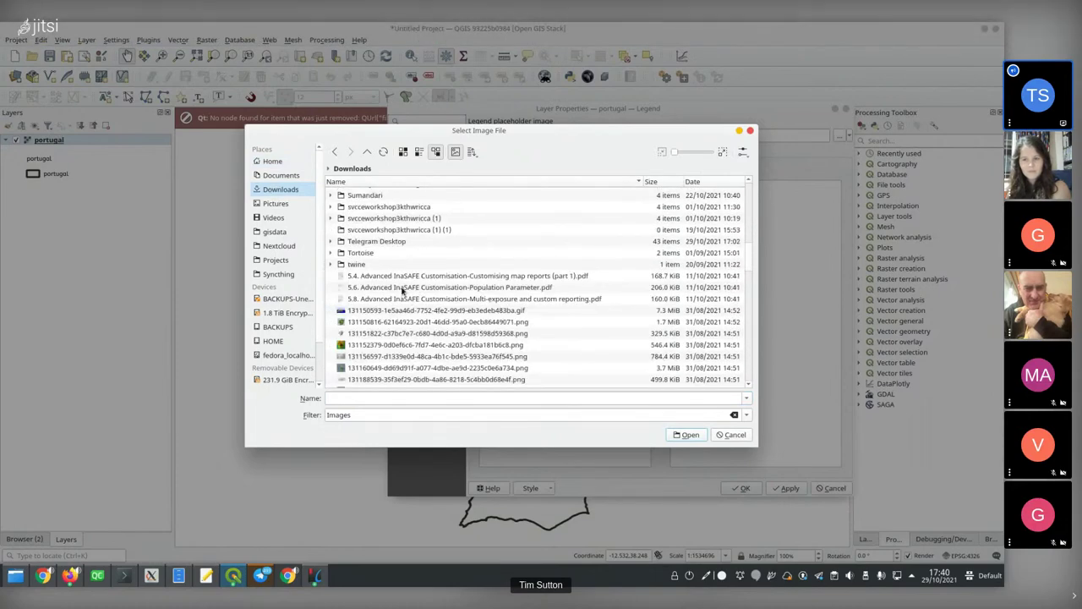
pyautogui.scroll(5, 402, 289)
pyautogui.scroll(-8, 401, 286)
pyautogui.scroll(-3, 402, 283)
pyautogui.click(382, 397)
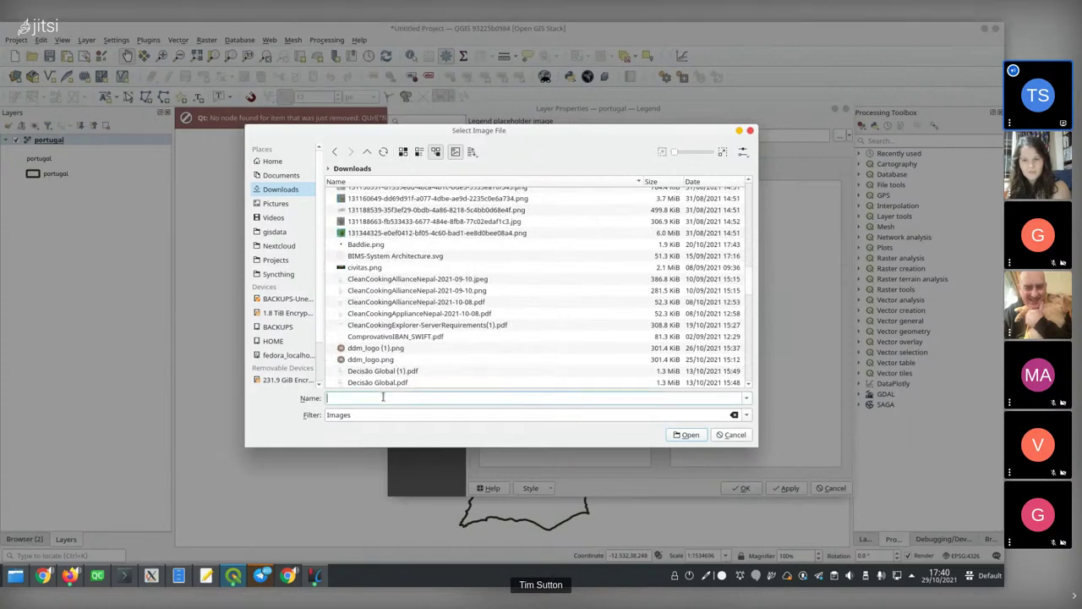
pyautogui.write('p')
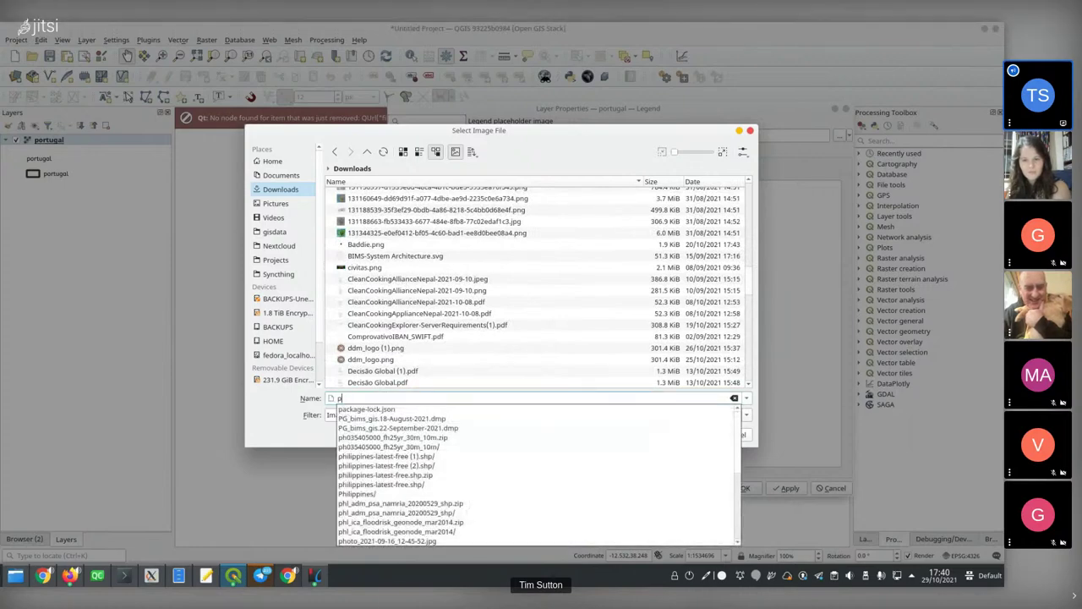
pyautogui.write('u')
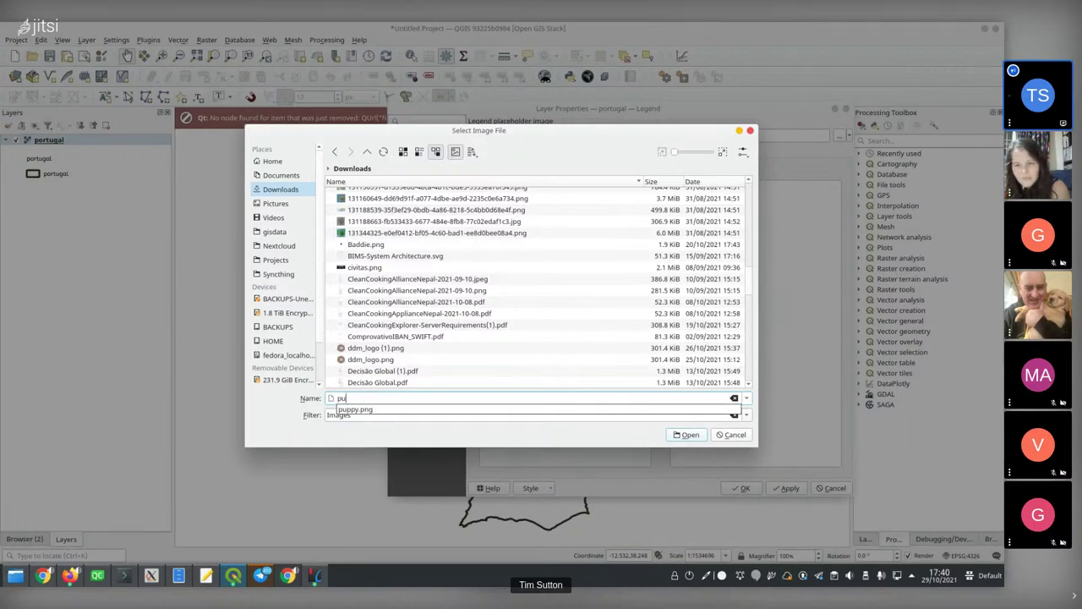
pyautogui.click(360, 411)
pyautogui.click(691, 435)
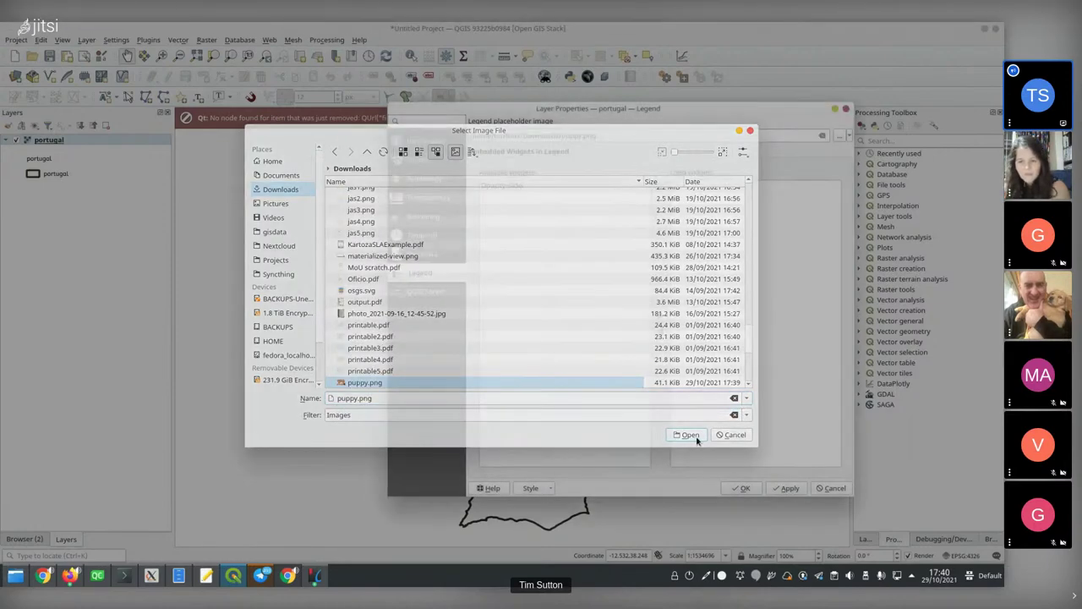
pyautogui.click(744, 488)
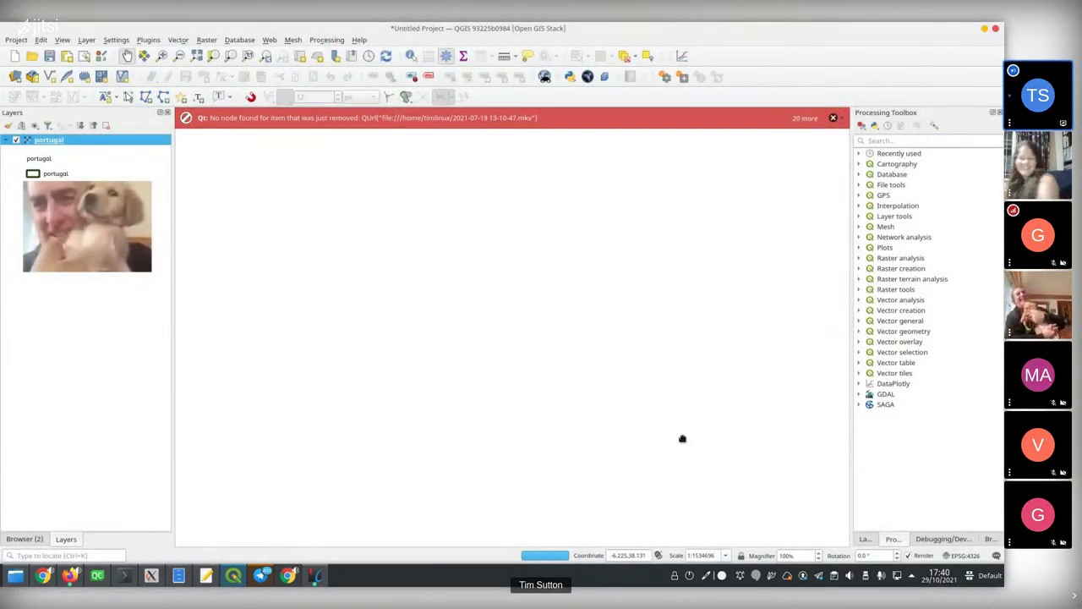
# Reopen the portugal layer's legend settings, and switch to Firefox to review the changelog entry on placeholder icons for raster layers
pyautogui.doubleClick(62, 141)
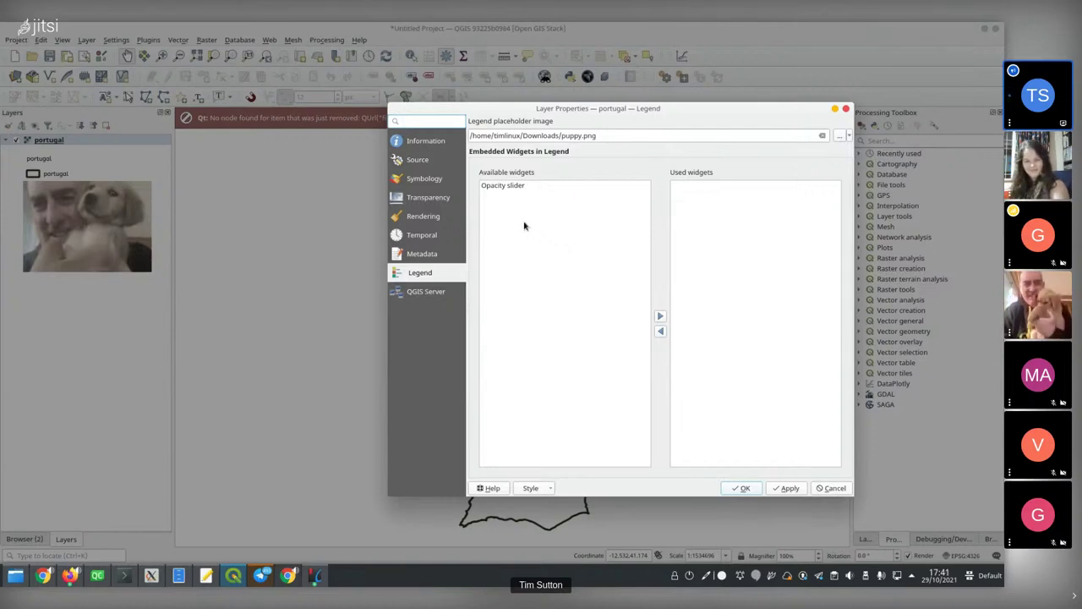
pyautogui.hotkey('alt', 'Tab')
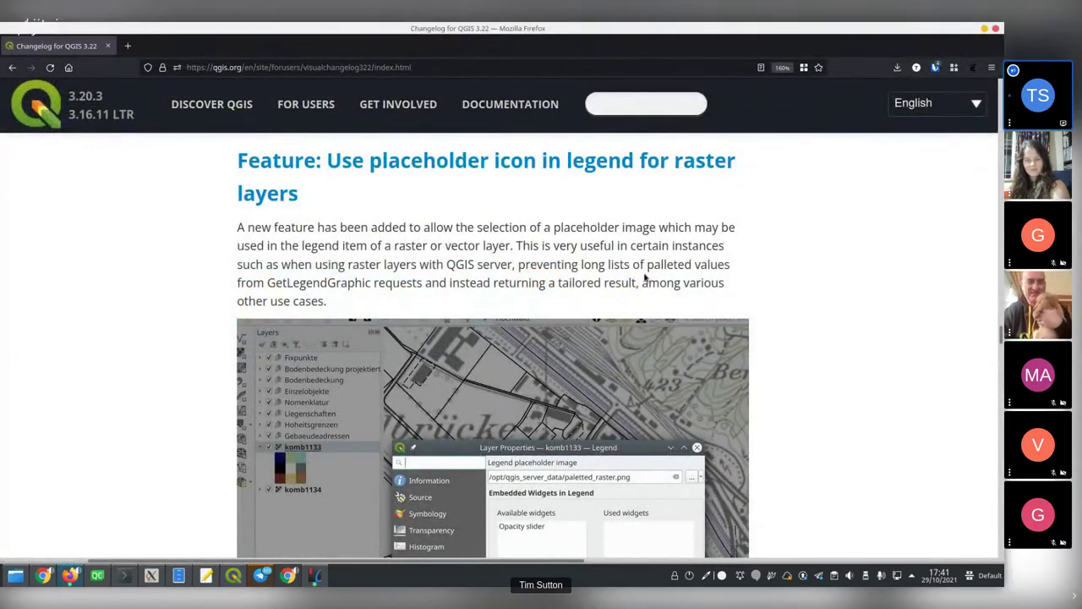
pyautogui.scroll(-3, 647, 281)
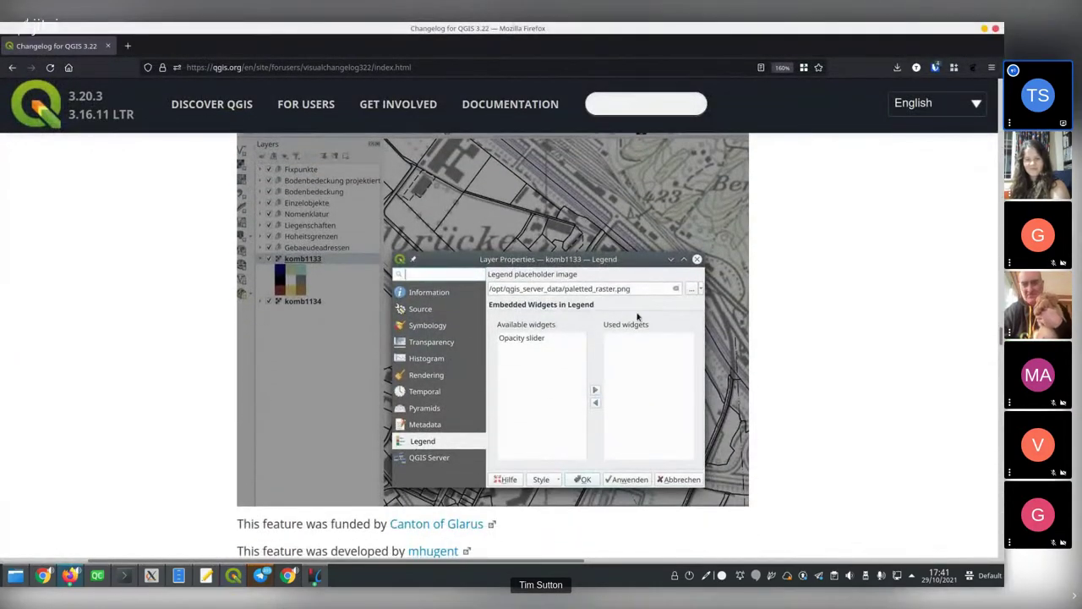
pyautogui.scroll(-2, 638, 316)
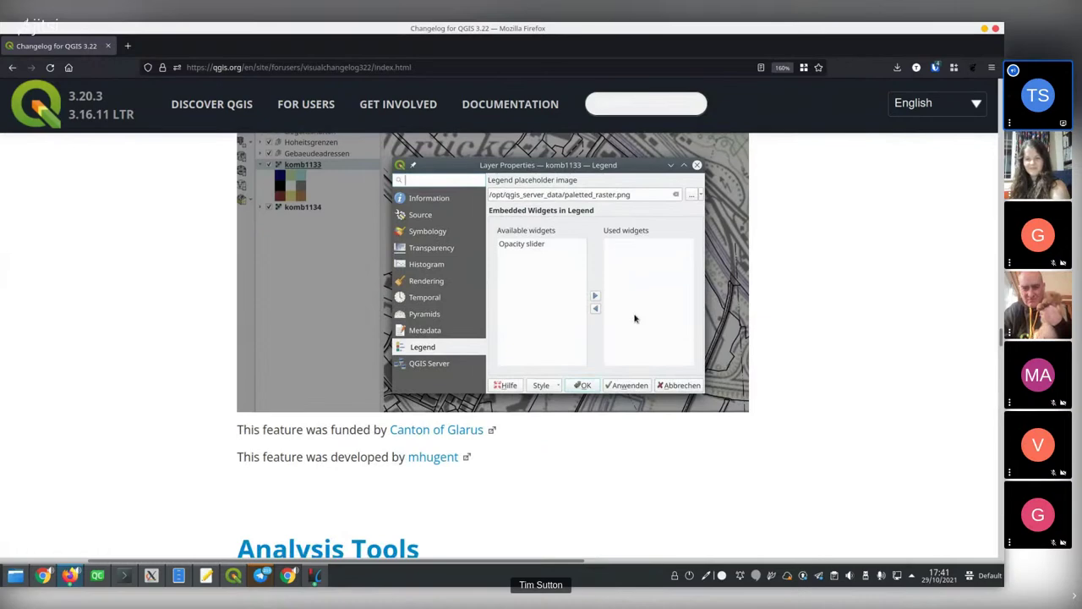
pyautogui.scroll(5, 635, 318)
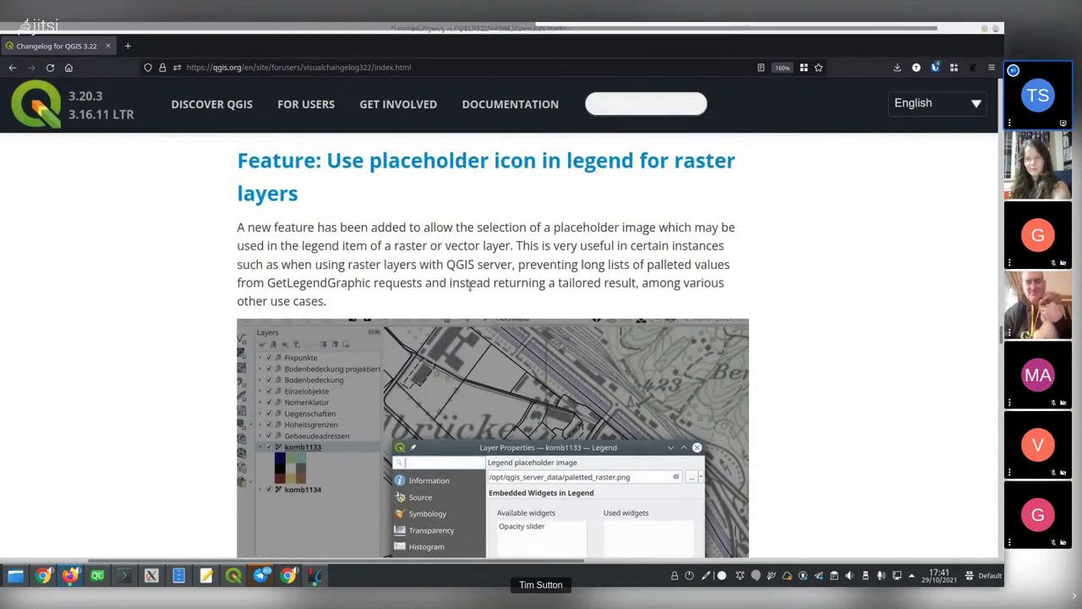
# Switch back to QGIS, look at the portugal layer's Symbology settings, and close the properties without applying changes
pyautogui.hotkey('alt', 'Tab')
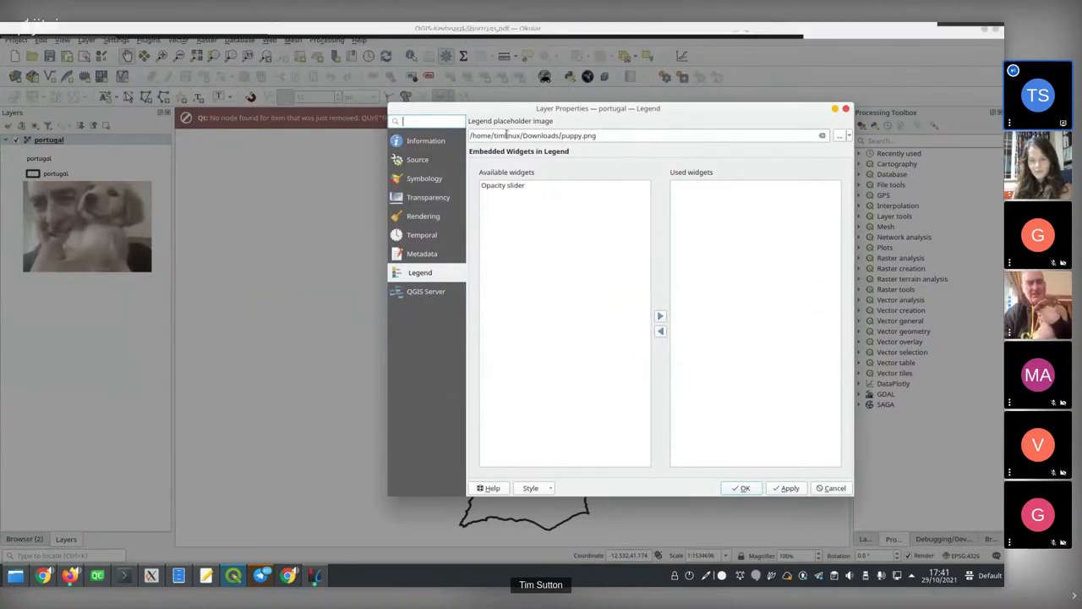
pyautogui.click(426, 181)
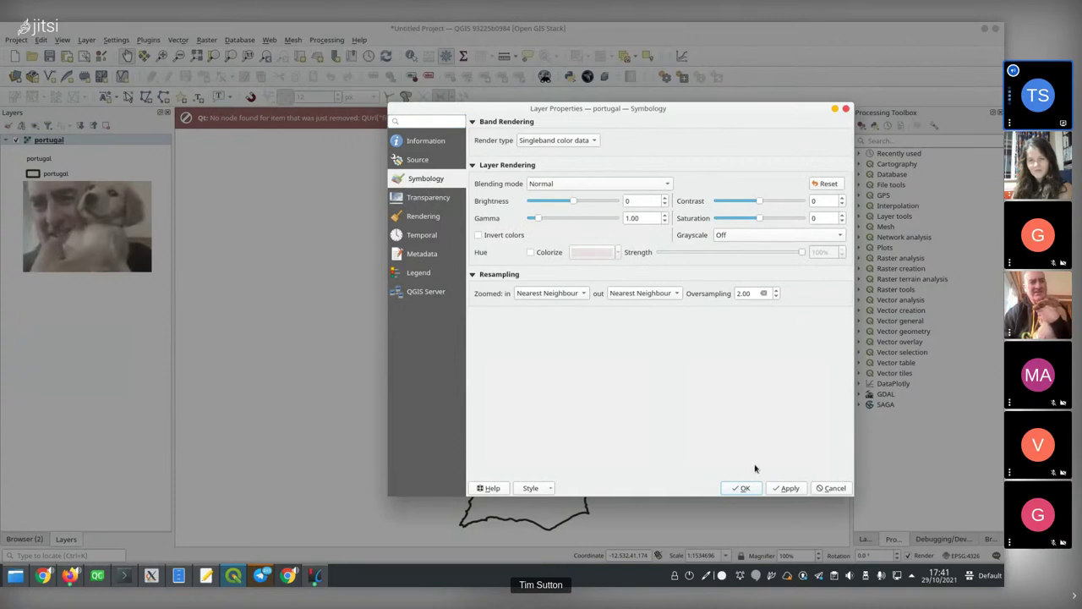
pyautogui.click(834, 489)
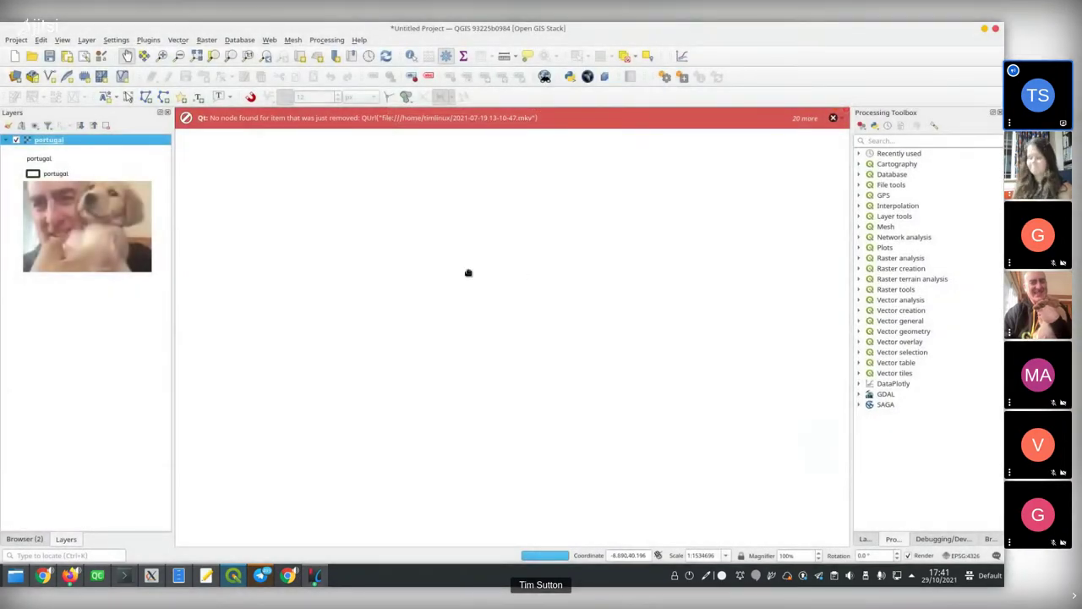
pyautogui.moveTo(468, 272); pyautogui.dragTo(480, 316)
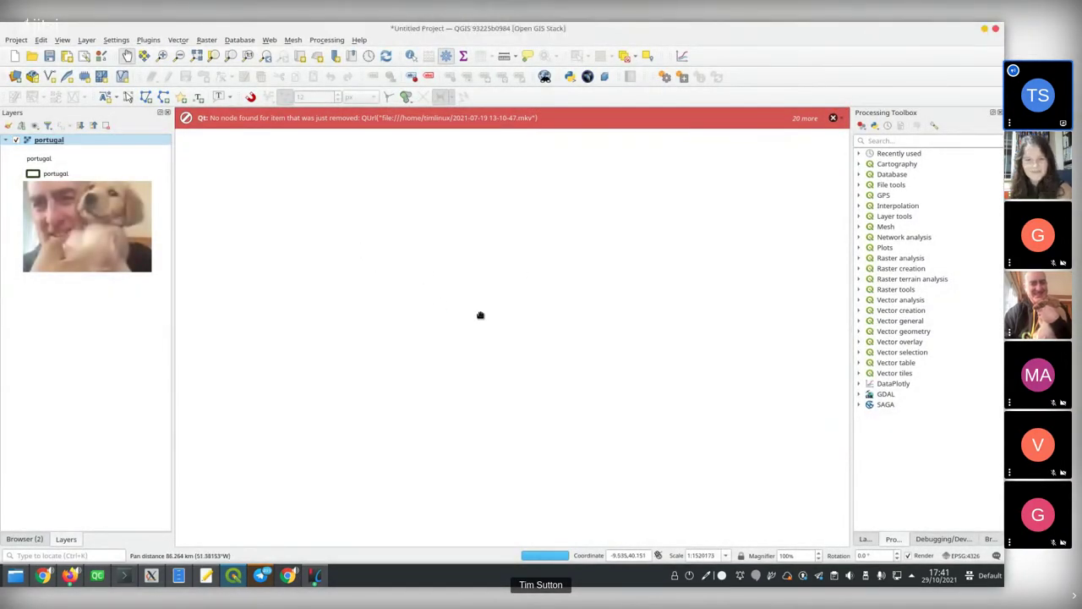
# Switch to the QGIS 3.22 changelog in Firefox and skim on to the Enable multiple MetadataUrls feature, examining its layer properties screenshot
pyautogui.hotkey('alt', 'Tab')
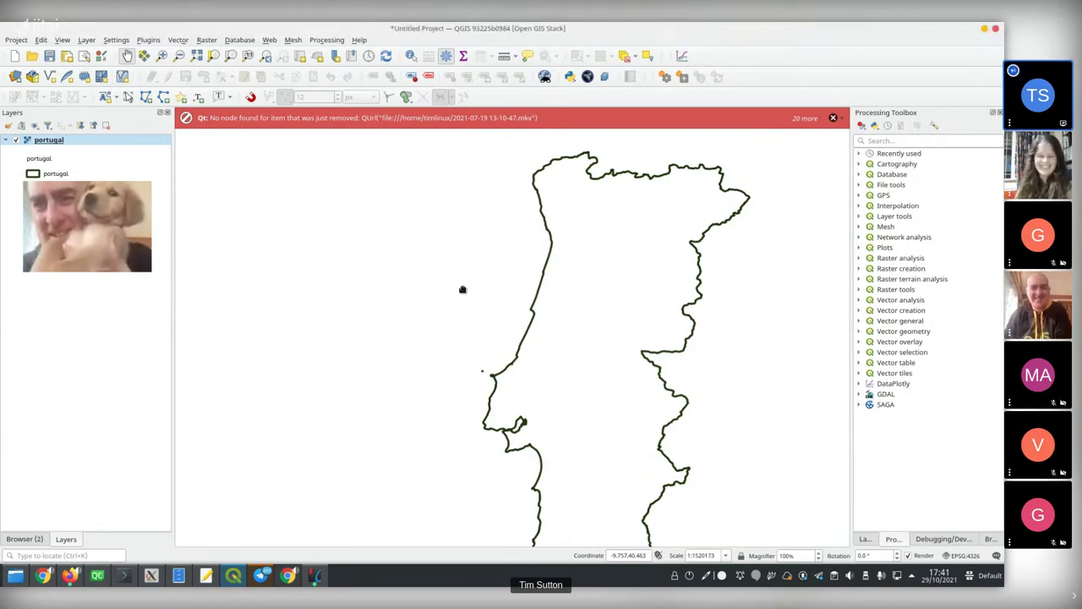
pyautogui.click(70, 575)
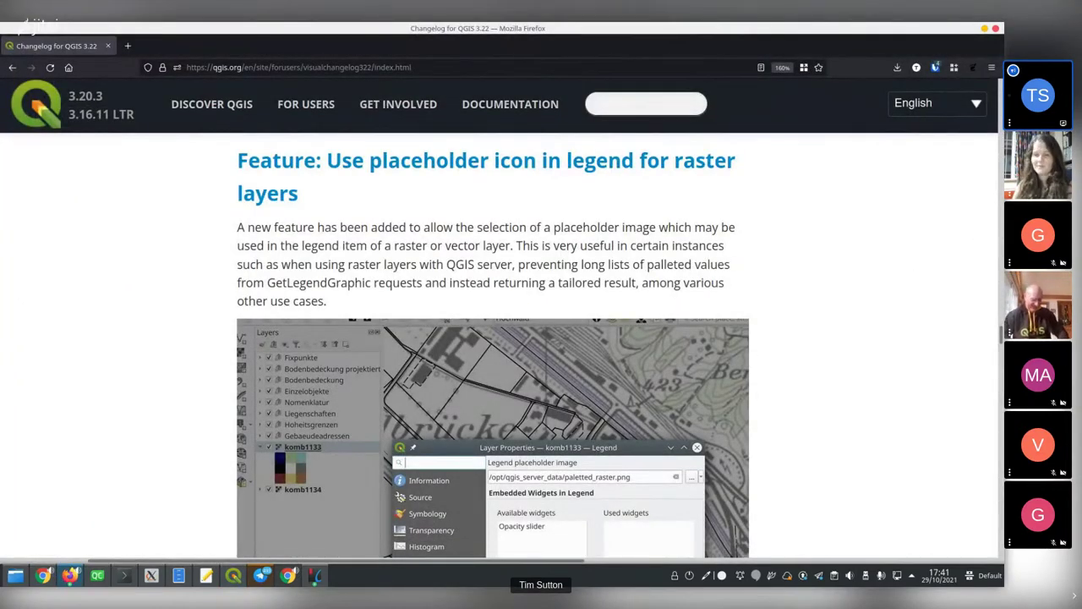
pyautogui.scroll(-20, 972, 330)
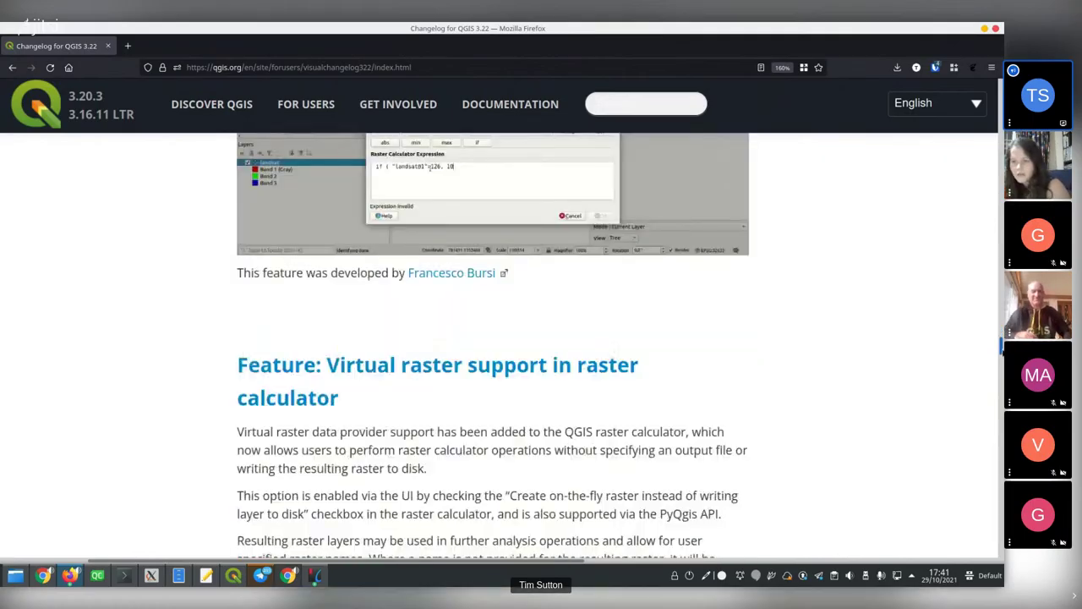
pyautogui.scroll(-20, 962, 358)
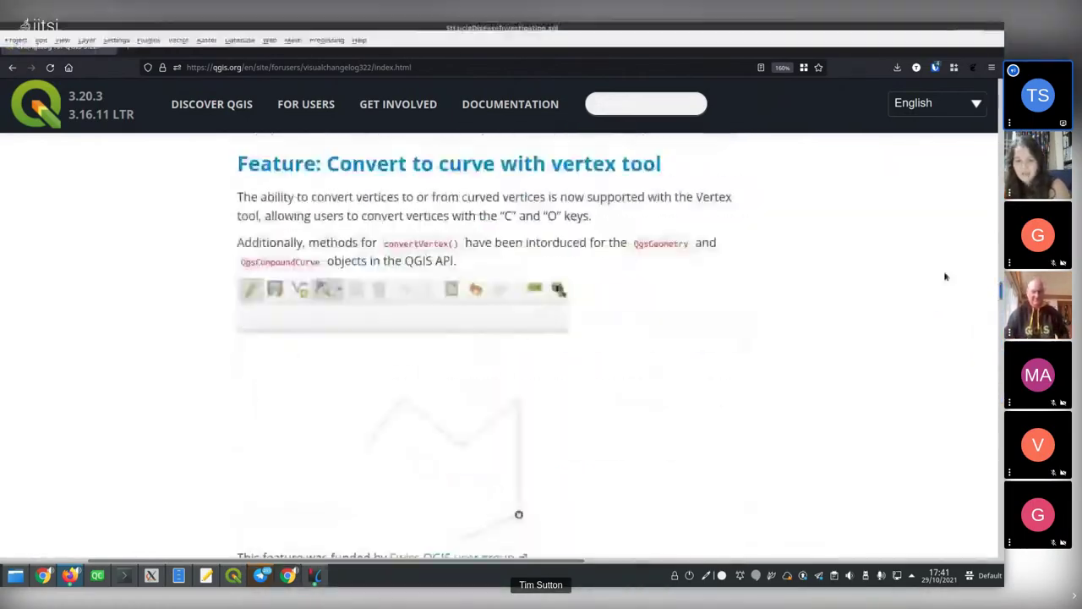
pyautogui.scroll(-10, 932, 427)
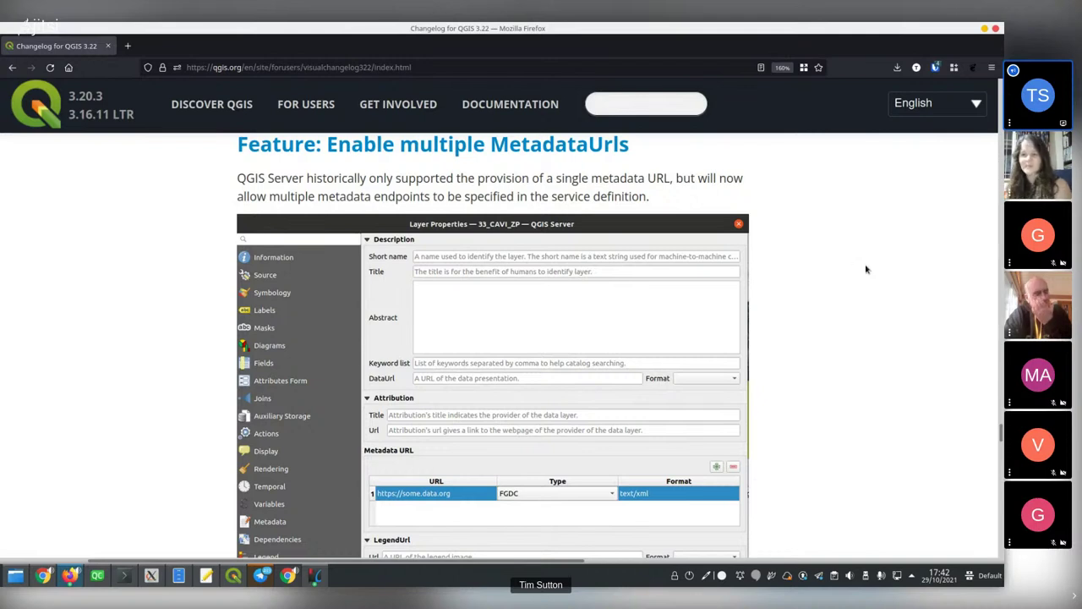
pyautogui.scroll(-2, 866, 269)
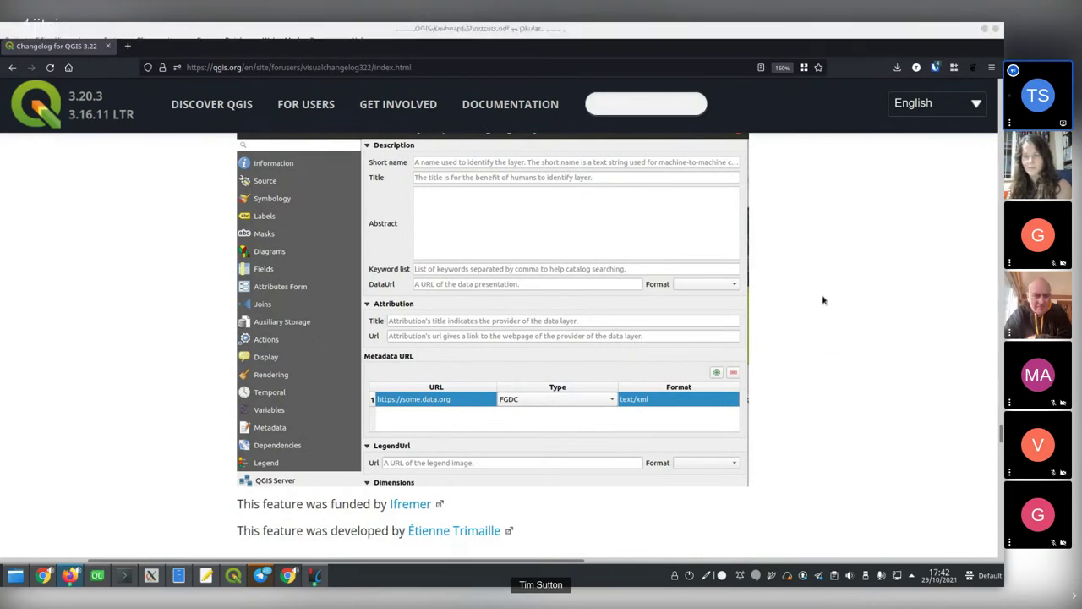
pyautogui.scroll(2, 823, 300)
pyautogui.scroll(-2, 822, 300)
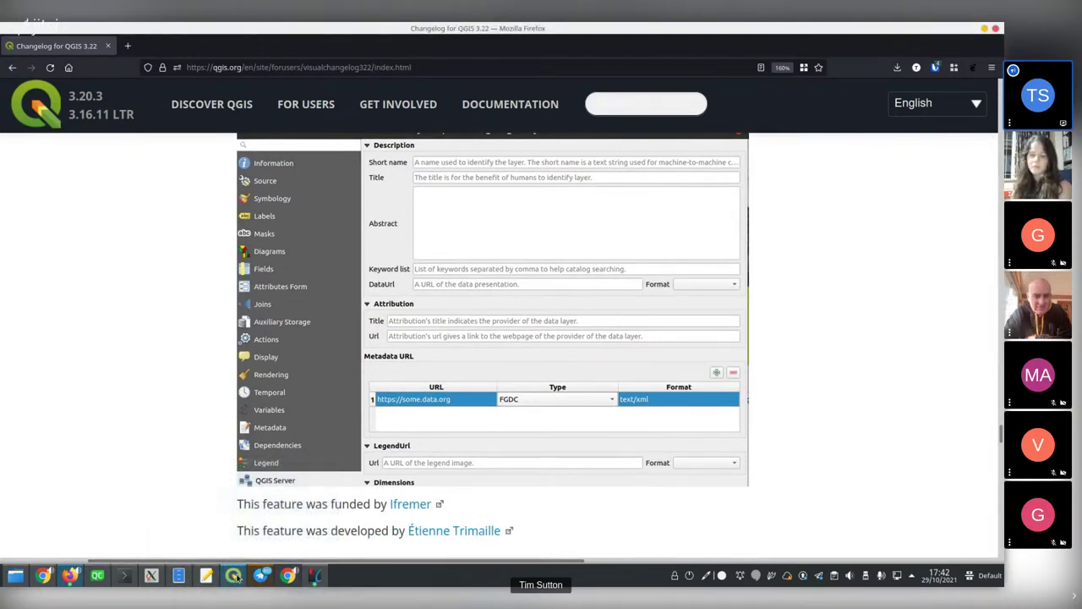
# Switch to QGIS, show the Debugging/Development Tools, and widen them so the full network request addresses can be read
pyautogui.moveTo(226, 580)
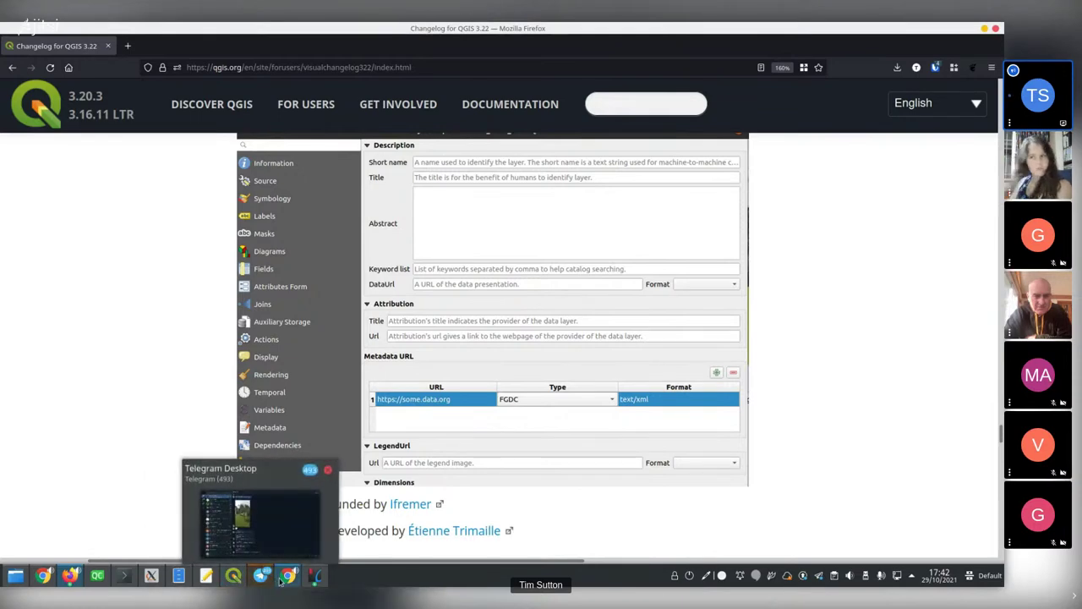
pyautogui.moveTo(286, 578)
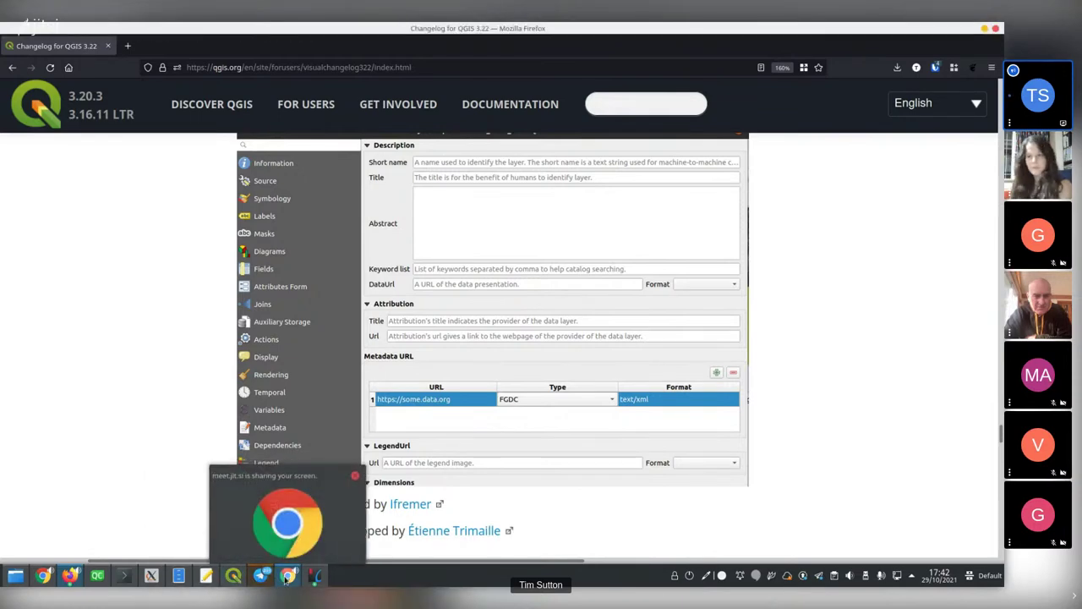
pyautogui.click(235, 578)
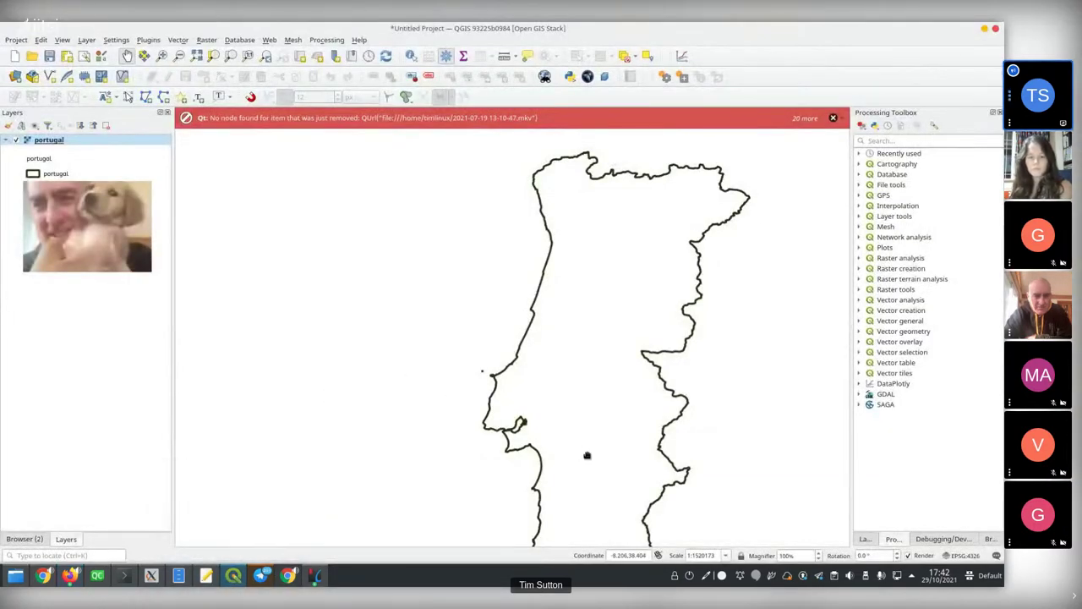
pyautogui.press('F12')
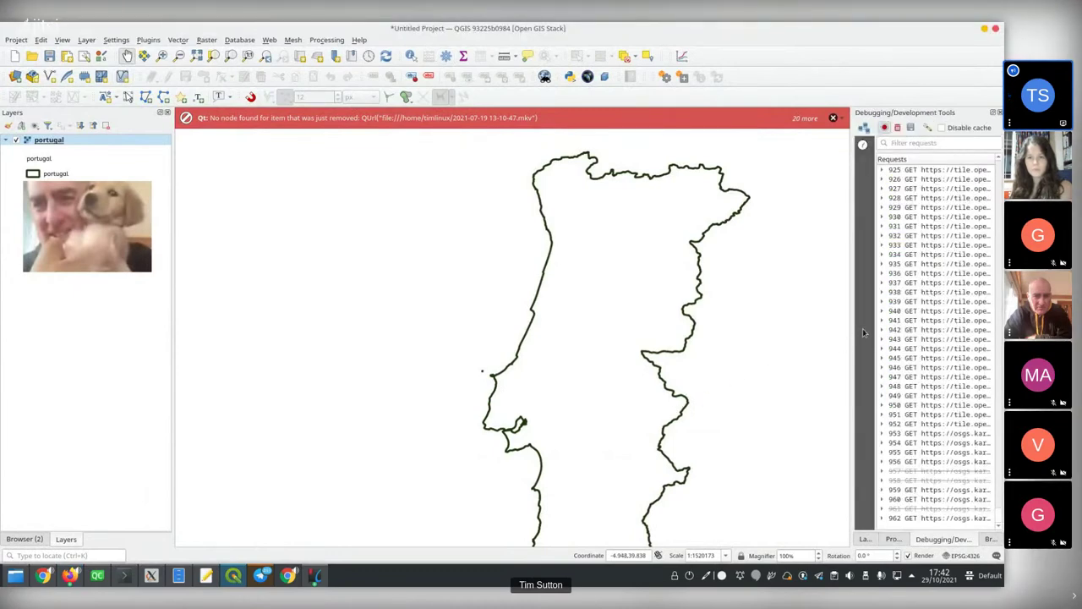
pyautogui.moveTo(851, 324); pyautogui.dragTo(435, 362)
pyautogui.hotkey('alt', 'Tab')
pyautogui.moveTo(627, 367); pyautogui.dragTo(550, 367)
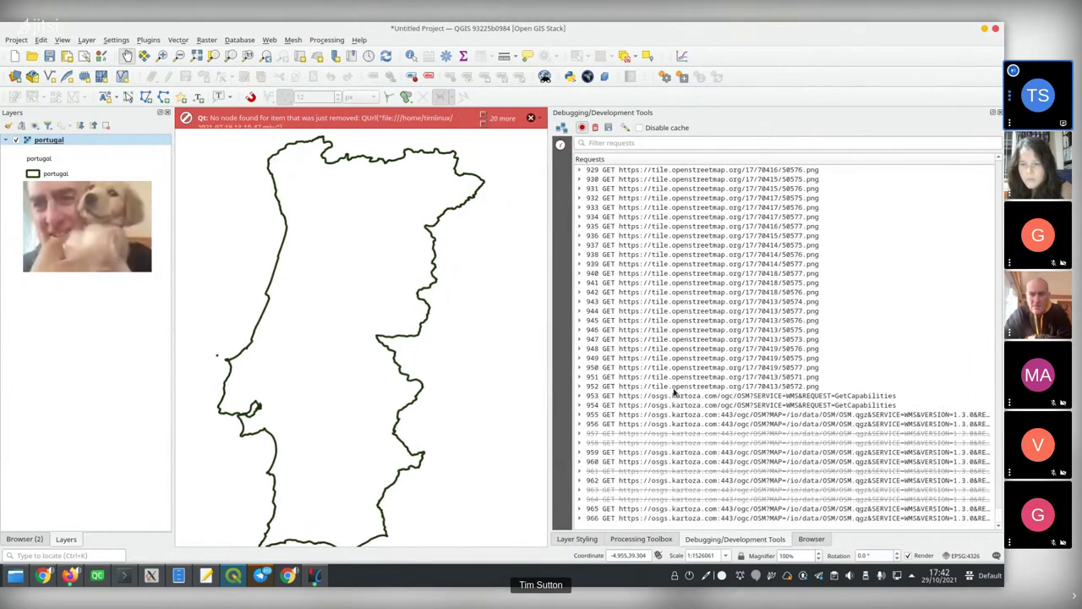
# Expand network request 953, the osgs.kartoza.com GetCapabilities call, open its URL to examine the capabilities XML, and return to QGIS
pyautogui.click(768, 398)
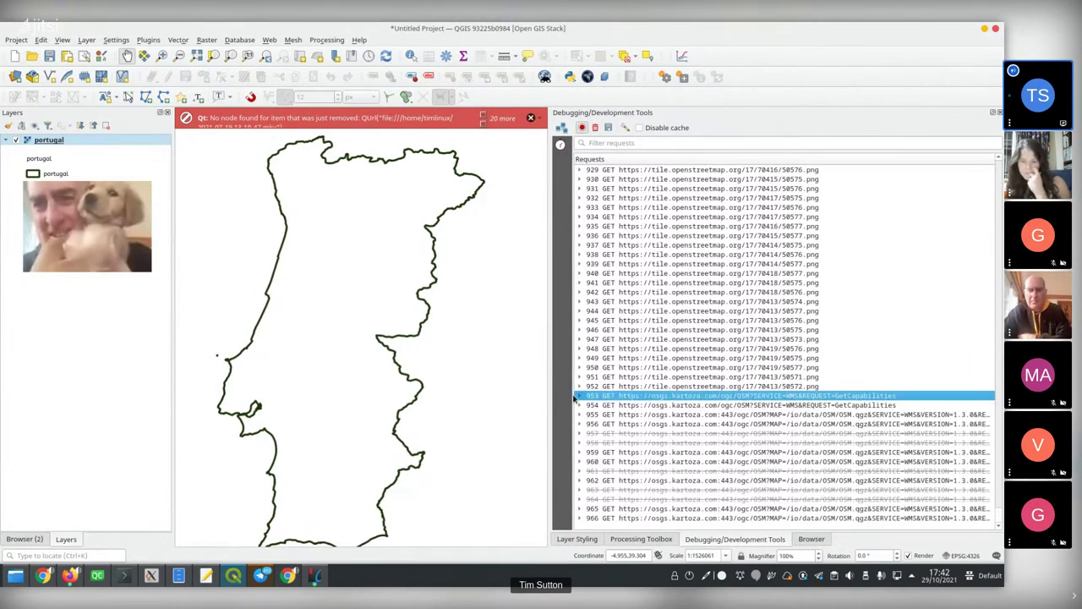
pyautogui.click(578, 397)
pyautogui.rightClick(687, 331)
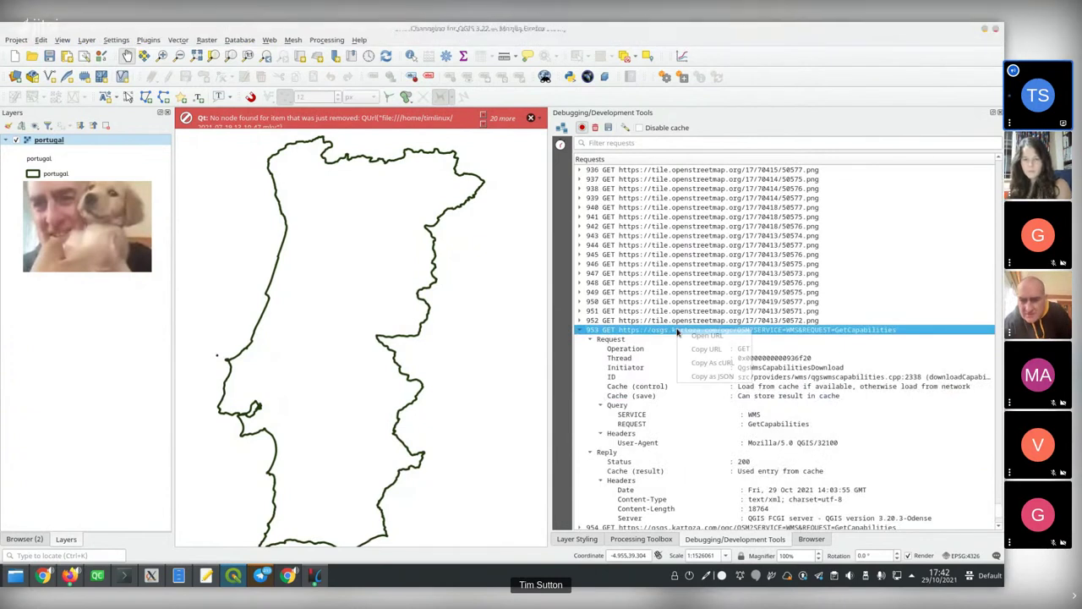
pyautogui.click(714, 336)
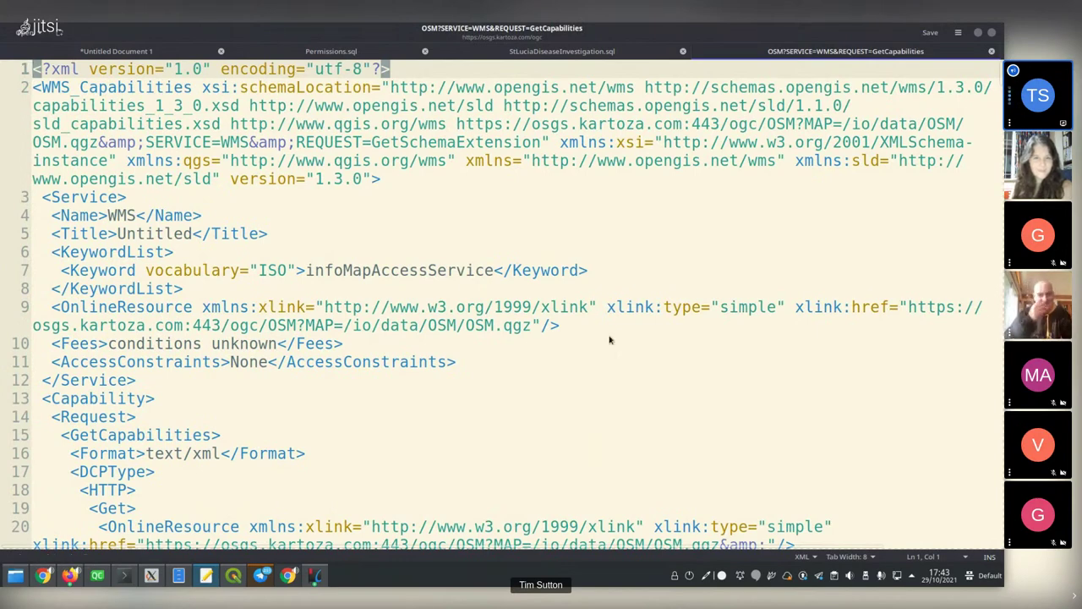
pyautogui.hotkey('alt', 'Tab')
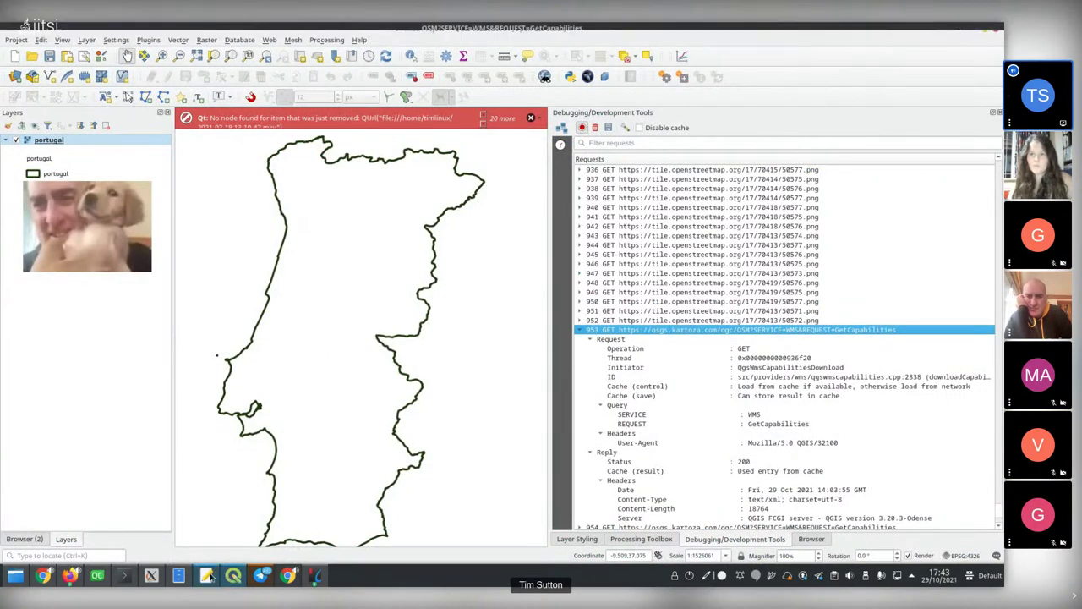
pyautogui.moveTo(220, 577)
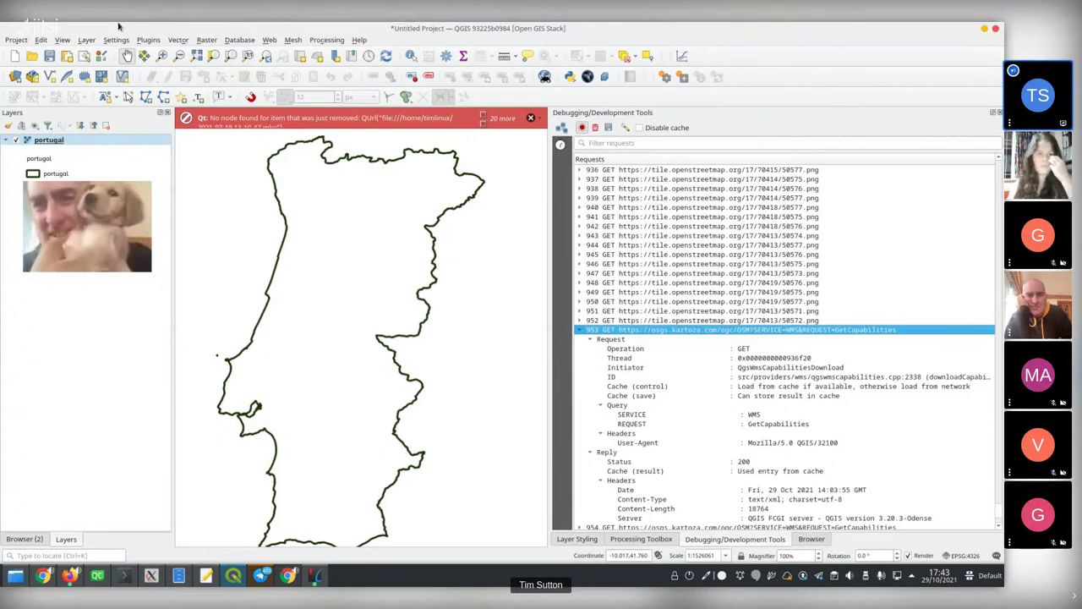
# Switch to Qt Creator, run the qgis project to start a new QGIS instance, and enter the master authentication password
pyautogui.click(97, 575)
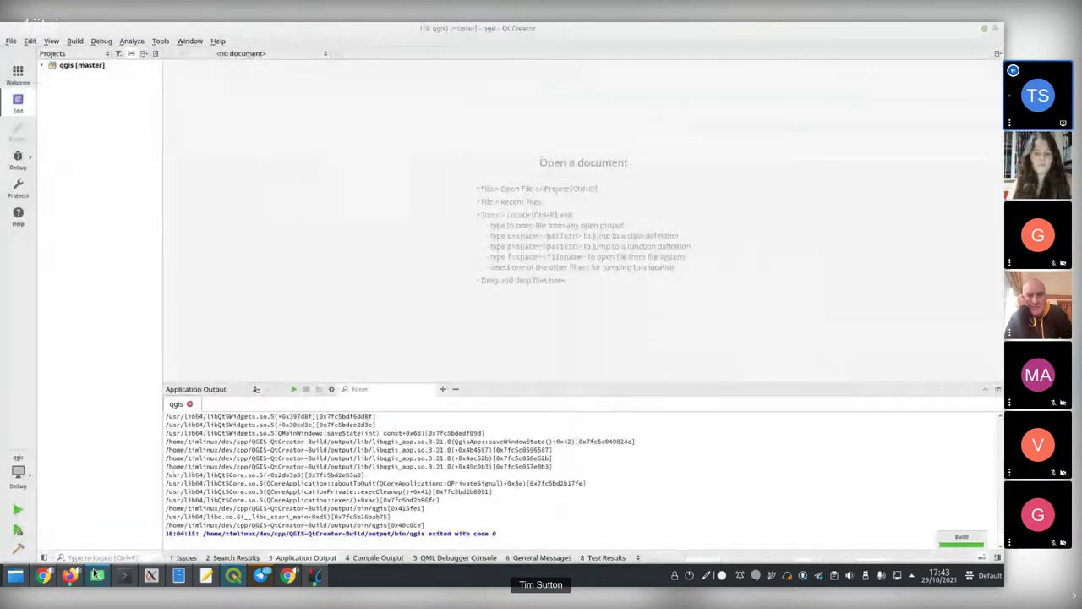
pyautogui.hotkey('ctrl', 'r')
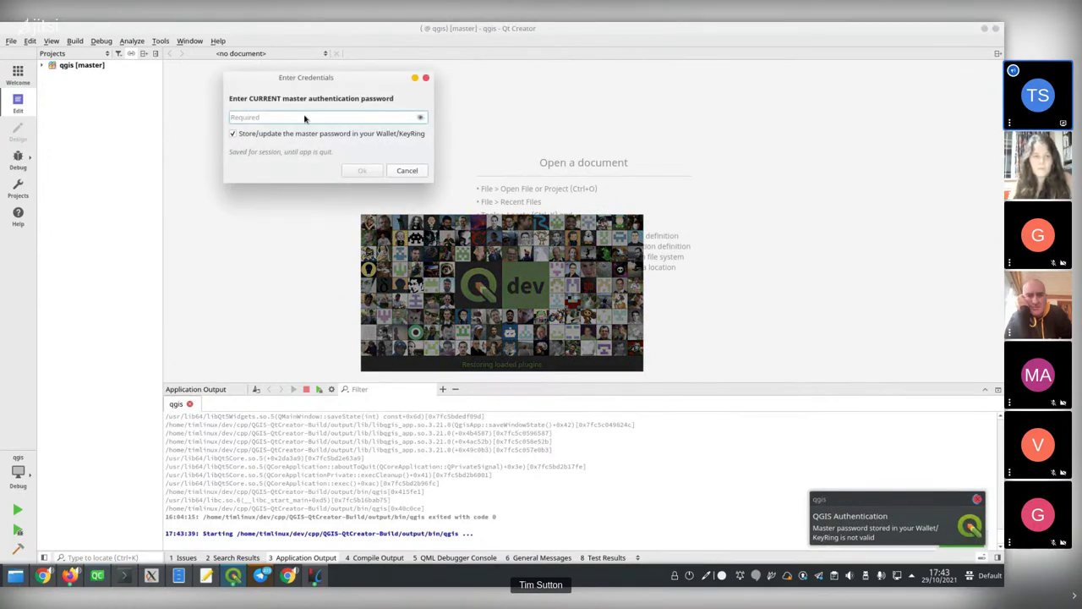
pyautogui.write('******')
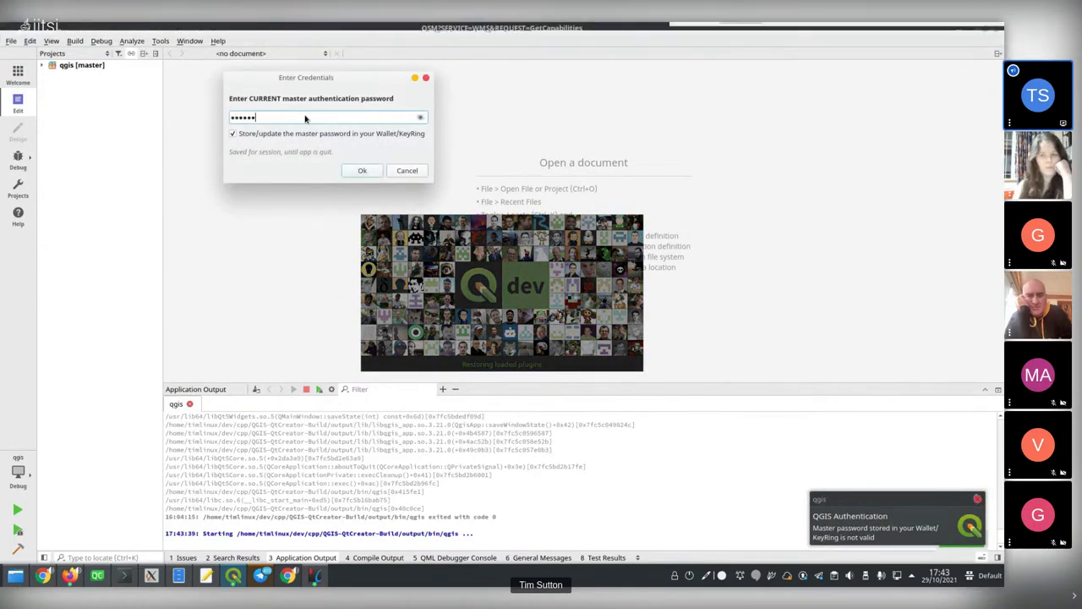
pyautogui.click(361, 169)
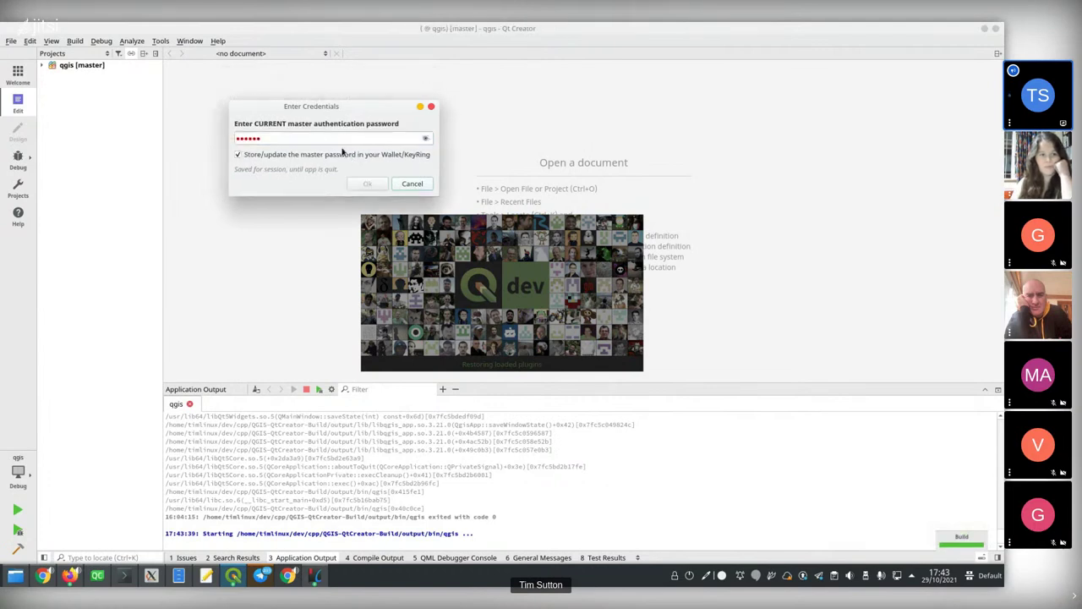
pyautogui.doubleClick(315, 141)
pyautogui.write('**')
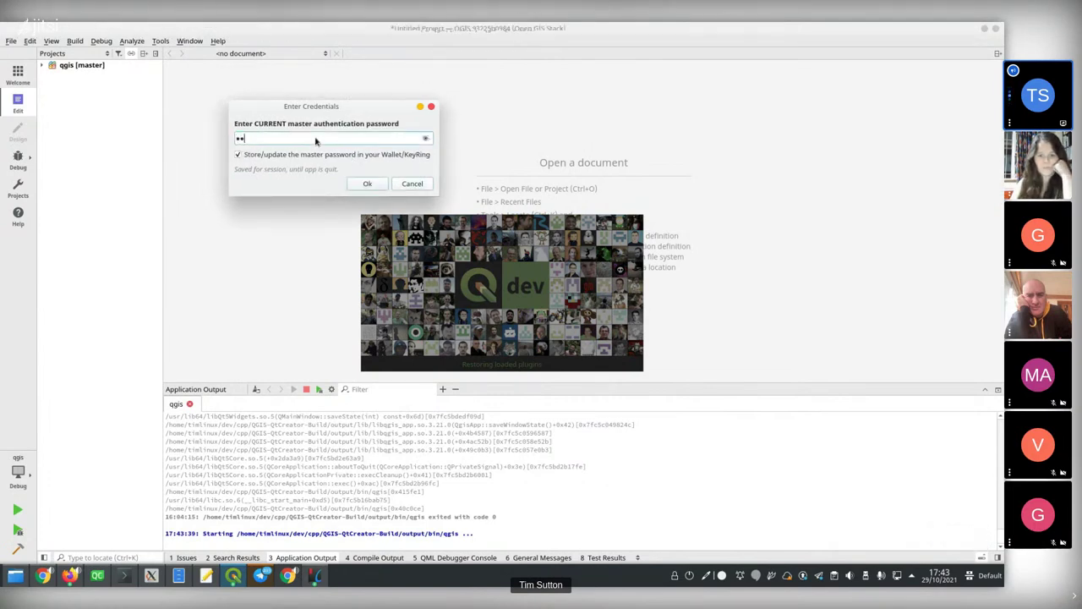
pyautogui.press('Return')
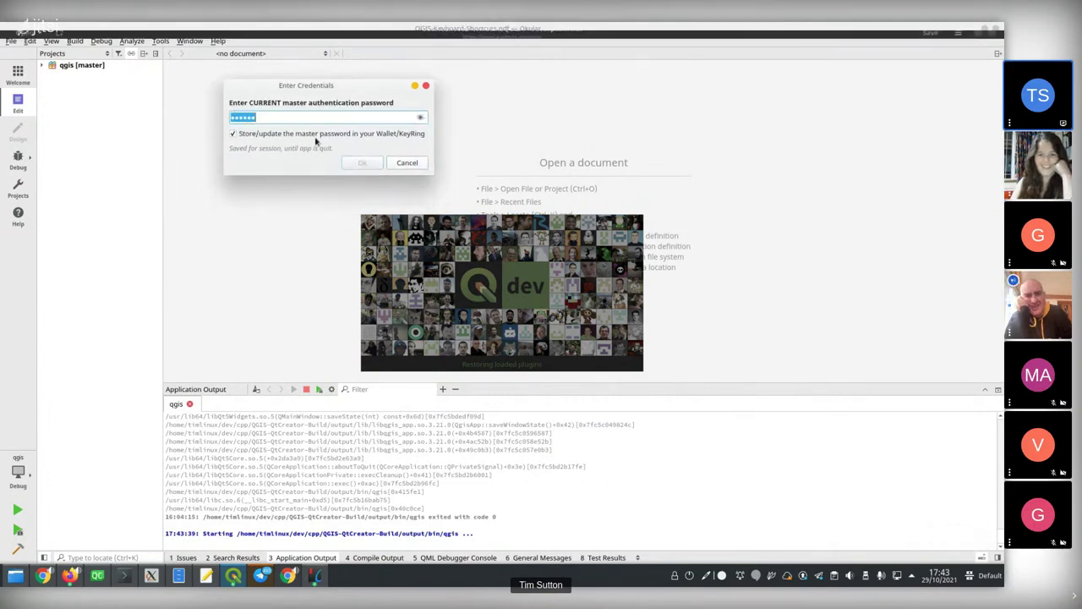
pyautogui.write('********')
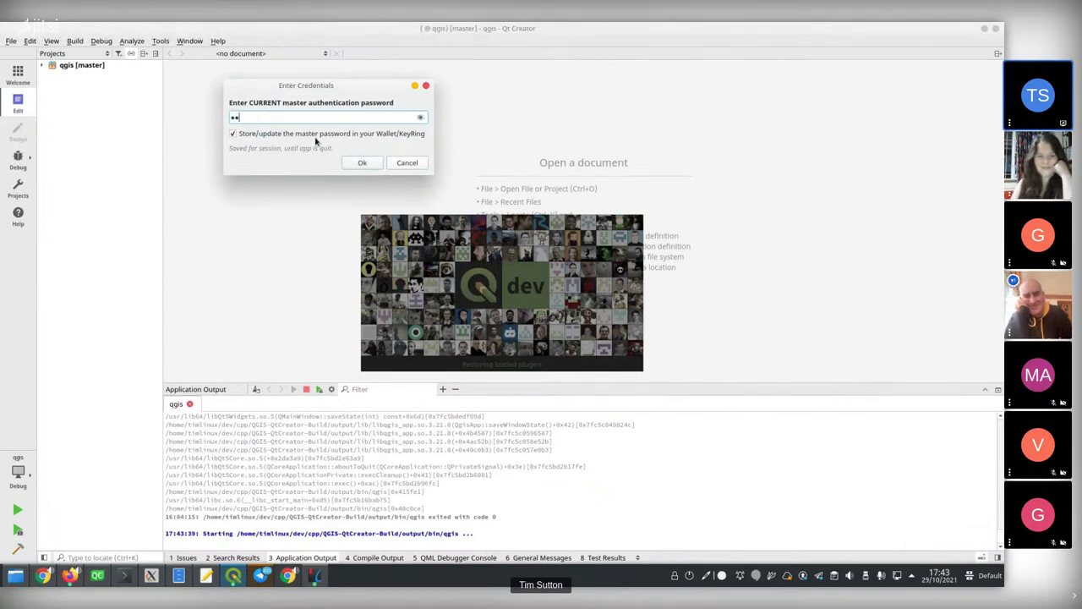
pyautogui.write('****')
pyautogui.press('Return')
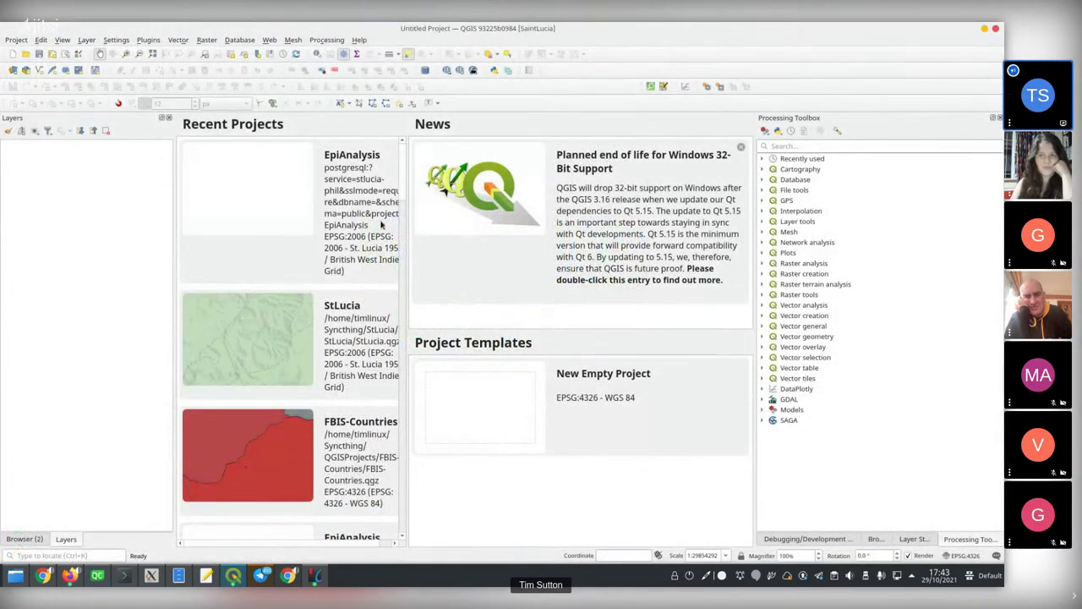
# Switch to the Open GIS Stack user profile and enter the master authentication password for the restarted QGIS
pyautogui.click(115, 39)
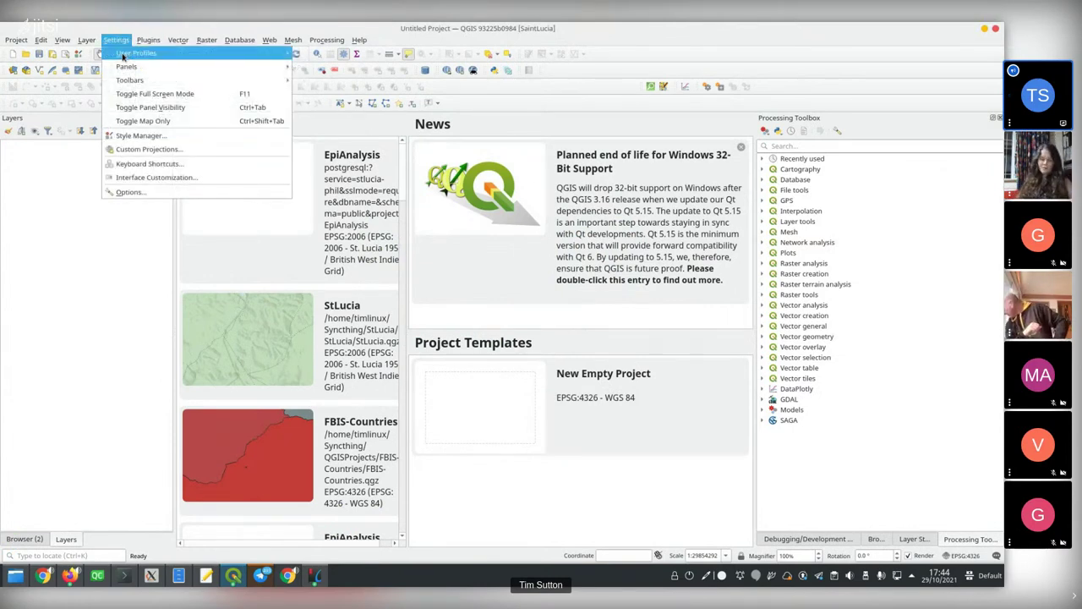
pyautogui.moveTo(125, 54)
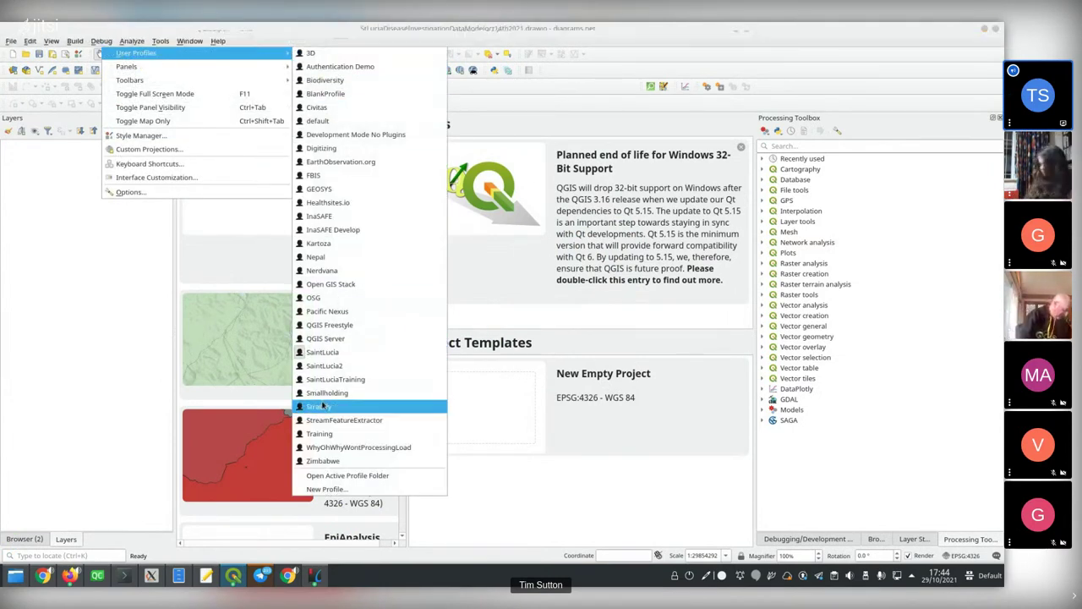
pyautogui.click(330, 284)
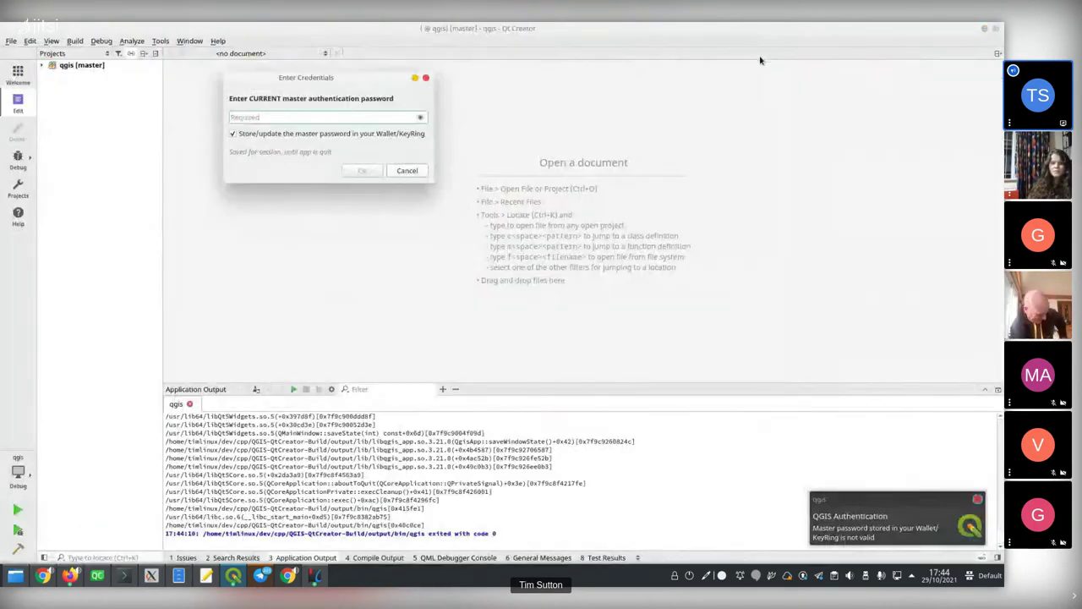
pyautogui.write('*')
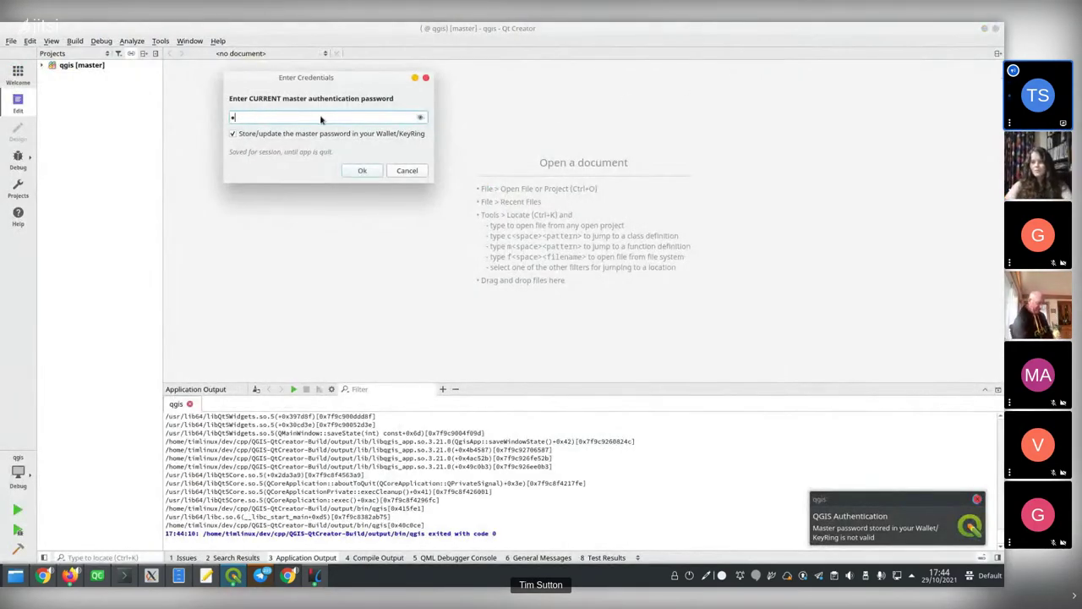
pyautogui.write('******')
pyautogui.click(362, 169)
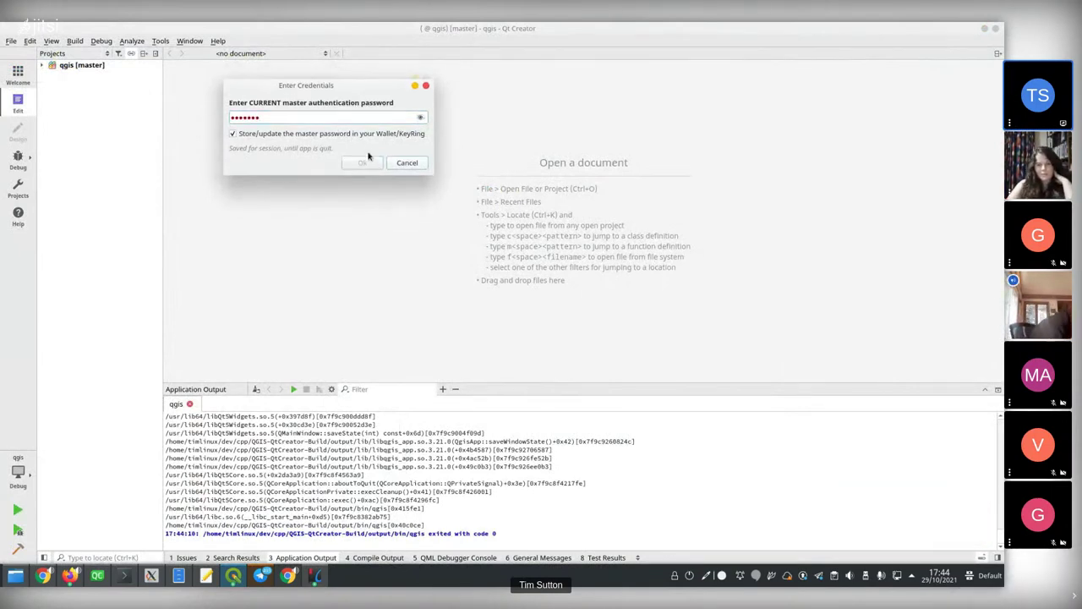
pyautogui.doubleClick(322, 116)
pyautogui.write('***')
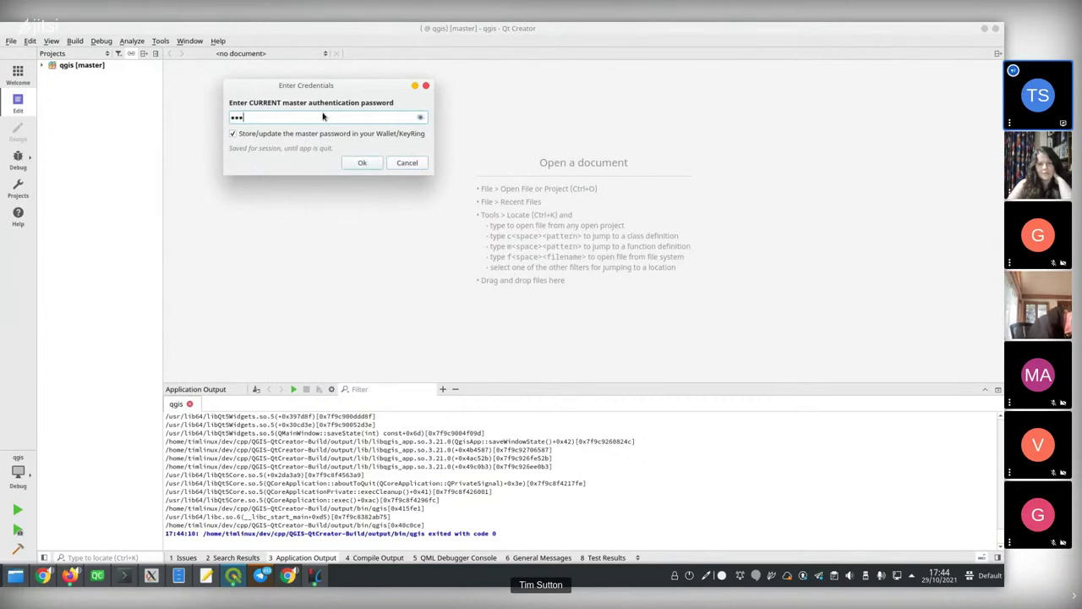
pyautogui.click(359, 163)
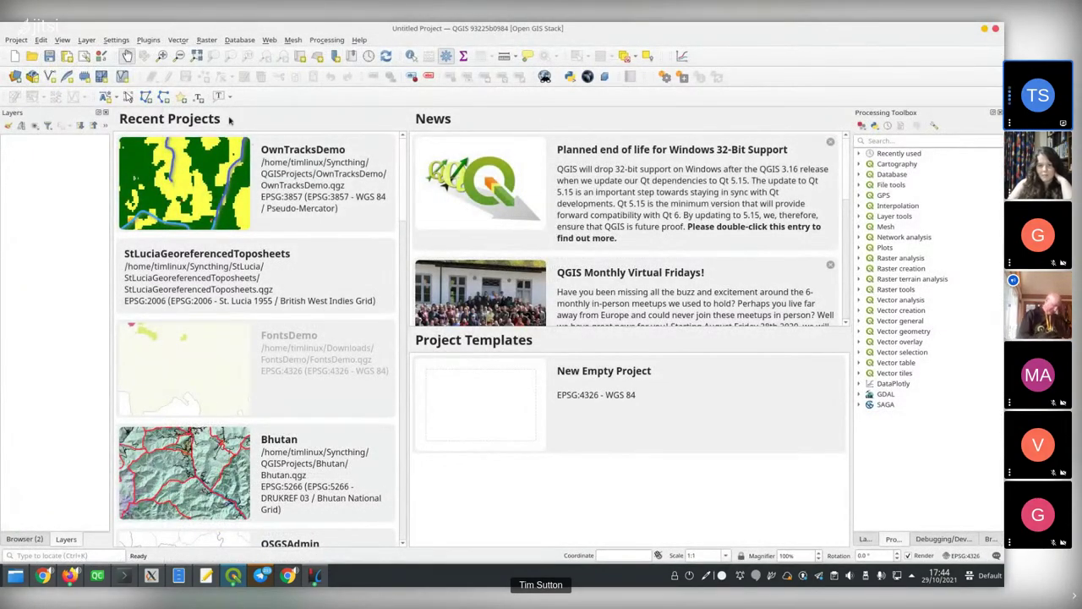
# Look through the recent projects and open the PortugalOSM project from the PortugalOSM folder in Syncthing's QGISProjects directory
pyautogui.scroll(-8, 245, 329)
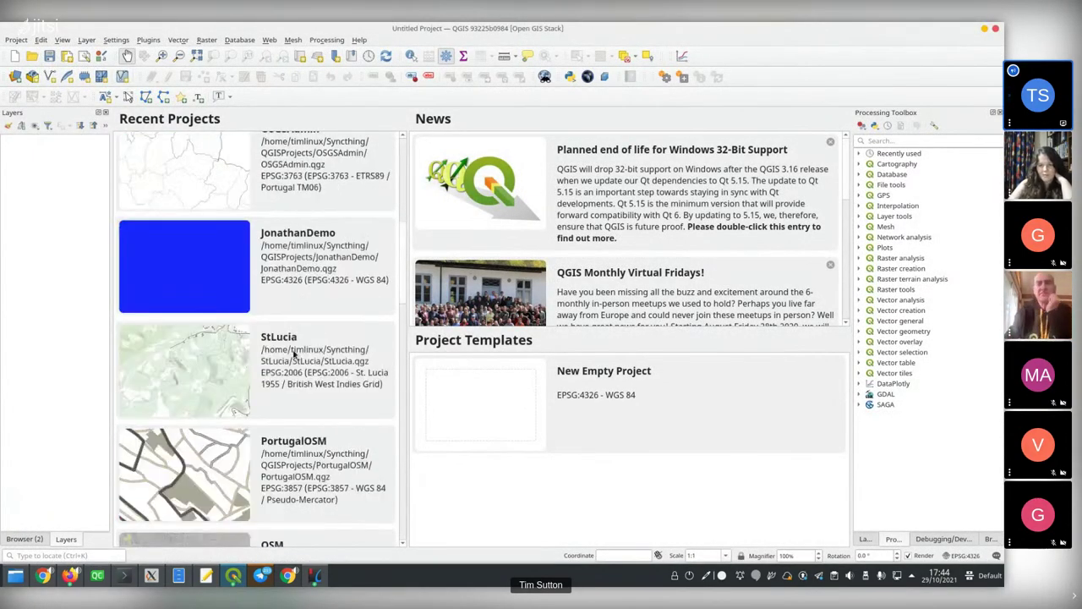
pyautogui.scroll(4, 294, 356)
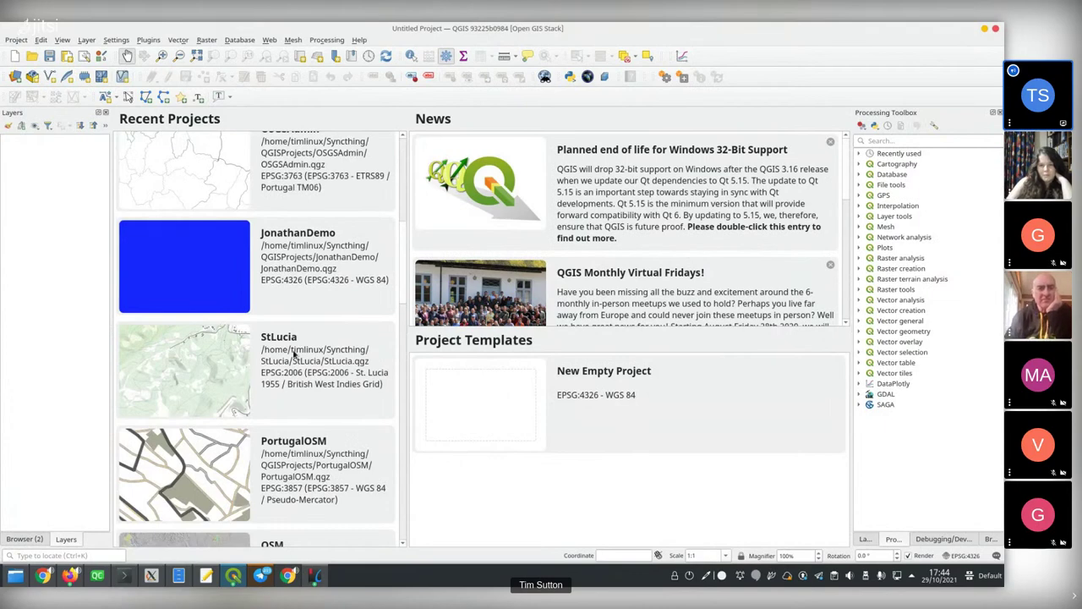
pyautogui.scroll(5, 247, 282)
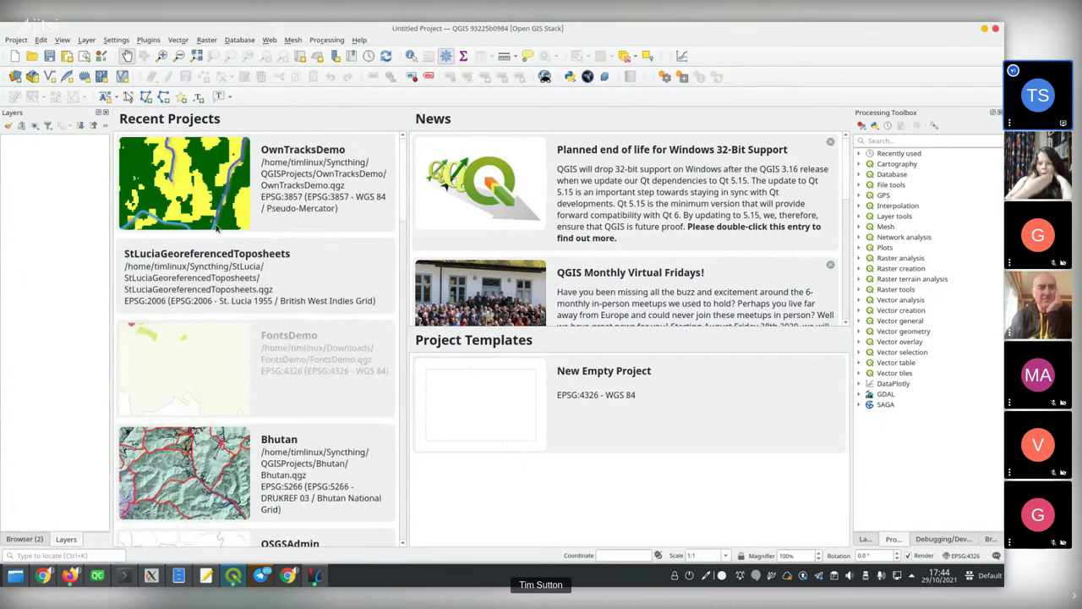
pyautogui.click(30, 56)
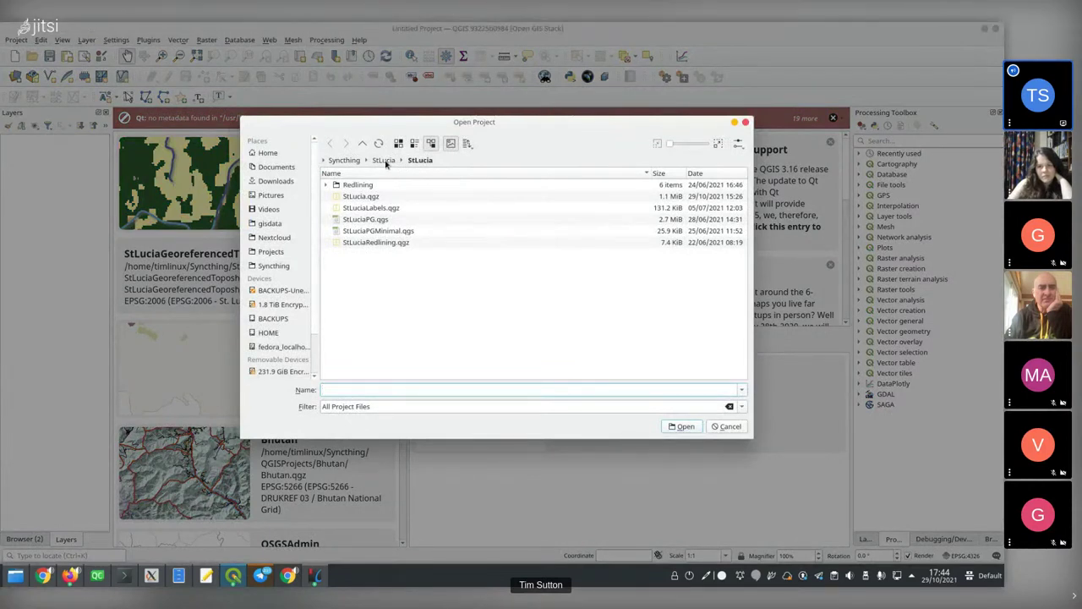
pyautogui.click(347, 161)
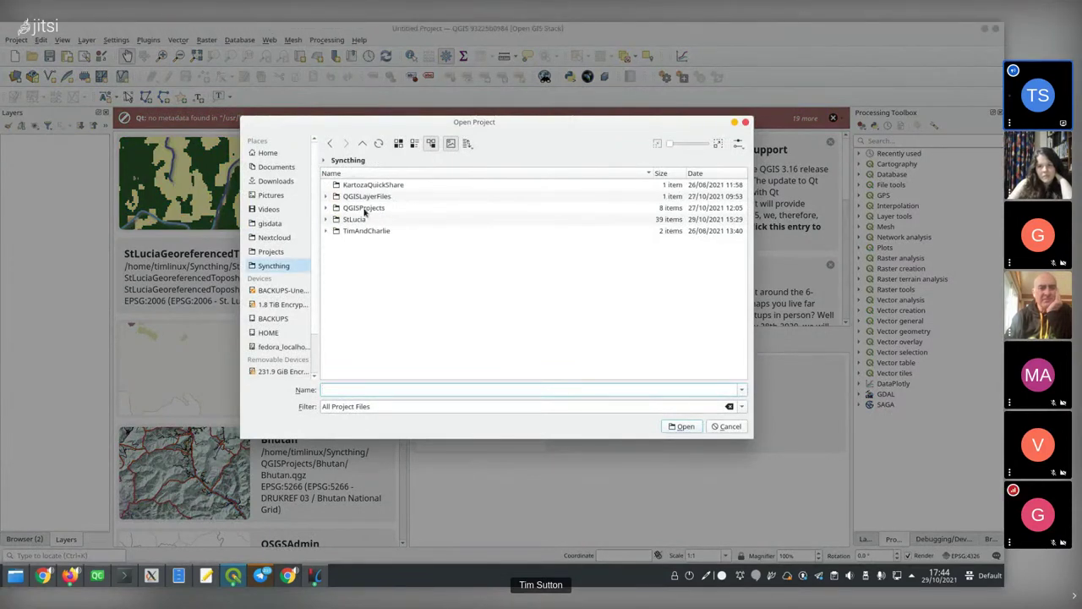
pyautogui.click(362, 208)
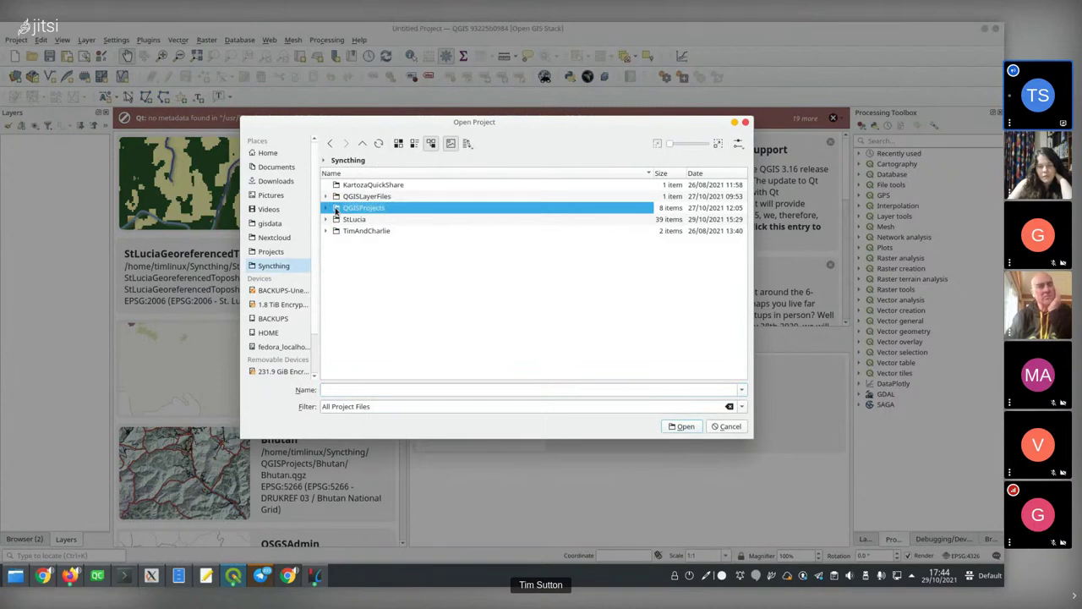
pyautogui.click(325, 208)
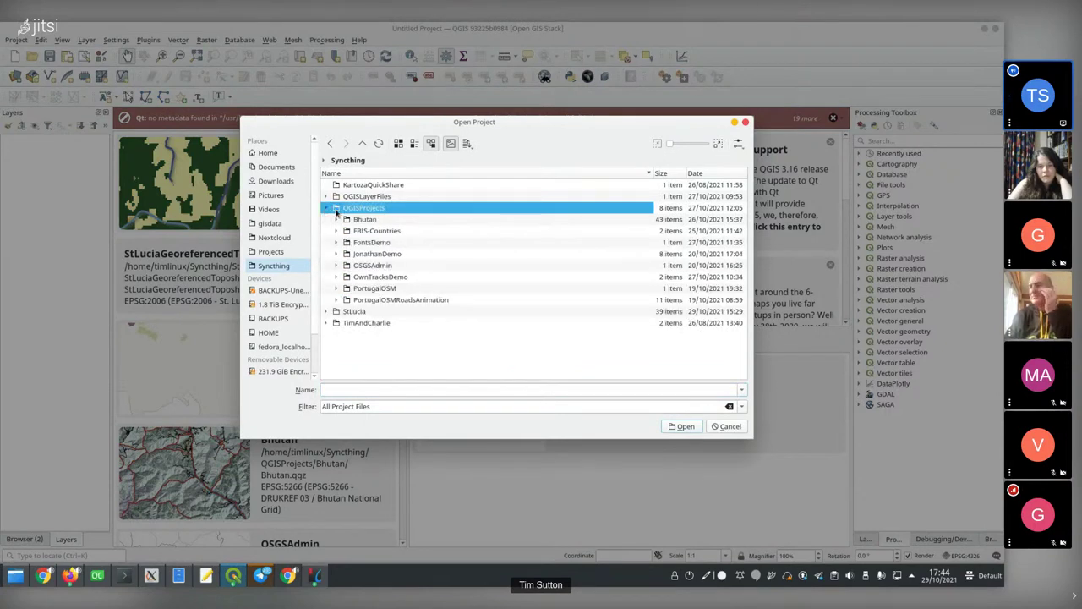
pyautogui.doubleClick(358, 287)
pyautogui.doubleClick(363, 185)
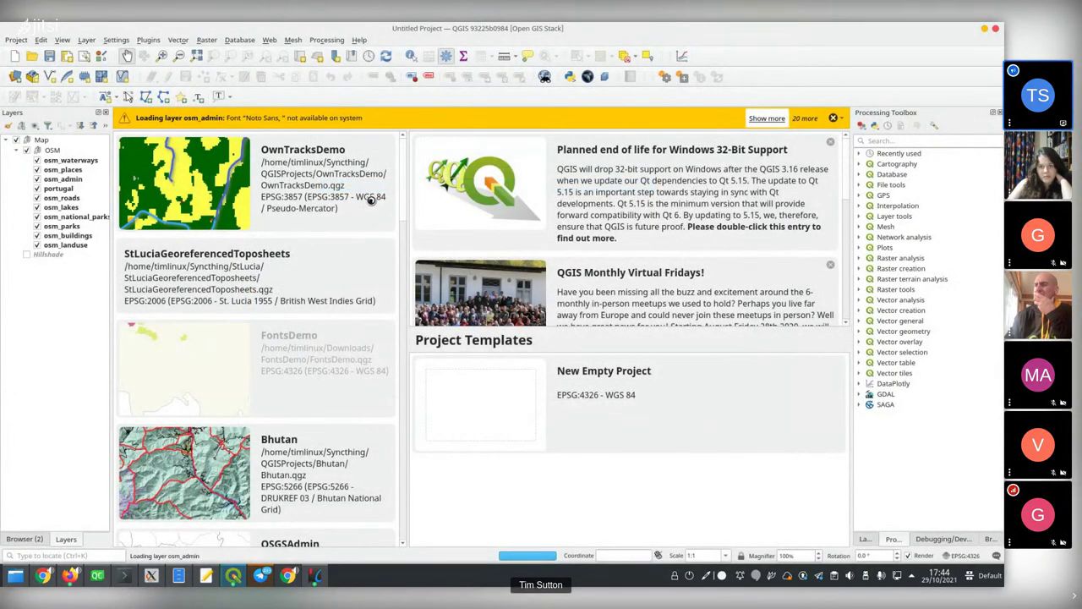
# Switch to the QGIS 3.22 changelog in Firefox and reread the Enable multiple MetadataUrls feature with its QGIS Server properties screenshot
pyautogui.hotkey('alt', 'Tab')
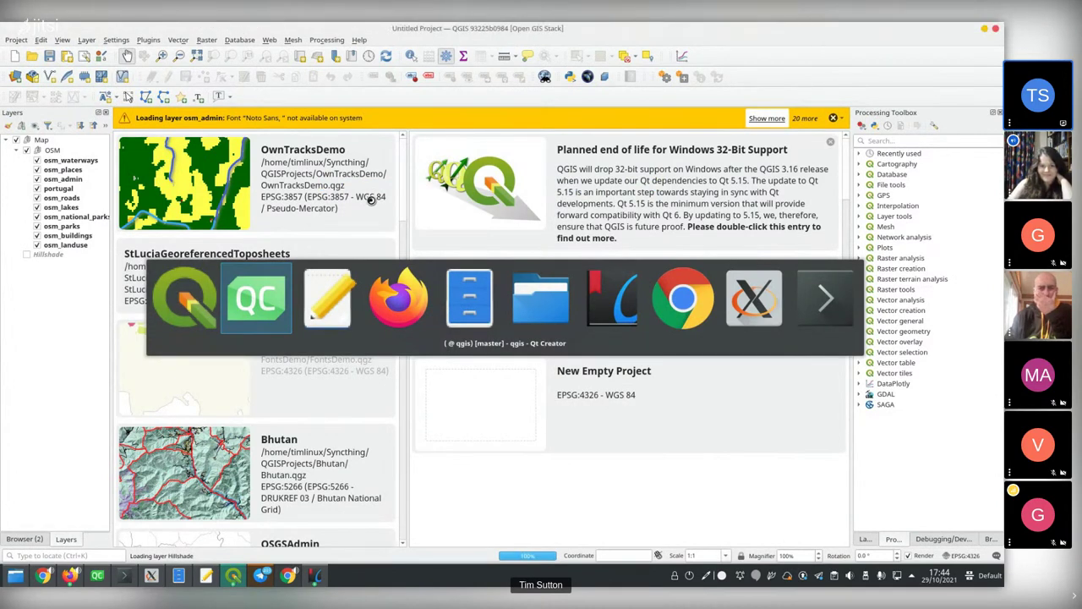
pyautogui.hotkey('alt', 'Tab')
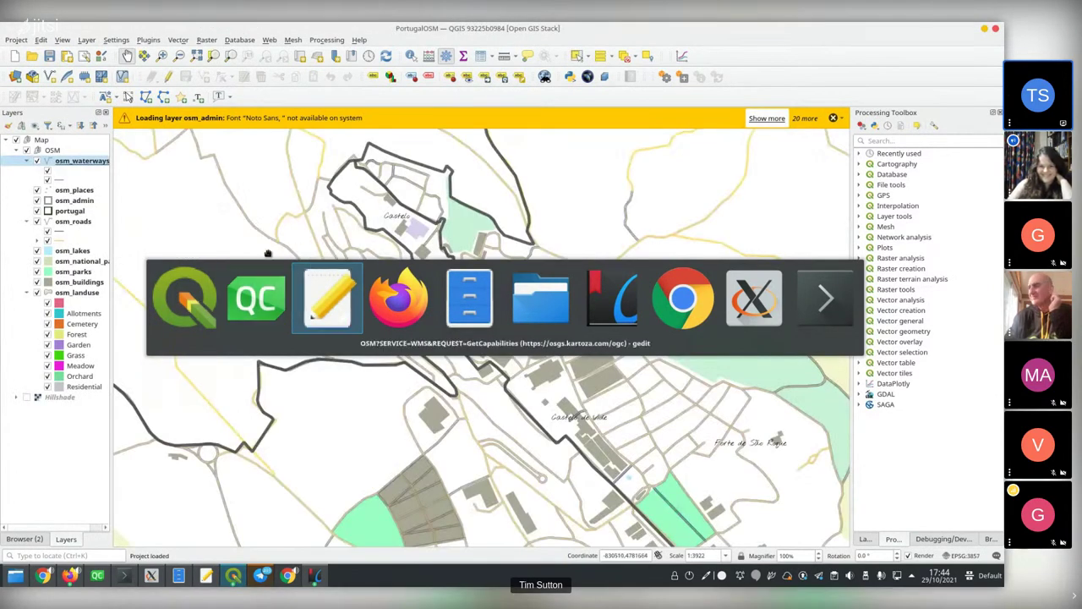
pyautogui.click(207, 307)
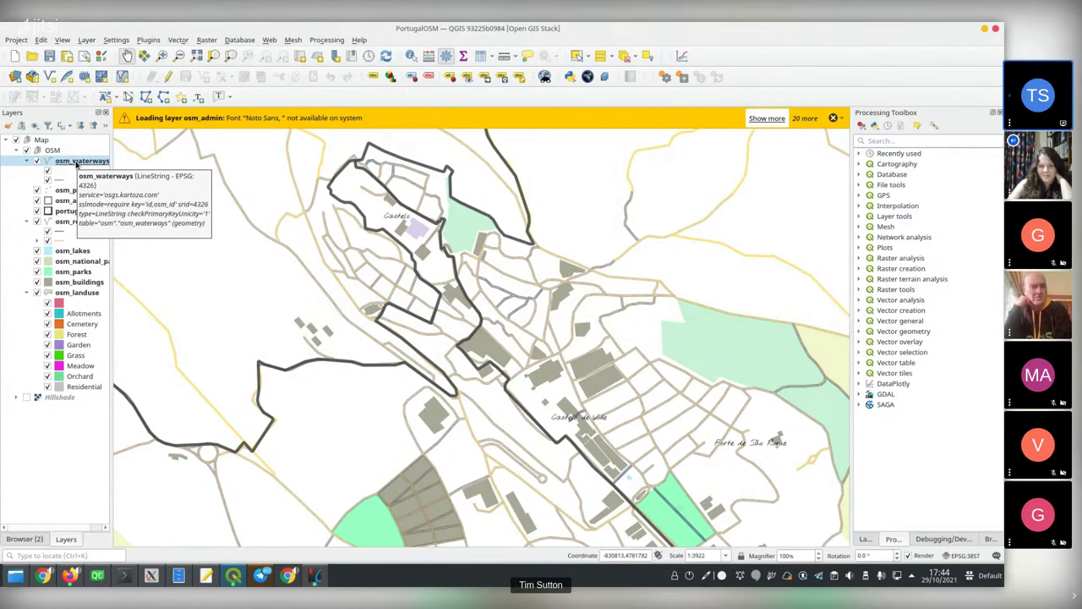
pyautogui.hotkey('alt', 'Tab')
pyautogui.hotkey('alt', 'Tab')
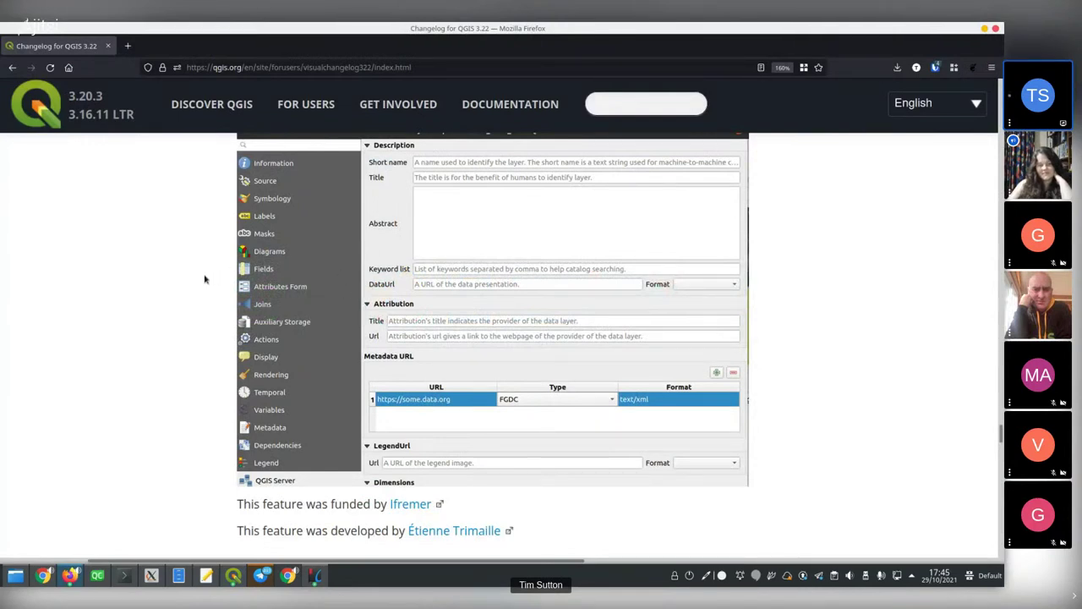
pyautogui.scroll(2, 194, 290)
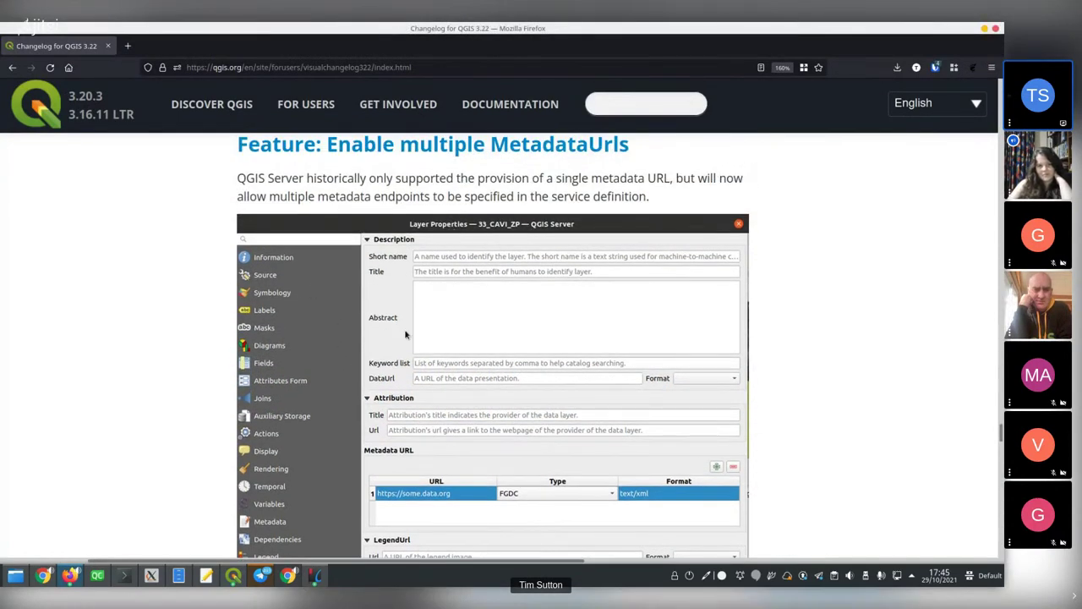
# Switch back to QGIS and open the layer properties of the portugal layer in the OSM group
pyautogui.hotkey('alt', 'Tab')
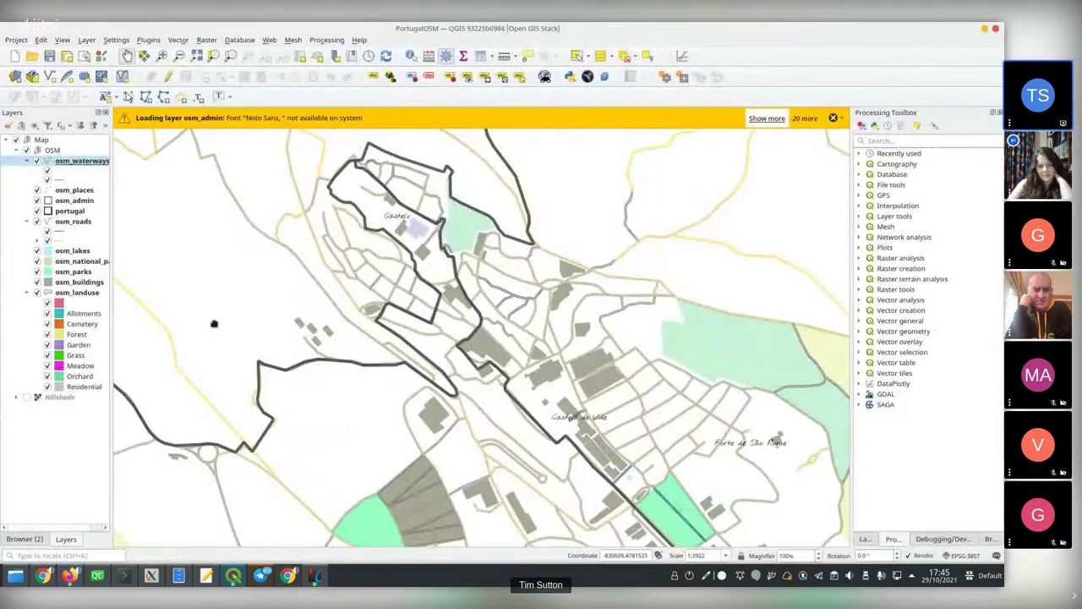
pyautogui.click(68, 163)
pyautogui.doubleClick(66, 166)
pyautogui.press('Escape')
pyautogui.doubleClick(68, 212)
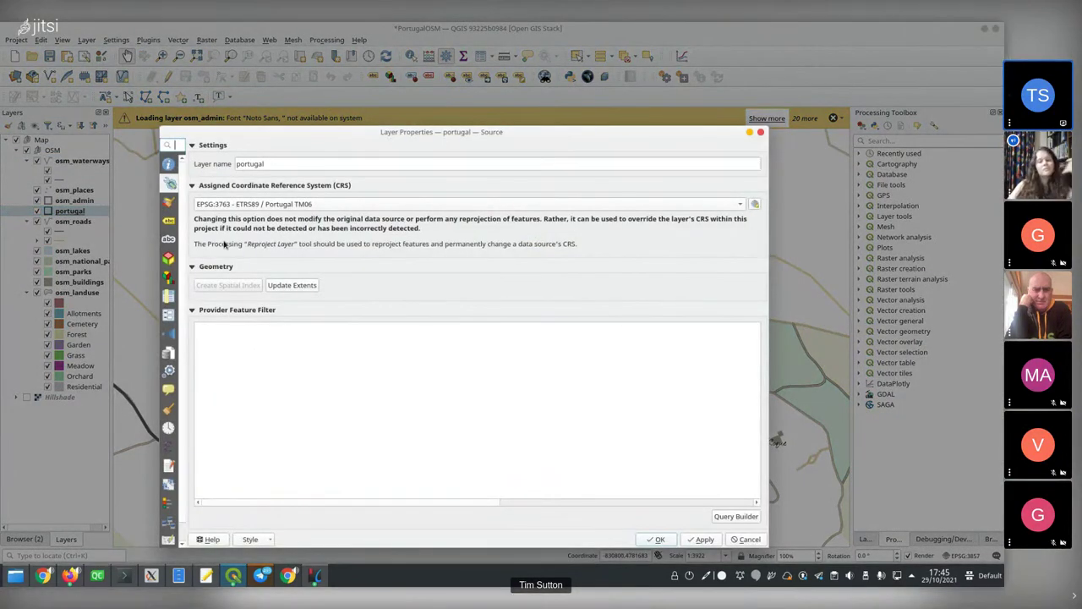
pyautogui.moveTo(186, 234); pyautogui.dragTo(264, 234)
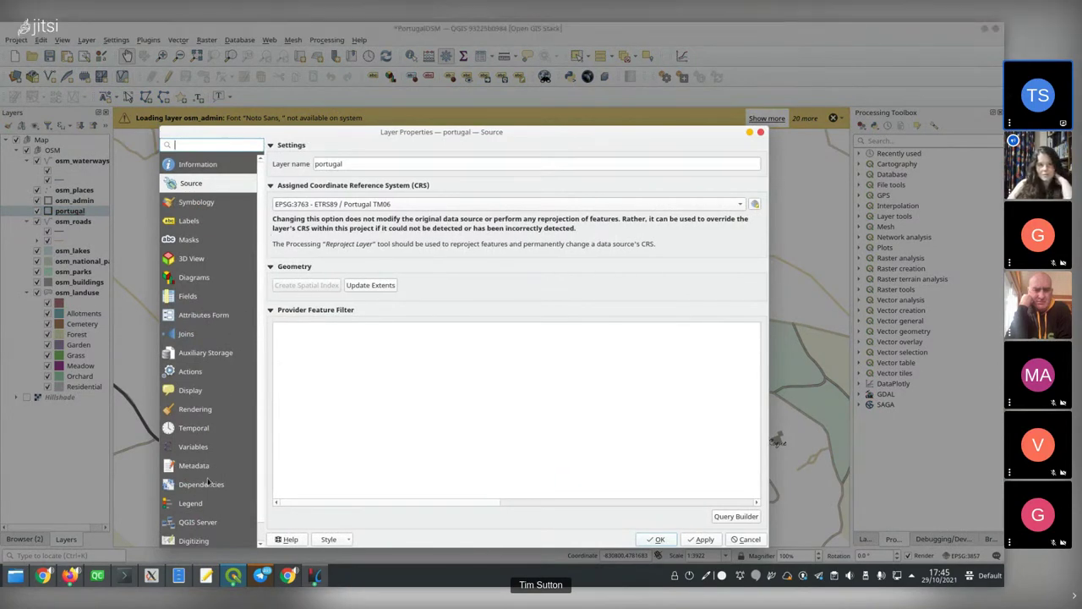
pyautogui.click(199, 524)
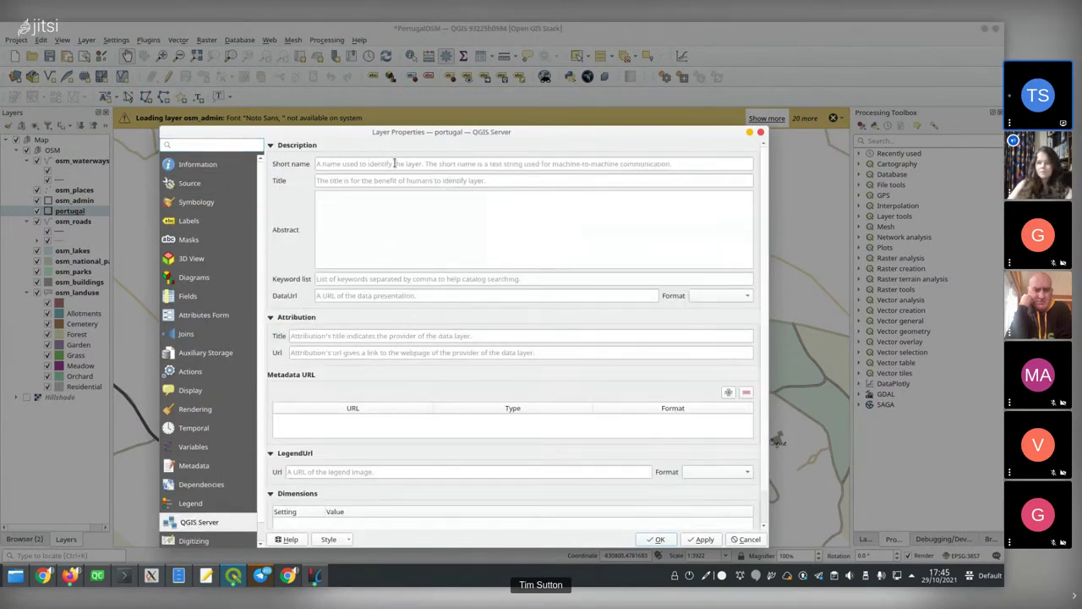
pyautogui.moveTo(391, 135); pyautogui.dragTo(416, 57)
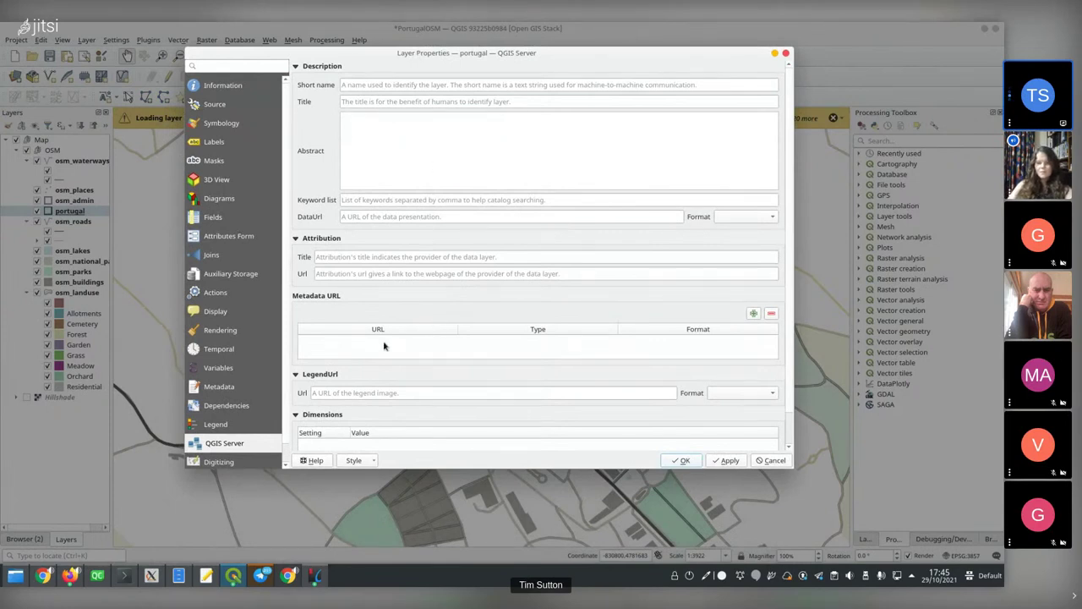
pyautogui.click(752, 314)
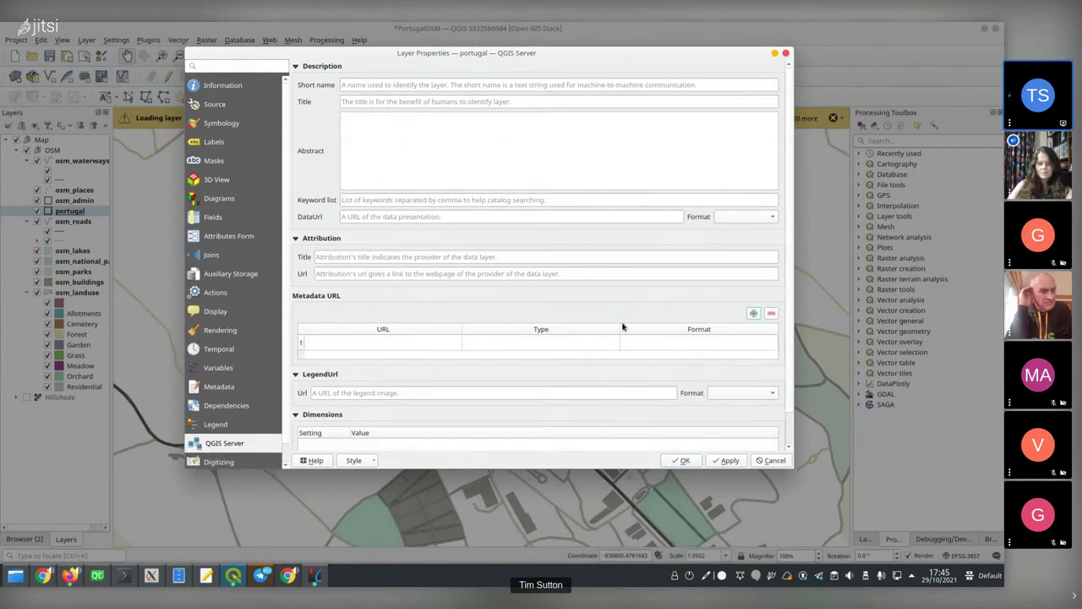
pyautogui.click(345, 342)
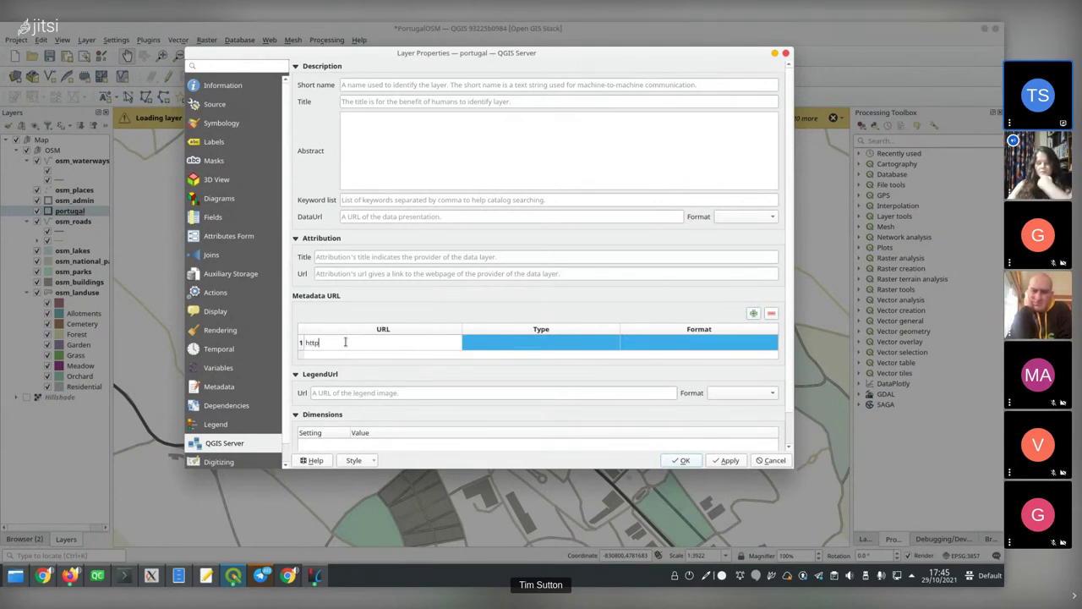
pyautogui.write('http://esri')
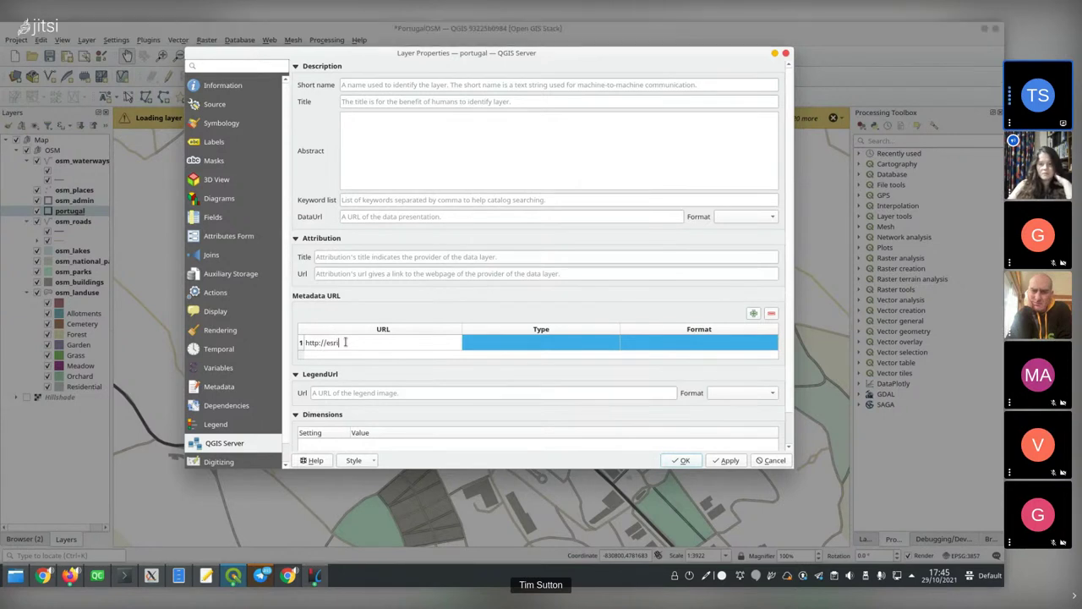
pyautogui.write('.com/q')
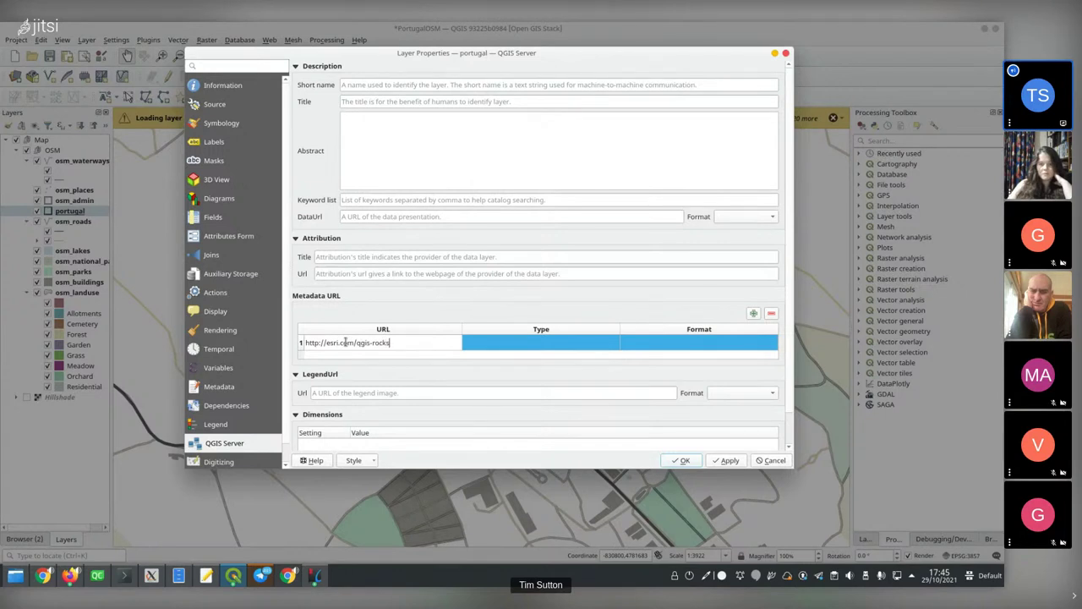
pyautogui.write('gis-rocks')
pyautogui.moveTo(401, 343); pyautogui.dragTo(296, 341)
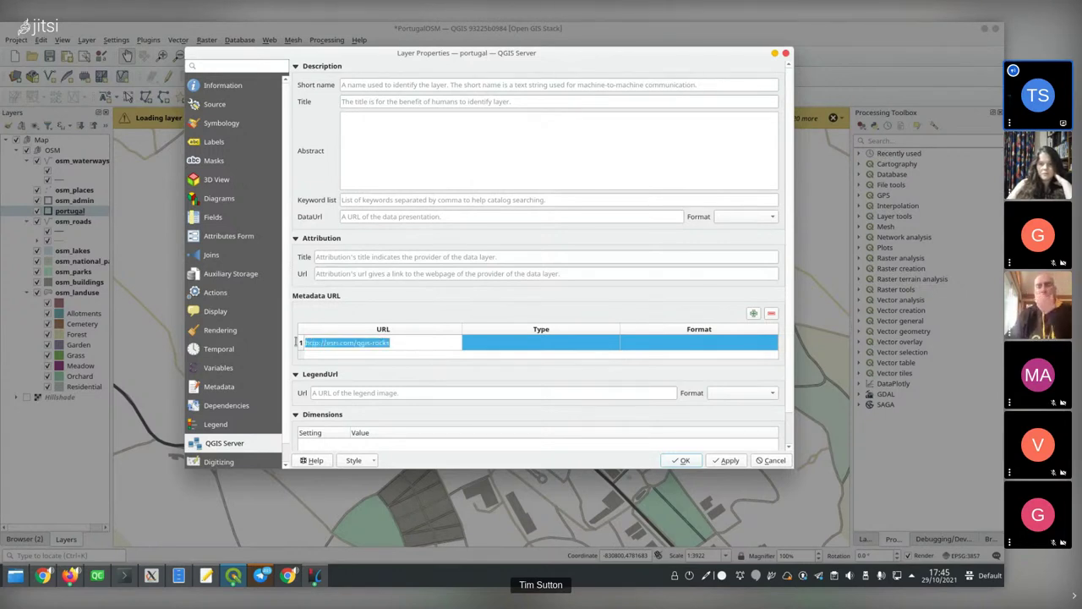
# Set the first metadata URL's type to FGDC and its format to text/plain
pyautogui.click(512, 347)
pyautogui.click(514, 346)
pyautogui.click(514, 344)
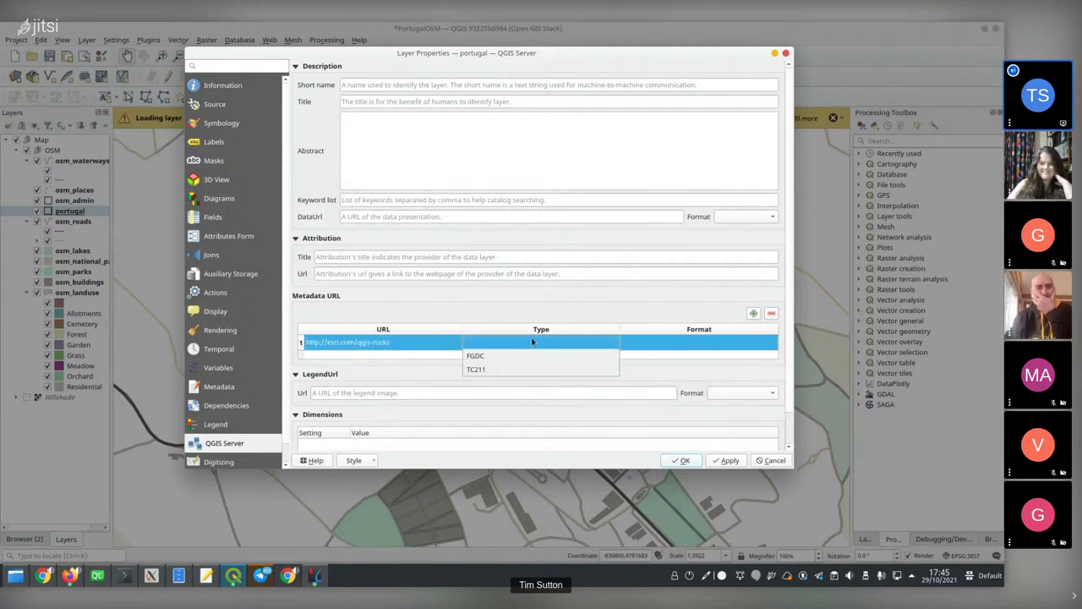
pyautogui.click(500, 357)
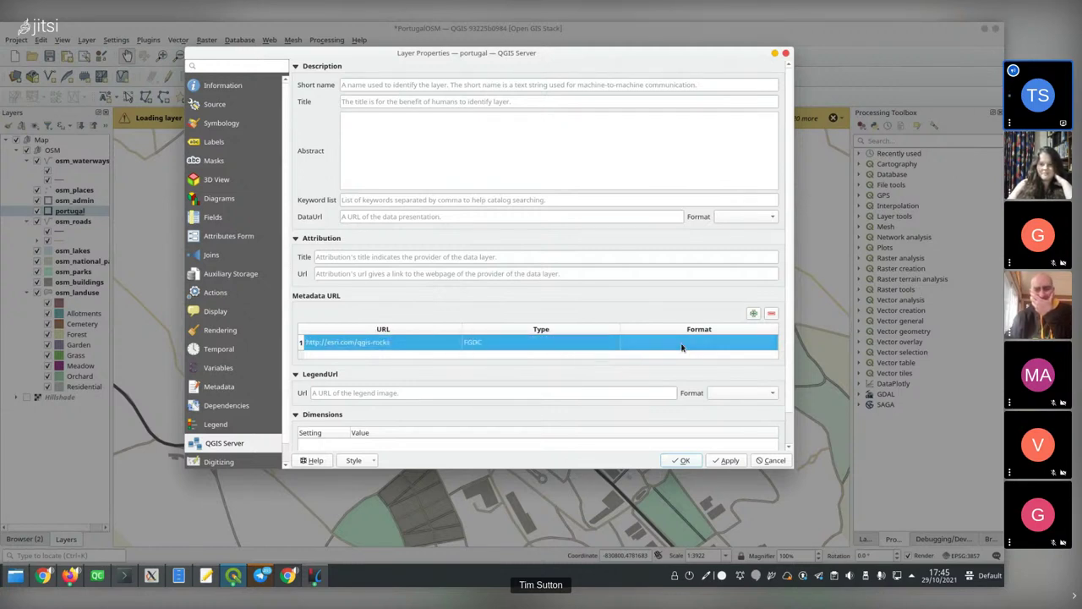
pyautogui.click(686, 345)
pyautogui.click(698, 344)
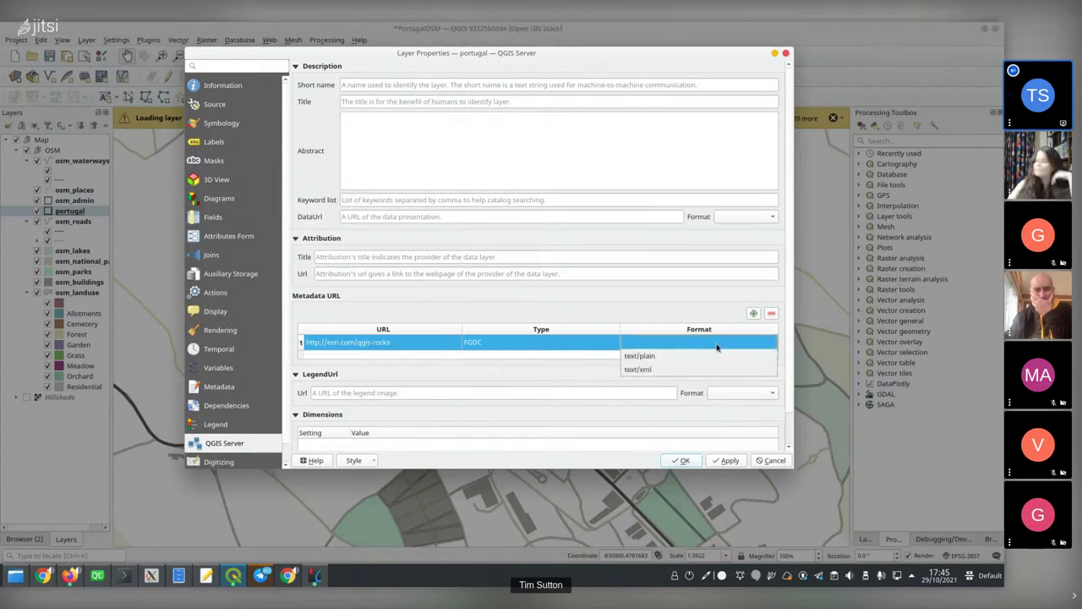
pyautogui.click(639, 356)
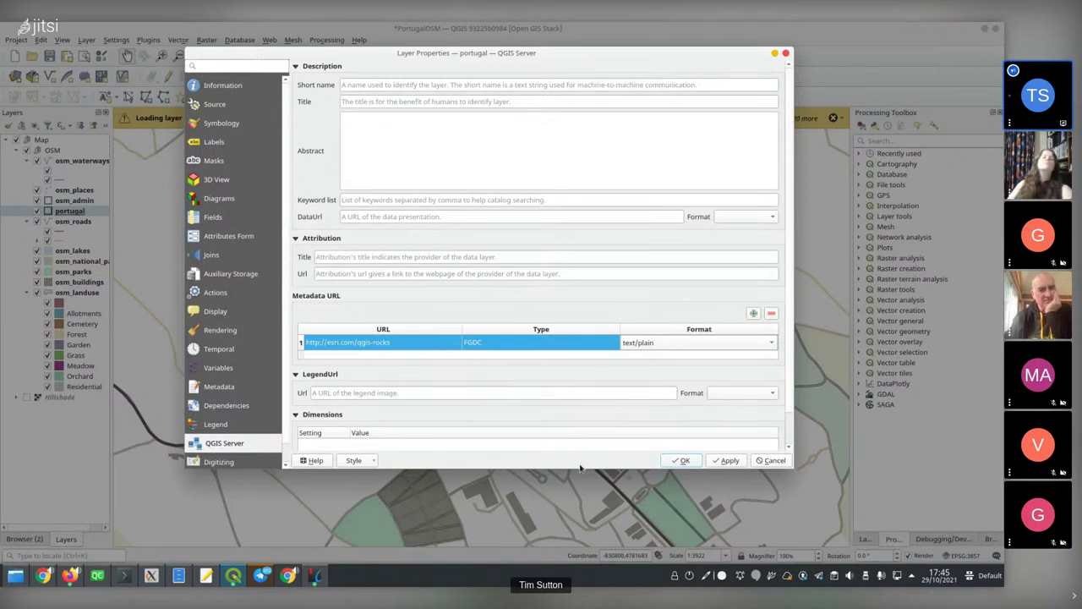
pyautogui.moveTo(578, 464); pyautogui.dragTo(578, 548)
pyautogui.click(759, 314)
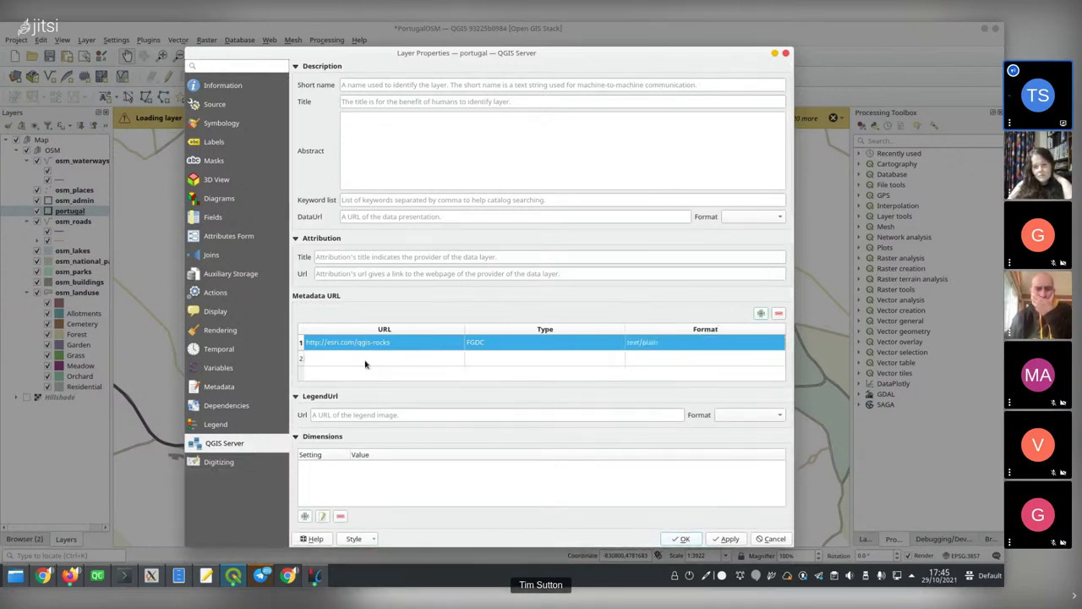
pyautogui.click(329, 355)
pyautogui.click(330, 356)
pyautogui.write('https')
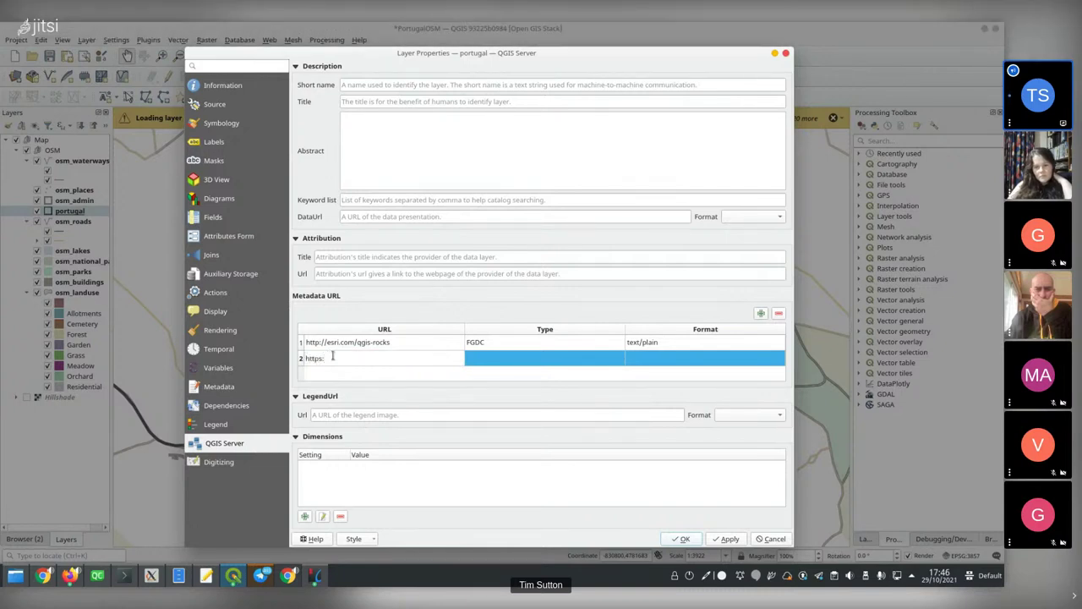
pyautogui.write(':')
pyautogui.press('Up')
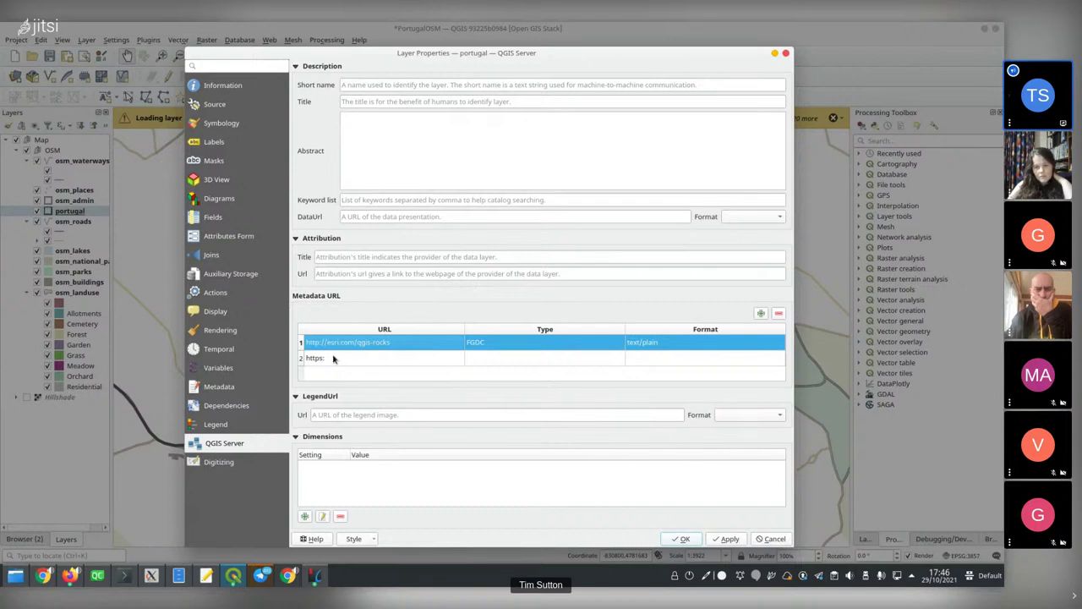
pyautogui.doubleClick(320, 342)
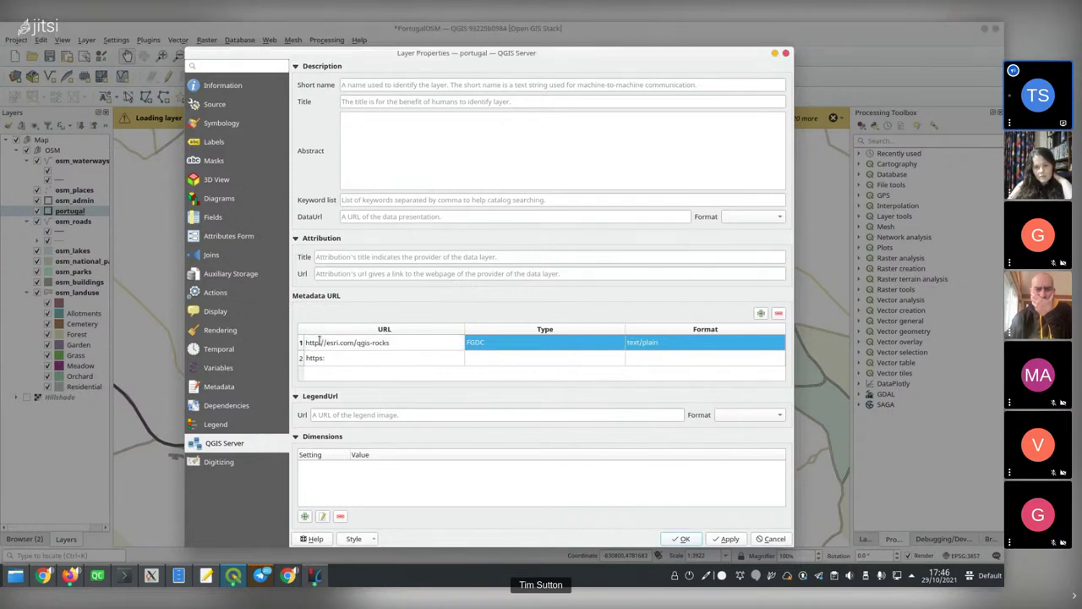
pyautogui.click(361, 362)
pyautogui.click(365, 361)
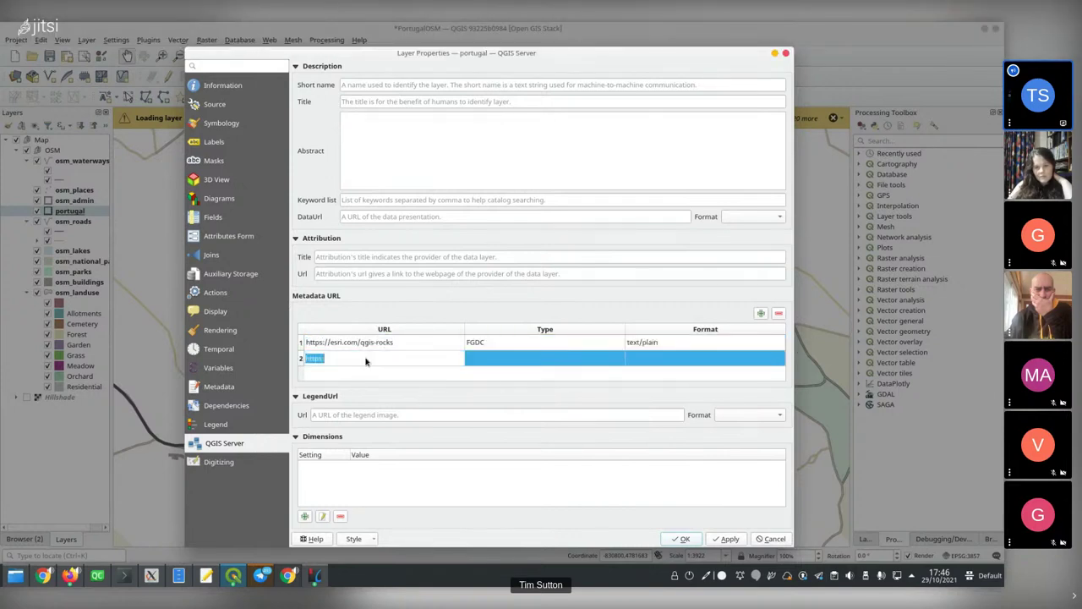
pyautogui.click(366, 358)
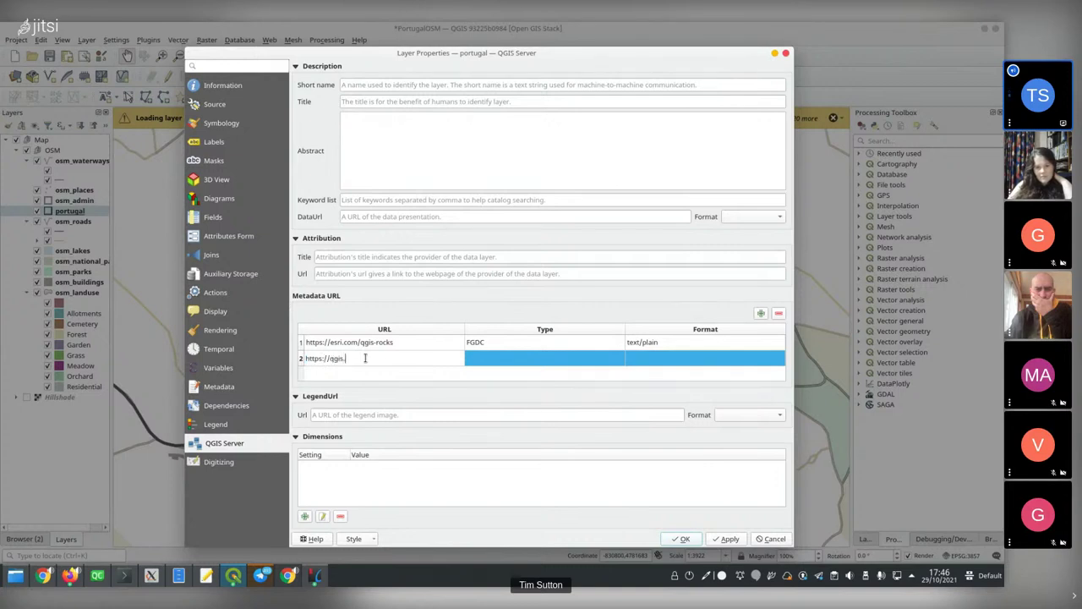
pyautogui.write('//qgis.org/ap')
pyautogui.write('cgis-rocks')
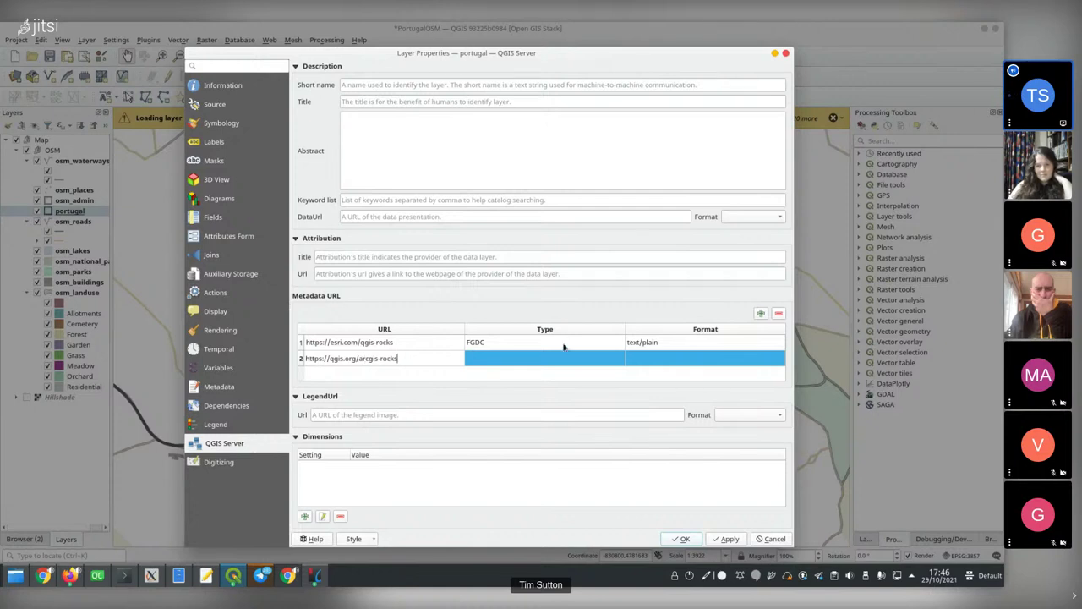
# Set the second metadata URL's type to FGDC and its format to text/plain
pyautogui.doubleClick(541, 358)
pyautogui.click(507, 359)
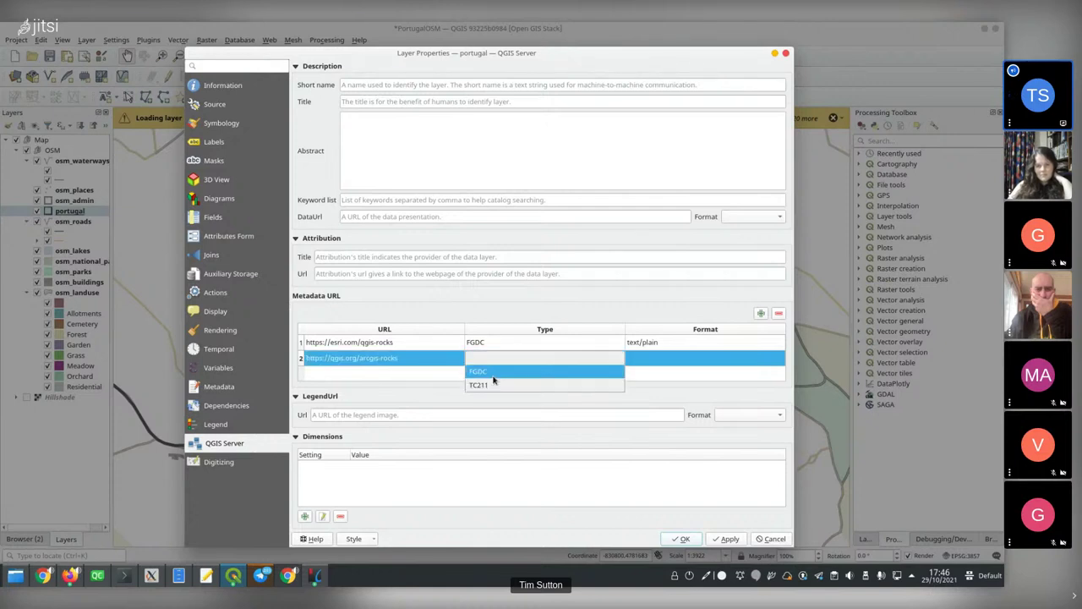
pyautogui.click(495, 377)
pyautogui.click(693, 345)
pyautogui.doubleClick(685, 358)
pyautogui.click(708, 363)
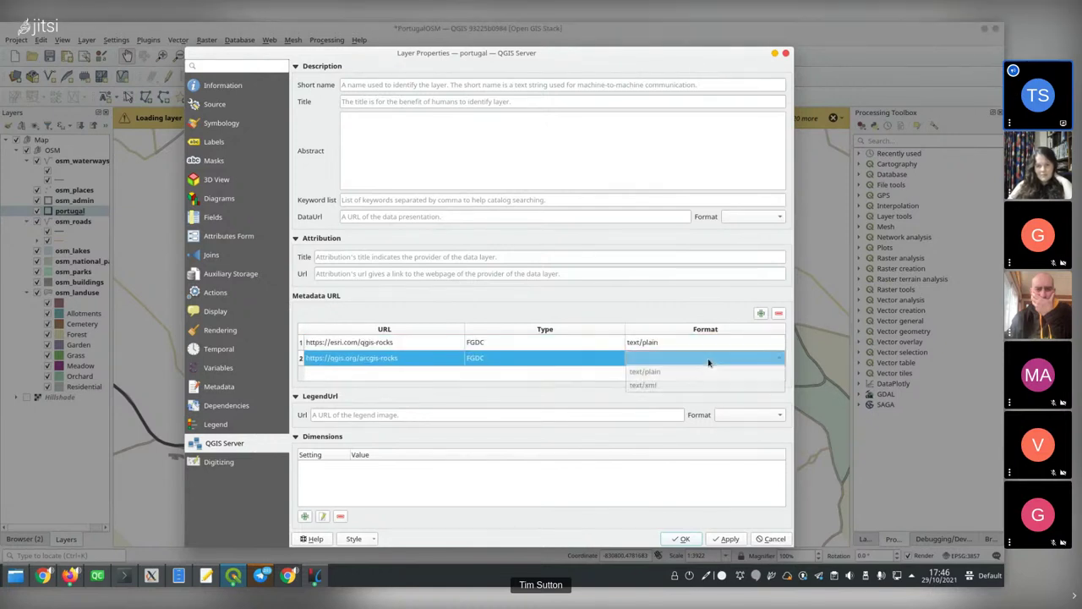
pyautogui.click(683, 372)
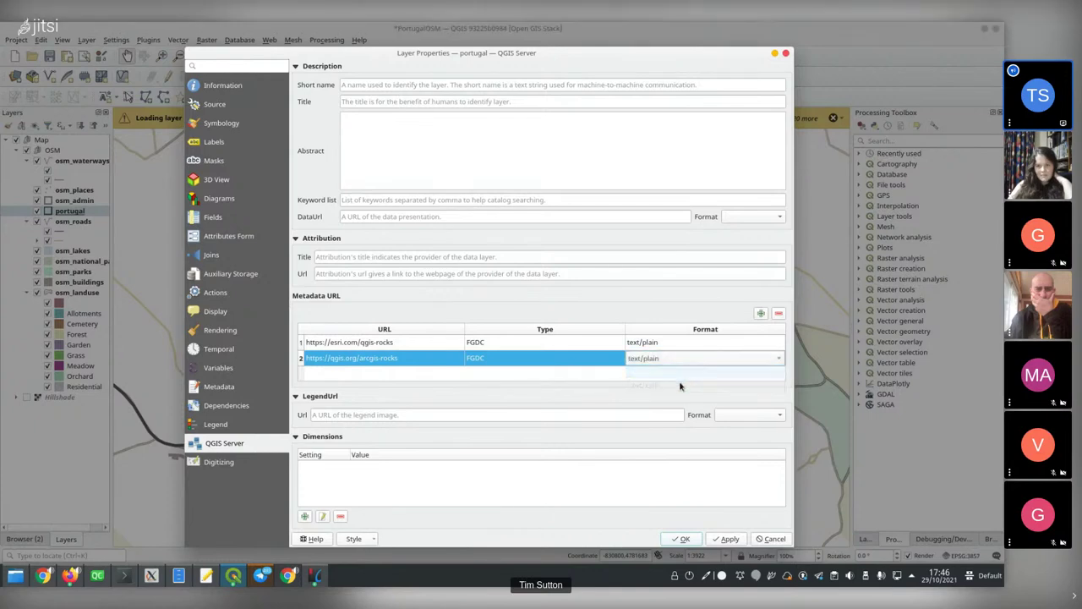
# Accept the portugal layer's properties and save the PortugalOSM project
pyautogui.click(682, 539)
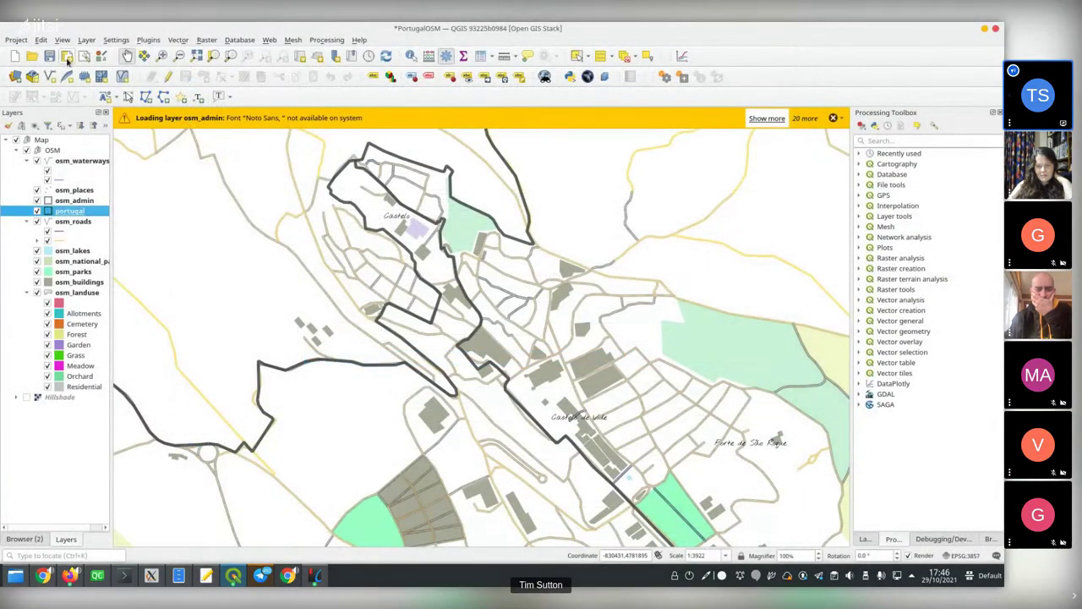
pyautogui.click(49, 56)
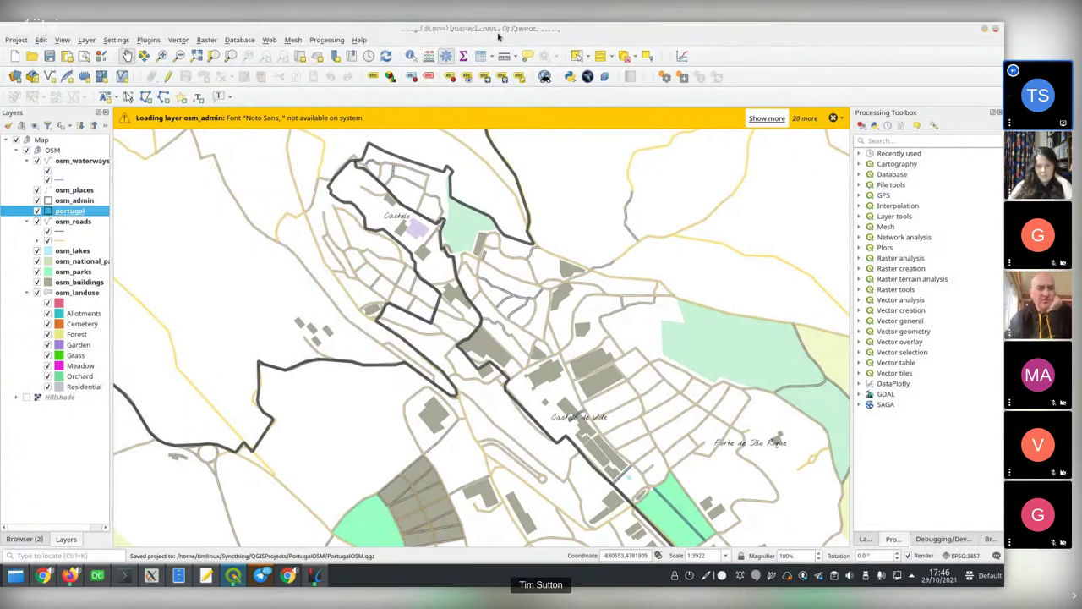
# Switch to Dolphin, place two file manager windows side by side and open the remote OSGS QGIS Projects location in the first
pyautogui.click(178, 575)
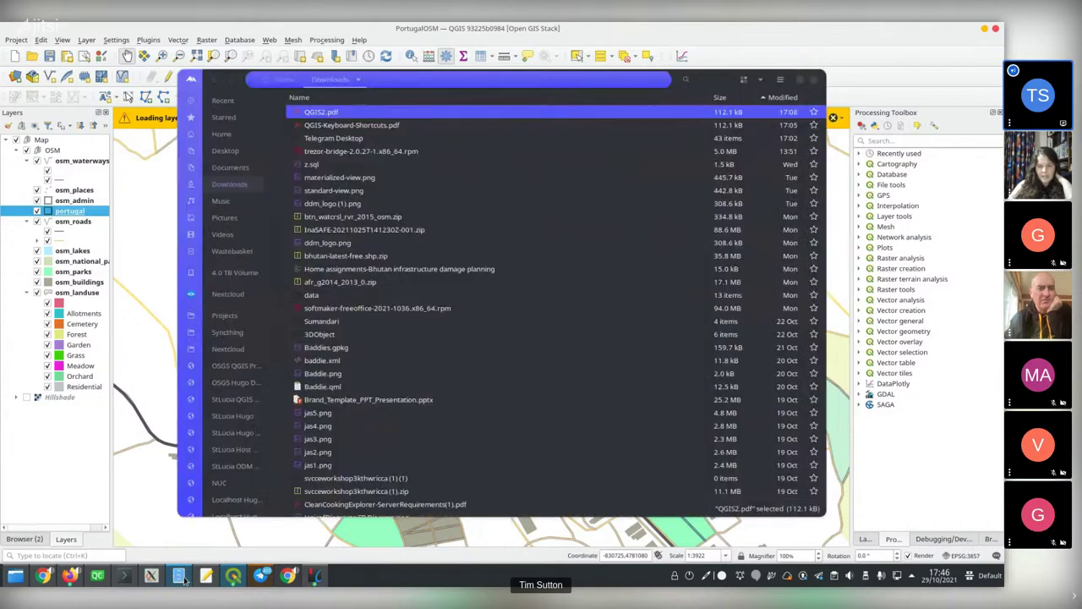
pyautogui.click(813, 79)
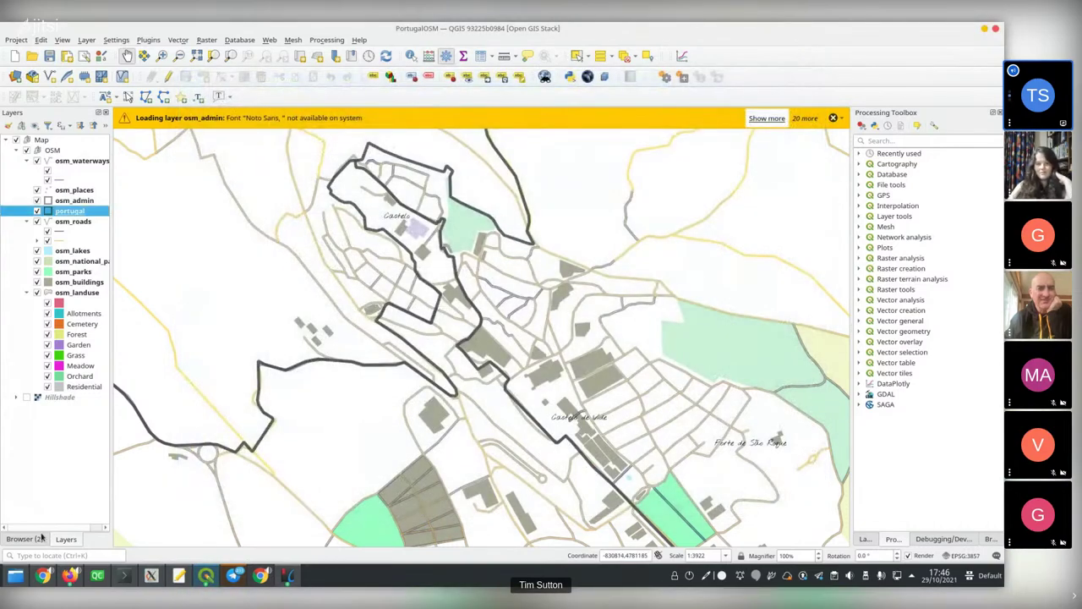
pyautogui.press('super+Left')
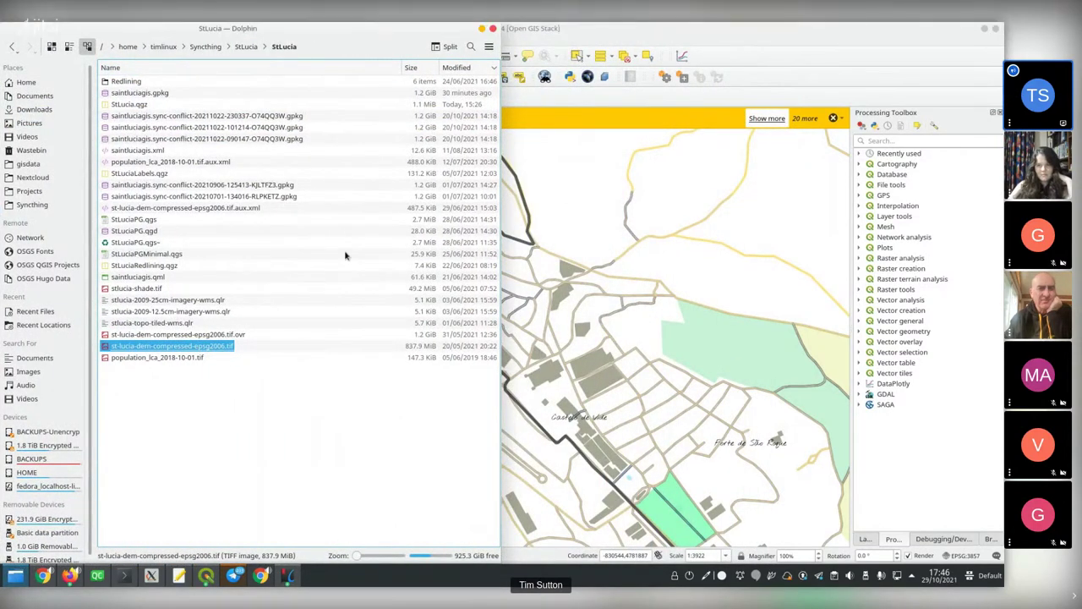
pyautogui.hotkey('ctrl', 'n')
pyautogui.moveTo(477, 29); pyautogui.dragTo(670, 29)
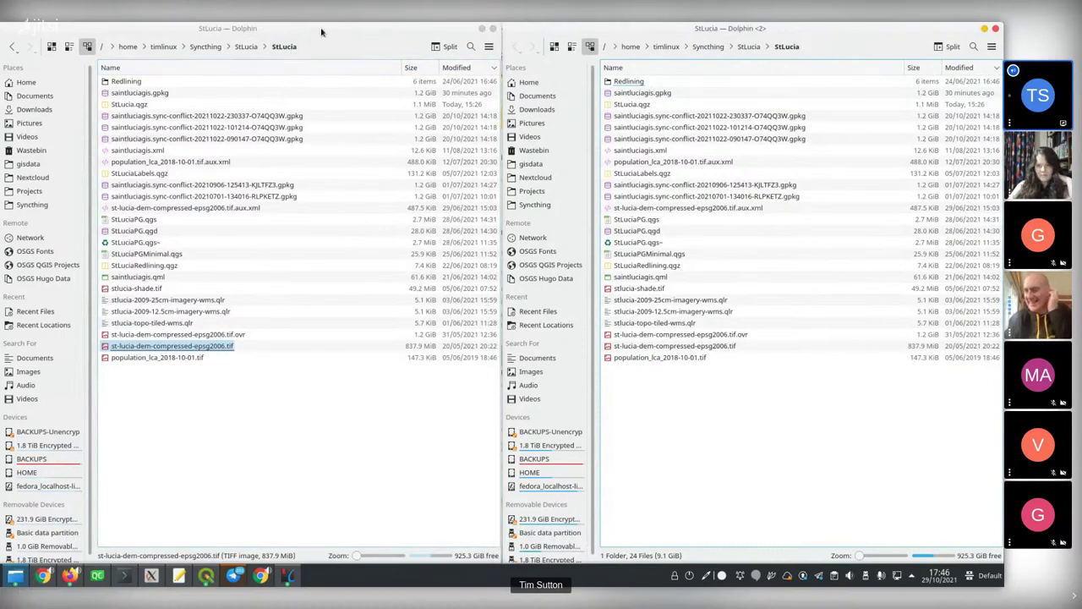
pyautogui.click(457, 28)
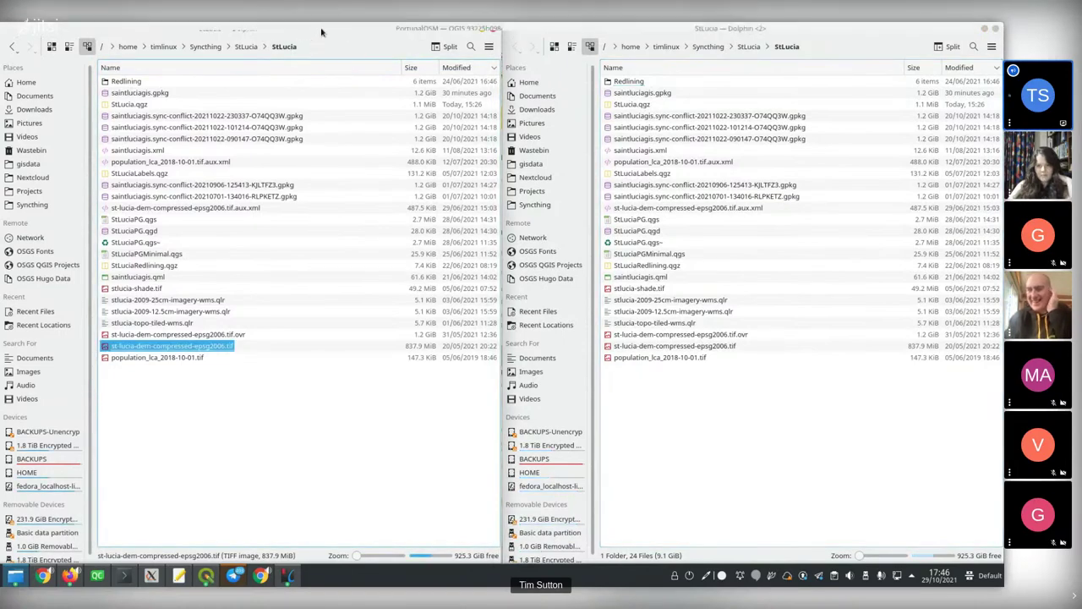
pyautogui.click(47, 268)
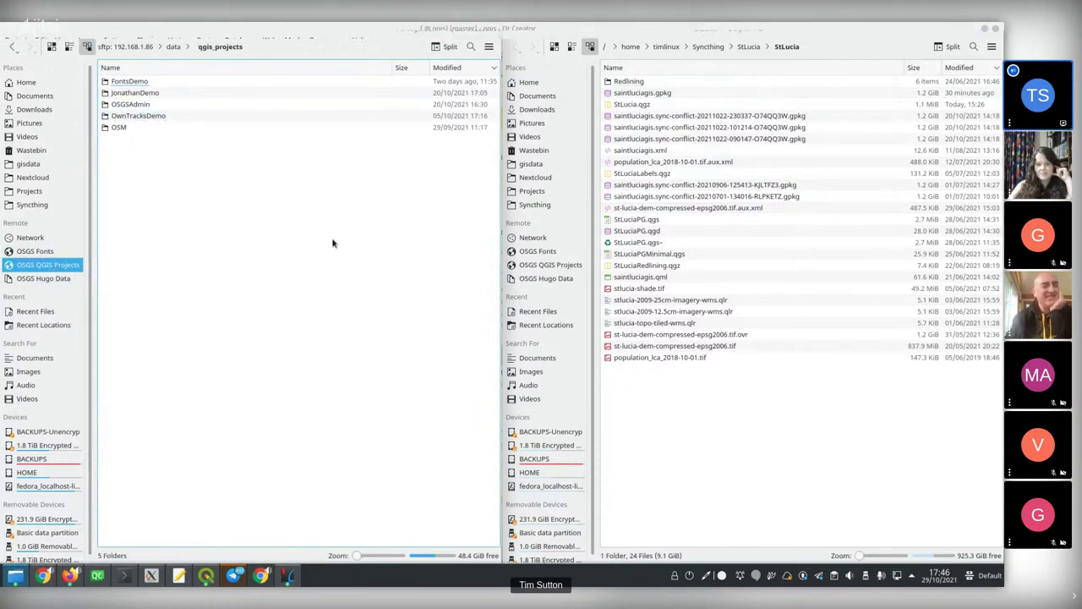
# Browse the second Dolphin window to Syncthing's QGISProjects folder and copy its PortugalOSM folder into the remote qgis_projects folder
pyautogui.click(685, 444)
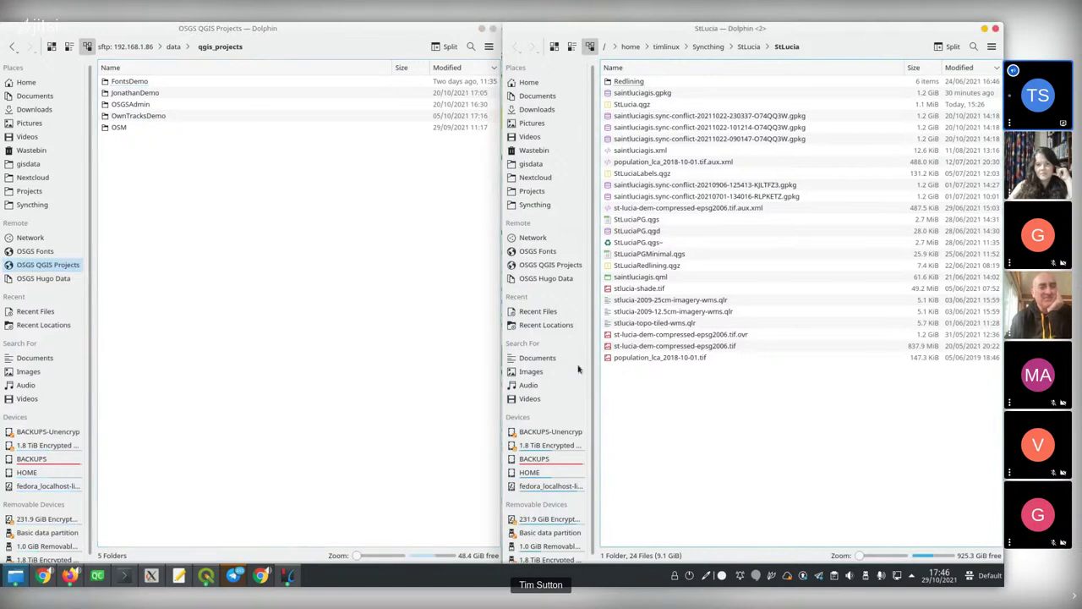
pyautogui.click(535, 205)
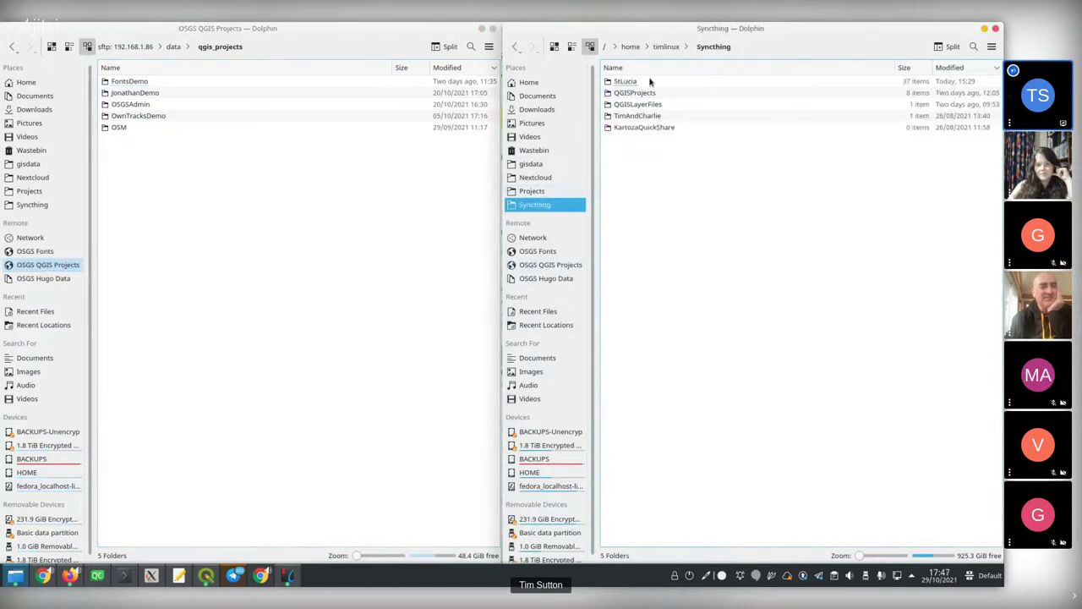
pyautogui.click(640, 93)
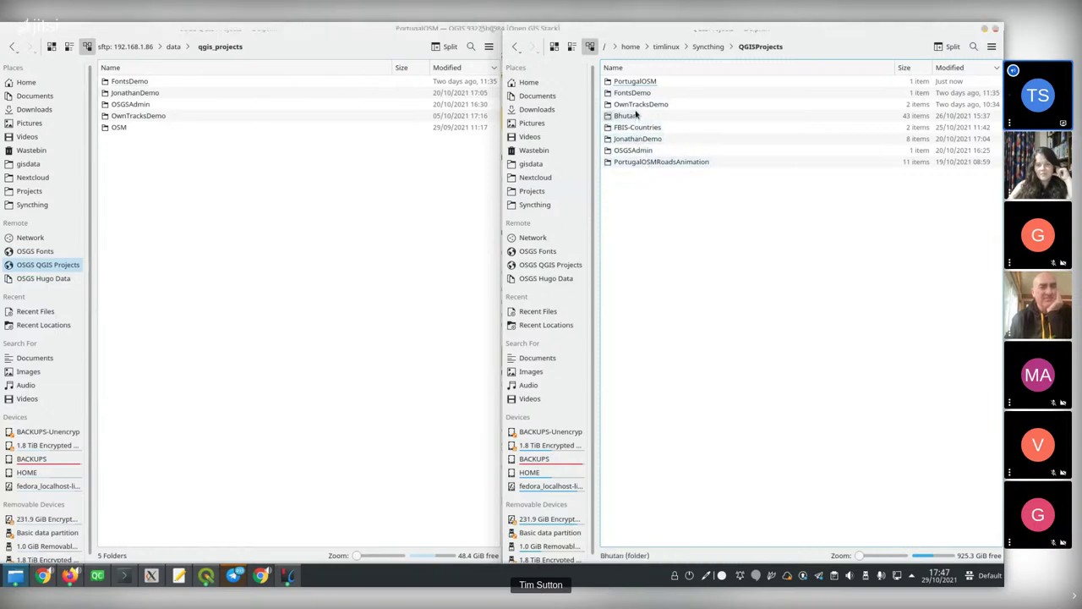
pyautogui.moveTo(634, 82); pyautogui.dragTo(250, 203)
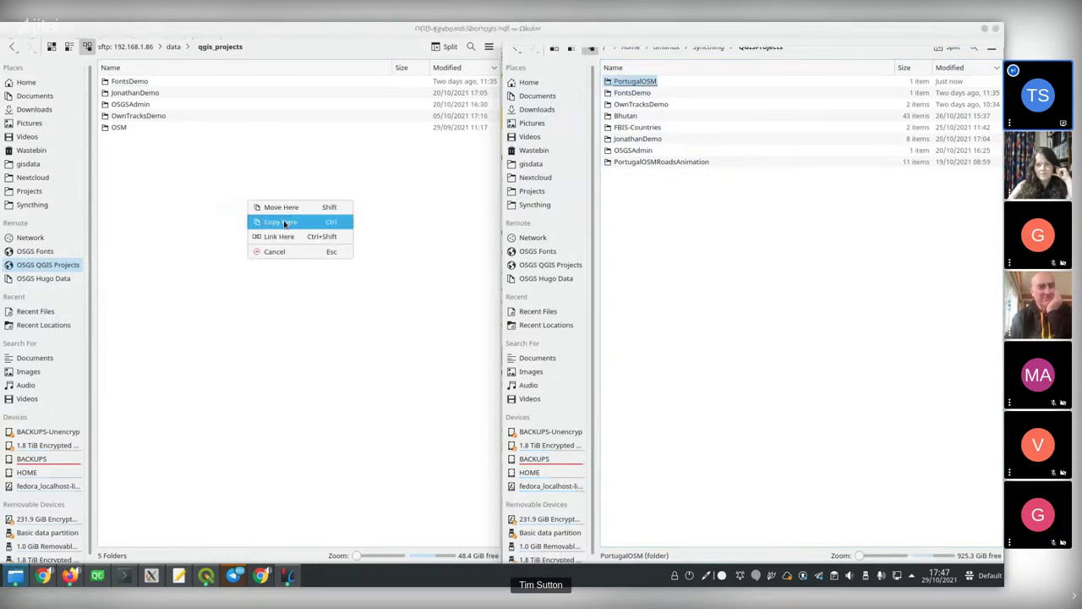
pyautogui.click(280, 222)
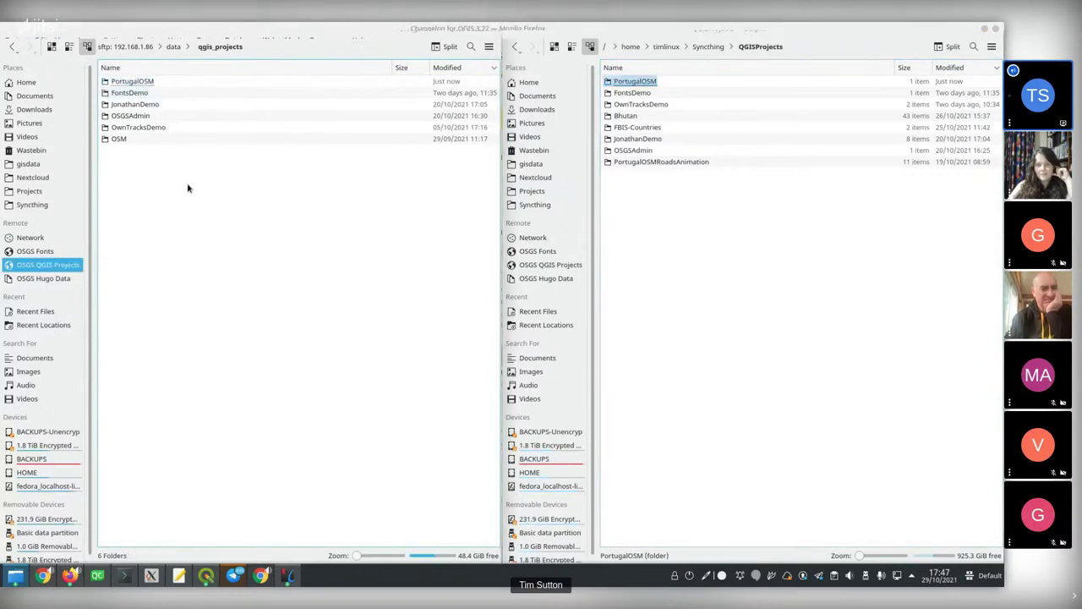
# Switch to QGIS and start a new empty project
pyautogui.hotkey('alt', 'Tab')
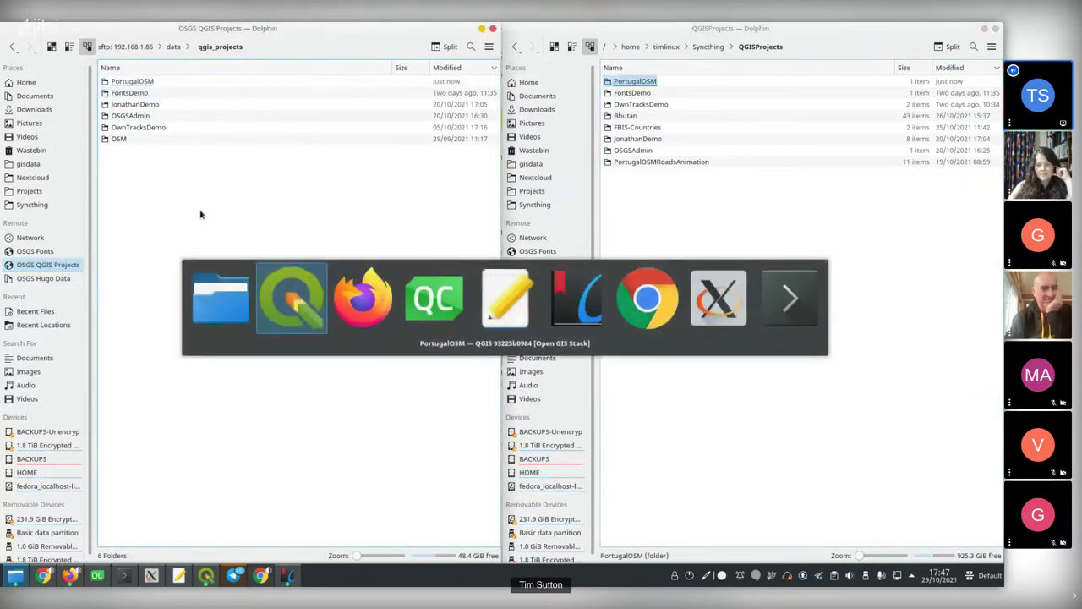
pyautogui.press('Tab')
pyautogui.hotkey('alt', 'Tab')
pyautogui.hotkey('alt', 'Tab')
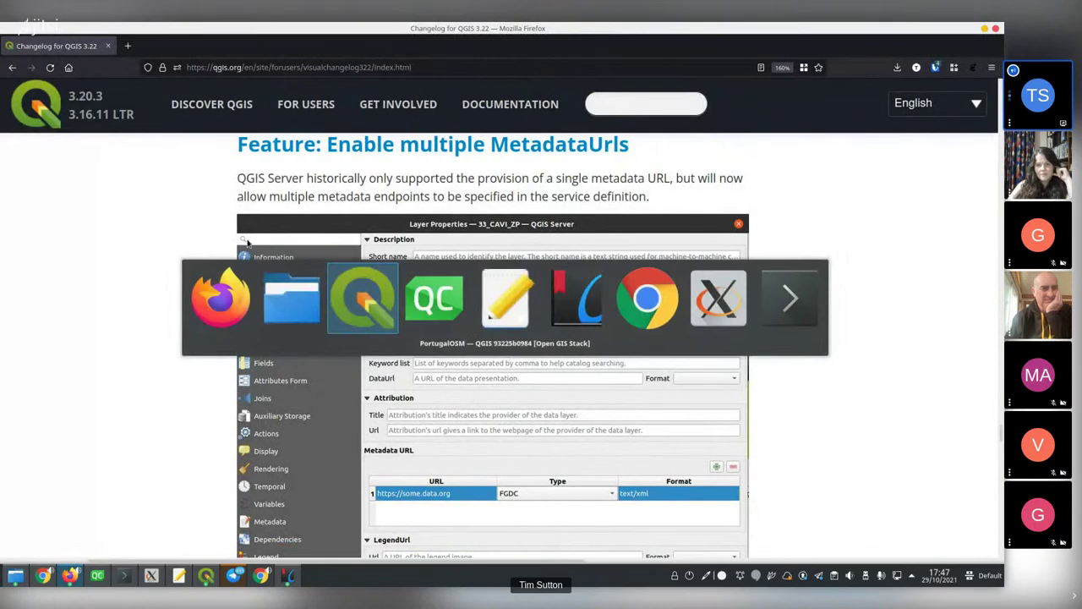
pyautogui.click(13, 56)
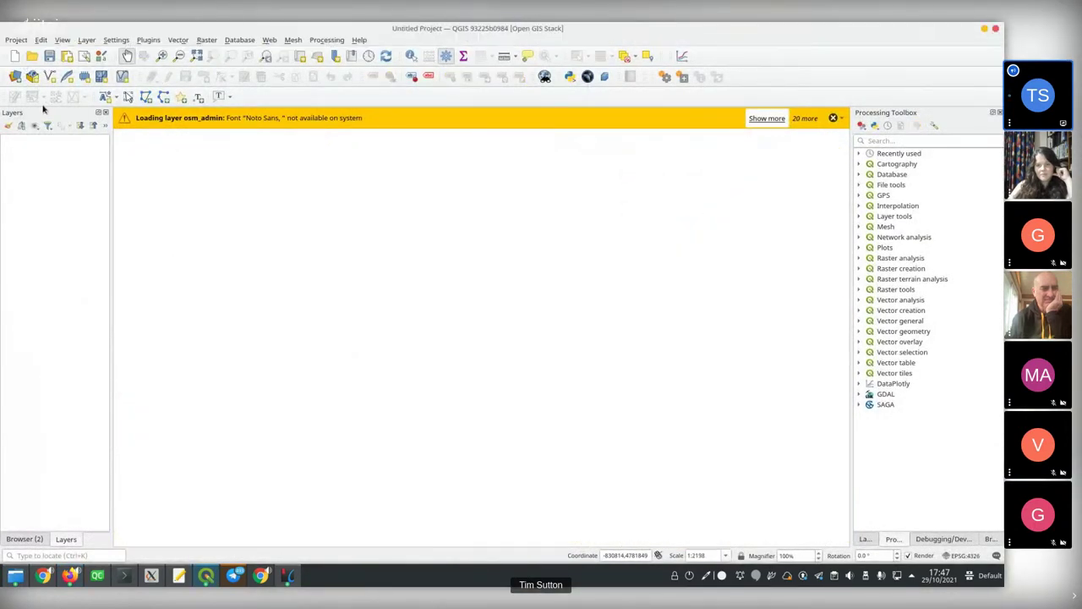
# Reopen the recent PortugalOSM project and review the portugal layer's QGIS Server metadata URLs without changing them
pyautogui.click(17, 40)
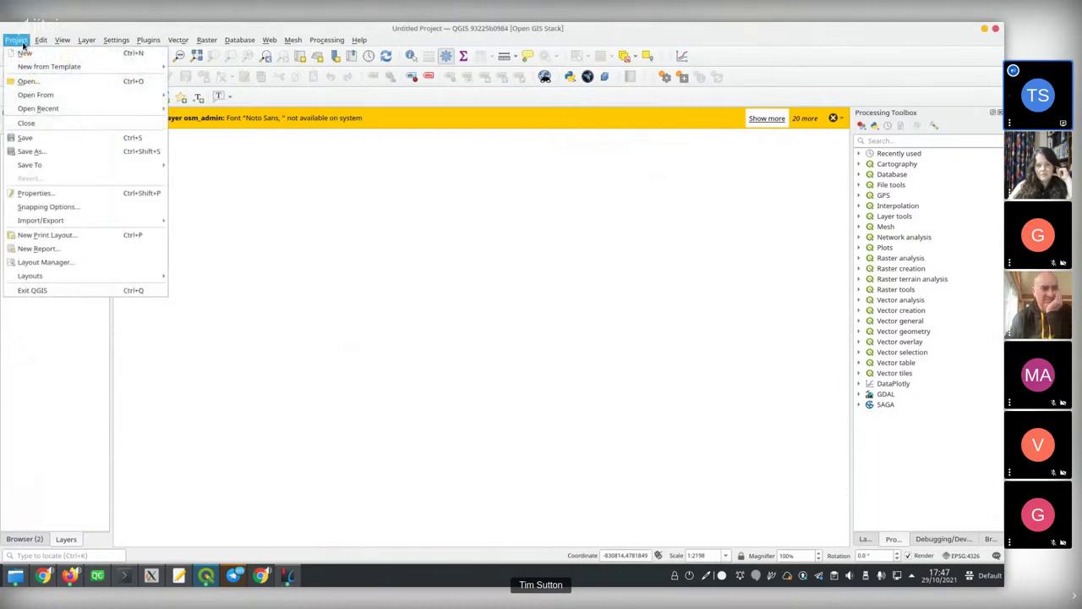
pyautogui.moveTo(77, 108)
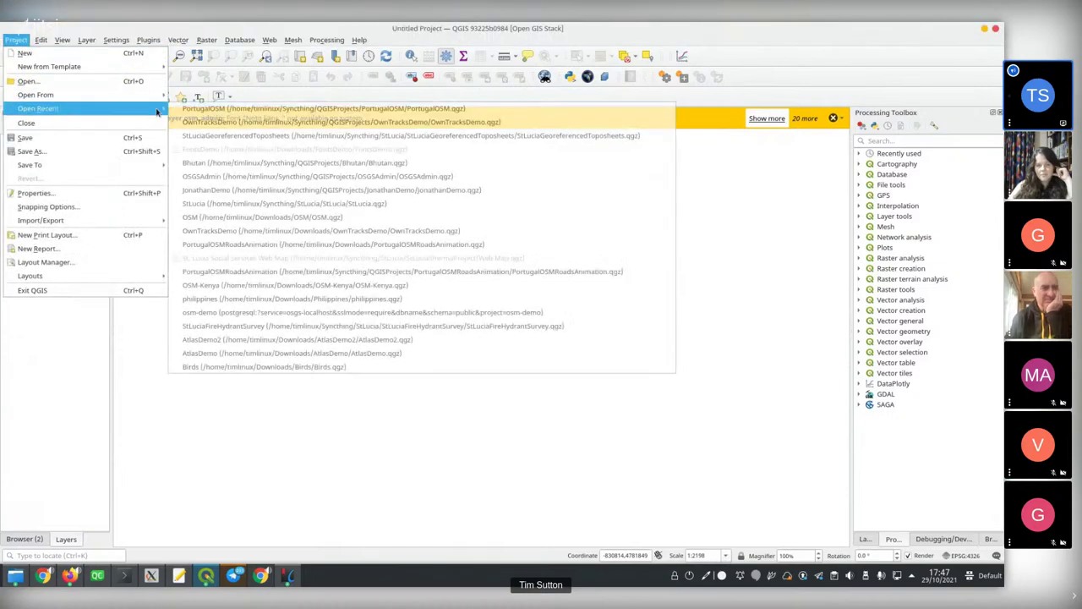
pyautogui.click(177, 109)
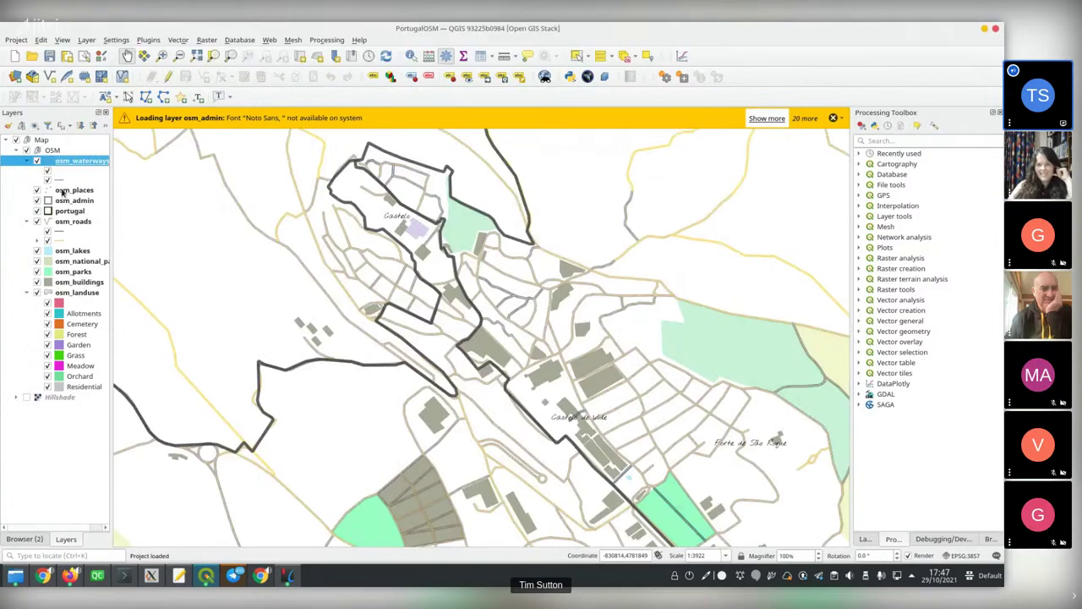
pyautogui.doubleClick(68, 211)
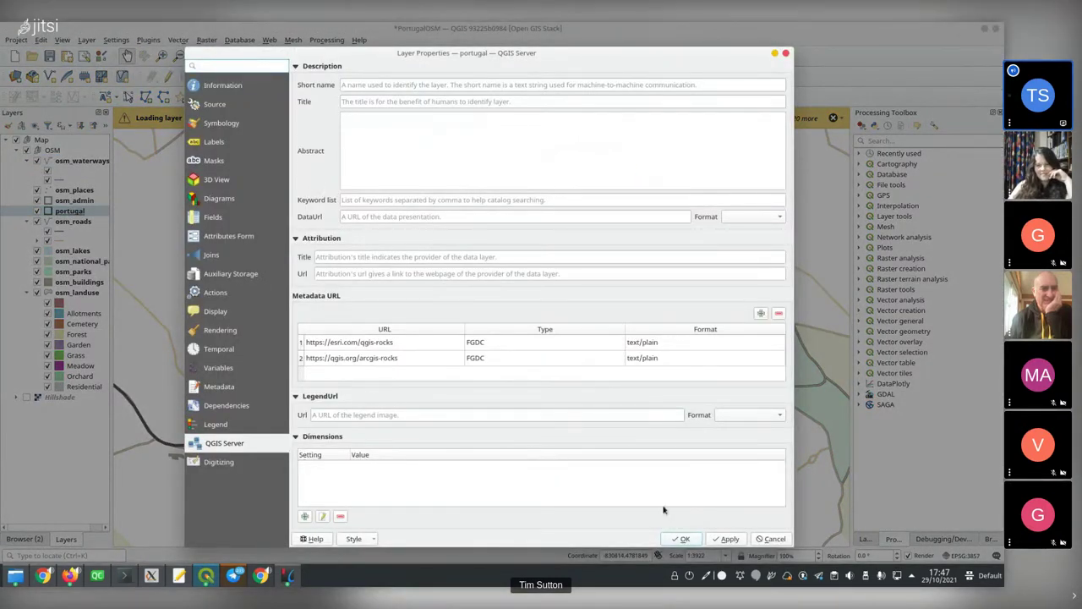
pyautogui.click(770, 538)
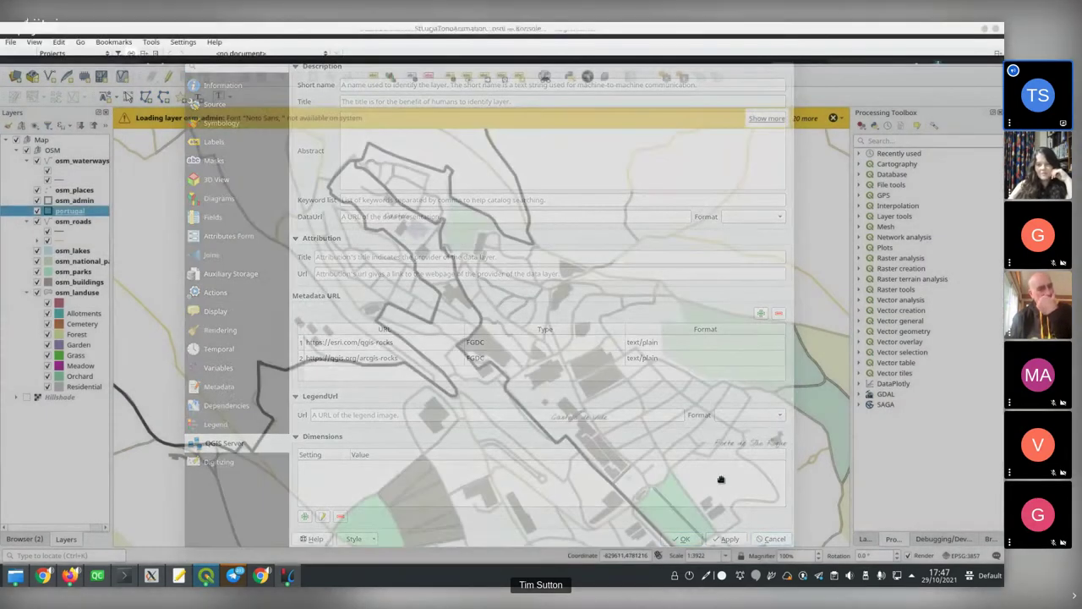
# Save the PortugalOSM project and start another empty project
pyautogui.click(49, 55)
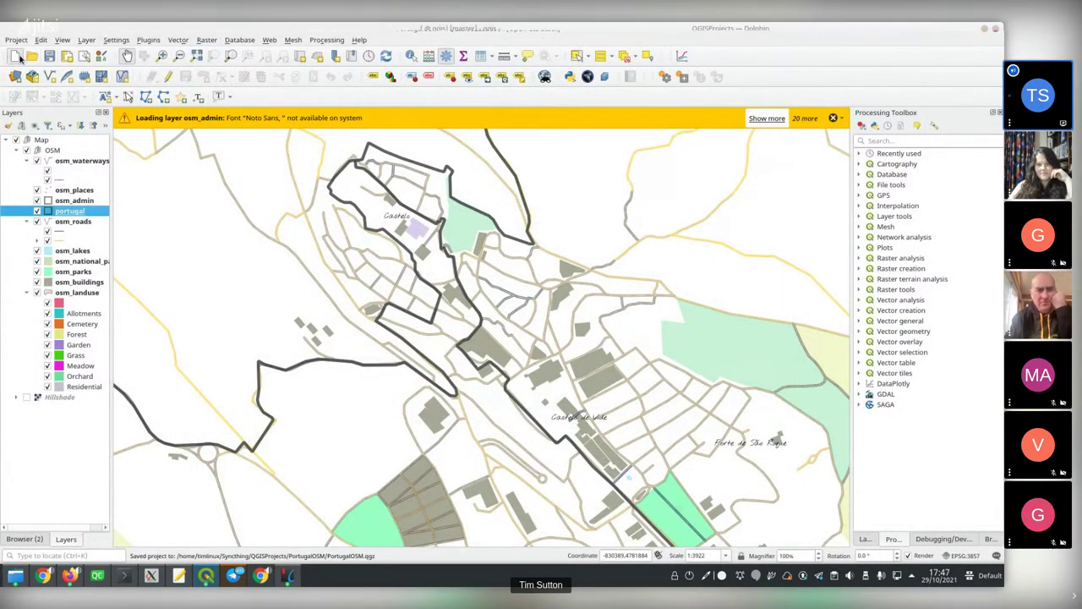
pyautogui.click(15, 56)
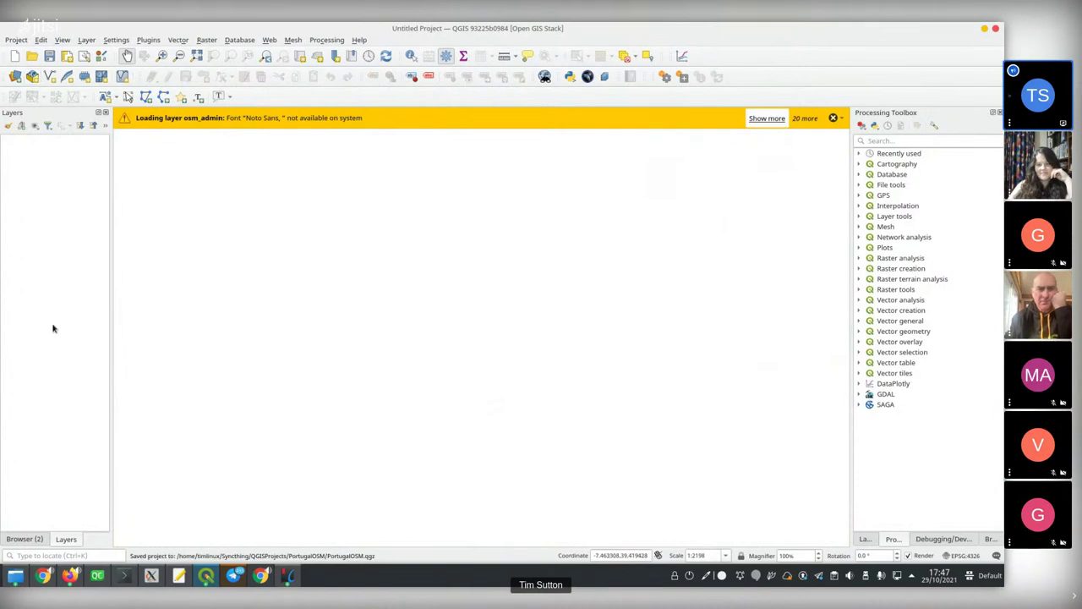
# Show the data source browser, collapse Favorites and XYZ Tiles, and expand WMS/WMTS with the panel widened to read the connection names
pyautogui.click(24, 539)
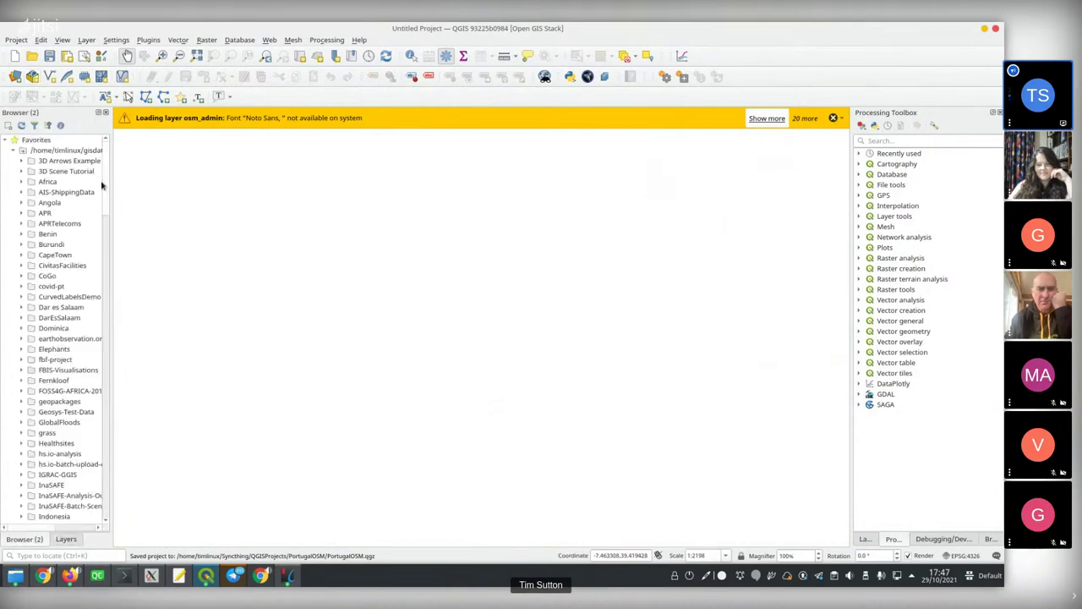
pyautogui.click(5, 139)
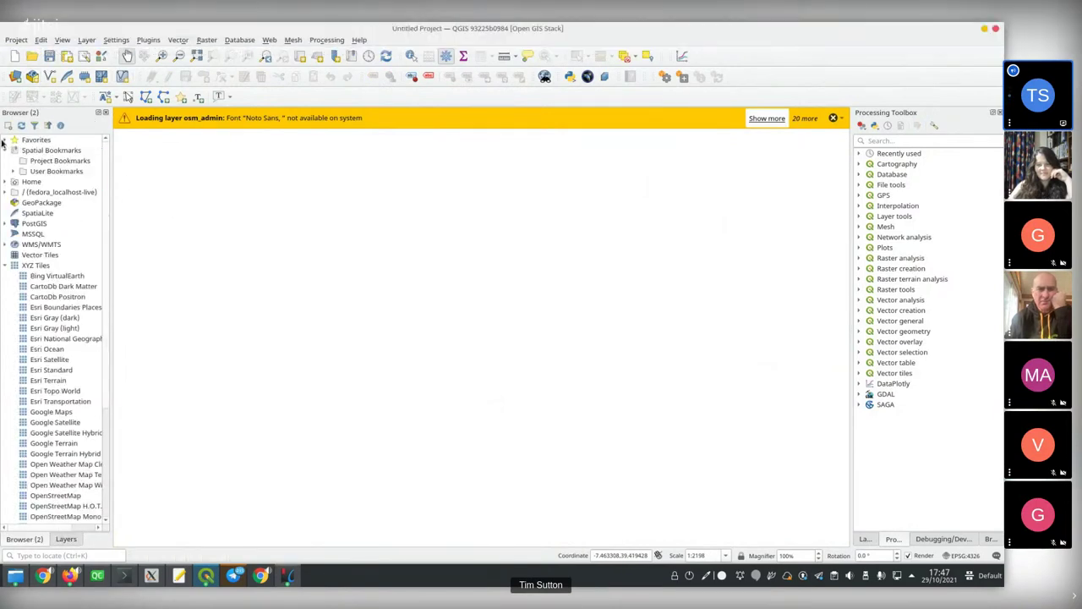
pyautogui.click(4, 265)
pyautogui.click(7, 246)
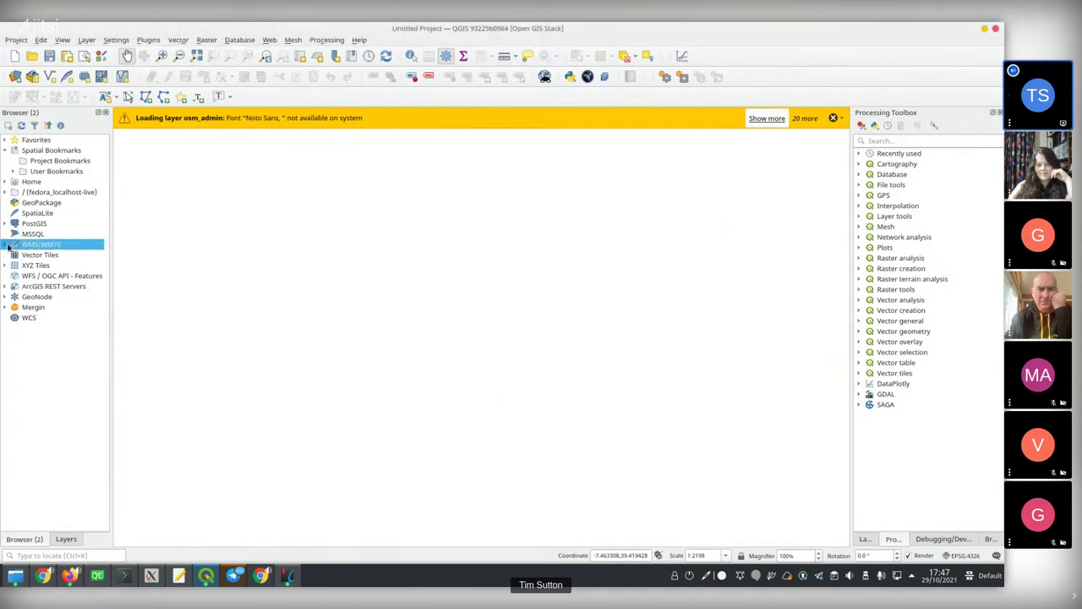
pyautogui.click(8, 245)
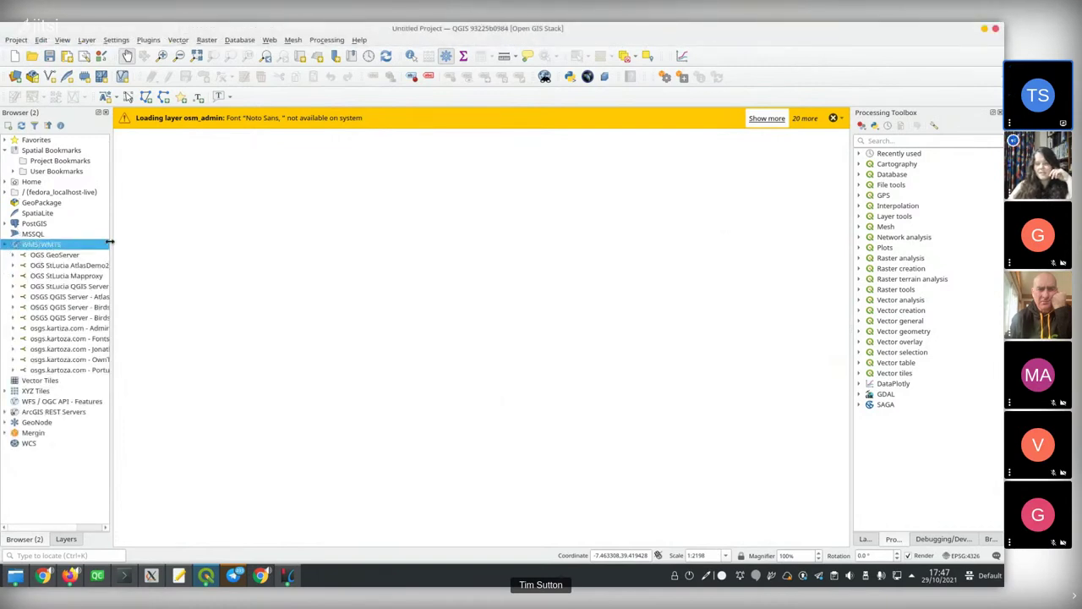
pyautogui.moveTo(111, 242); pyautogui.dragTo(161, 242)
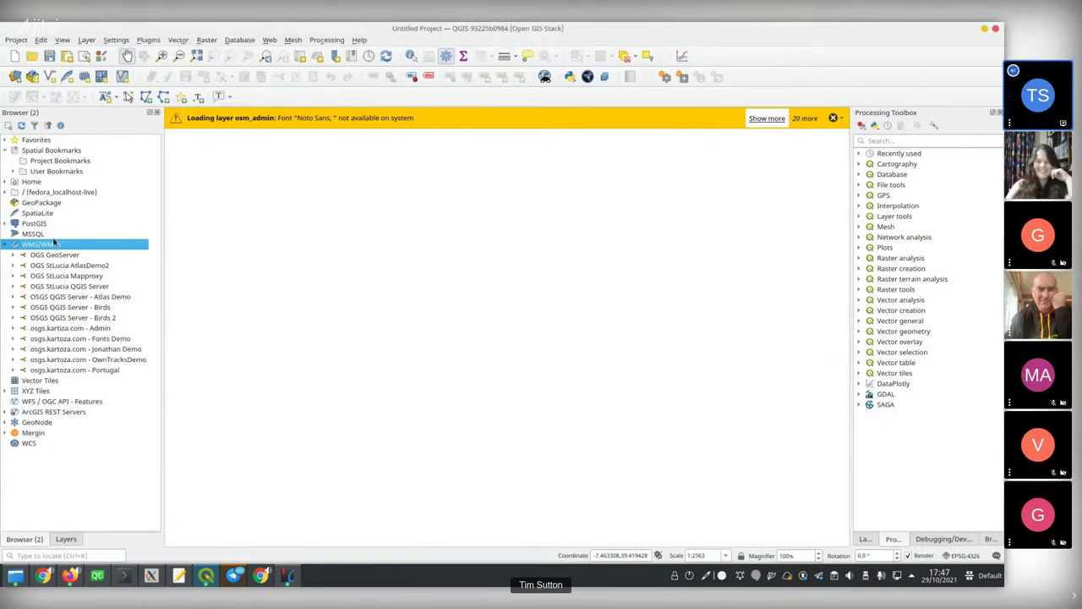
# Start a new WMS/WMTS connection named osgs.kartoza.com - PortugalOSM
pyautogui.rightClick(37, 245)
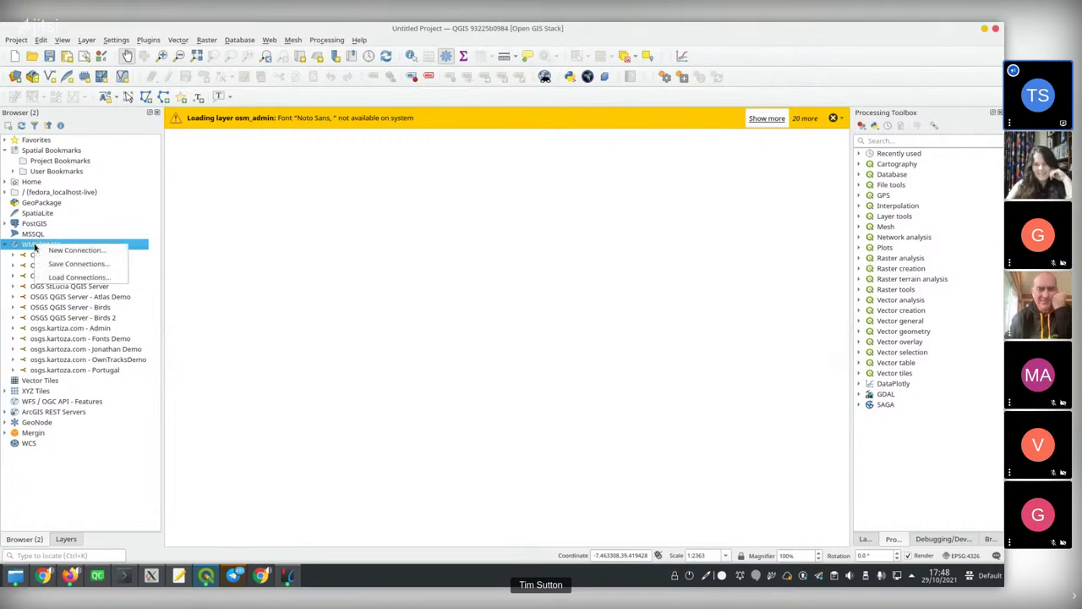
pyautogui.click(72, 252)
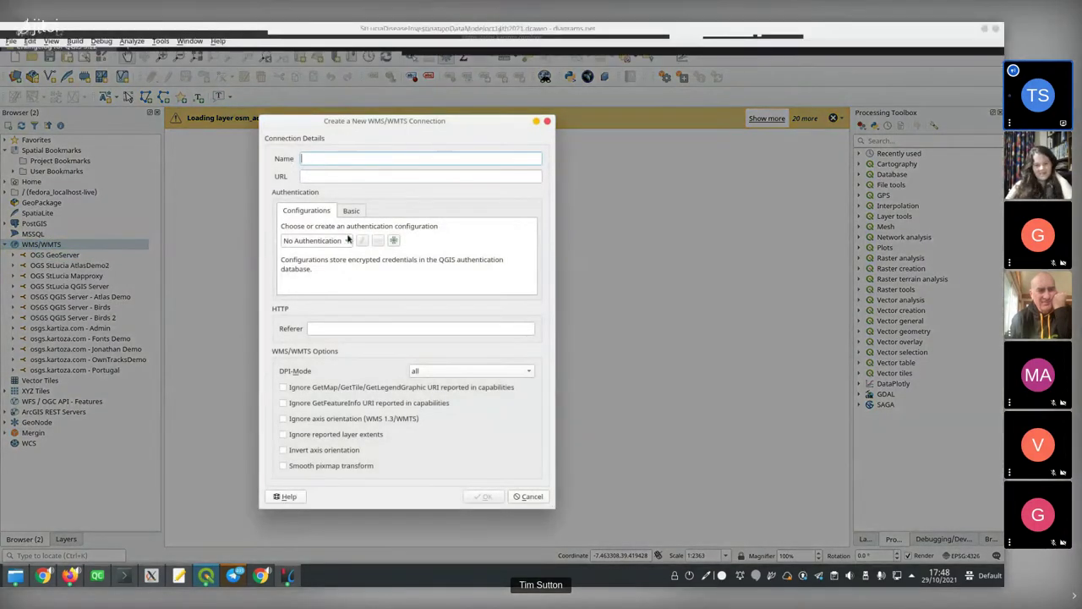
pyautogui.write('osgs.kart')
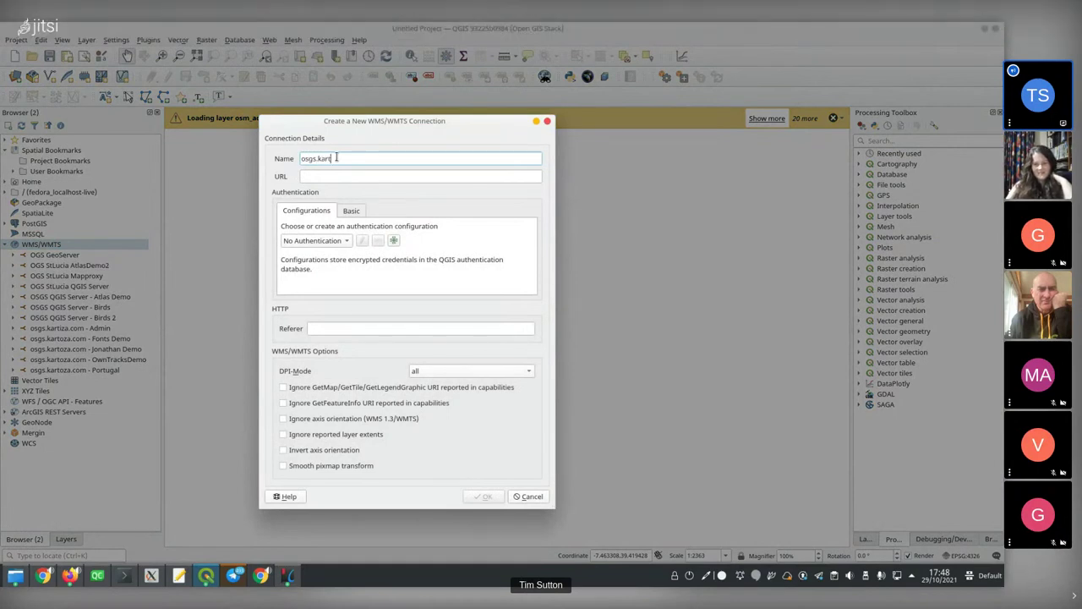
pyautogui.write('oza.com - PortugalOSM')
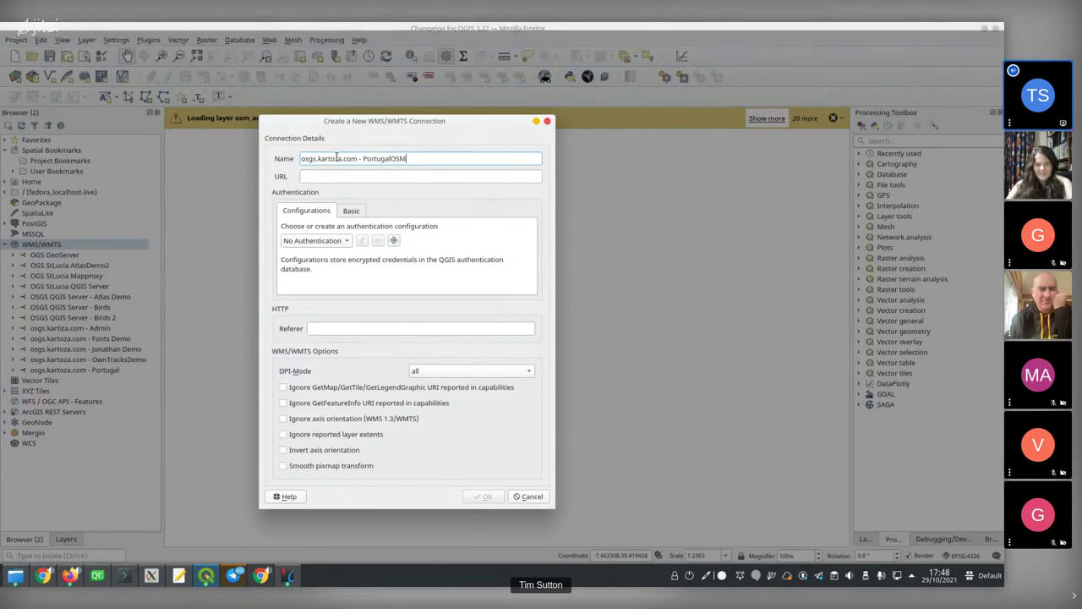
pyautogui.press('Tab')
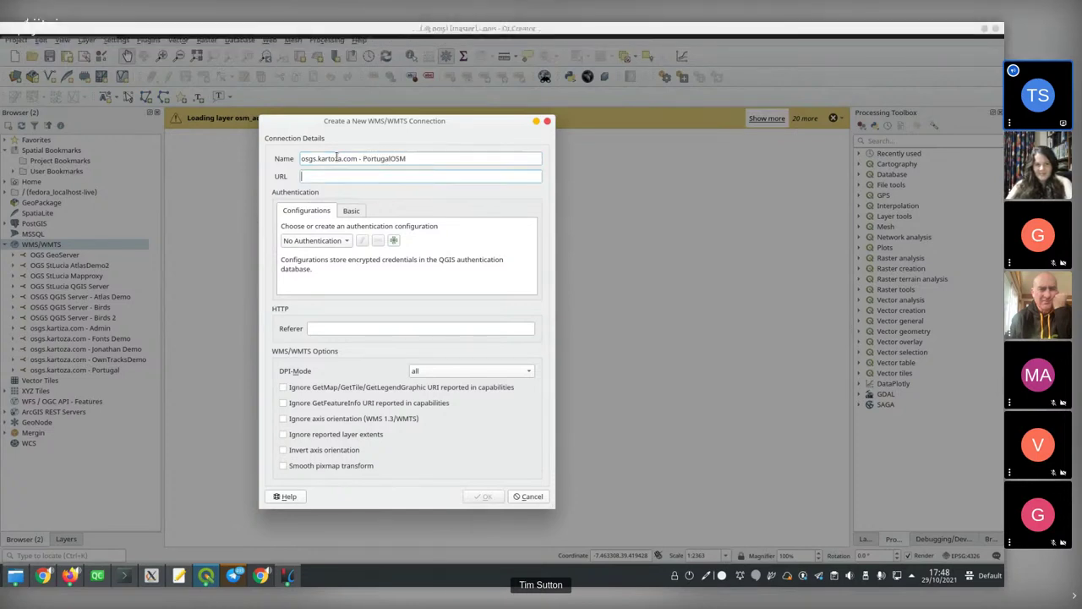
pyautogui.write('https:/')
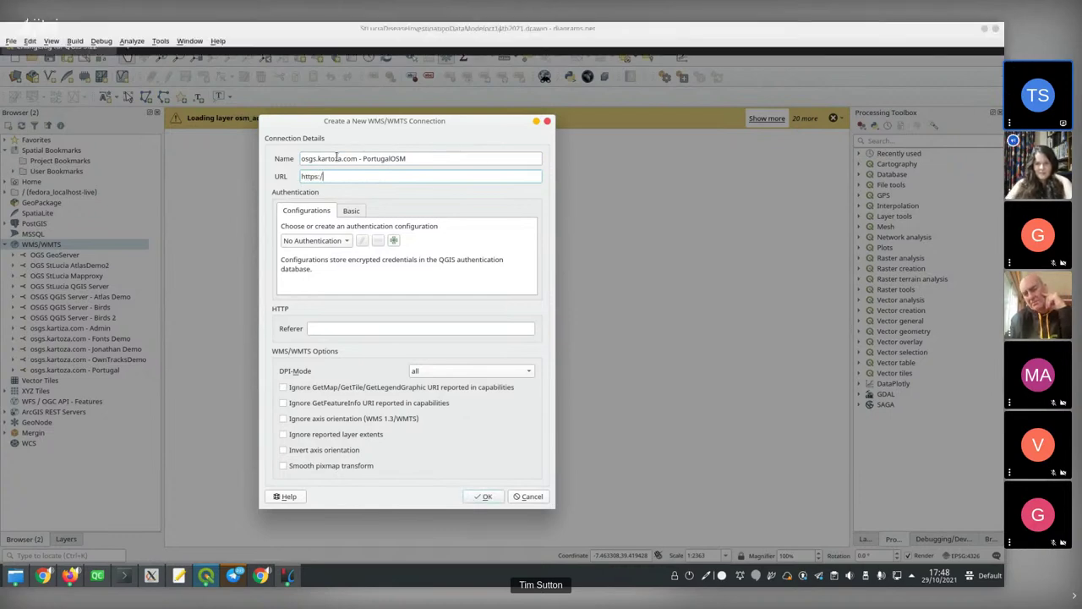
pyautogui.write('/osgs.kar')
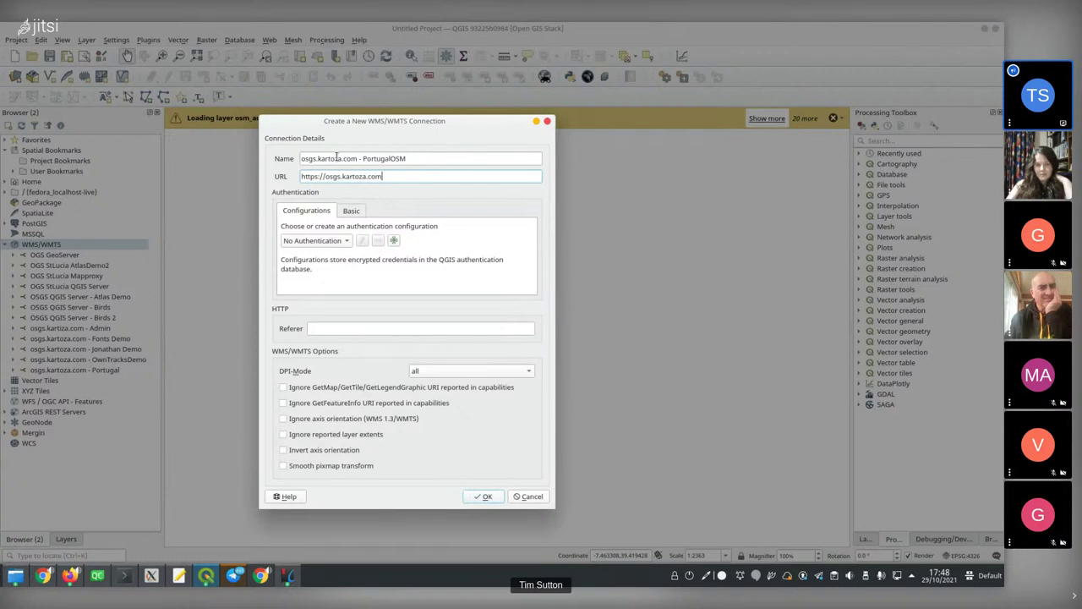
pyautogui.write('toza.com')
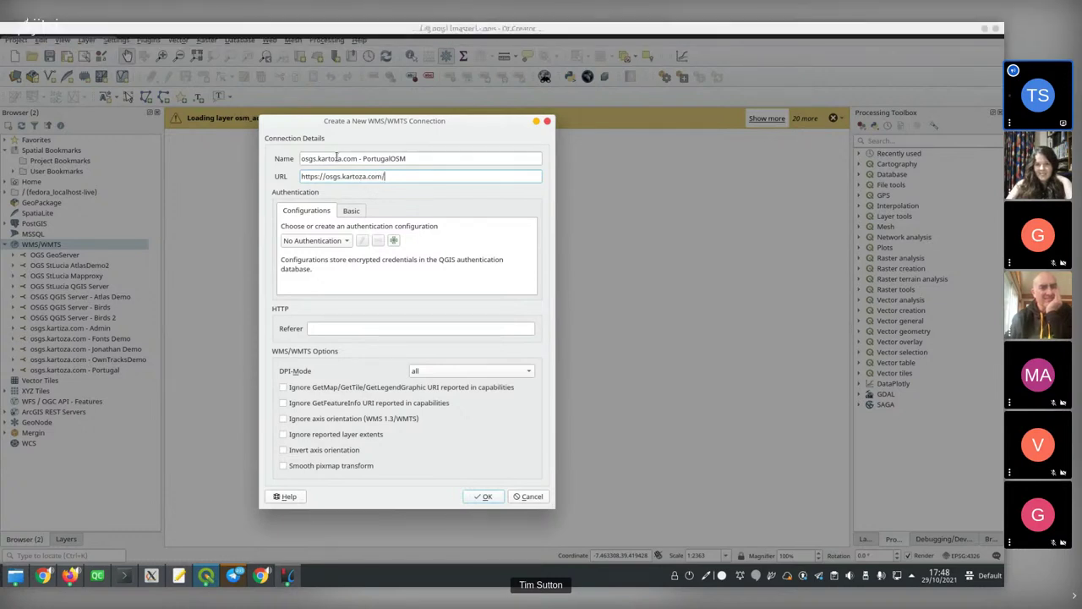
pyautogui.write('/ogc-')
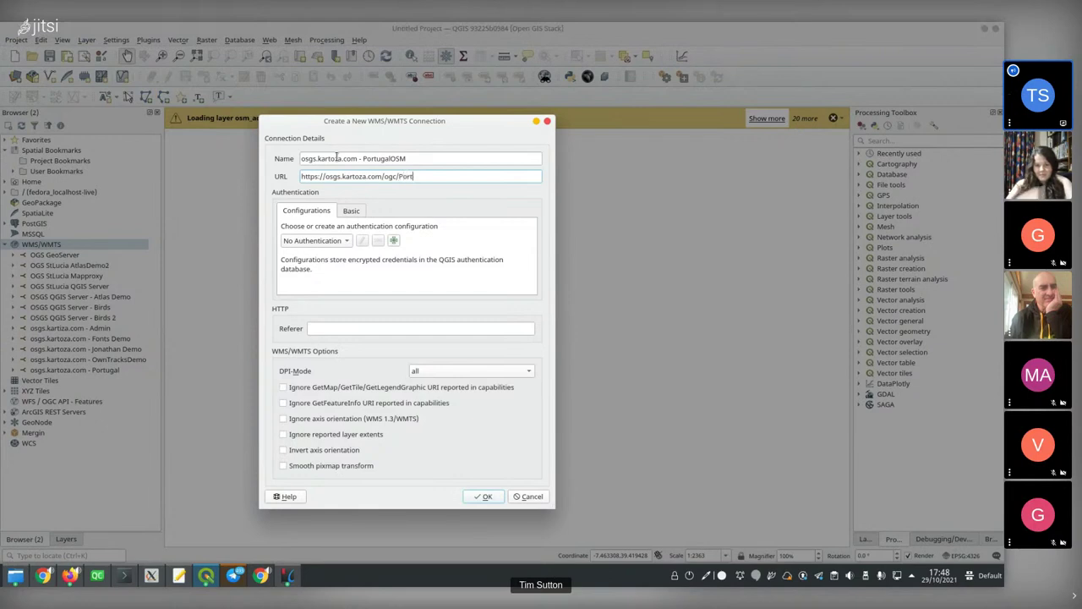
pyautogui.write('SM')
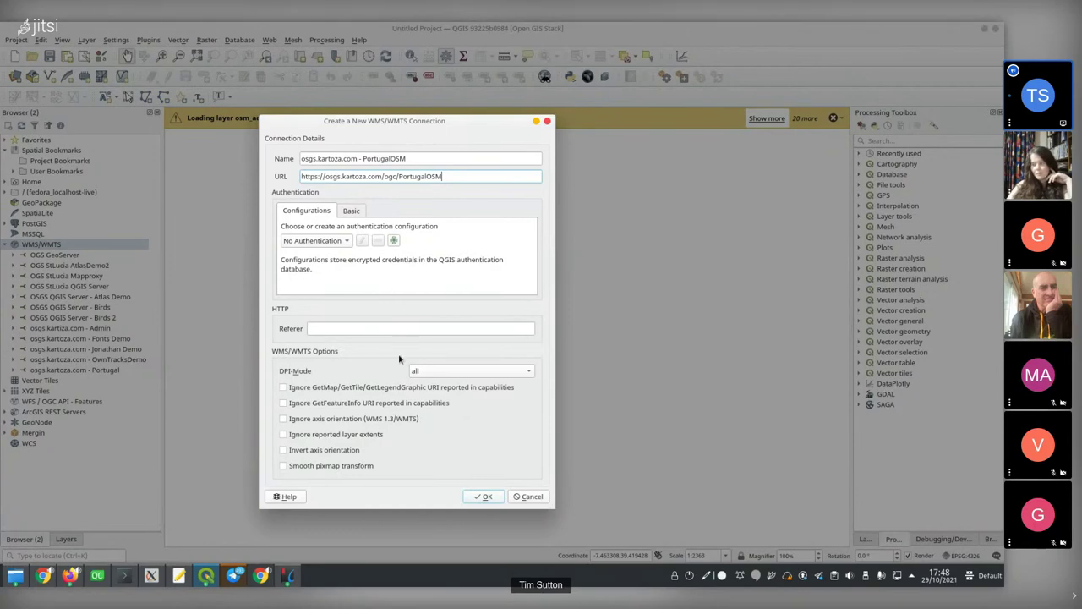
pyautogui.click(482, 497)
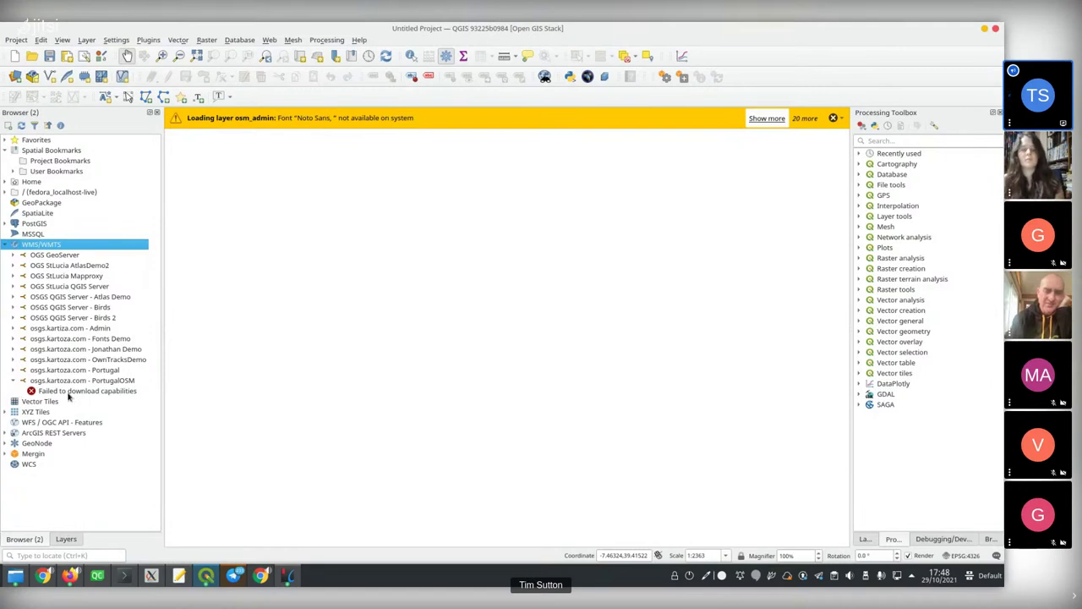
# Switch to Dolphin and open the remote PortugalOSM folder to check its project file
pyautogui.click(19, 392)
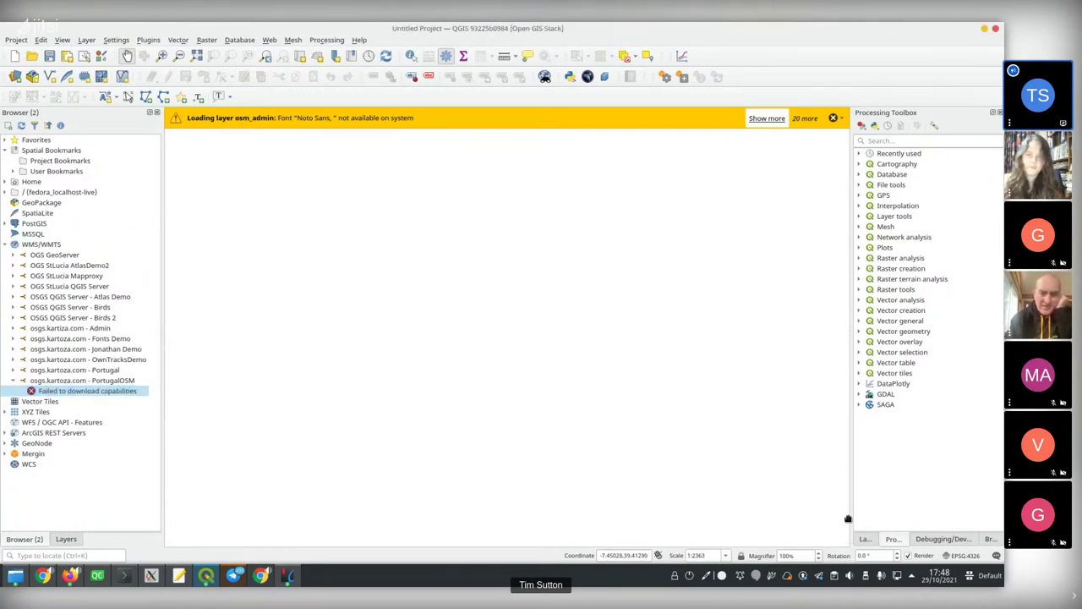
pyautogui.moveTo(852, 513); pyautogui.dragTo(761, 513)
pyautogui.hotkey('alt', 'Tab')
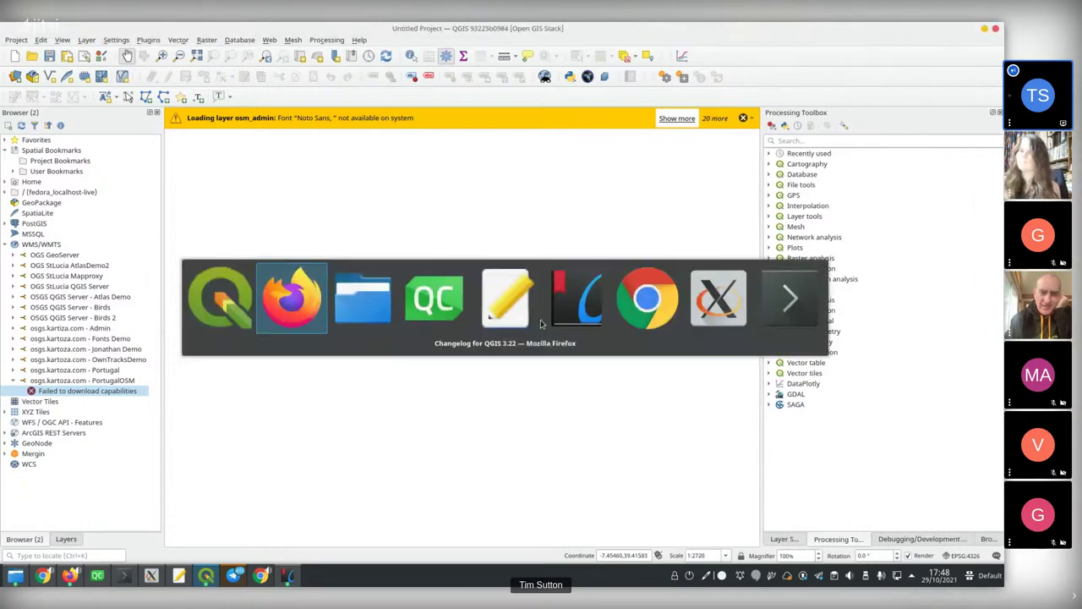
pyautogui.hotkey('alt', 'Tab')
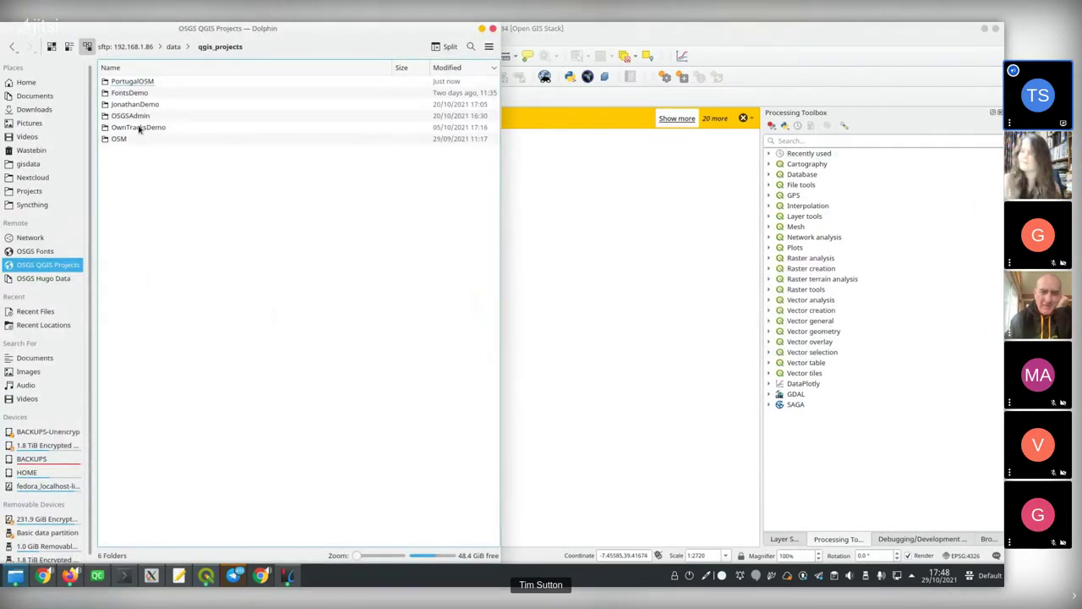
pyautogui.doubleClick(124, 81)
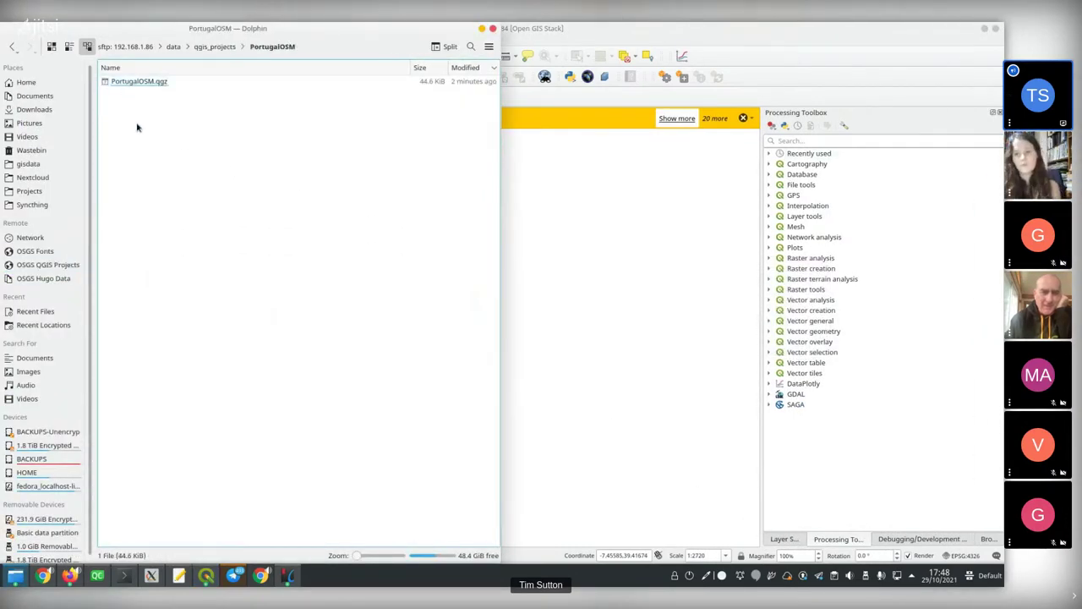
# Return to QGIS and open the osgs.kartoza.com - PortugalOSM connection's settings for review
pyautogui.hotkey('alt', 'Tab')
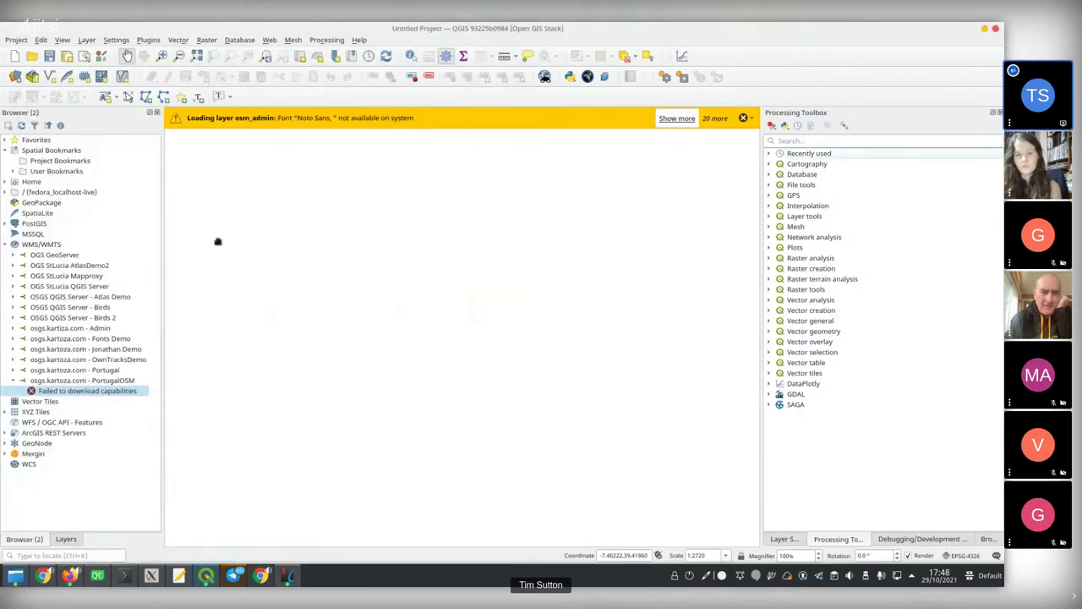
pyautogui.rightClick(81, 380)
pyautogui.click(105, 396)
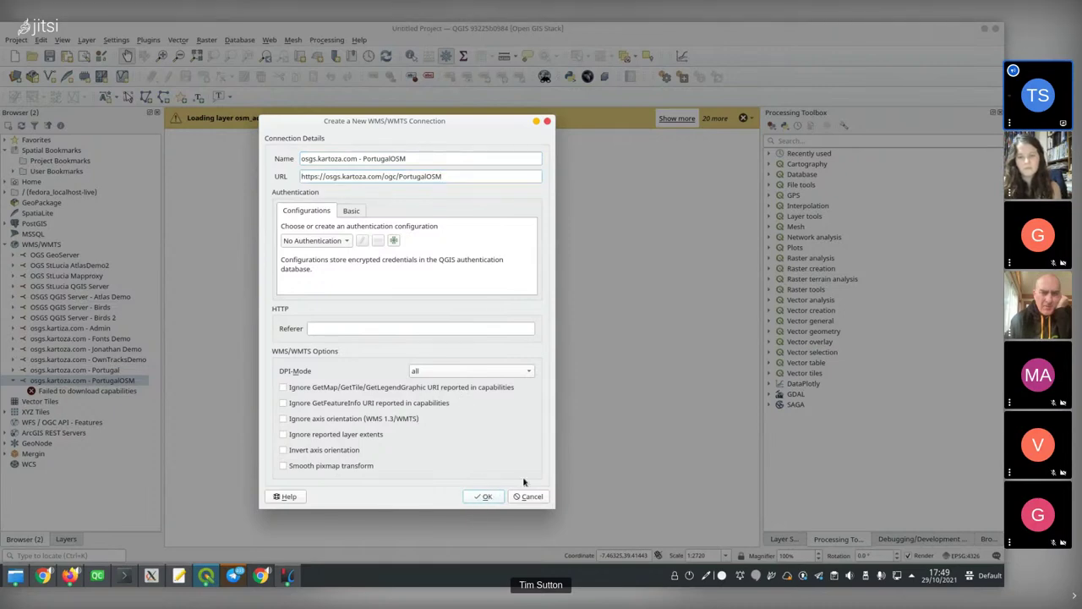
# Switch to Konsole, quit the psql session and go to the 192.168.1.86 server terminal
pyautogui.hotkey('alt', 'Tab')
pyautogui.hotkey('alt', 'Tab')
pyautogui.hotkey('alt', 'Tab')
pyautogui.hotkey('alt', 'Tab')
pyautogui.hotkey('alt', 'Tab')
pyautogui.hotkey('alt', 'Tab')
pyautogui.hotkey('alt', 'Tab')
pyautogui.hotkey('alt', 'Tab')
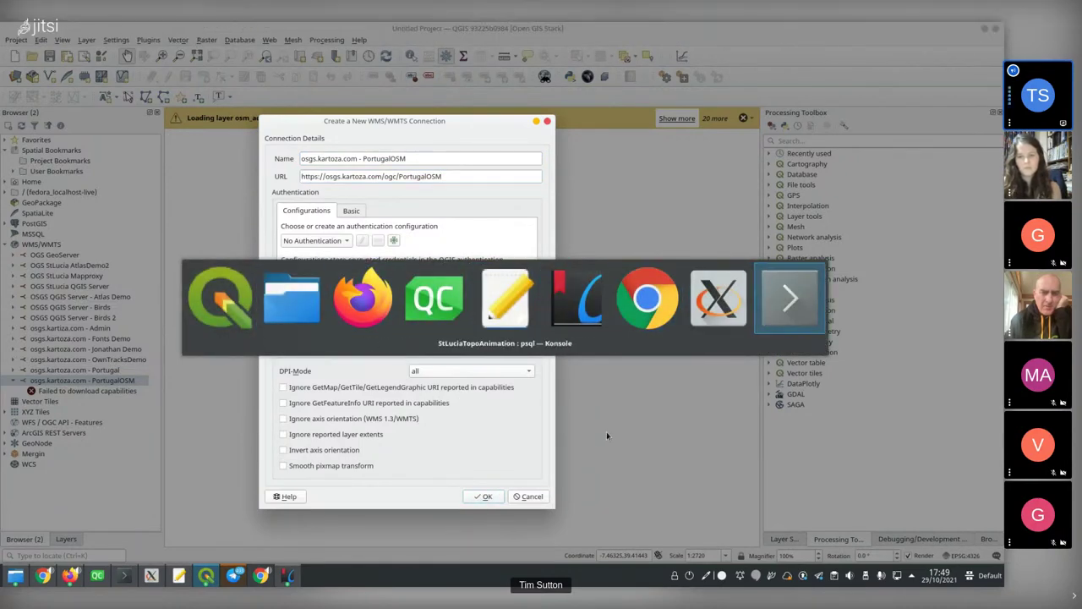
pyautogui.write('\\')
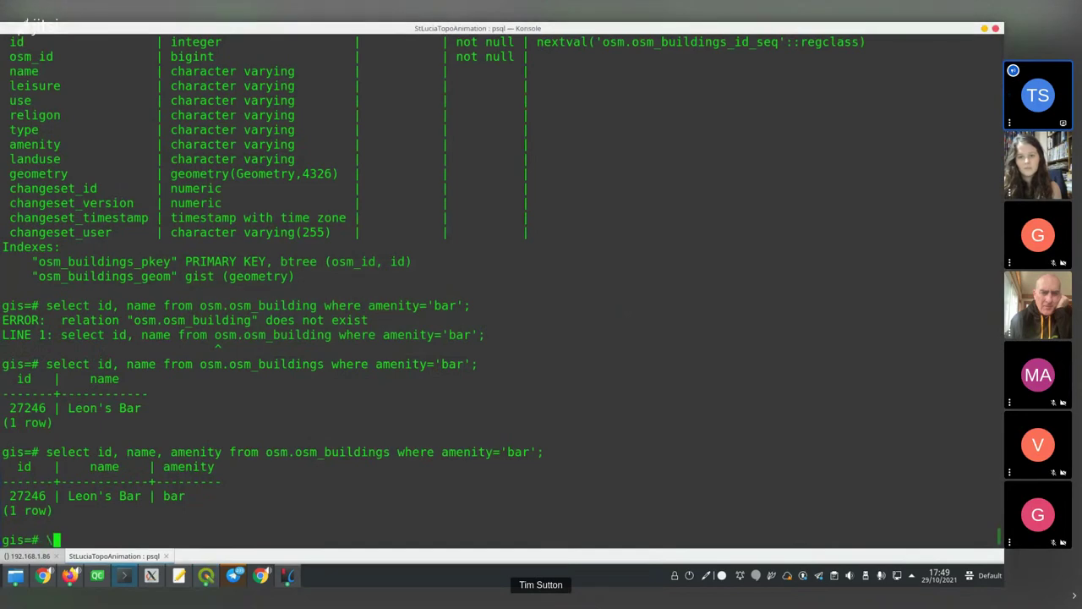
pyautogui.write('q')
pyautogui.press('Return')
pyautogui.hotkey('shift', 'Left')
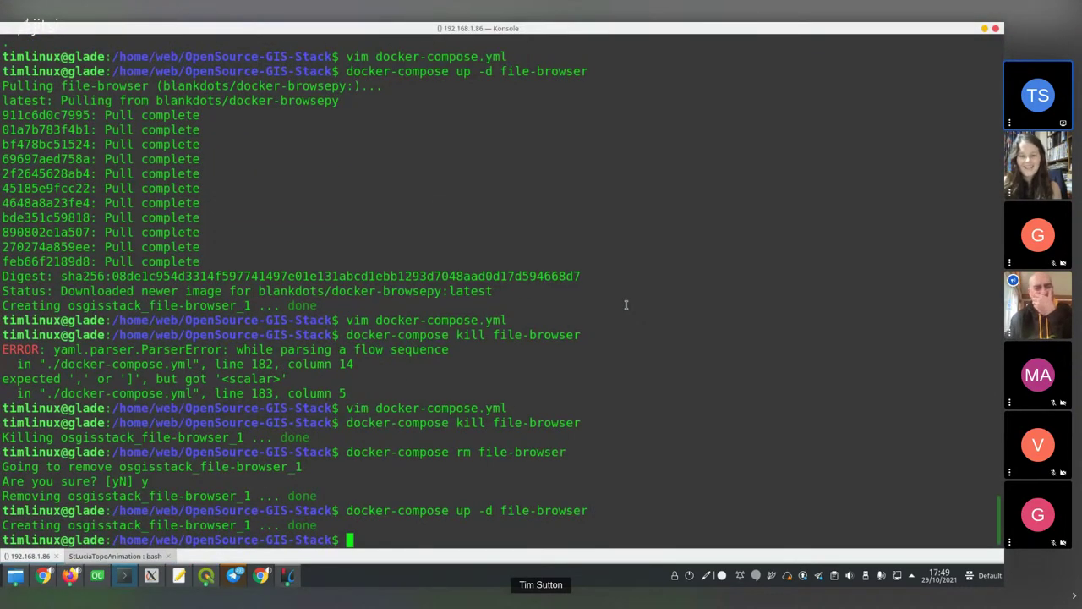
# List the server stack's container status with make ps, and return to QGIS to cancel the PortugalOSM connection settings
pyautogui.write('make p')
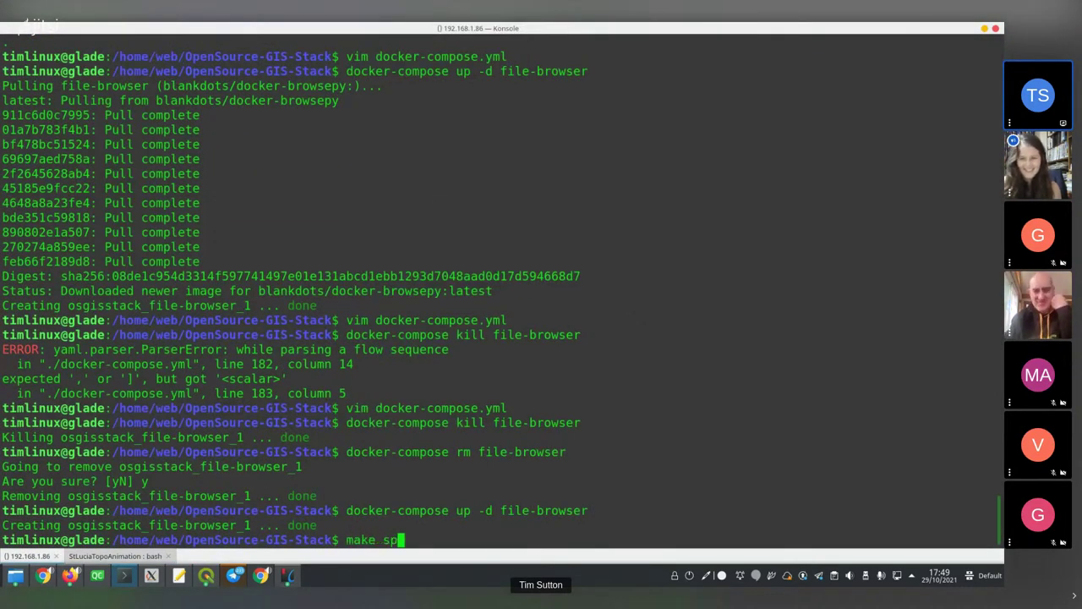
pyautogui.write('s')
pyautogui.press('Return')
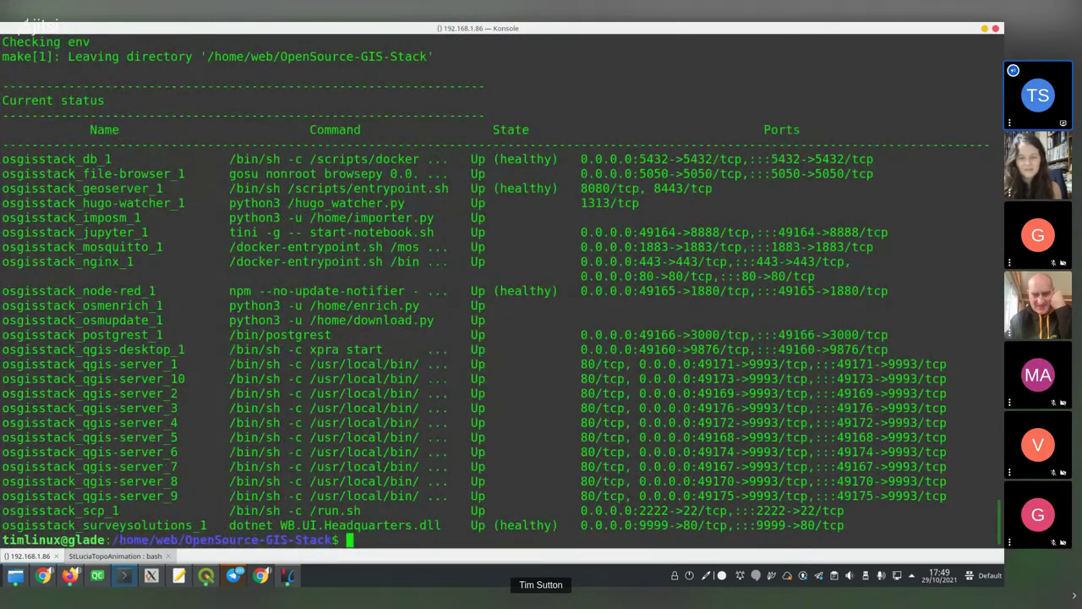
pyautogui.hotkey('alt', 'Tab')
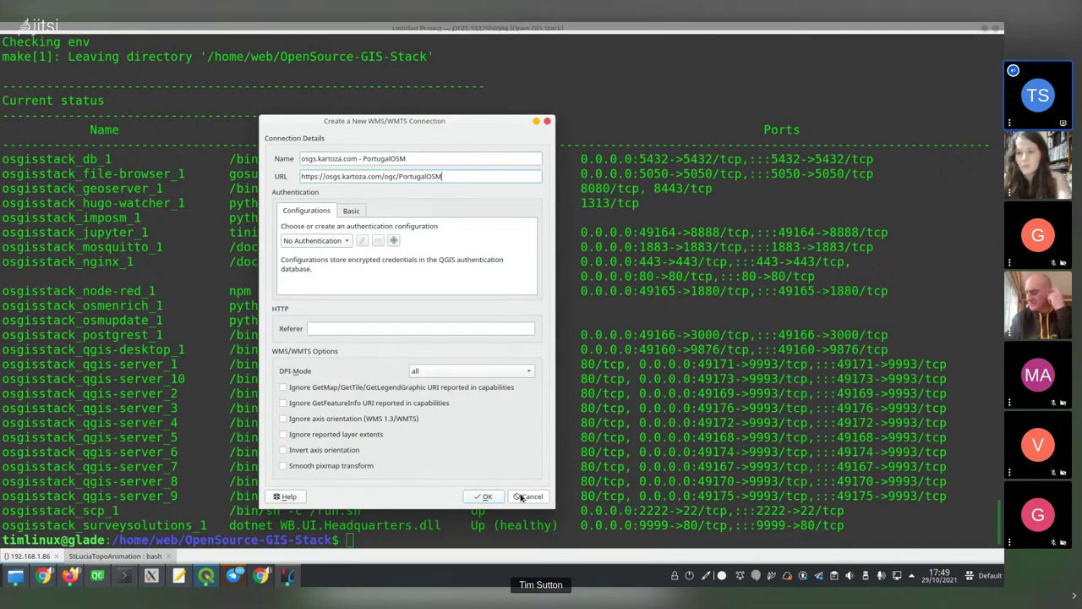
pyautogui.click(522, 497)
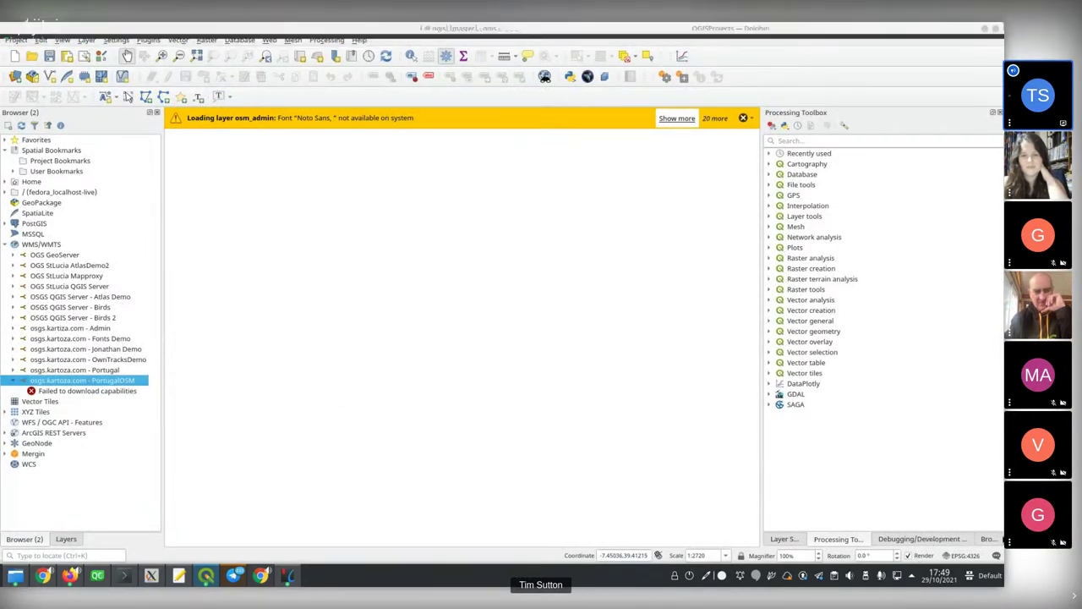
# Switch to Konsole and follow the QGIS Server log output with make qgis-server-logs
pyautogui.hotkey('alt', 'Tab')
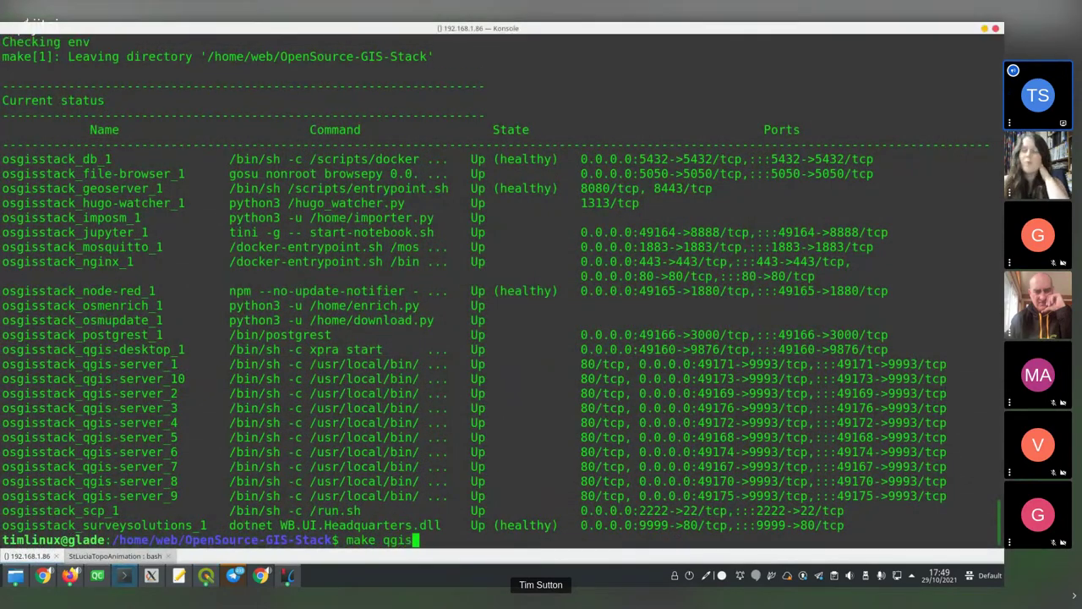
pyautogui.write('erver-logs')
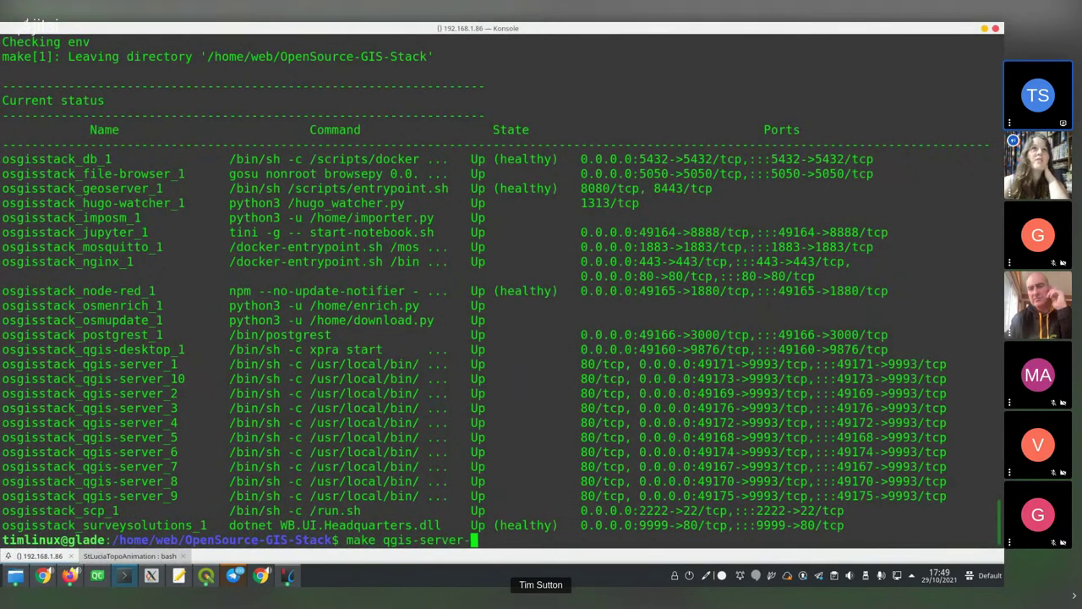
pyautogui.press('Return')
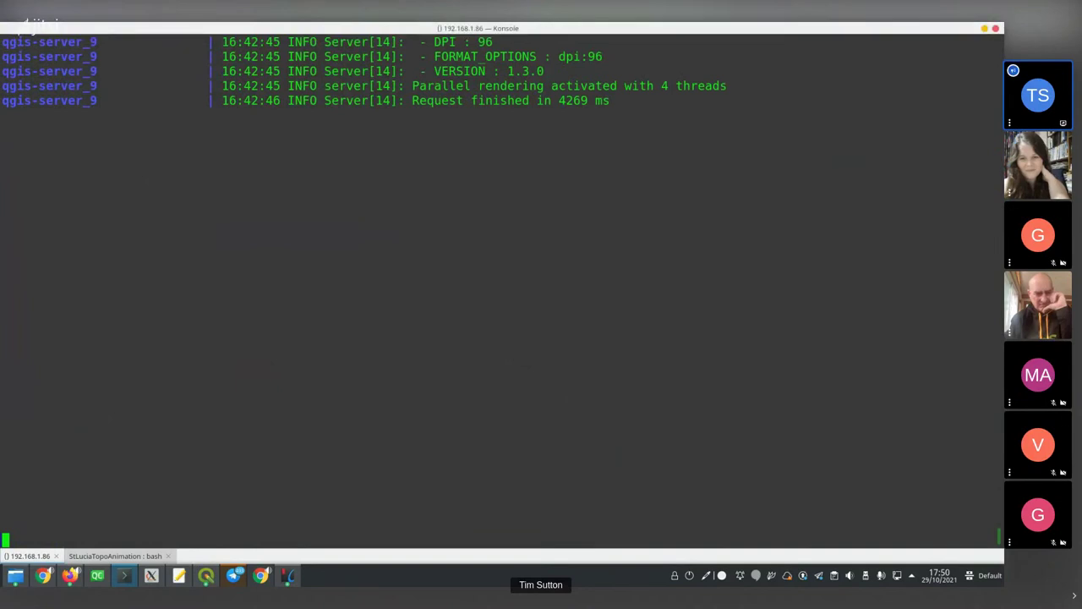
# Refresh the QGIS browser, reload the osgs.kartoza.com - PortugalOSM connection and return to Konsole to read the logged request
pyautogui.hotkey('alt', 'Tab')
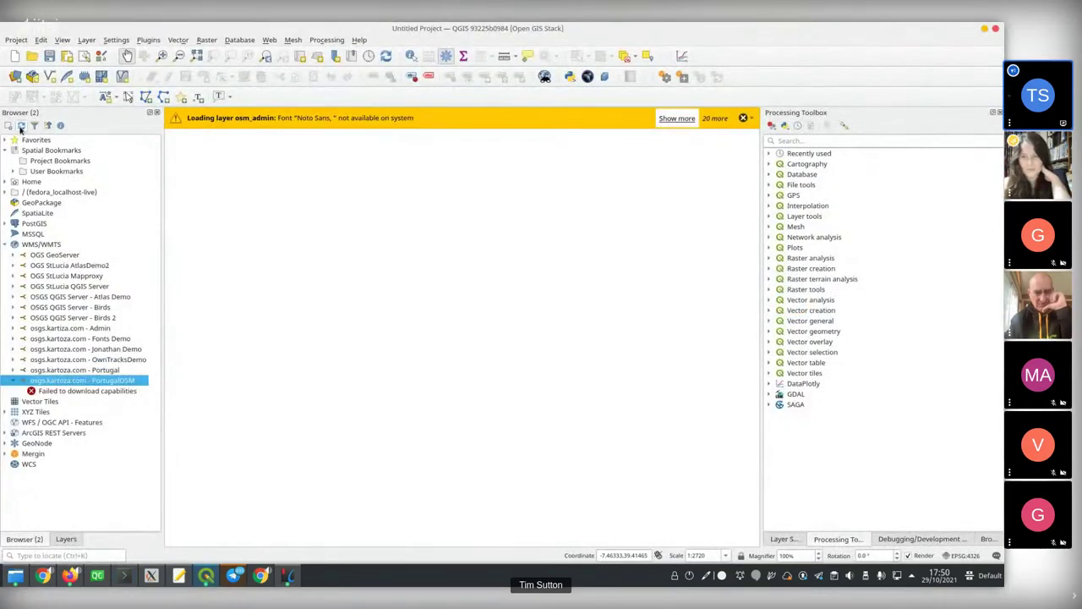
pyautogui.click(21, 126)
pyautogui.click(15, 381)
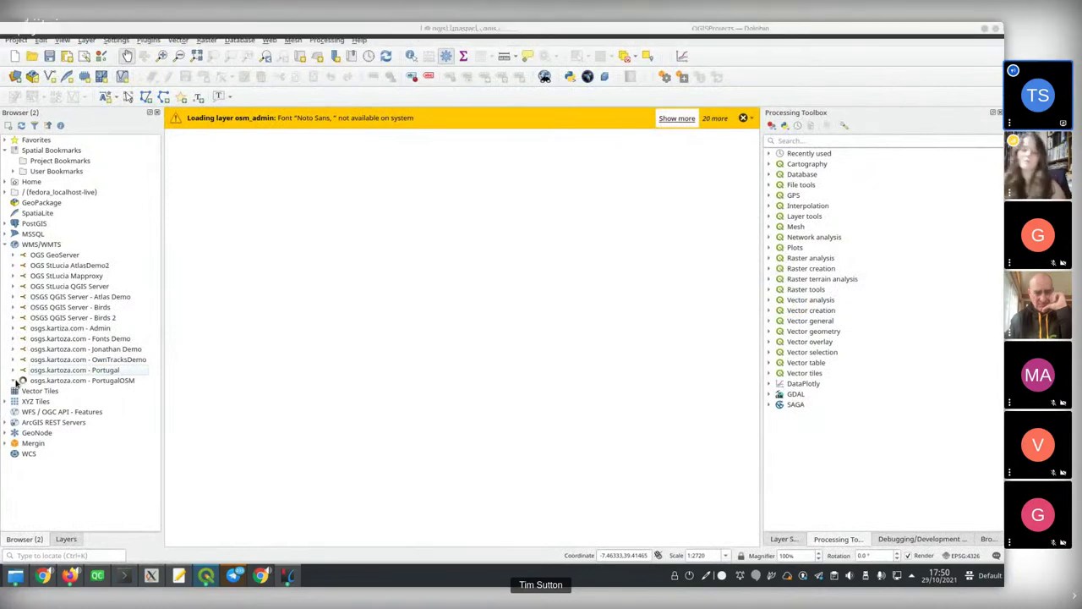
pyautogui.hotkey('alt', 'Tab')
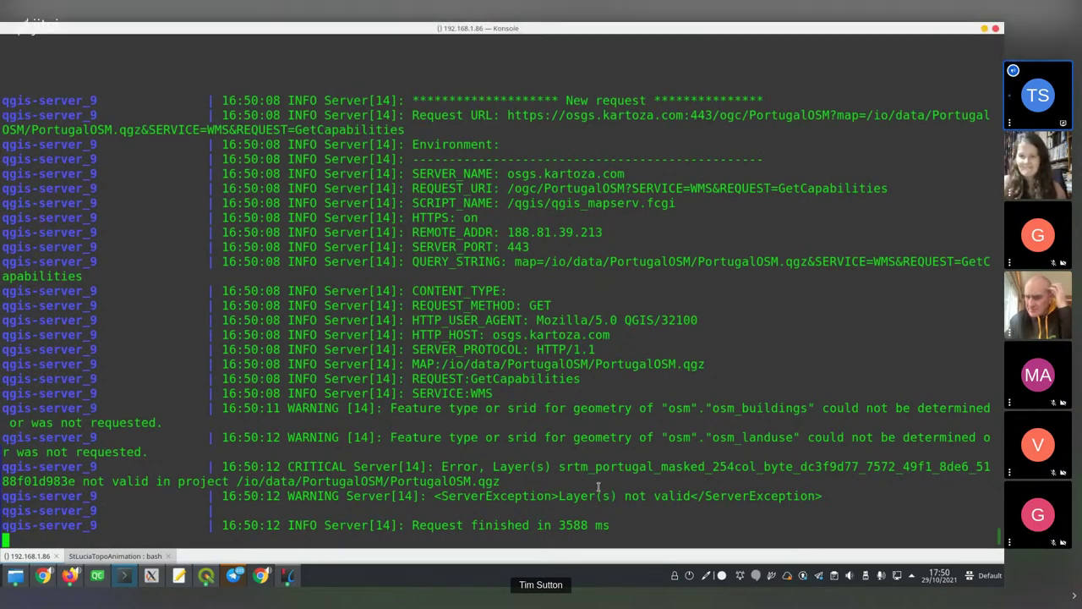
# Switch to Firefox and review the Enable multiple MetadataUrls entry in the QGIS 3.22 changelog down to its funding credits
pyautogui.hotkey('alt', 'Tab')
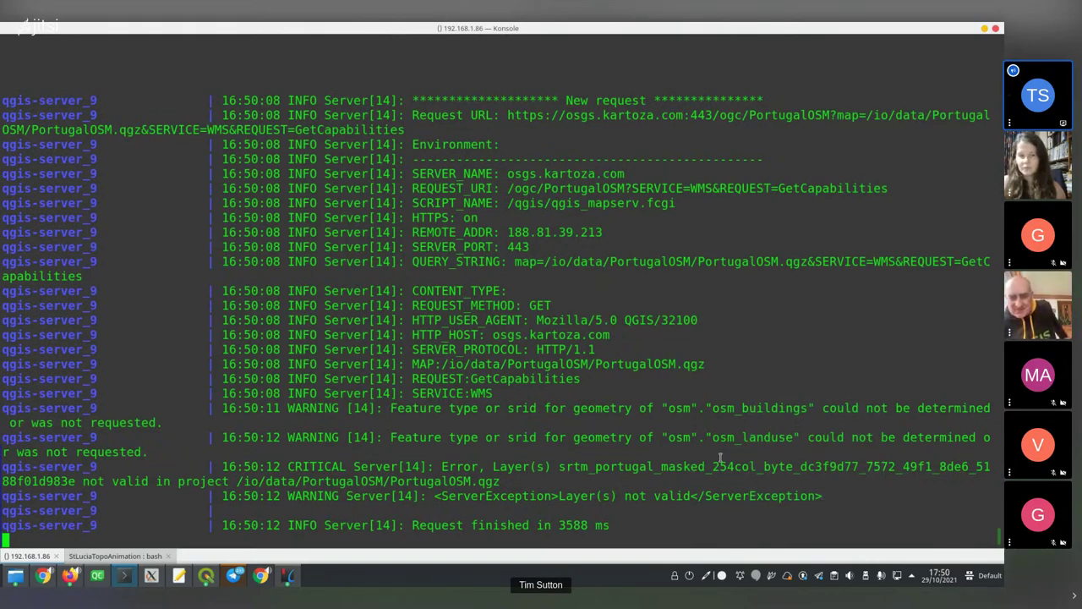
pyautogui.hotkey('alt', 'Tab')
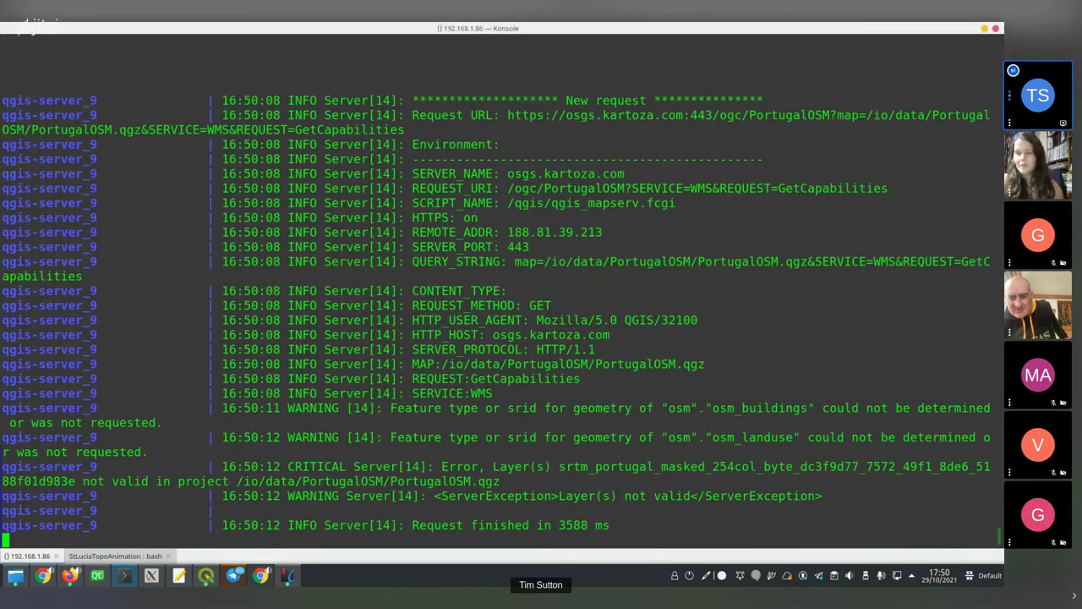
pyautogui.hotkey('alt', 'Tab')
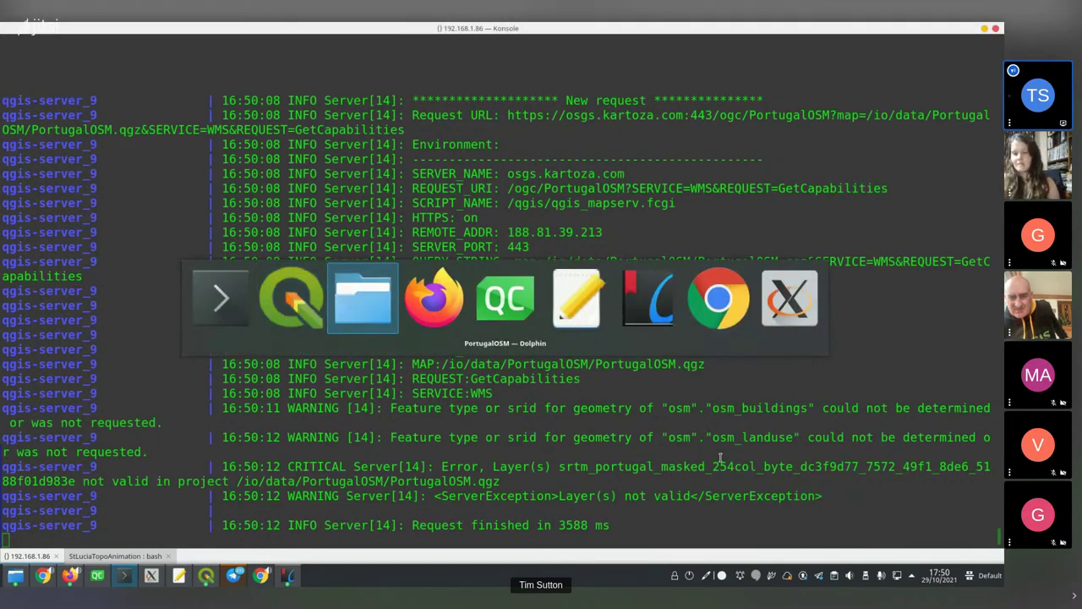
pyautogui.hotkey('alt', 'Tab')
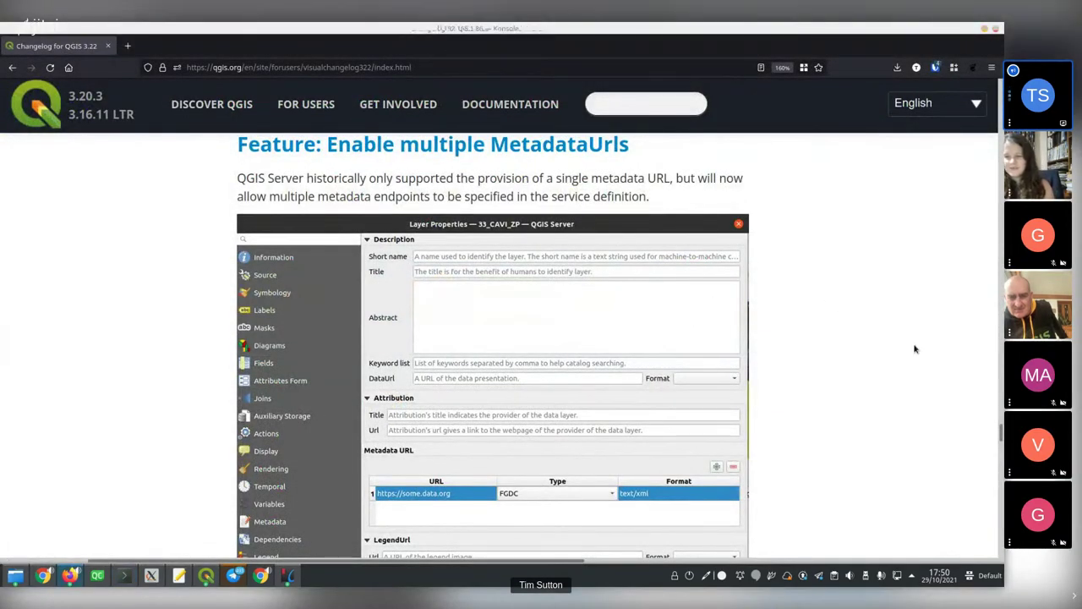
pyautogui.scroll(-2, 638, 457)
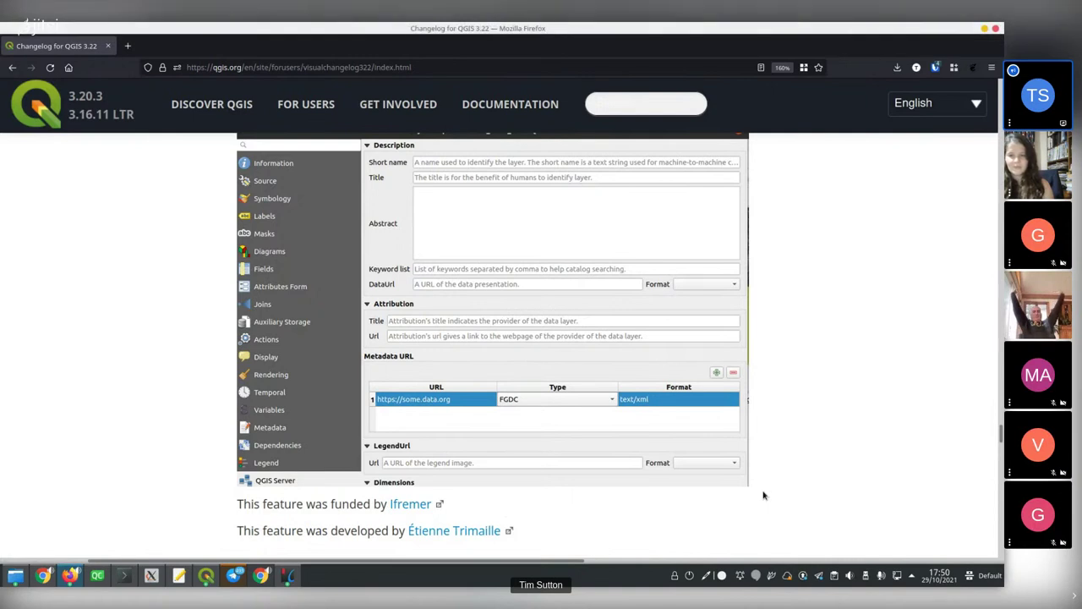
# Open the website of the feature's funder, Ifremer, and look through its home page
pyautogui.click(400, 505)
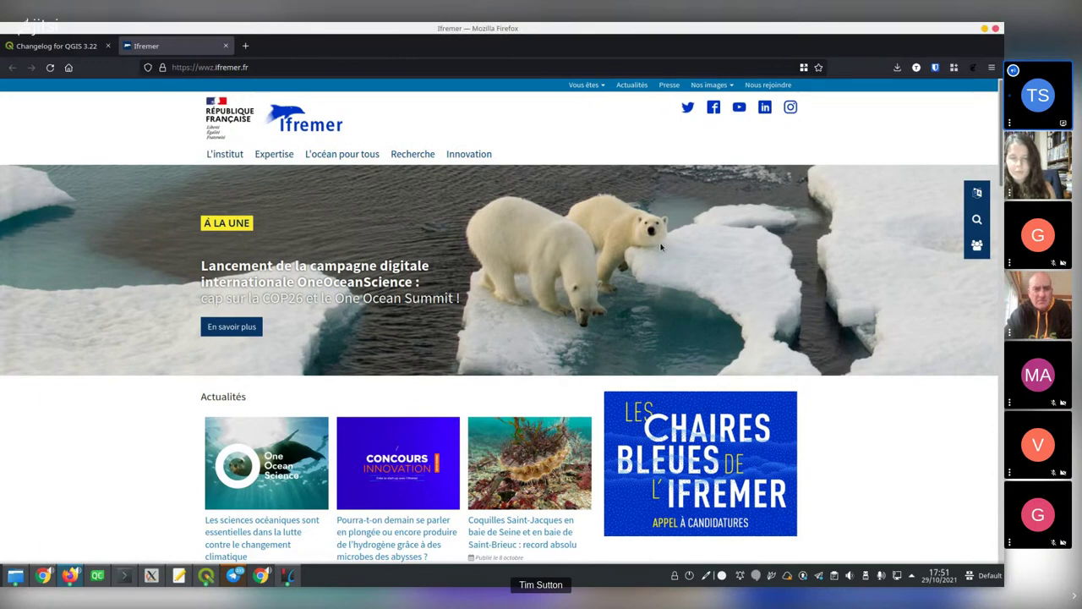
pyautogui.scroll(-2, 662, 247)
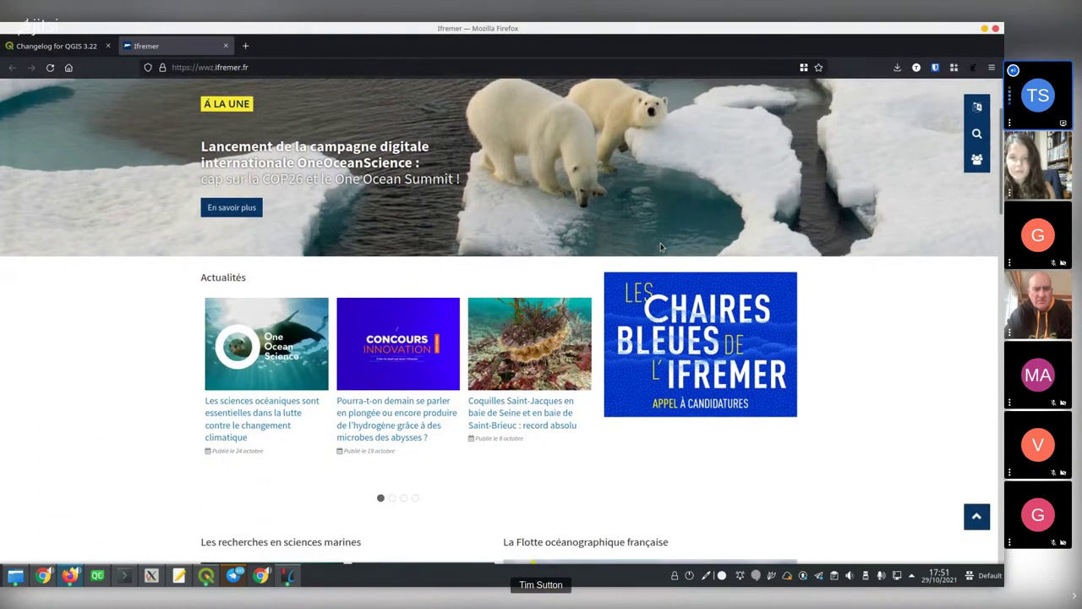
pyautogui.scroll(-1, 661, 247)
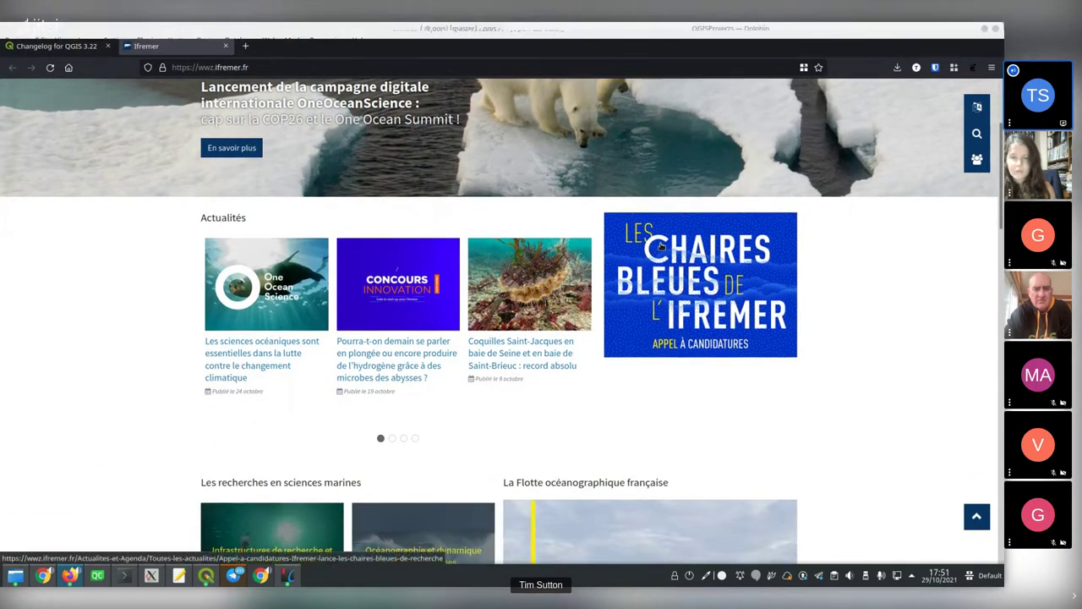
pyautogui.scroll(-5, 661, 247)
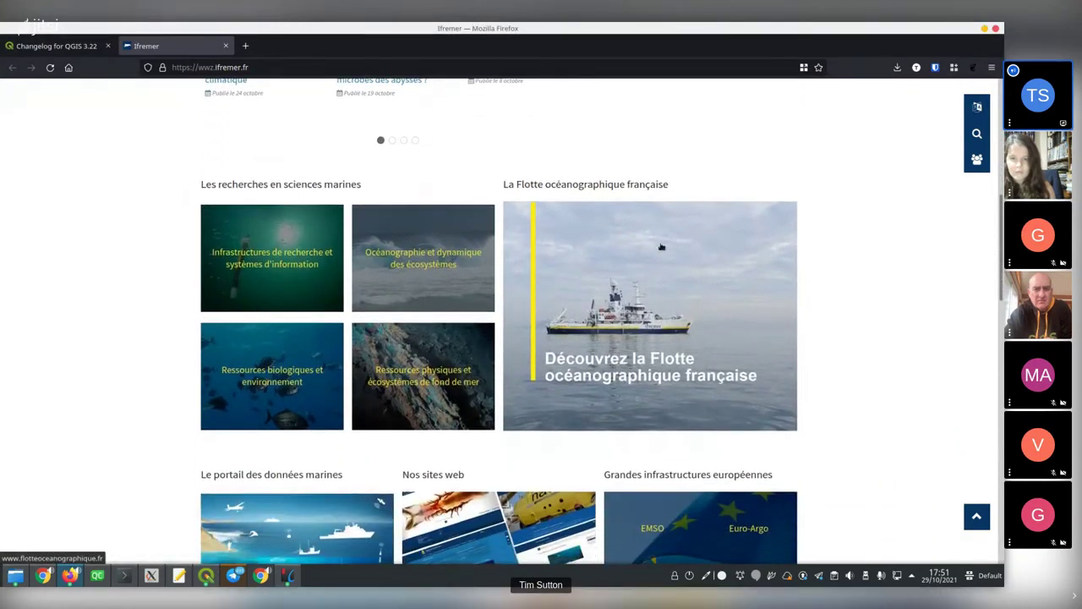
pyautogui.scroll(-2, 661, 247)
pyautogui.scroll(4, 661, 247)
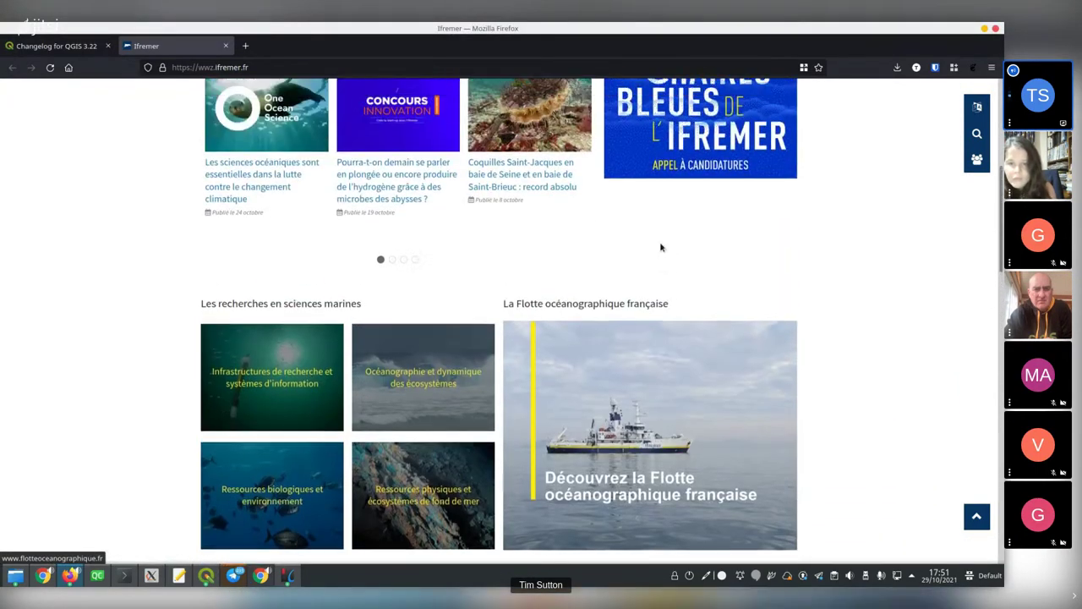
pyautogui.scroll(6, 661, 247)
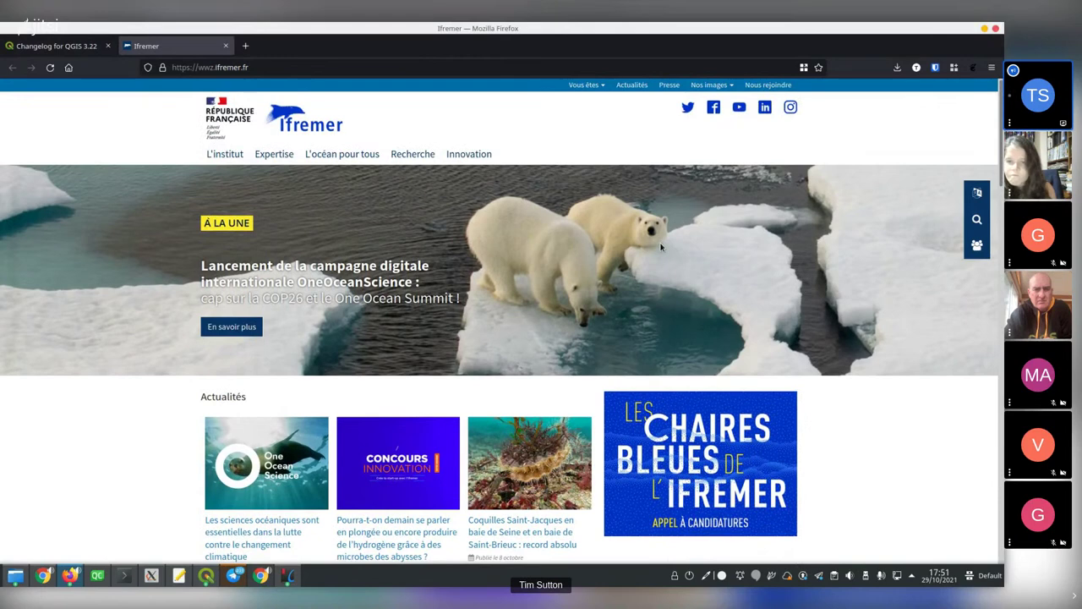
pyautogui.scroll(-1, 446, 288)
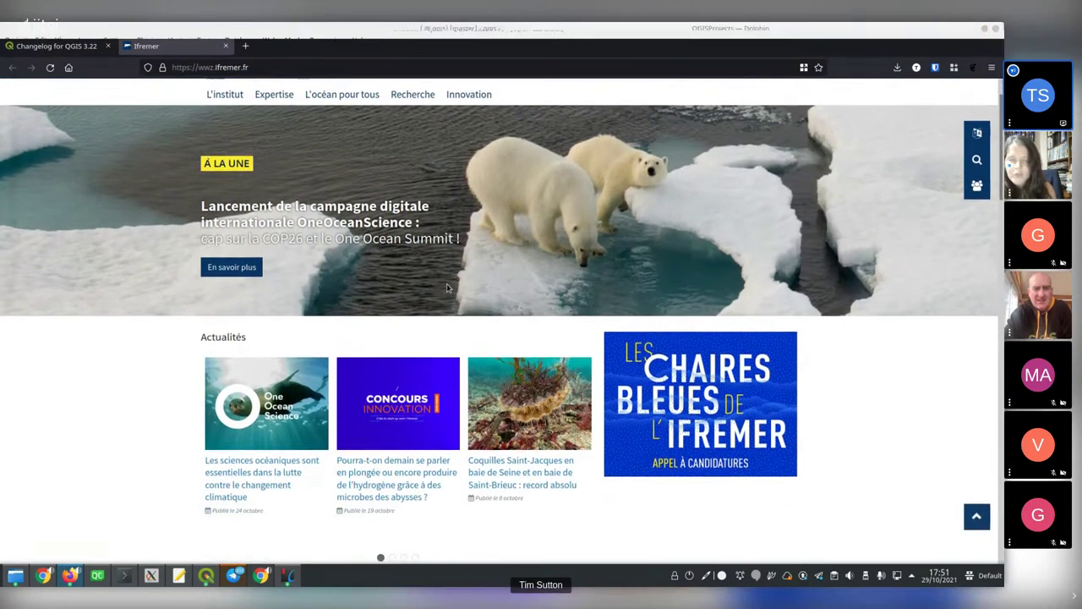
pyautogui.scroll(-2, 446, 288)
pyautogui.scroll(-2, 447, 288)
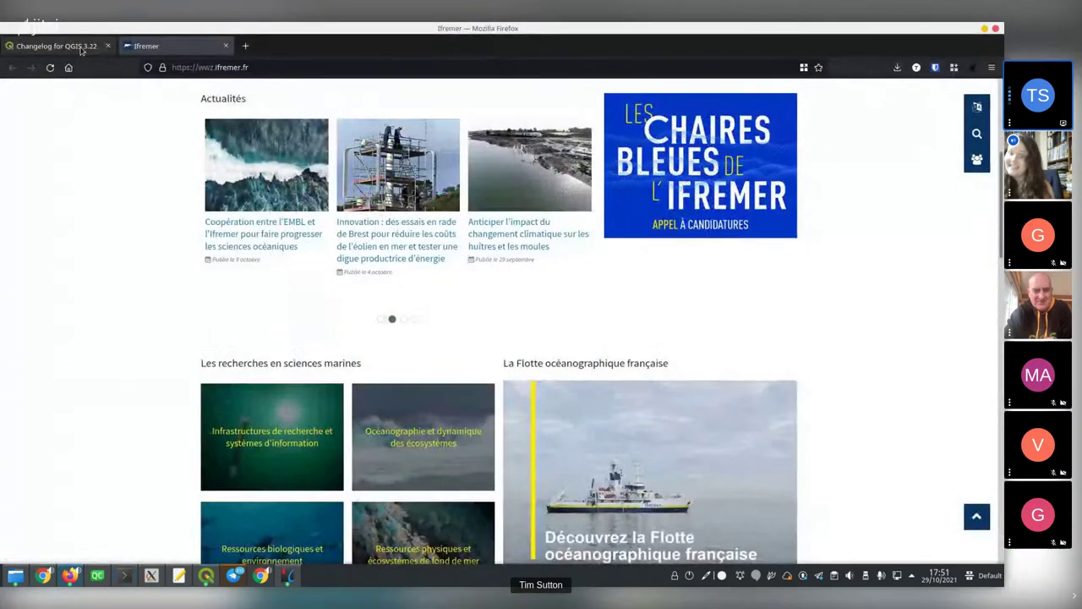
# Return to the QGIS 3.22 changelog and view the Load projects from GPKG using drag and drop feature
pyautogui.click(91, 45)
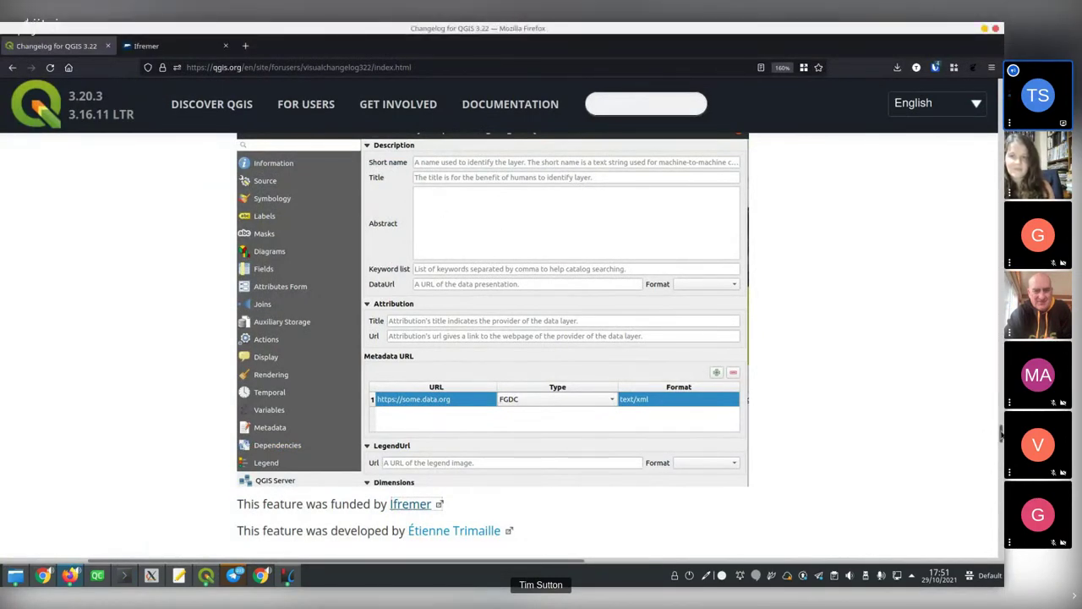
pyautogui.moveTo(1000, 432); pyautogui.dragTo(974, 315)
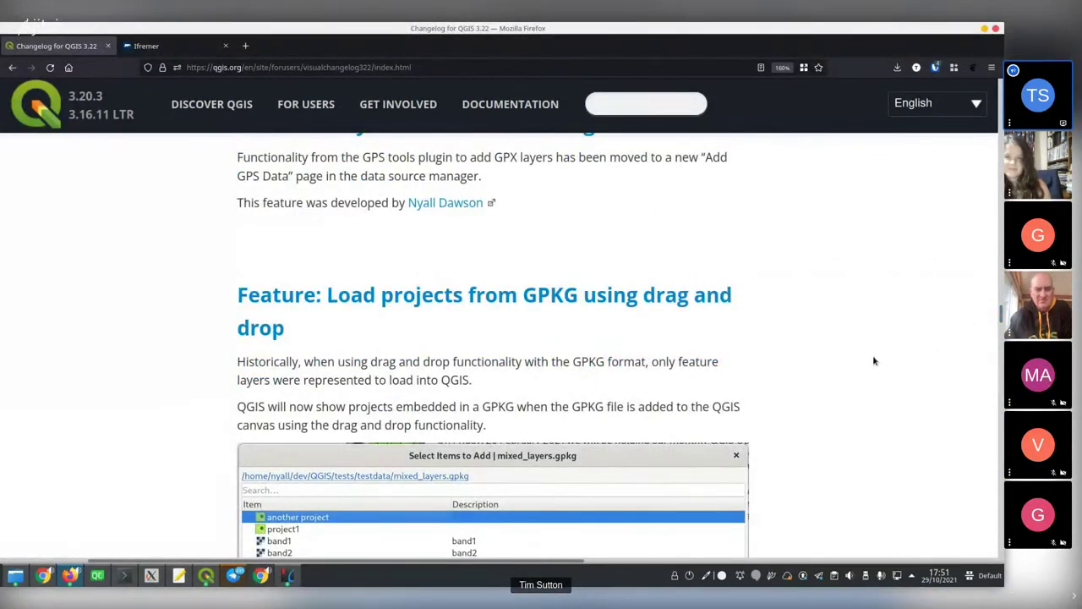
pyautogui.scroll(-2, 874, 361)
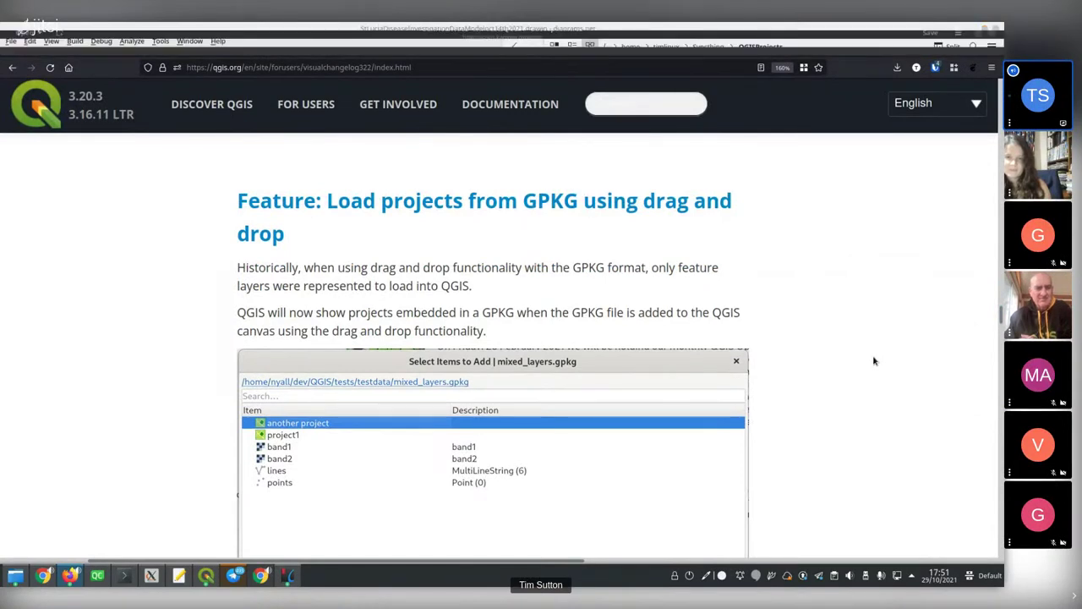
pyautogui.scroll(-2, 875, 361)
pyautogui.scroll(2, 874, 361)
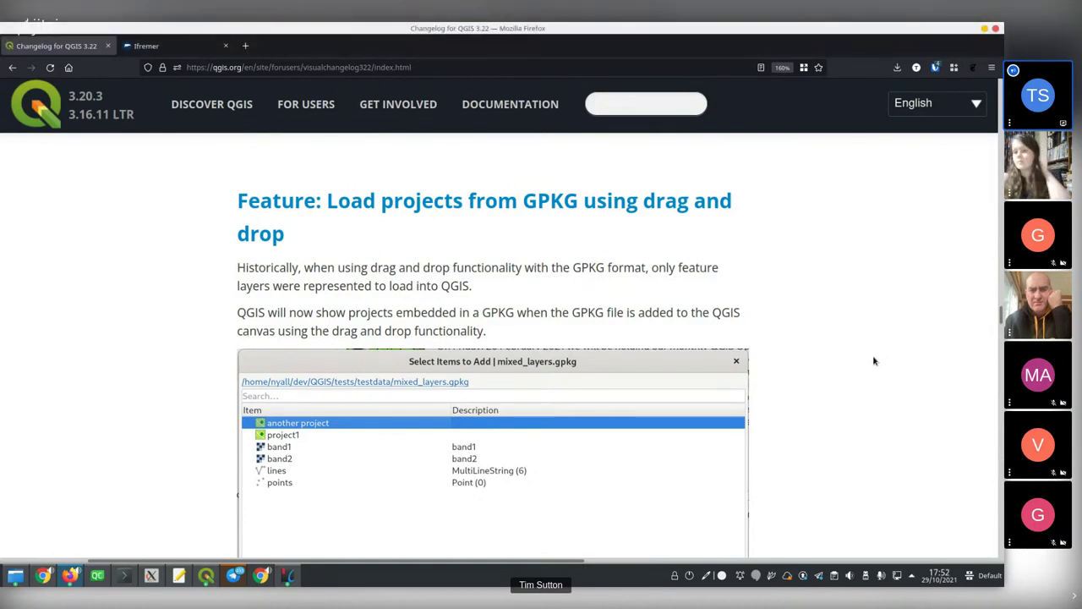
# Switch to Dolphin and open the QGIS Dashboard Anchored folder in Nextcloud's QGISProjects folder
pyautogui.hotkey('alt', 'Tab')
pyautogui.hotkey('alt', 'Tab')
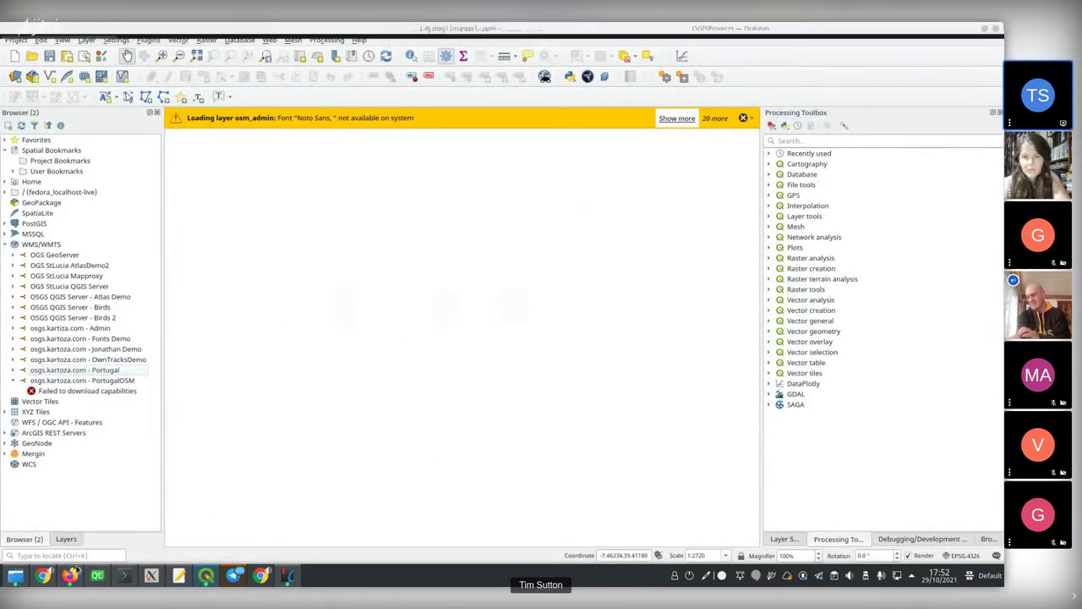
pyautogui.click(19, 576)
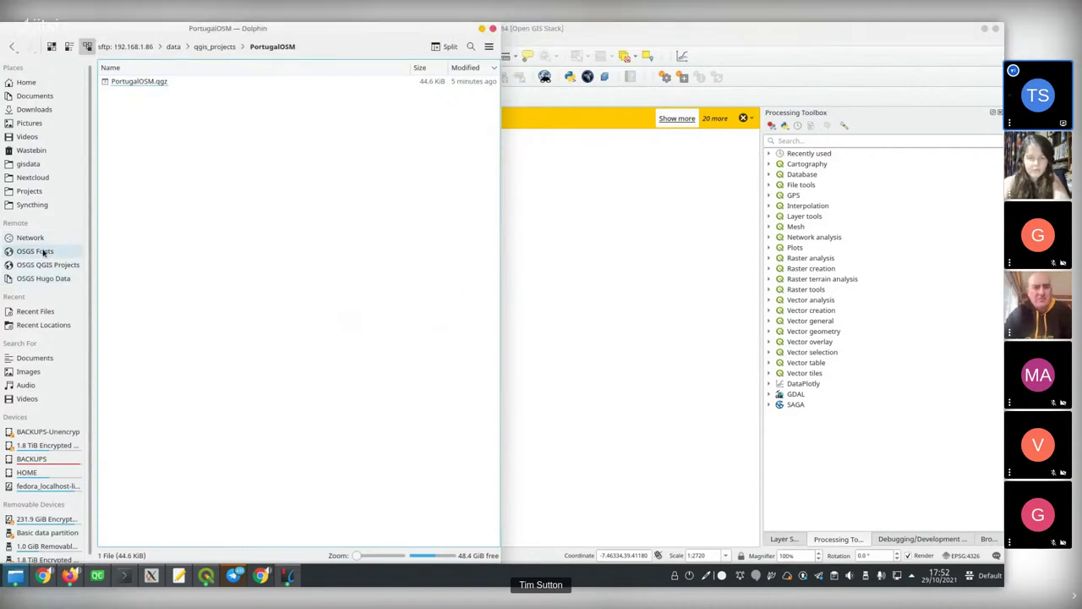
pyautogui.click(32, 205)
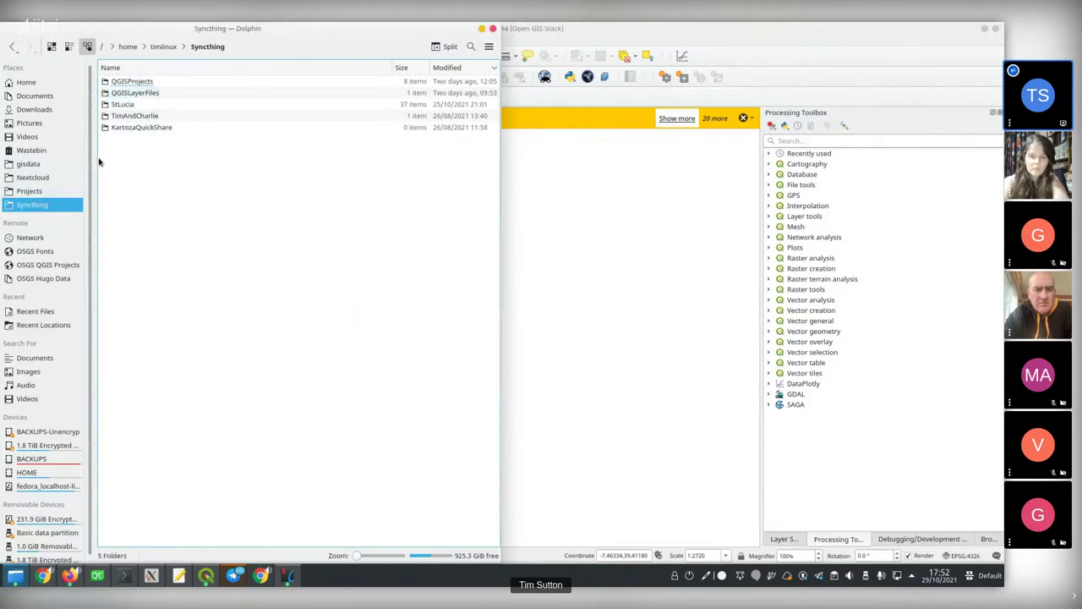
pyautogui.click(32, 178)
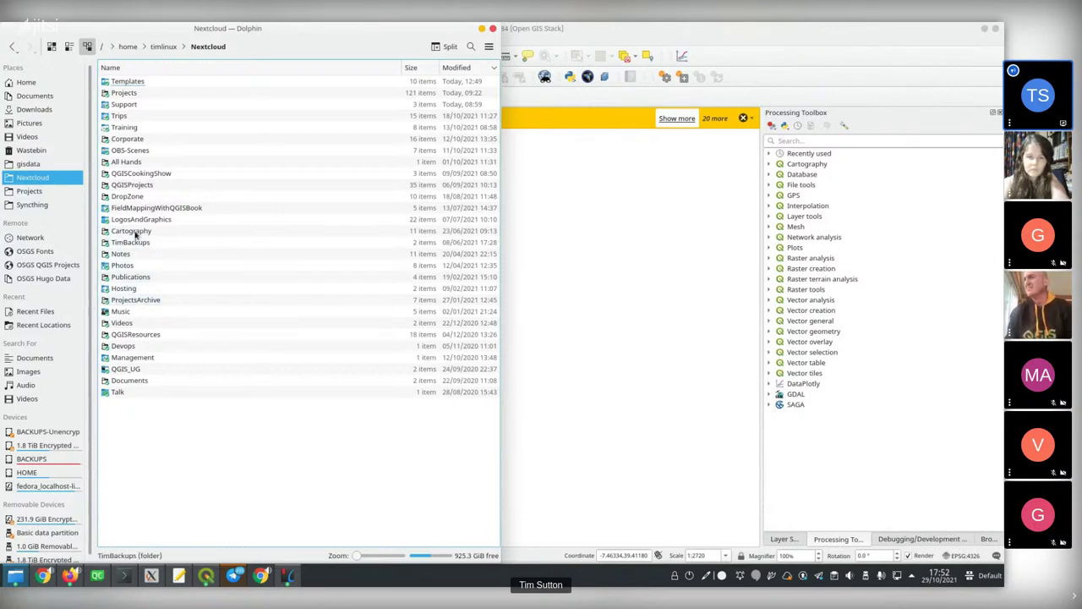
pyautogui.click(127, 184)
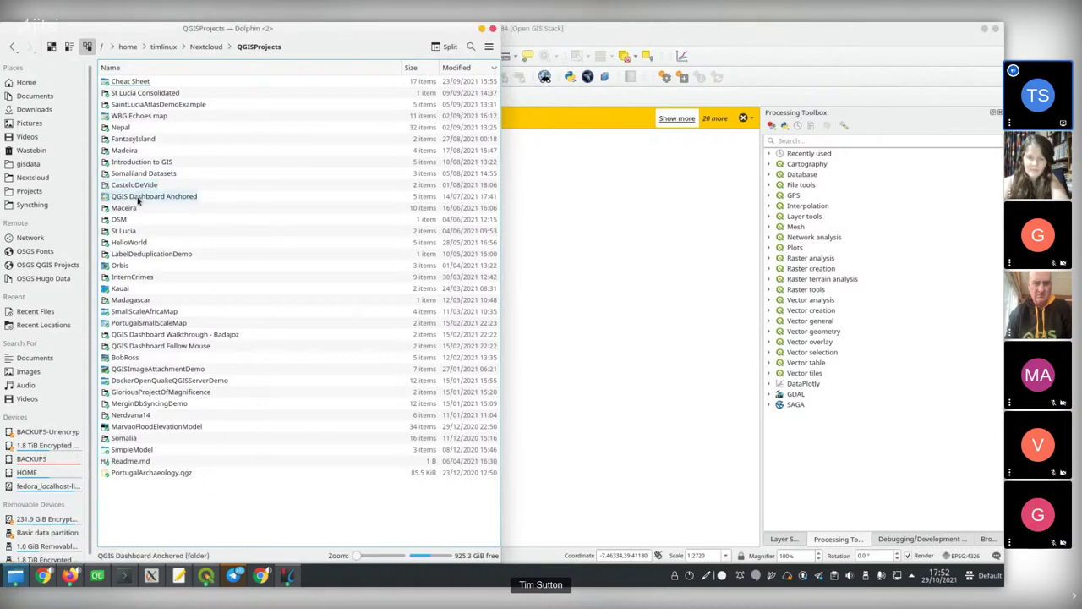
pyautogui.click(139, 198)
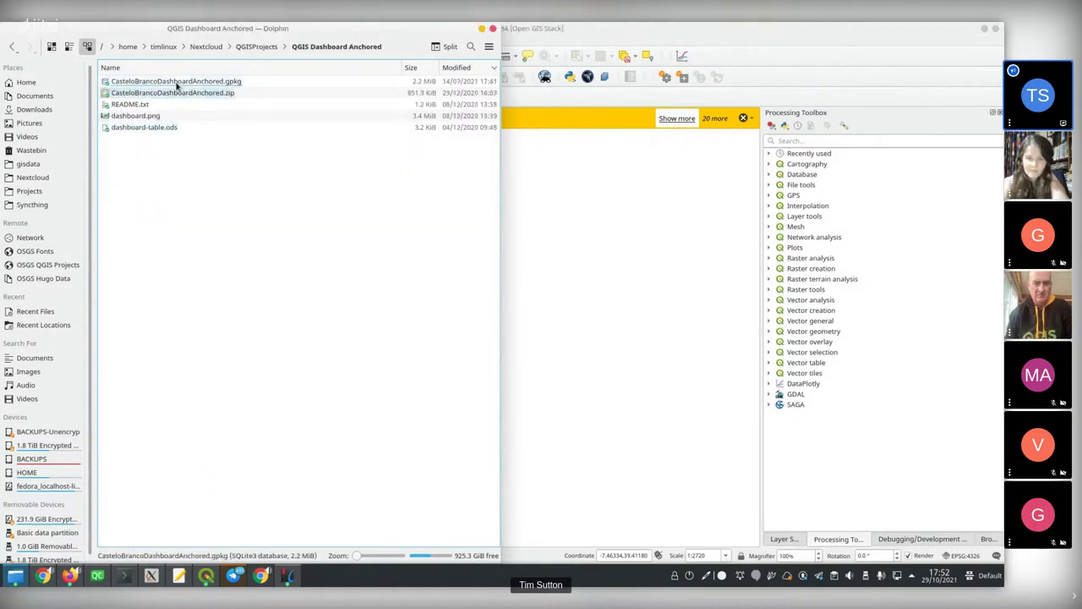
# Drop CasteloBrancoDashboardAnchored.gpkg onto the QGIS map canvas and open the project embedded in it instead of its layers
pyautogui.moveTo(196, 82); pyautogui.dragTo(649, 286)
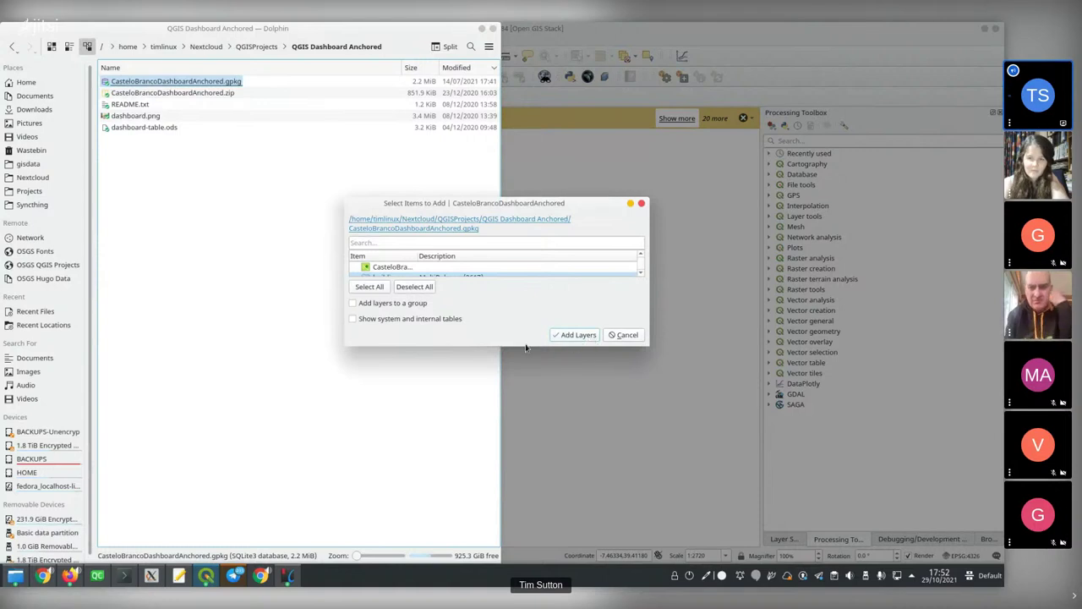
pyautogui.moveTo(525, 343); pyautogui.dragTo(529, 500)
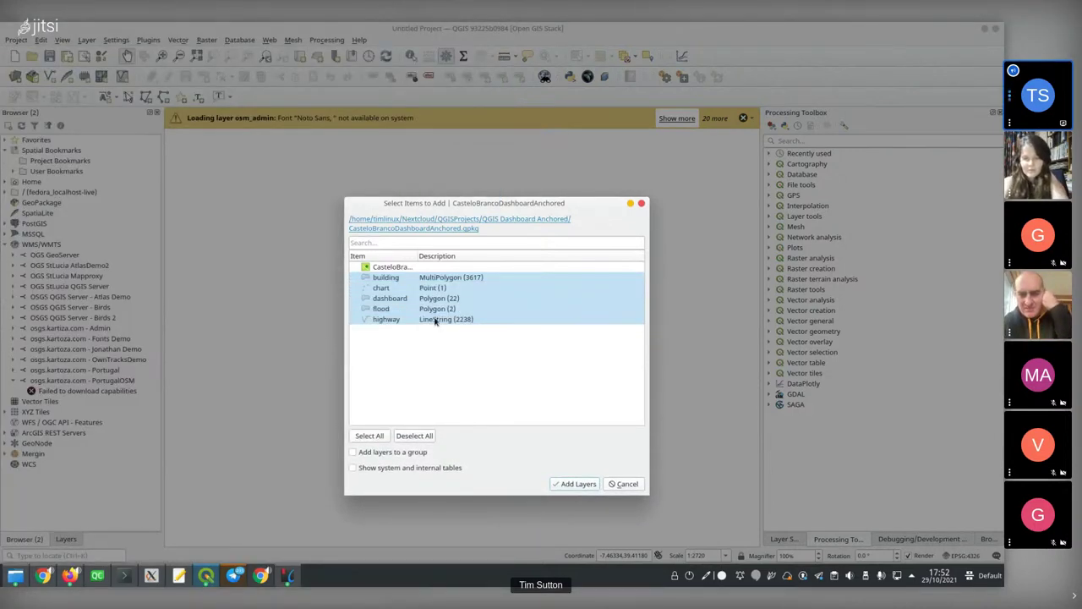
pyautogui.click(389, 267)
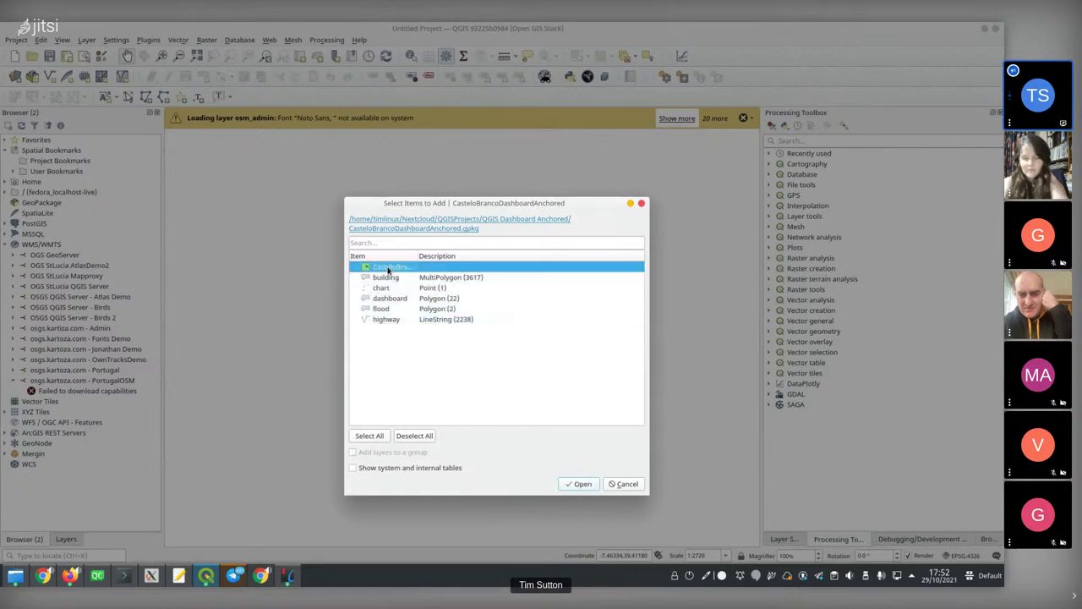
pyautogui.click(580, 484)
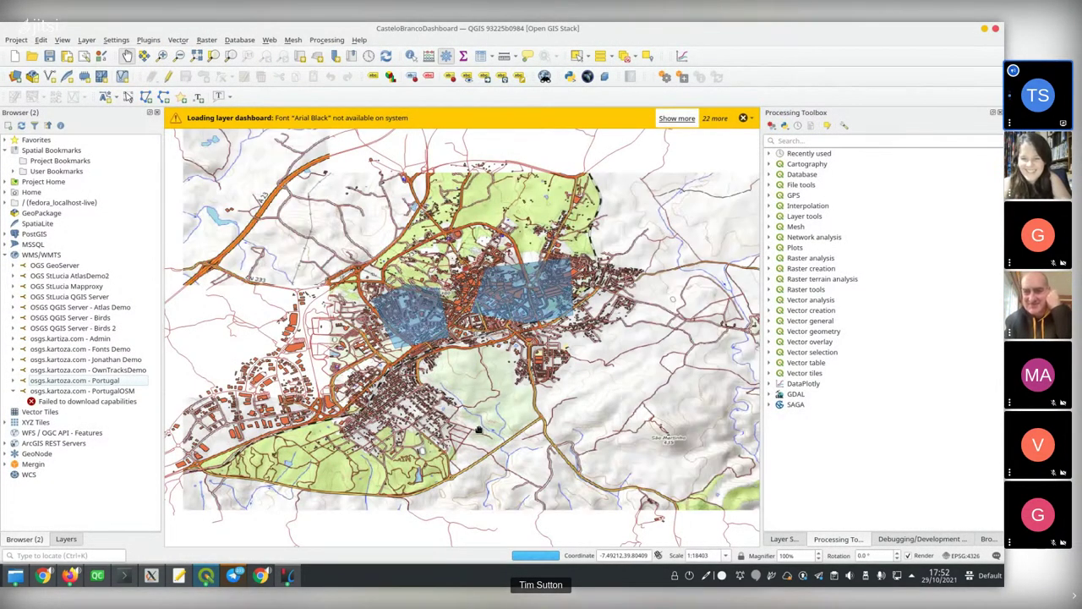
# Hide the side panels around the dashboard map and dismiss all queued layer-loading warnings above it
pyautogui.hotkey('alt', 'Tab')
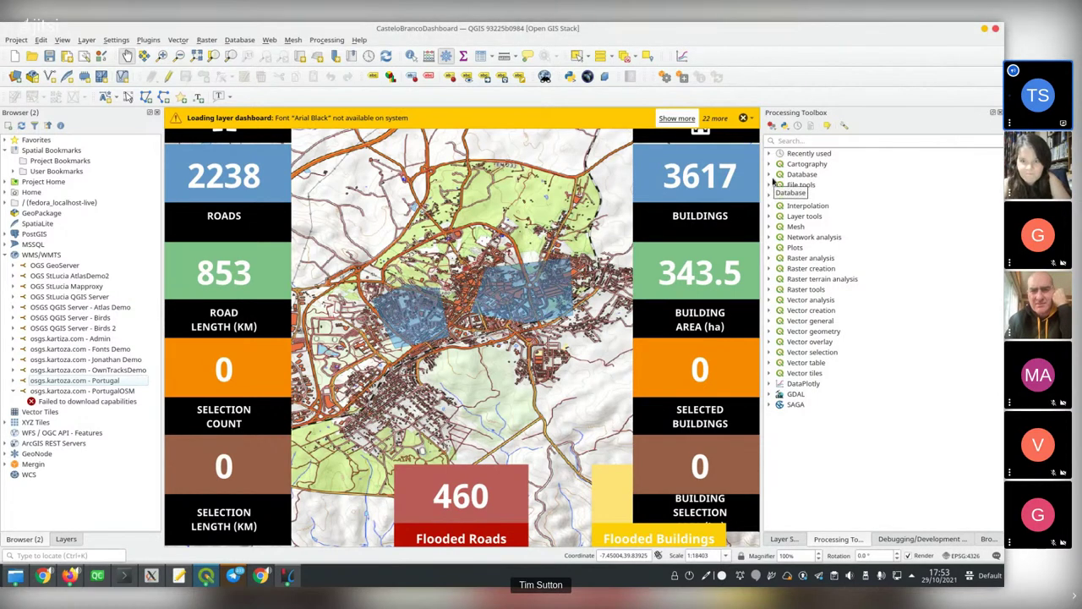
pyautogui.hotkey('ctrl', 'Tab')
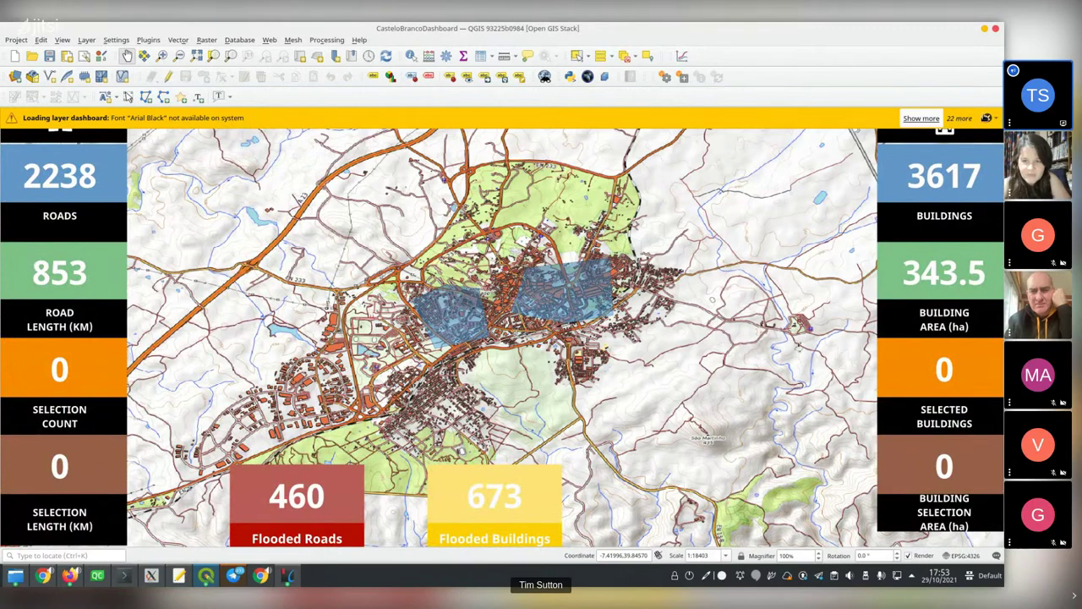
pyautogui.click(986, 118)
pyautogui.click(986, 118)
pyautogui.click(986, 118)
pyautogui.click(986, 118)
pyautogui.click(986, 118)
pyautogui.click(986, 118)
pyautogui.click(986, 117)
pyautogui.click(986, 118)
pyautogui.click(985, 118)
pyautogui.click(986, 117)
pyautogui.click(986, 118)
pyautogui.click(985, 117)
pyautogui.click(985, 118)
pyautogui.click(986, 117)
pyautogui.click(986, 118)
pyautogui.click(986, 117)
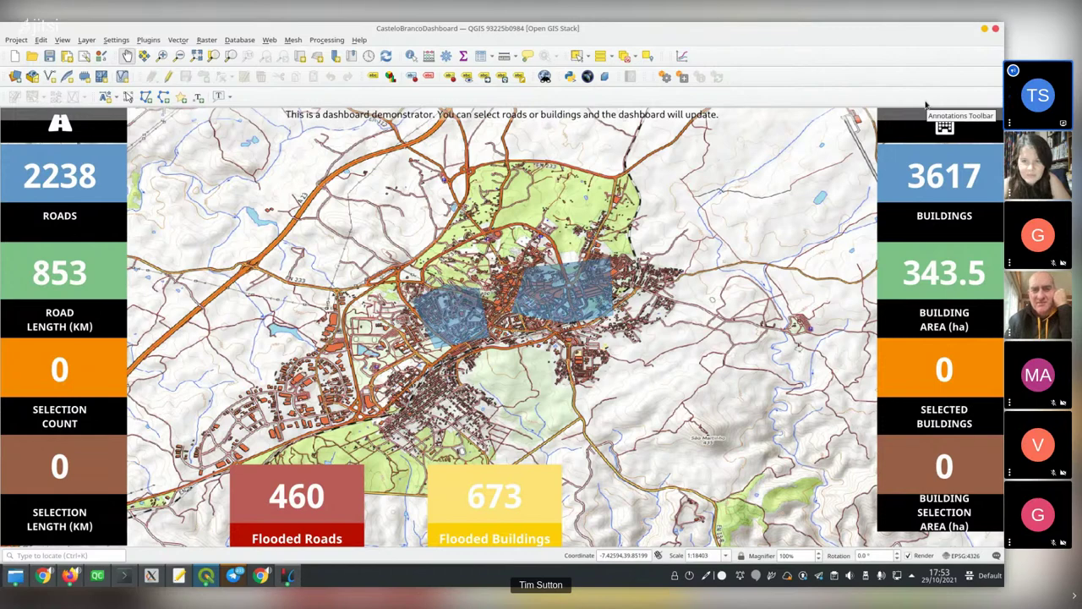
# Switch to Firefox and review the Load projects from GPKG using drag and drop entry, including its screenshot and developer credit
pyautogui.hotkey('alt', 'Tab')
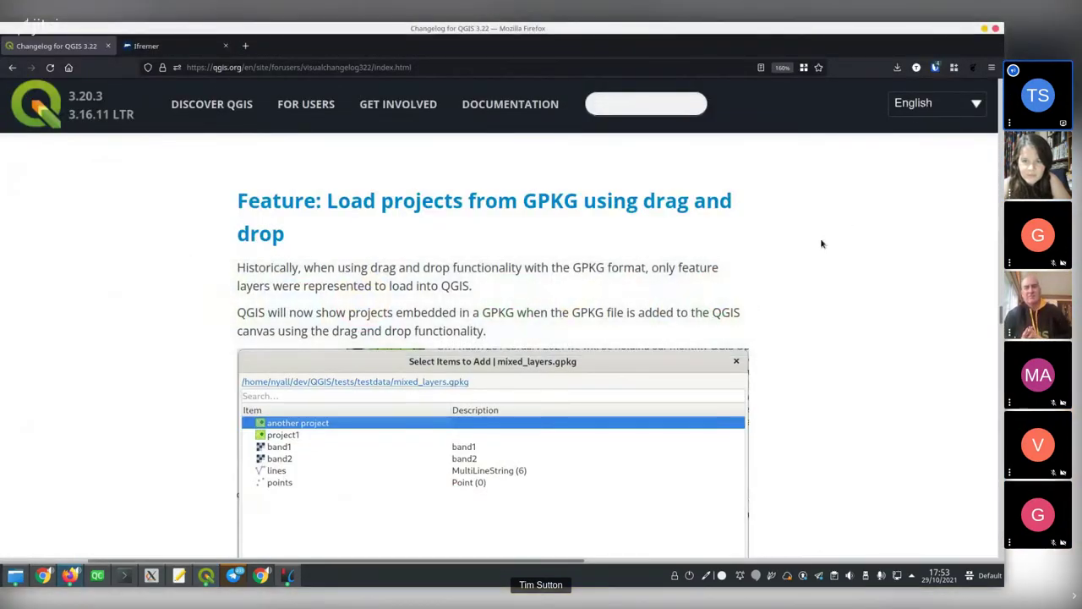
pyautogui.scroll(-5, 756, 283)
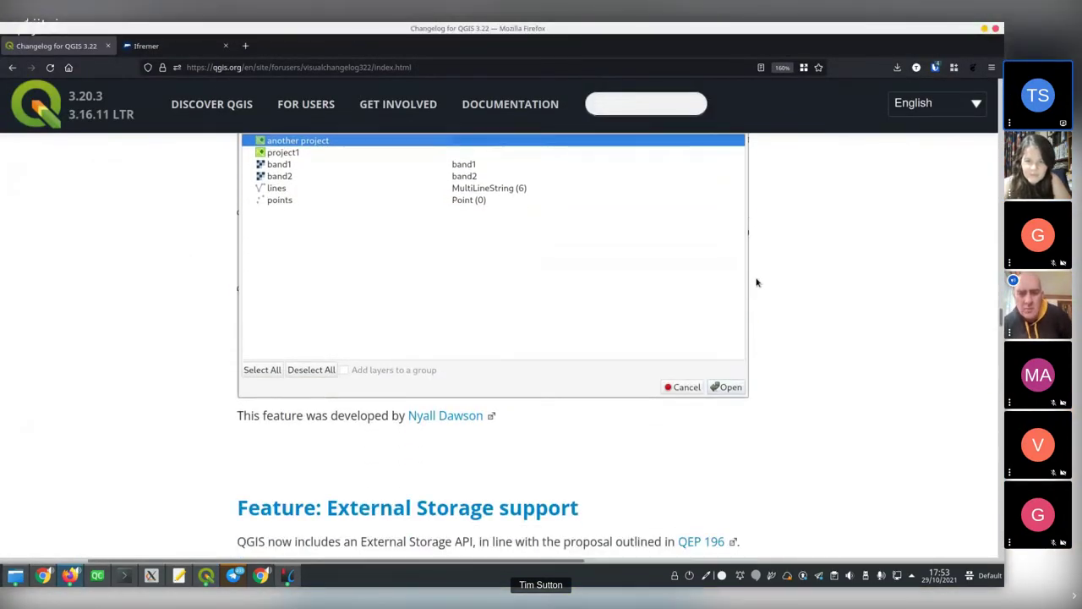
pyautogui.scroll(2, 757, 282)
pyautogui.scroll(4, 757, 282)
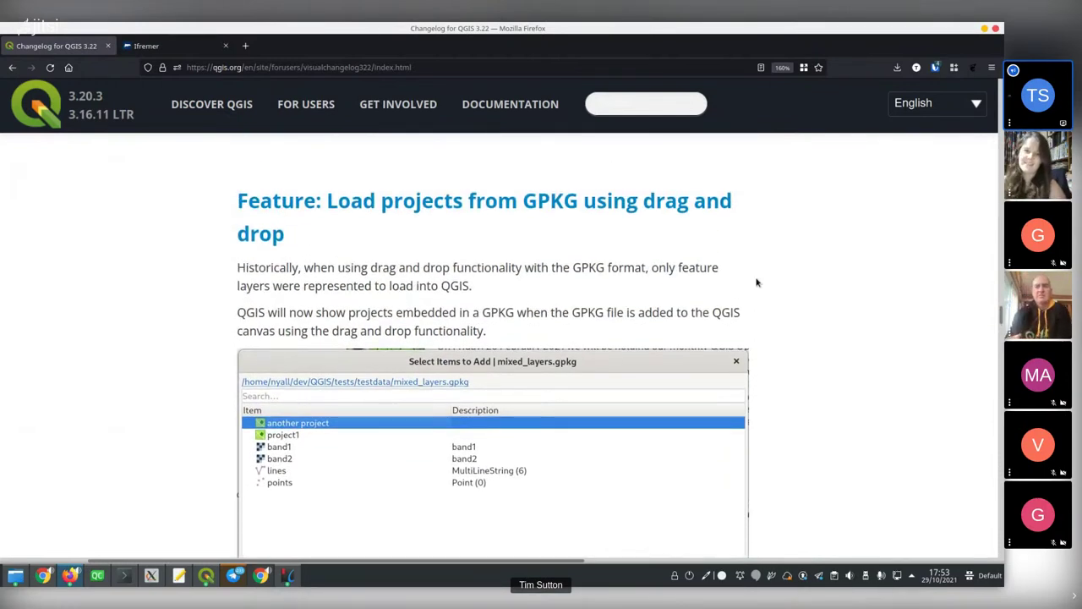
pyautogui.scroll(-2, 757, 282)
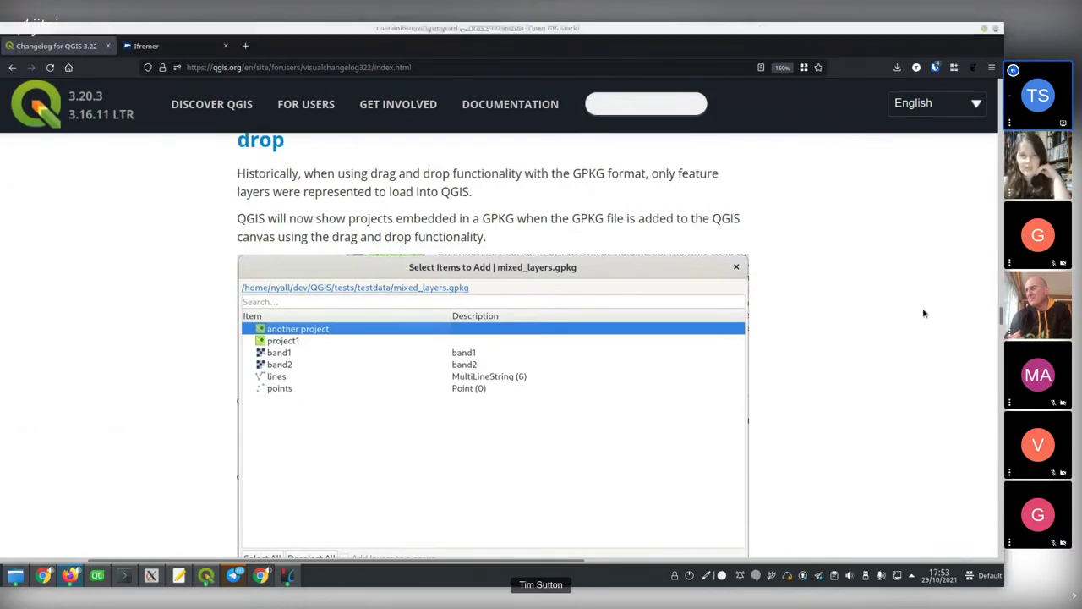
# Go back up the changelog to Advanced mesh editing enhancements and examine its description, animations and Delaunay triangulation and face refinement functions
pyautogui.moveTo(1000, 315); pyautogui.dragTo(990, 188)
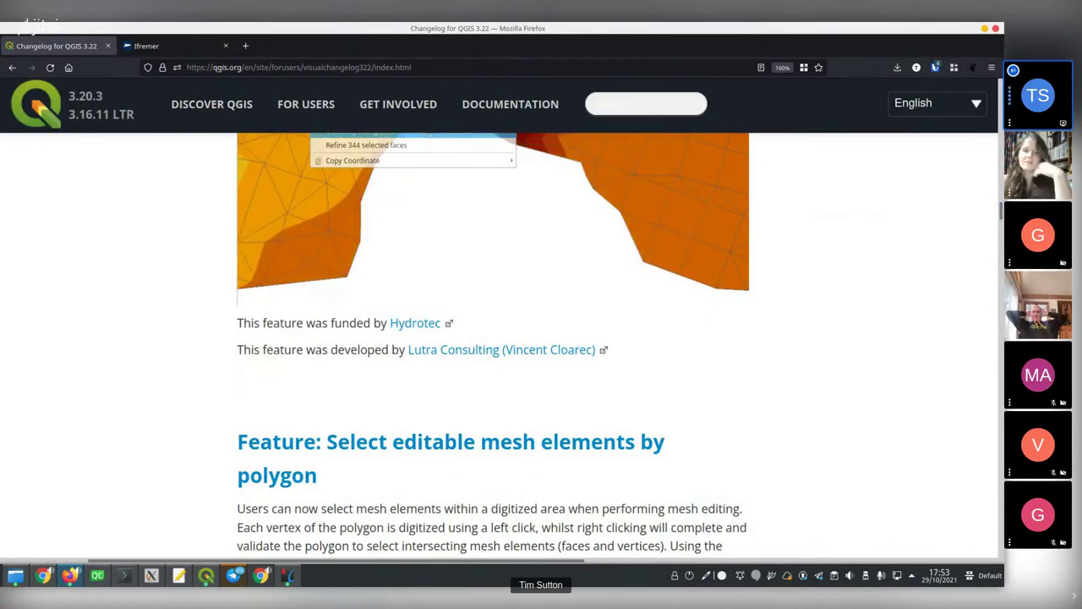
pyautogui.scroll(3, 945, 209)
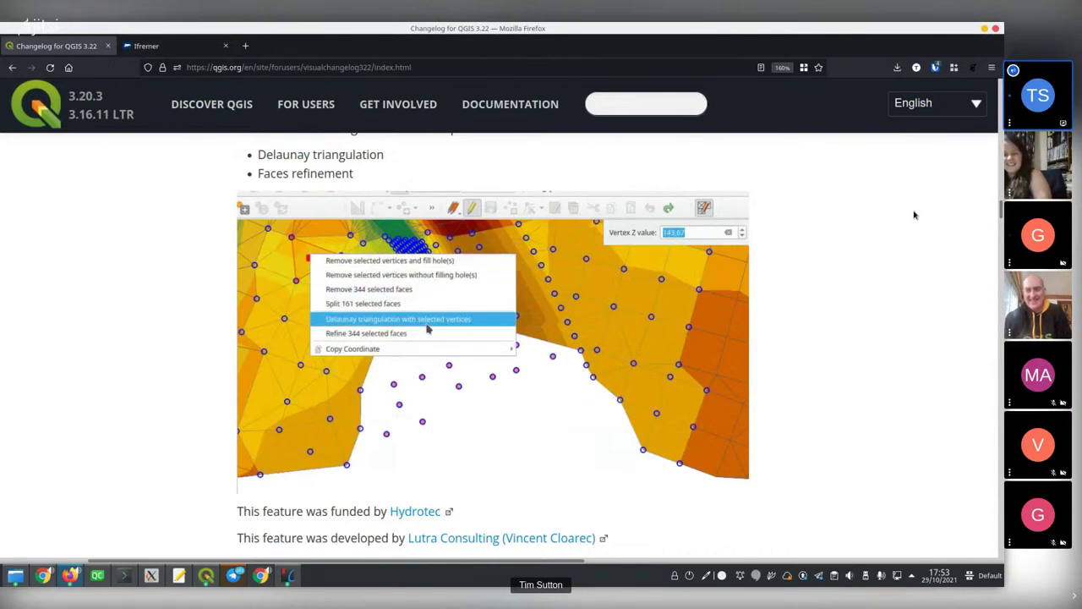
pyautogui.scroll(9, 910, 215)
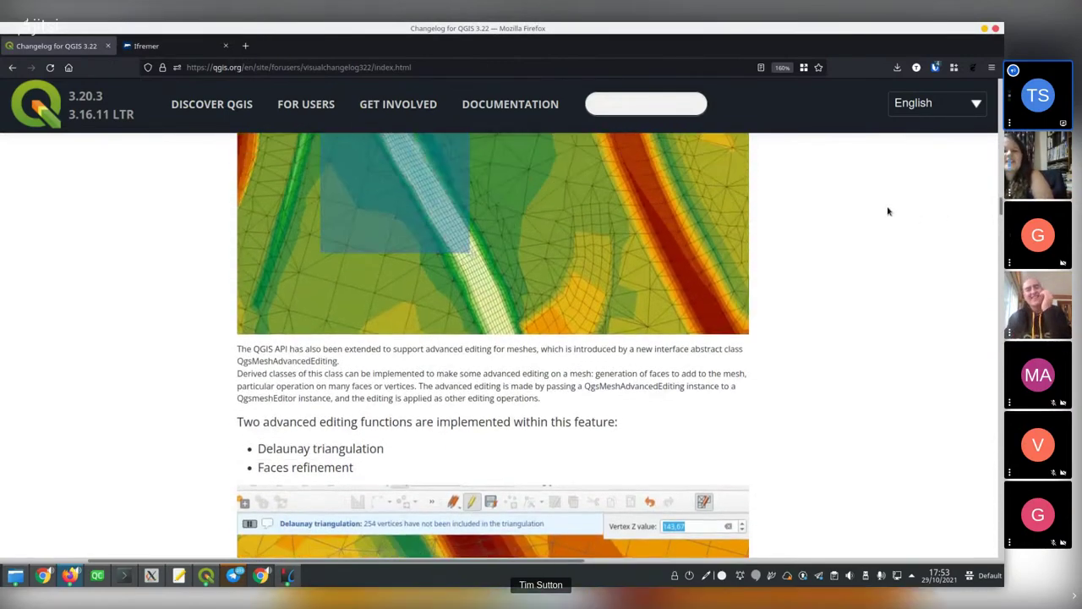
pyautogui.scroll(3, 888, 211)
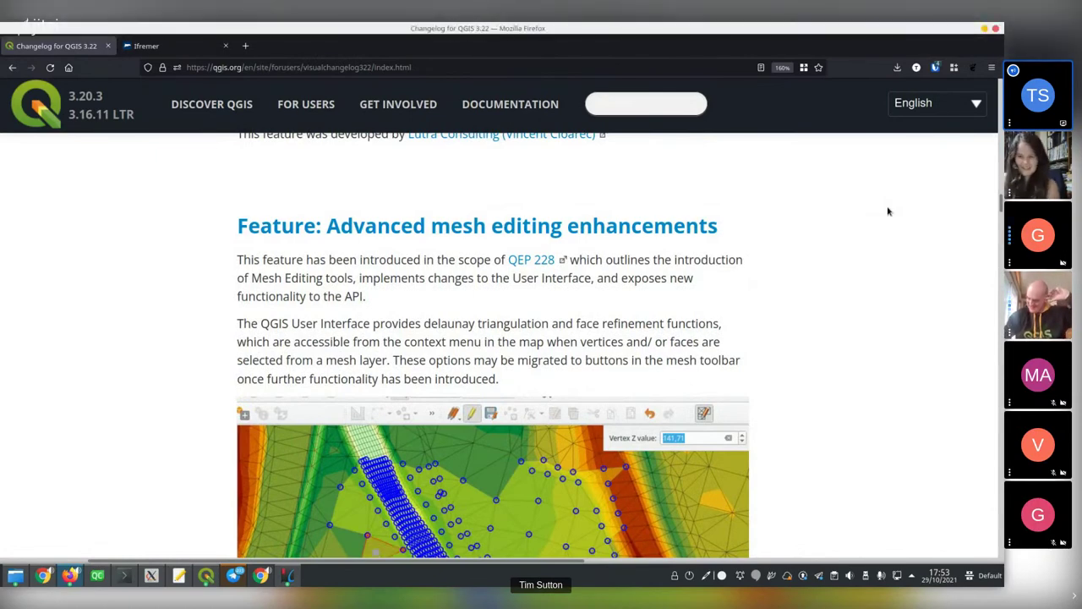
pyautogui.scroll(-2, 888, 211)
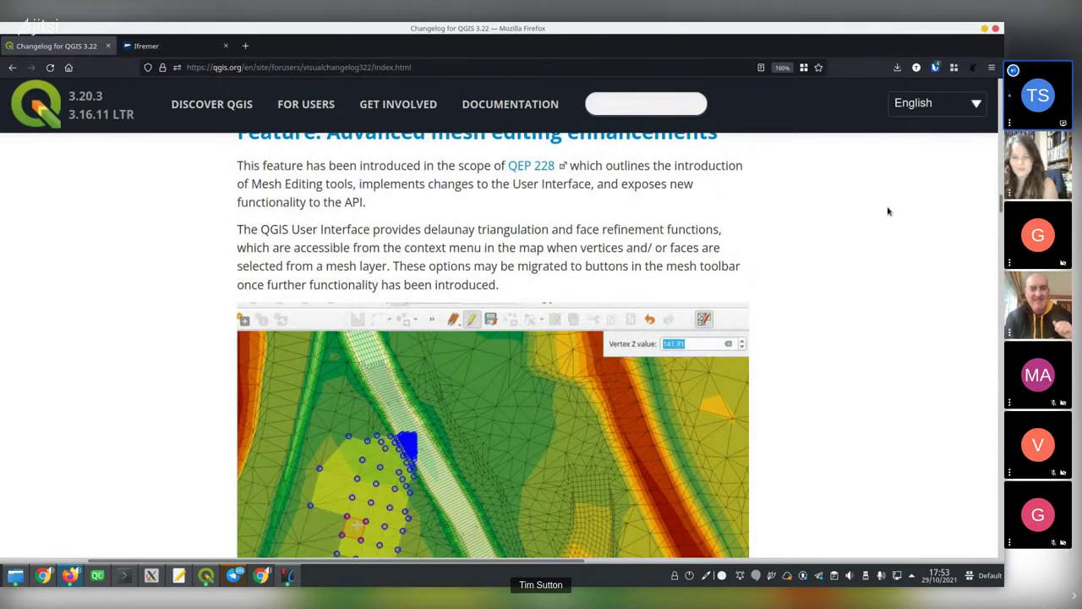
pyautogui.scroll(-2, 887, 211)
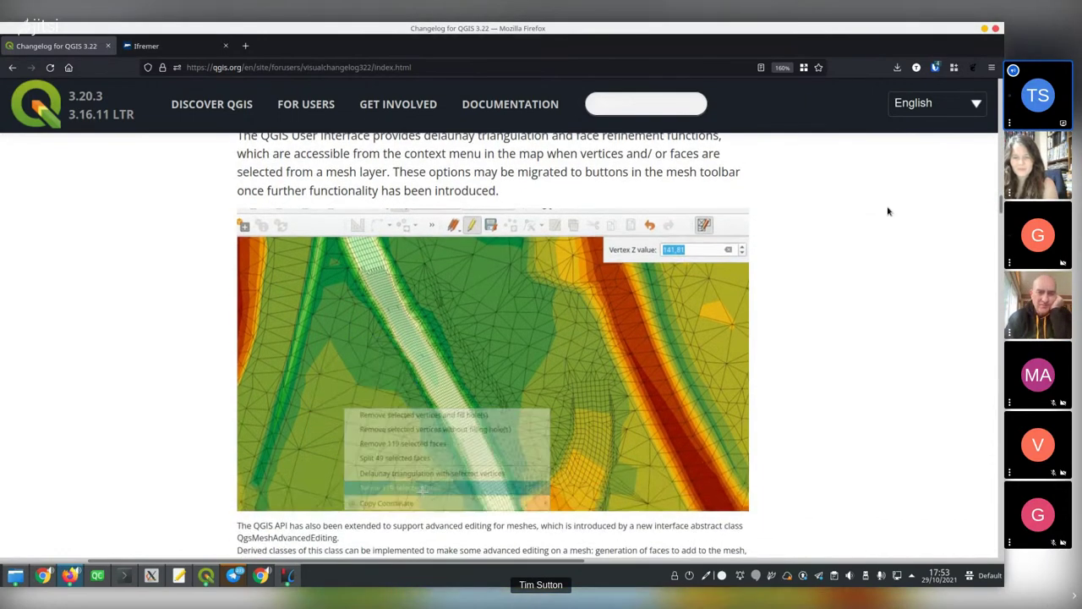
pyautogui.scroll(-2, 887, 211)
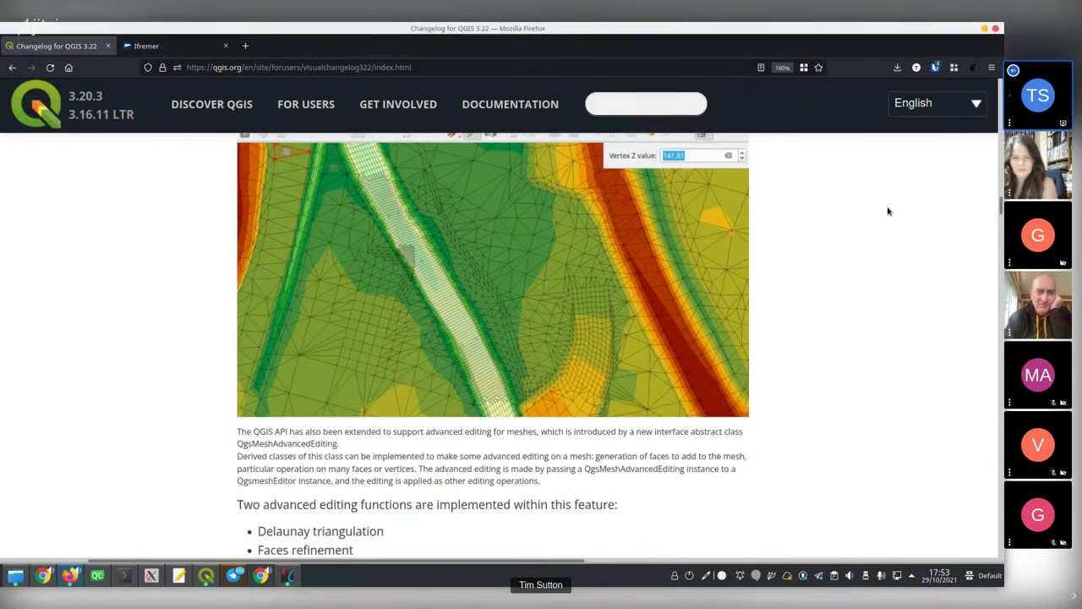
pyautogui.scroll(6, 888, 212)
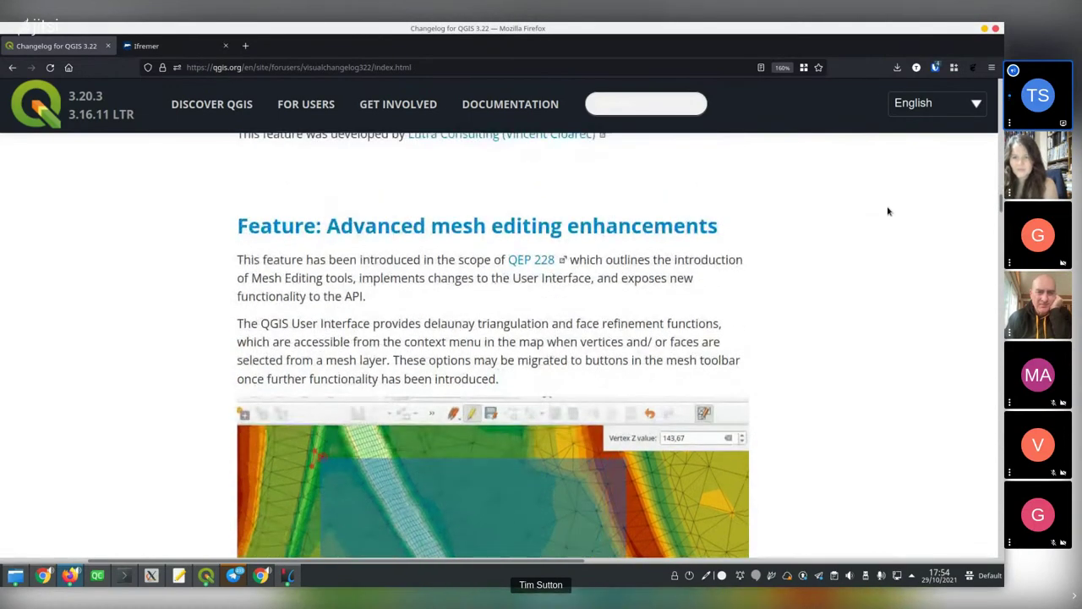
pyautogui.scroll(-2, 887, 211)
pyautogui.scroll(2, 887, 212)
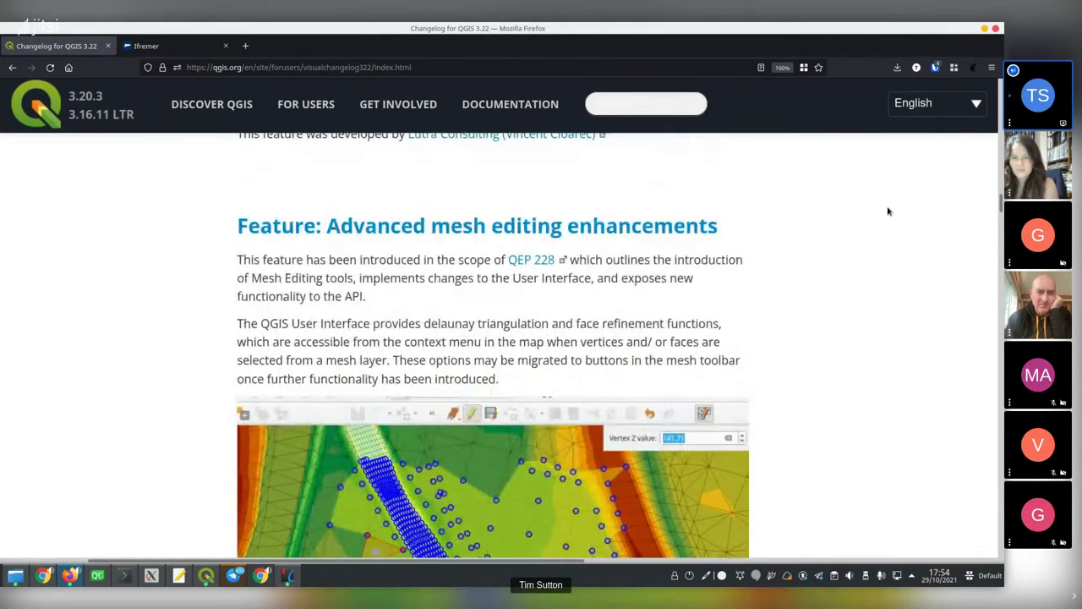